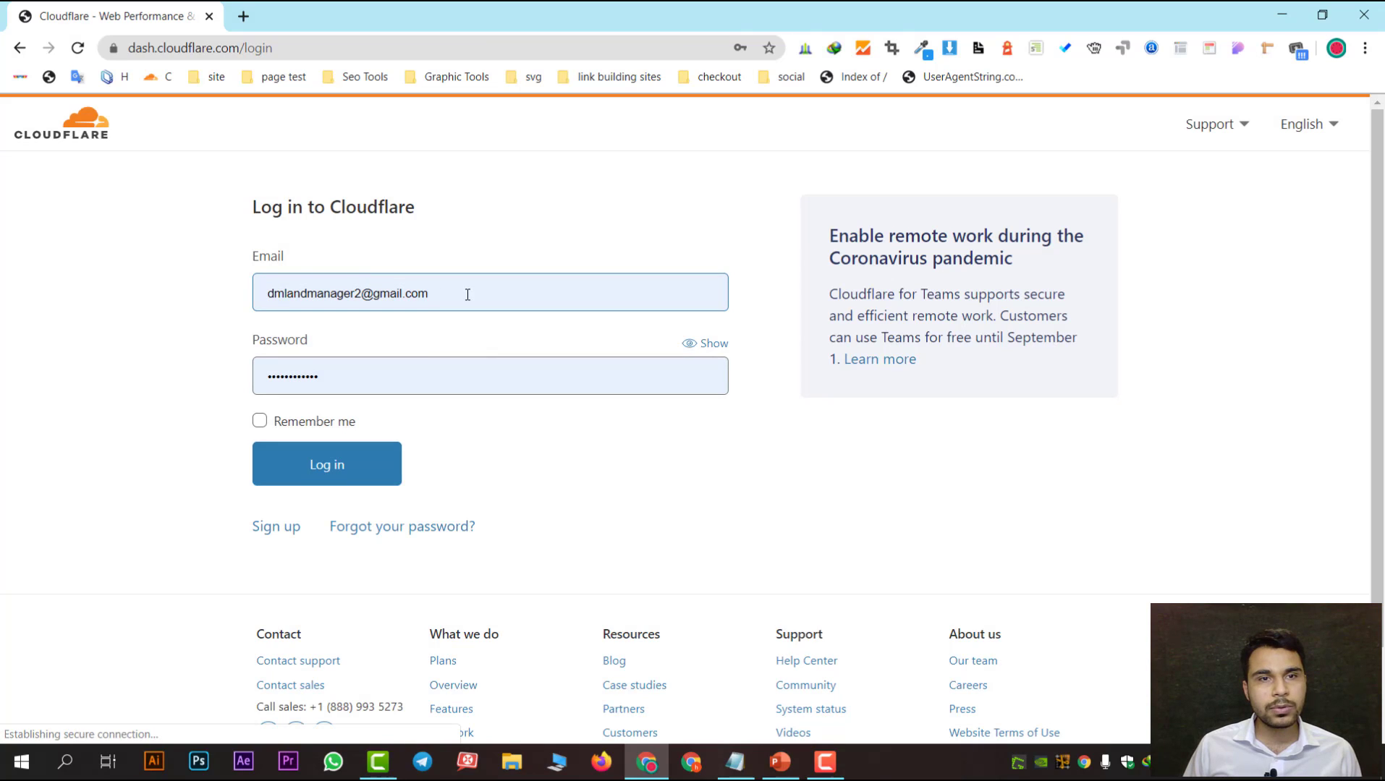
# Step: Log in to Cloudflare with the prefilled credentials and open the Firewall section of the irandm.club site
pyautogui.click(377, 465)
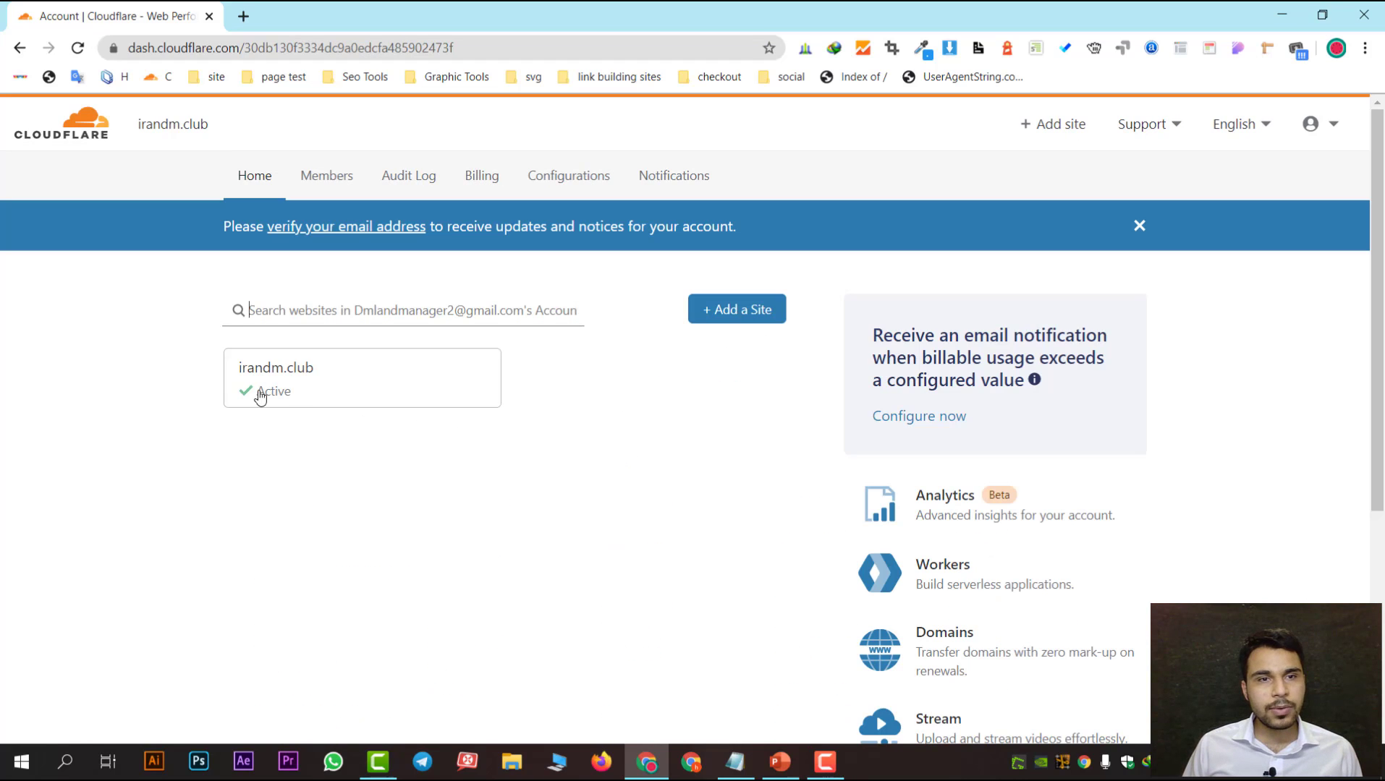
pyautogui.click(410, 371)
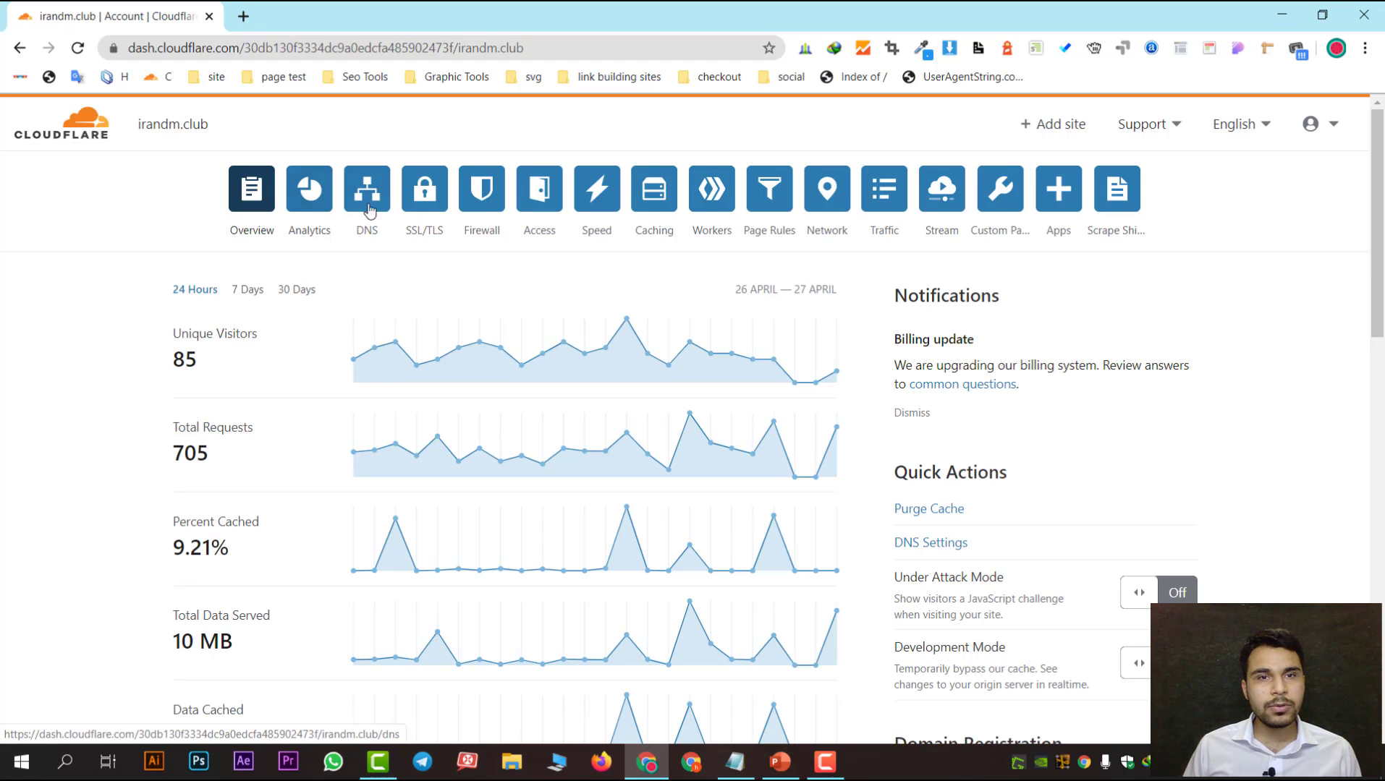
pyautogui.click(477, 210)
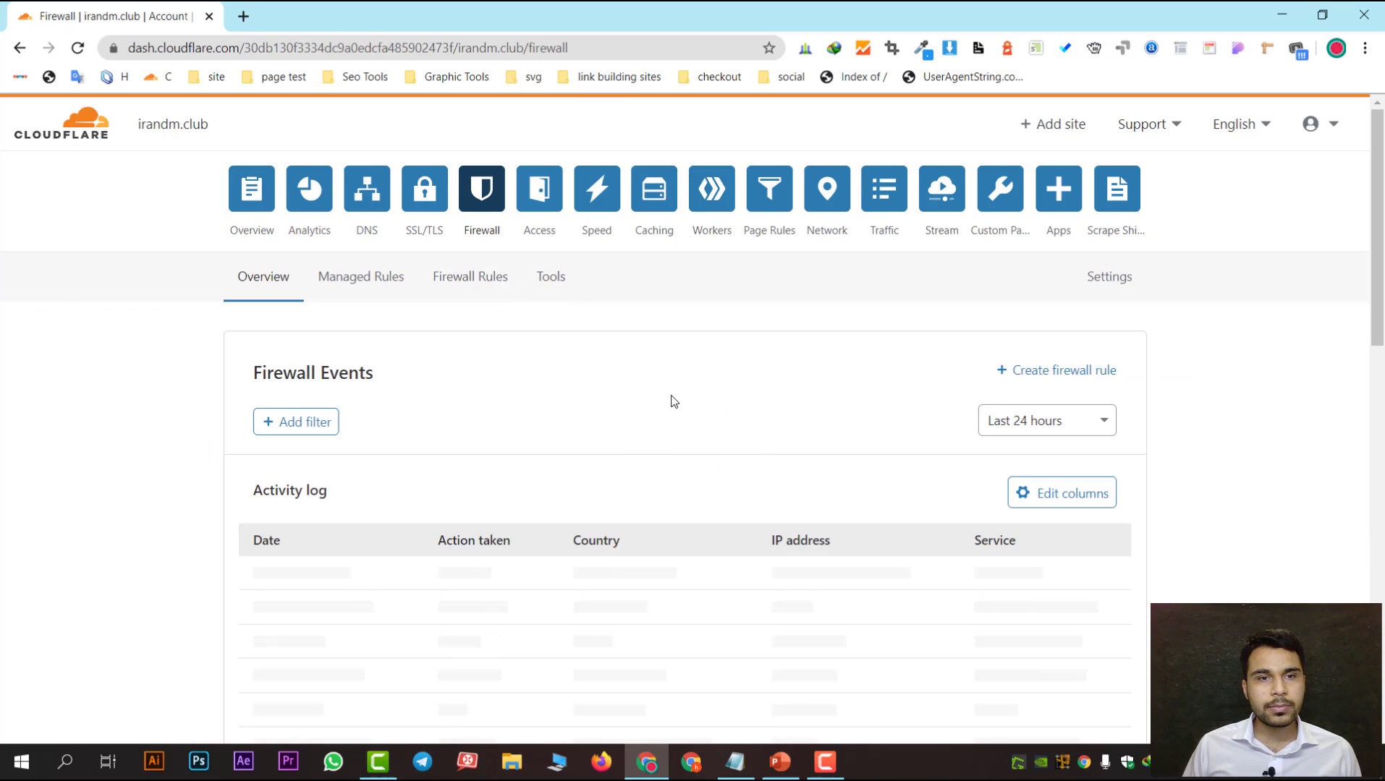
# Step: Review the Firewall Events overview and its activity log
pyautogui.scroll(-1, 569, 399)
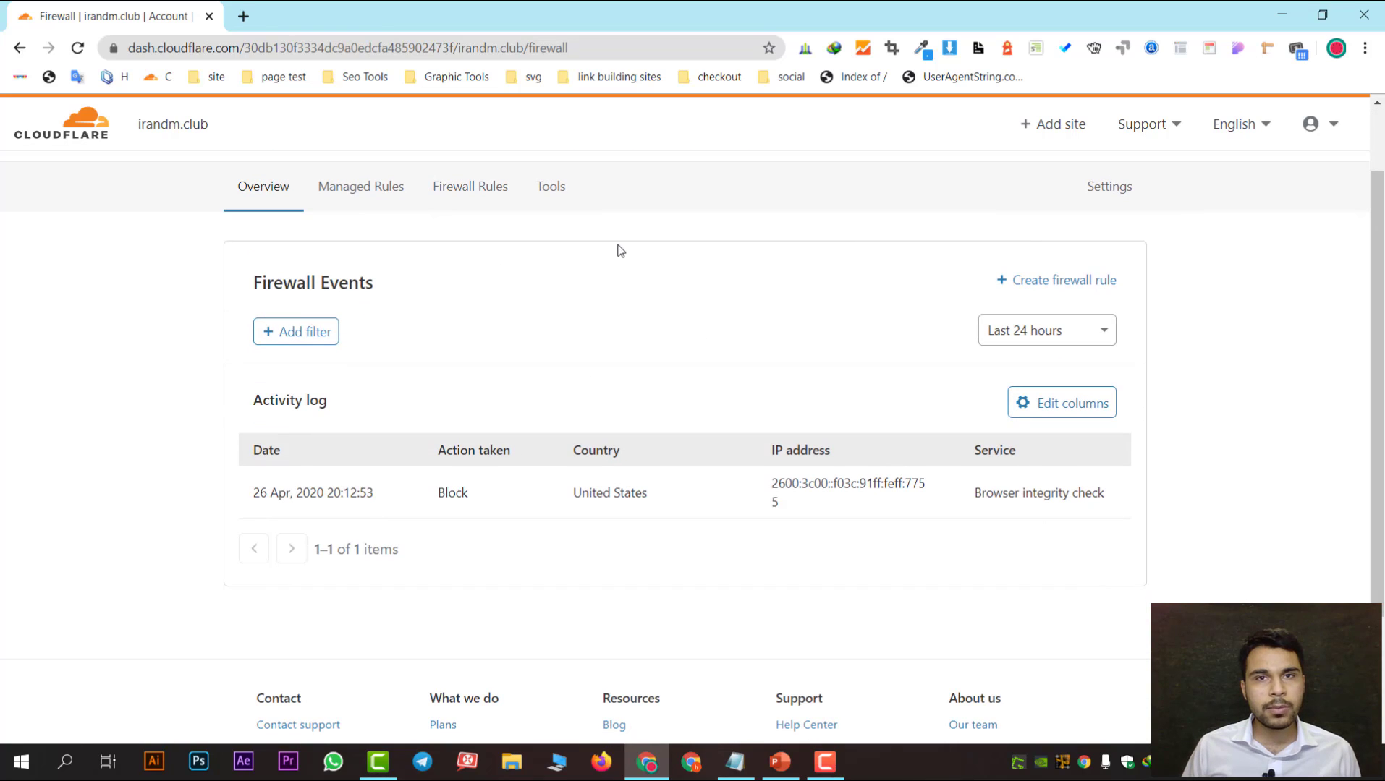
pyautogui.scroll(-1, 563, 335)
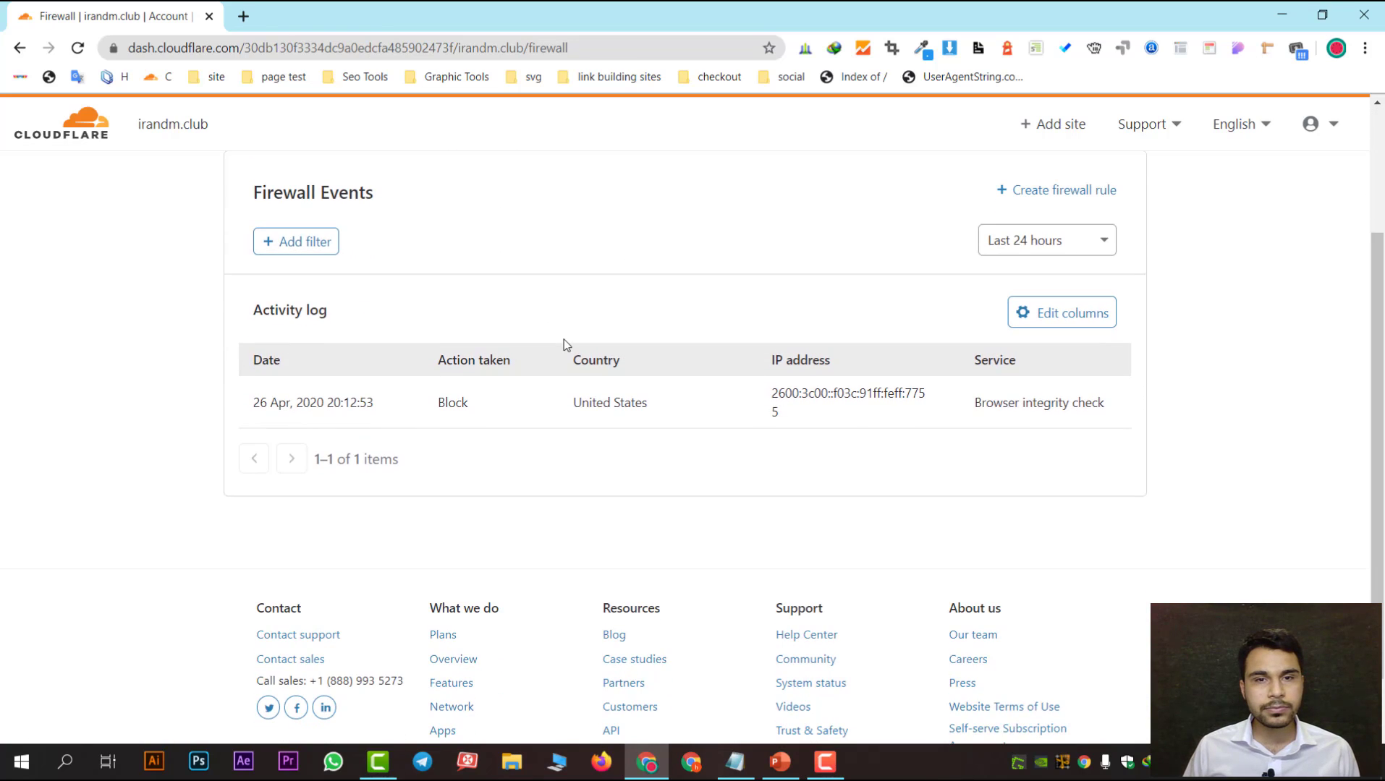
pyautogui.scroll(1, 499, 365)
pyautogui.scroll(1, 409, 275)
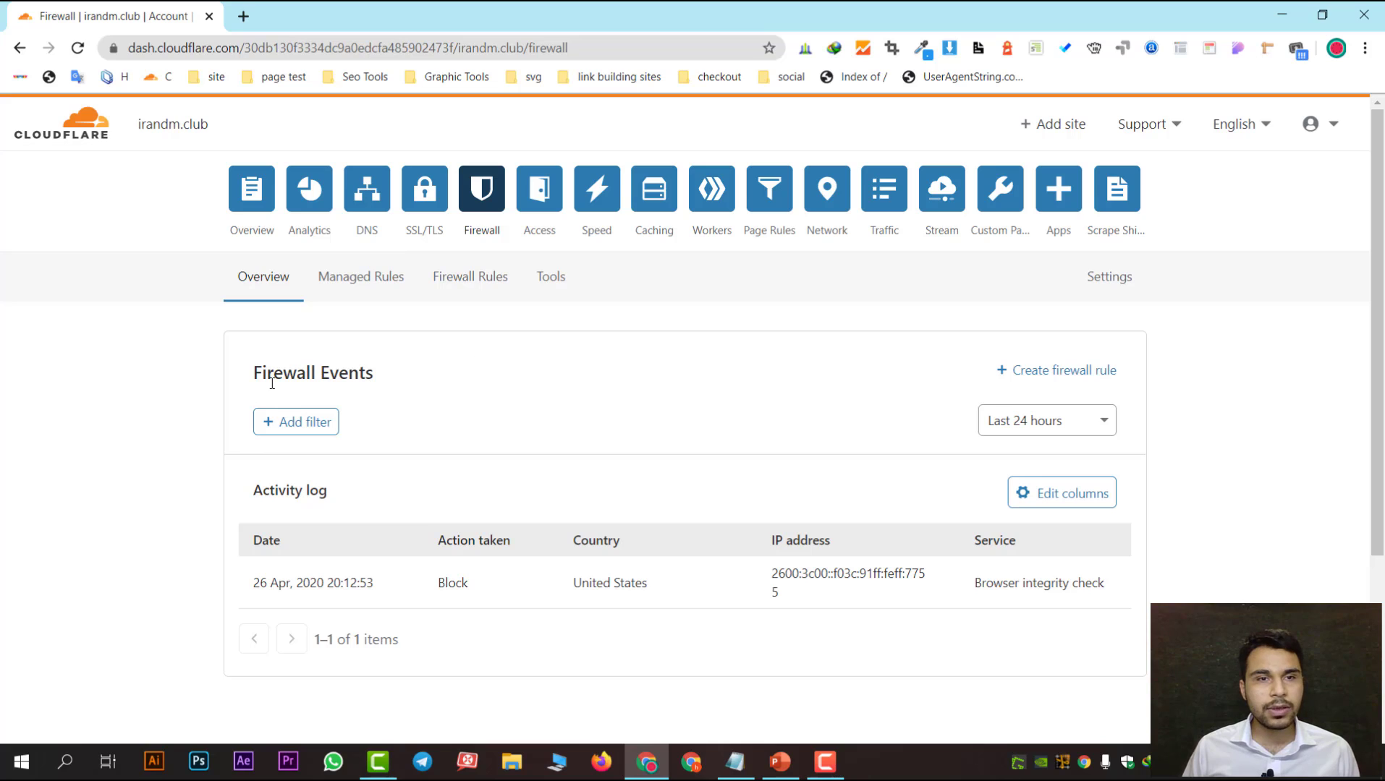
pyautogui.moveTo(261, 372); pyautogui.dragTo(442, 385)
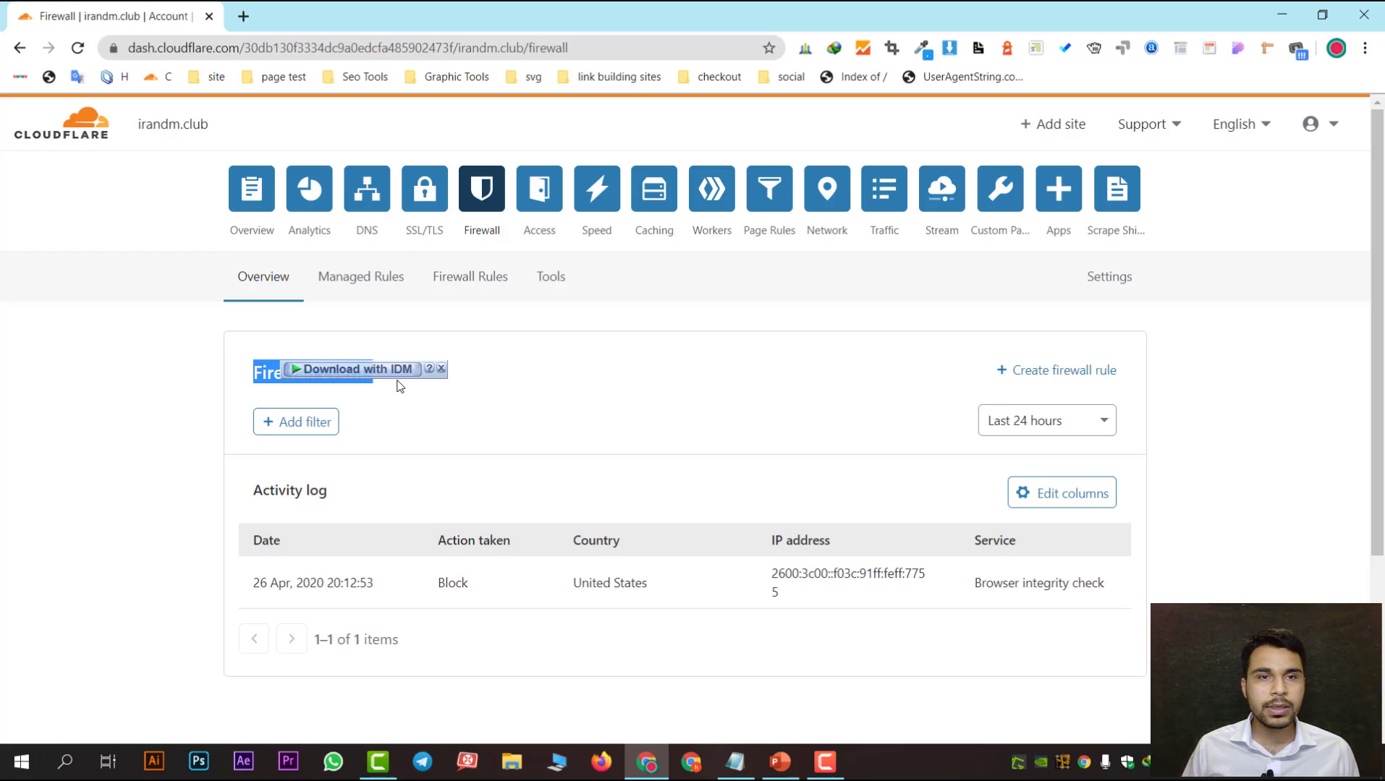
pyautogui.click(384, 408)
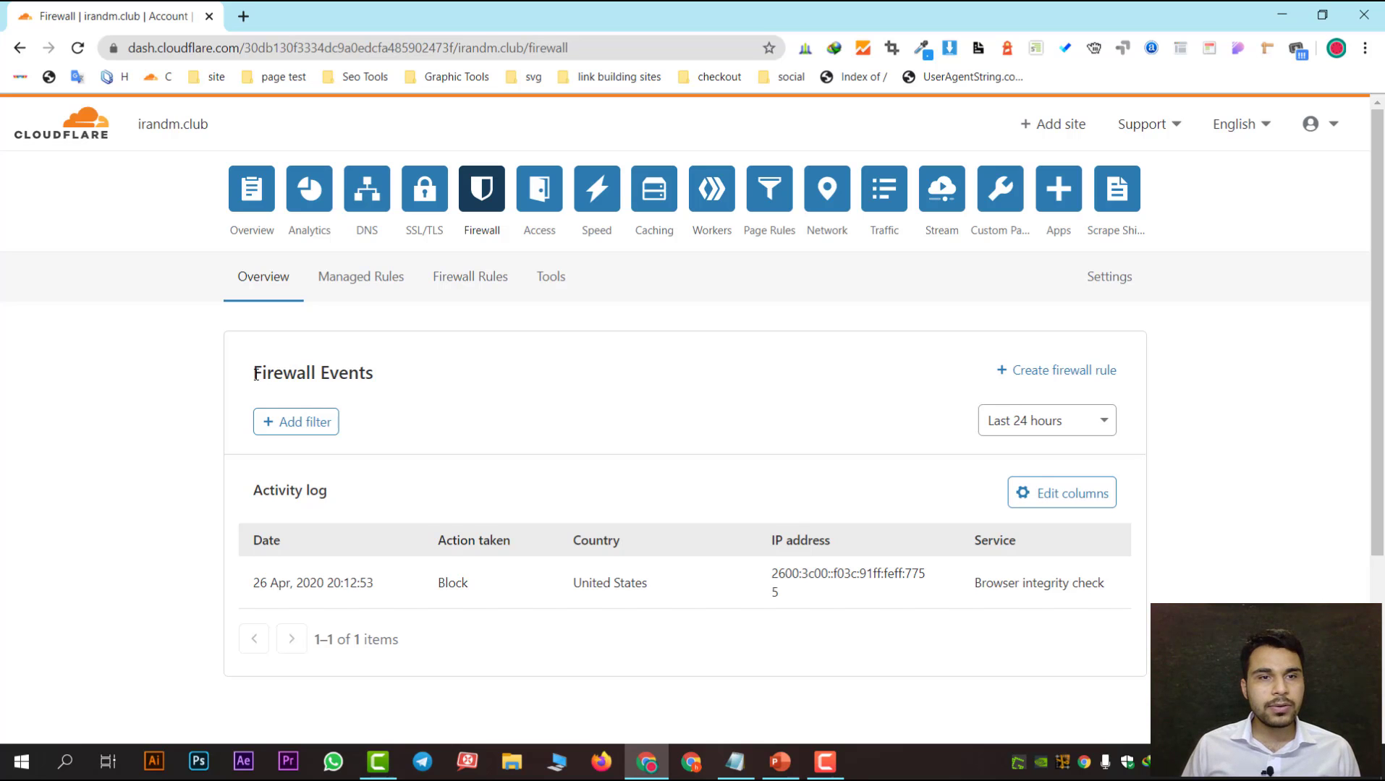
pyautogui.click(379, 761)
pyautogui.click(646, 761)
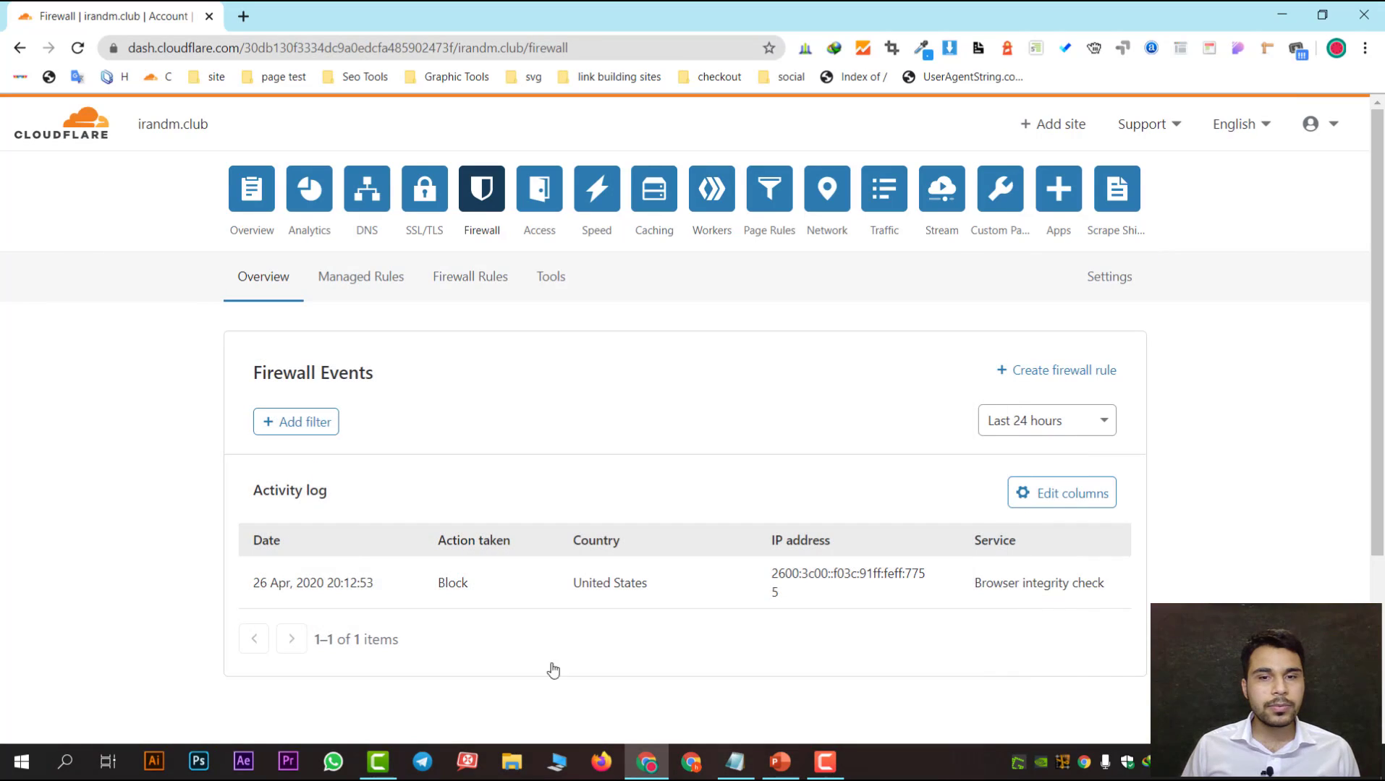
pyautogui.click(824, 761)
pyautogui.click(824, 761)
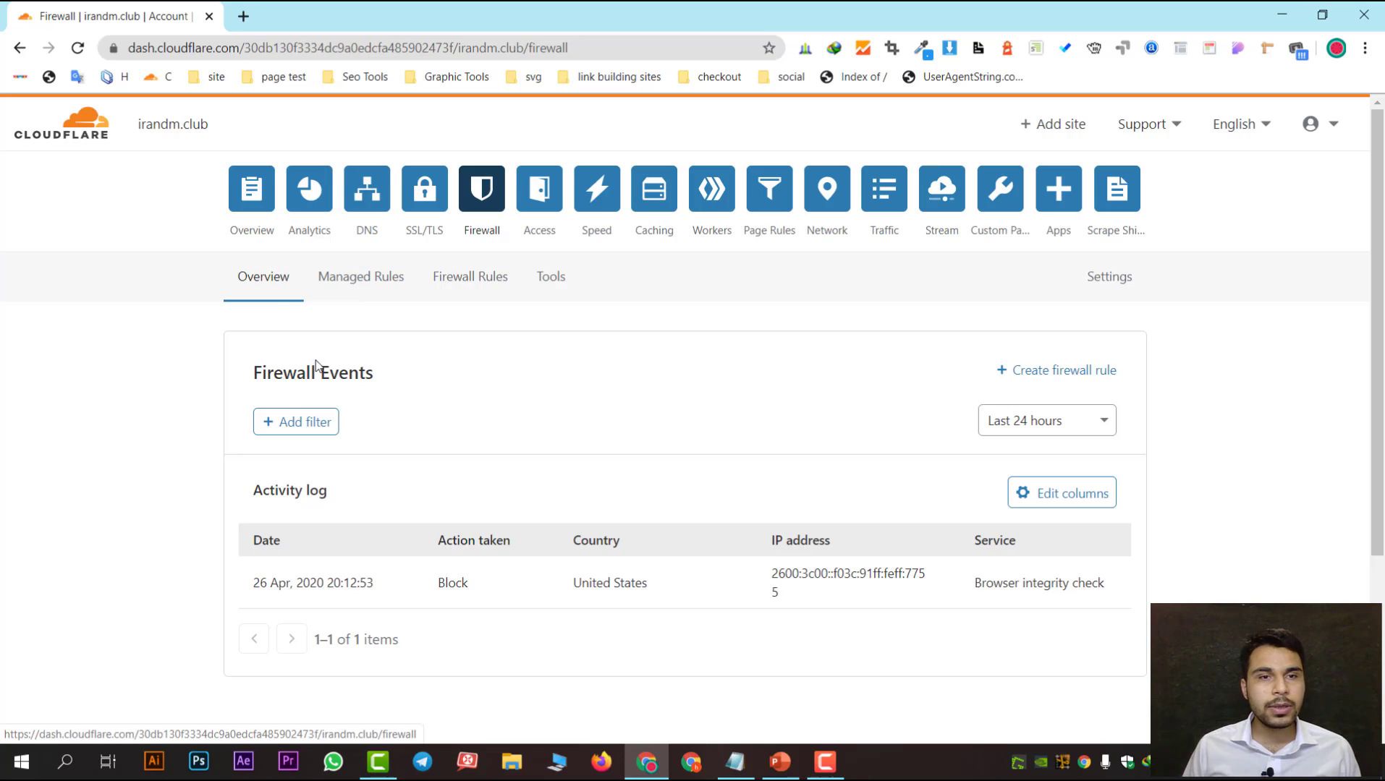
# Step: Start a new Firewall Events filter to view its field choices, and dismiss it without applying
pyautogui.scroll(-1, 316, 365)
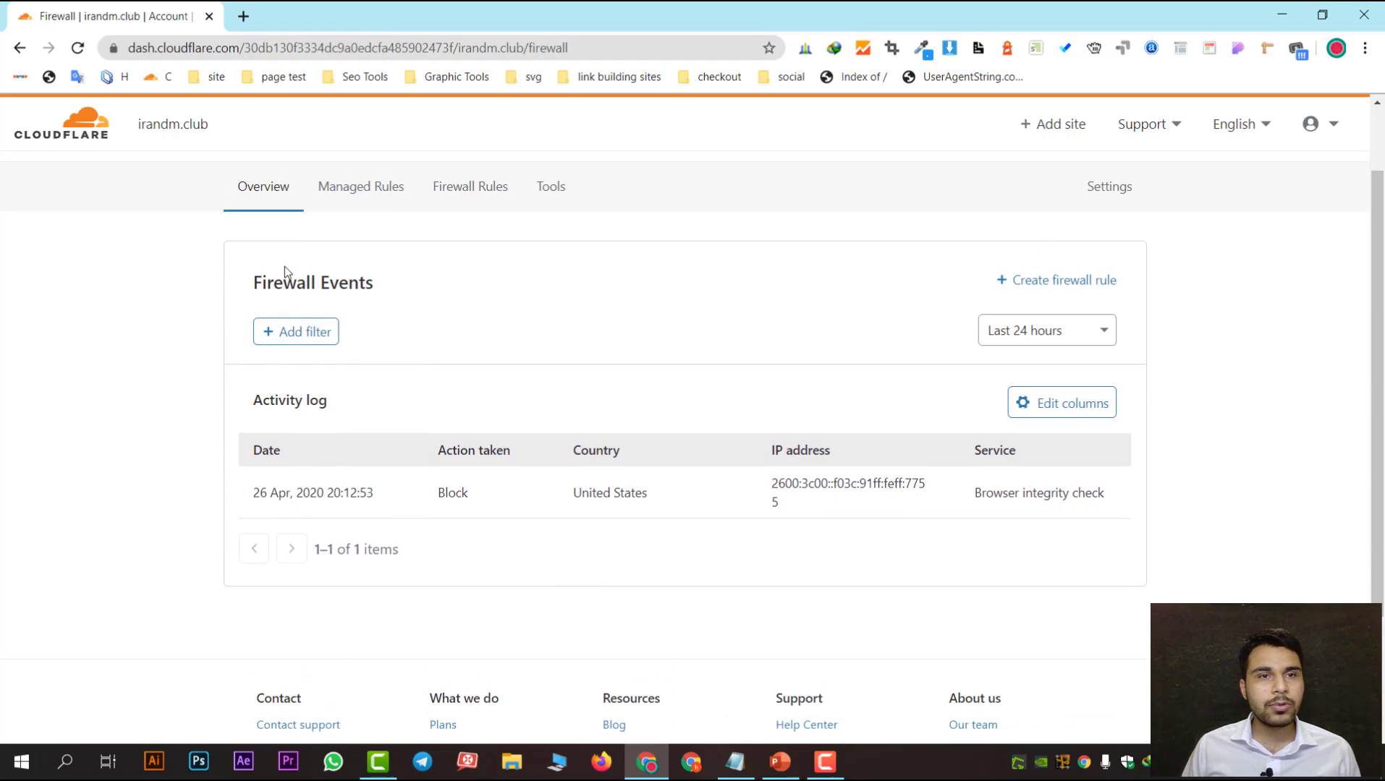
pyautogui.click(282, 344)
pyautogui.click(346, 418)
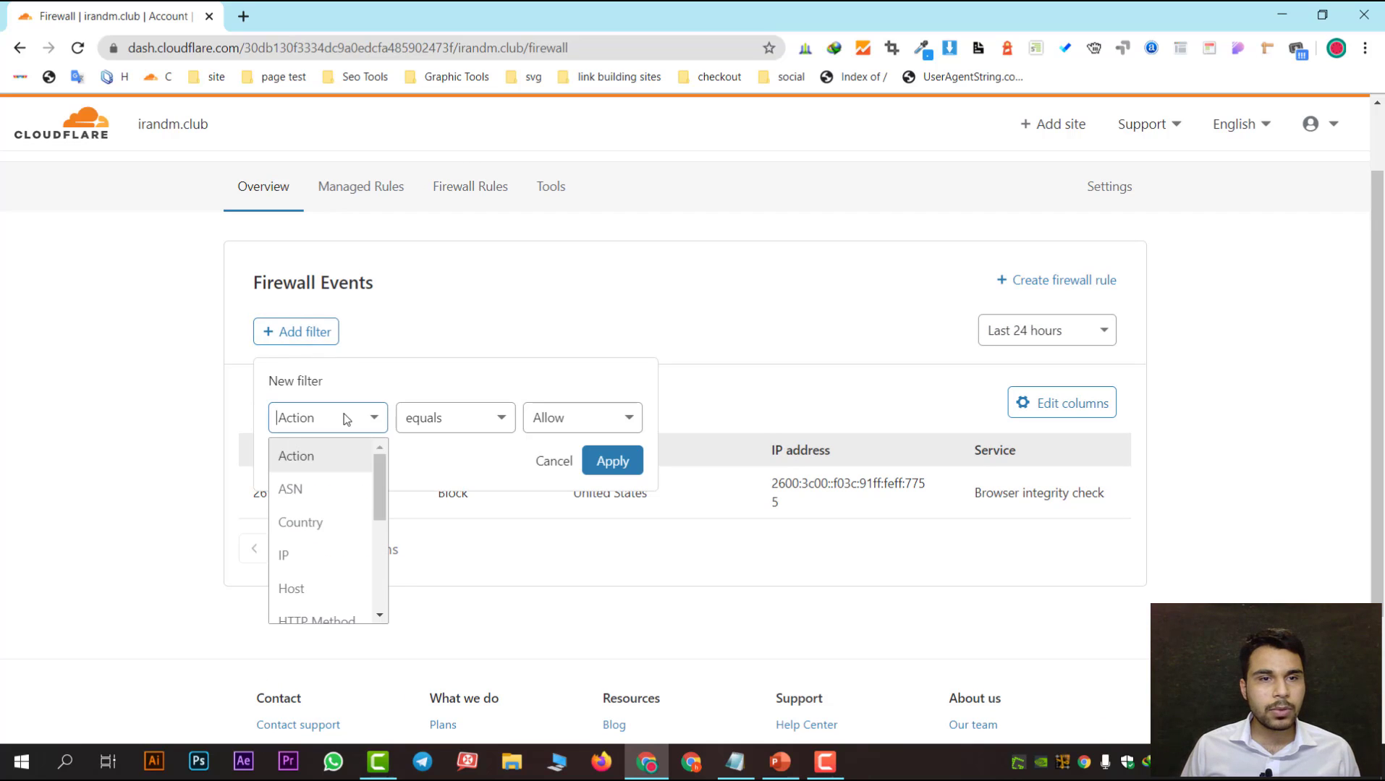
pyautogui.click(375, 391)
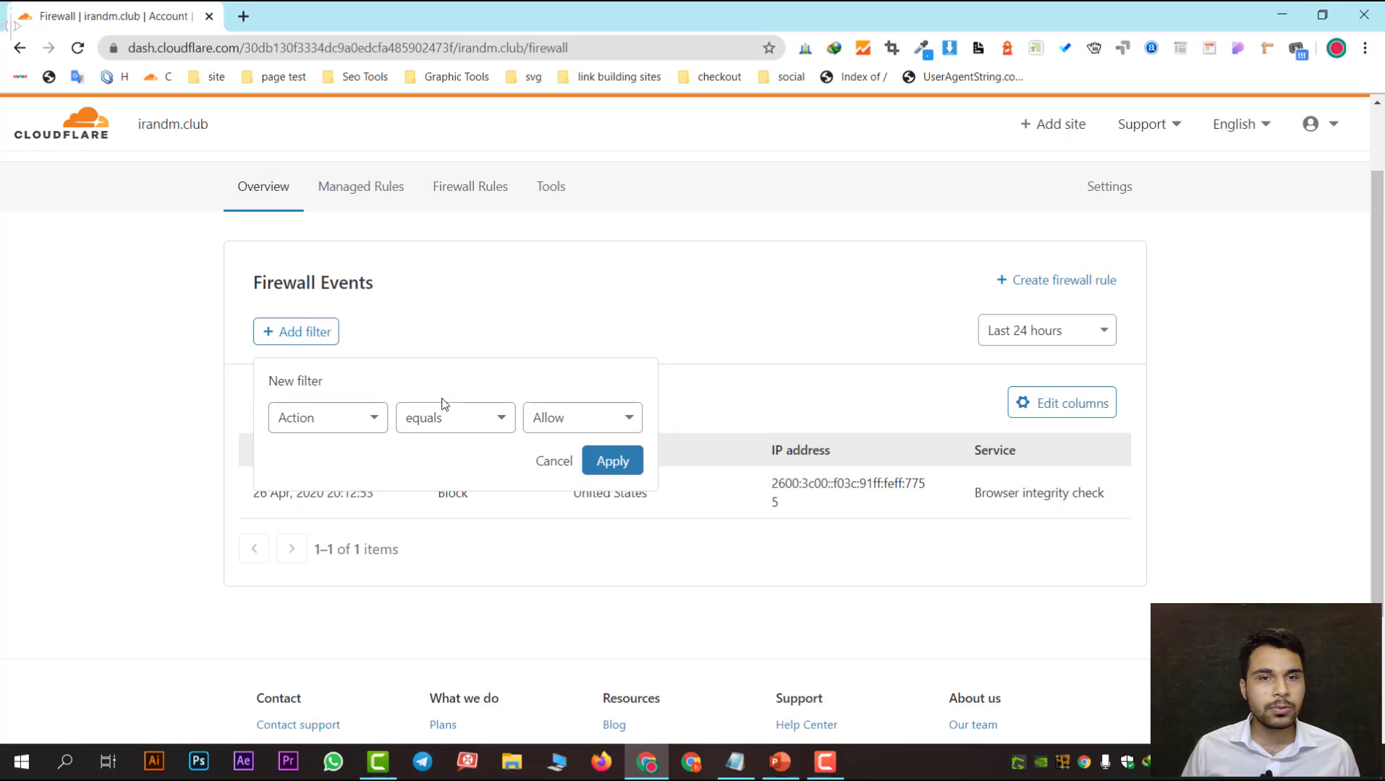
pyautogui.click(632, 355)
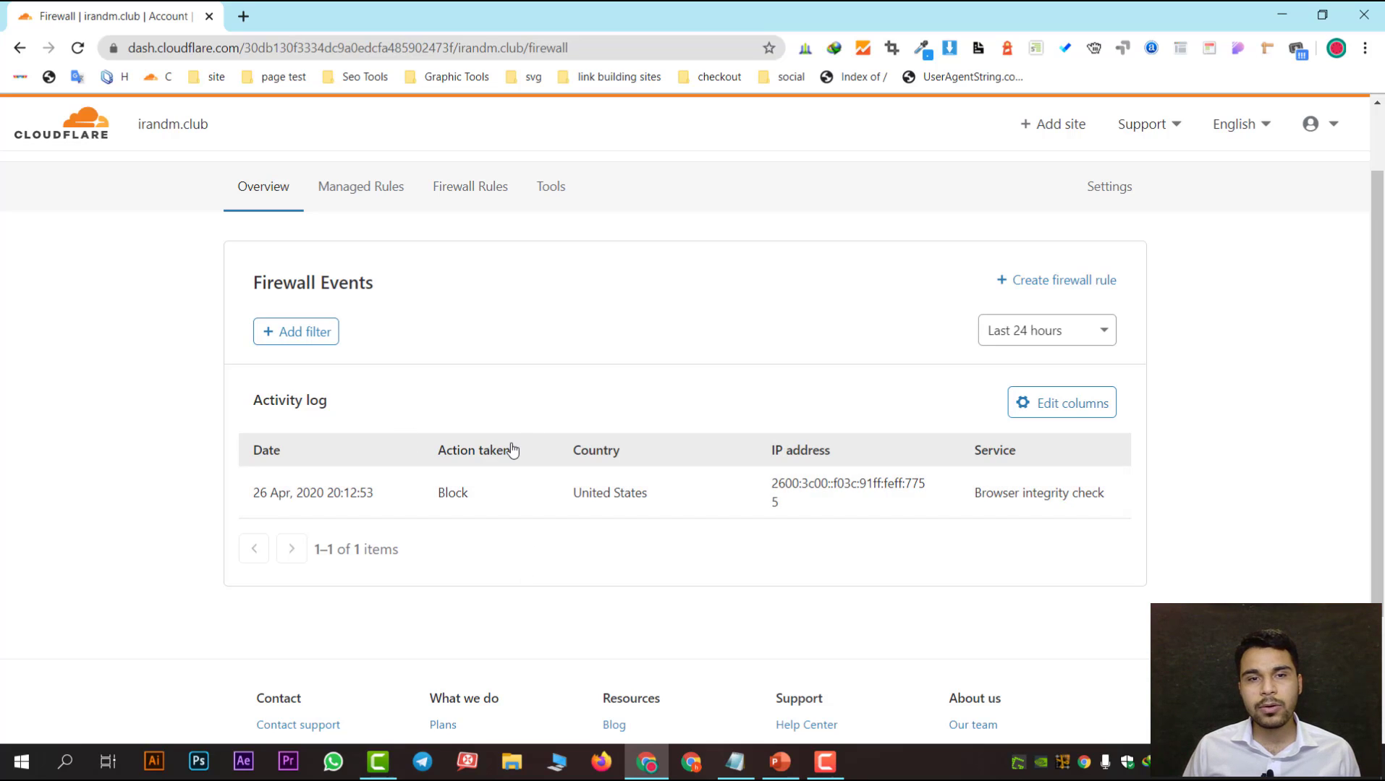
# Step: Examine the fields, comparison operators and action values offered for a new Firewall Events filter, leaving it unapplied
pyautogui.click(304, 338)
pyautogui.click(332, 423)
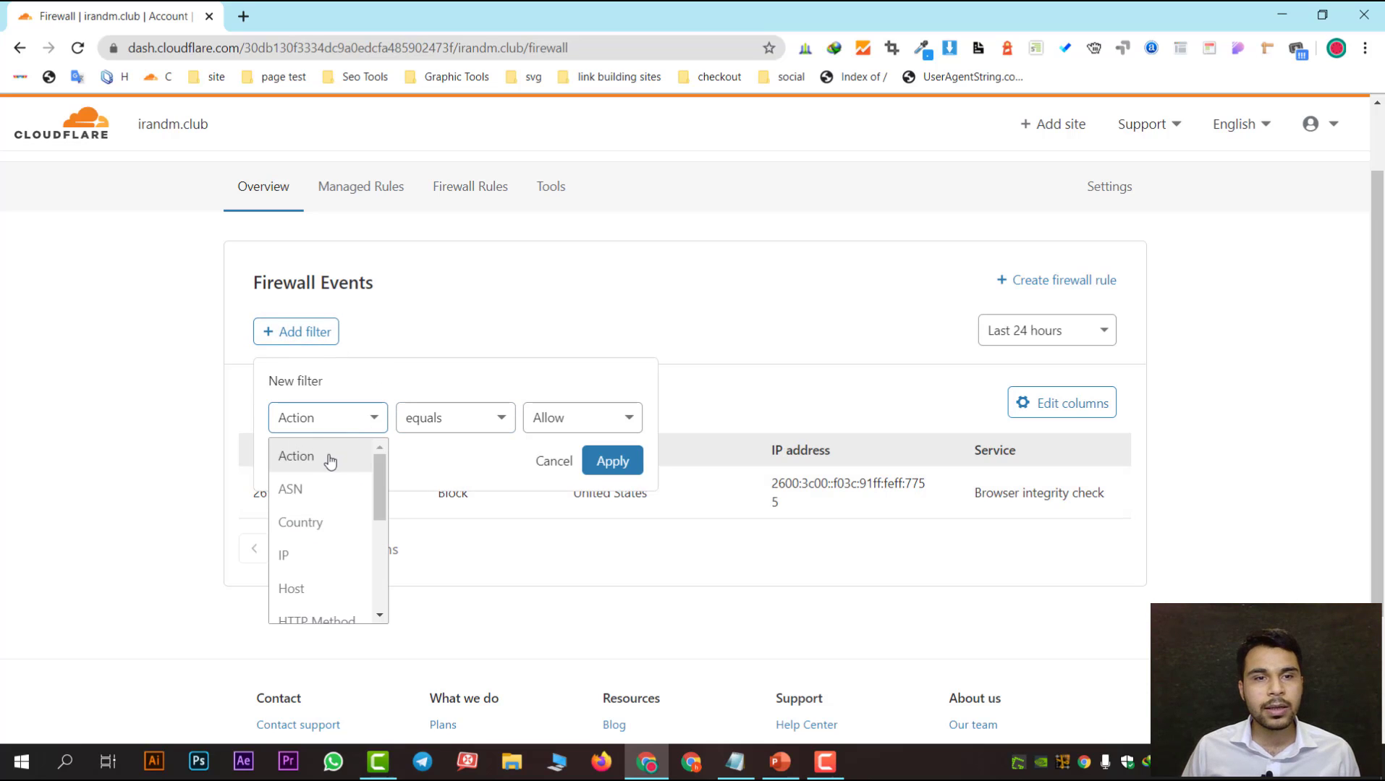
pyautogui.scroll(-2, 333, 499)
pyautogui.scroll(2, 346, 513)
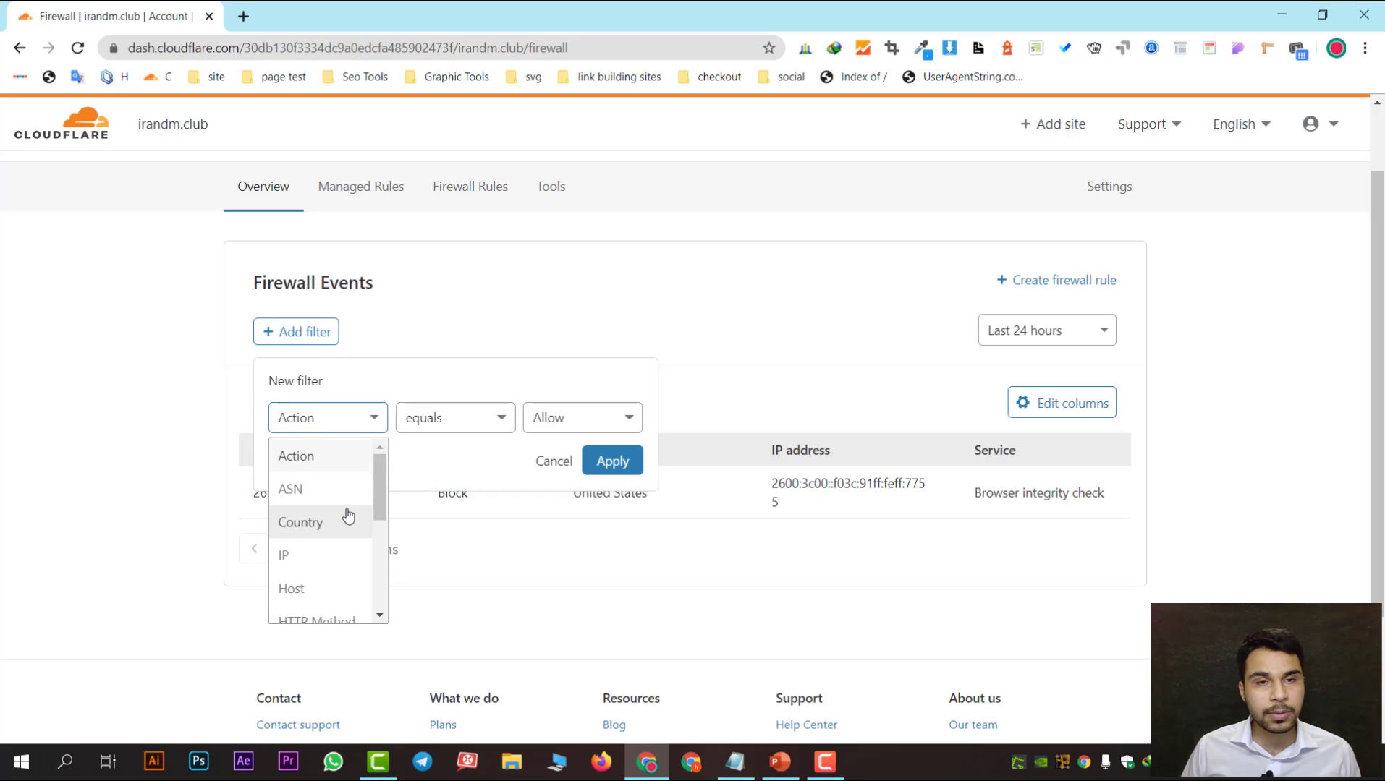
pyautogui.click(354, 462)
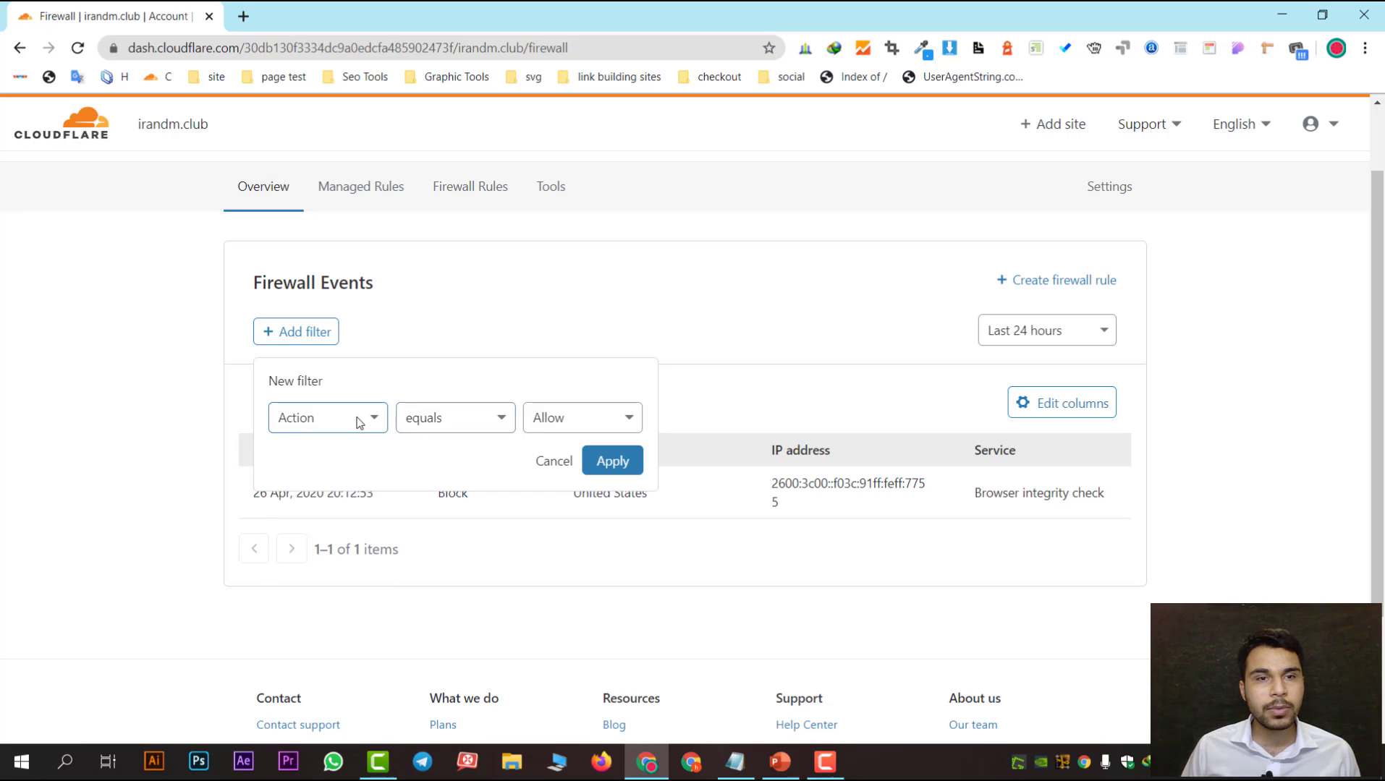
pyautogui.click(475, 427)
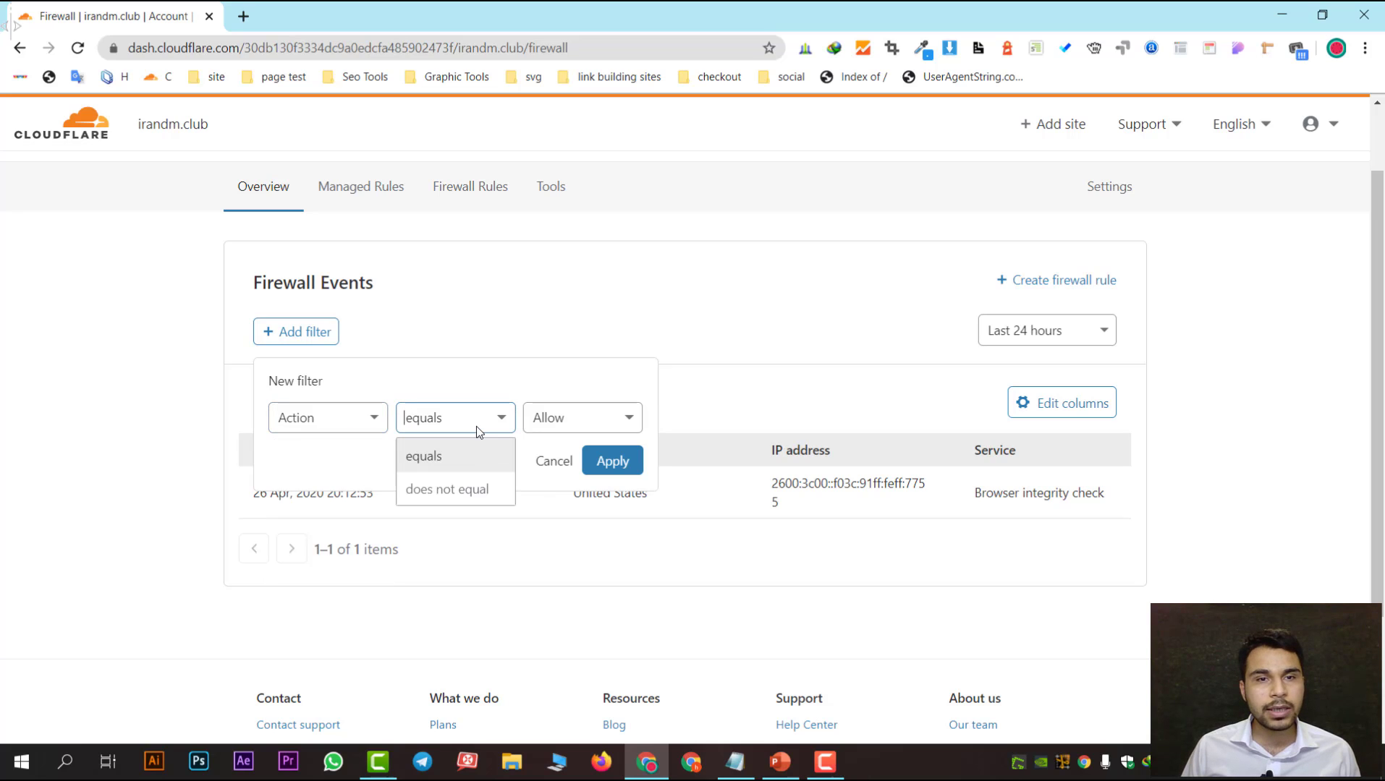
pyautogui.click(593, 421)
pyautogui.scroll(-1, 588, 515)
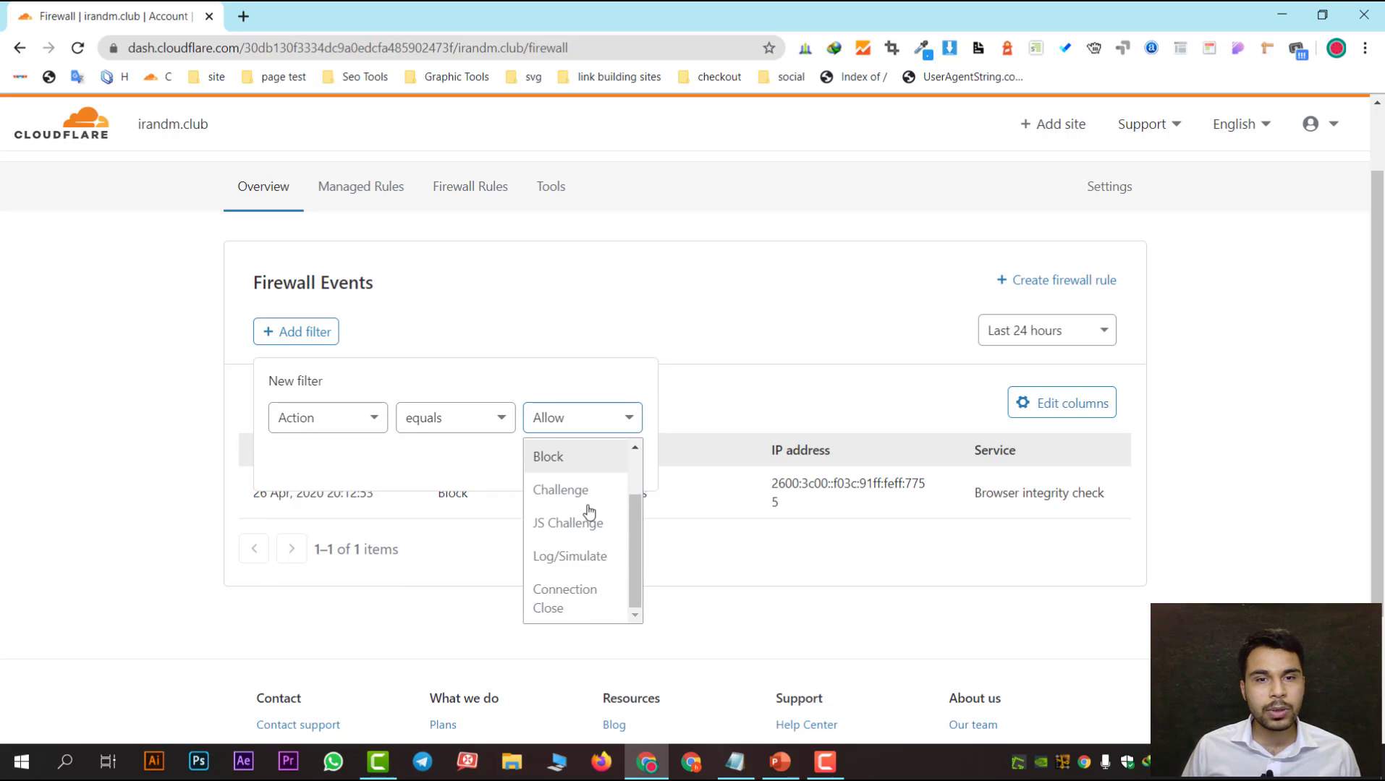
pyautogui.scroll(-1, 590, 547)
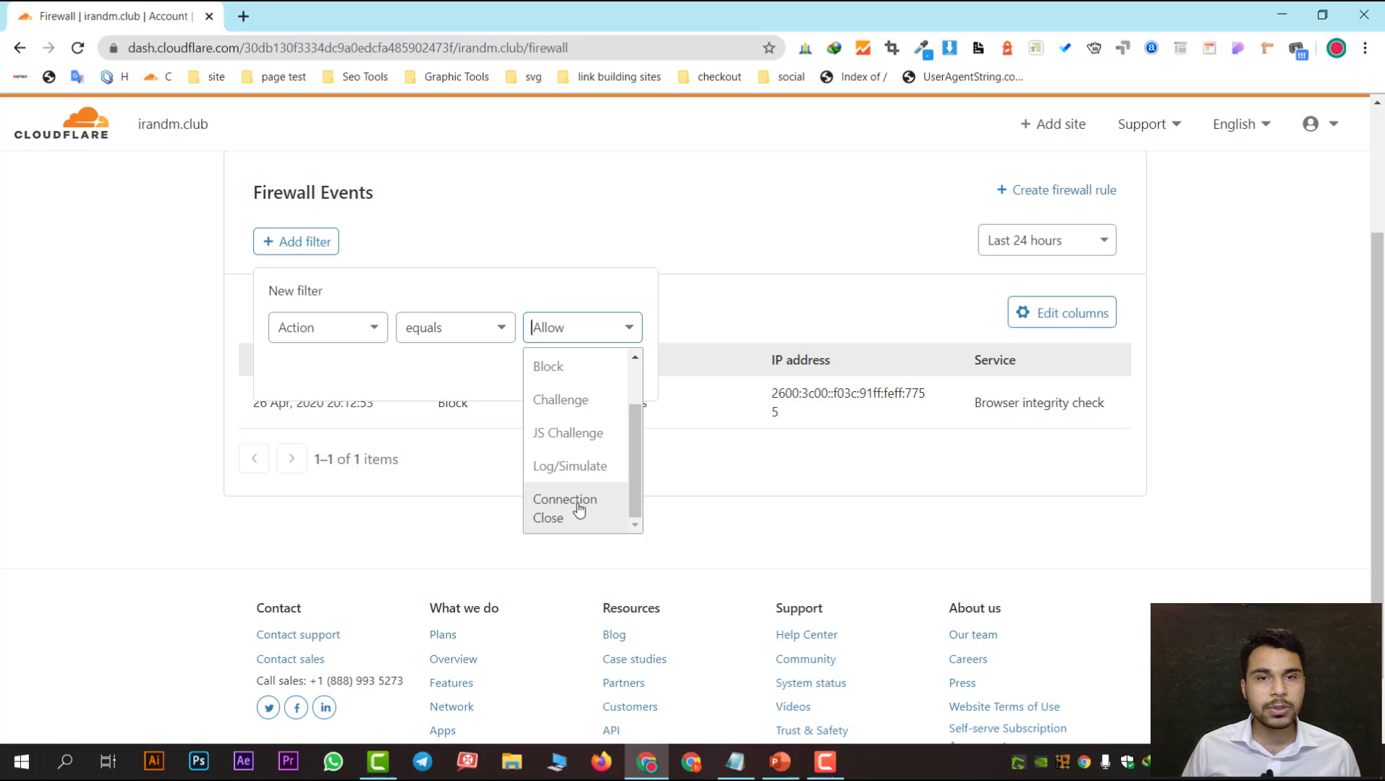
pyautogui.scroll(2, 557, 391)
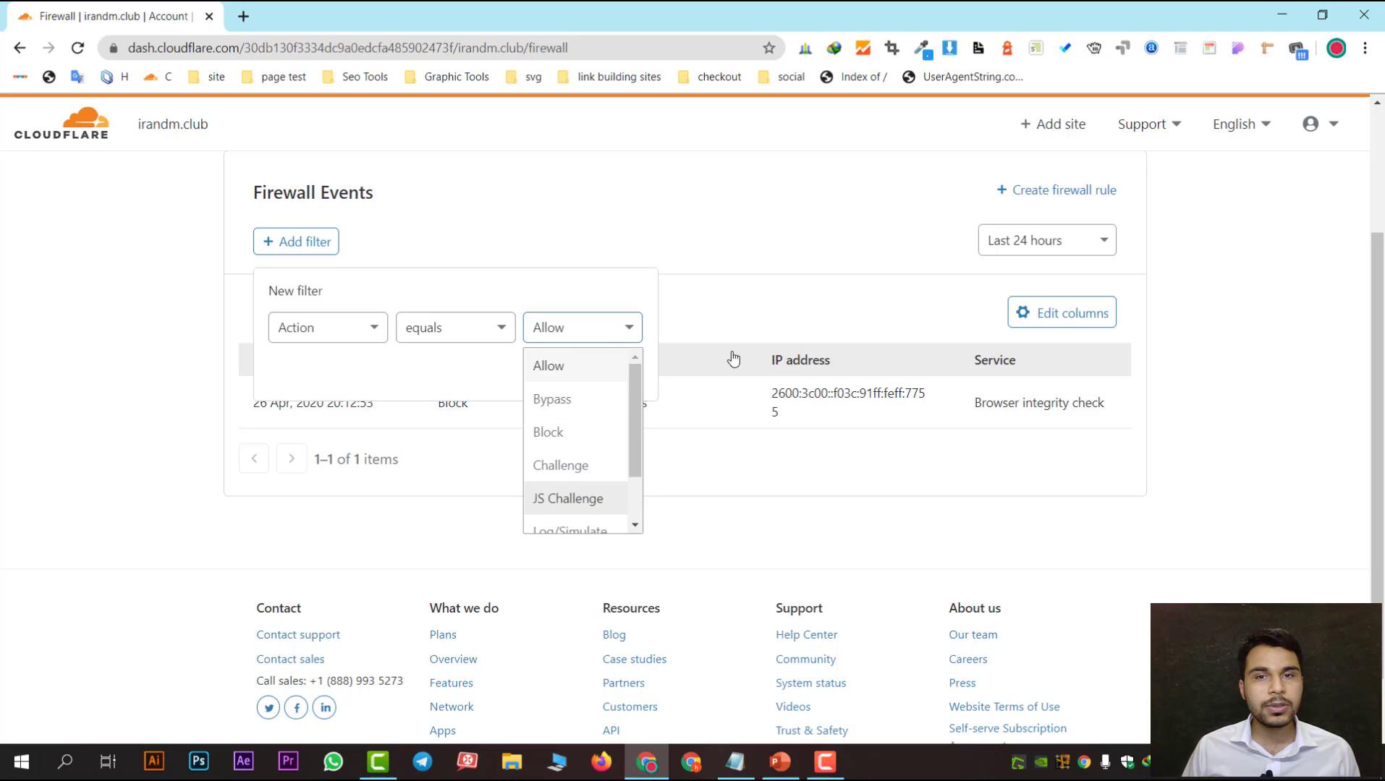
pyautogui.click(758, 312)
pyautogui.scroll(3, 683, 412)
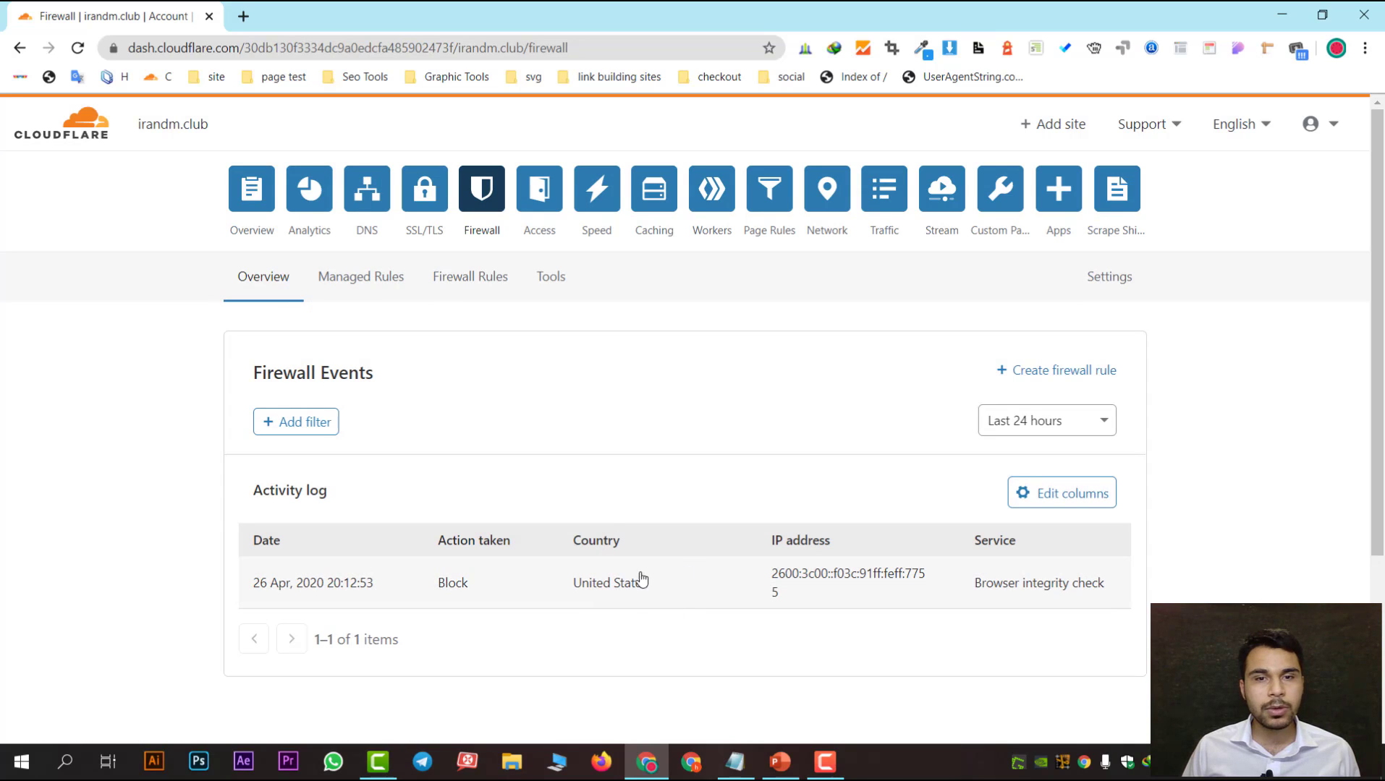
# Step: Filter the Firewall Events by Action equals Allow
pyautogui.scroll(-2, 442, 534)
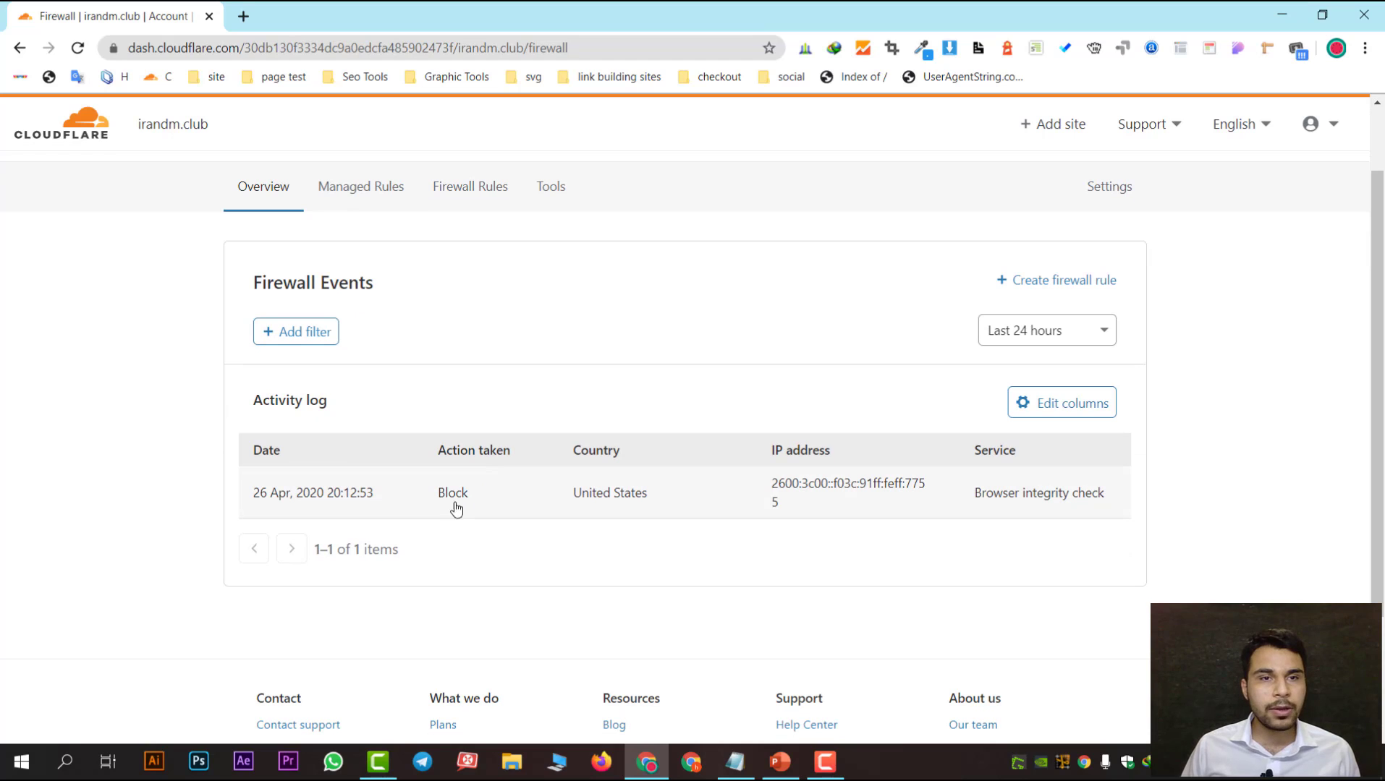
pyautogui.click(304, 339)
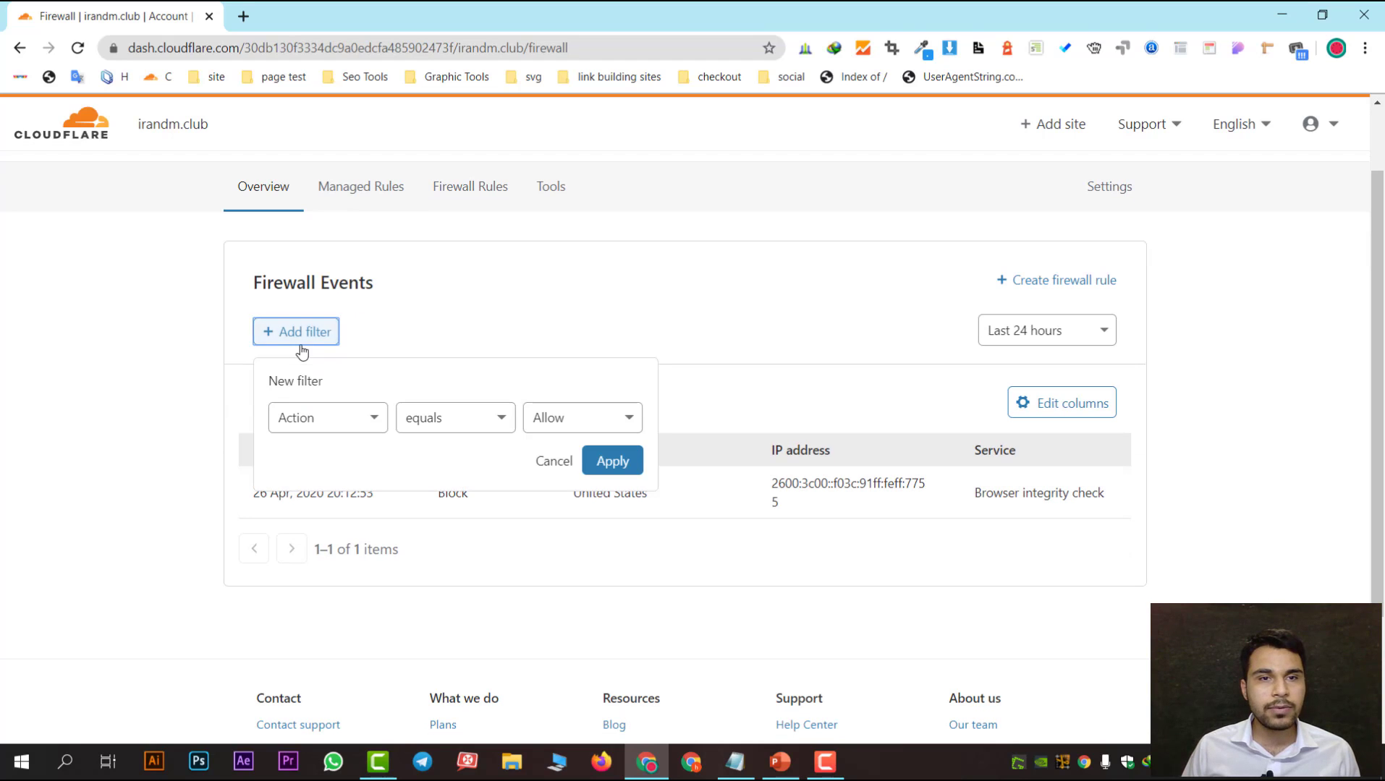
pyautogui.click(366, 422)
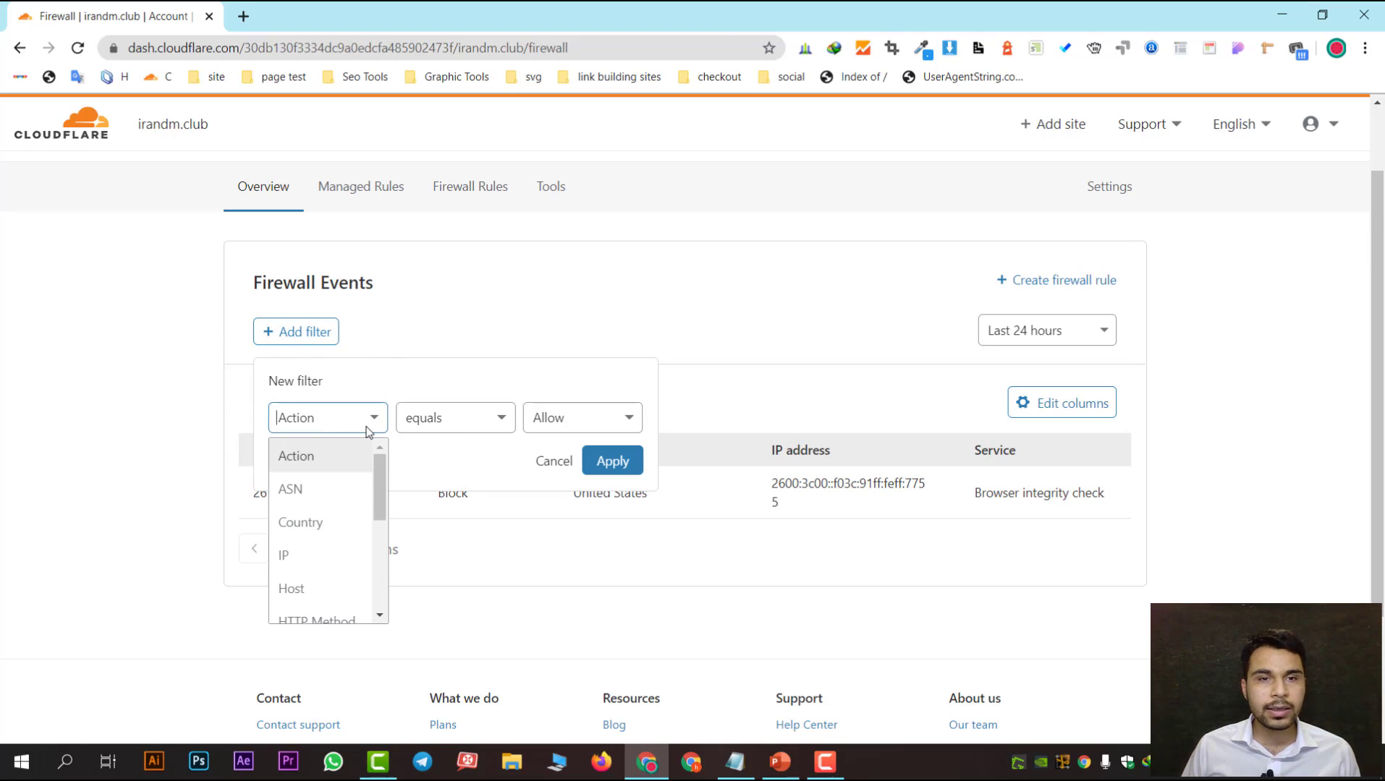
pyautogui.click(580, 424)
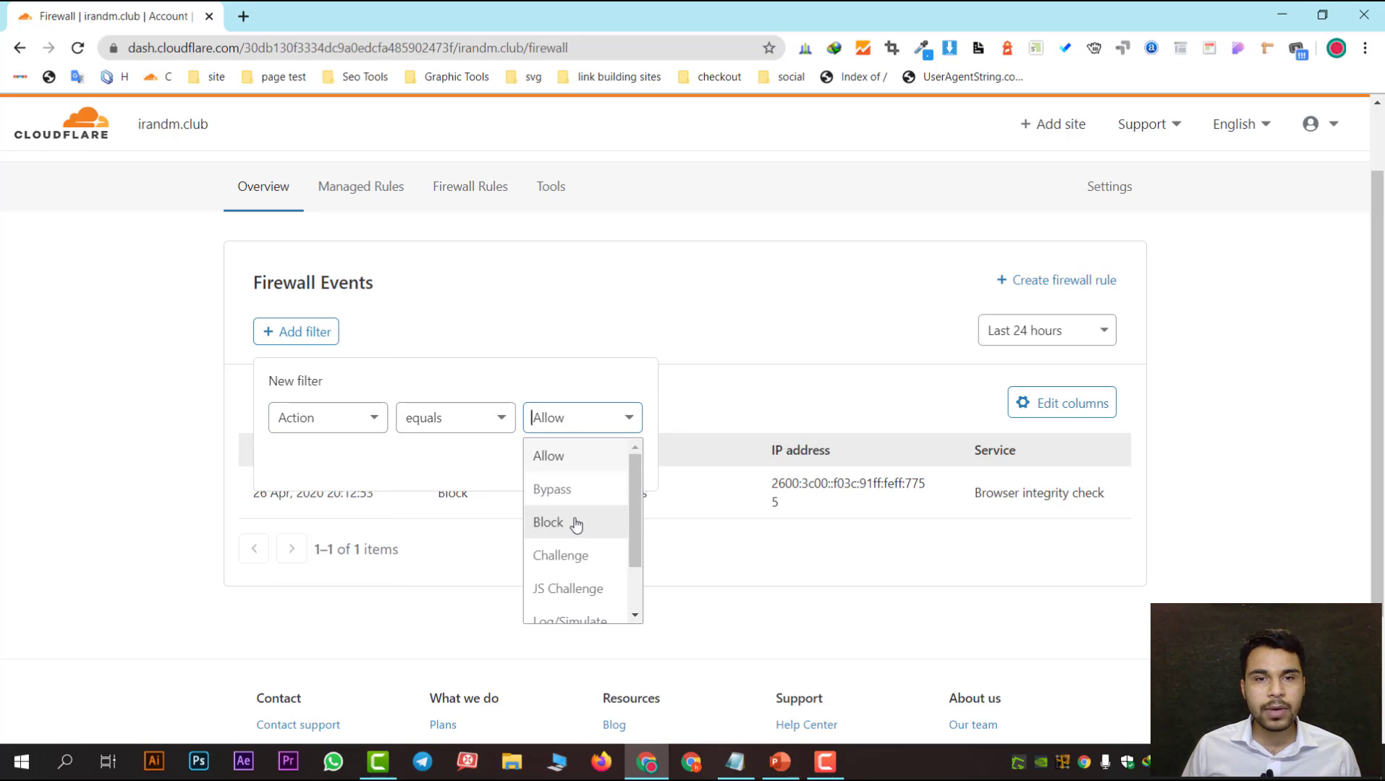
pyautogui.click(573, 458)
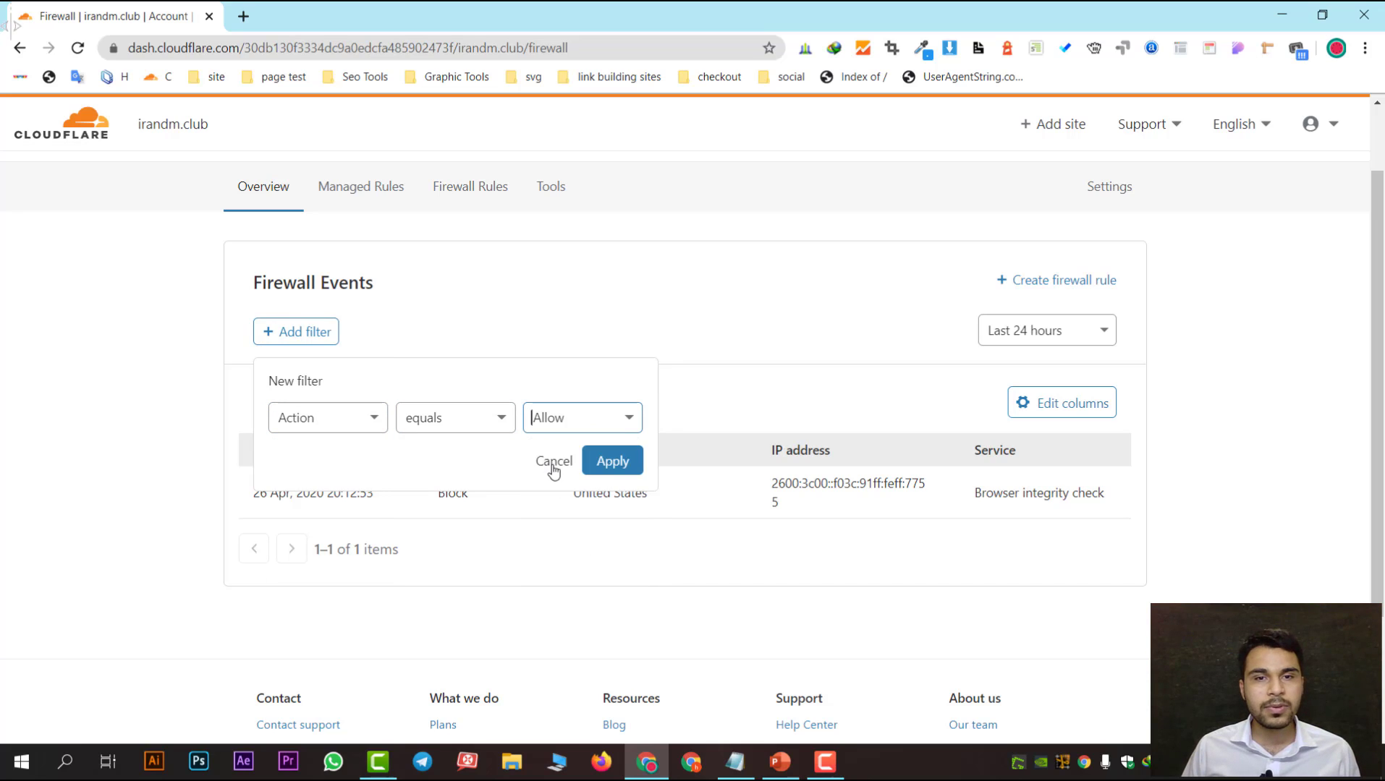
pyautogui.click(611, 462)
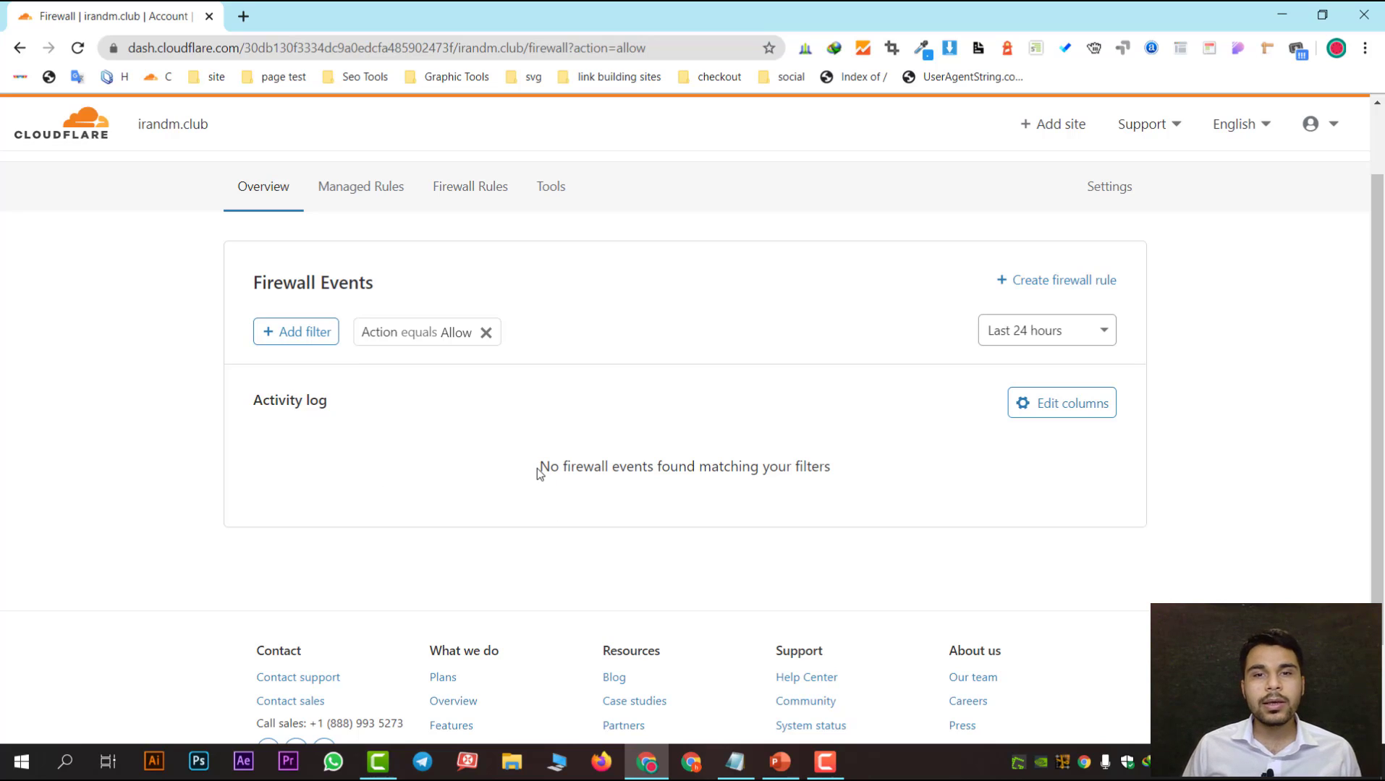
# Step: Remove the Action equals Allow filter from the Firewall Events
pyautogui.moveTo(539, 473); pyautogui.dragTo(595, 473)
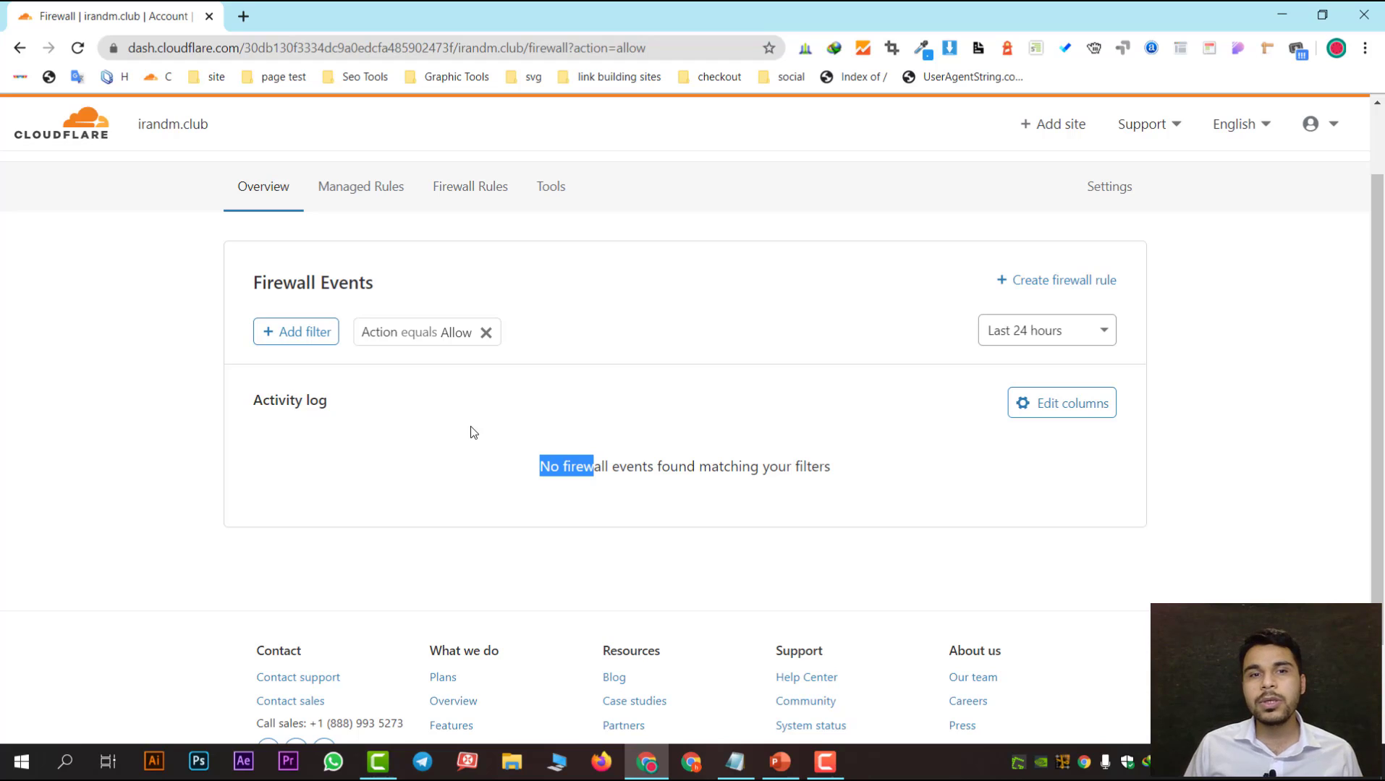
pyautogui.click(562, 394)
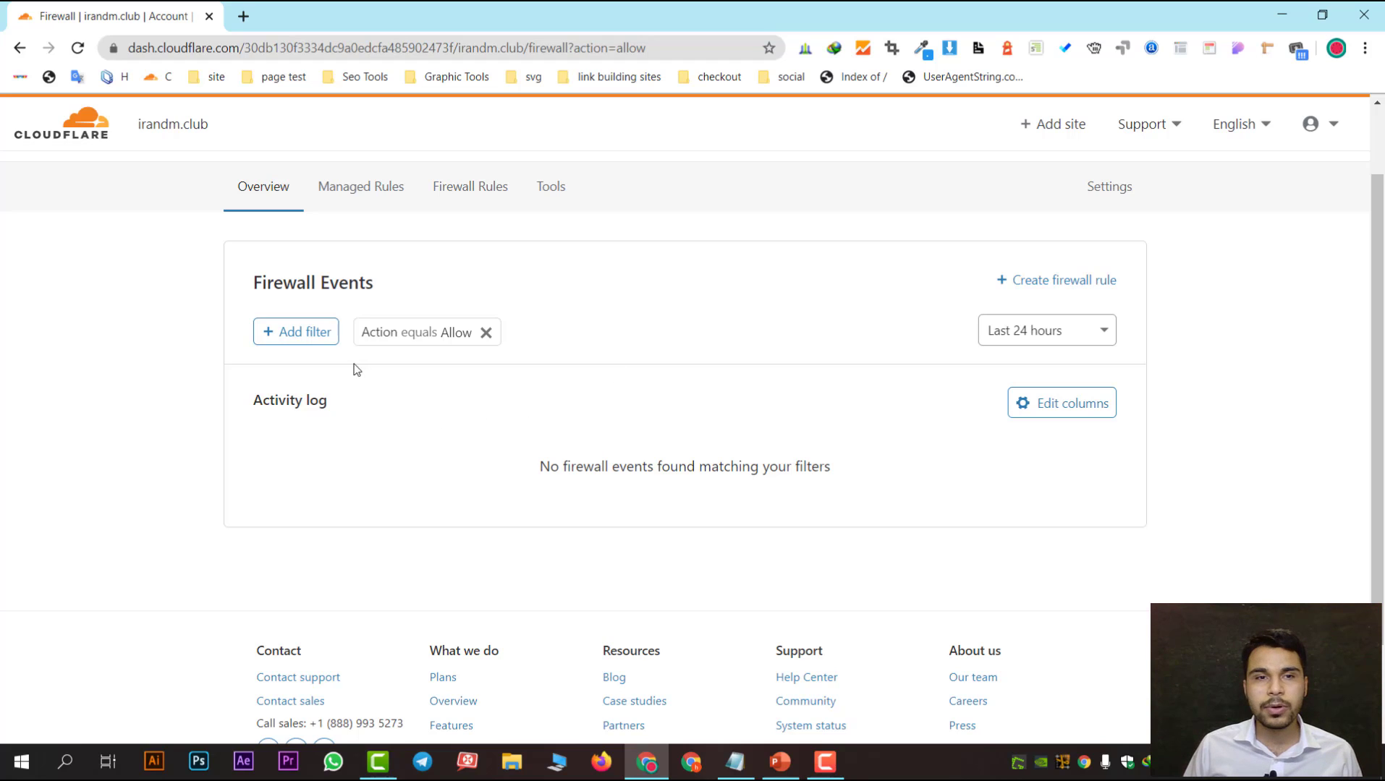
pyautogui.click(487, 333)
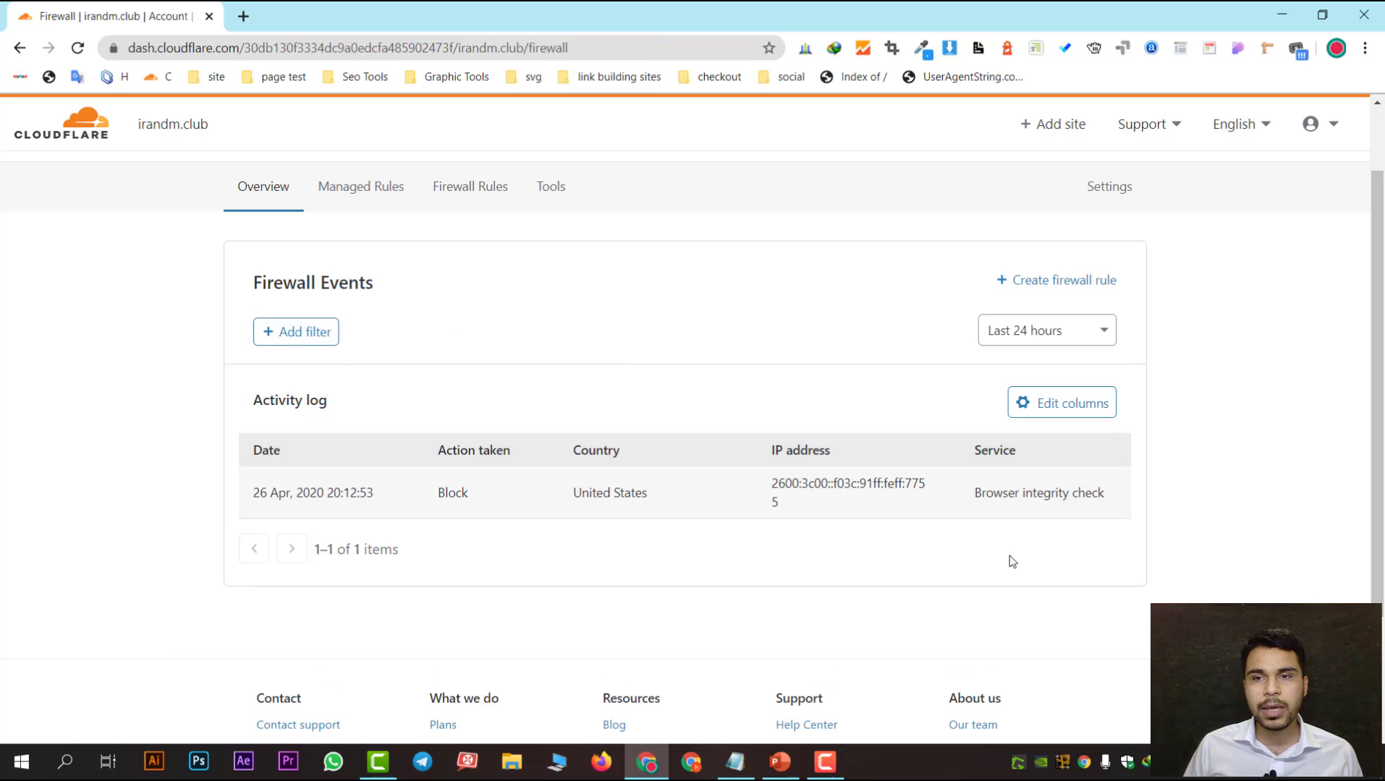
# Step: Try a custom Firewall Events time range covering only April 13, 2020, and reset it to the last 24 hours
pyautogui.click(1055, 330)
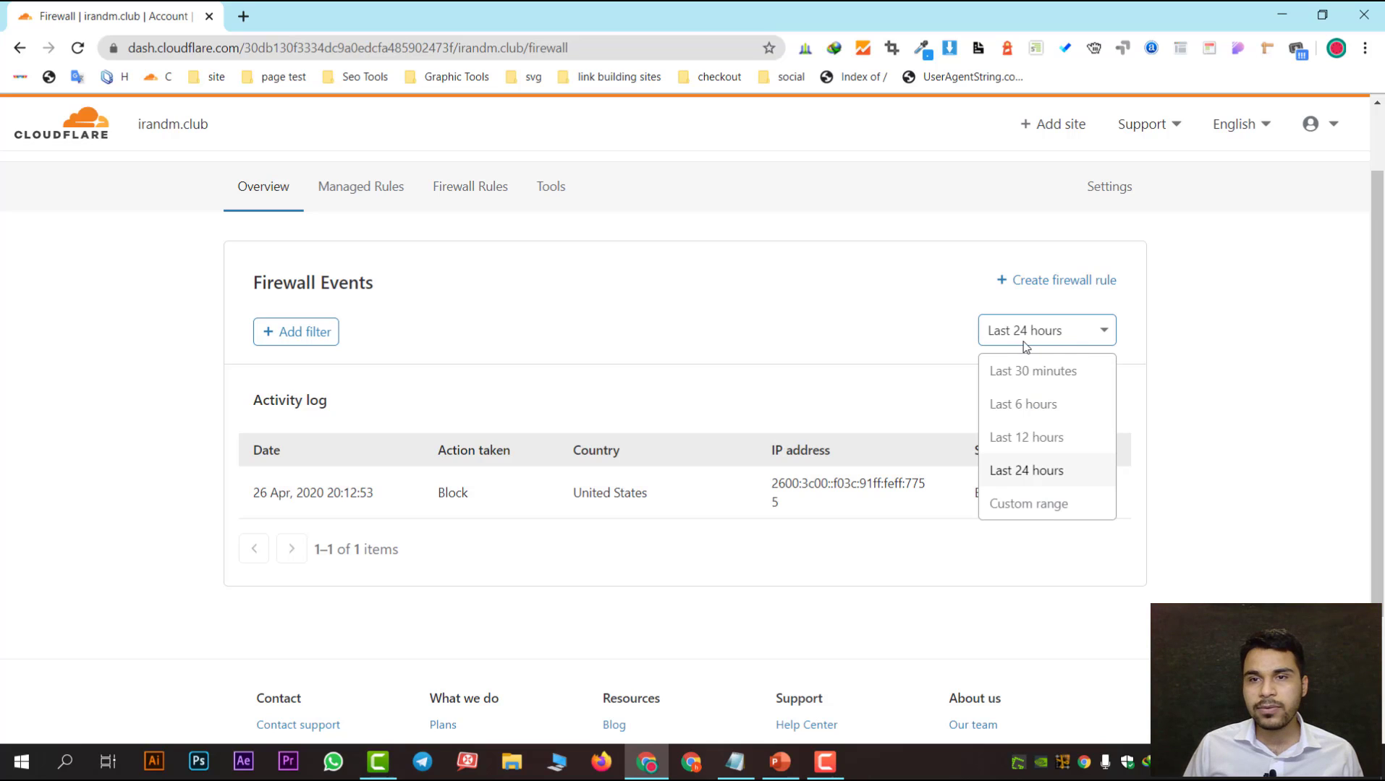
pyautogui.click(1056, 338)
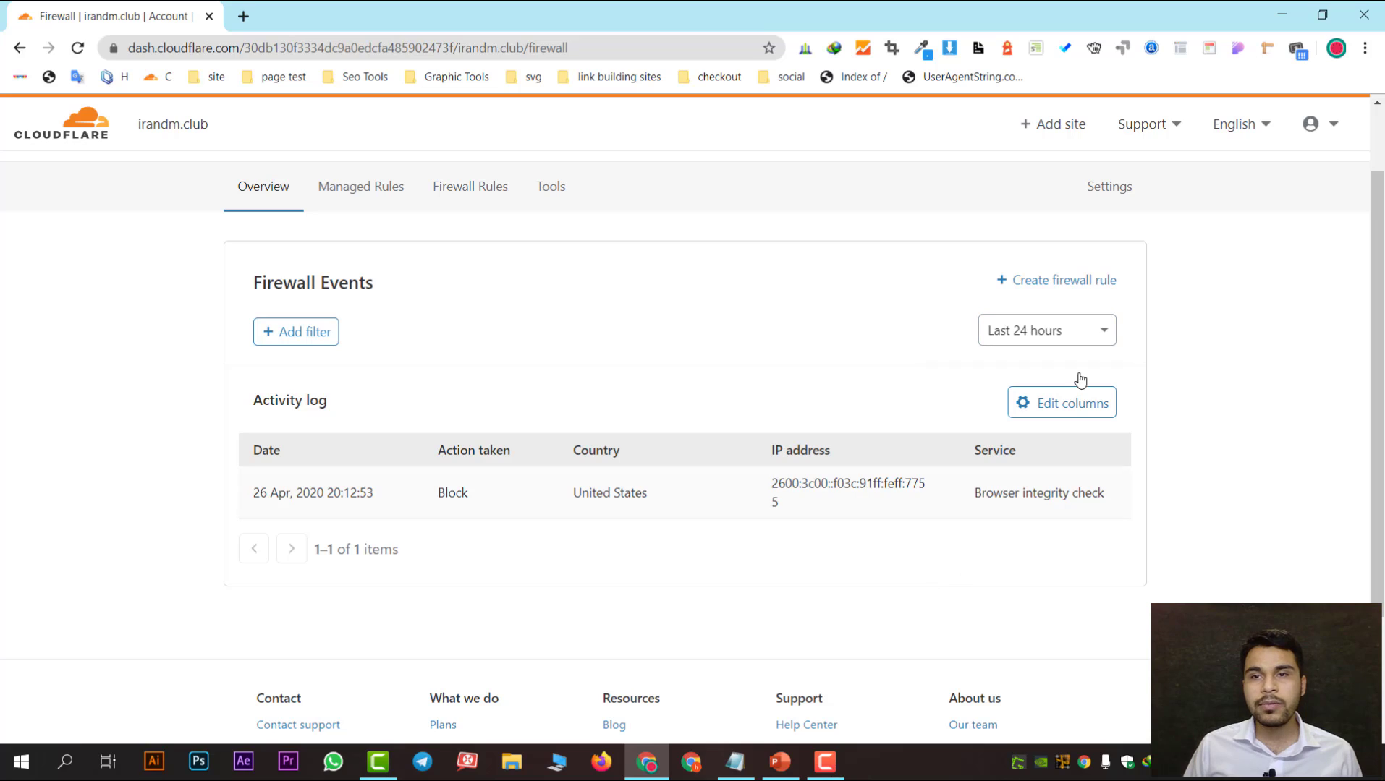
pyautogui.click(1084, 329)
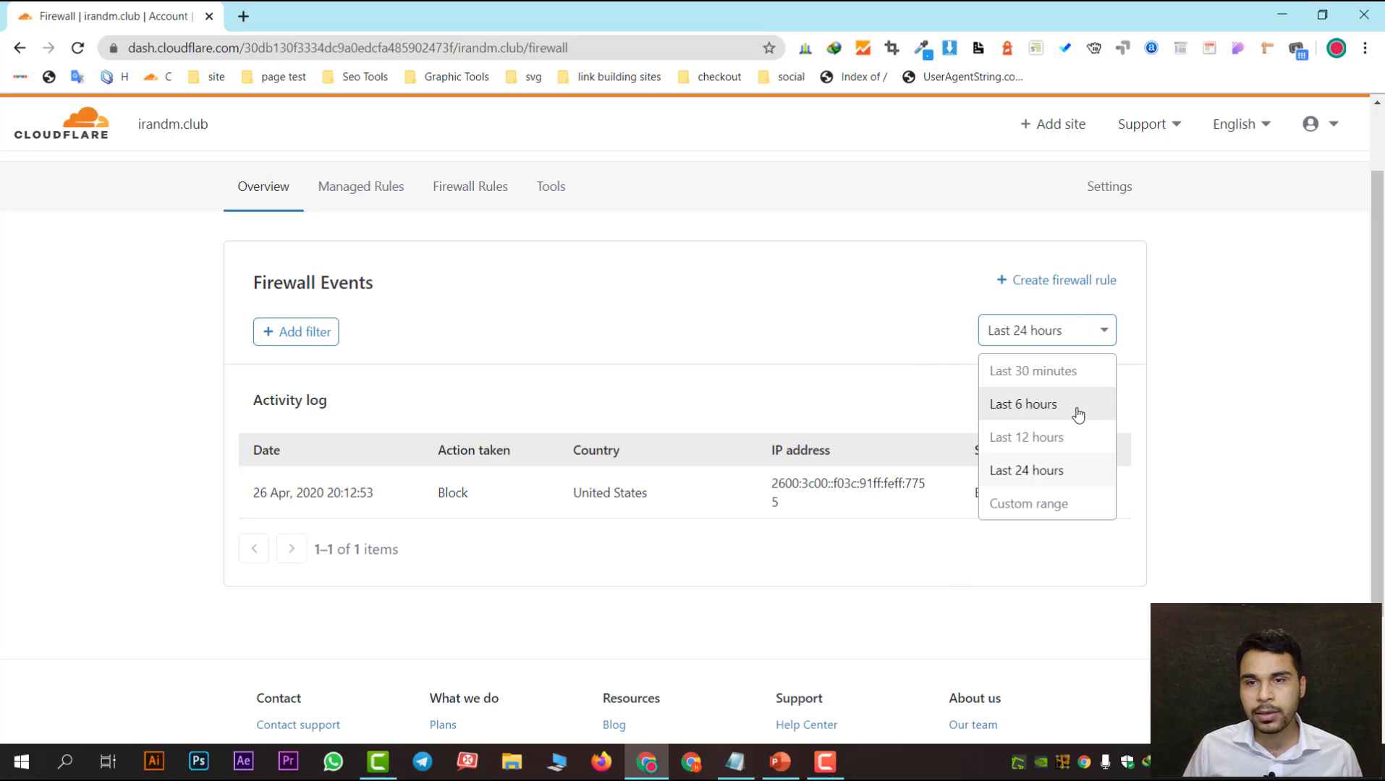
pyautogui.click(1064, 505)
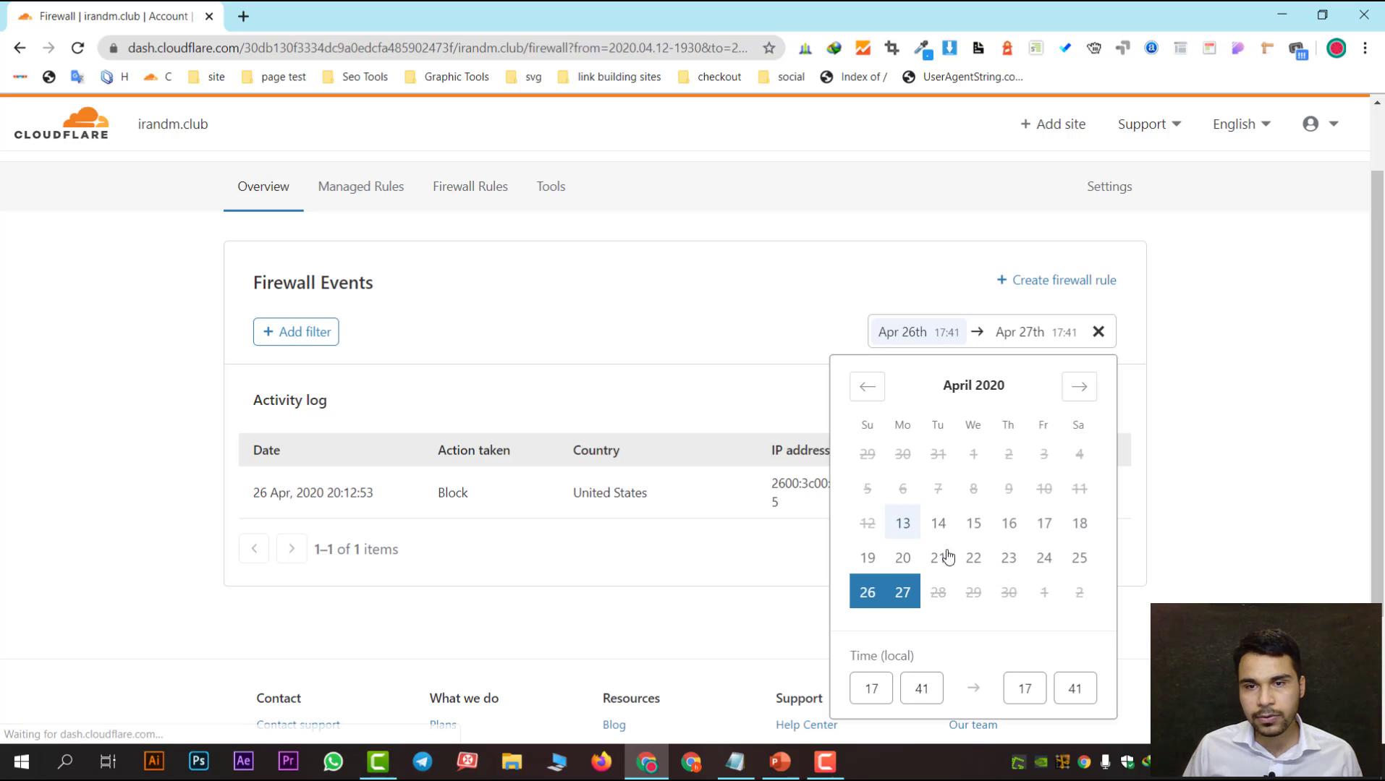
pyautogui.click(907, 531)
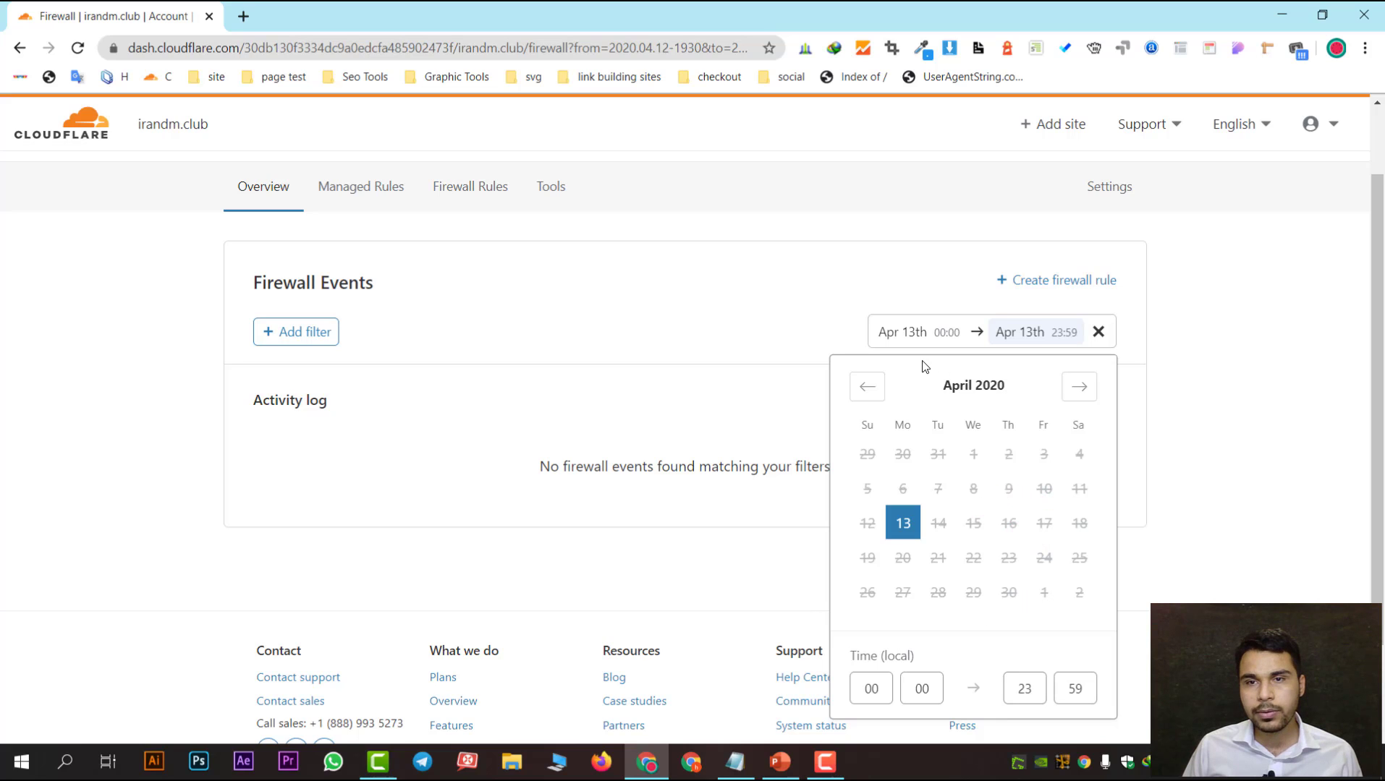
pyautogui.click(1098, 331)
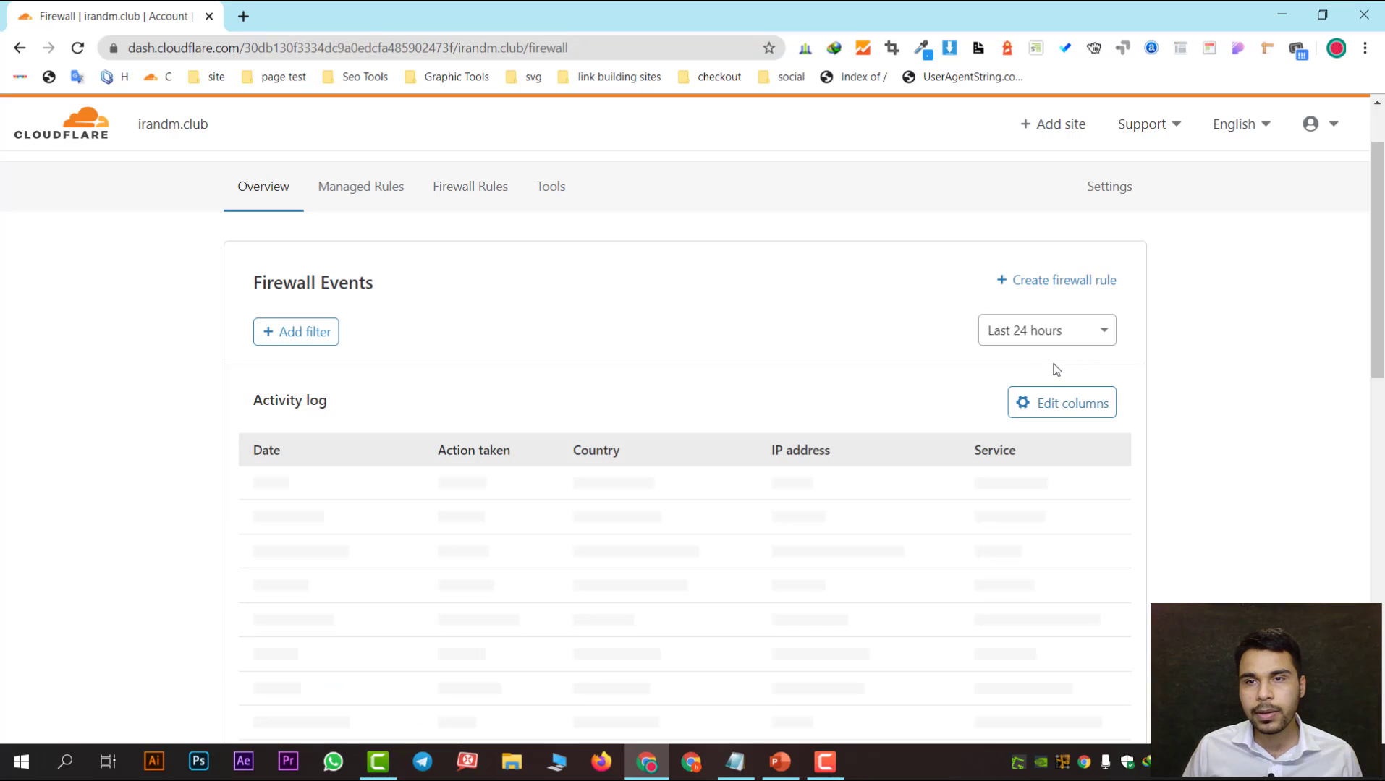
# Step: Limit the Firewall Events to a custom range of April 26, 2020, from 00:00 to 23:59, and clear that range
pyautogui.click(1101, 332)
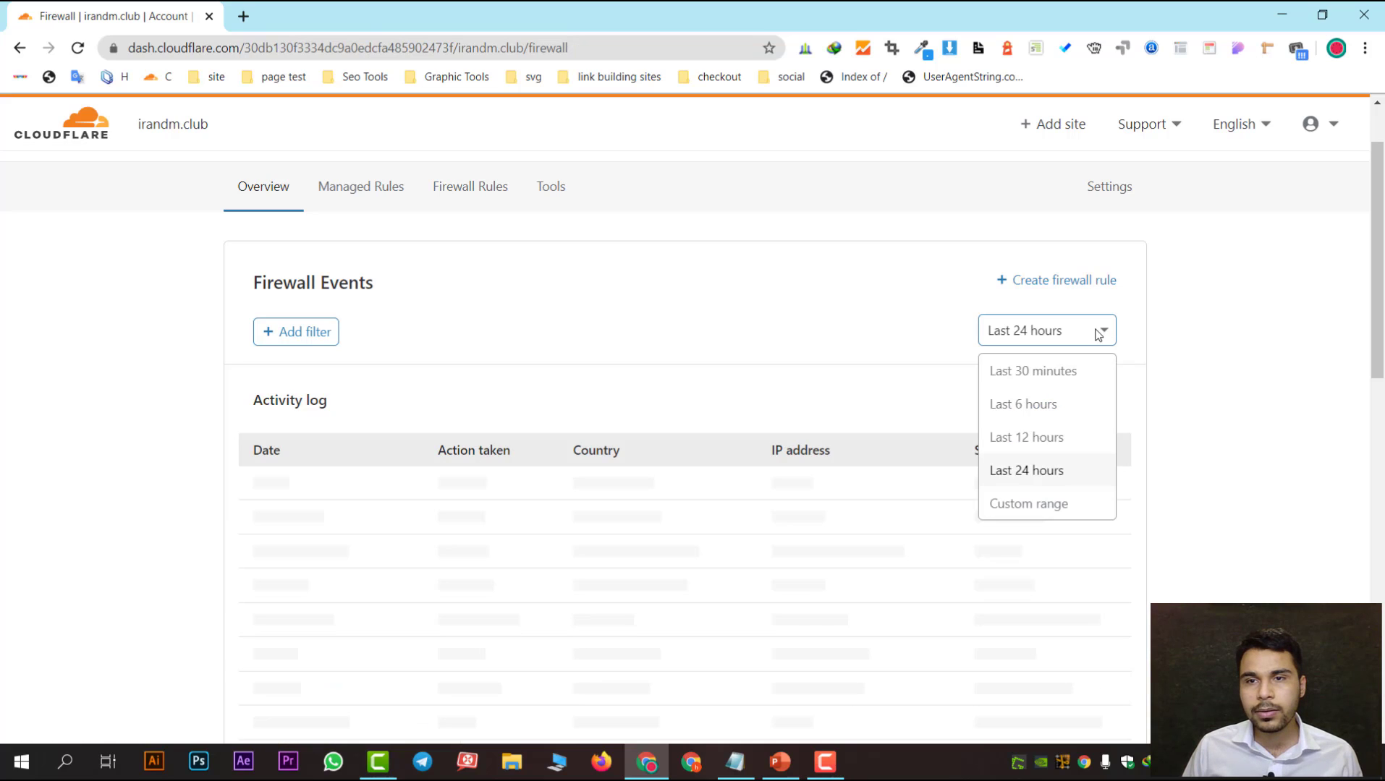
pyautogui.click(1050, 501)
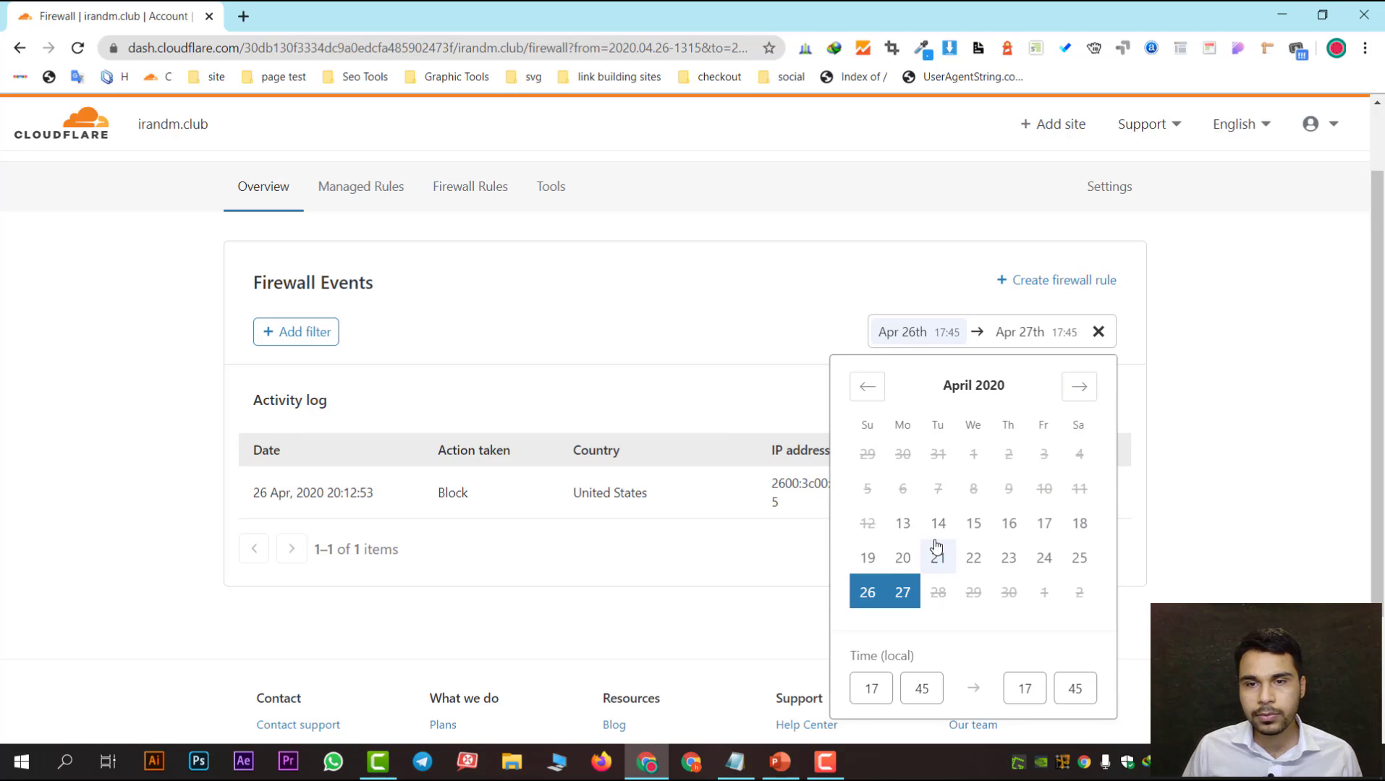
pyautogui.click(881, 591)
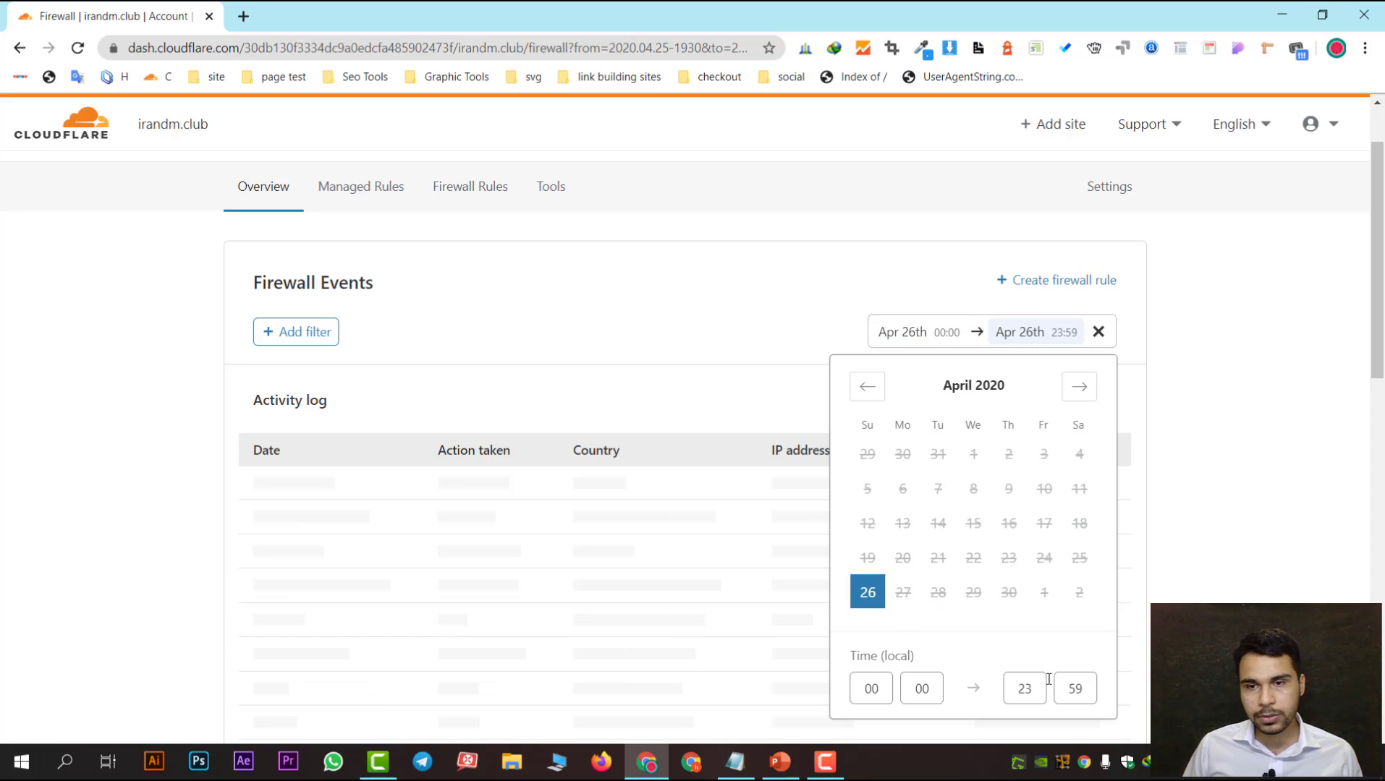
pyautogui.click(1080, 389)
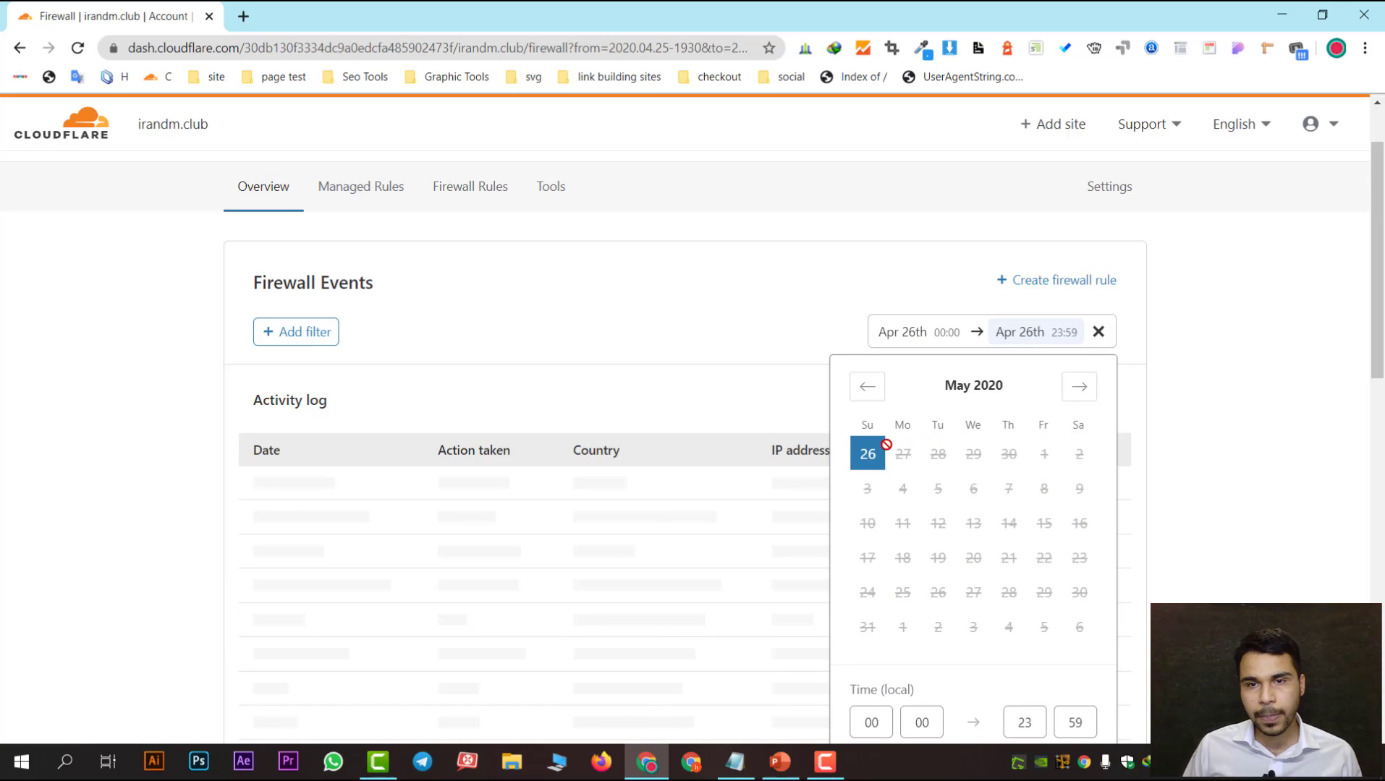
pyautogui.click(682, 583)
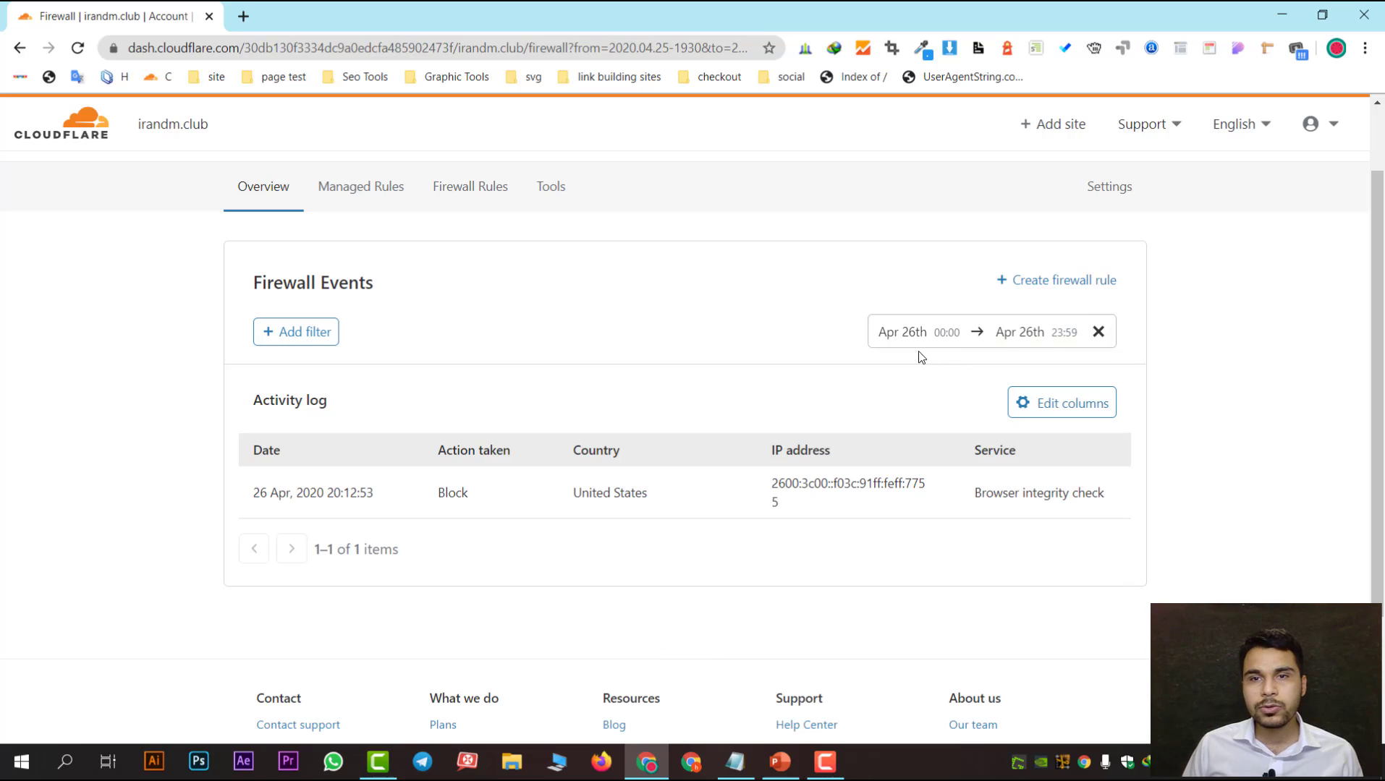
pyautogui.click(1097, 331)
pyautogui.click(1101, 333)
pyautogui.click(1100, 333)
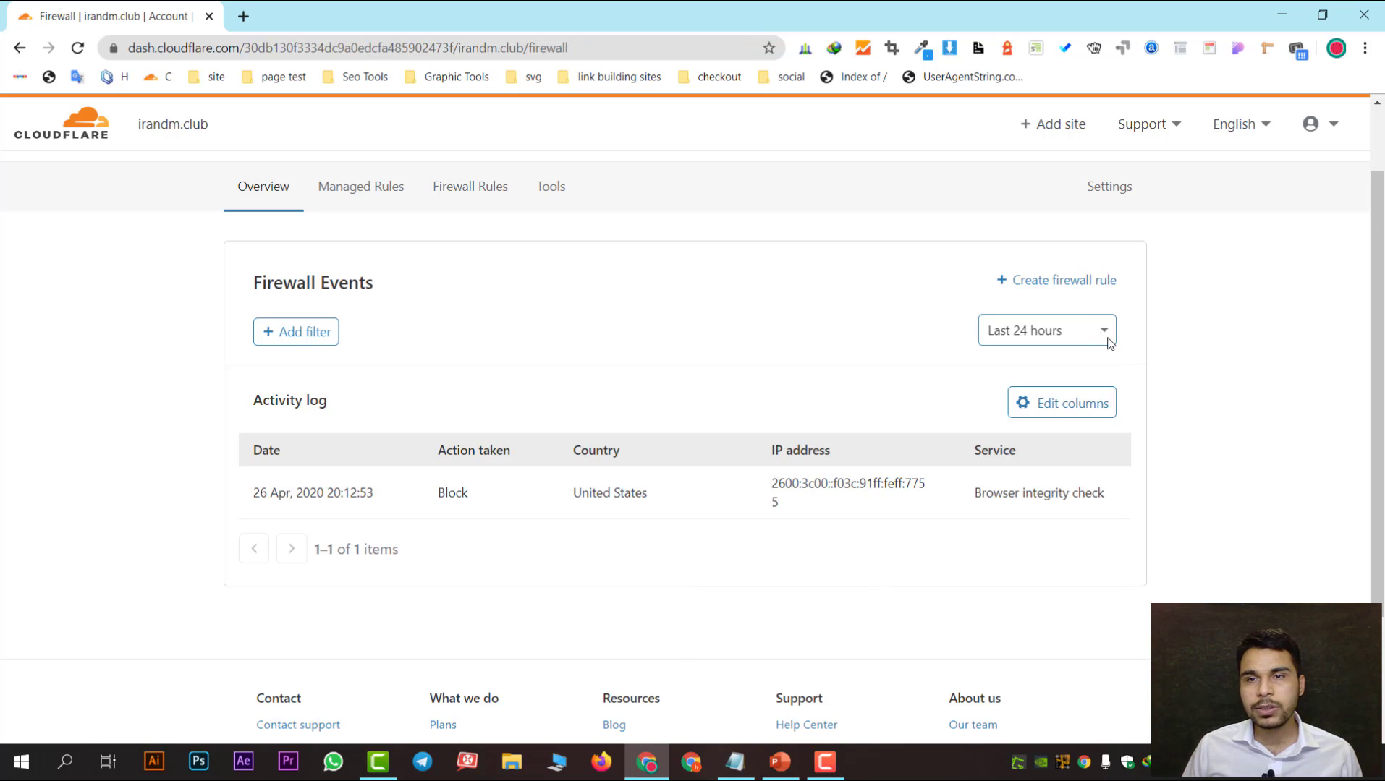
# Step: Apply the April 13, 2020 custom range again, check the adjacent month in its calendar, and return to the last 24 hours
pyautogui.click(1100, 333)
pyautogui.click(1039, 503)
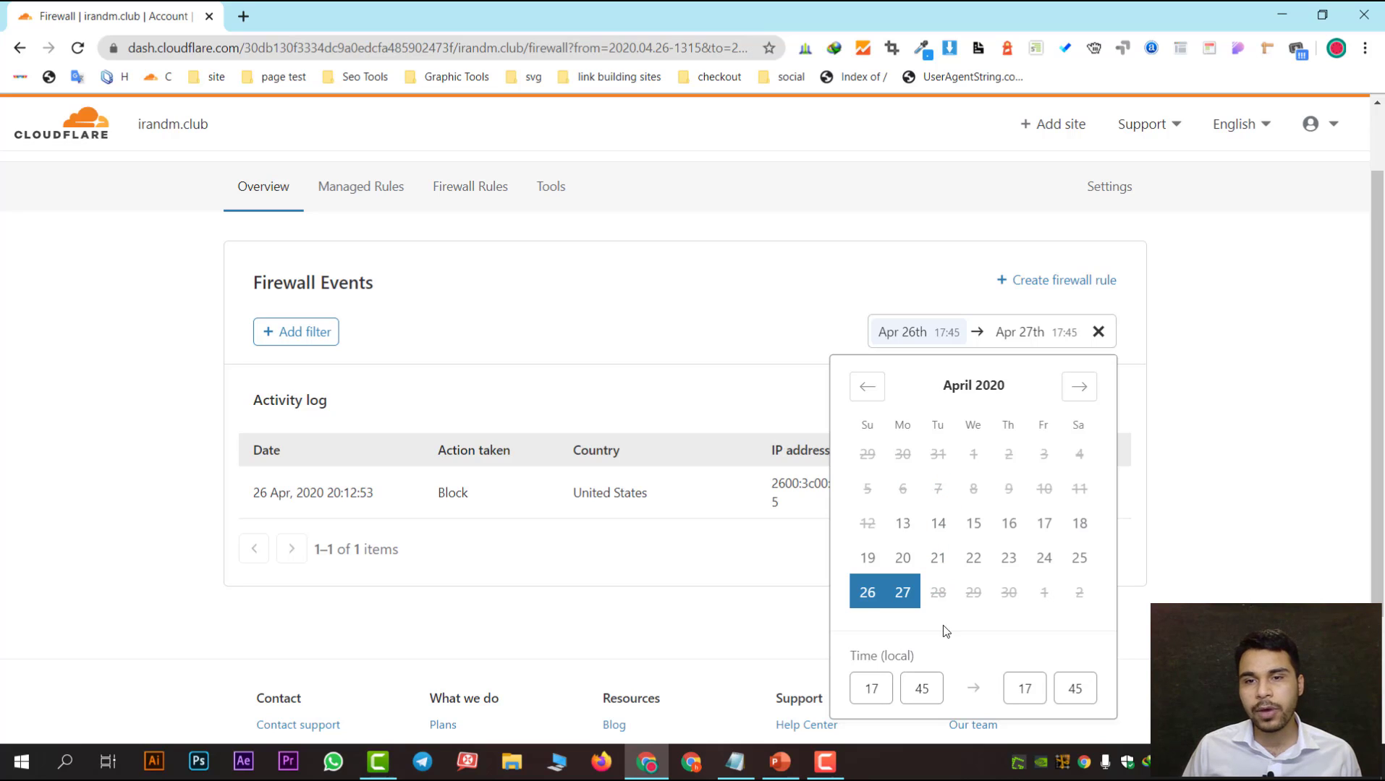
pyautogui.click(917, 537)
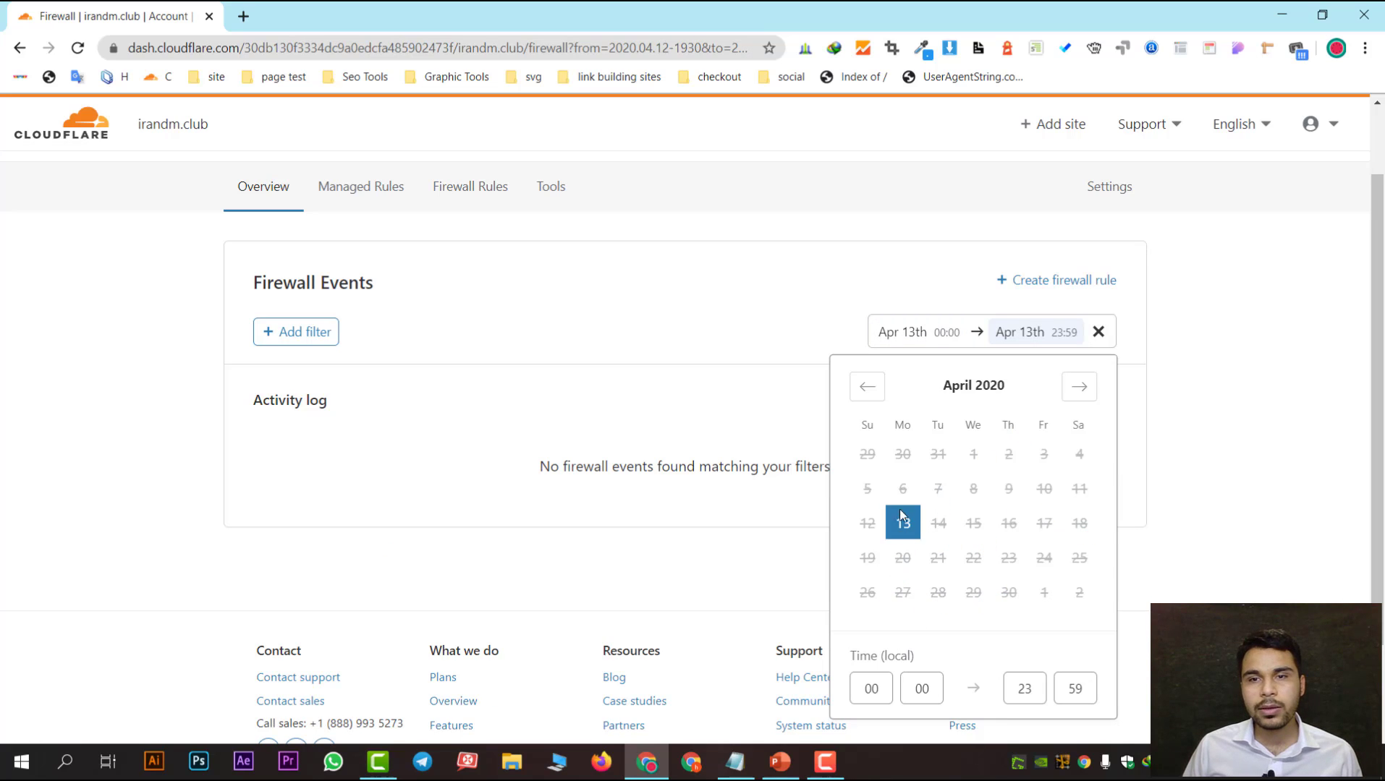
pyautogui.click(1065, 391)
pyautogui.click(866, 389)
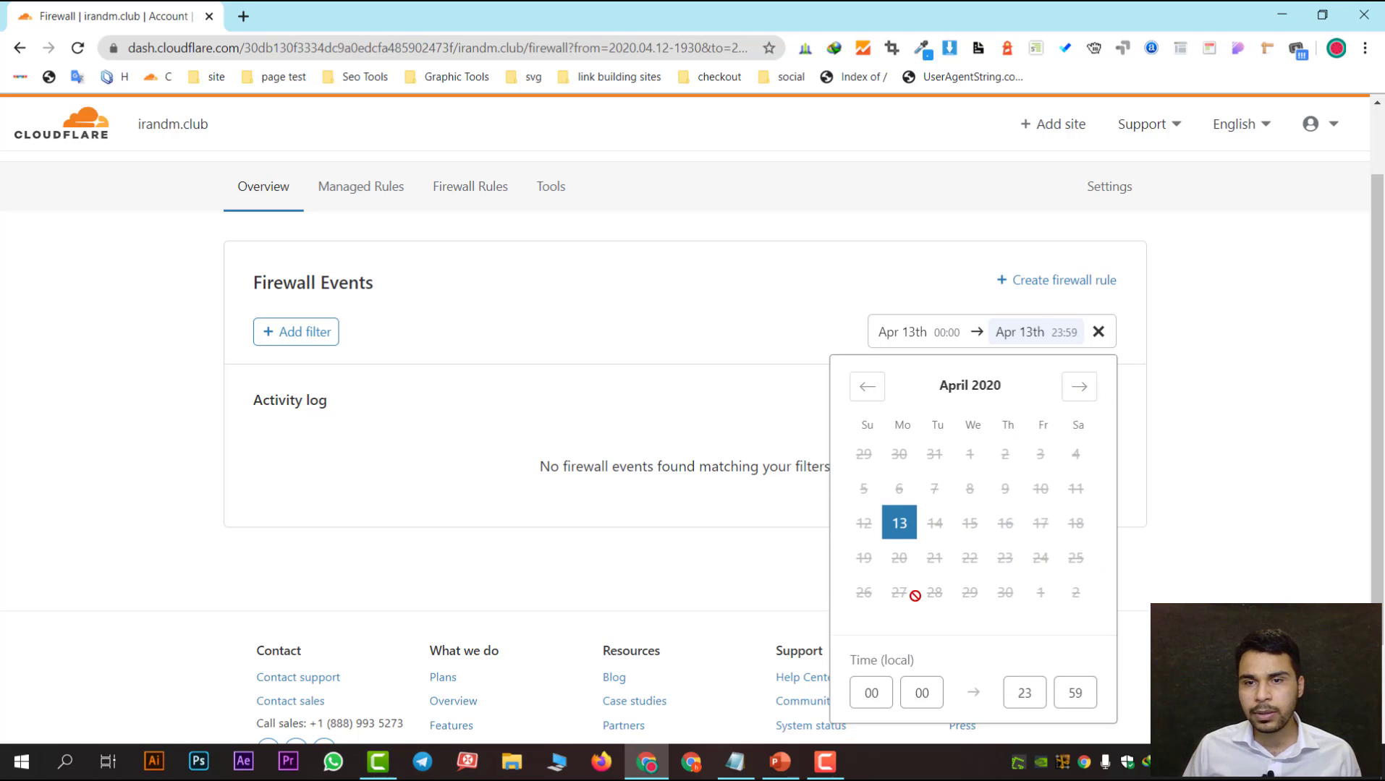
pyautogui.click(1099, 335)
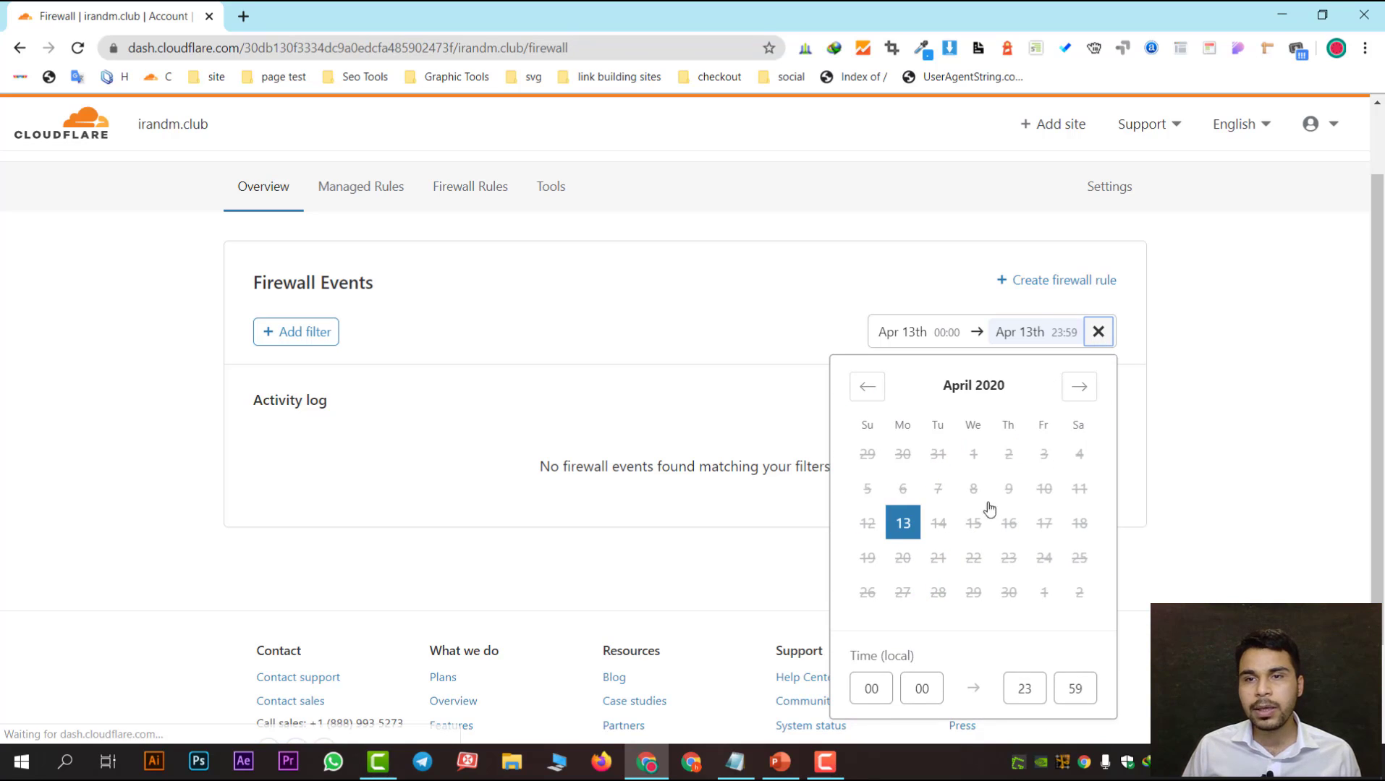
pyautogui.click(1093, 333)
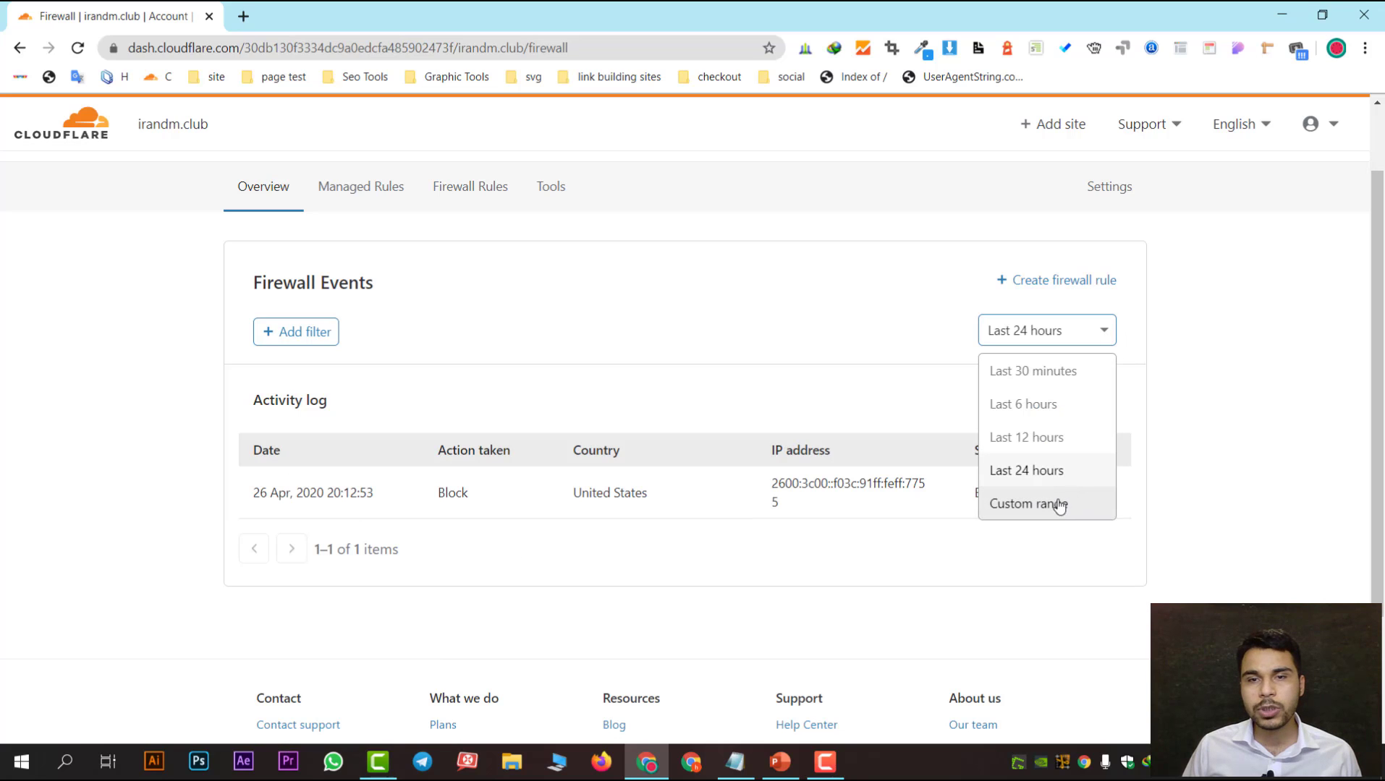
pyautogui.click(707, 379)
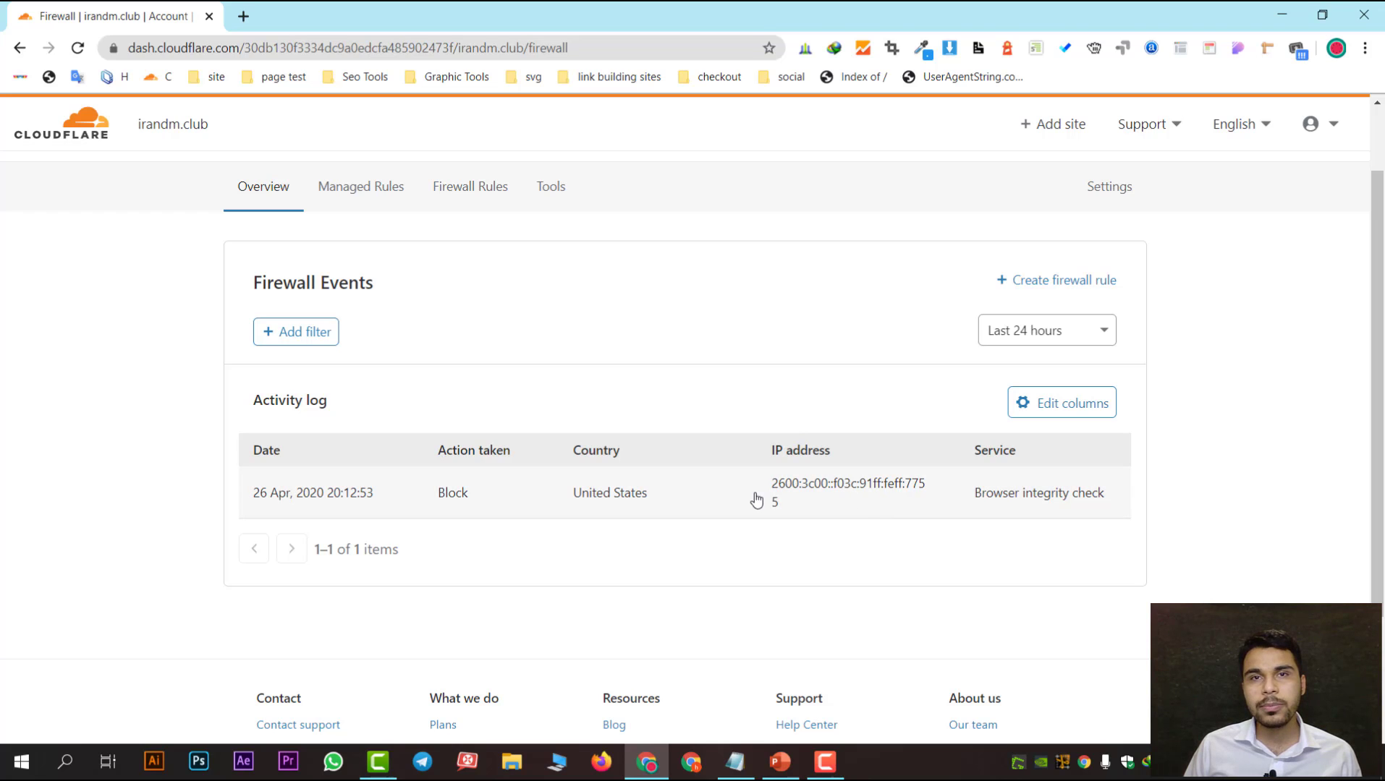
# Step: Add the User agent column to the Activity log
pyautogui.scroll(2, 625, 439)
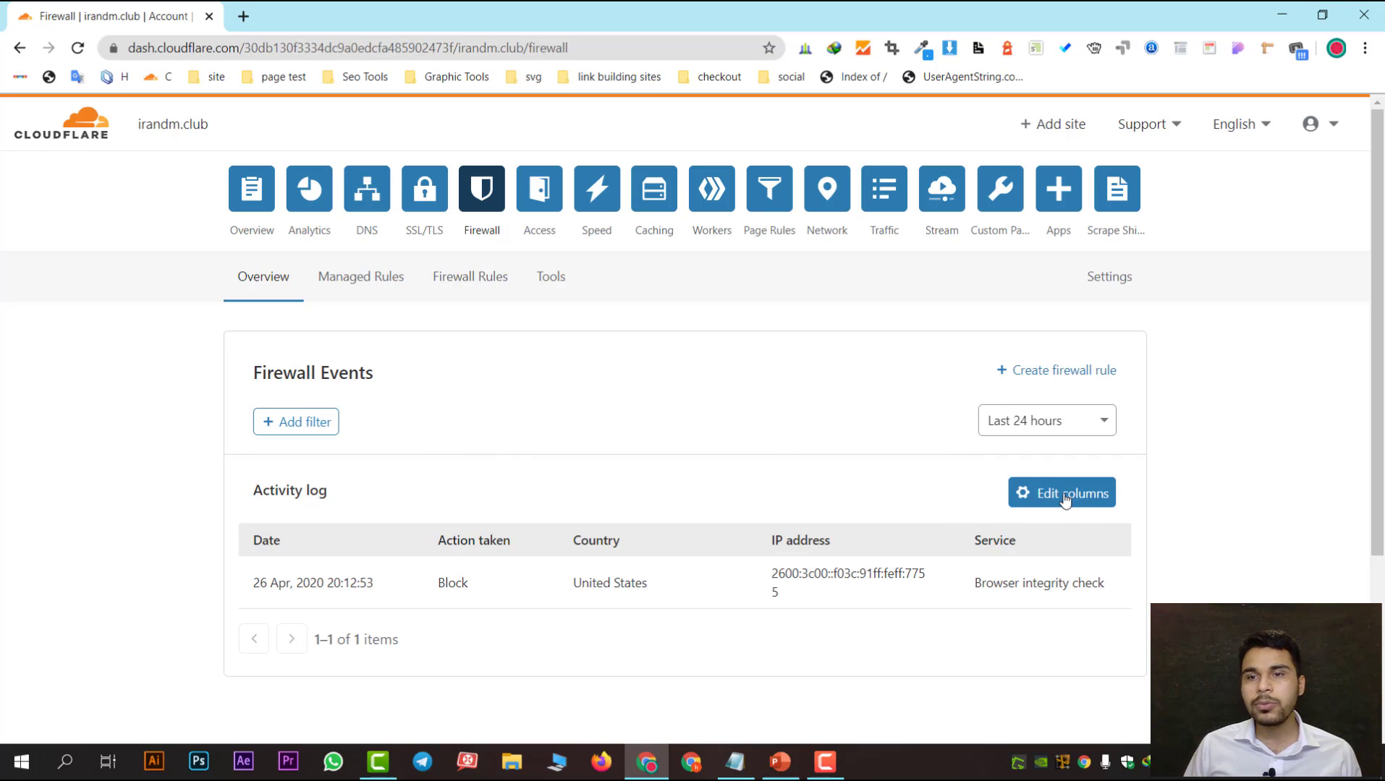
pyautogui.scroll(-2, 634, 482)
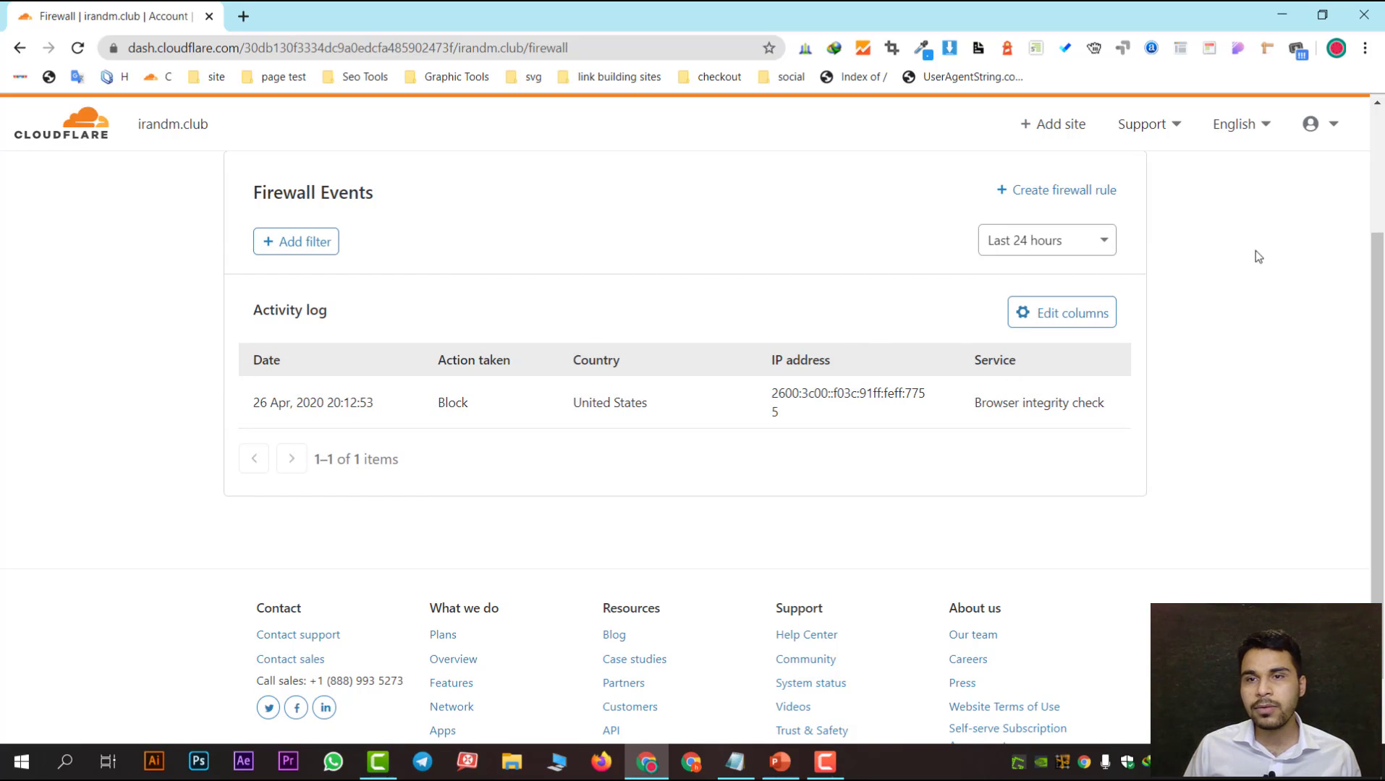
pyautogui.click(1061, 313)
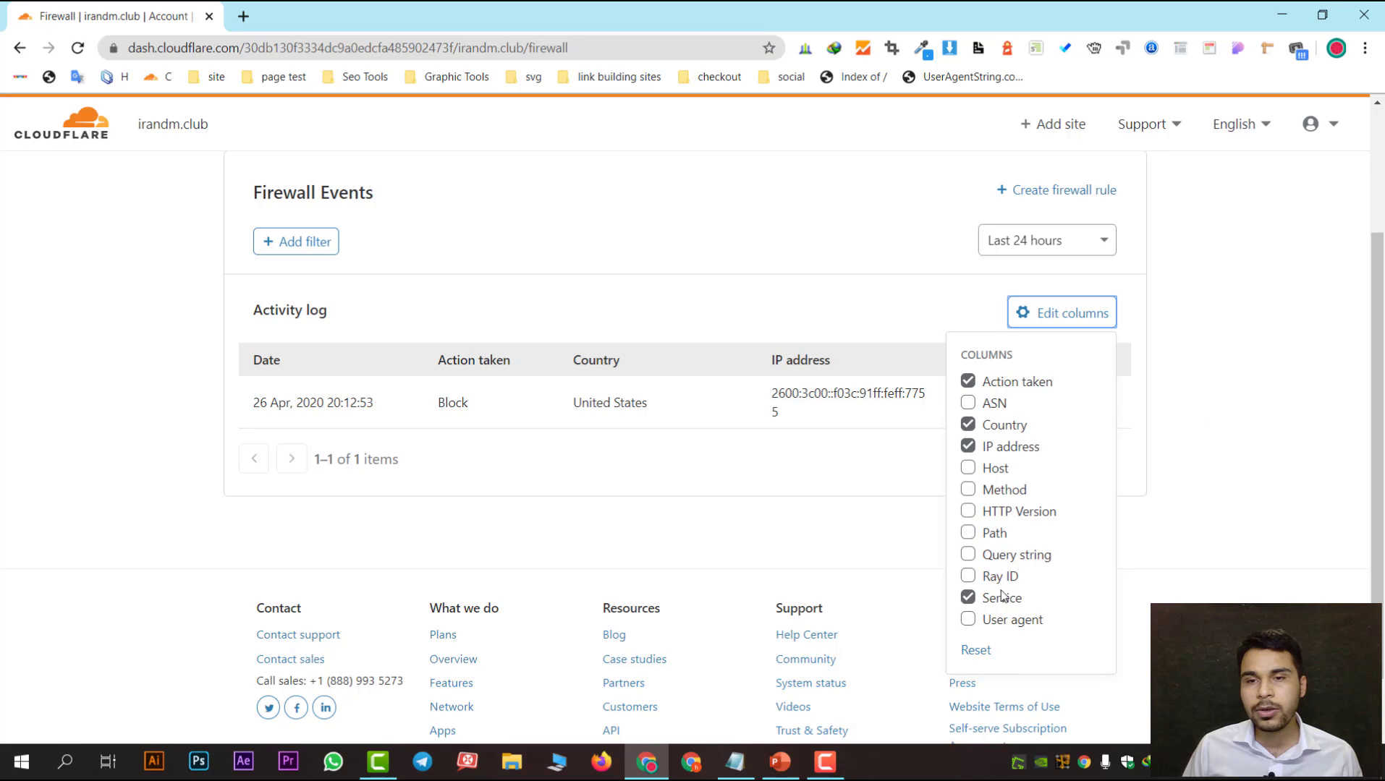
pyautogui.click(989, 625)
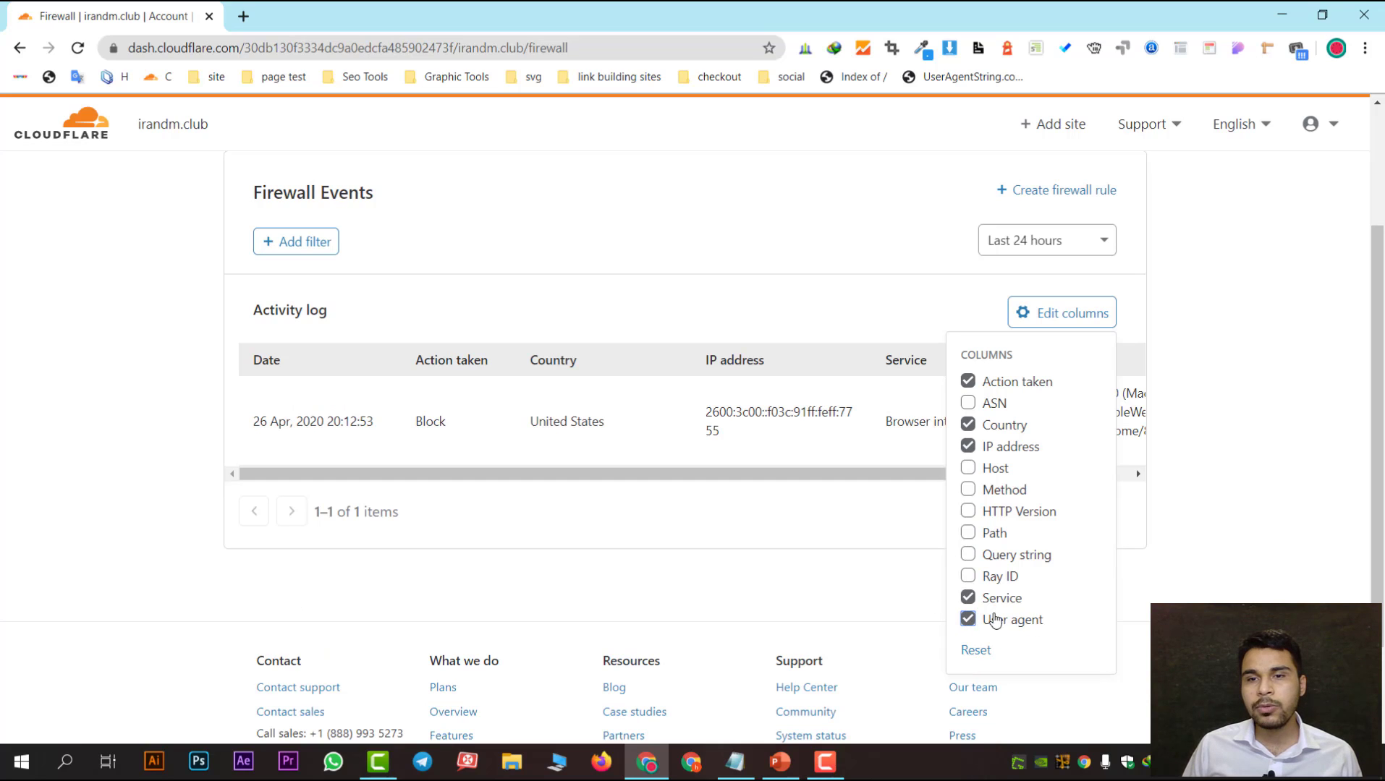
pyautogui.click(905, 536)
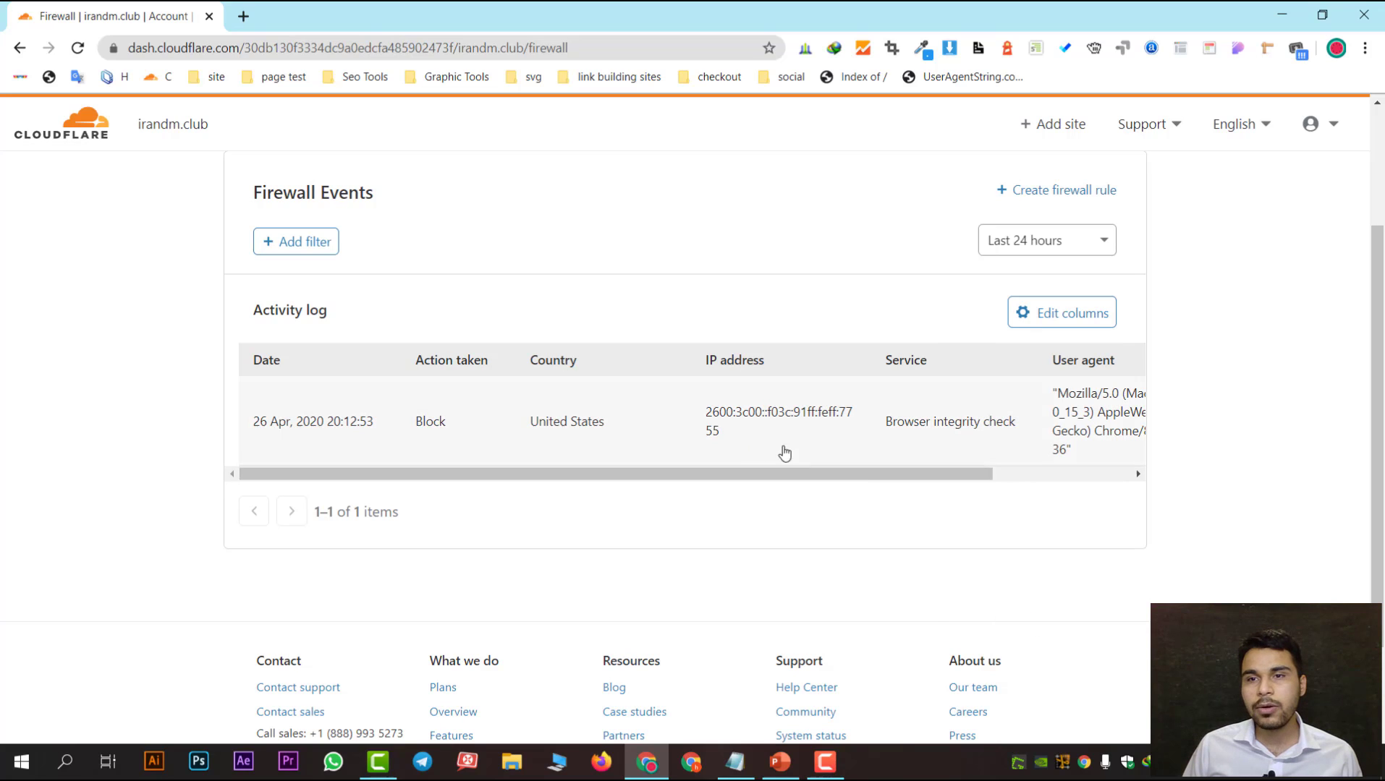
# Step: View the blocked event's User agent text in the Activity log and expand the event's details
pyautogui.moveTo(949, 474); pyautogui.dragTo(1134, 479)
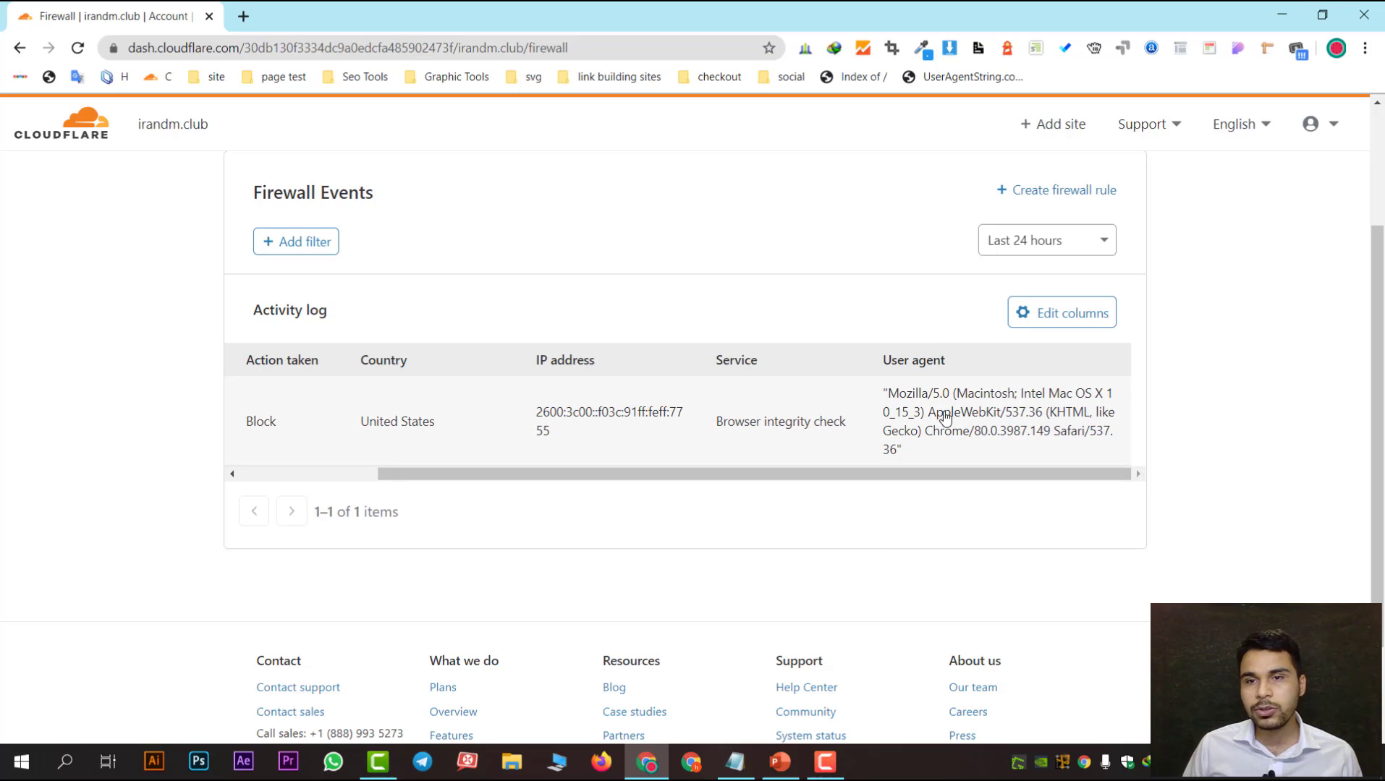
pyautogui.moveTo(886, 392); pyautogui.dragTo(915, 451)
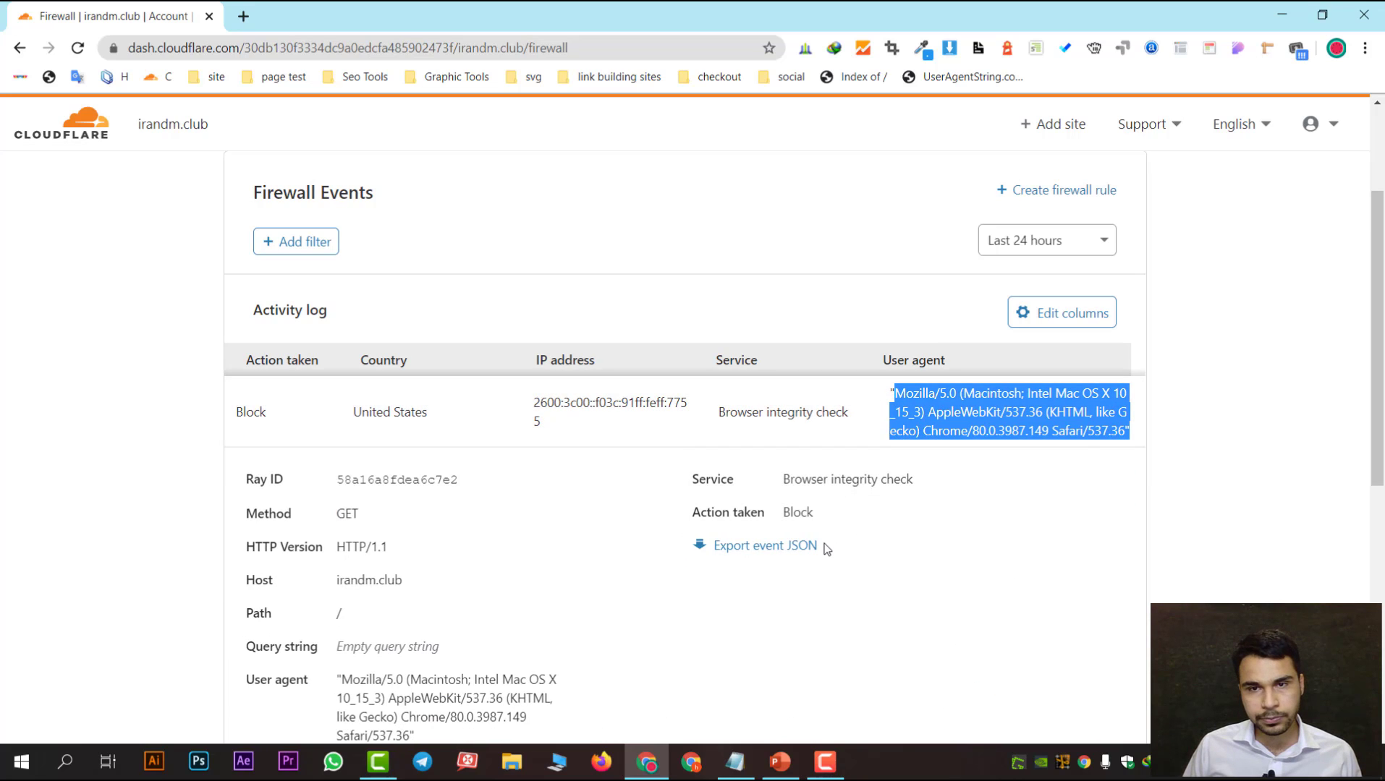
pyautogui.scroll(-3, 795, 449)
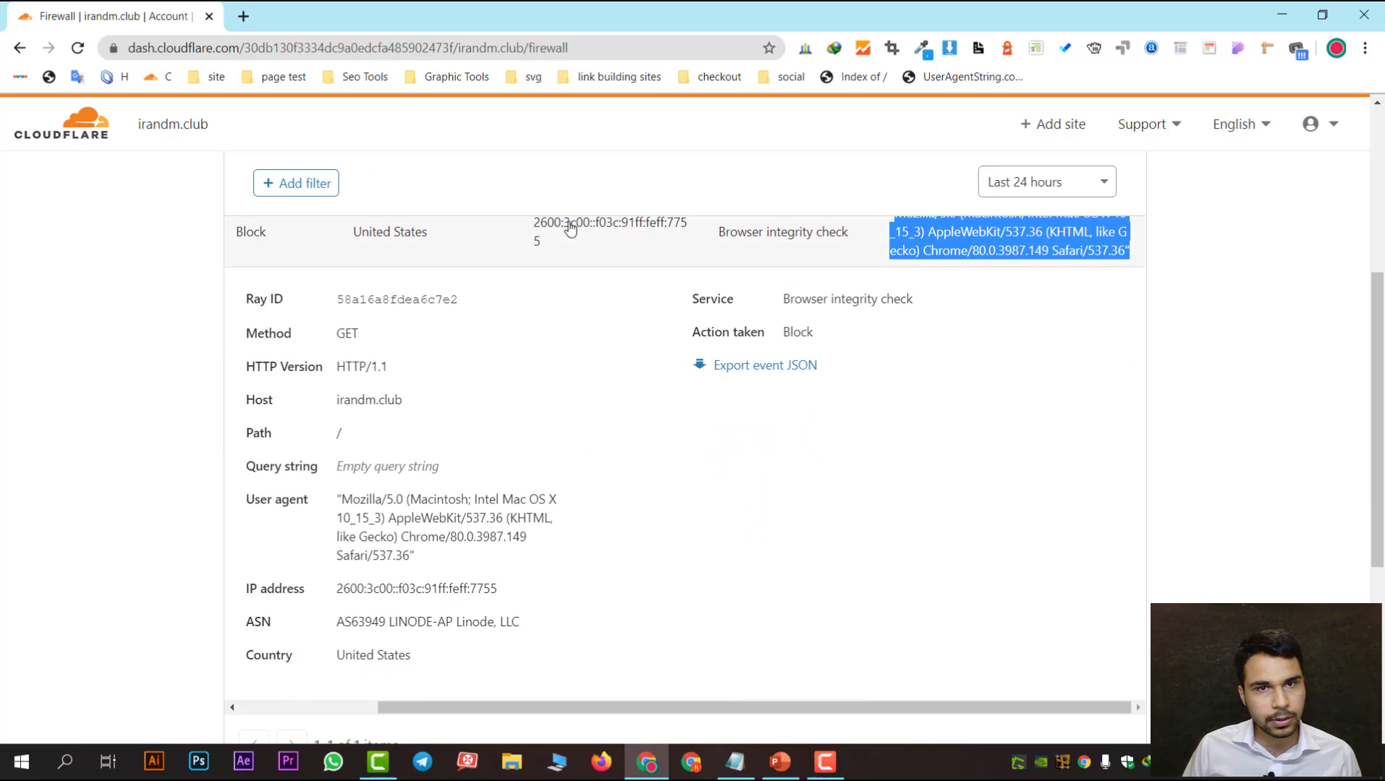
pyautogui.click(557, 230)
pyautogui.click(557, 302)
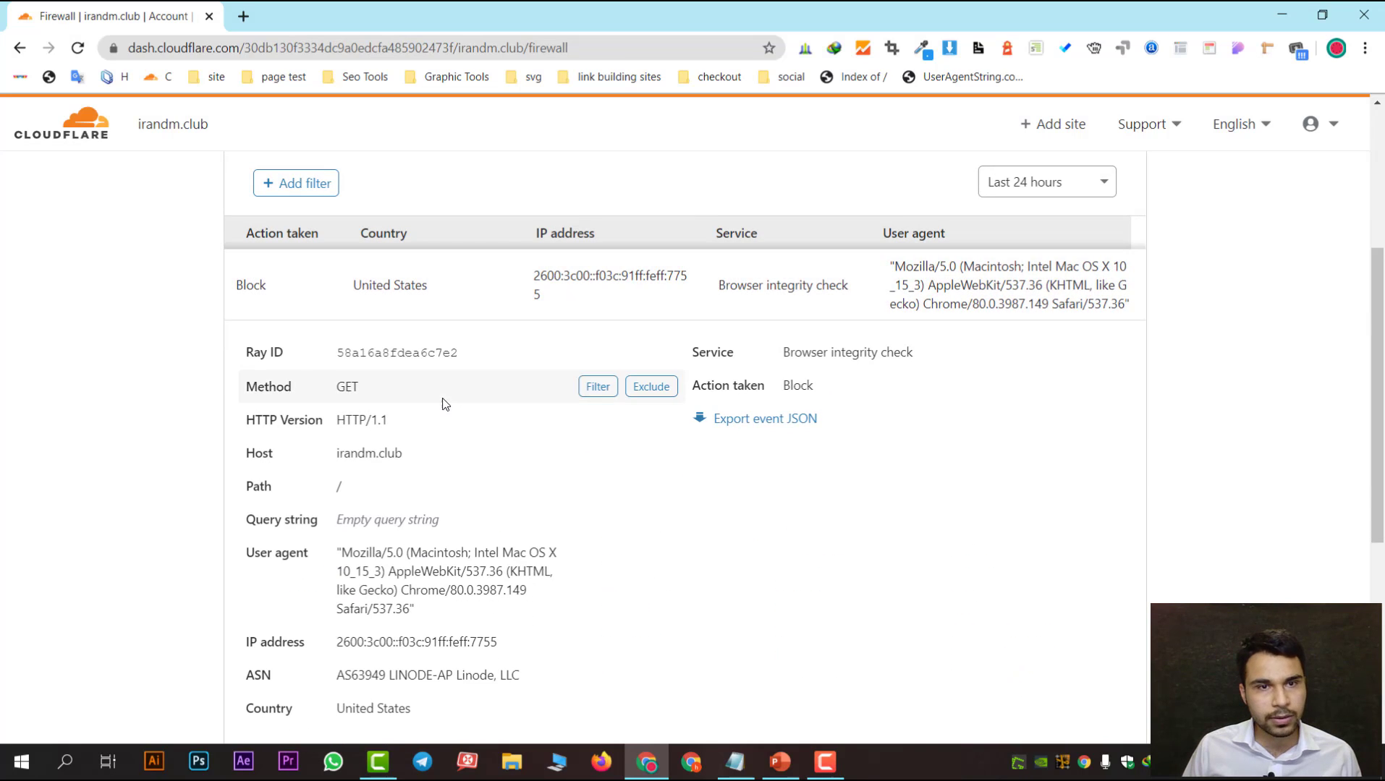
# Step: Examine the blocked event's expanded details, from Ray ID, method and HTTP version through host, query string, user agent, IP address, ASN and country
pyautogui.scroll(-2, 444, 404)
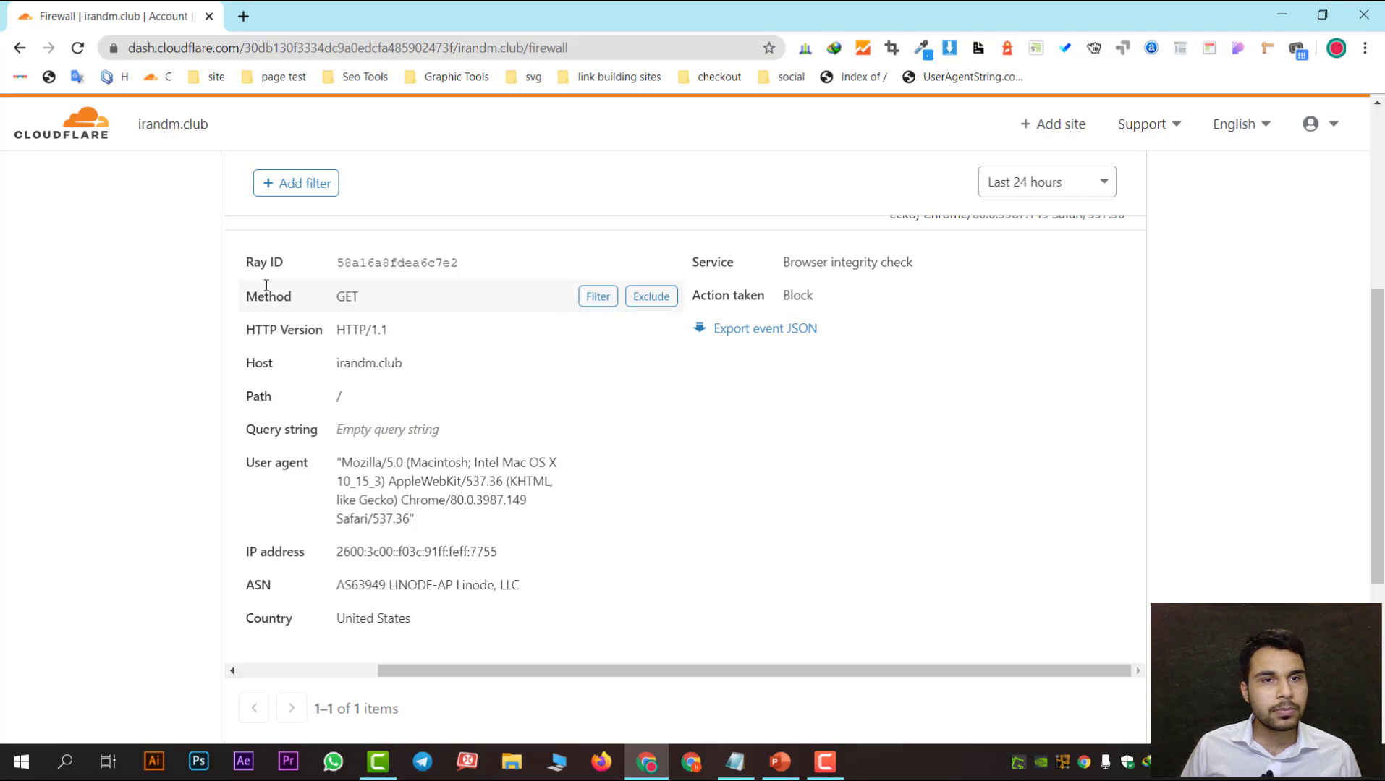
pyautogui.scroll(2, 344, 457)
pyautogui.scroll(-1, 311, 377)
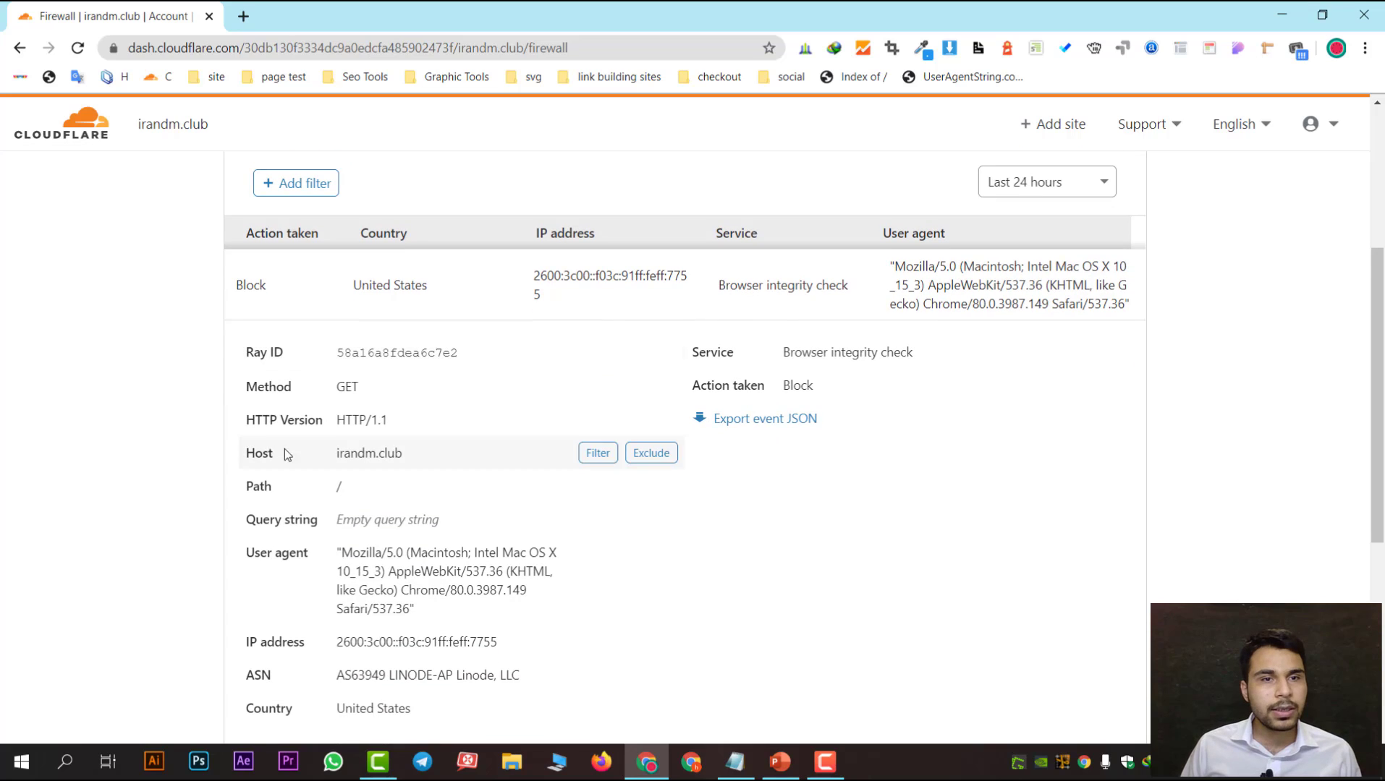
pyautogui.scroll(-1, 311, 363)
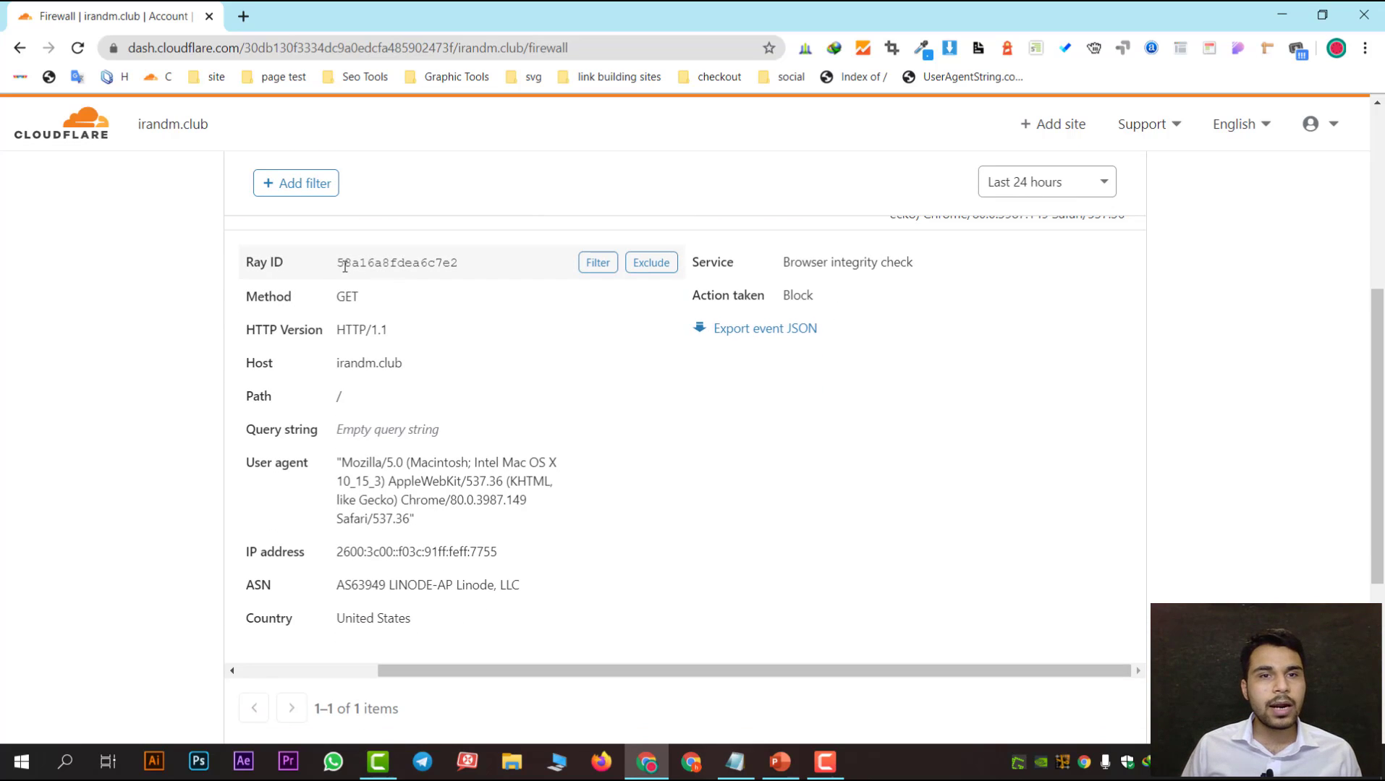
pyautogui.scroll(-1, 340, 325)
pyautogui.scroll(1, 390, 600)
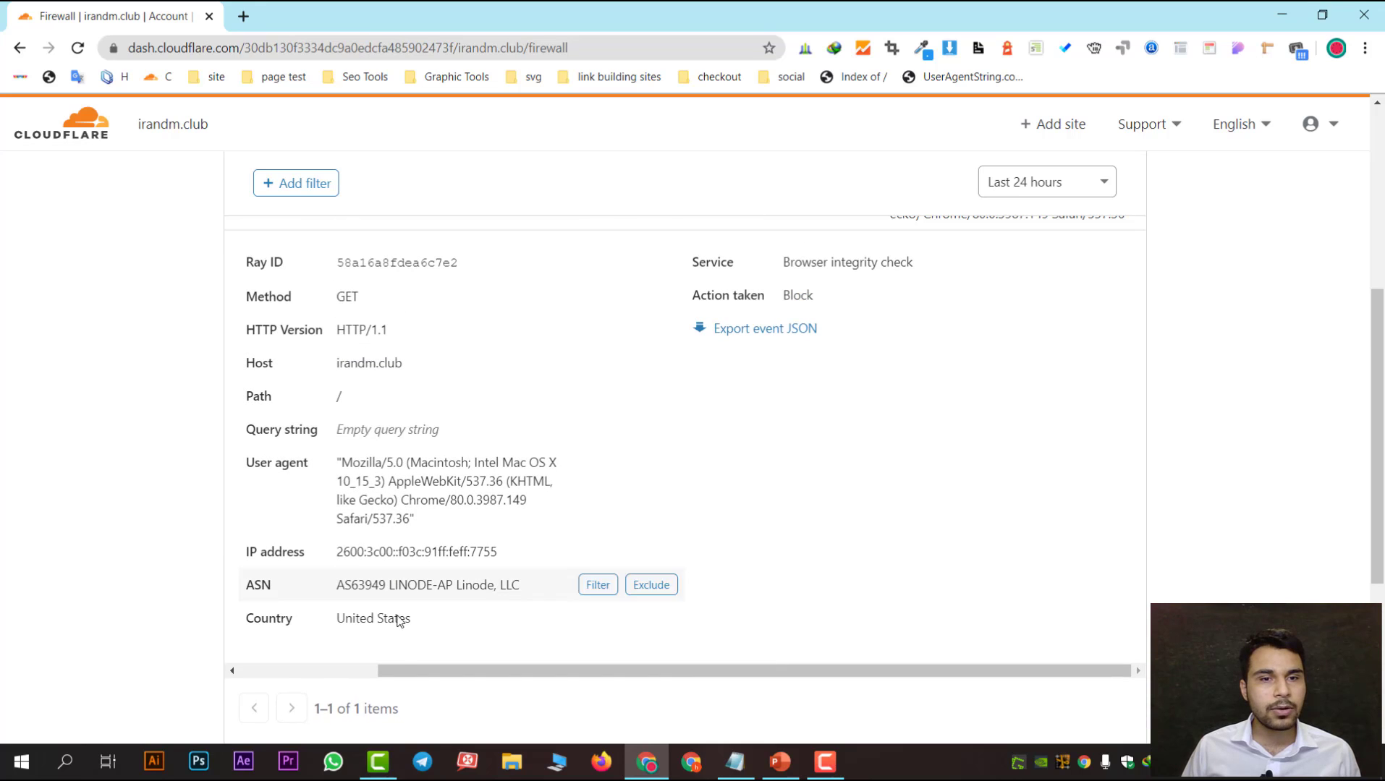
pyautogui.moveTo(401, 670); pyautogui.dragTo(246, 667)
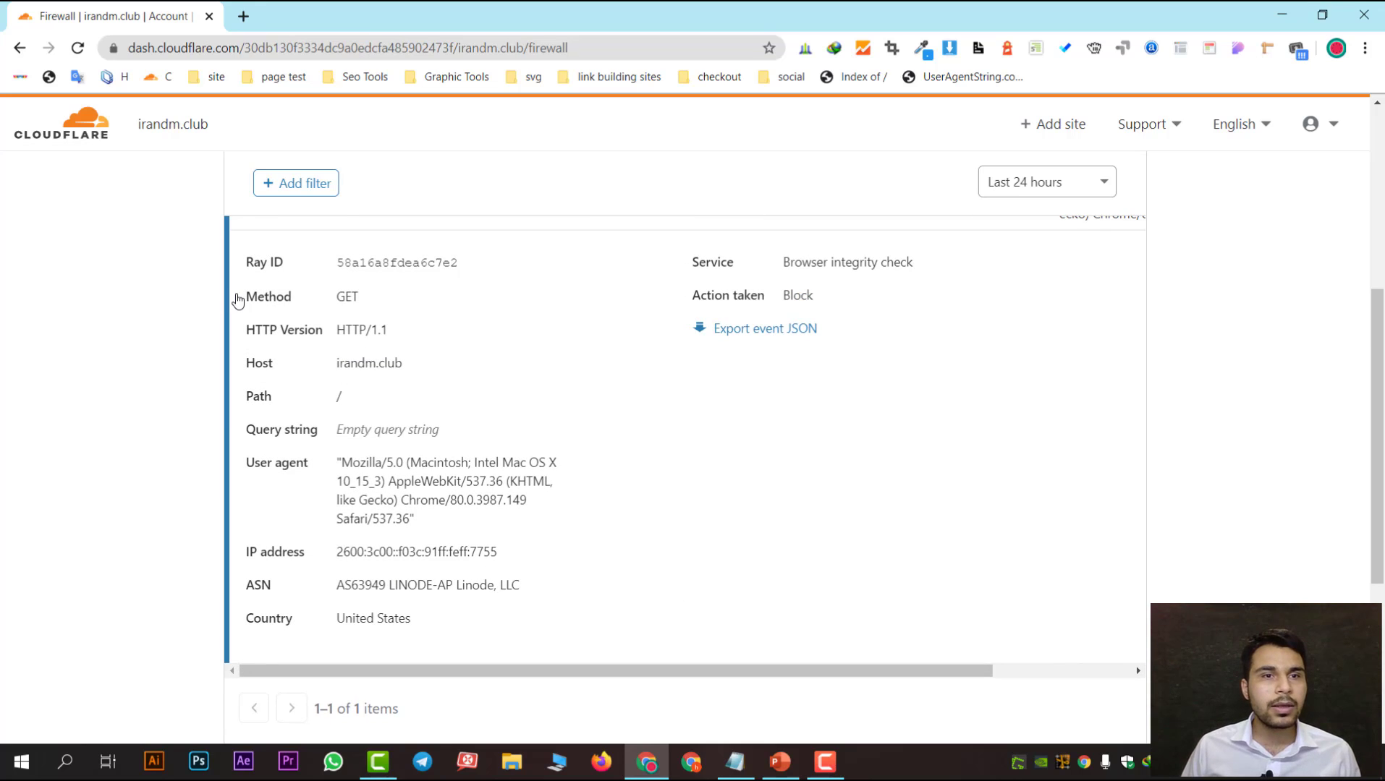
pyautogui.moveTo(242, 297); pyautogui.dragTo(396, 299)
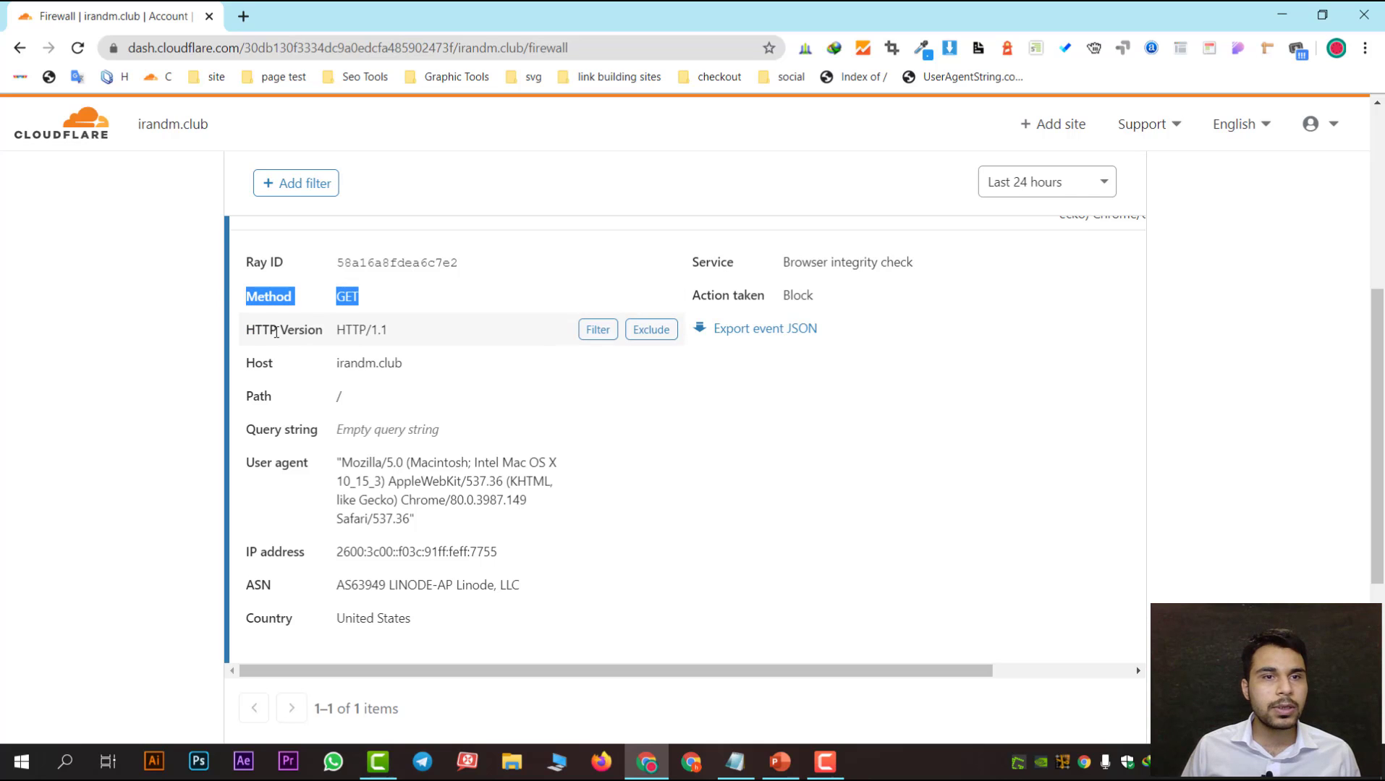
pyautogui.moveTo(247, 340); pyautogui.dragTo(424, 338)
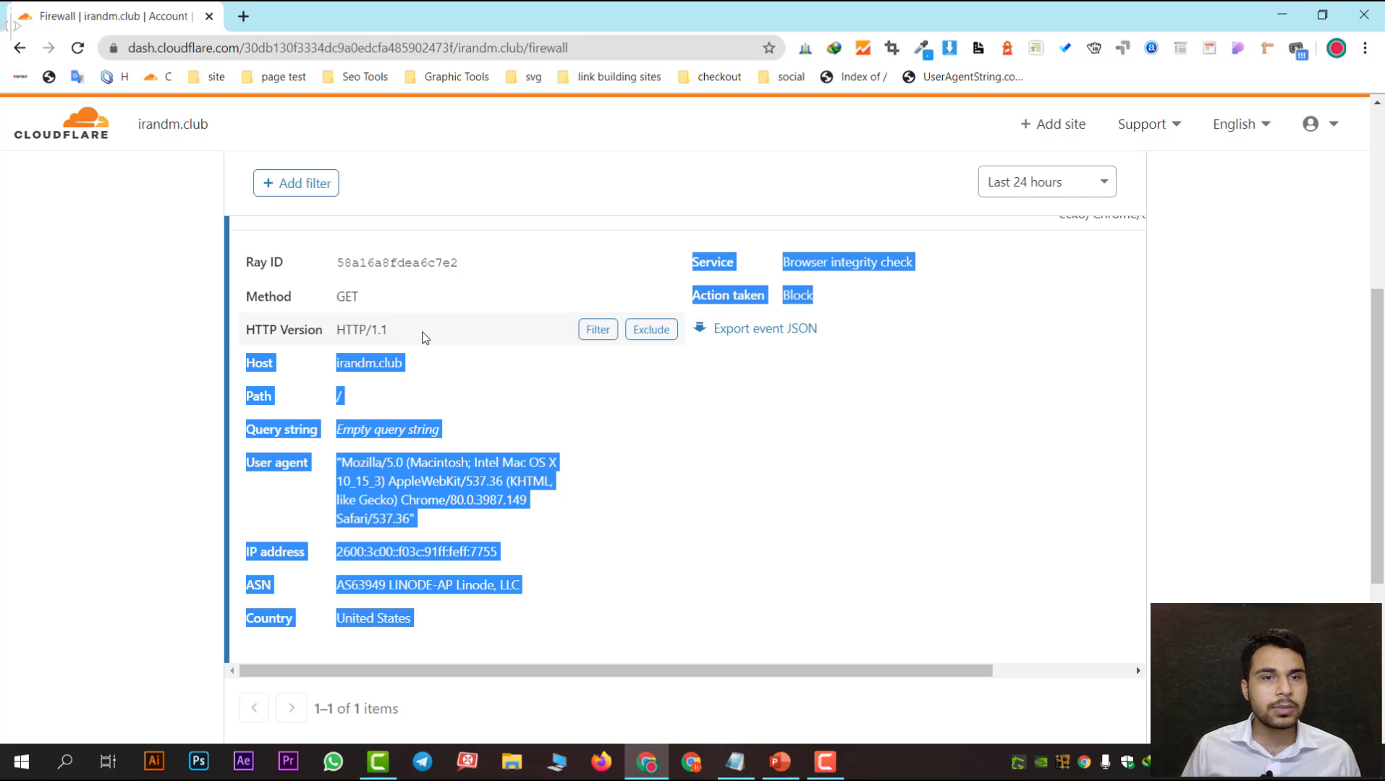
pyautogui.click(425, 338)
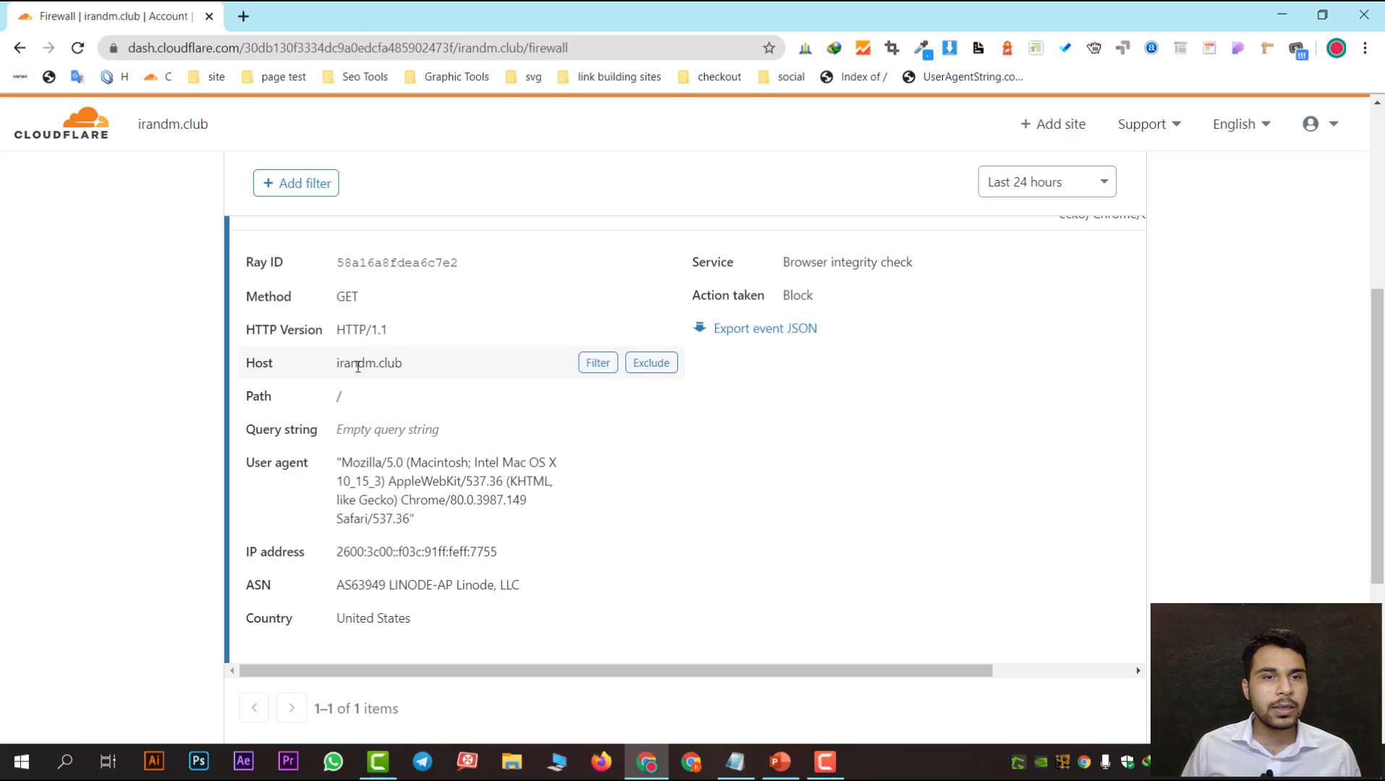
pyautogui.moveTo(230, 429); pyautogui.dragTo(395, 421)
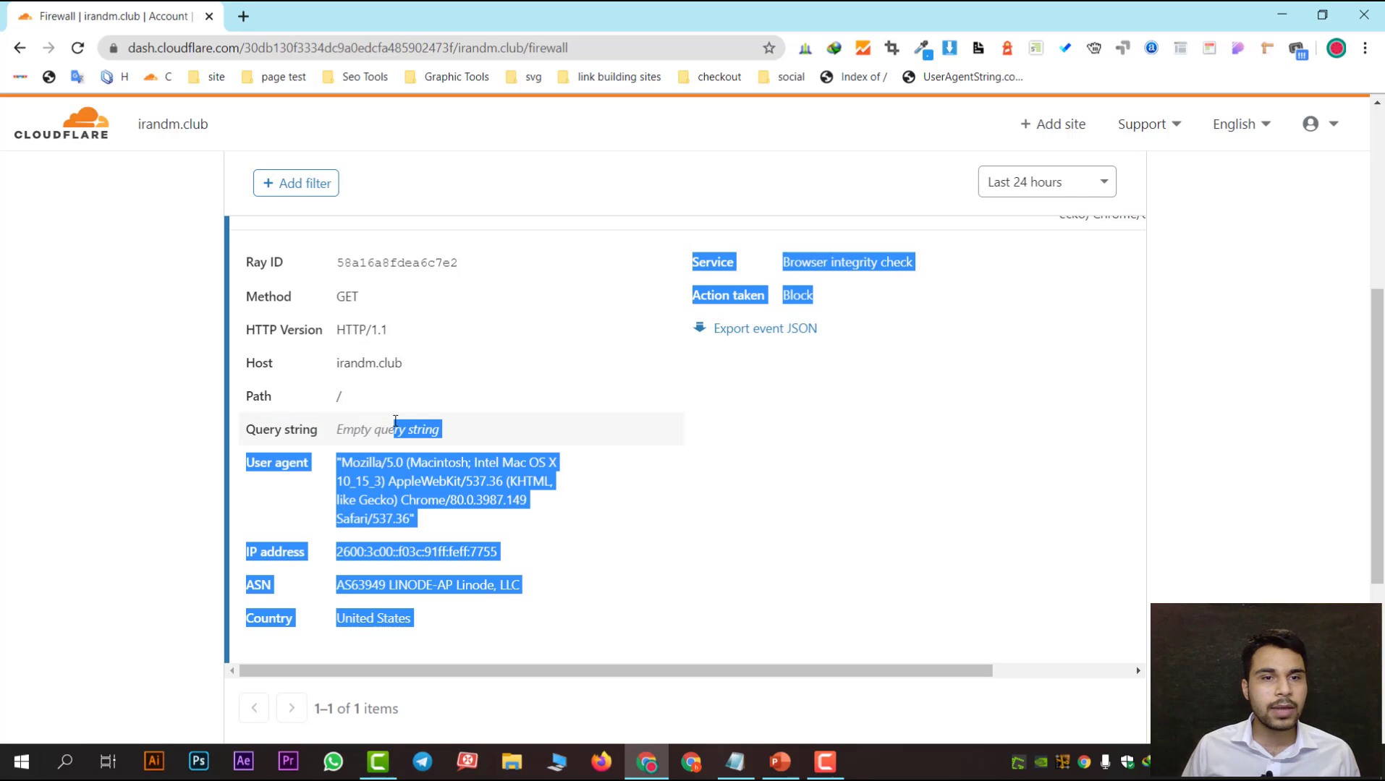
pyautogui.click(329, 480)
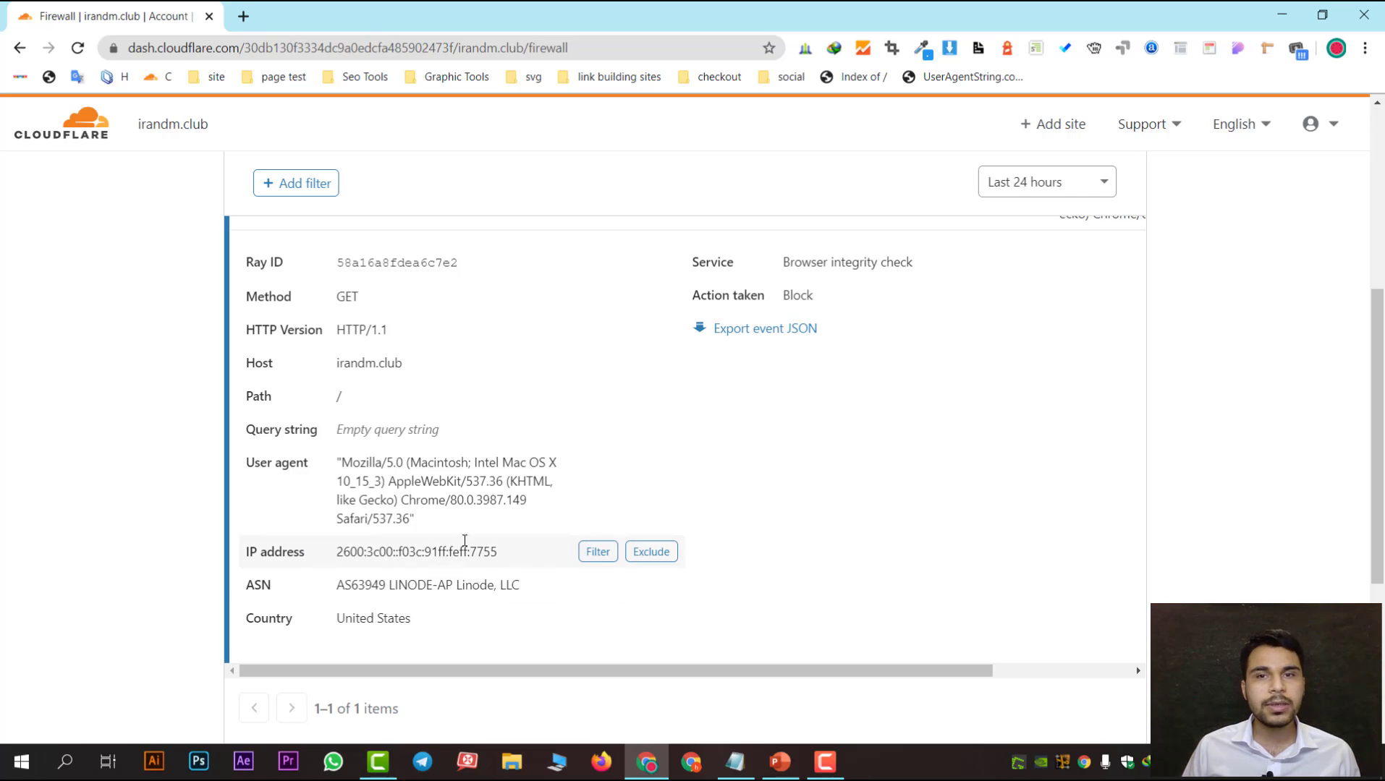
# Step: Collapse the blocked event's details in the Activity log
pyautogui.scroll(5, 533, 537)
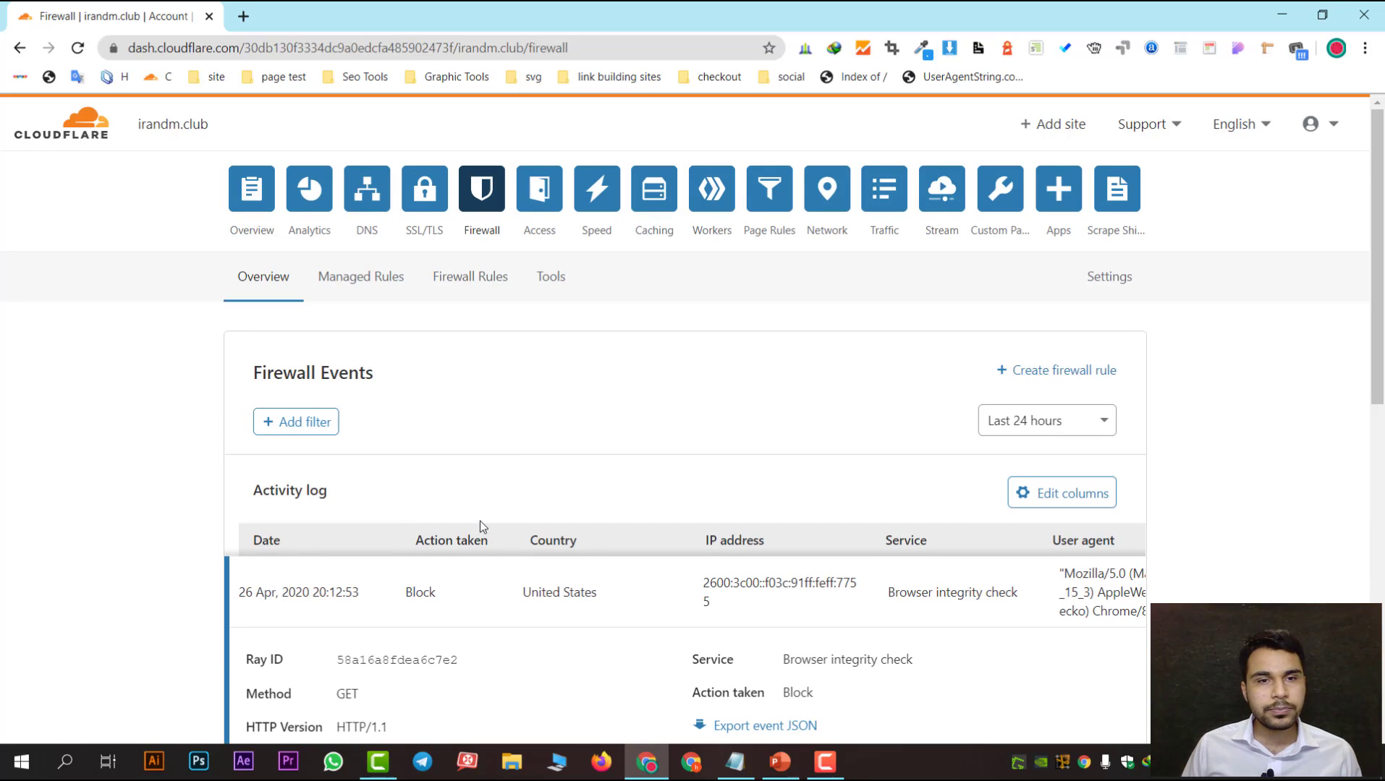
pyautogui.scroll(-3, 506, 506)
pyautogui.click(745, 420)
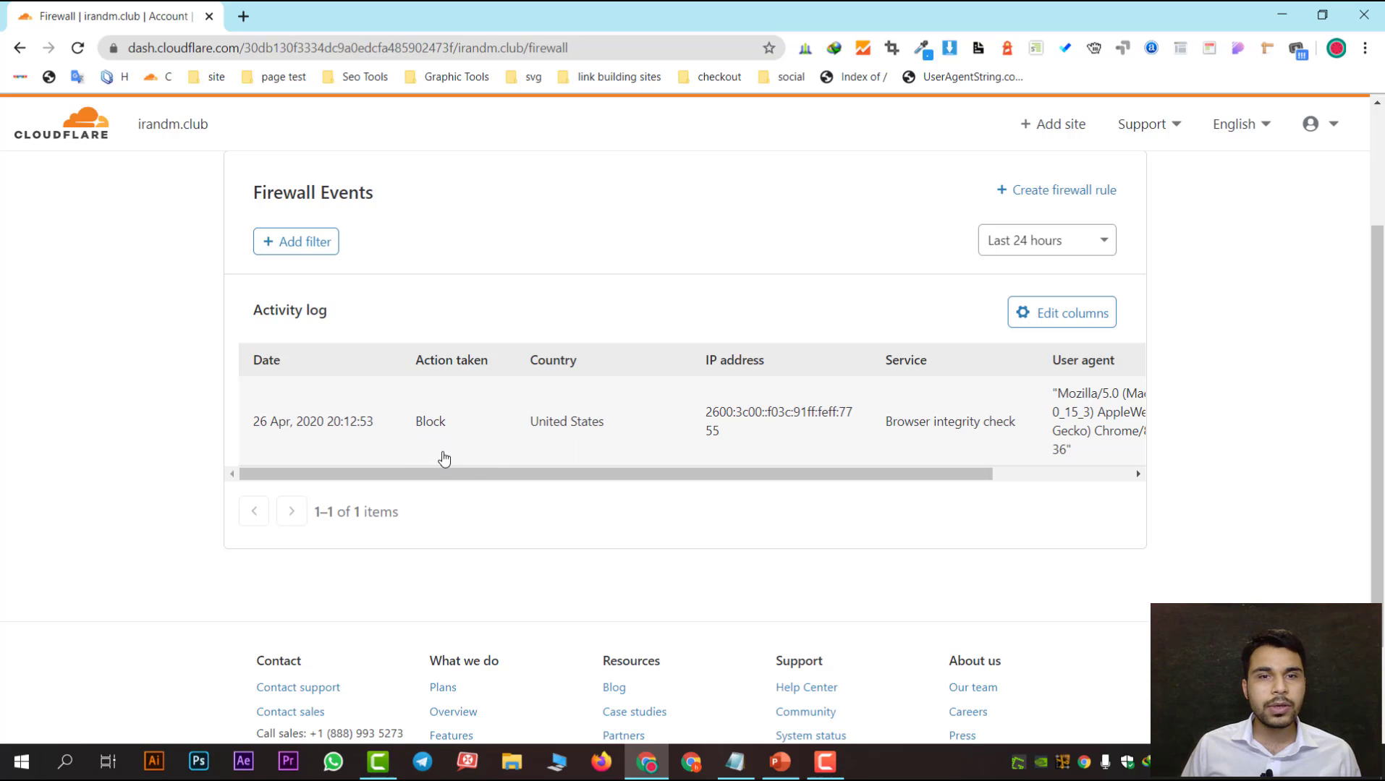
# Step: Open the firewall's Managed Rules page and read the Web Application Firewall description and its plan requirement
pyautogui.scroll(2, 491, 470)
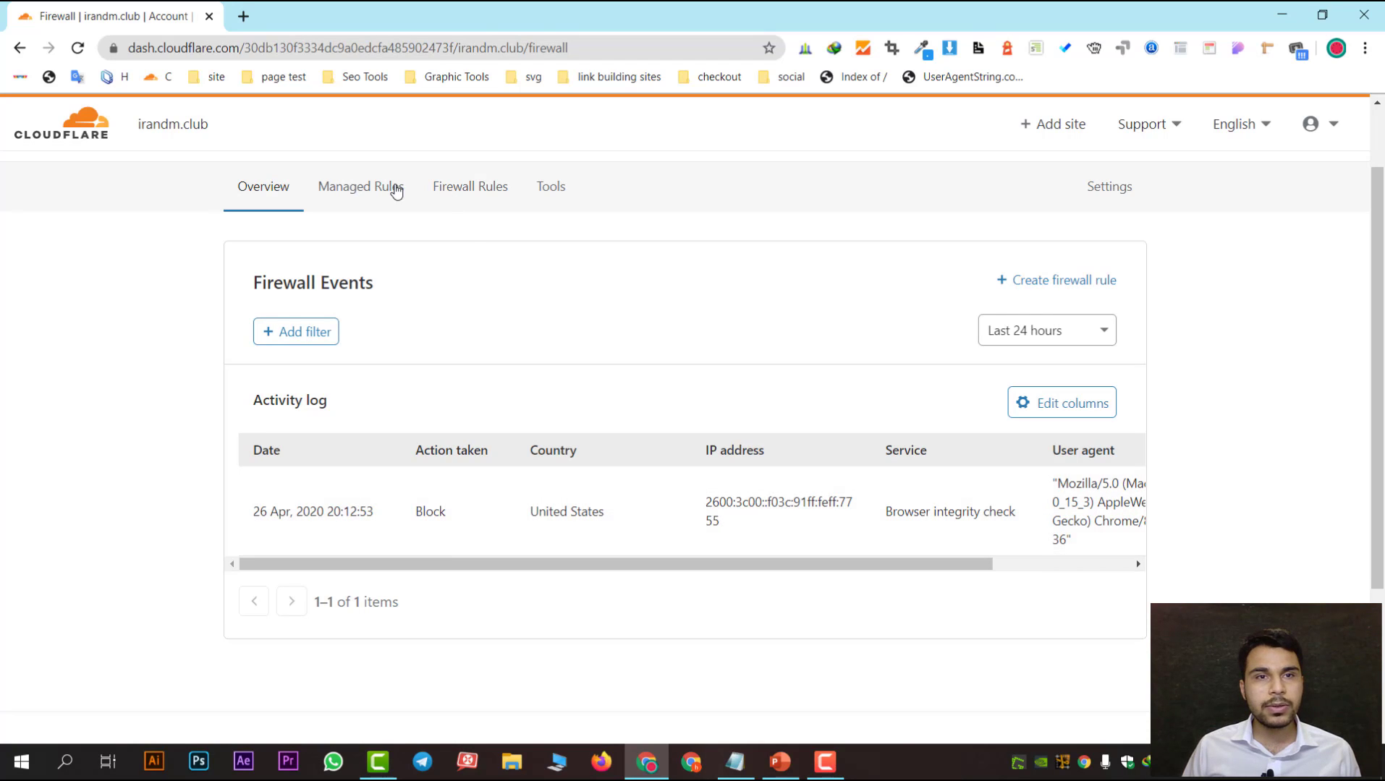
pyautogui.scroll(1, 367, 254)
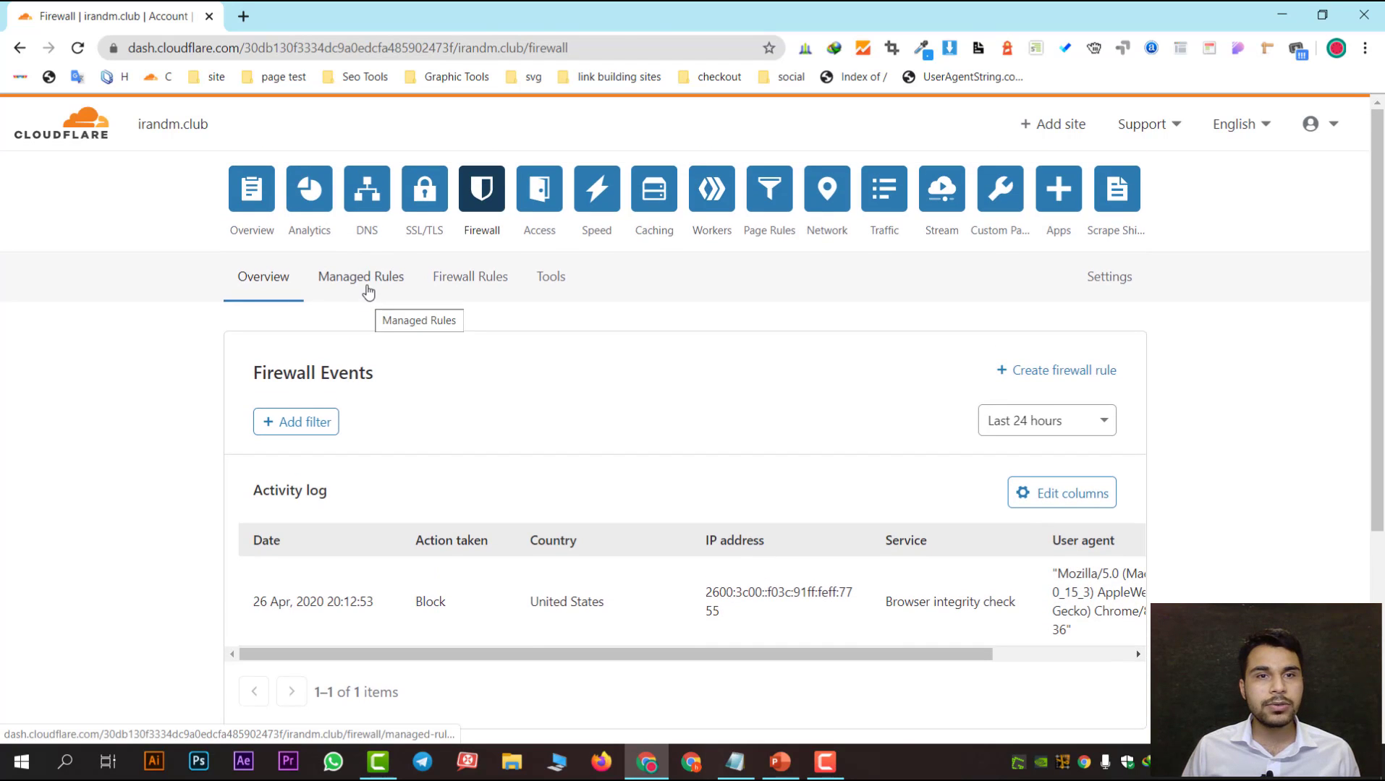
pyautogui.click(365, 287)
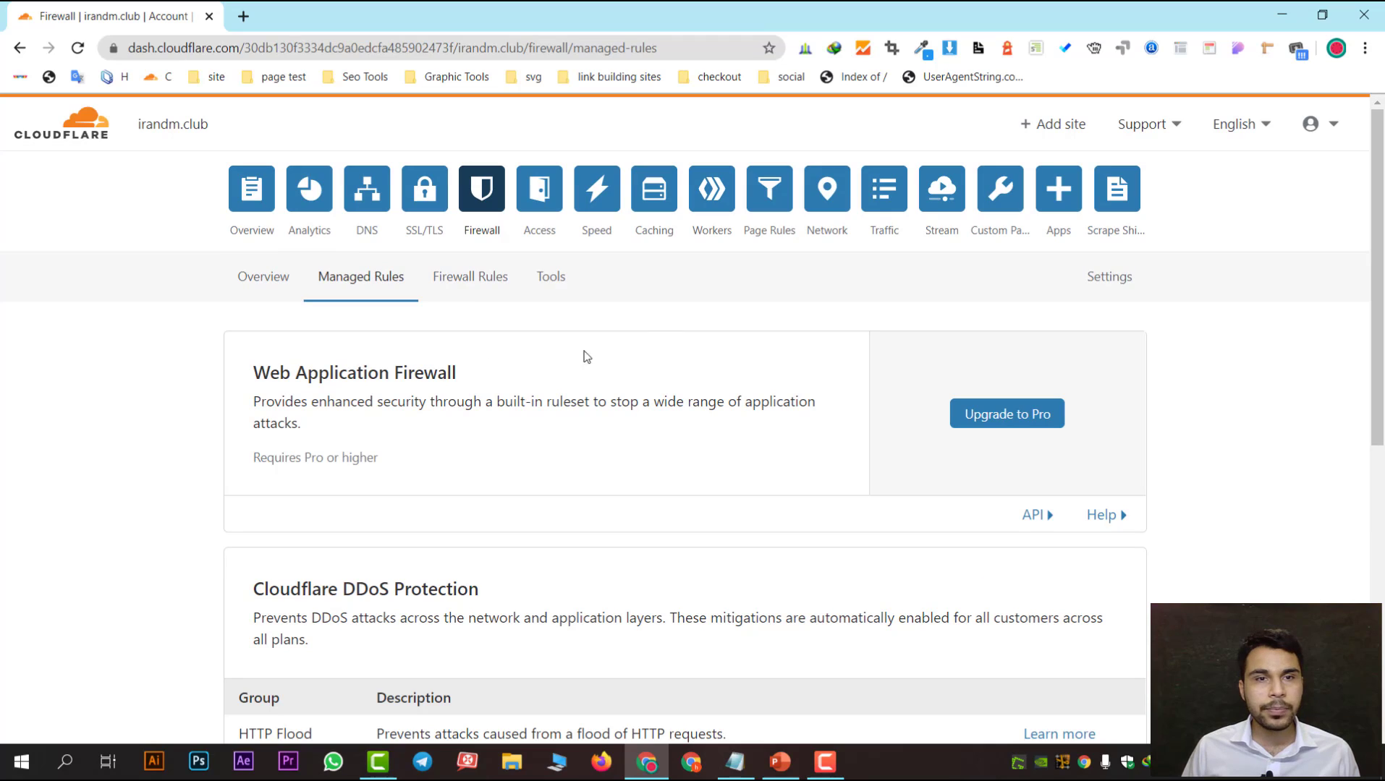
pyautogui.scroll(-1, 561, 372)
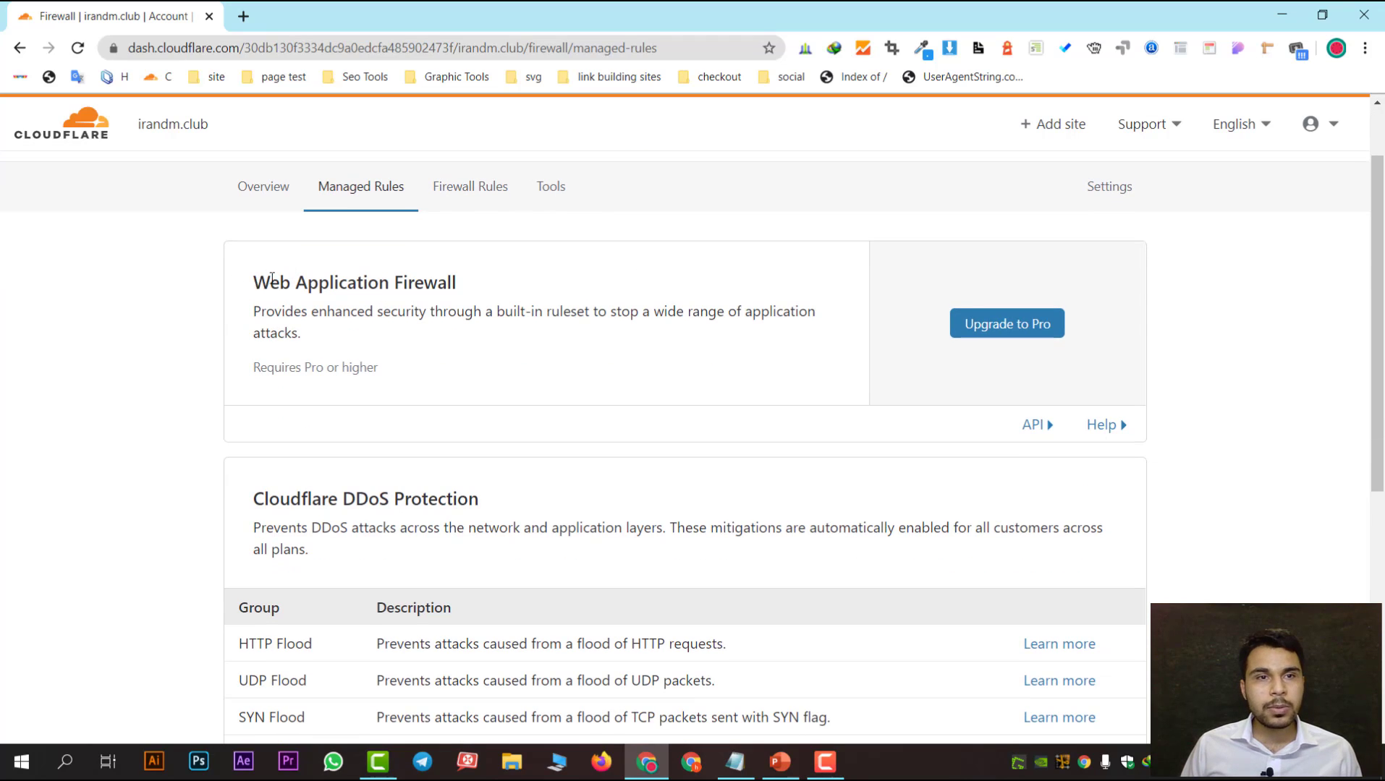
pyautogui.moveTo(246, 282); pyautogui.dragTo(814, 324)
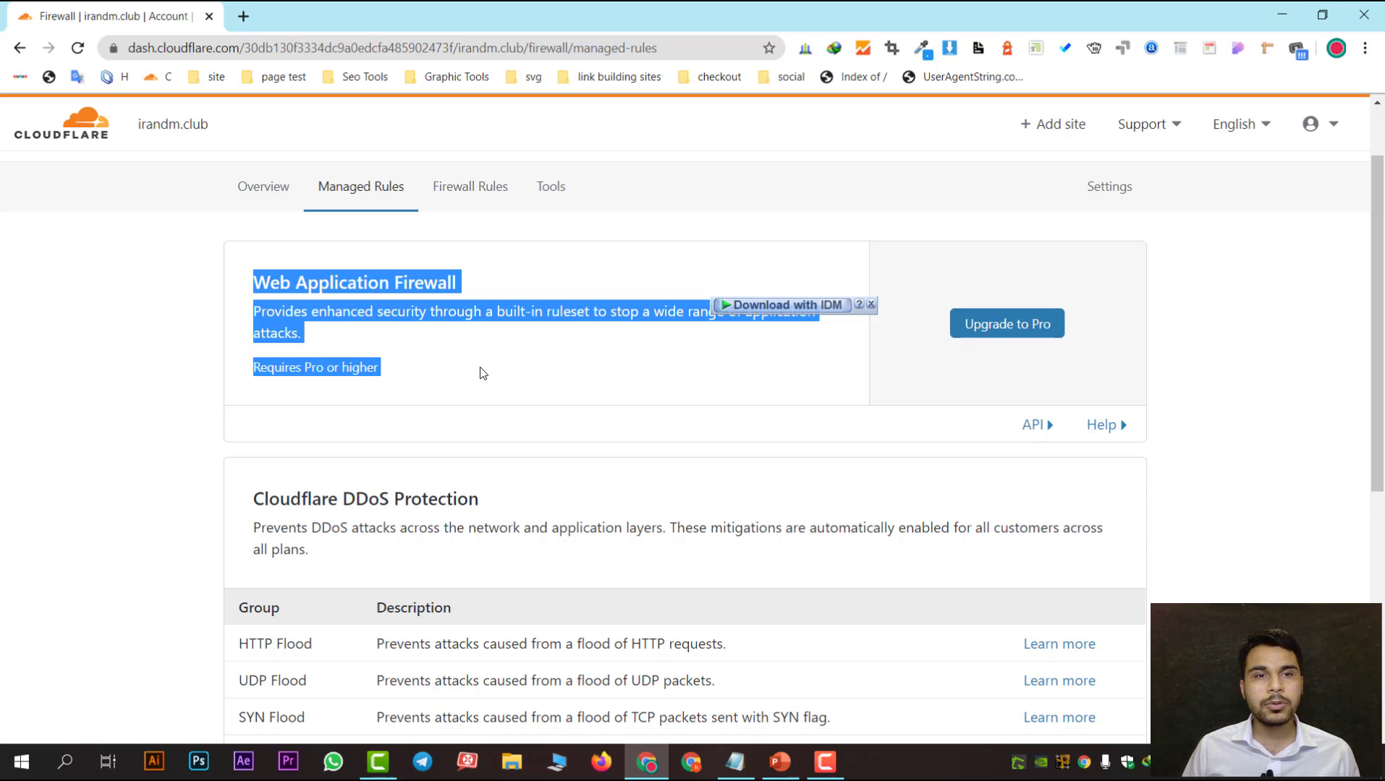
pyautogui.click(409, 350)
# Step: Review the Cloudflare DDoS Protection section, reading the HTTP Flood and UDP Flood descriptions and the list of flood groups
pyautogui.scroll(-3, 405, 348)
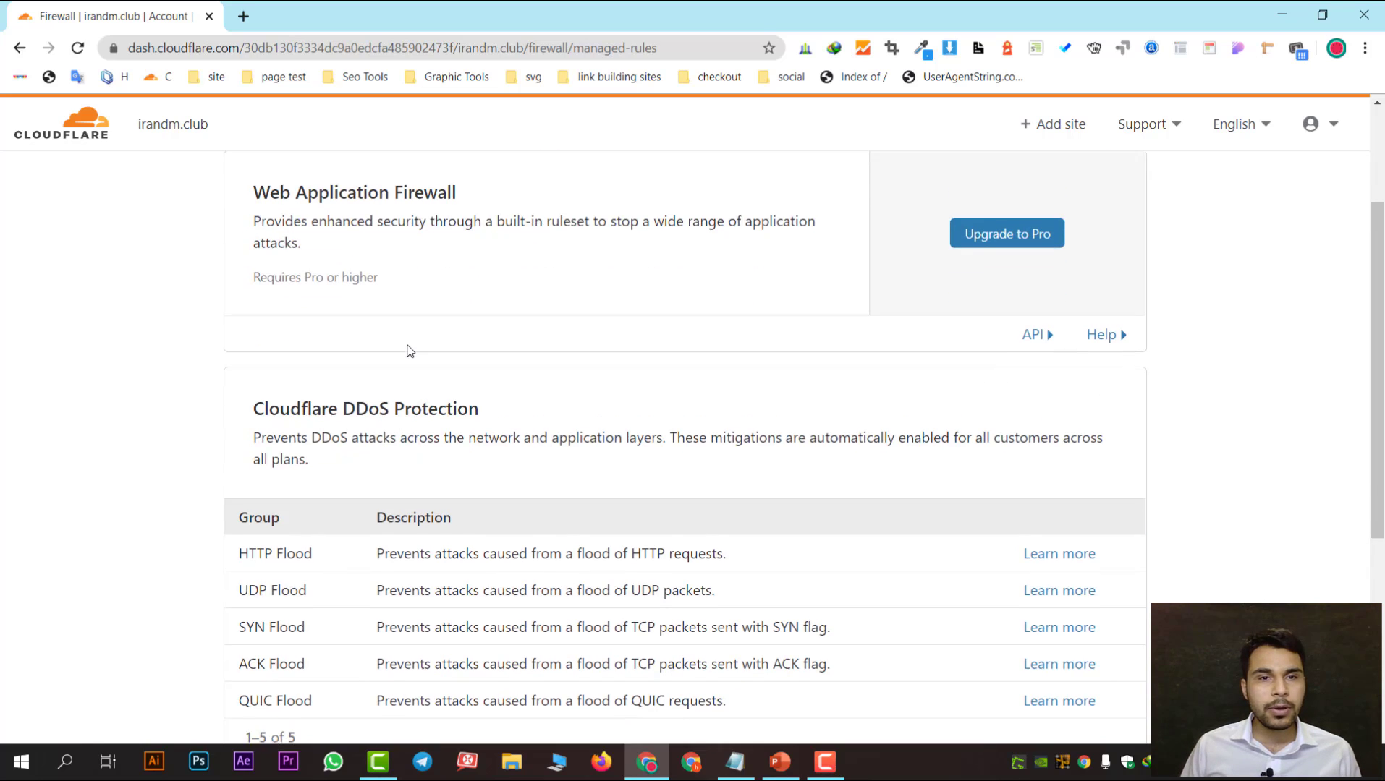
pyautogui.moveTo(252, 311); pyautogui.dragTo(497, 296)
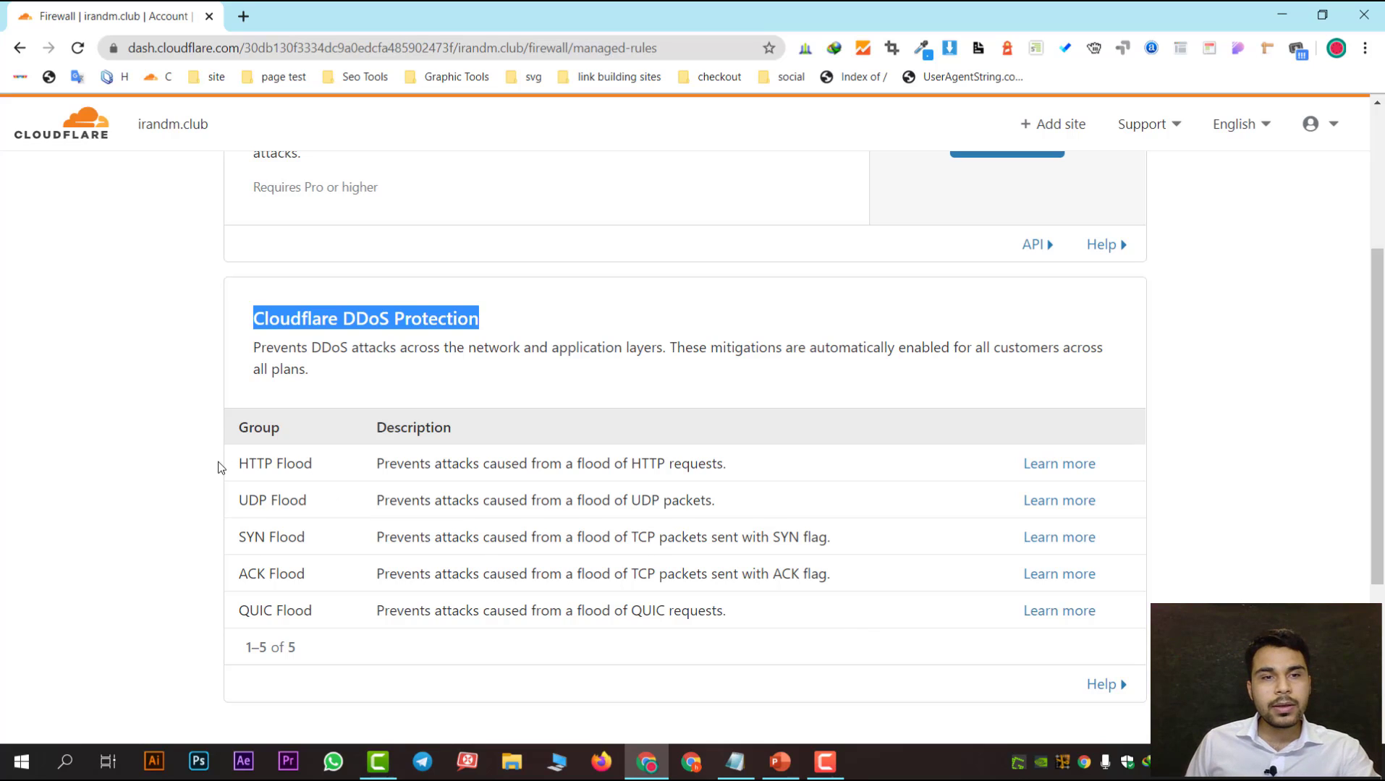
pyautogui.moveTo(238, 464); pyautogui.dragTo(741, 463)
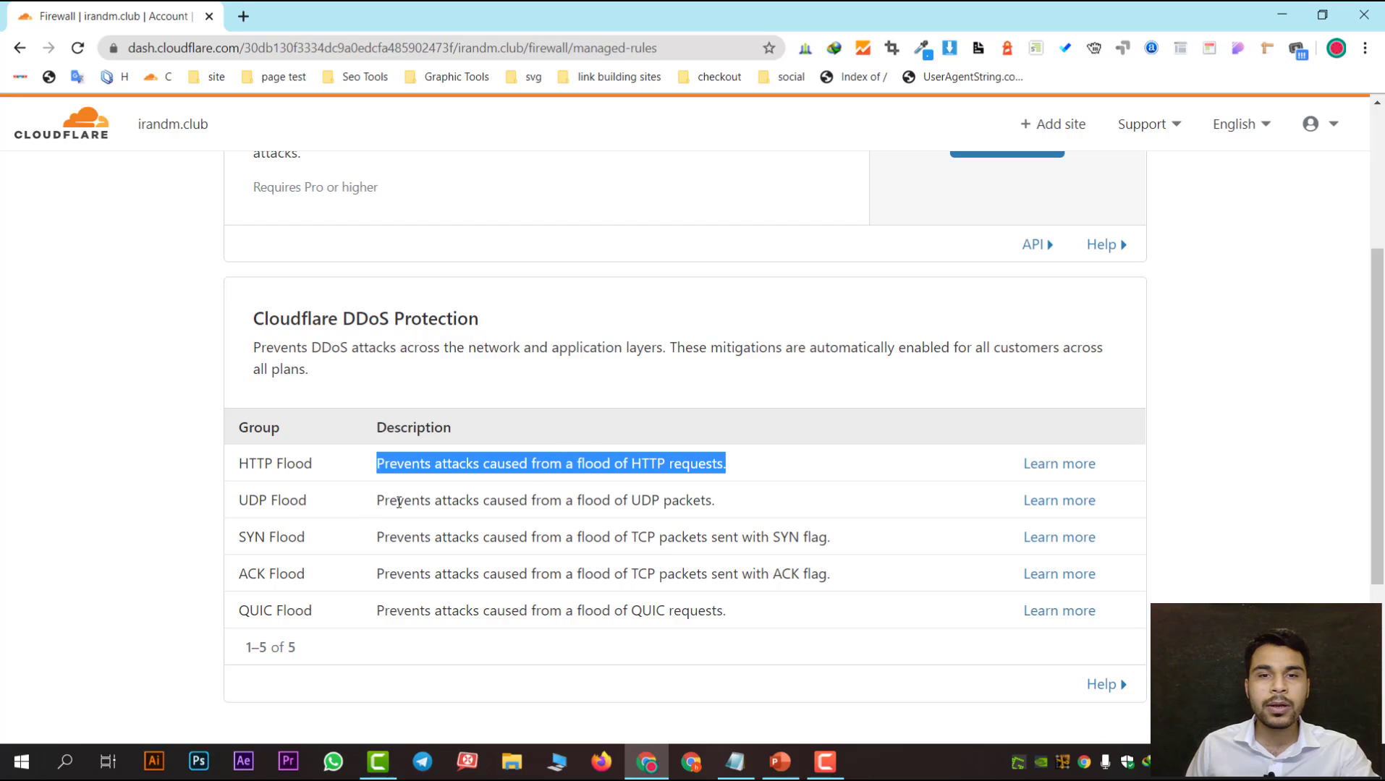
pyautogui.moveTo(363, 507); pyautogui.dragTo(565, 503)
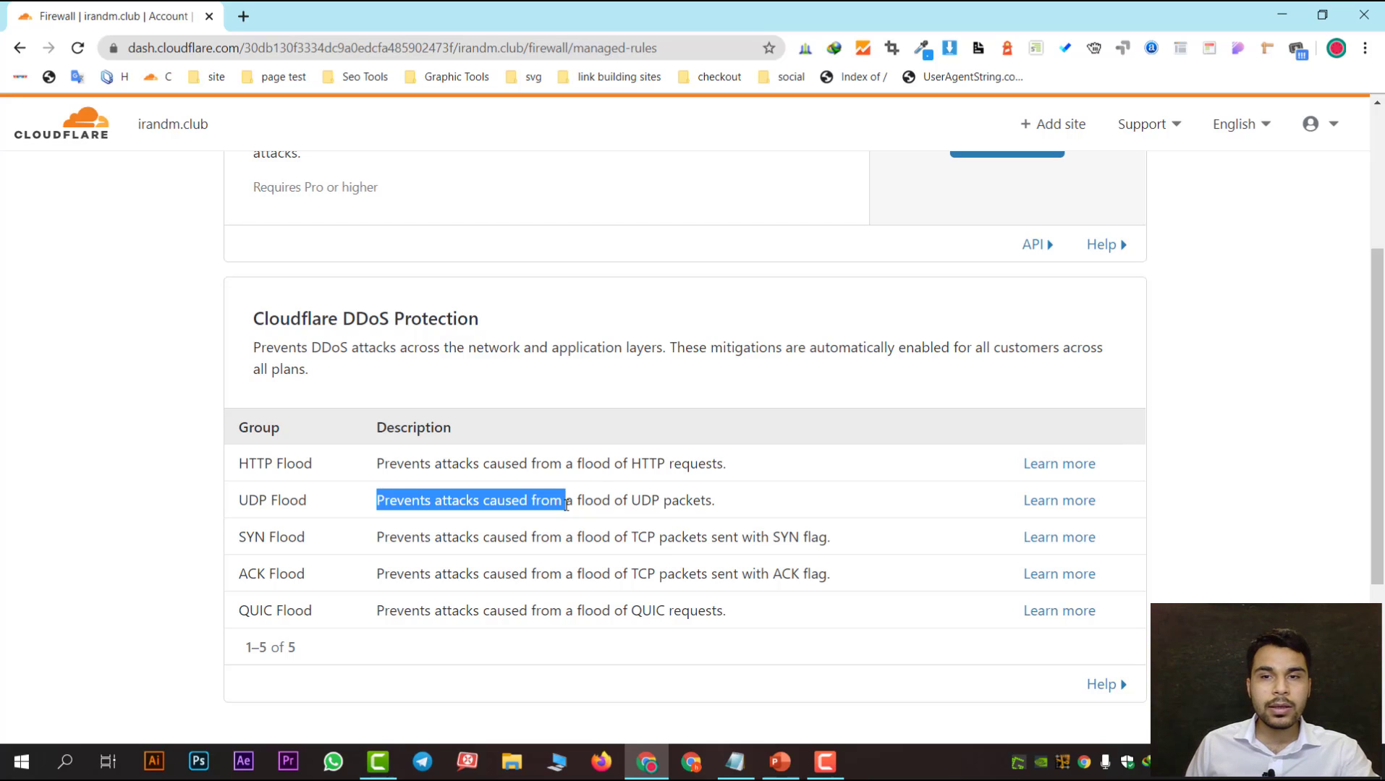
pyautogui.click(840, 465)
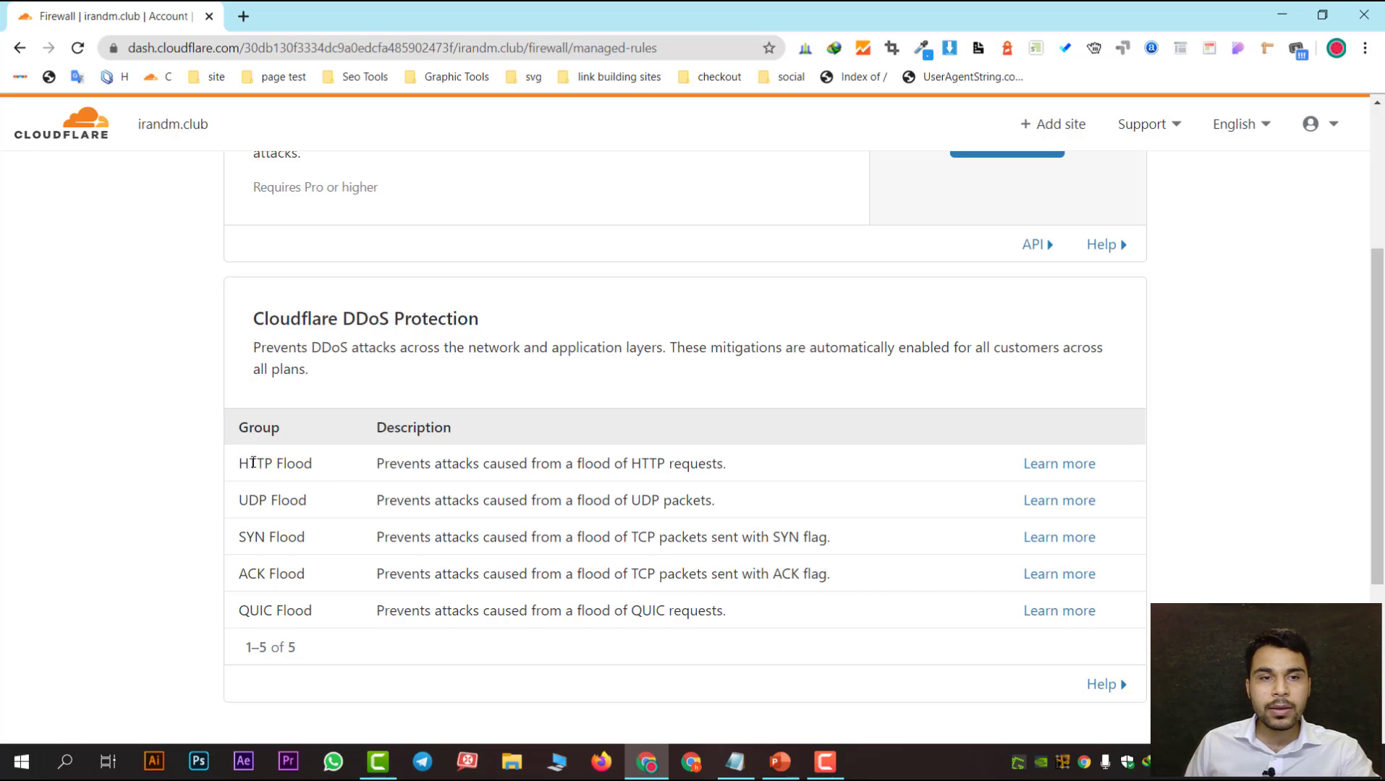
pyautogui.moveTo(252, 463); pyautogui.dragTo(334, 594)
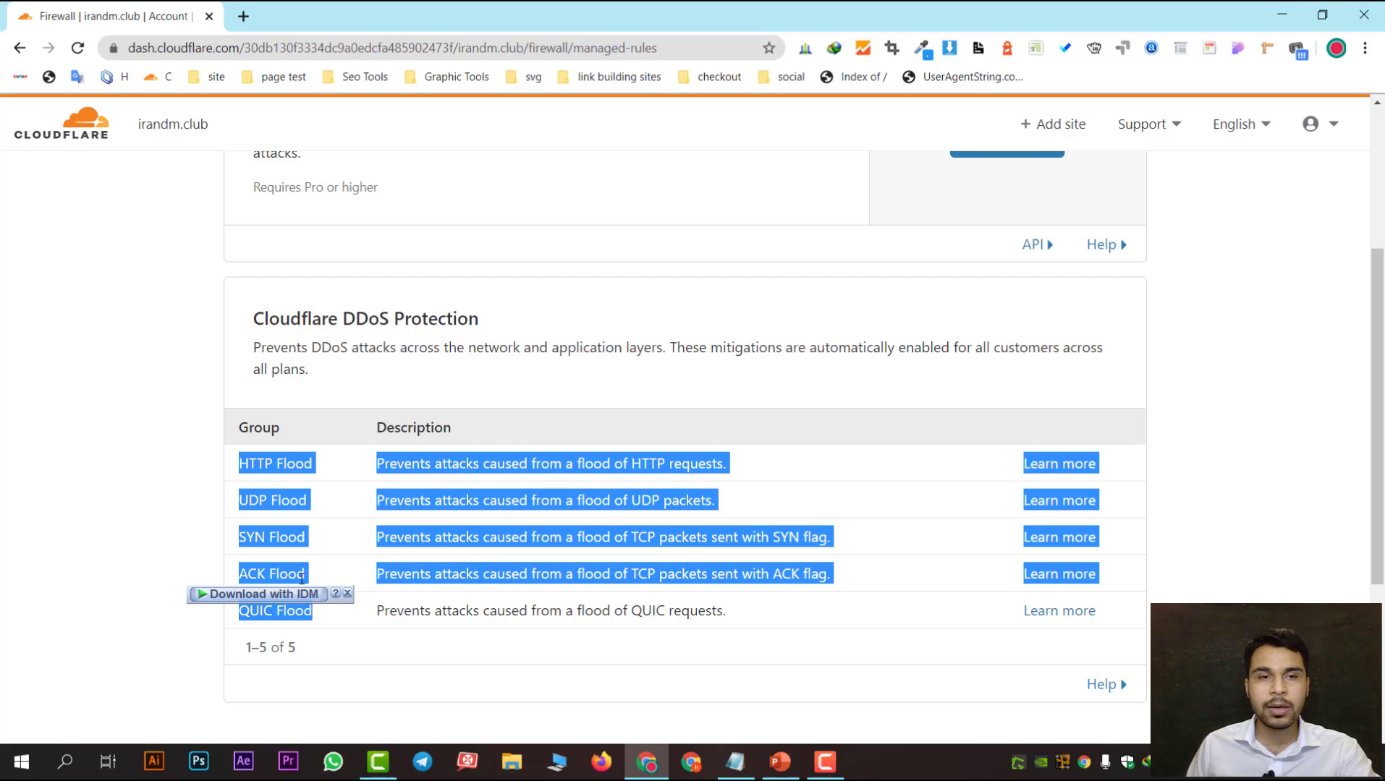
pyautogui.click(745, 548)
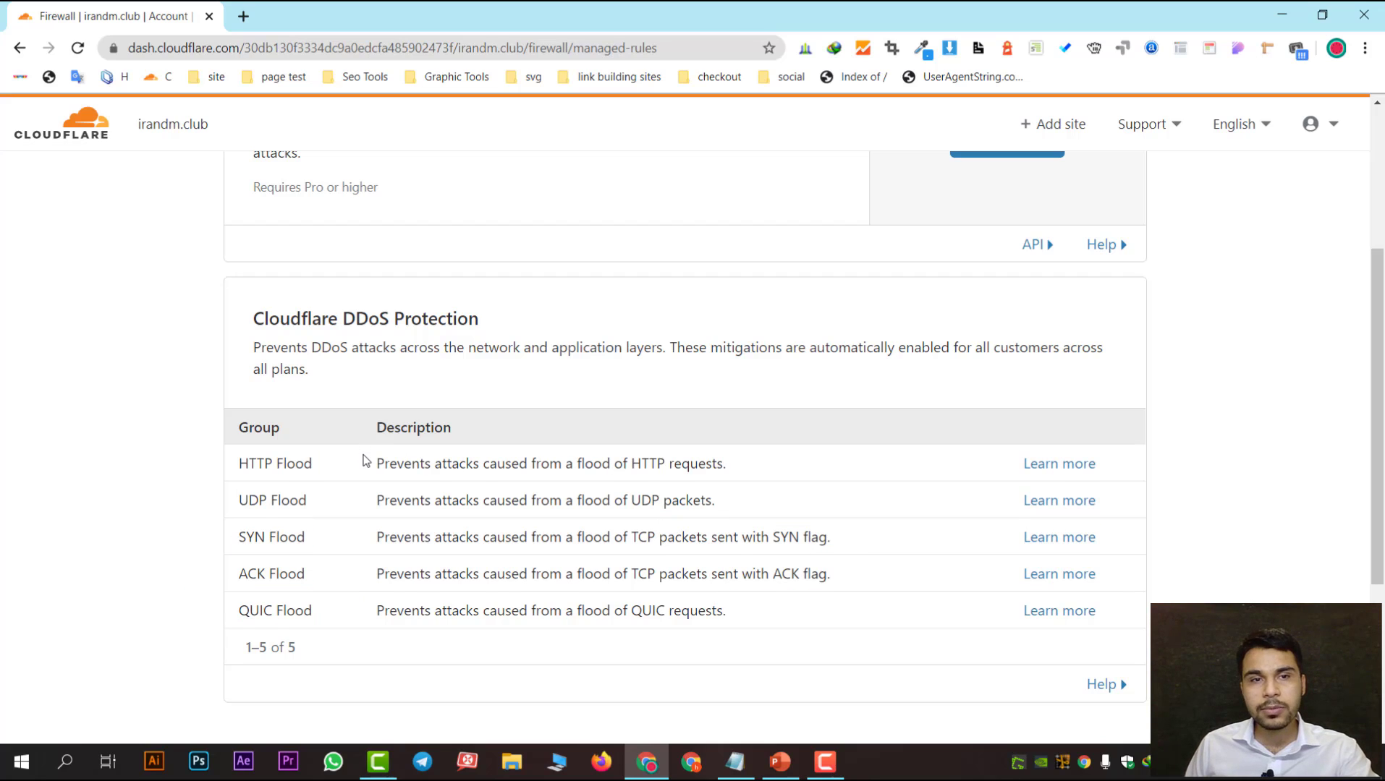
# Step: Open the Learn more article for HTTP Flood and read its definition and the HTTP Flood Attack diagram
pyautogui.click(1060, 467)
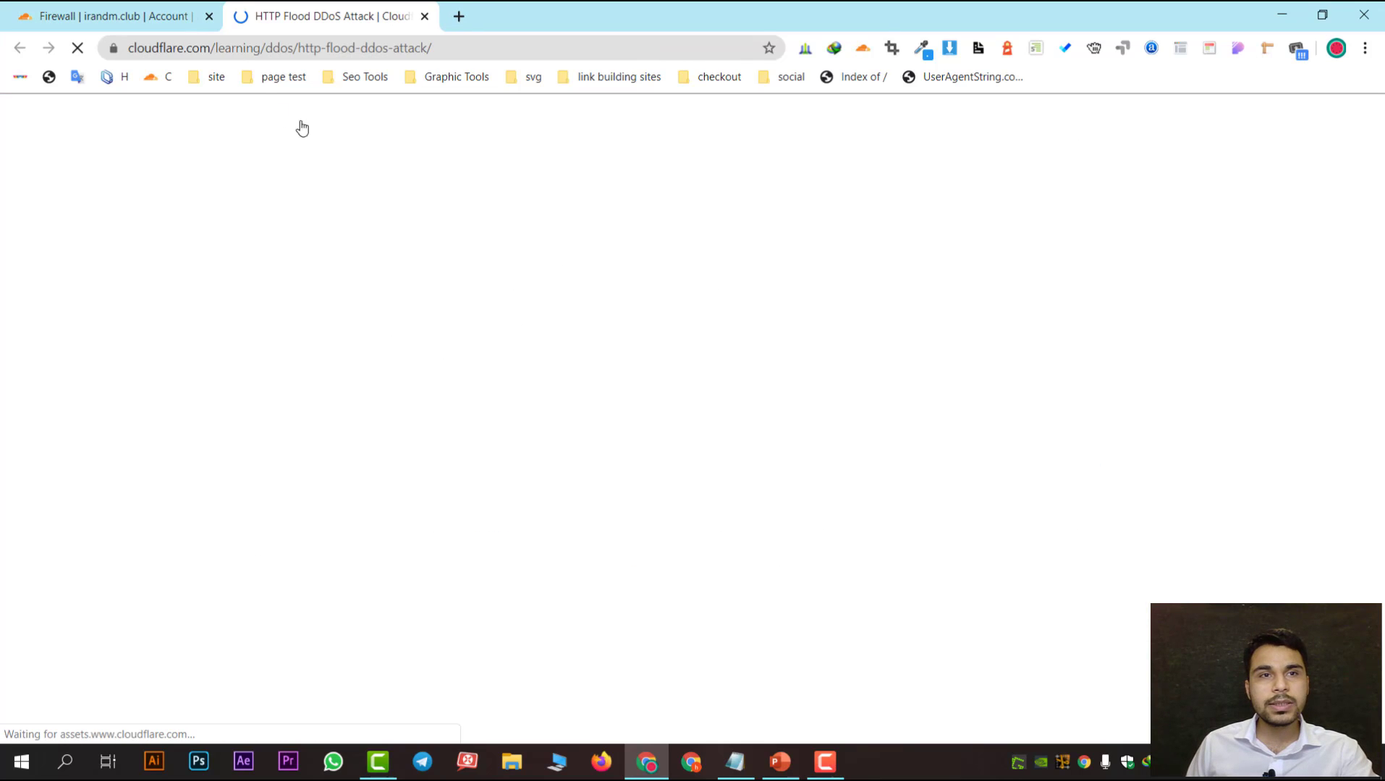
pyautogui.scroll(-3, 698, 468)
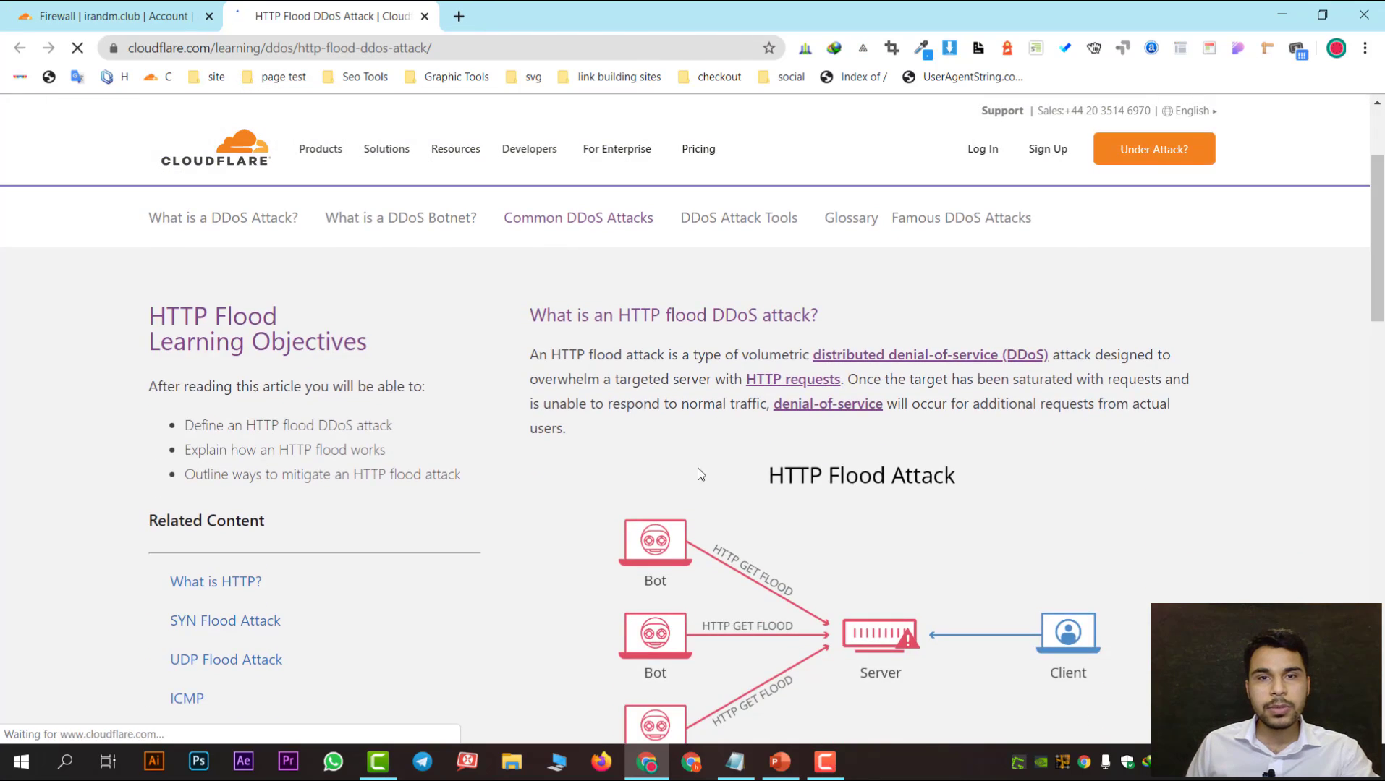
pyautogui.moveTo(498, 312); pyautogui.dragTo(896, 322)
pyautogui.click(896, 320)
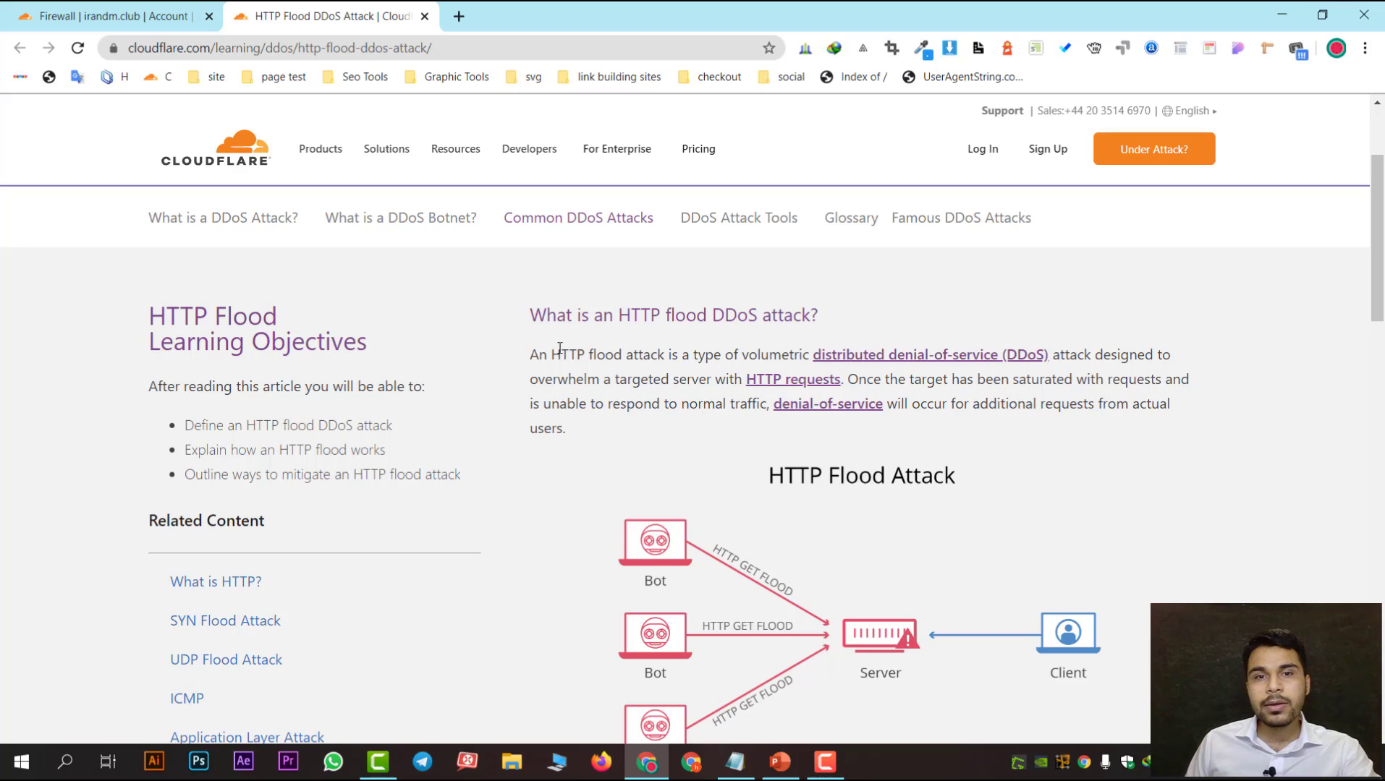
pyautogui.scroll(-2, 574, 374)
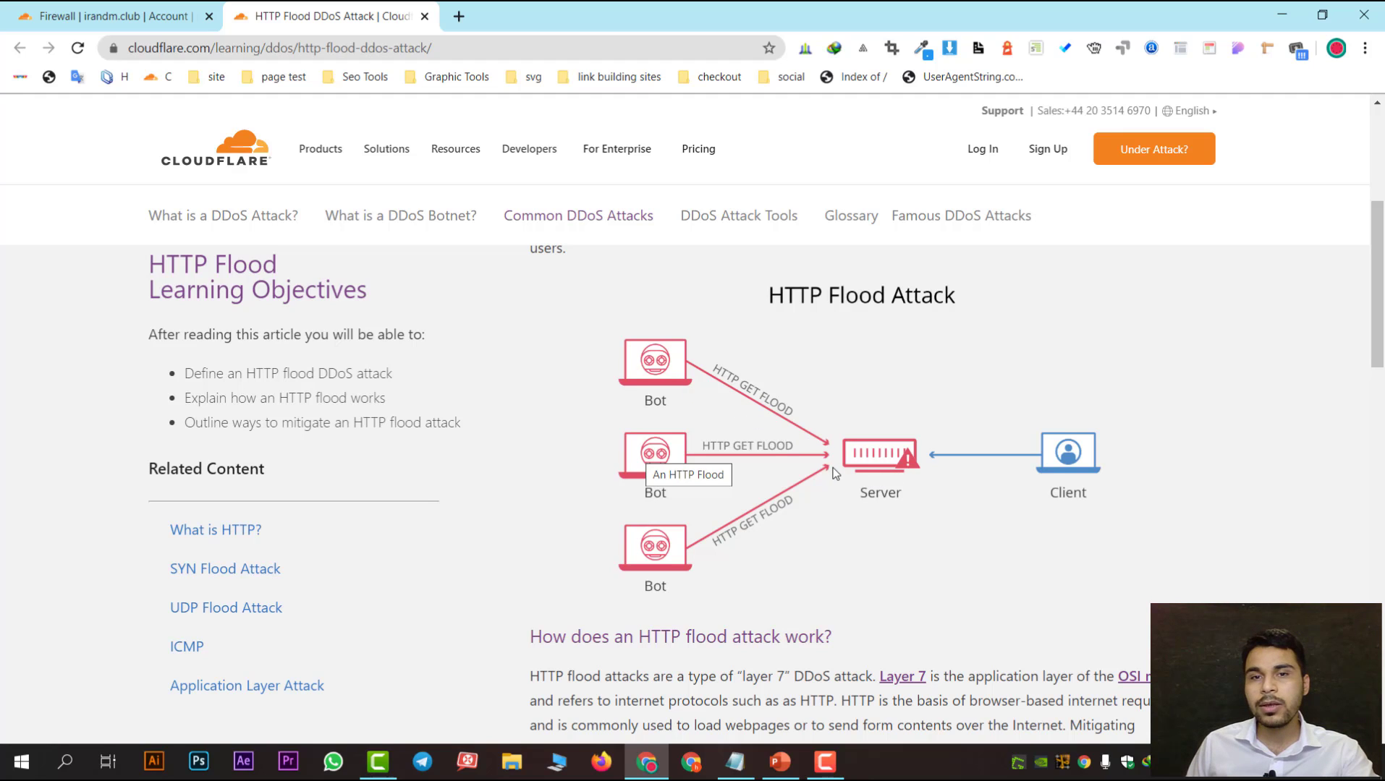
pyautogui.scroll(-1, 866, 493)
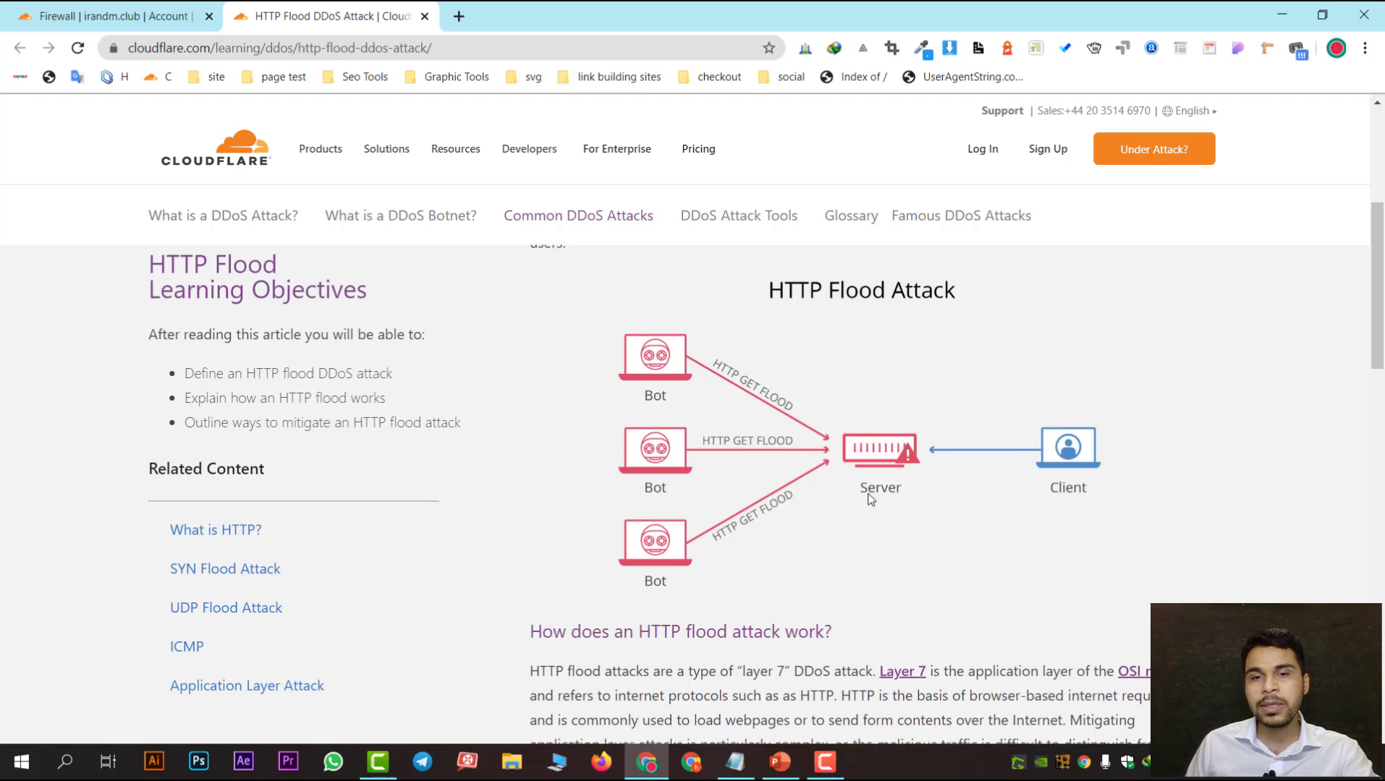
# Step: Return to the irandm.club Managed Rules page and review the DDoS flood groups and the Web Application Firewall description again
pyautogui.click(120, 6)
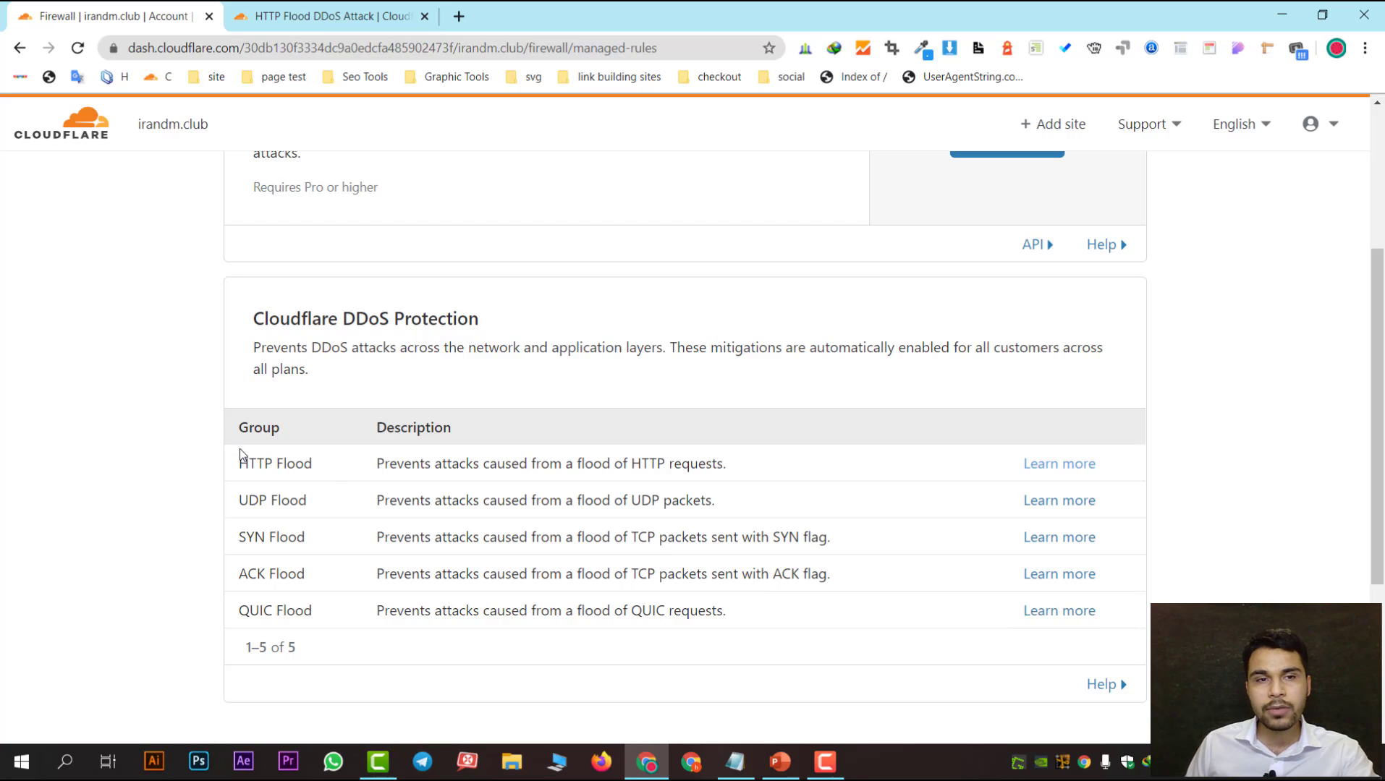
pyautogui.moveTo(270, 476); pyautogui.dragTo(359, 612)
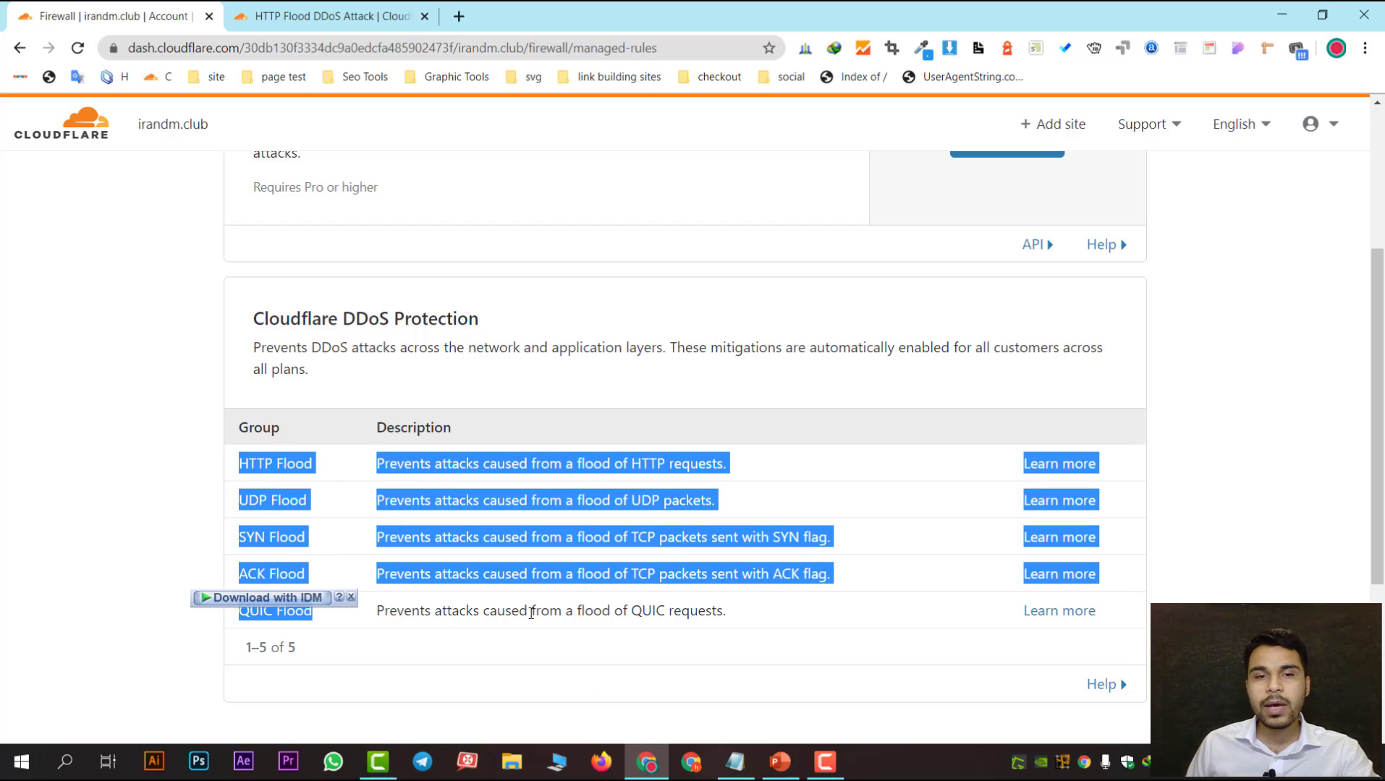
pyautogui.scroll(3, 655, 731)
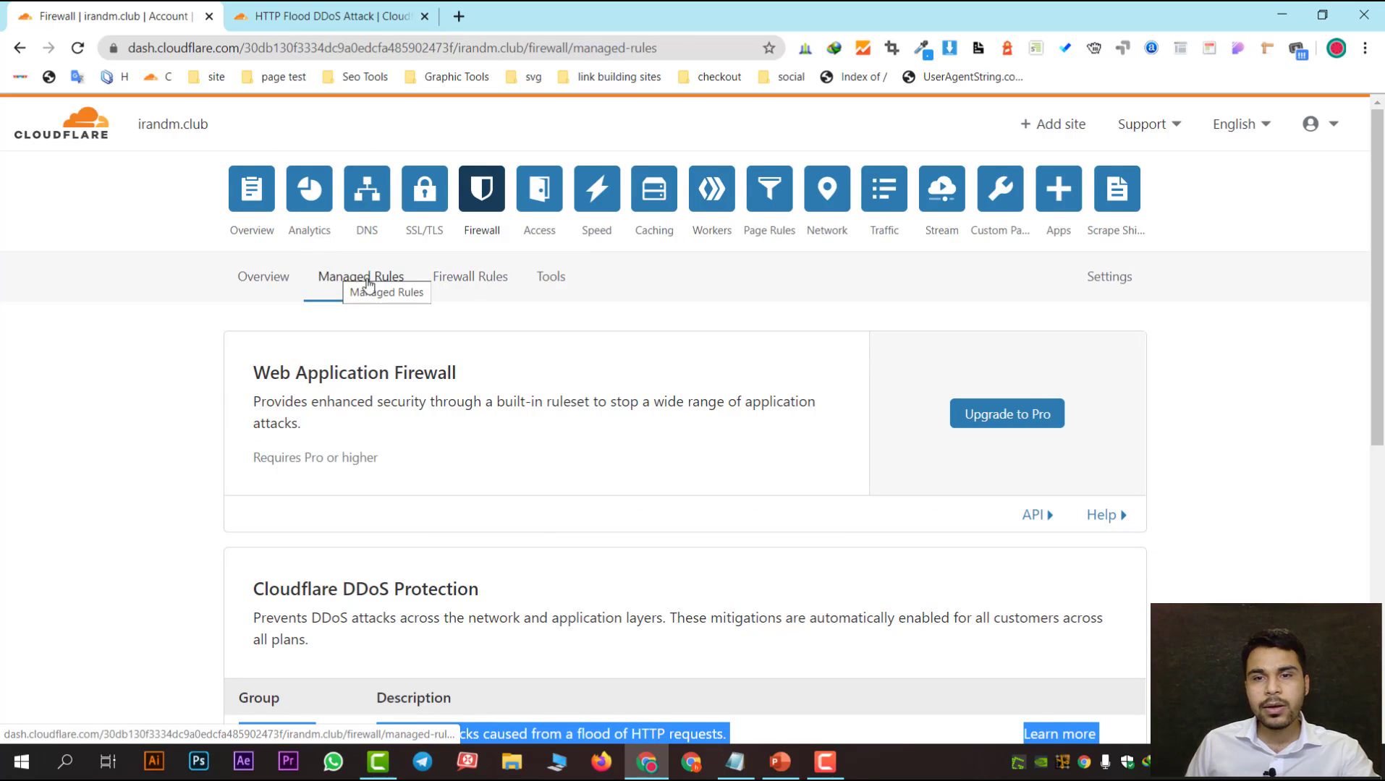
pyautogui.scroll(-1, 361, 279)
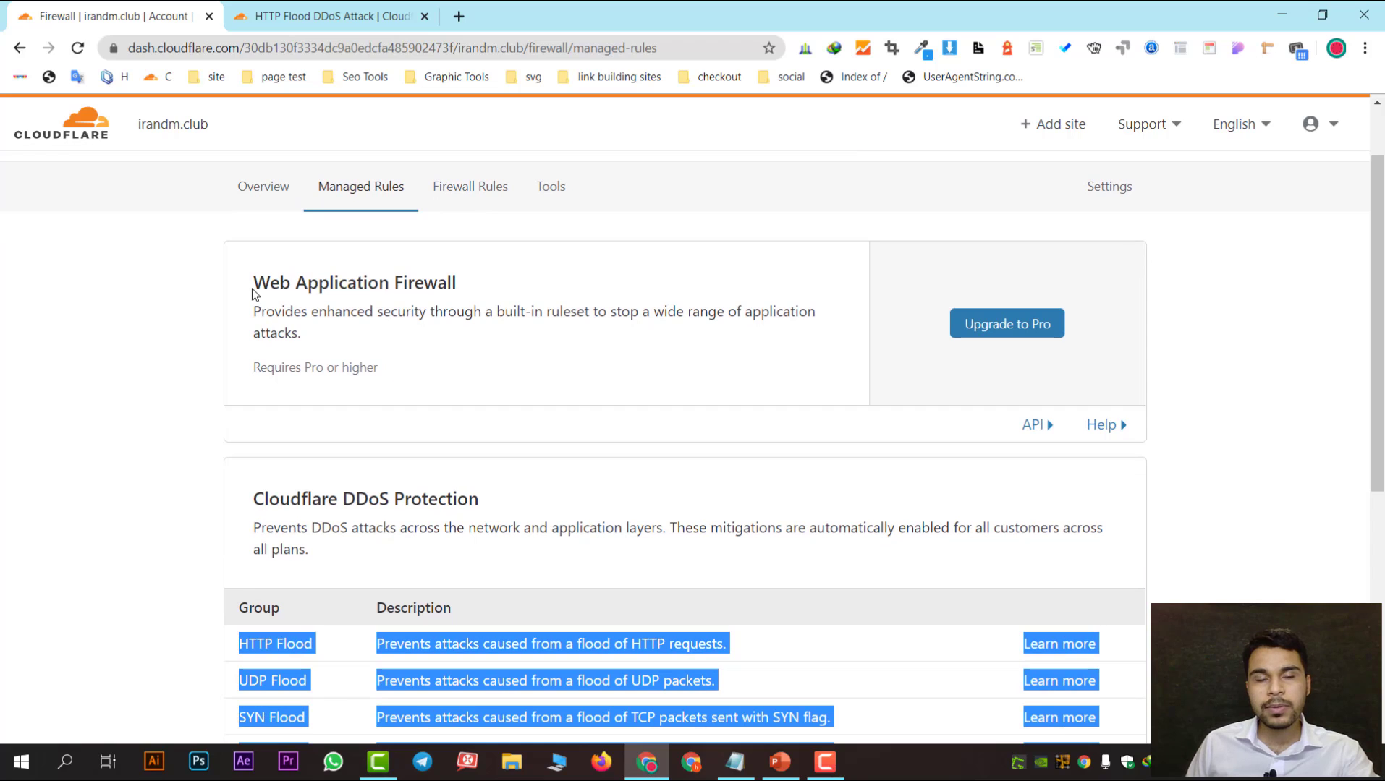
pyautogui.moveTo(243, 279); pyautogui.dragTo(503, 340)
# Step: Open the Firewall Rules page for irandm.club
pyautogui.scroll(1, 458, 383)
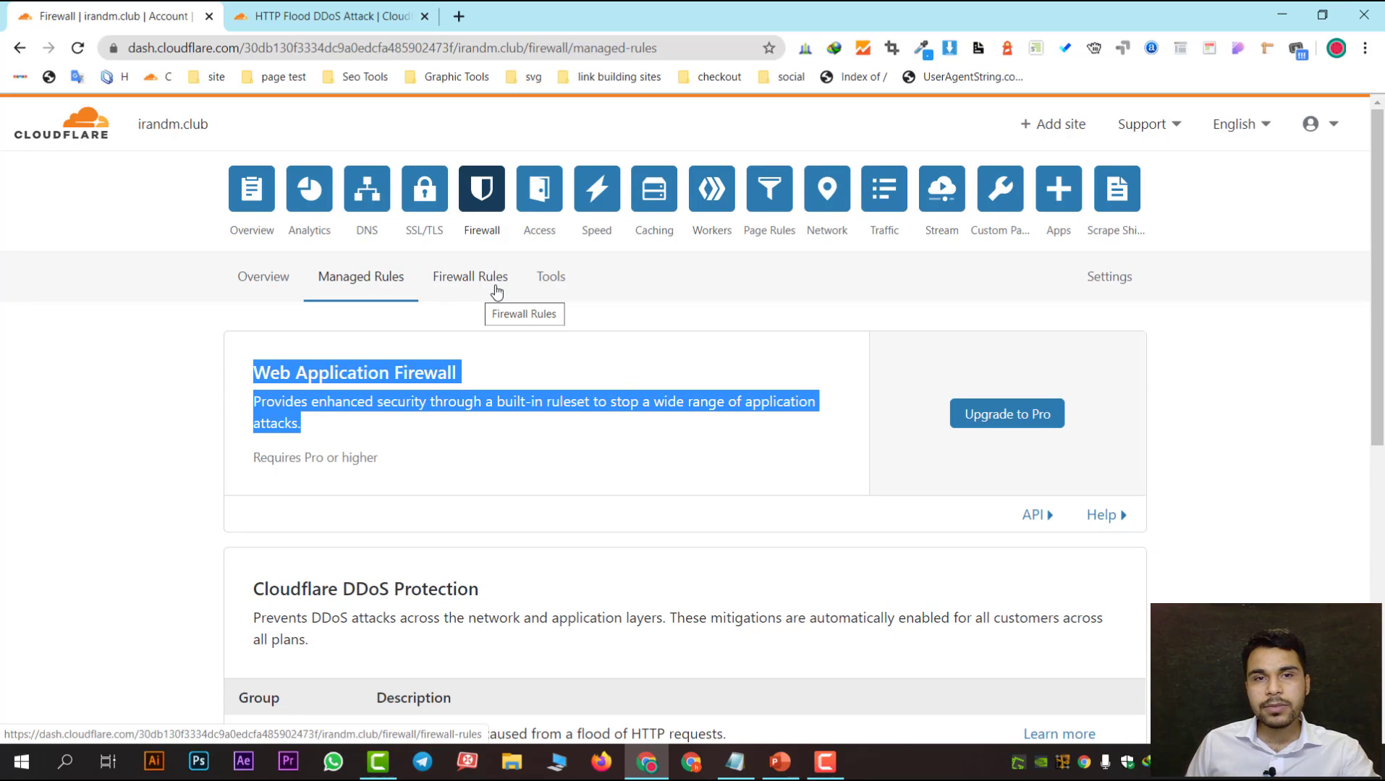
pyautogui.click(482, 285)
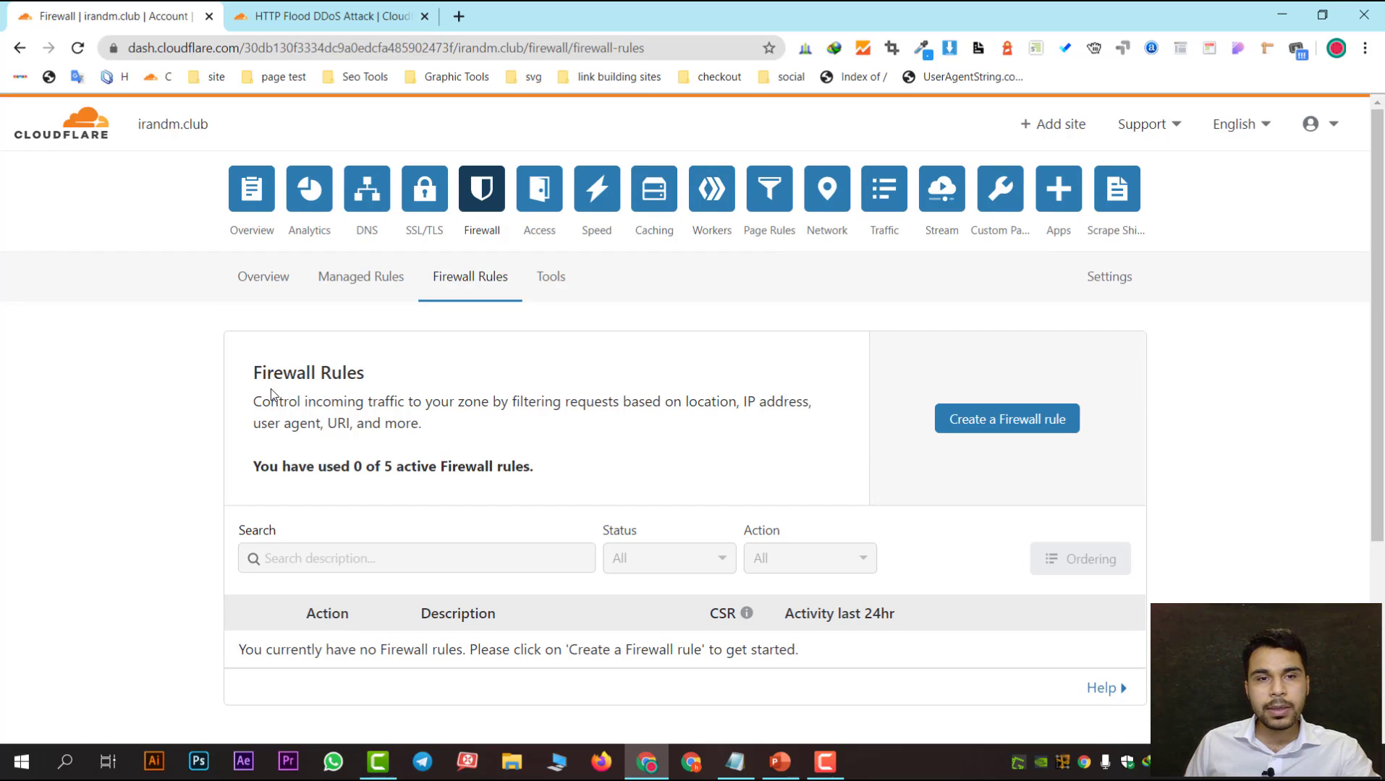
# Step: Read the active Firewall rules allowance and start creating a new firewall rule
pyautogui.moveTo(226, 470); pyautogui.dragTo(572, 468)
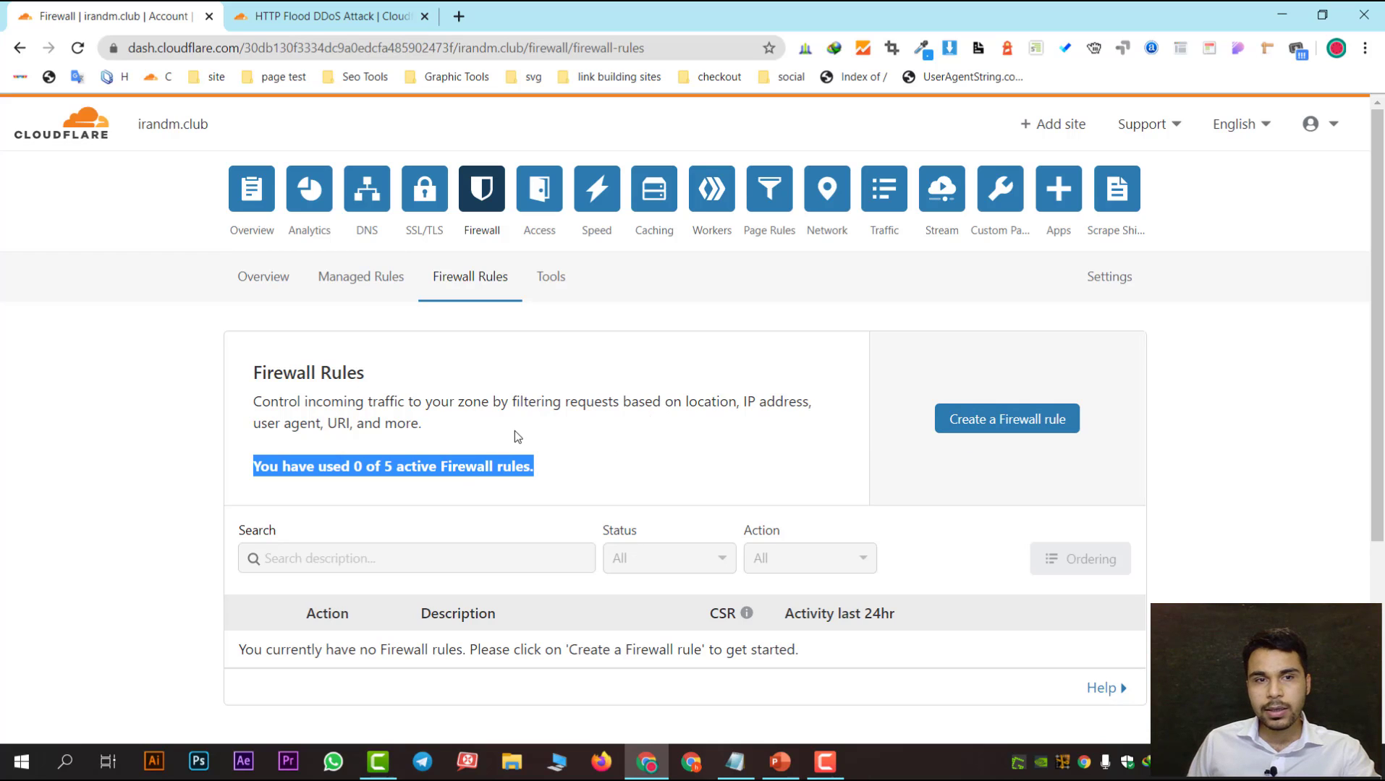
pyautogui.click(608, 445)
pyautogui.scroll(-1, 616, 444)
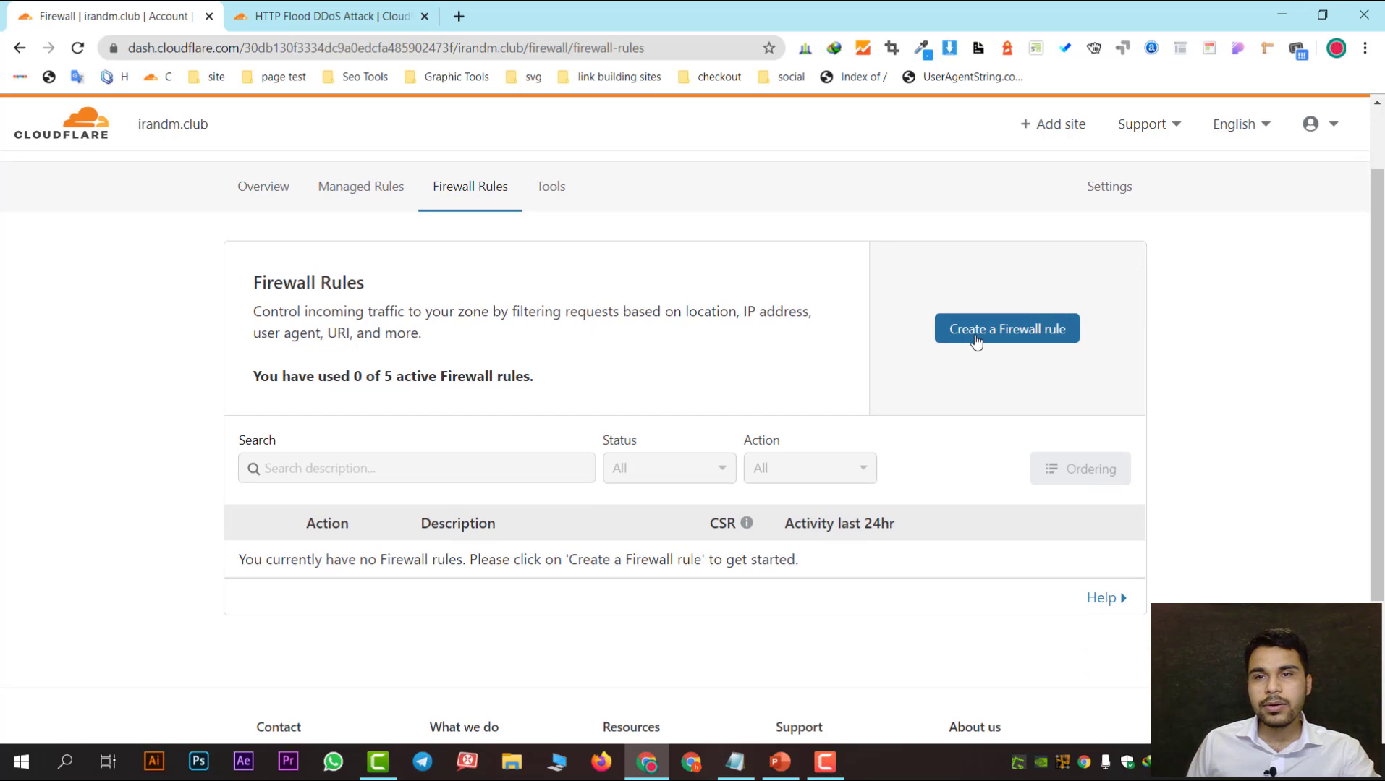
pyautogui.click(1000, 339)
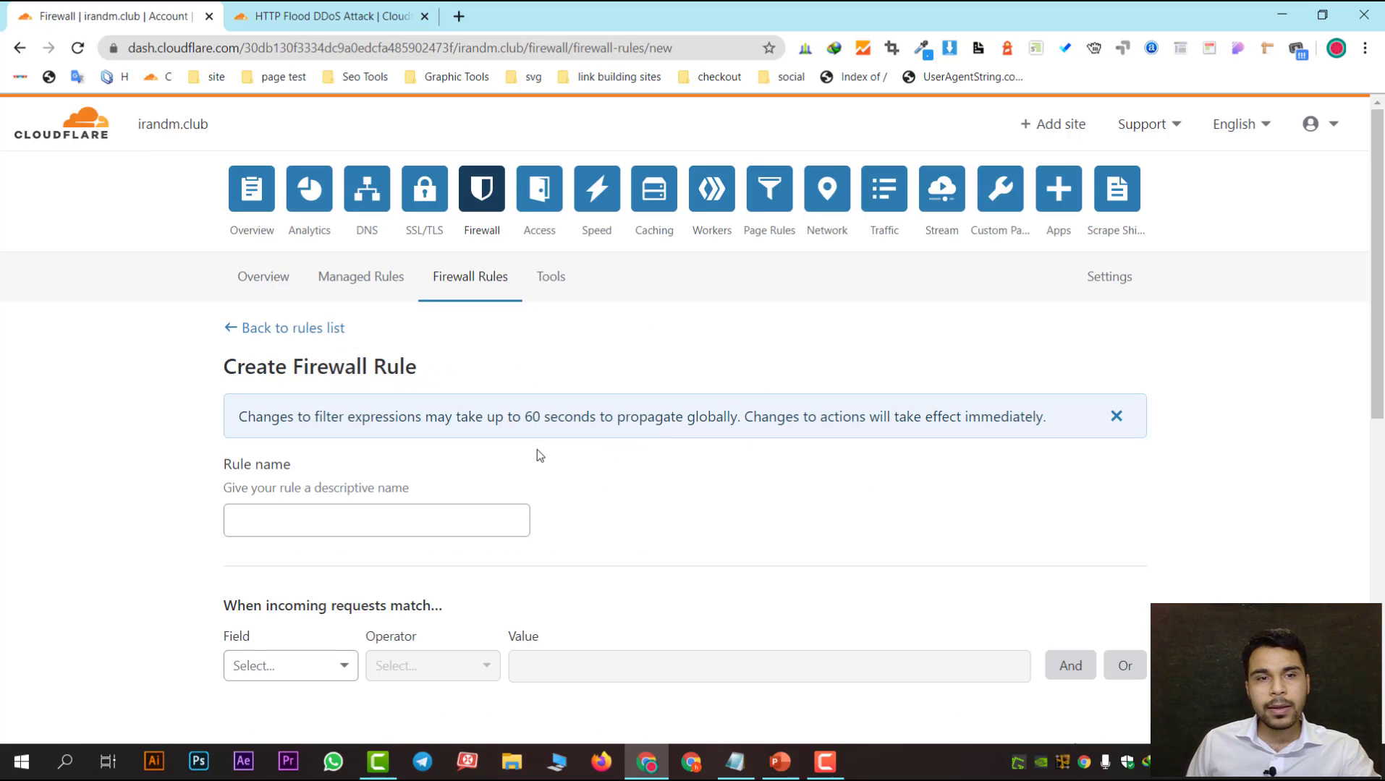
# Step: Name the new firewall rule "test" and look over the rest of the rule form
pyautogui.scroll(-1, 536, 449)
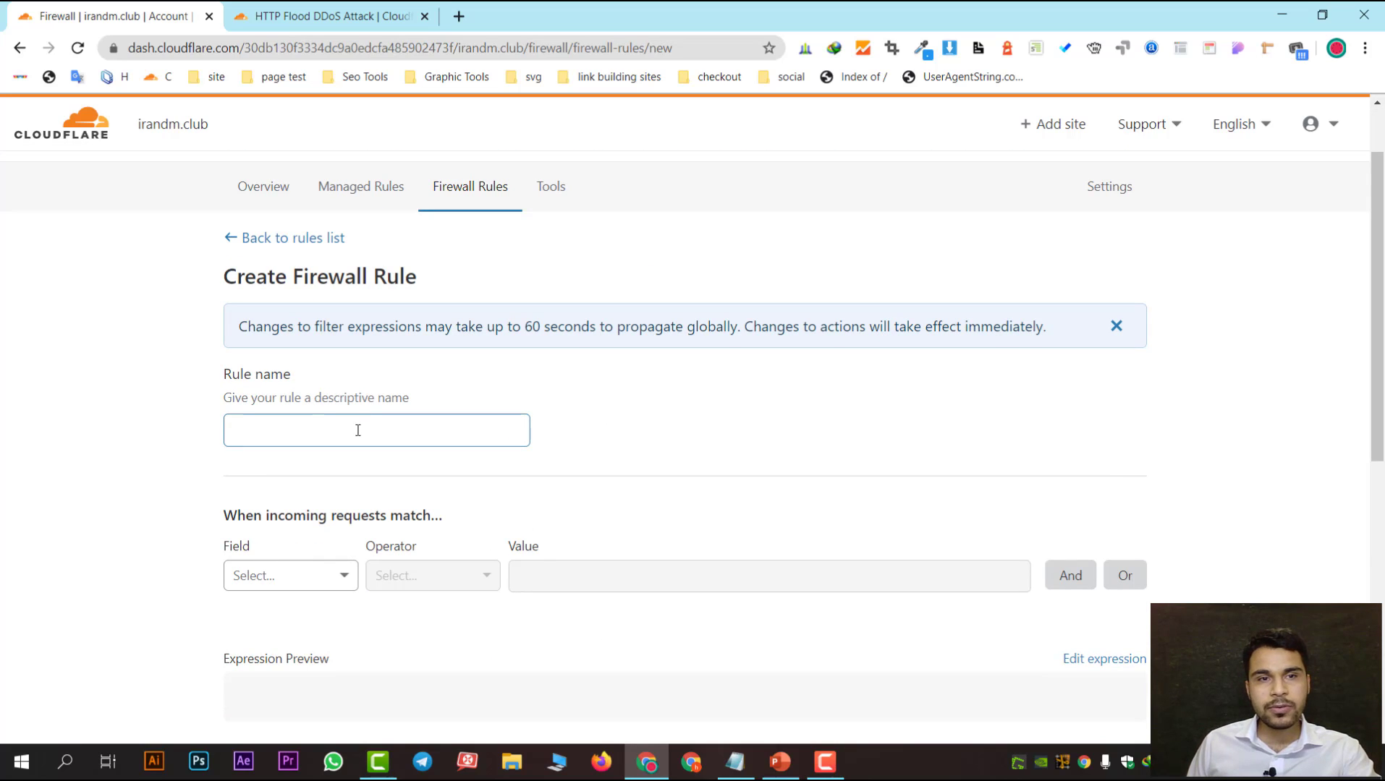
pyautogui.scroll(-2, 303, 467)
pyautogui.scroll(1, 325, 402)
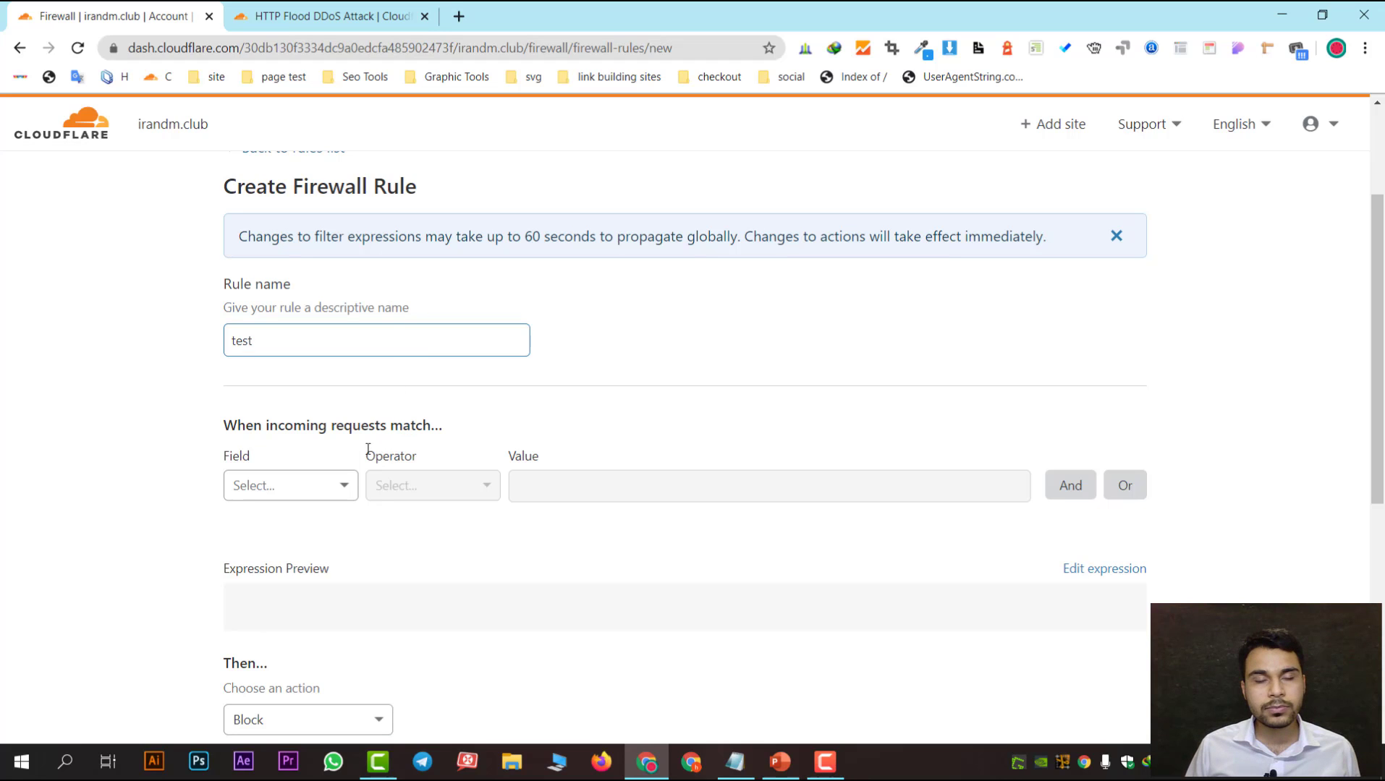
pyautogui.scroll(-2, 391, 405)
pyautogui.scroll(1, 362, 380)
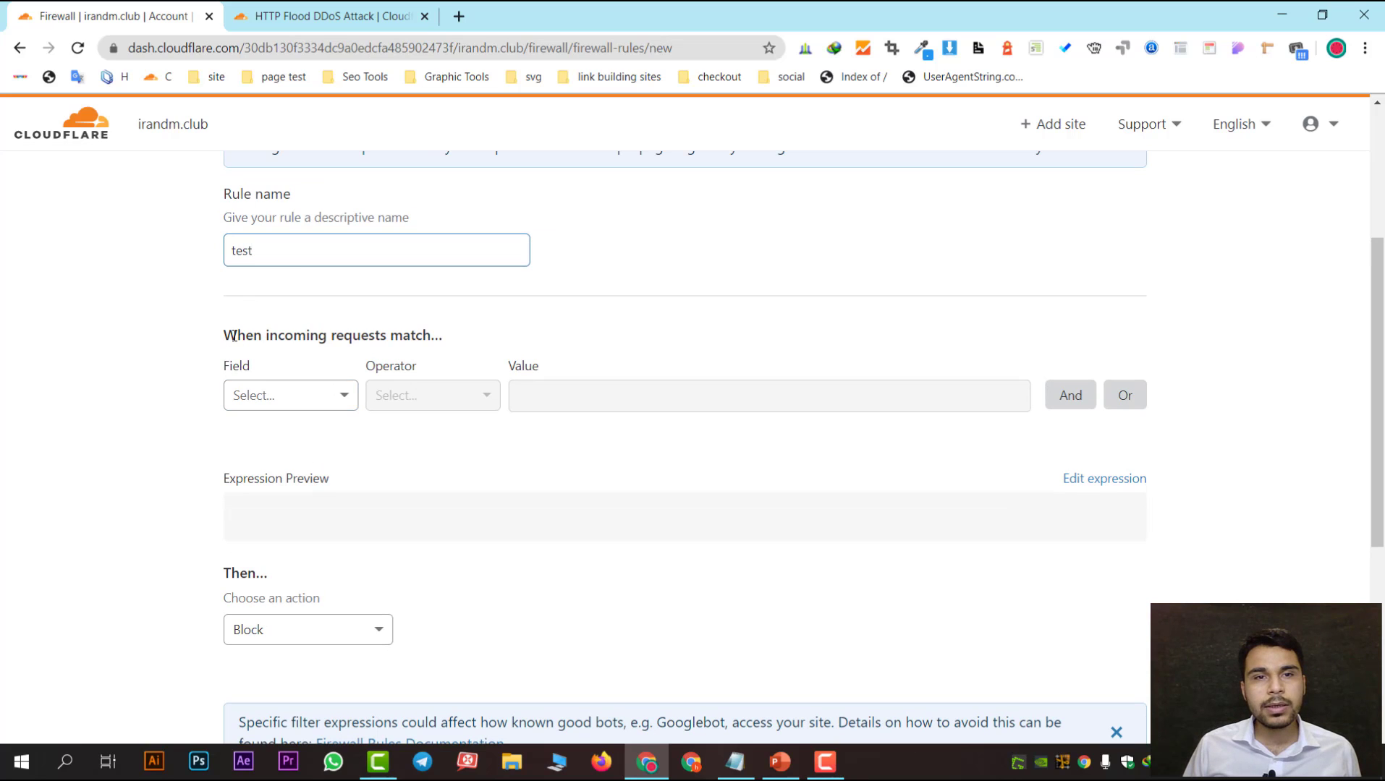
# Step: Examine the field options available for matching incoming requests, from AS Num through Threat Score
pyautogui.moveTo(228, 337); pyautogui.dragTo(472, 341)
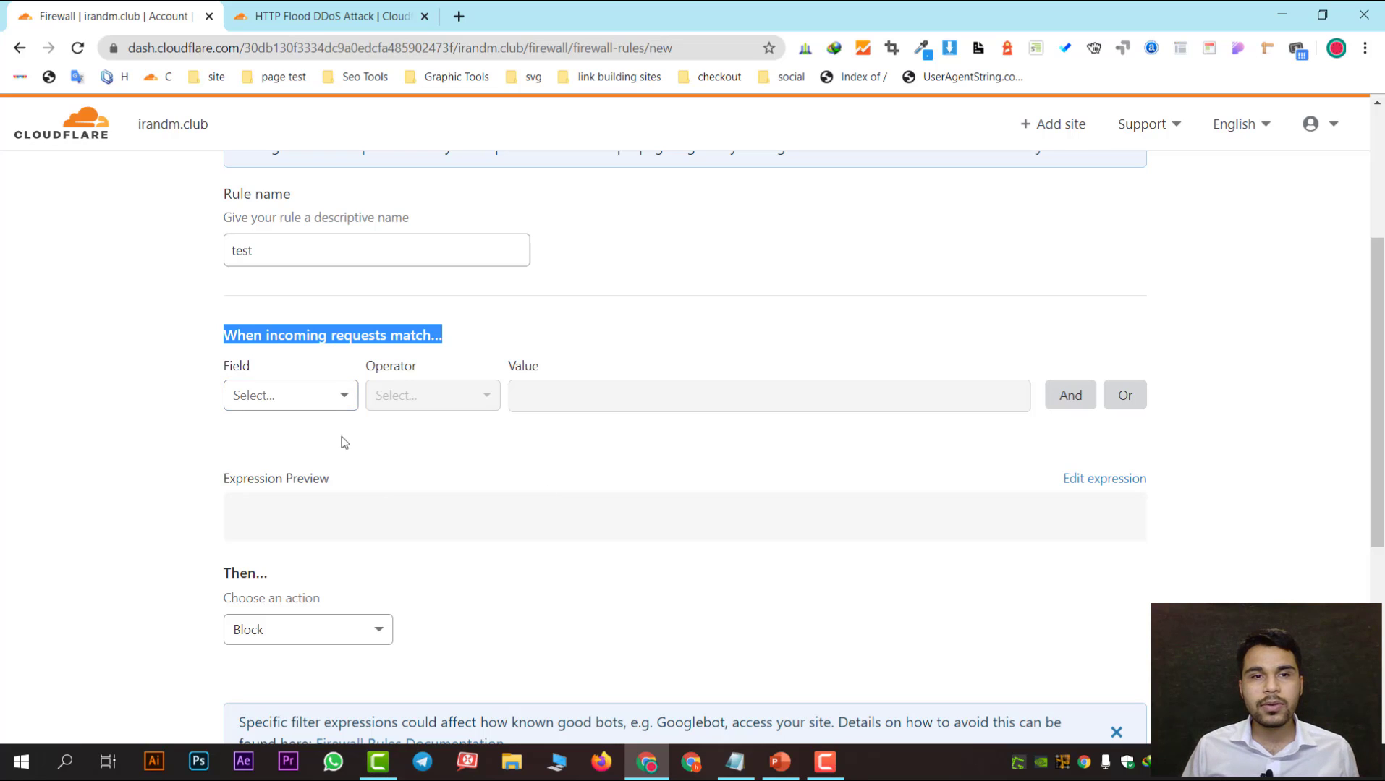
pyautogui.click(329, 400)
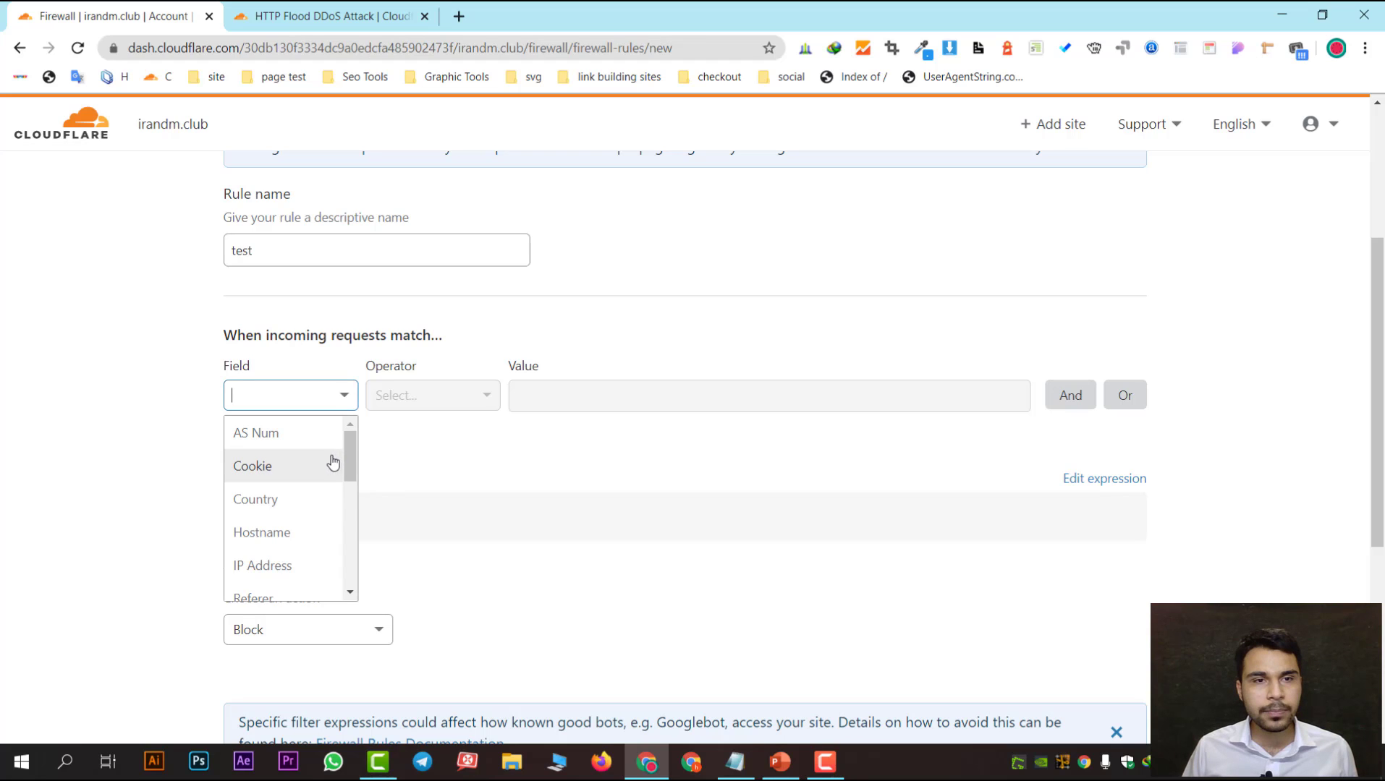
pyautogui.scroll(-2, 321, 458)
pyautogui.scroll(-1, 145, 492)
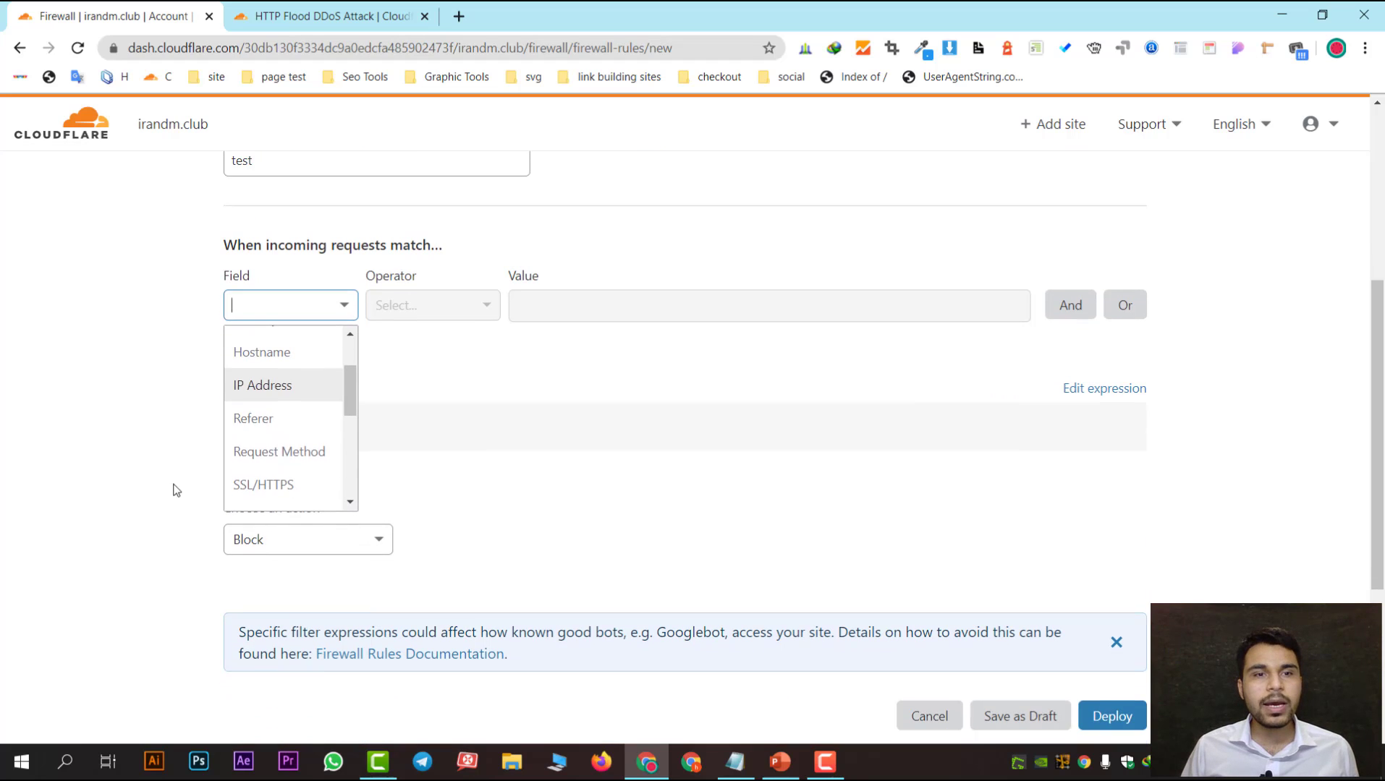
pyautogui.scroll(2, 282, 438)
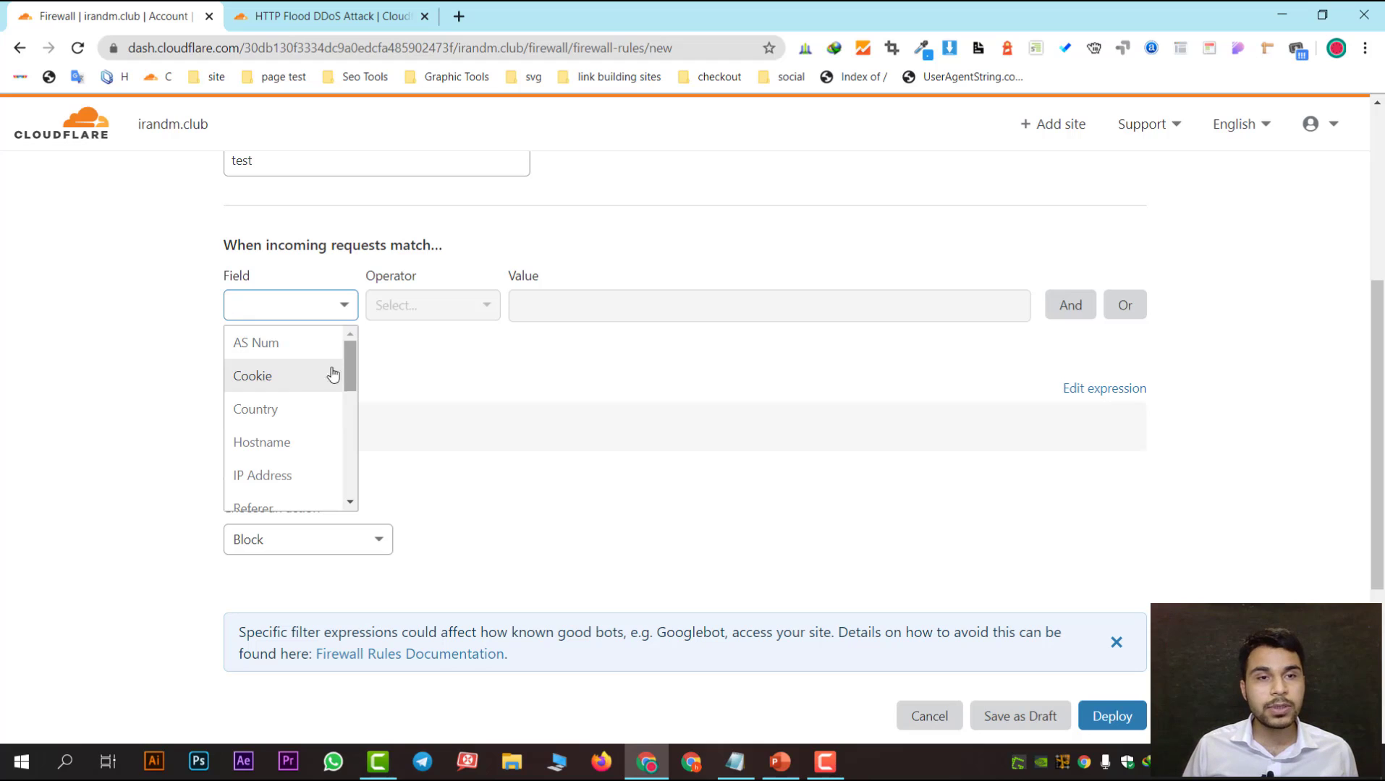
pyautogui.scroll(-1, 293, 391)
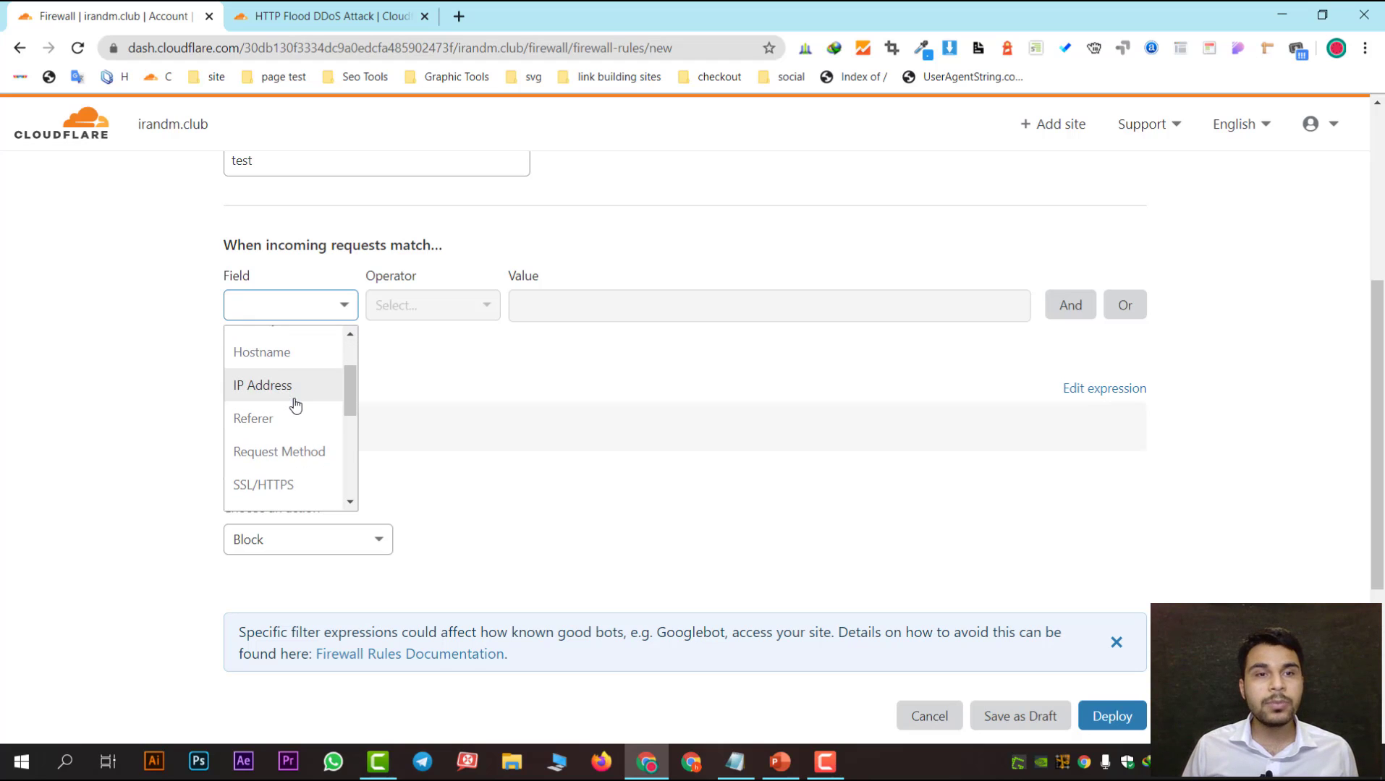
pyautogui.scroll(4, 296, 405)
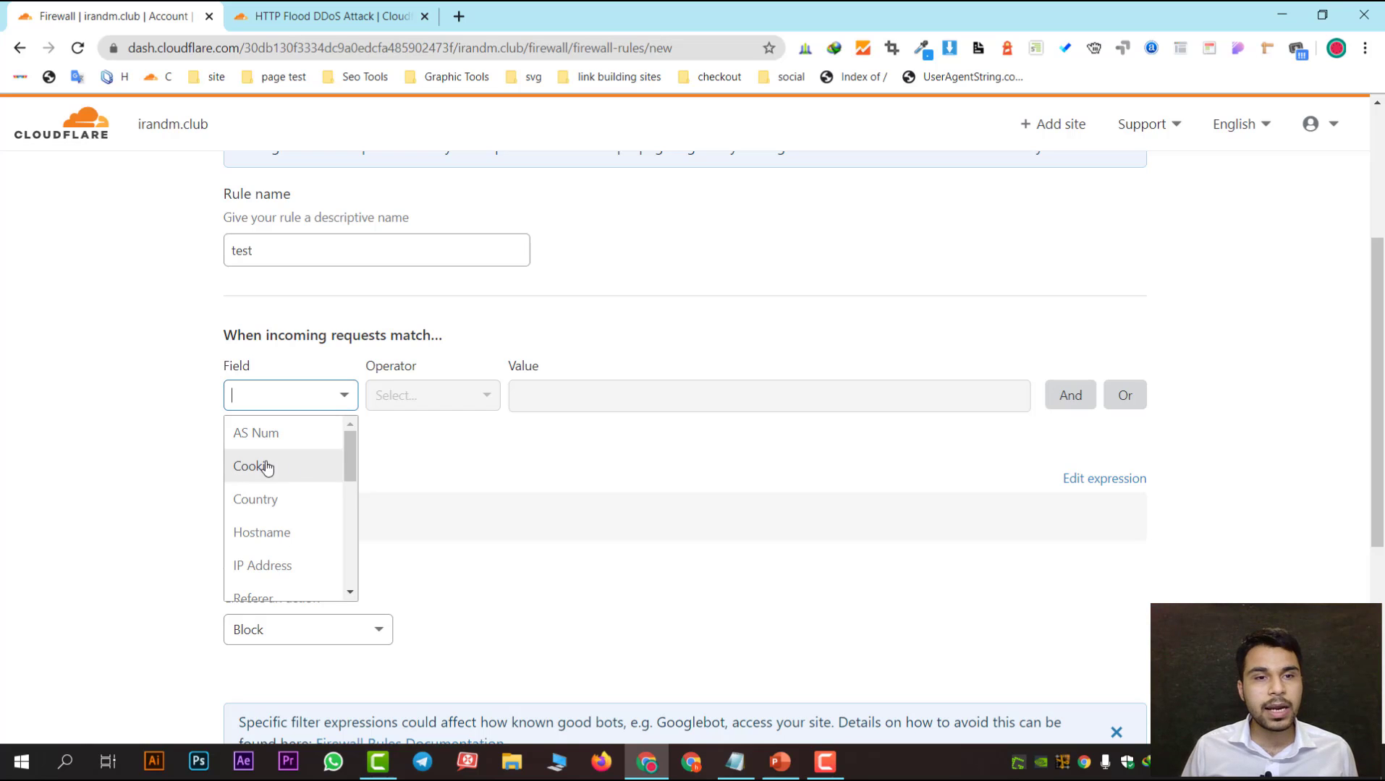
pyautogui.scroll(-1, 298, 477)
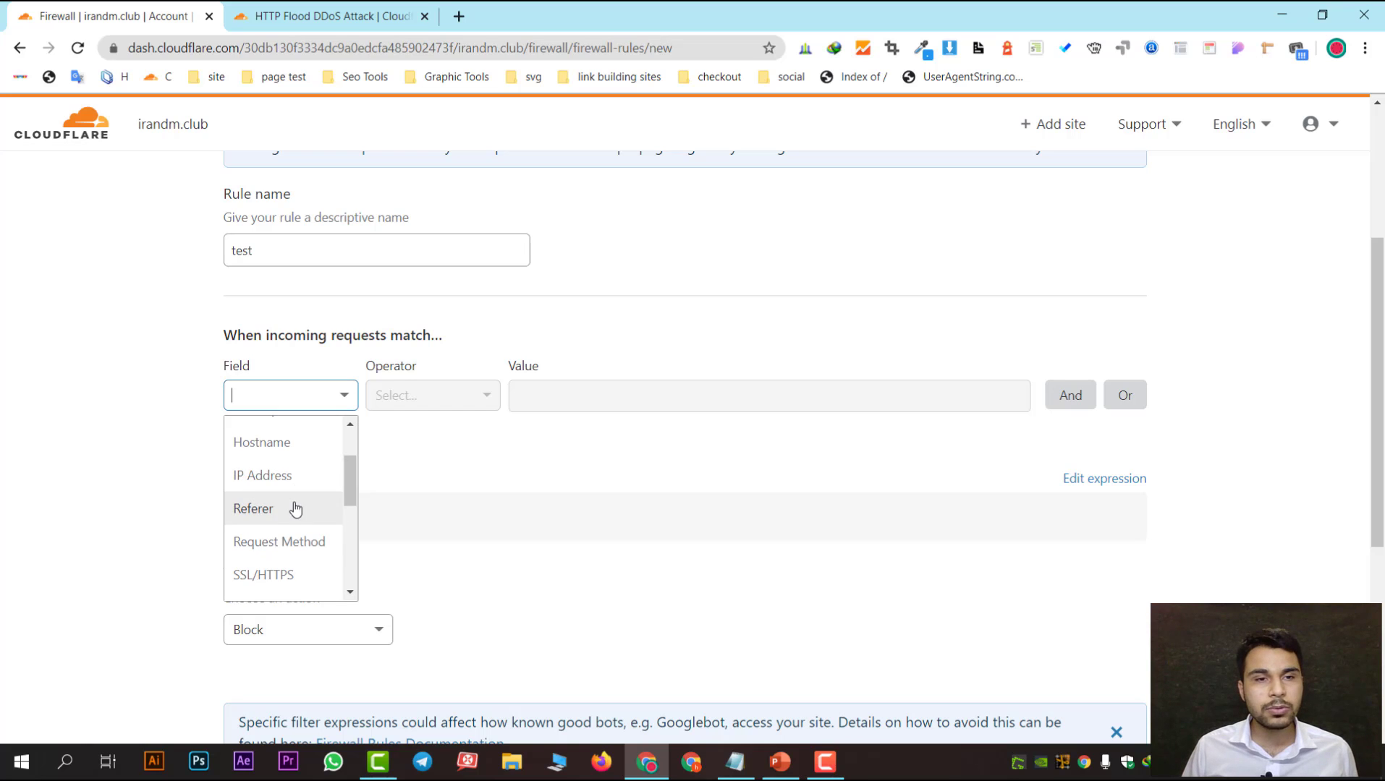
pyautogui.scroll(-2, 298, 510)
pyautogui.scroll(-3, 298, 556)
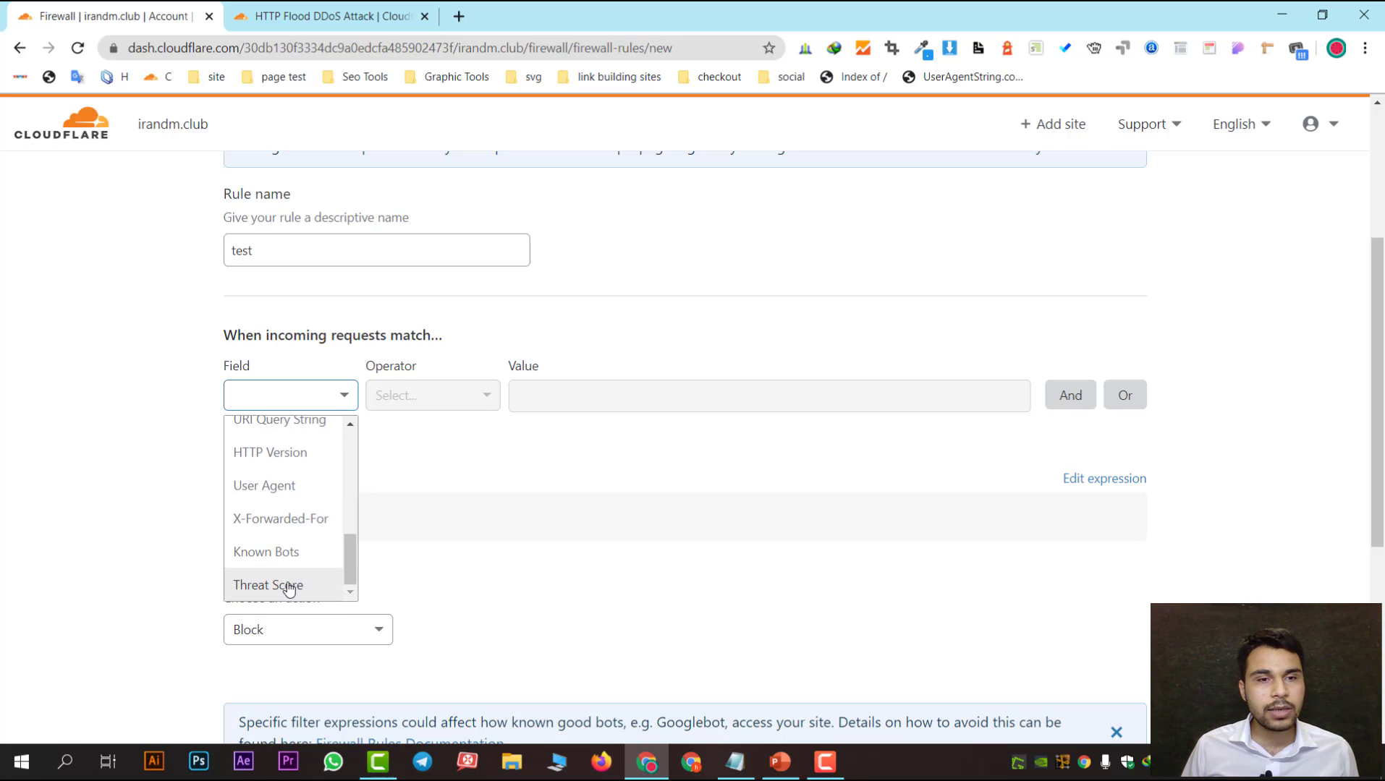
pyautogui.scroll(6, 319, 583)
pyautogui.scroll(1, 290, 528)
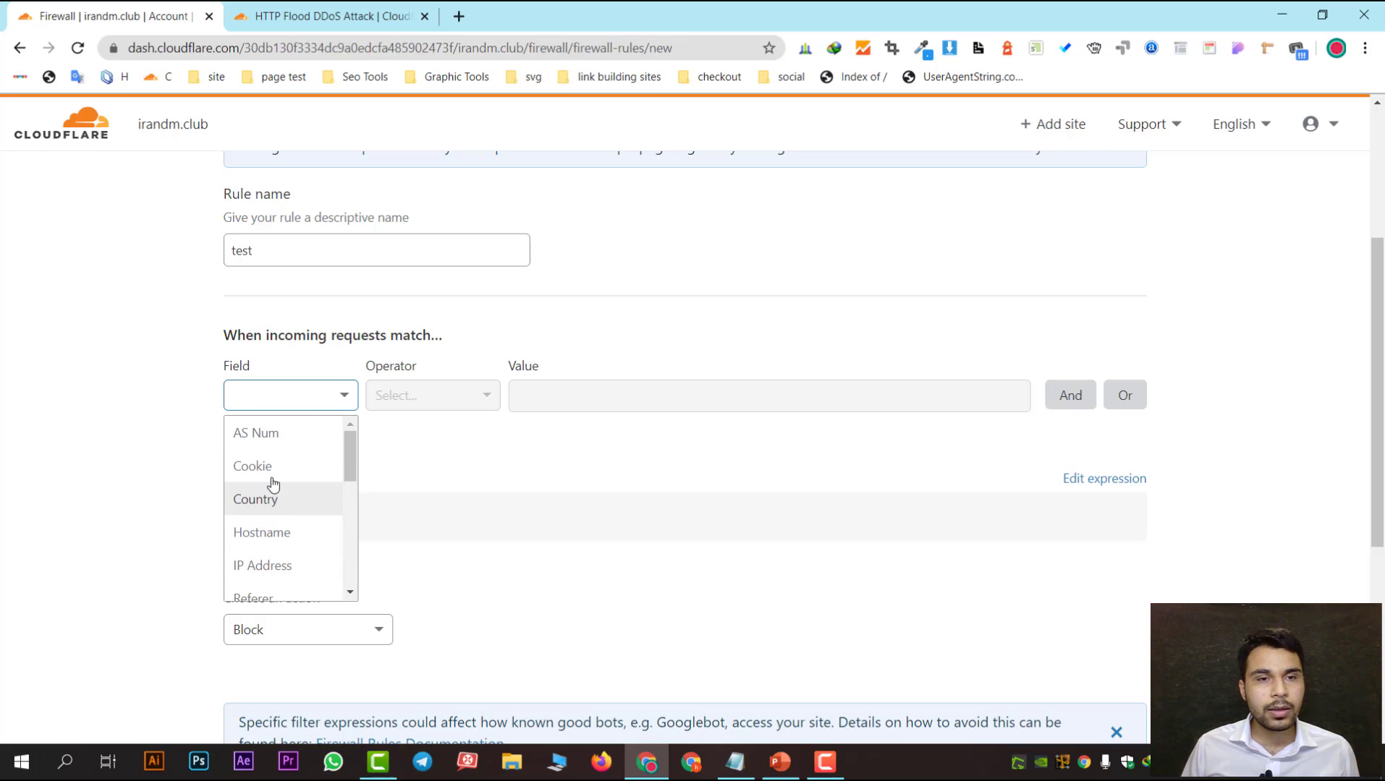
# Step: Set the first condition's field to Country, review the operator choices and keep the operator as equals
pyautogui.click(302, 509)
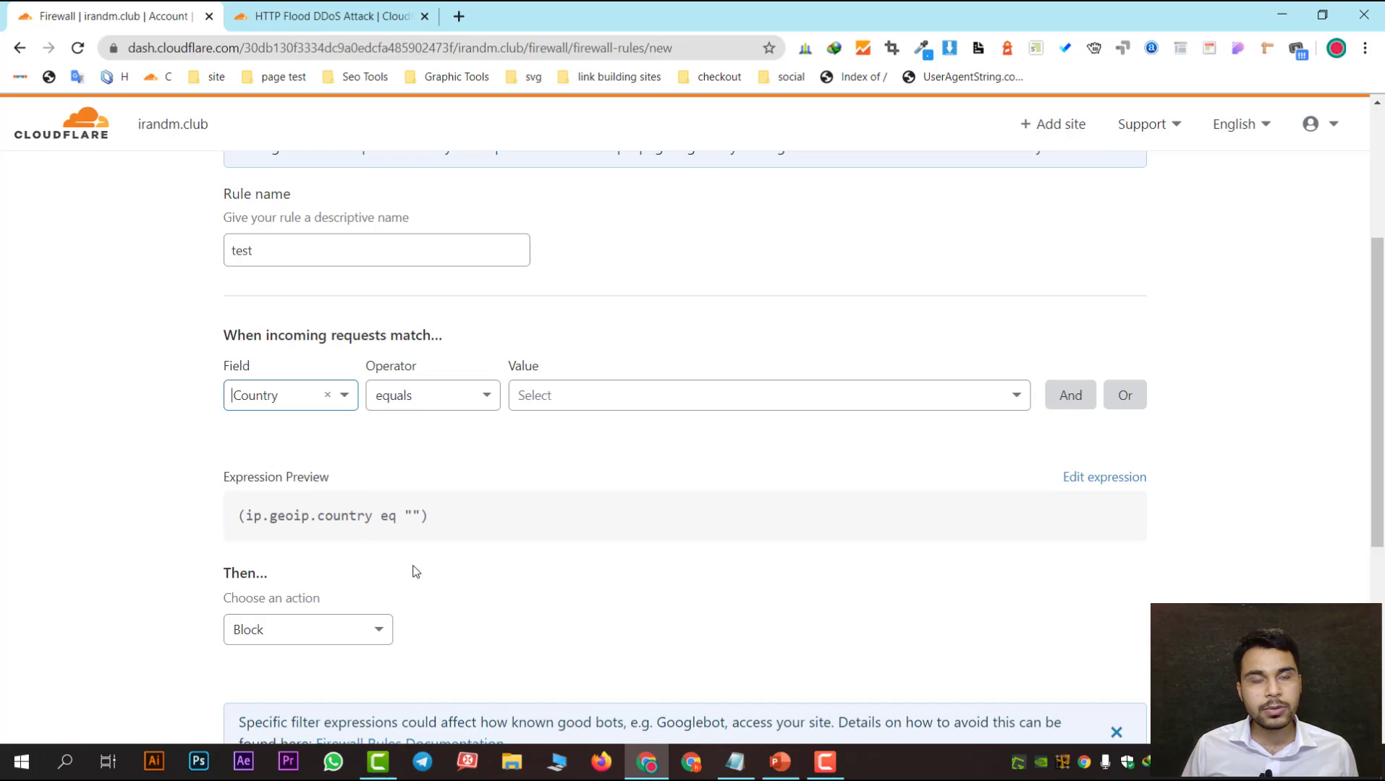
pyautogui.click(384, 407)
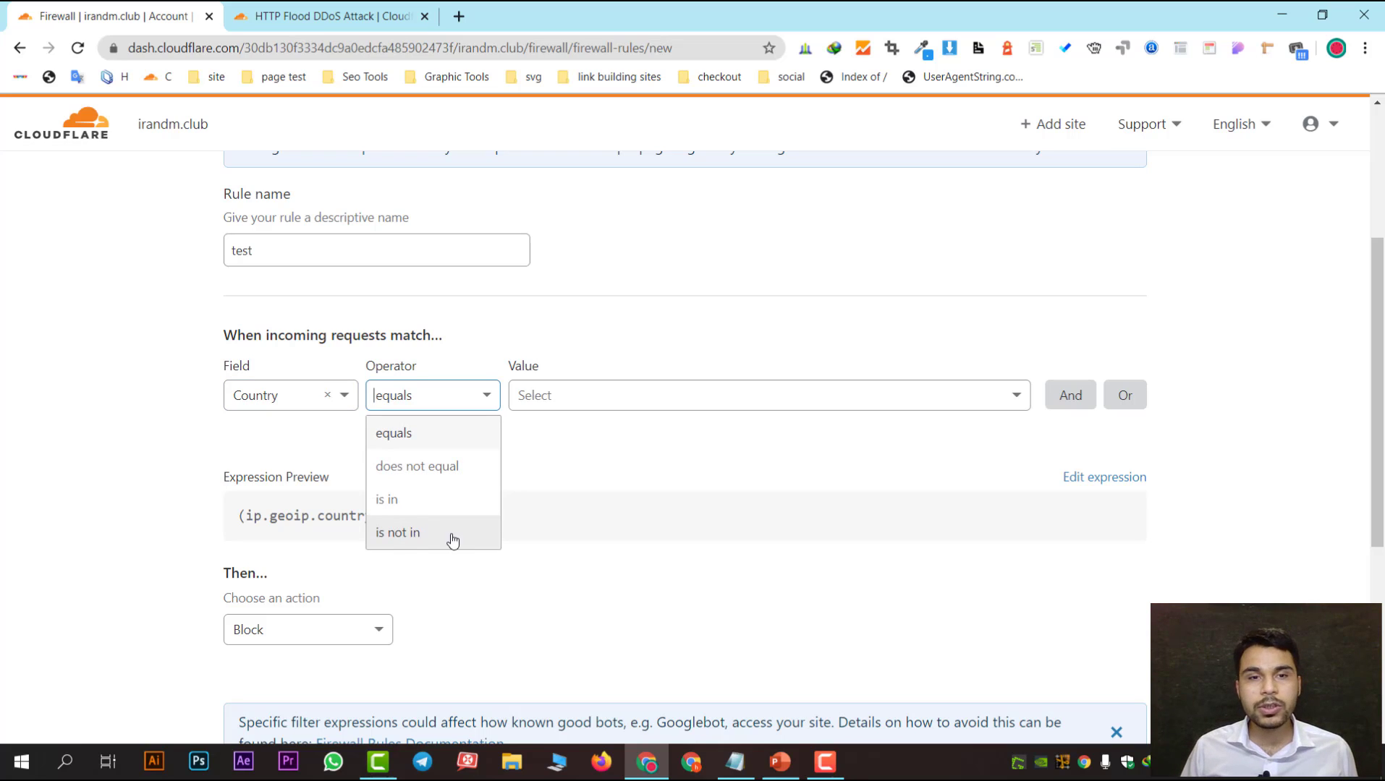
pyautogui.click(476, 360)
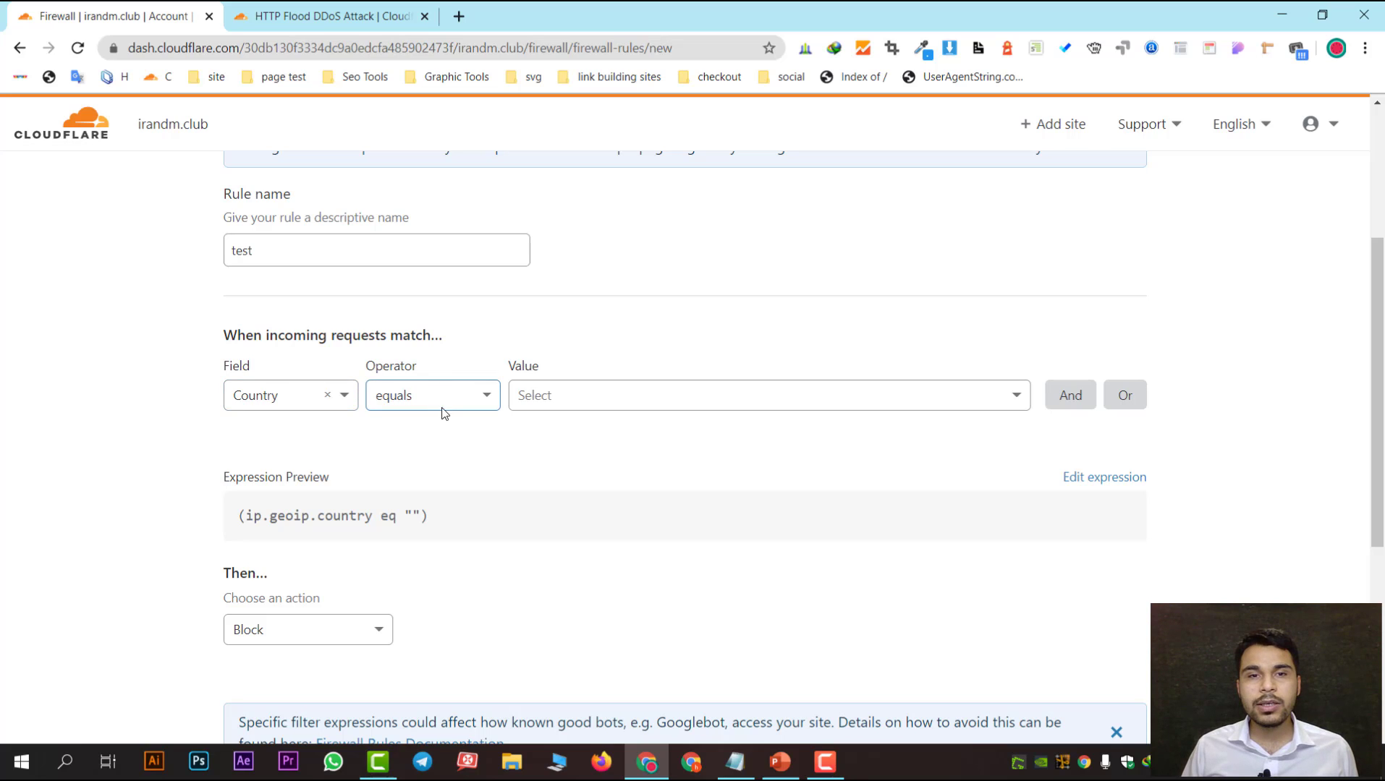
# Step: Choose Iran as the first condition's country value, and clear that selection
pyautogui.click(586, 397)
pyautogui.scroll(-3, 669, 467)
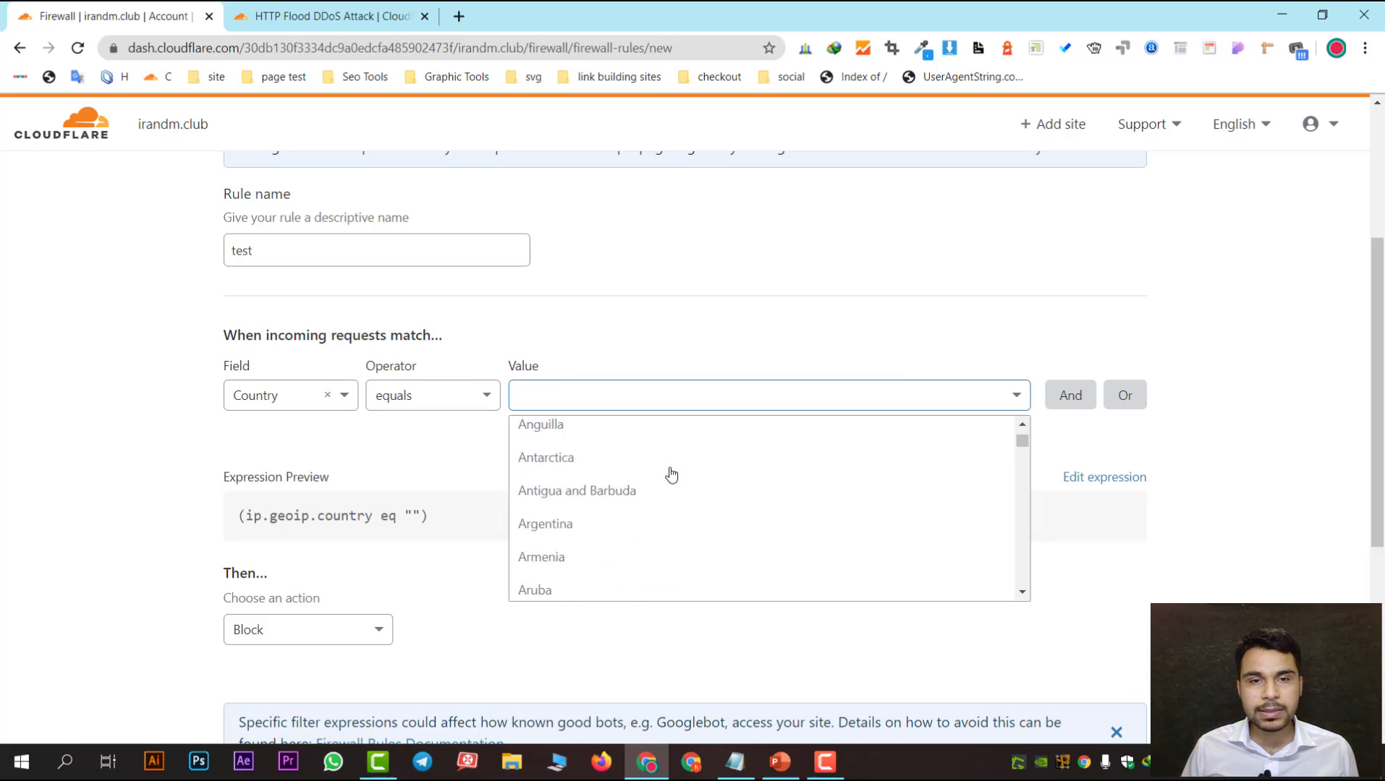
pyautogui.scroll(-5, 670, 474)
pyautogui.write('ira')
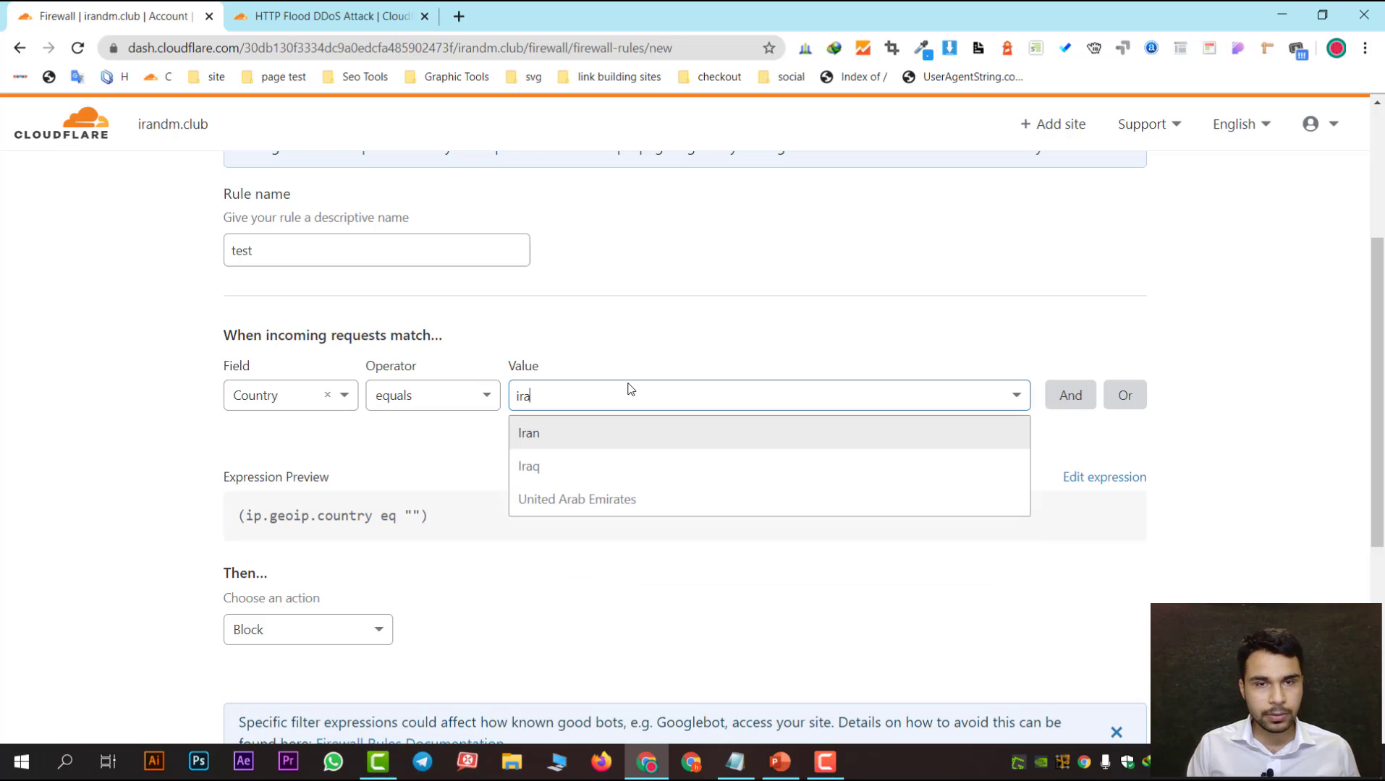
pyautogui.write('n')
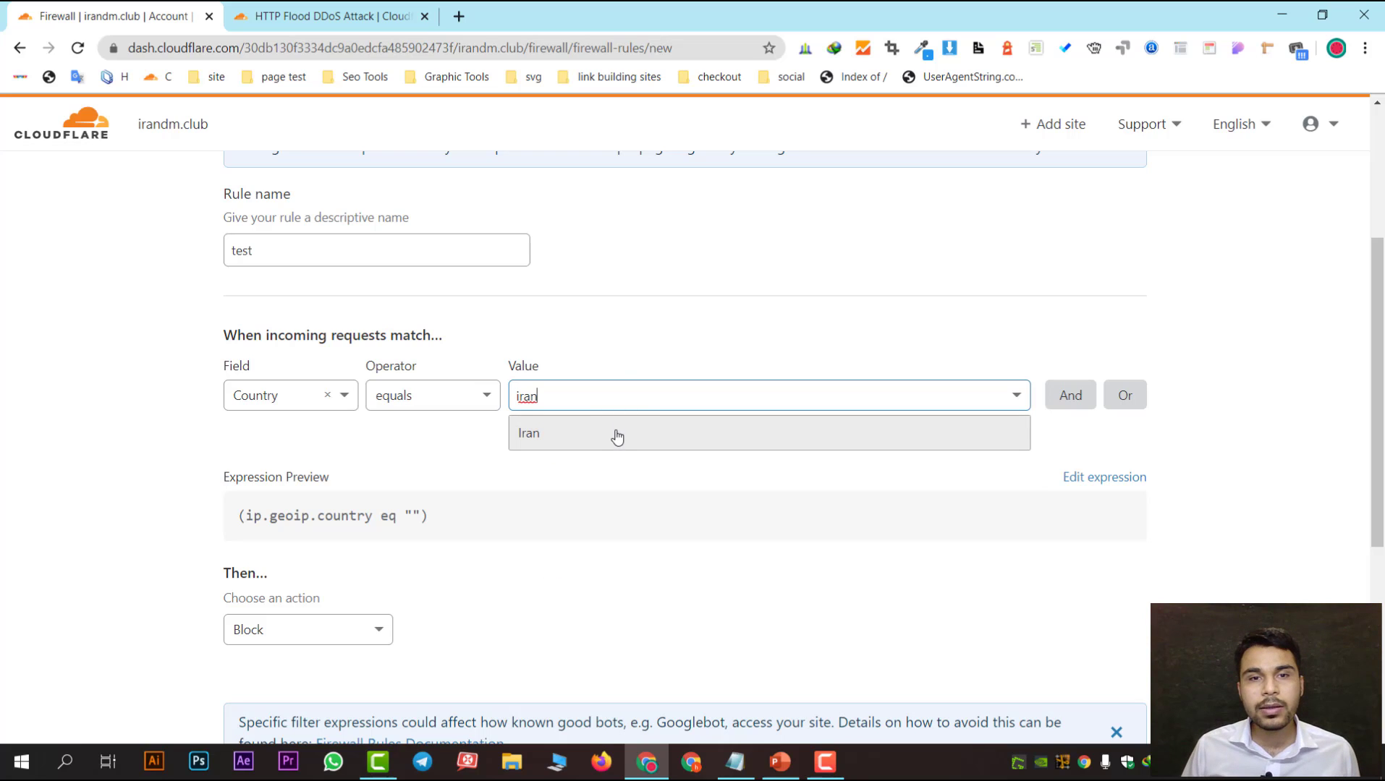
pyautogui.click(616, 435)
pyautogui.click(999, 395)
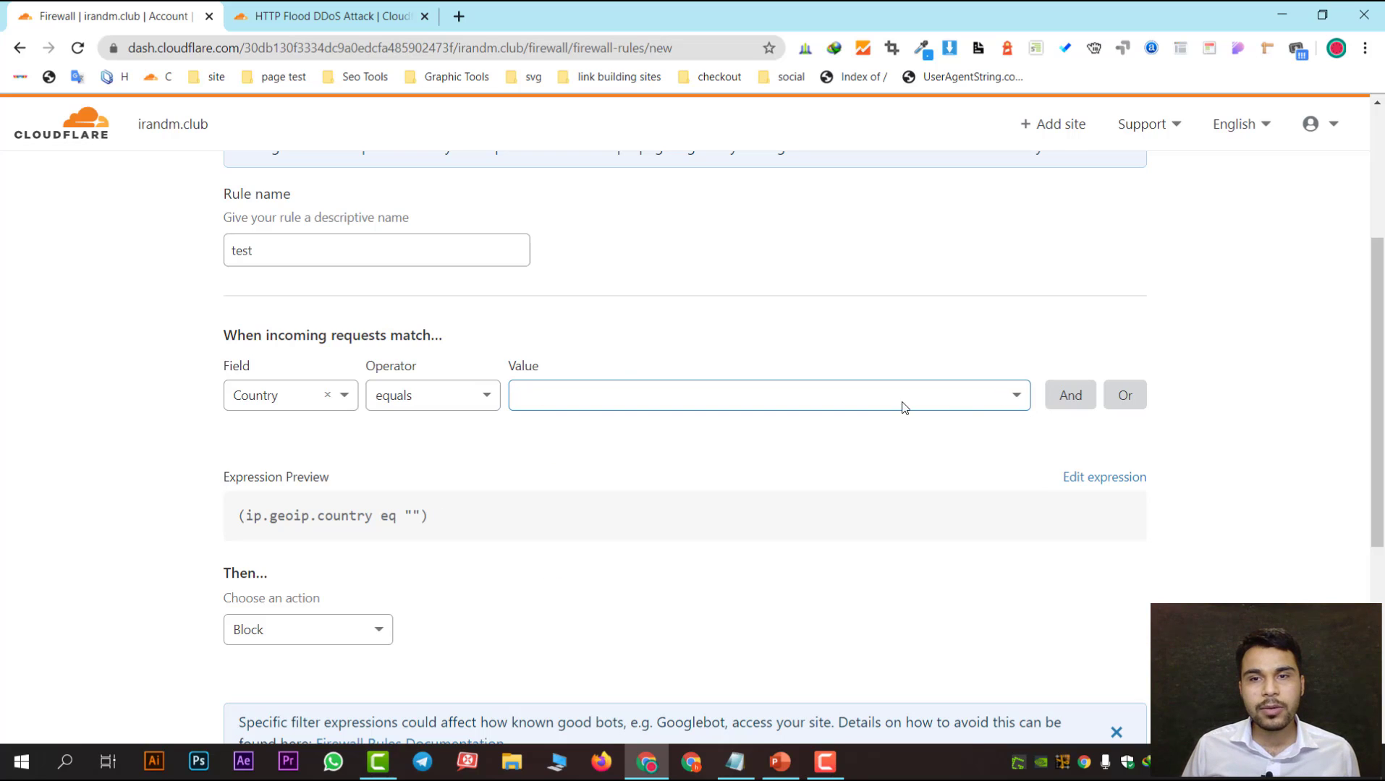
# Step: Browse the country list and set the first condition's value to Iran
pyautogui.click(905, 407)
pyautogui.scroll(-20, 749, 493)
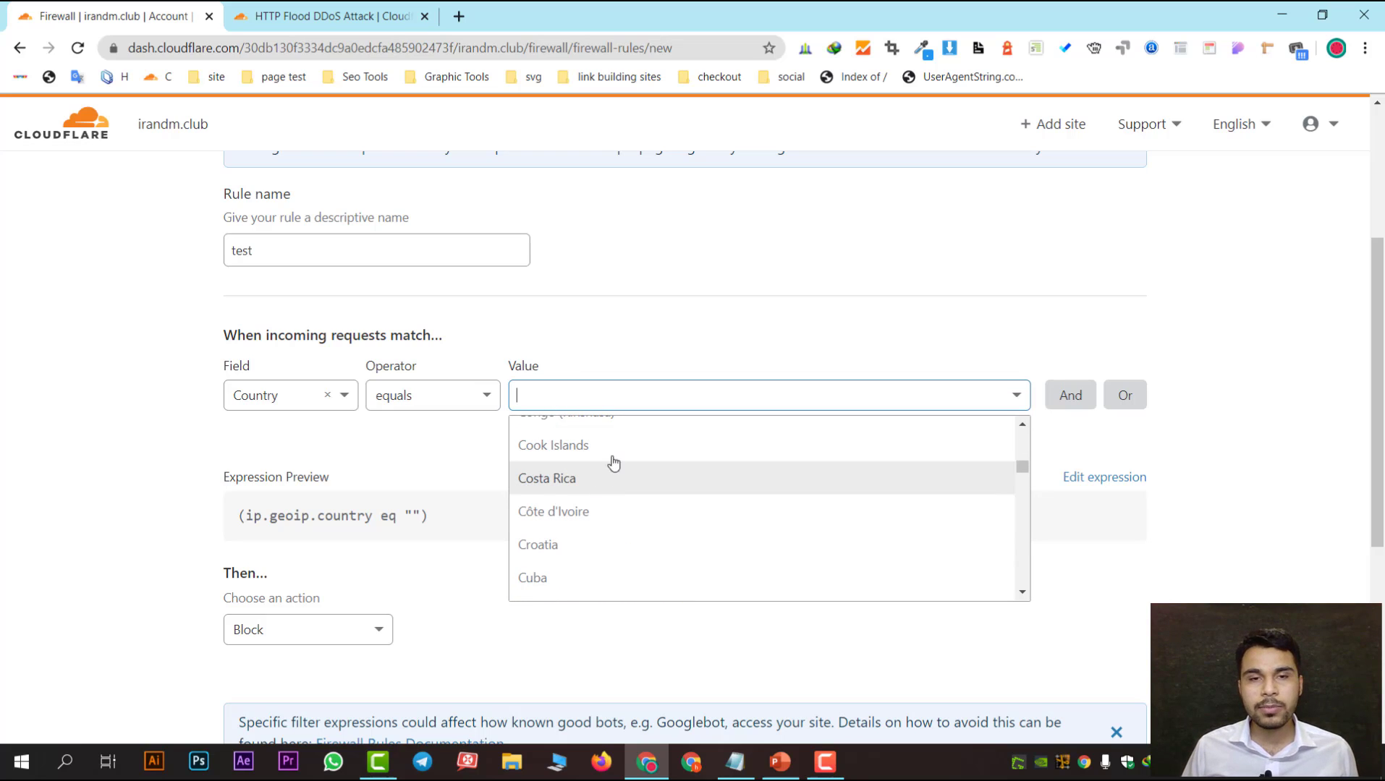
pyautogui.scroll(3, 626, 522)
pyautogui.scroll(15, 627, 522)
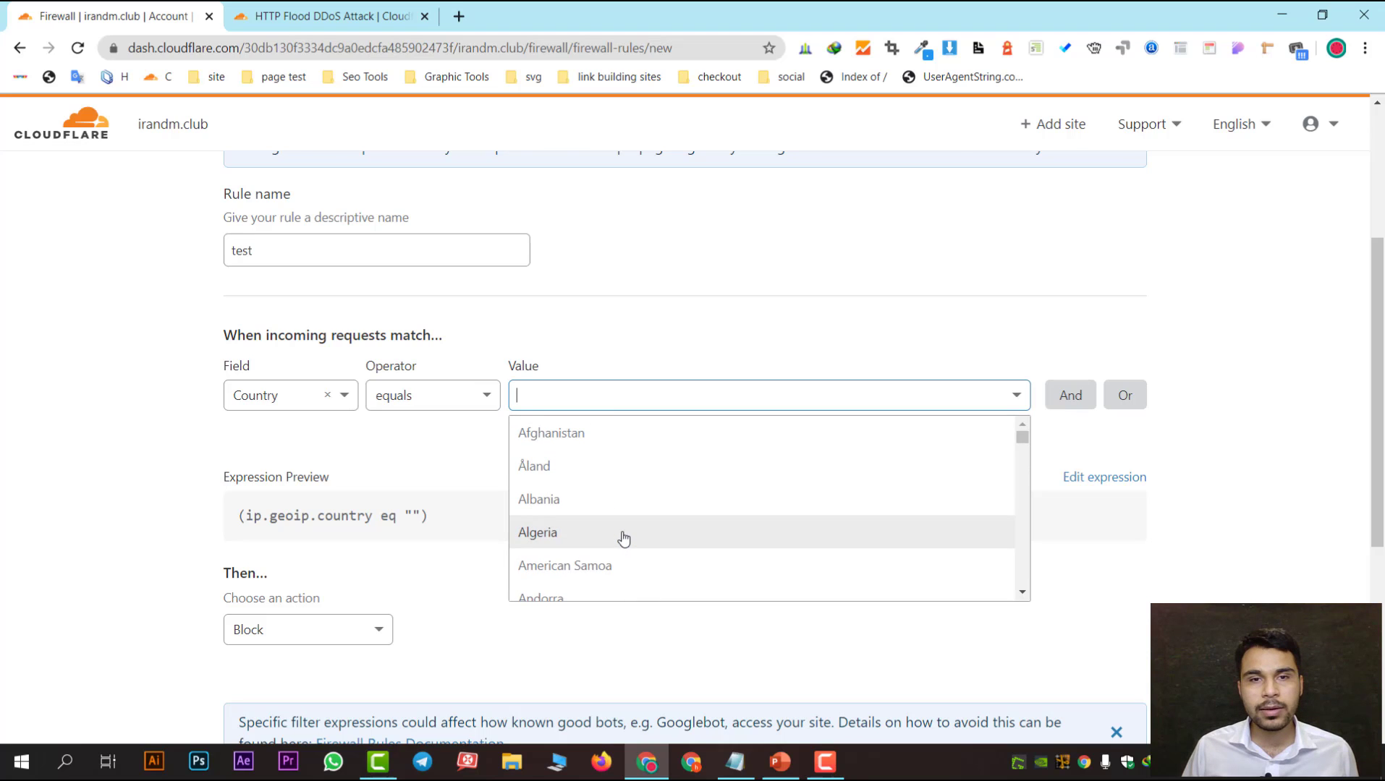
pyautogui.scroll(4, 622, 542)
pyautogui.scroll(-5, 622, 623)
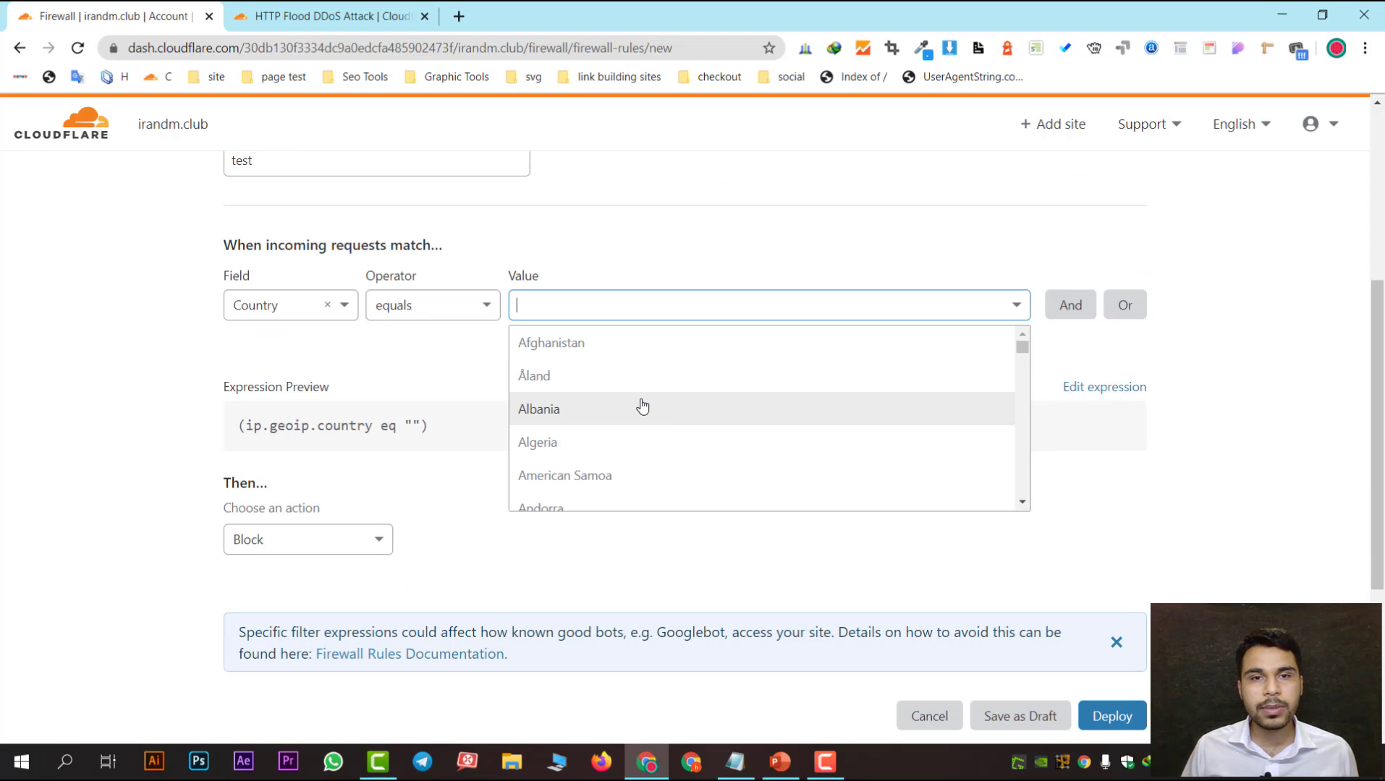
pyautogui.write('ira')
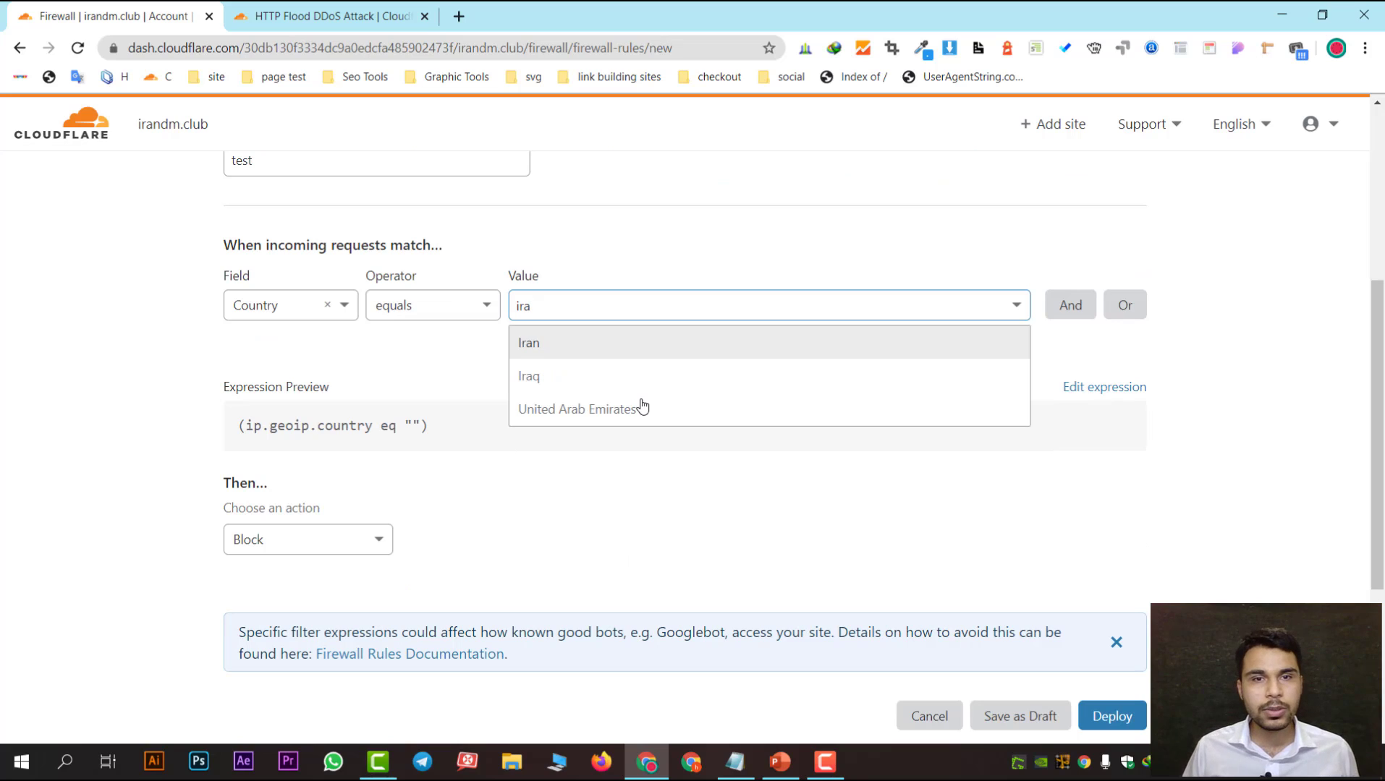
pyautogui.click(572, 340)
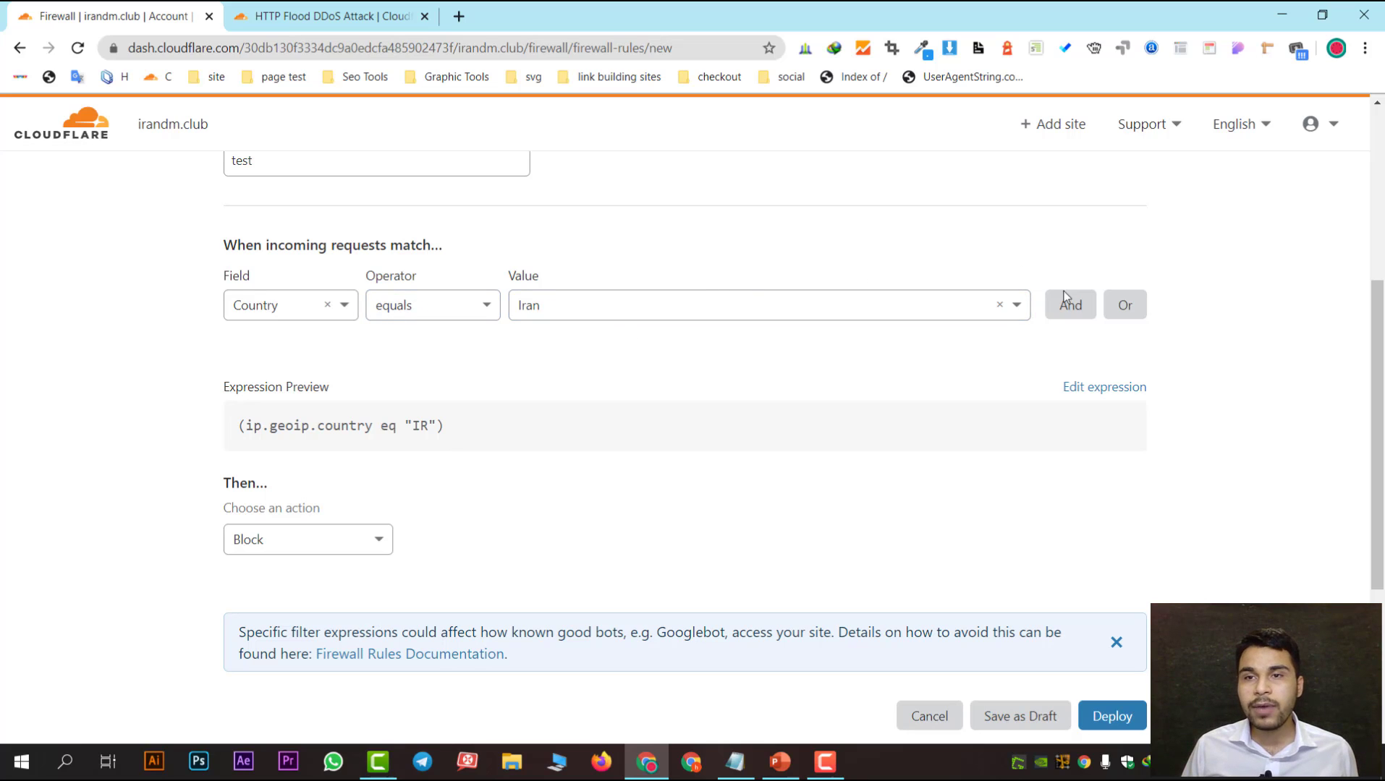
# Step: Add a second condition joined with And: Country equals Australia
pyautogui.click(1071, 310)
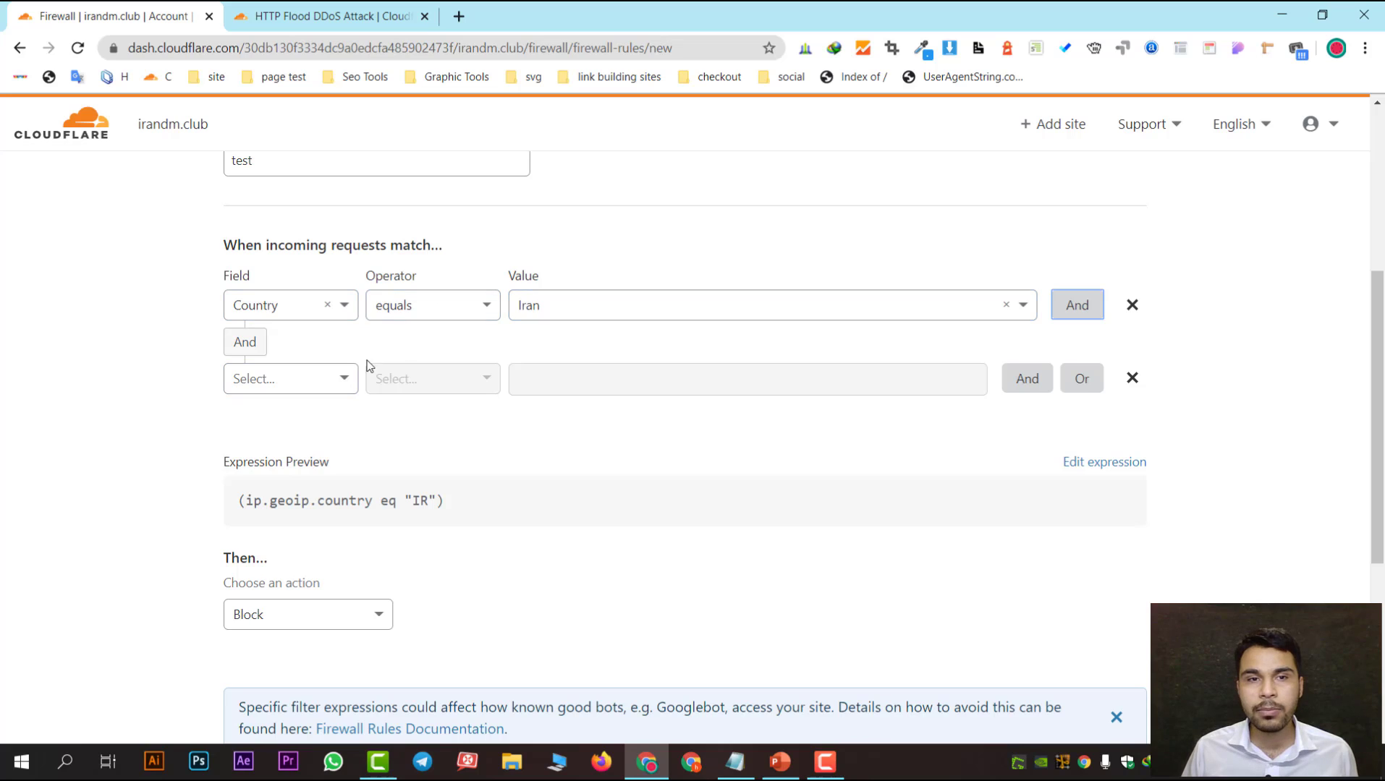
pyautogui.click(335, 389)
pyautogui.click(289, 483)
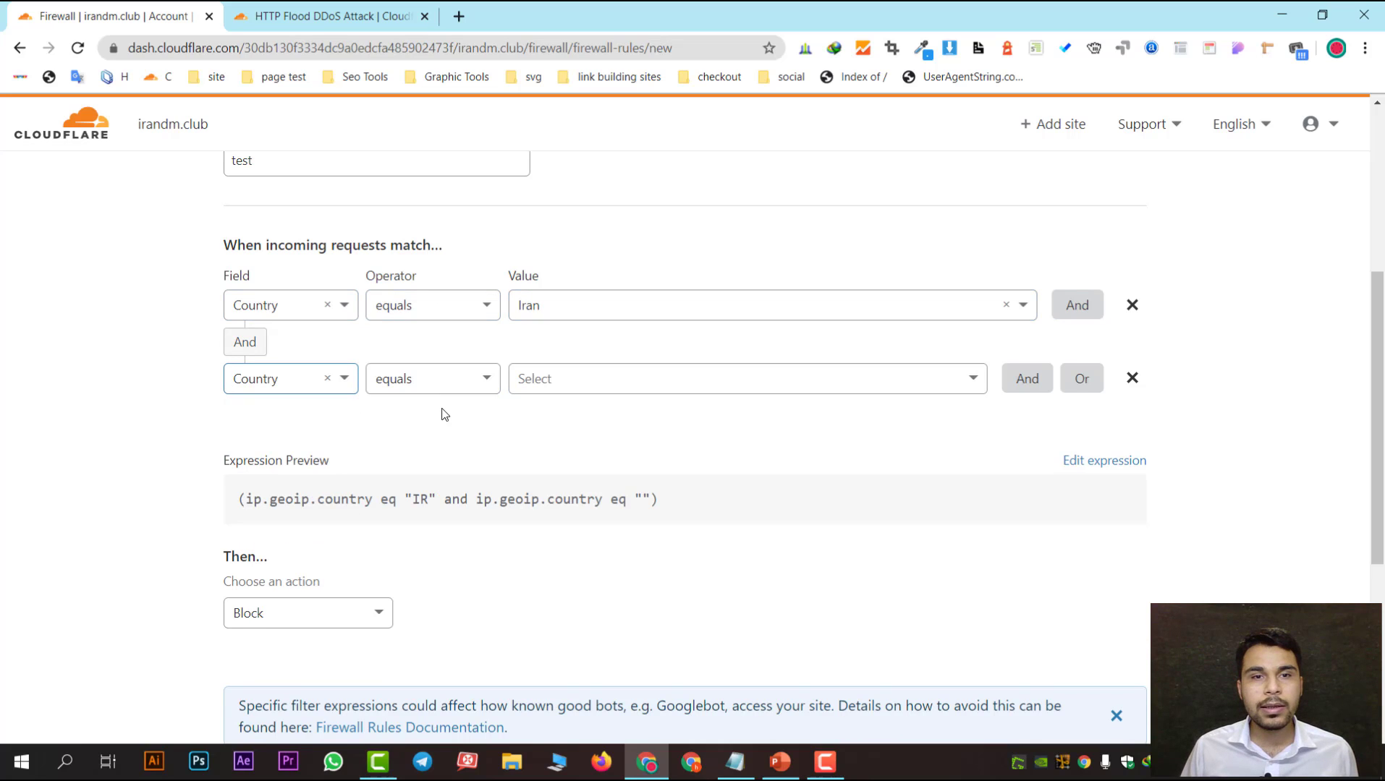
pyautogui.click(443, 389)
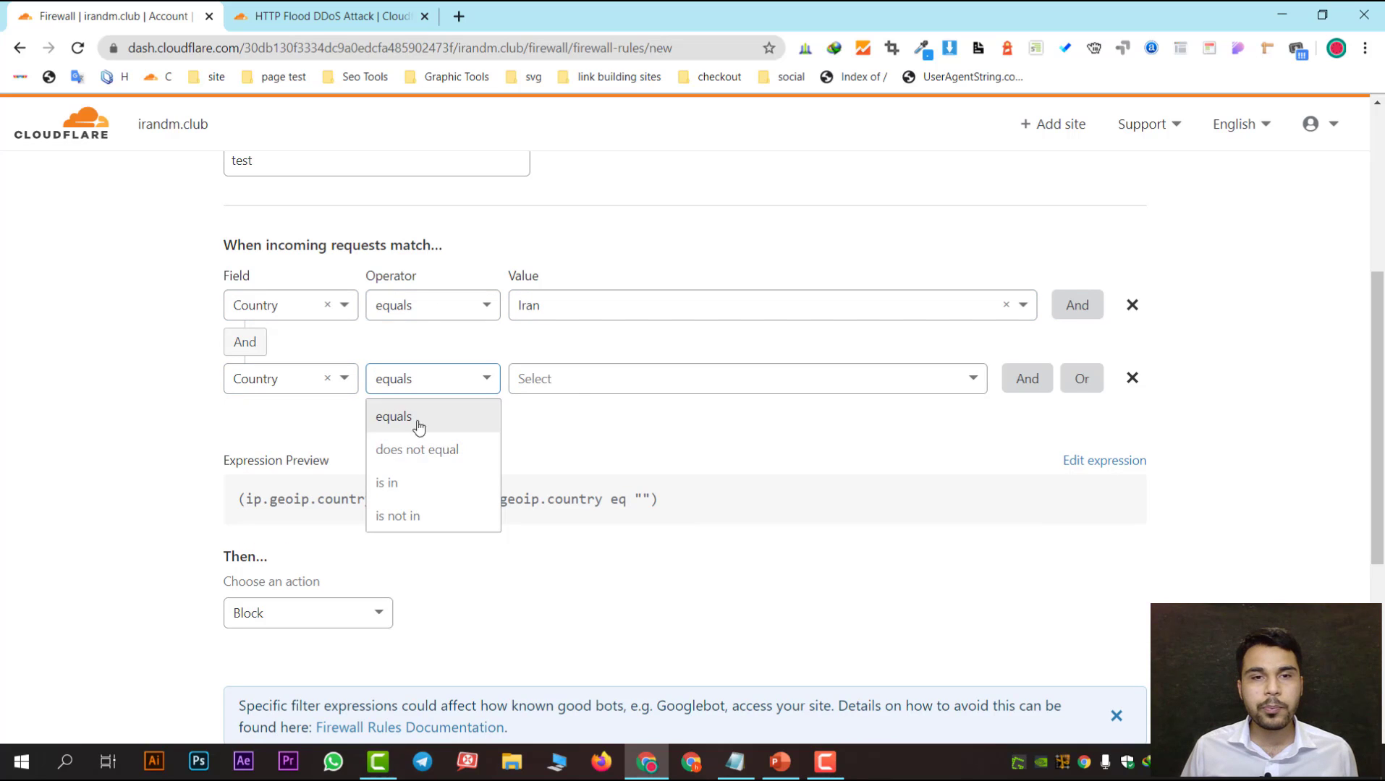
pyautogui.click(379, 423)
pyautogui.click(571, 384)
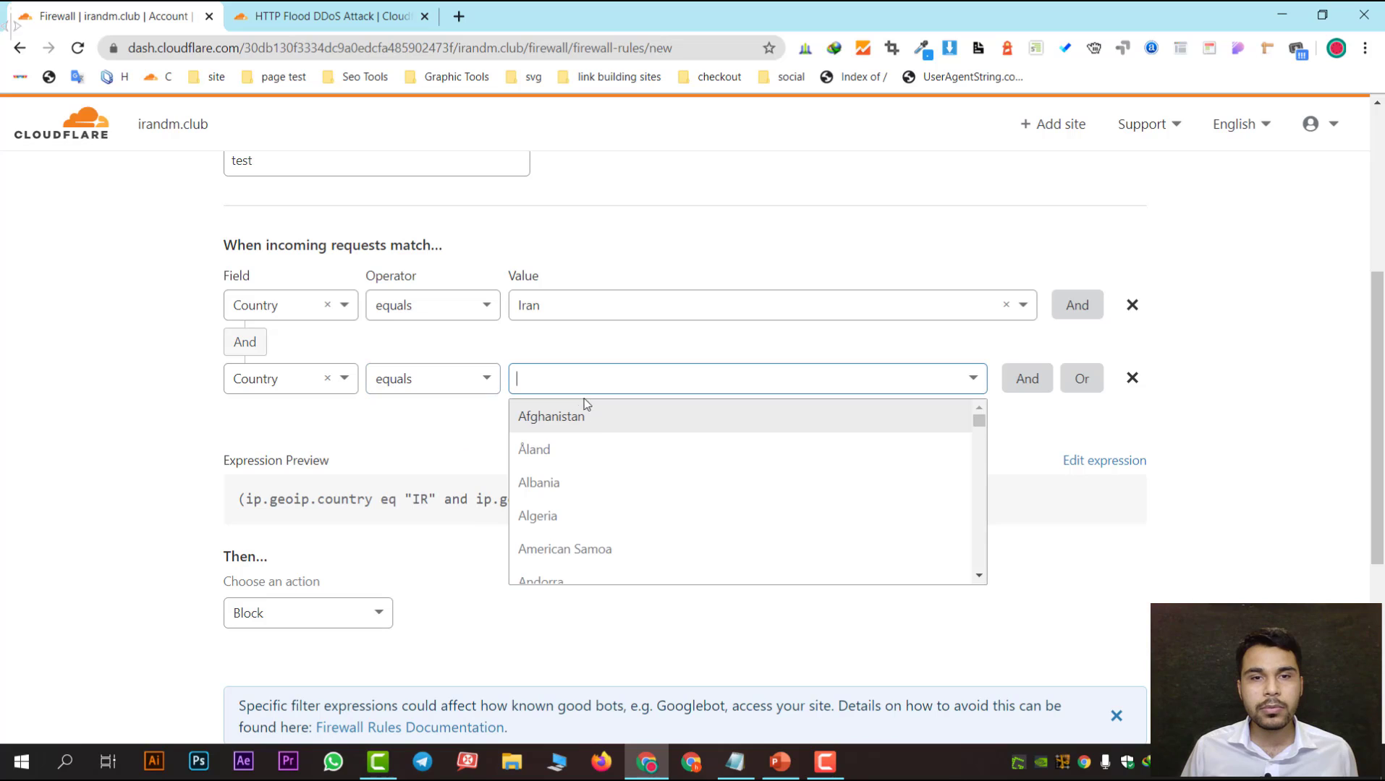
pyautogui.scroll(-5, 610, 486)
pyautogui.click(605, 496)
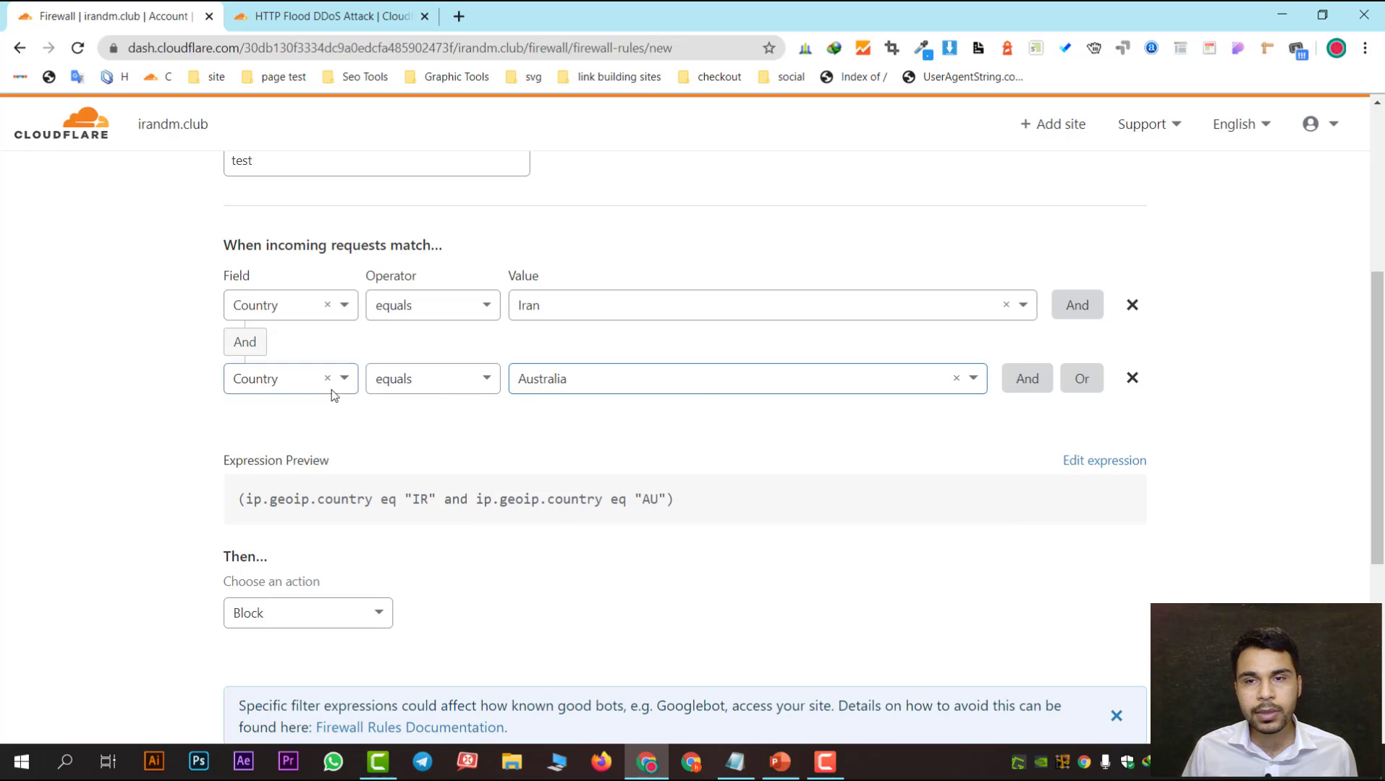
# Step: Add a third condition joined with And, using the field Cookie and the operator equals
pyautogui.click(1027, 381)
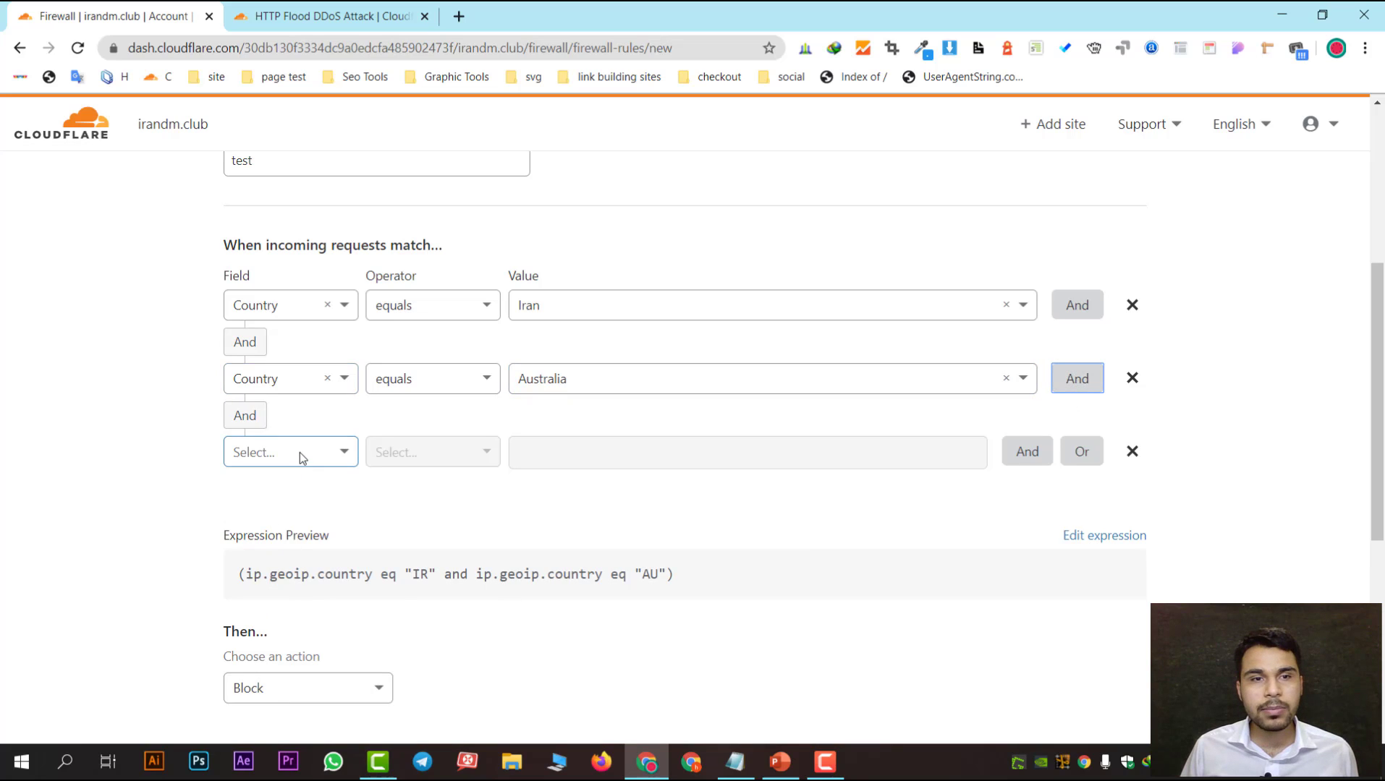
pyautogui.click(275, 450)
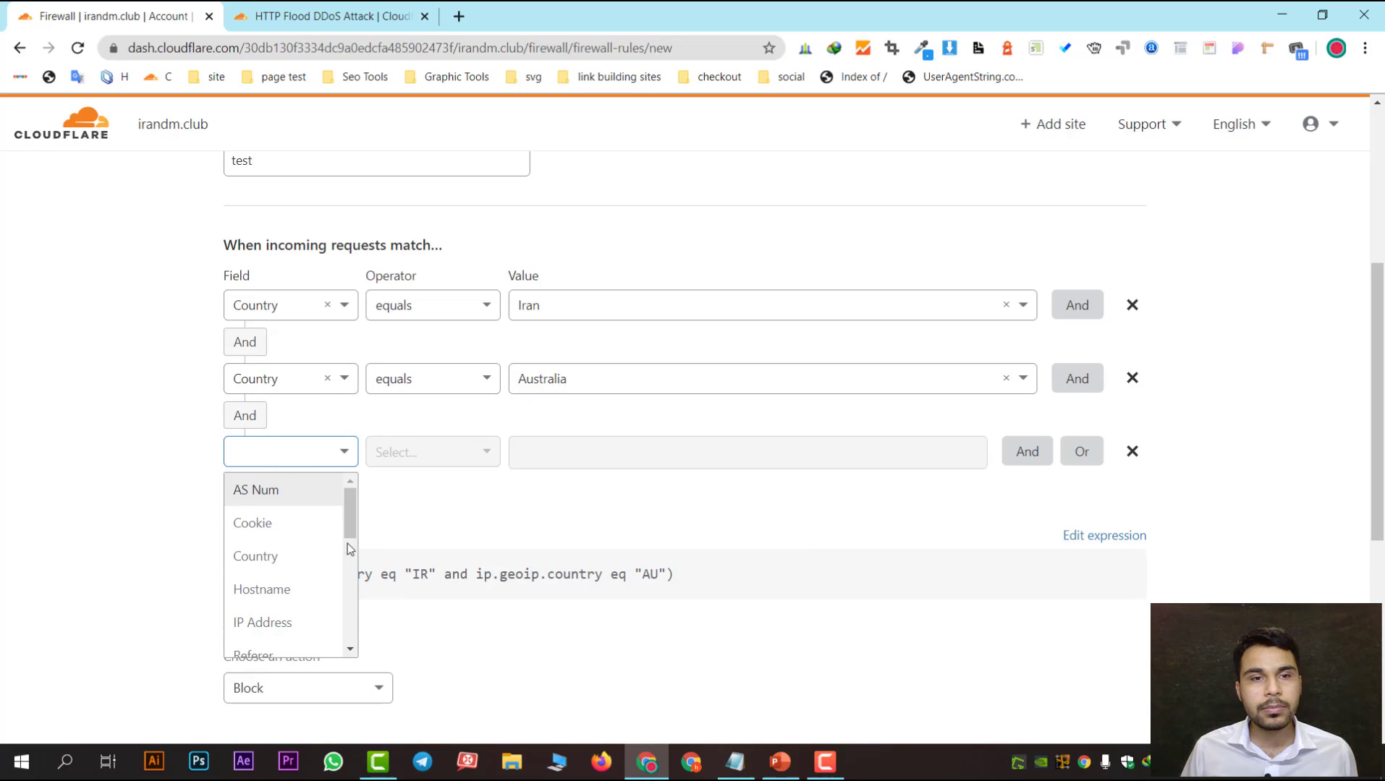
pyautogui.scroll(-1, 307, 495)
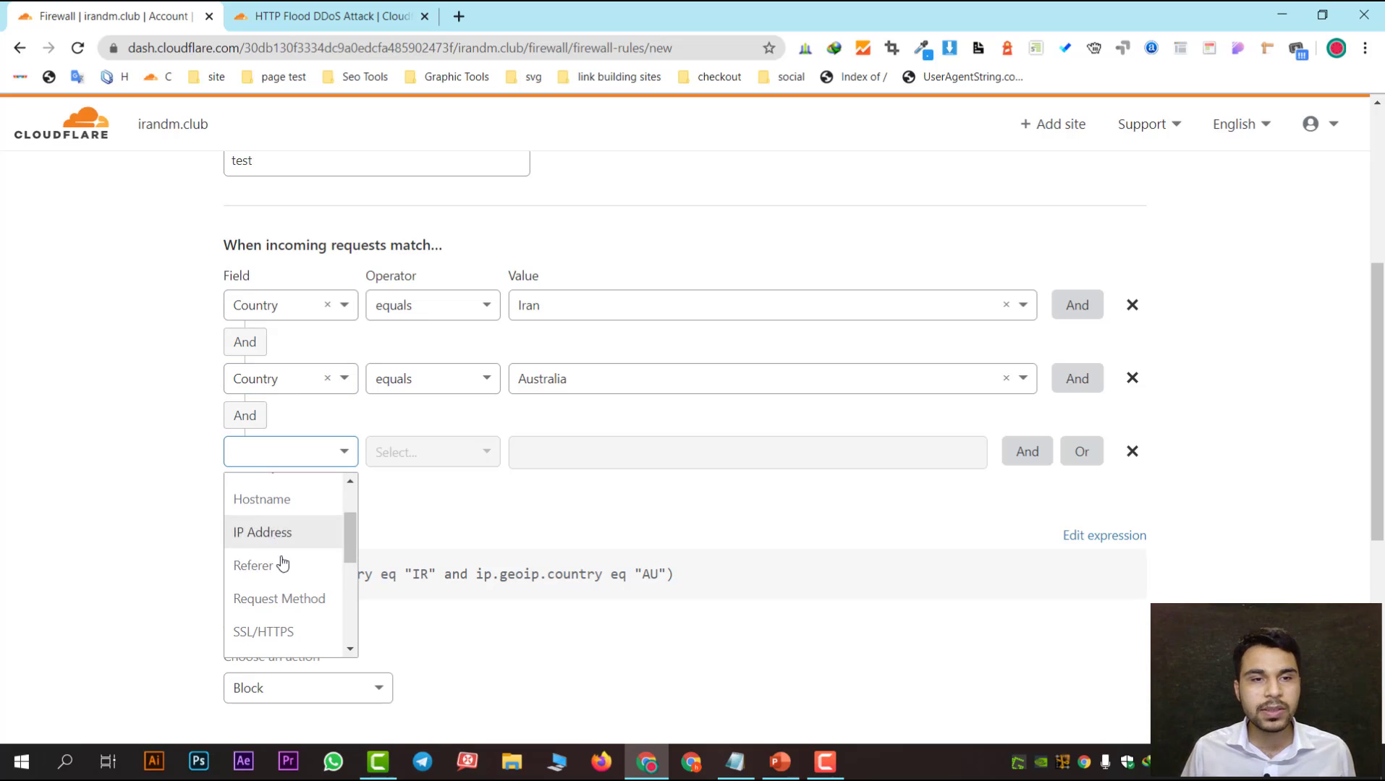
pyautogui.scroll(1, 326, 579)
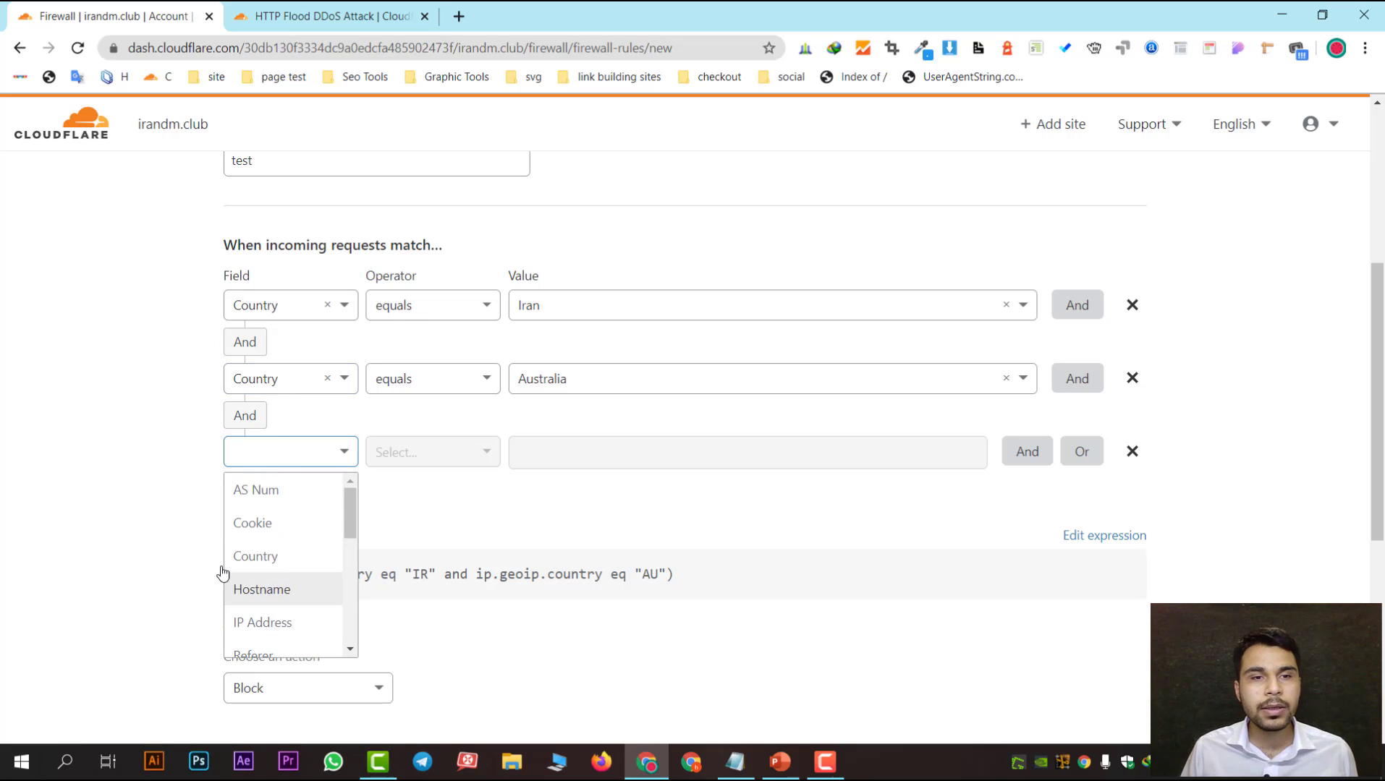
pyautogui.click(325, 532)
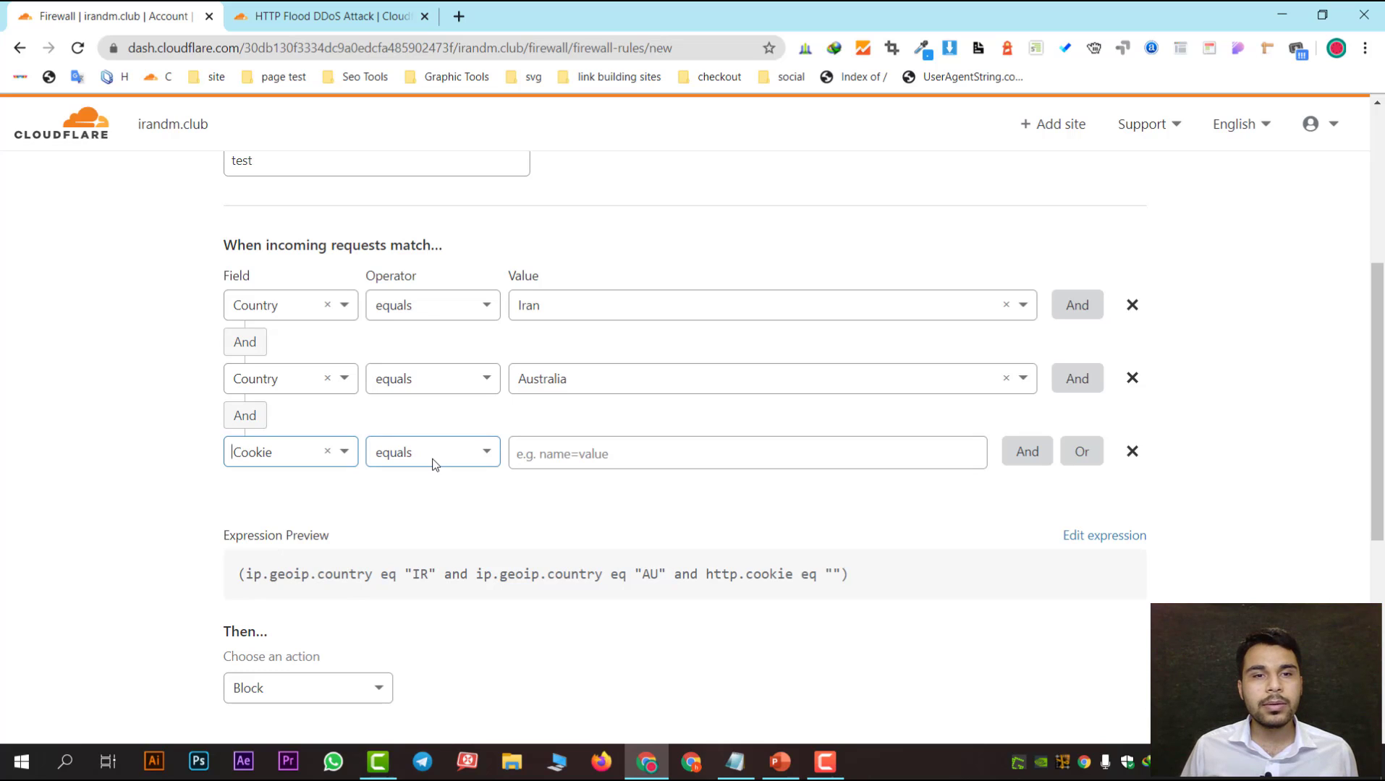
pyautogui.click(394, 454)
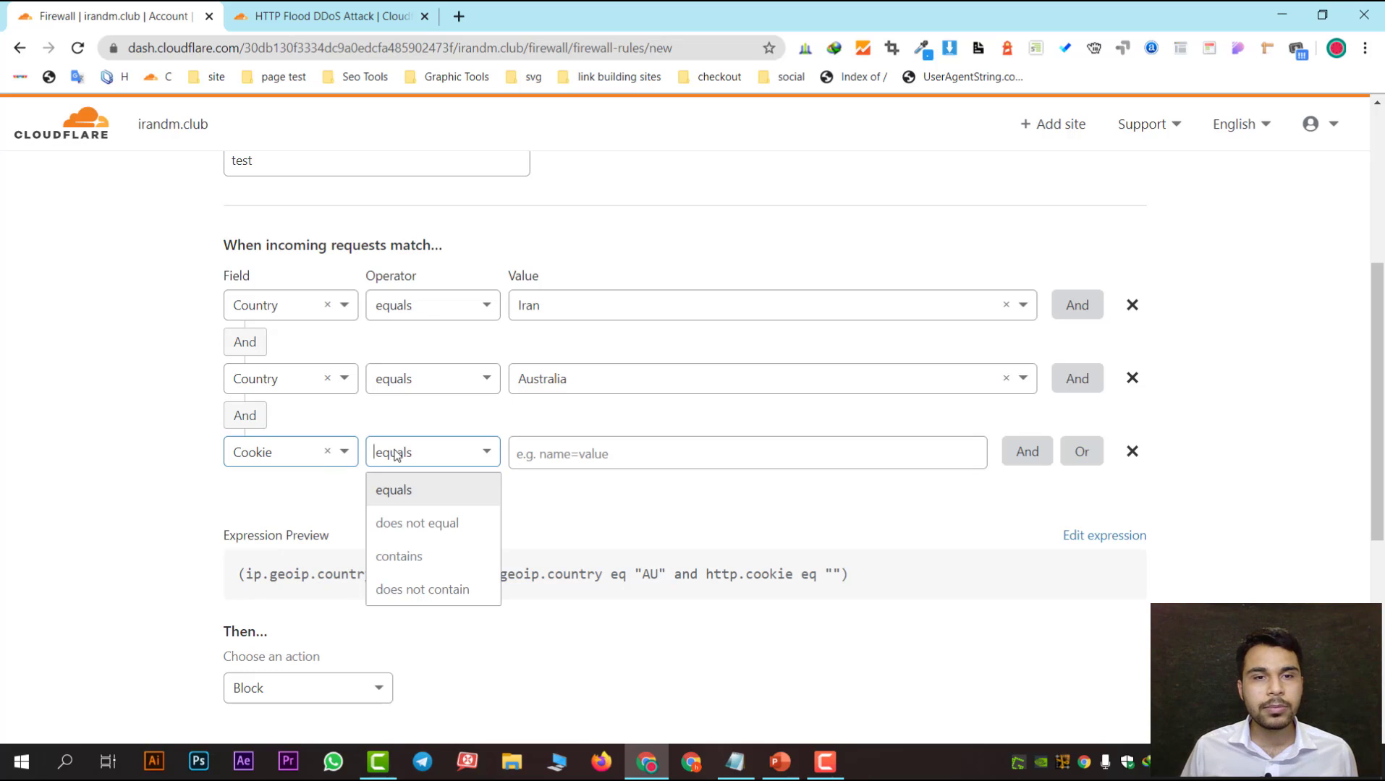
pyautogui.click(432, 485)
pyautogui.click(644, 456)
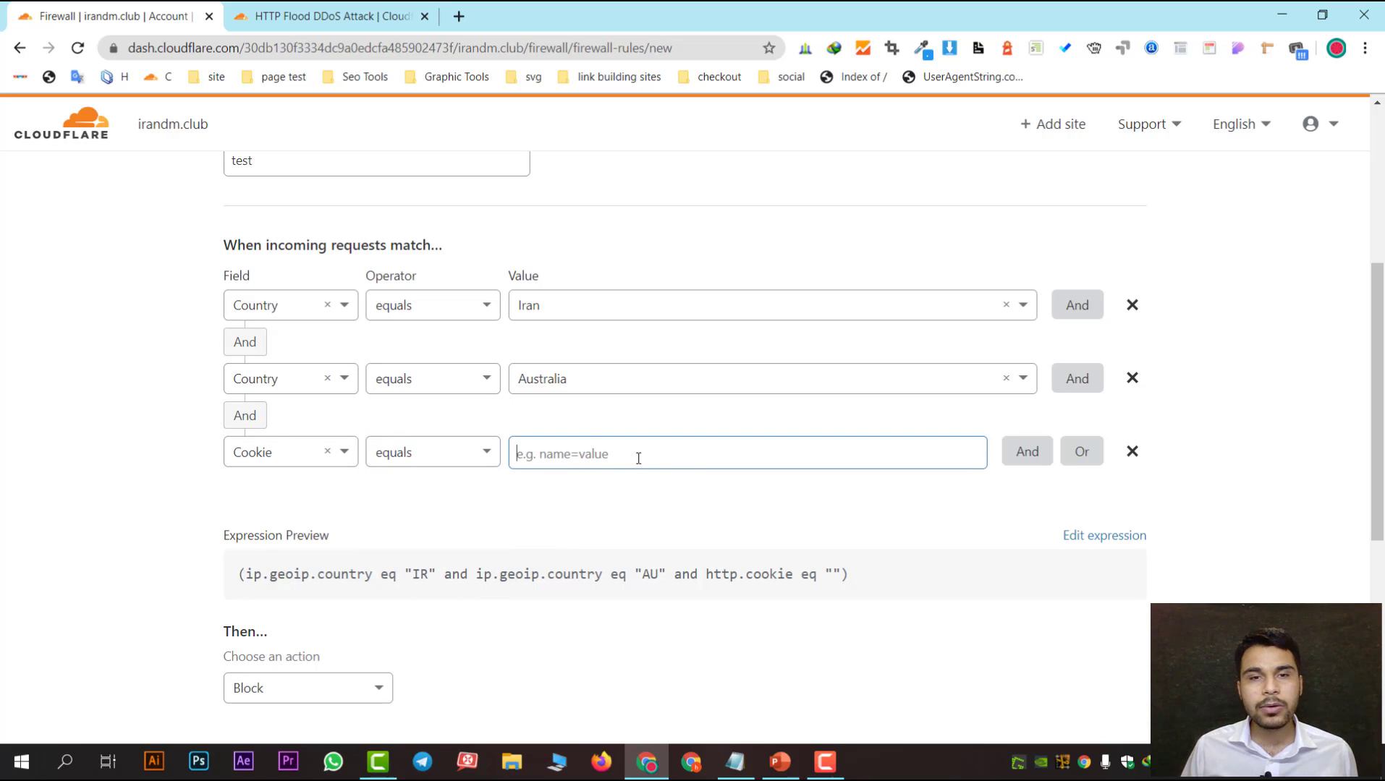
# Step: Review the available fields and change the third condition's field to Referer
pyautogui.click(303, 457)
pyautogui.scroll(-1, 318, 581)
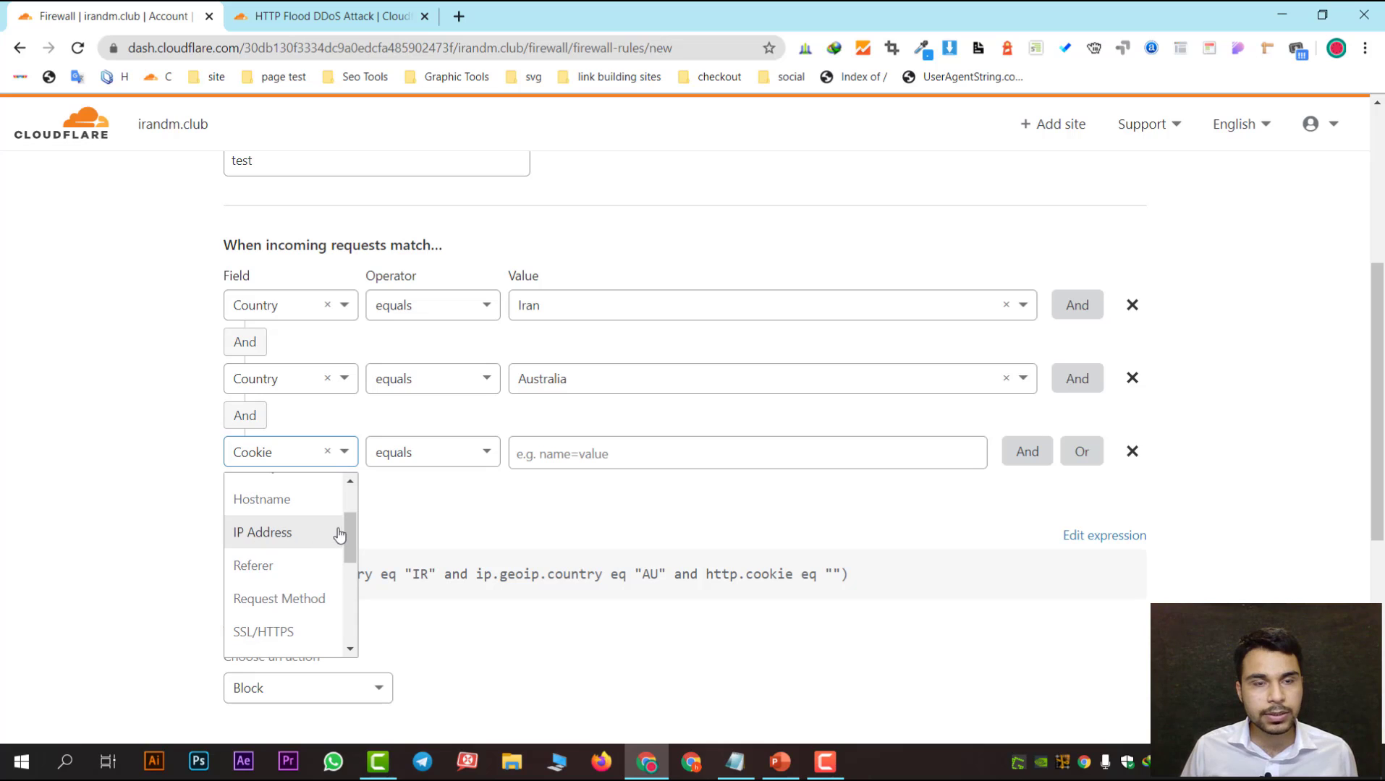
pyautogui.scroll(-3, 301, 539)
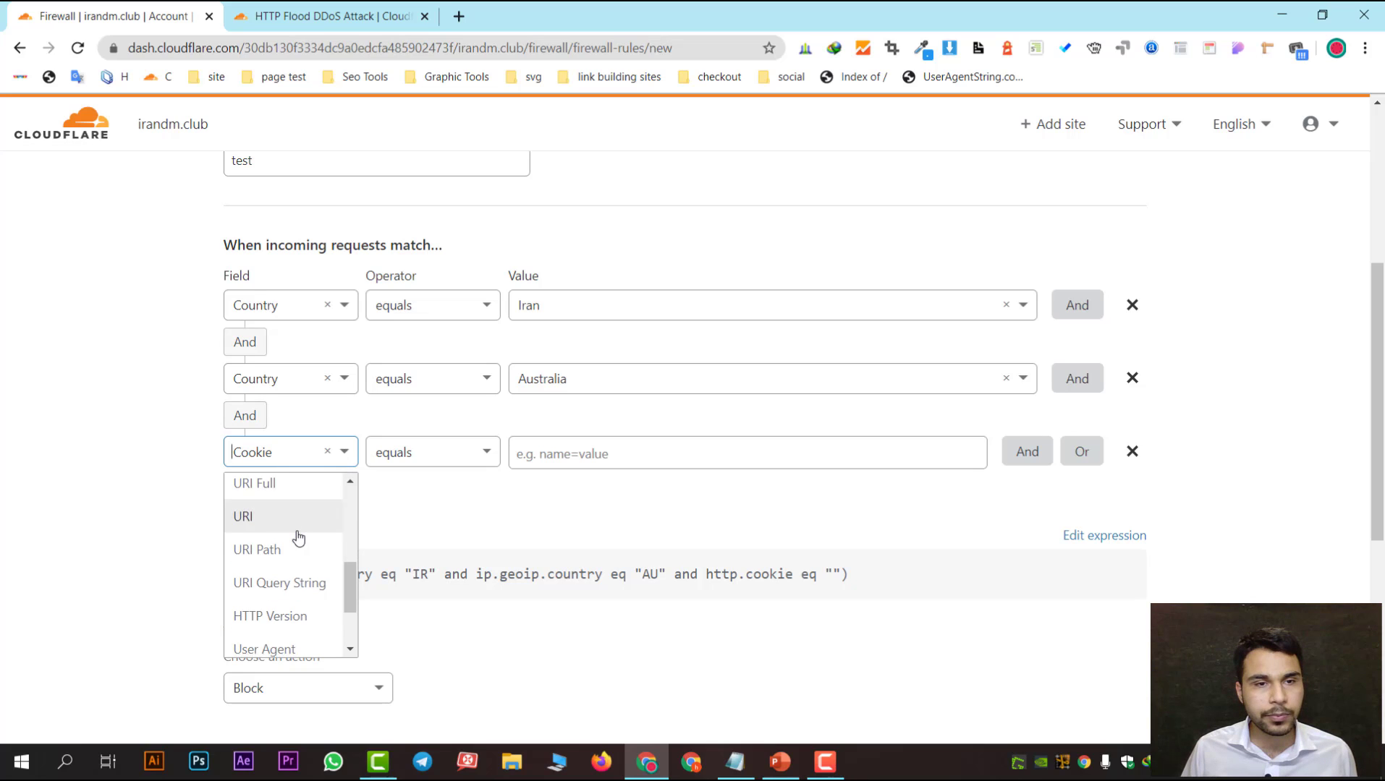
pyautogui.scroll(-2, 299, 538)
pyautogui.scroll(5, 302, 571)
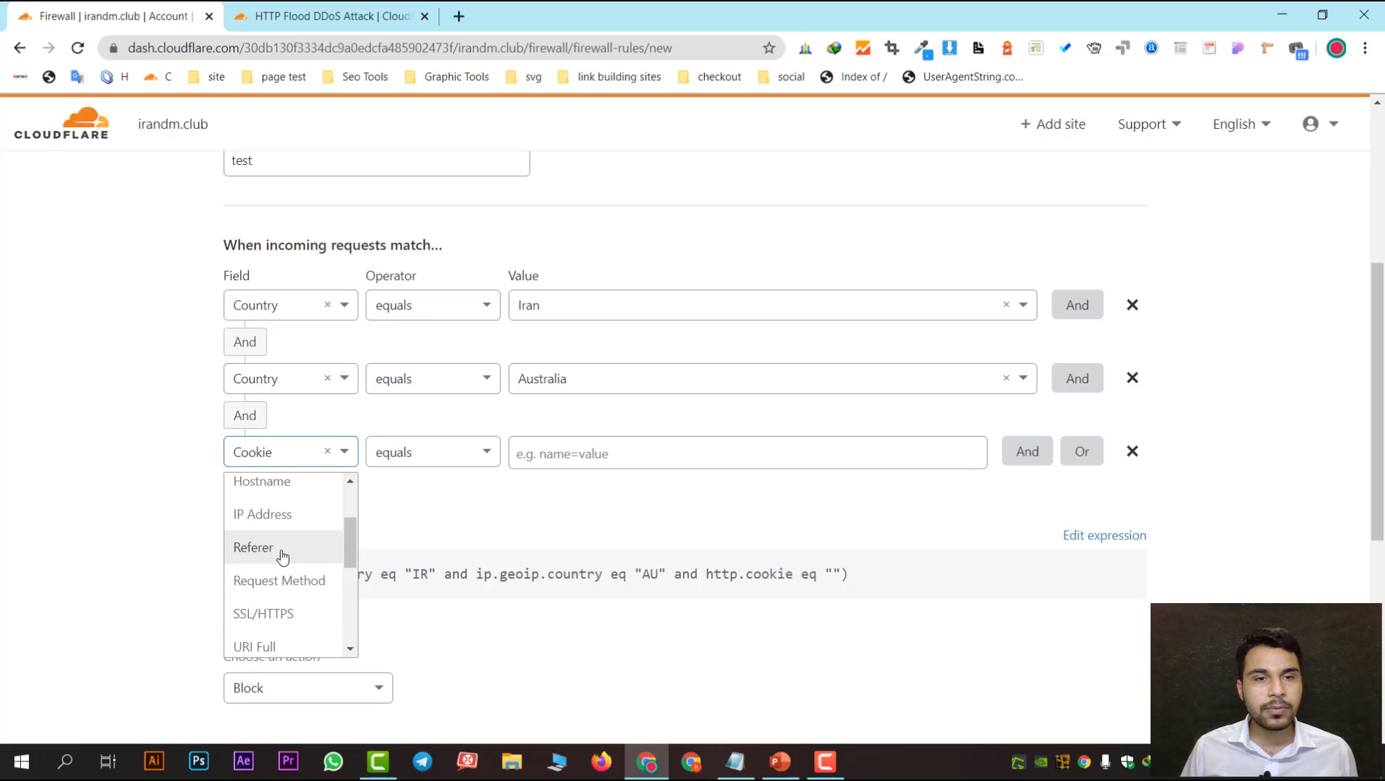
pyautogui.click(284, 554)
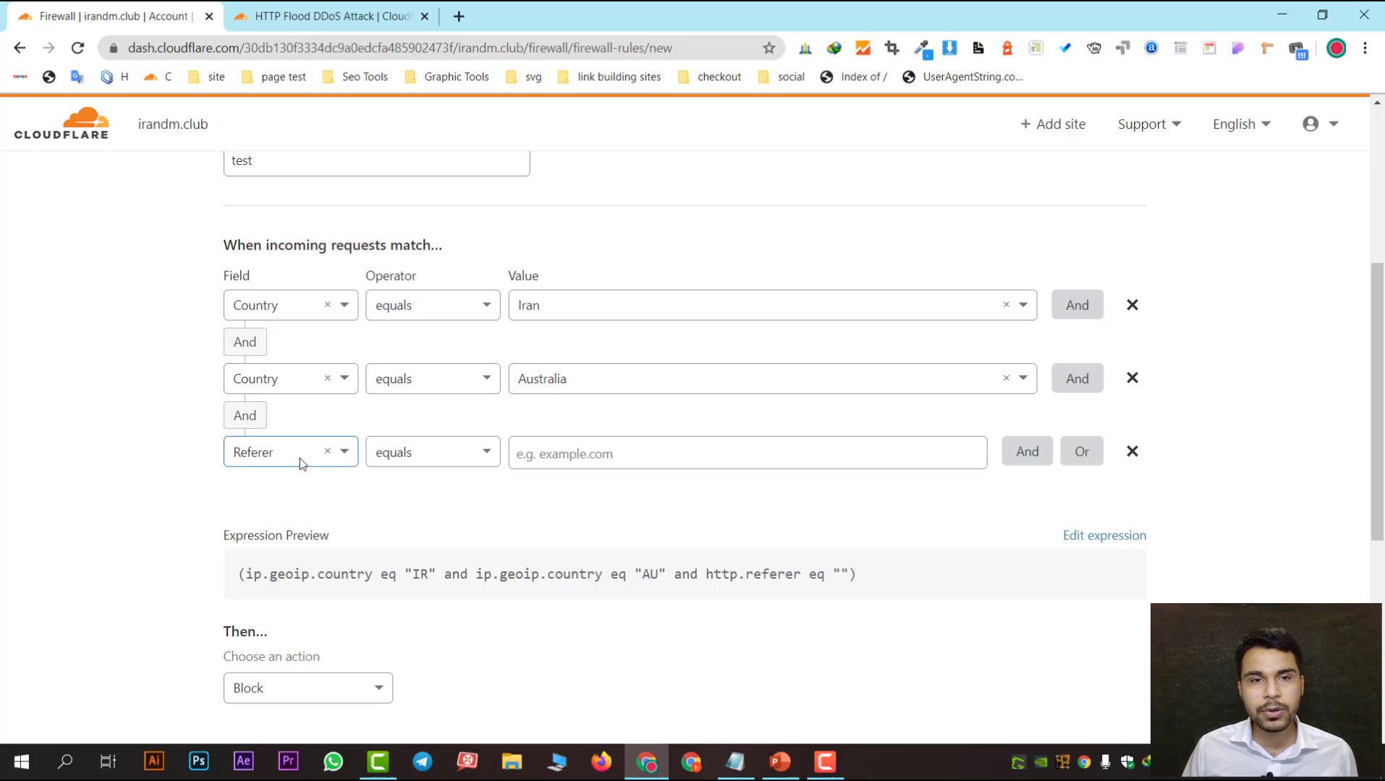
# Step: Keep the Referer condition's operator as equals and set its value to irandm.club
pyautogui.click(426, 457)
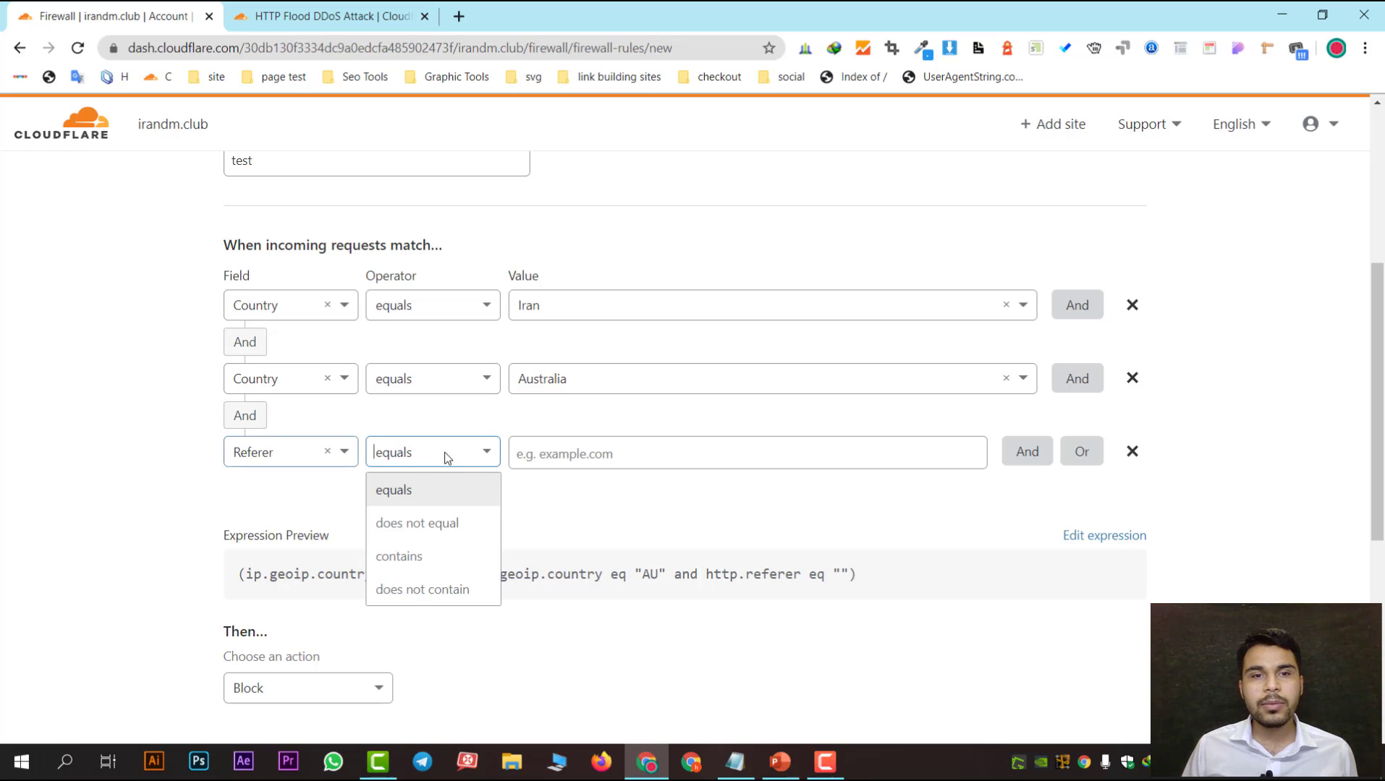
pyautogui.click(645, 451)
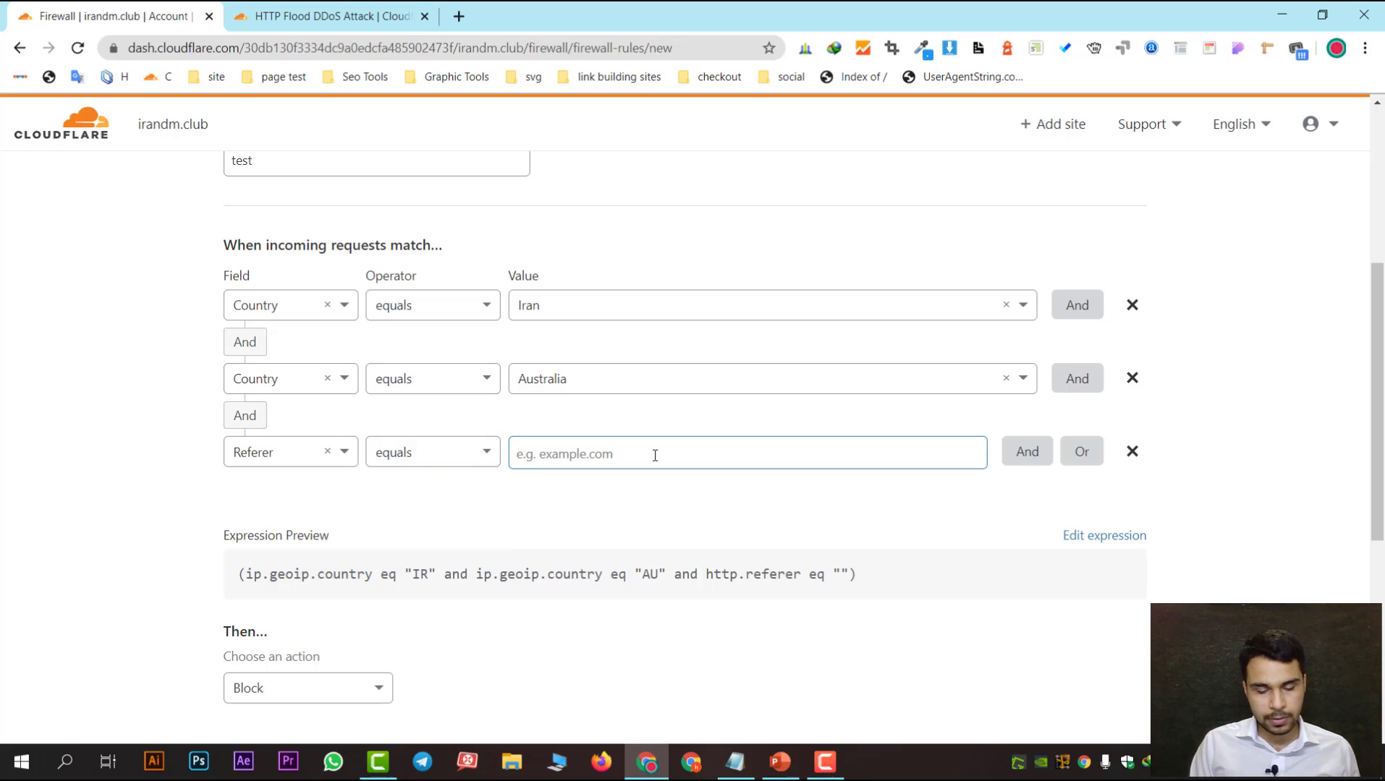
pyautogui.write('irandm')
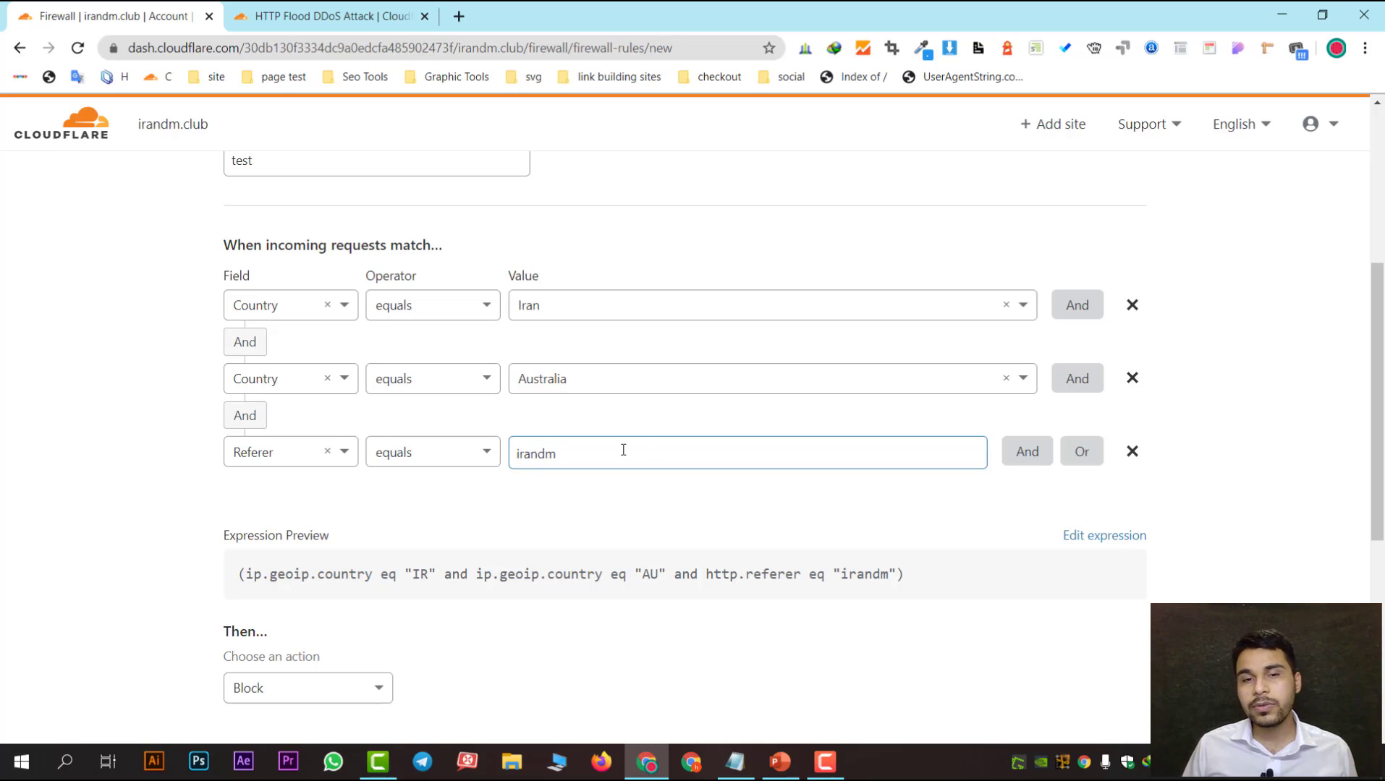
pyautogui.write('.club')
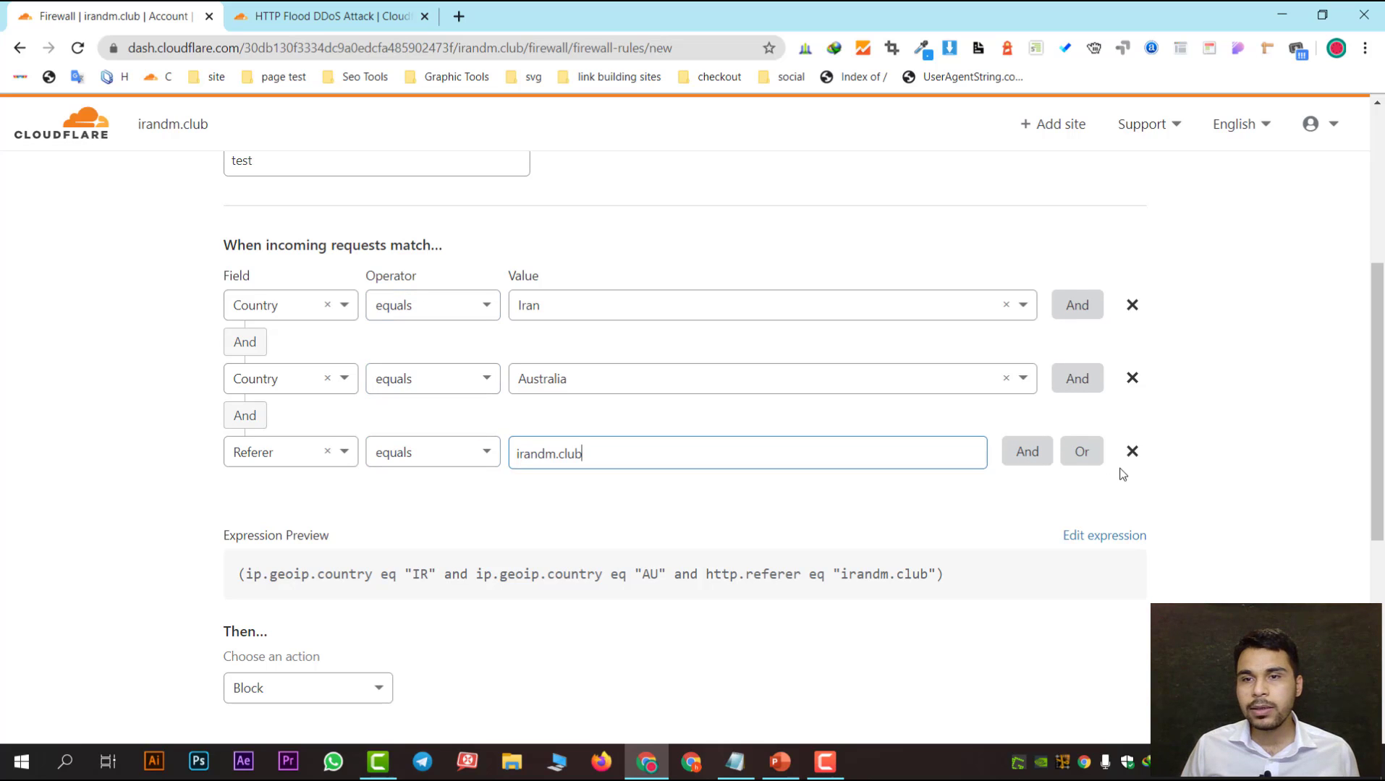
# Step: Add a condition joined with Or: IP Address equals 192.168.1.1
pyautogui.click(1081, 456)
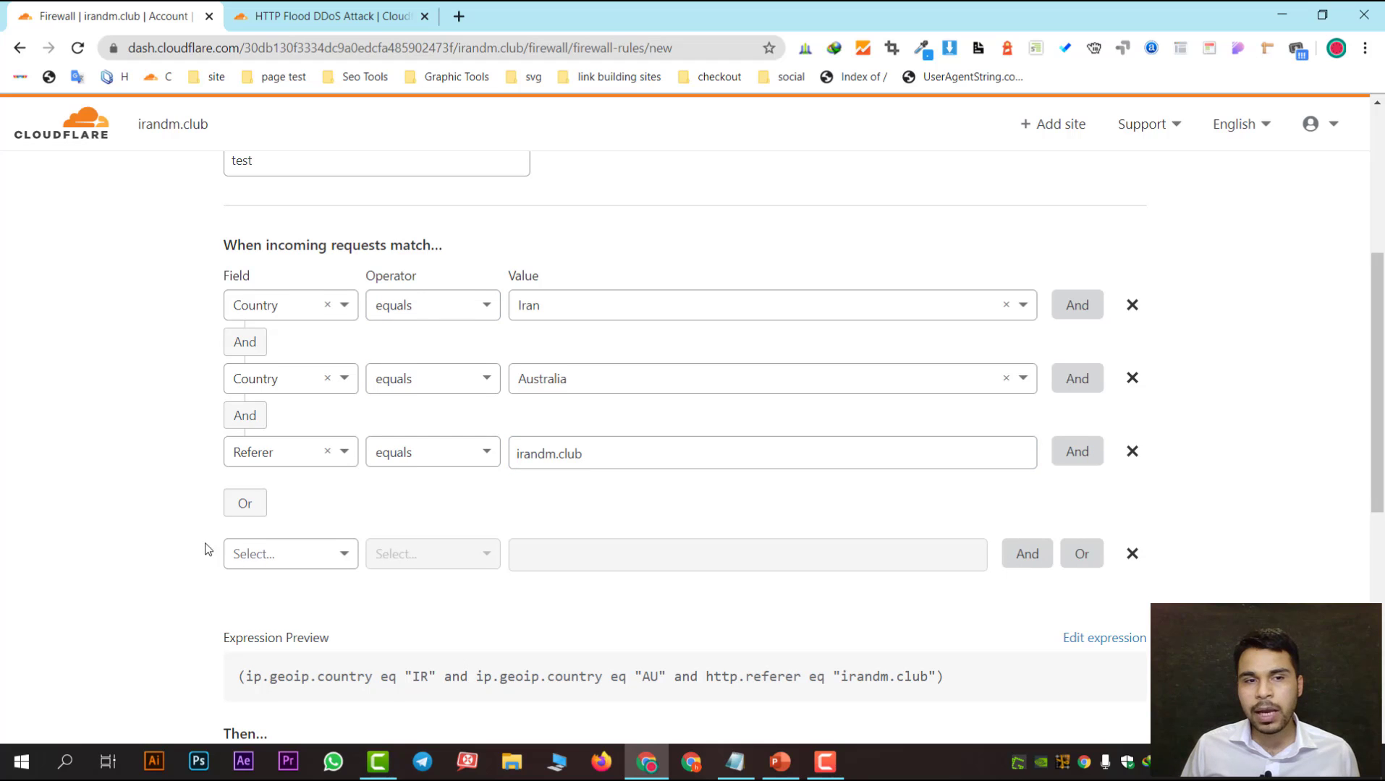
pyautogui.scroll(-1, 205, 549)
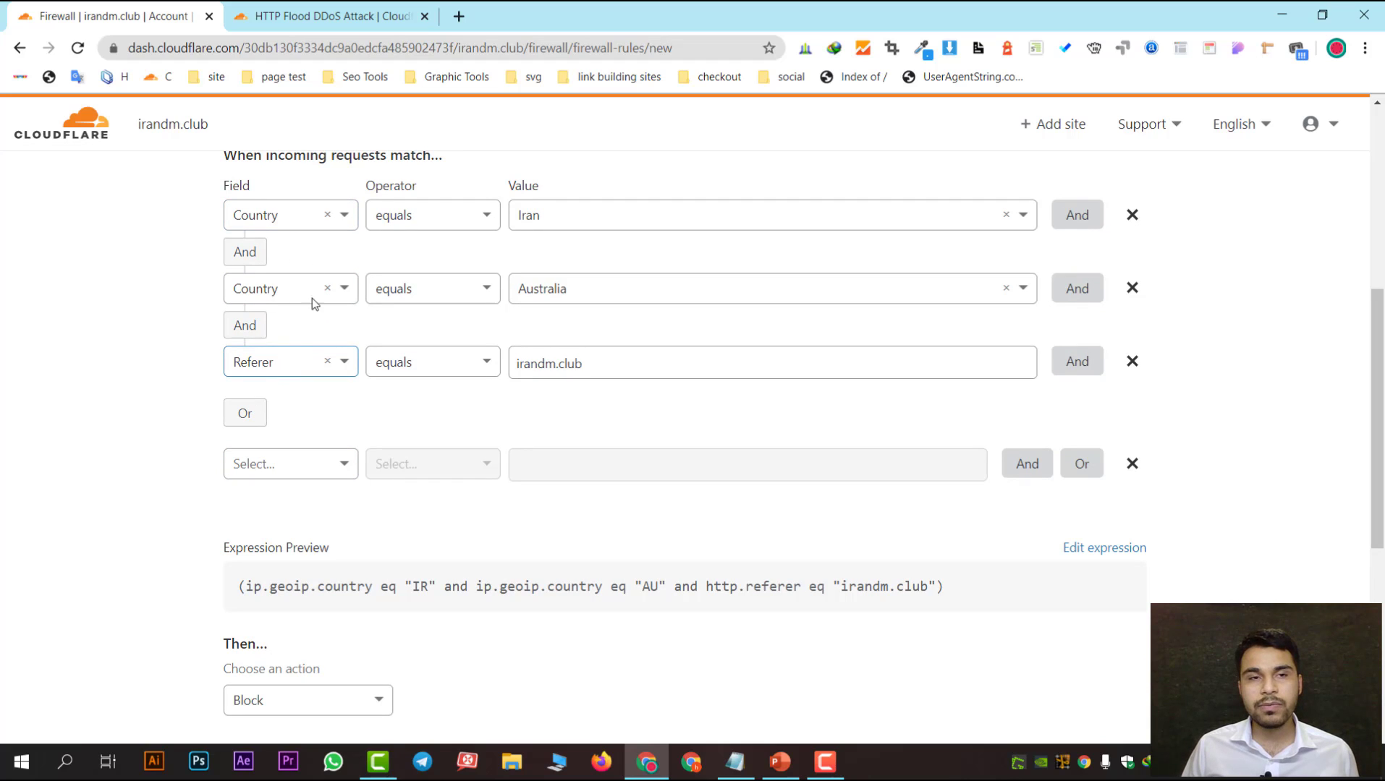
pyautogui.click(273, 470)
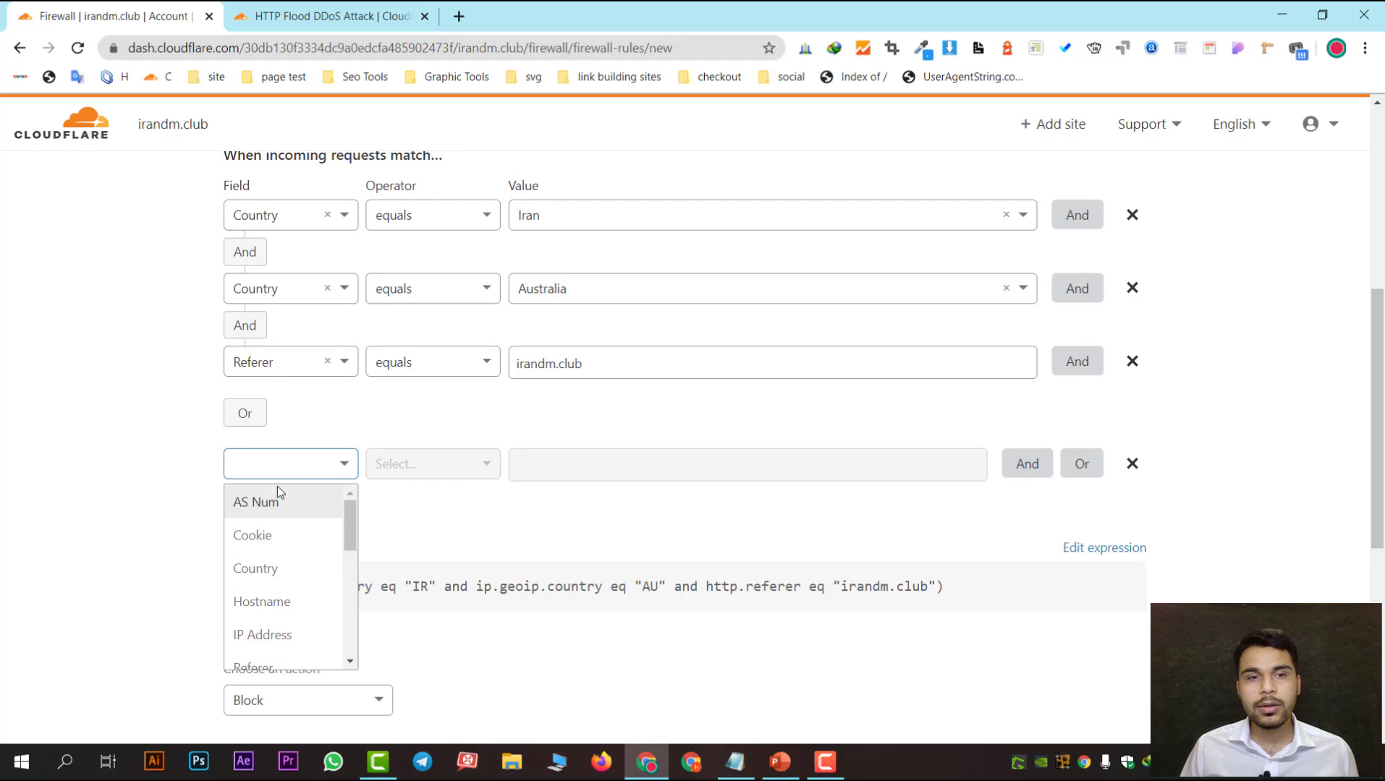
pyautogui.scroll(-2, 282, 542)
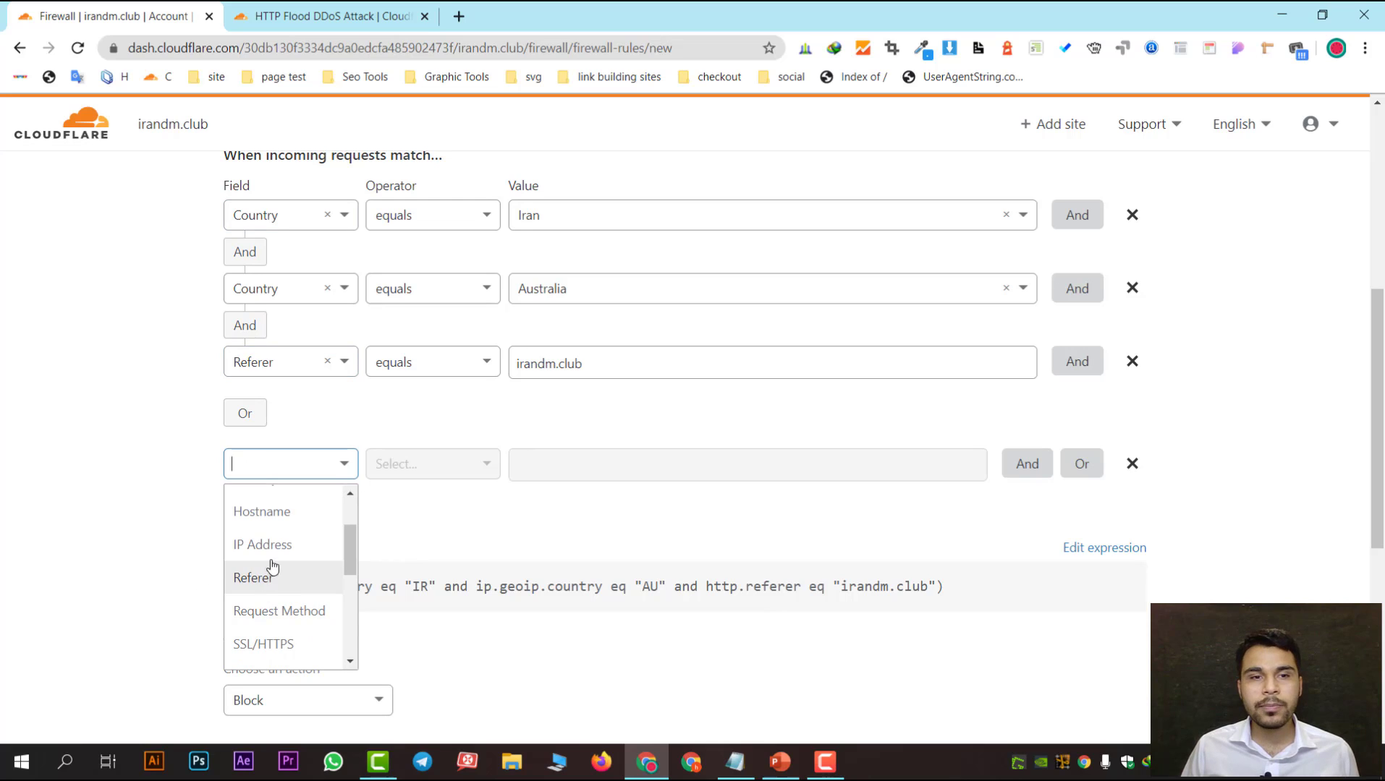
pyautogui.click(264, 547)
pyautogui.click(434, 468)
pyautogui.click(577, 463)
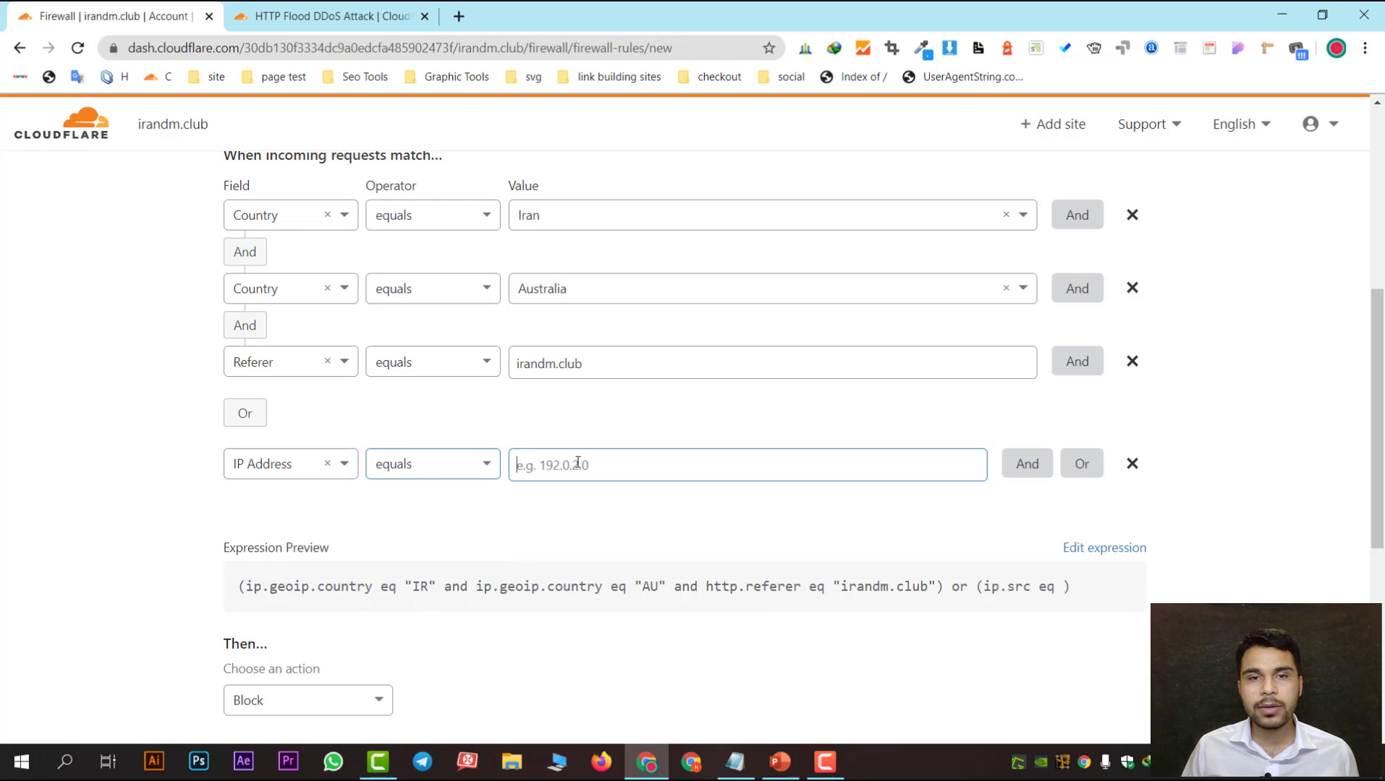
pyautogui.write('192')
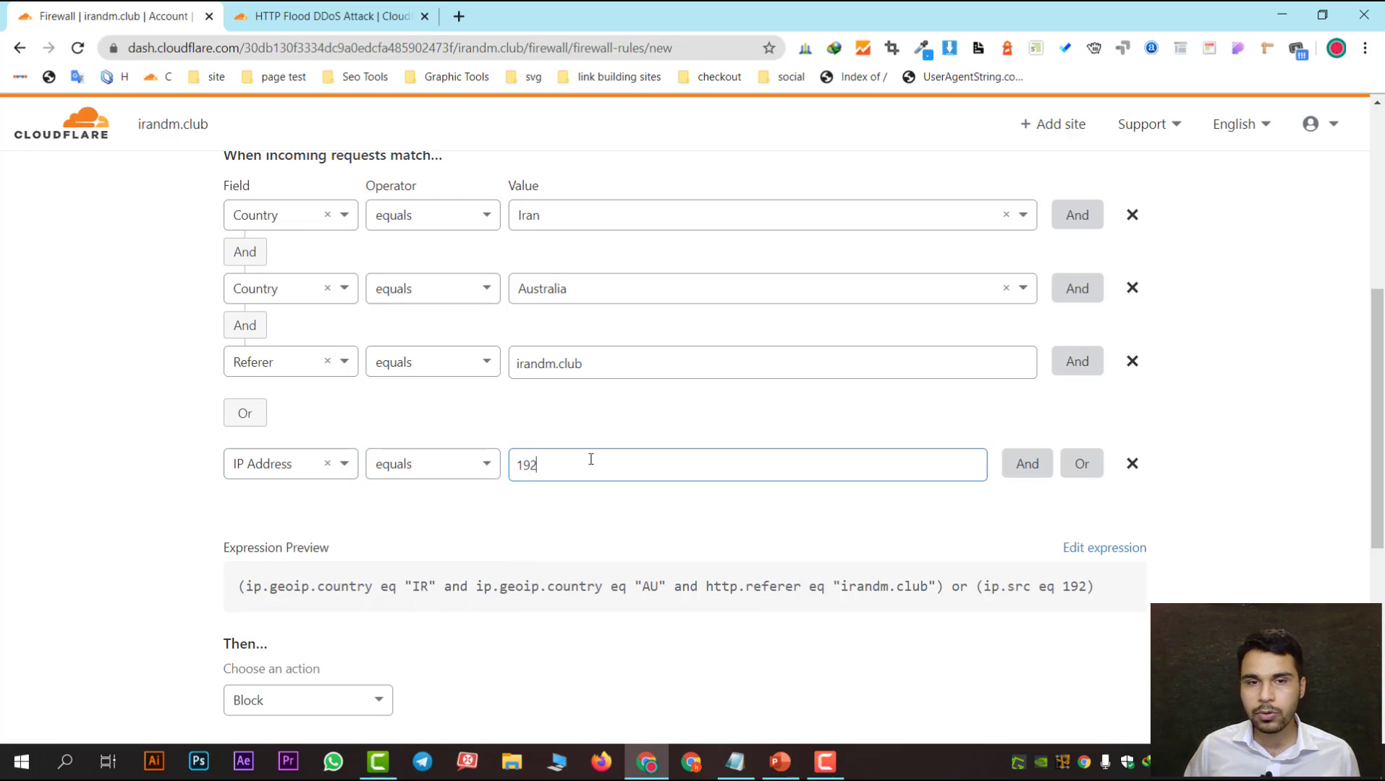
pyautogui.write('.16')
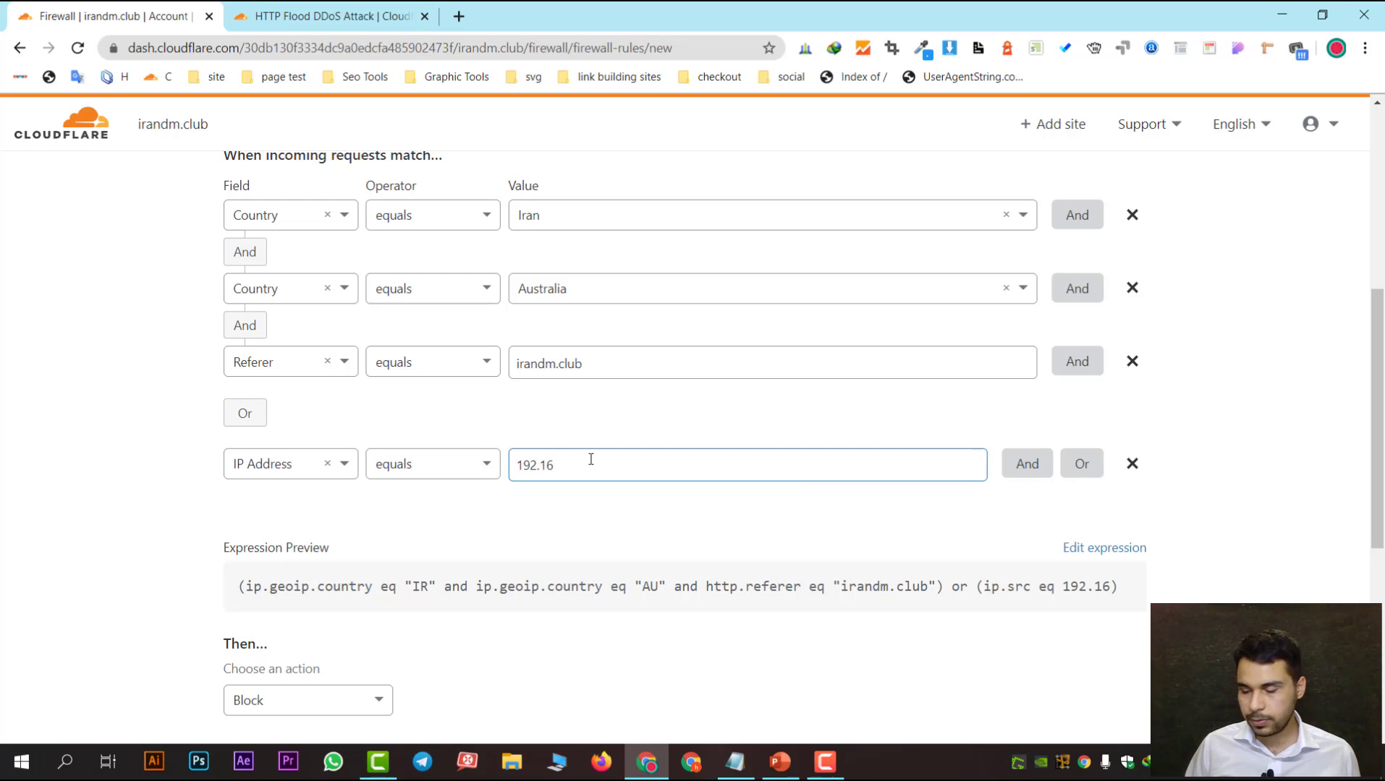
pyautogui.write('8.1.1')
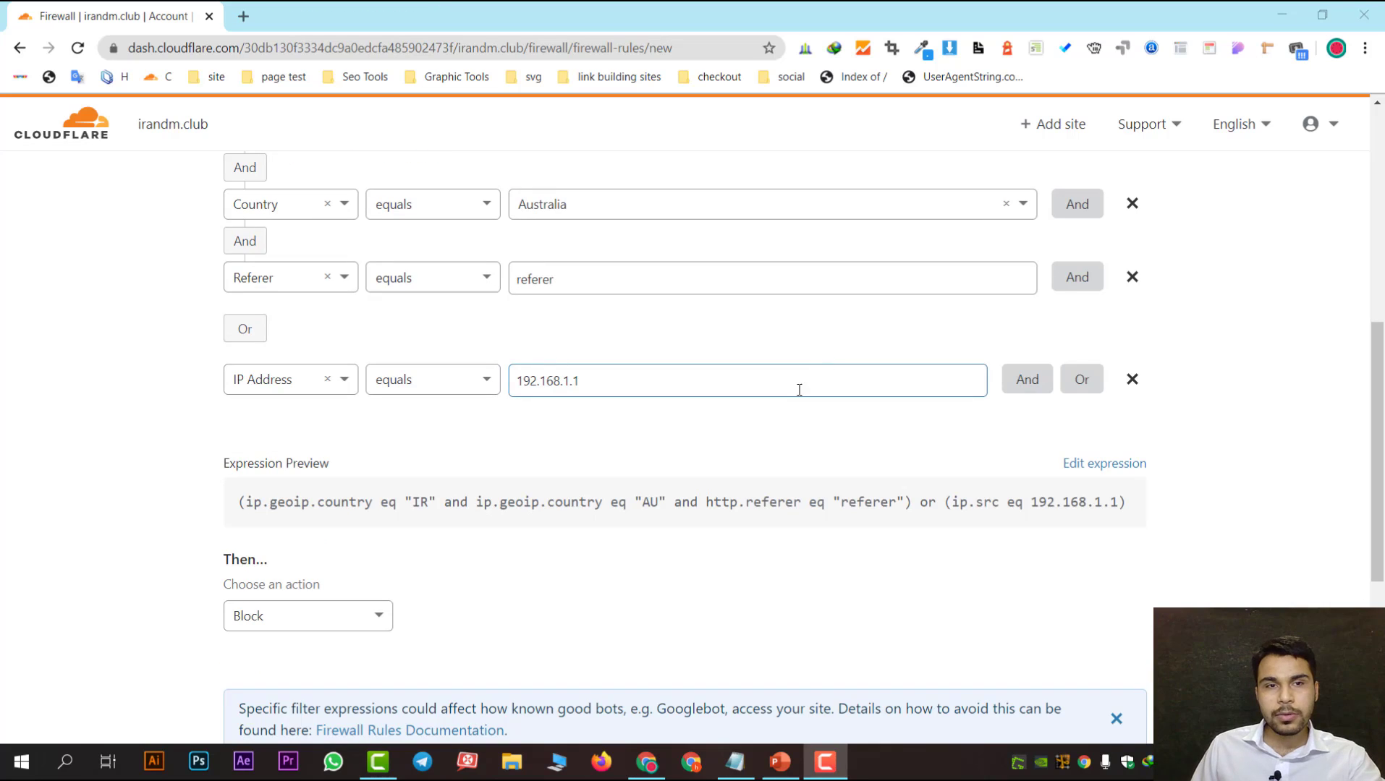
pyautogui.click(1110, 420)
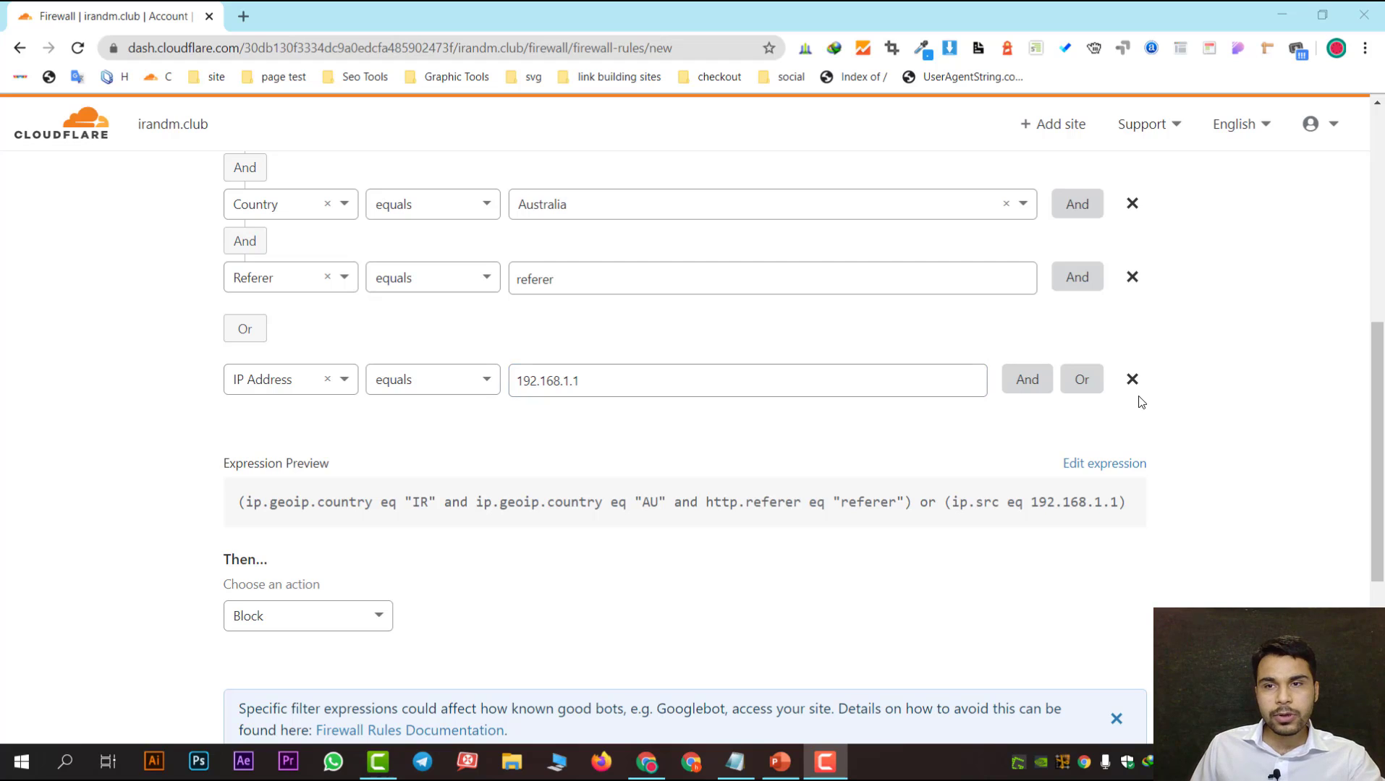
# Step: Add another condition joined with And below the IP Address condition and set its field to Request Method
pyautogui.click(1025, 379)
pyautogui.click(306, 462)
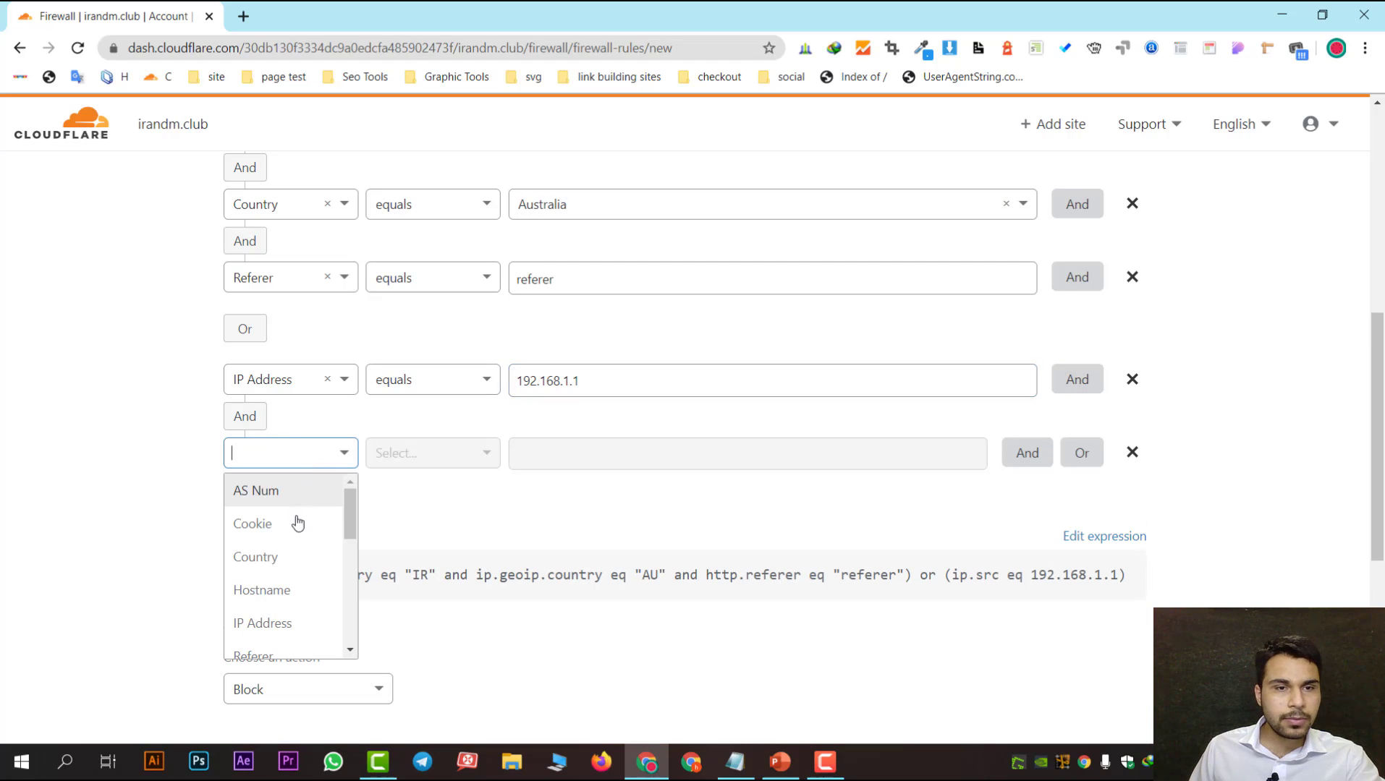
pyautogui.scroll(-3, 298, 550)
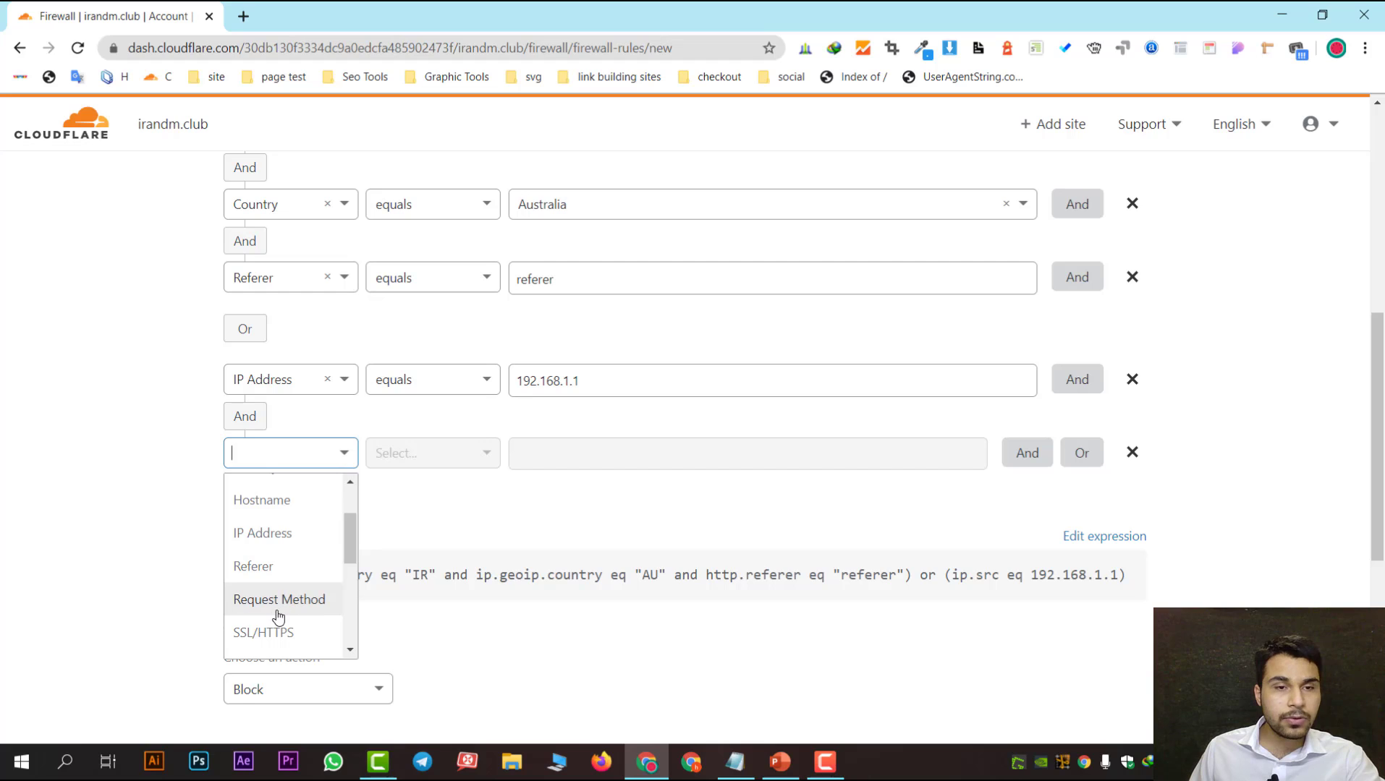
pyautogui.click(286, 602)
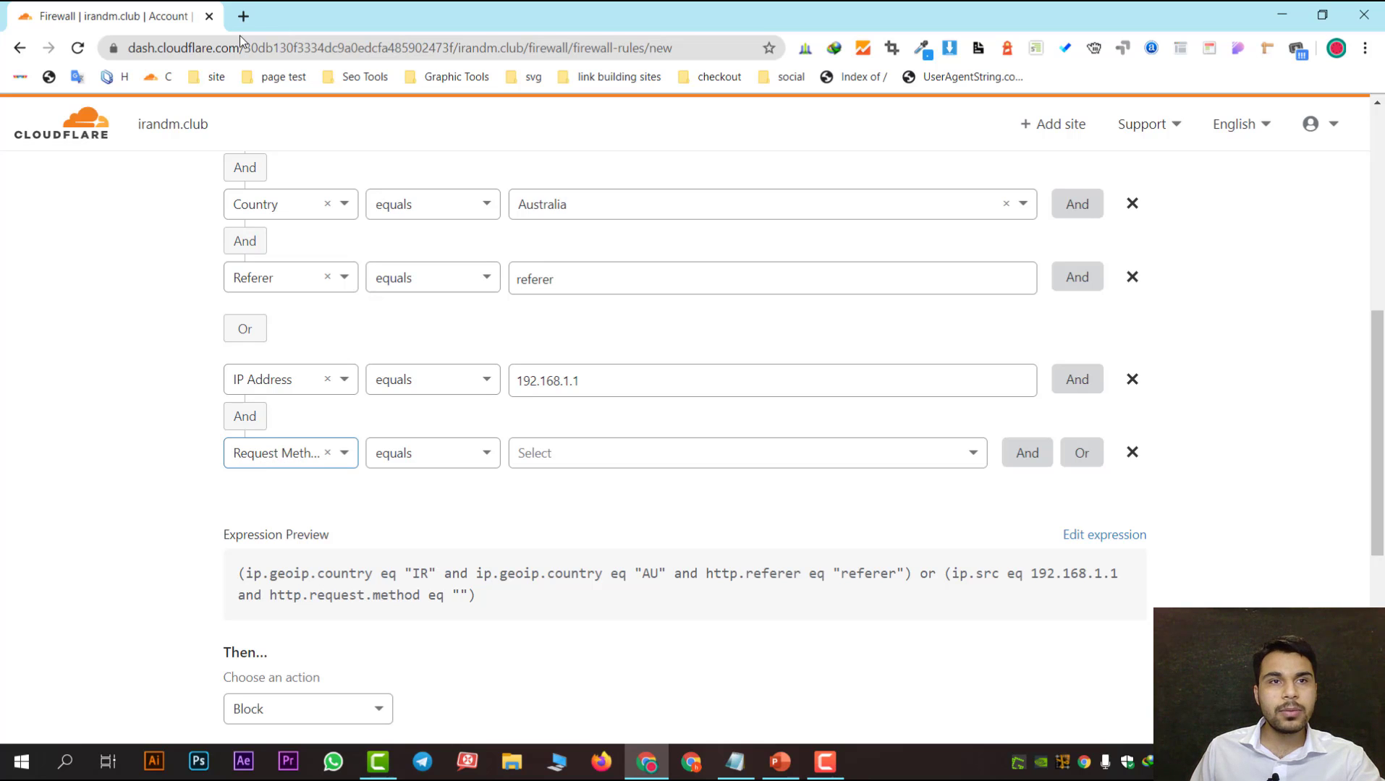
# Step: Search Google for "request method options" in a new browser tab and open MDN's HTTP request methods page
pyautogui.click(243, 16)
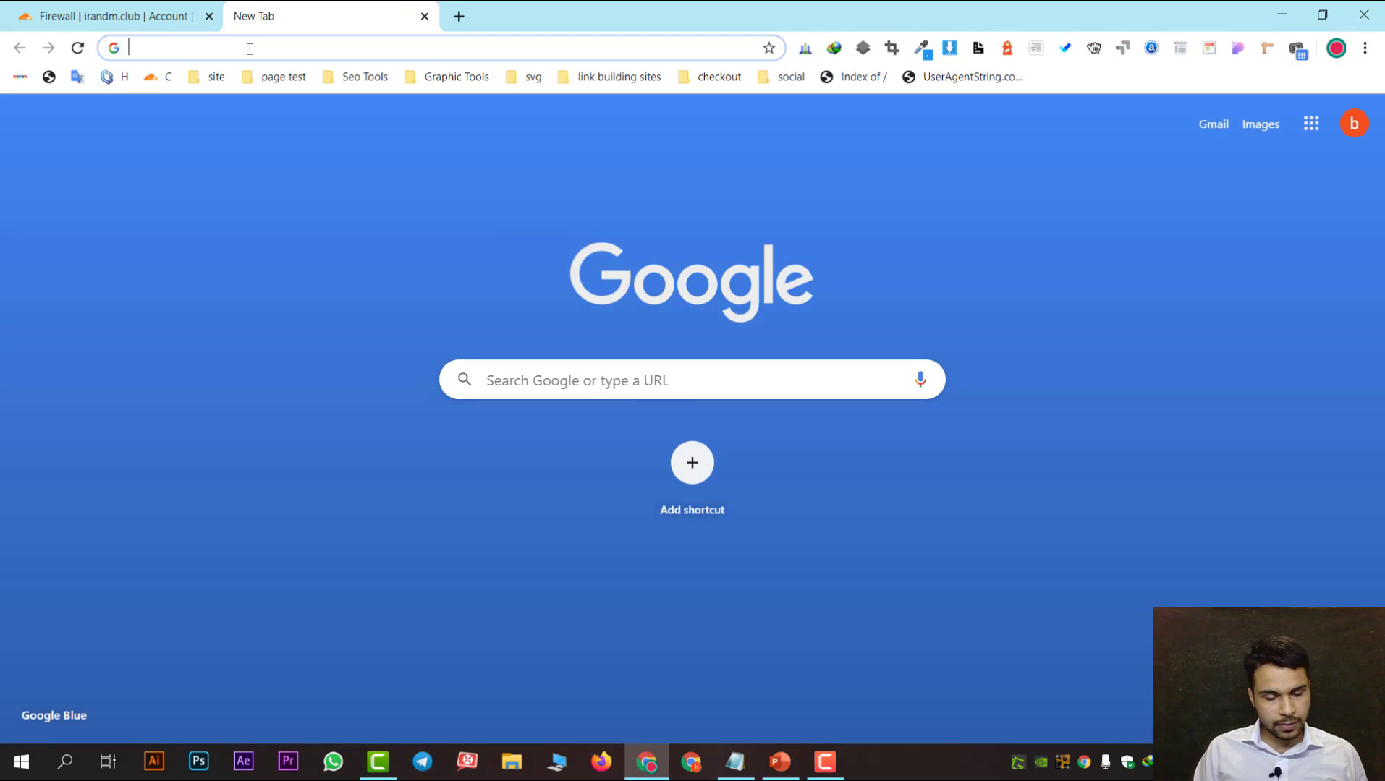
pyautogui.write('request method options')
pyautogui.press('Return')
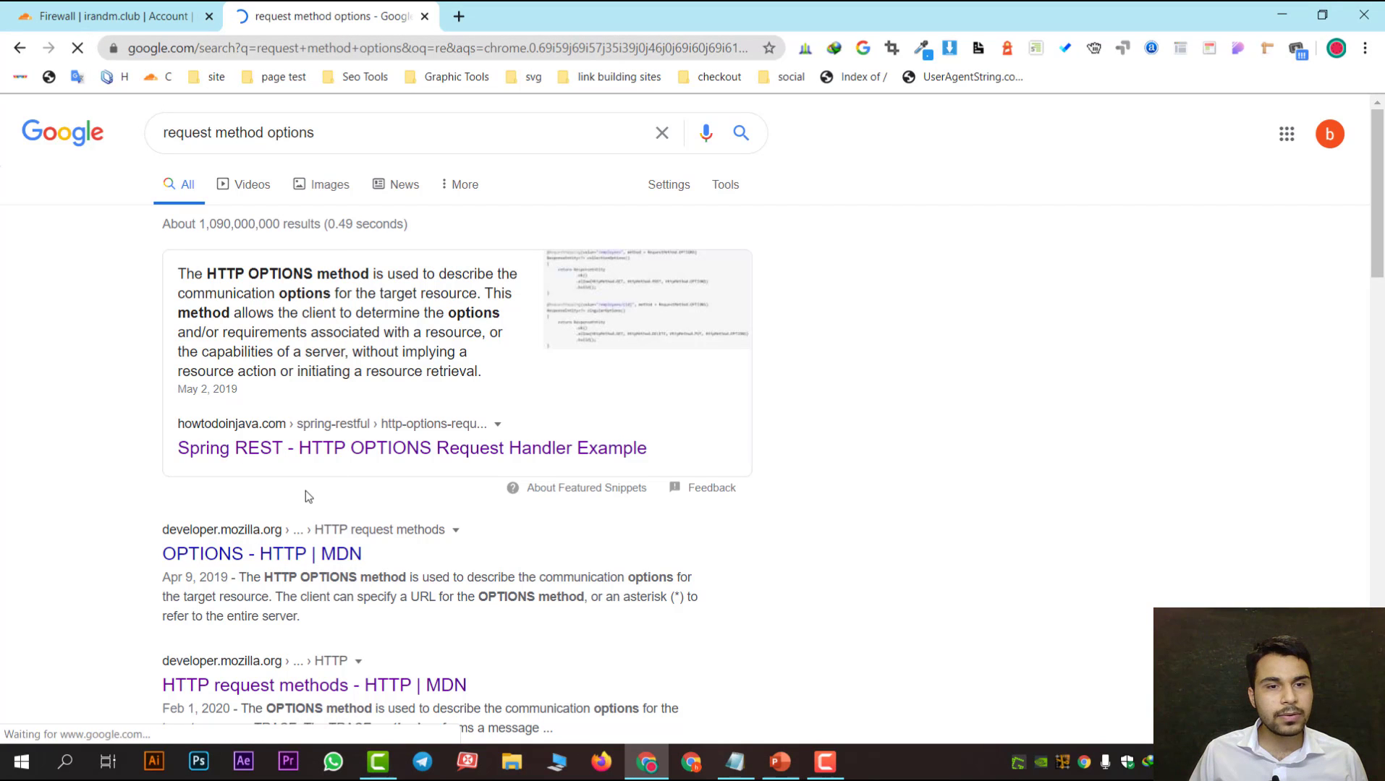
pyautogui.click(283, 687)
# Step: Highlight GET on the MDN page and read through the descriptions of the HTTP request methods
pyautogui.moveTo(626, 126)
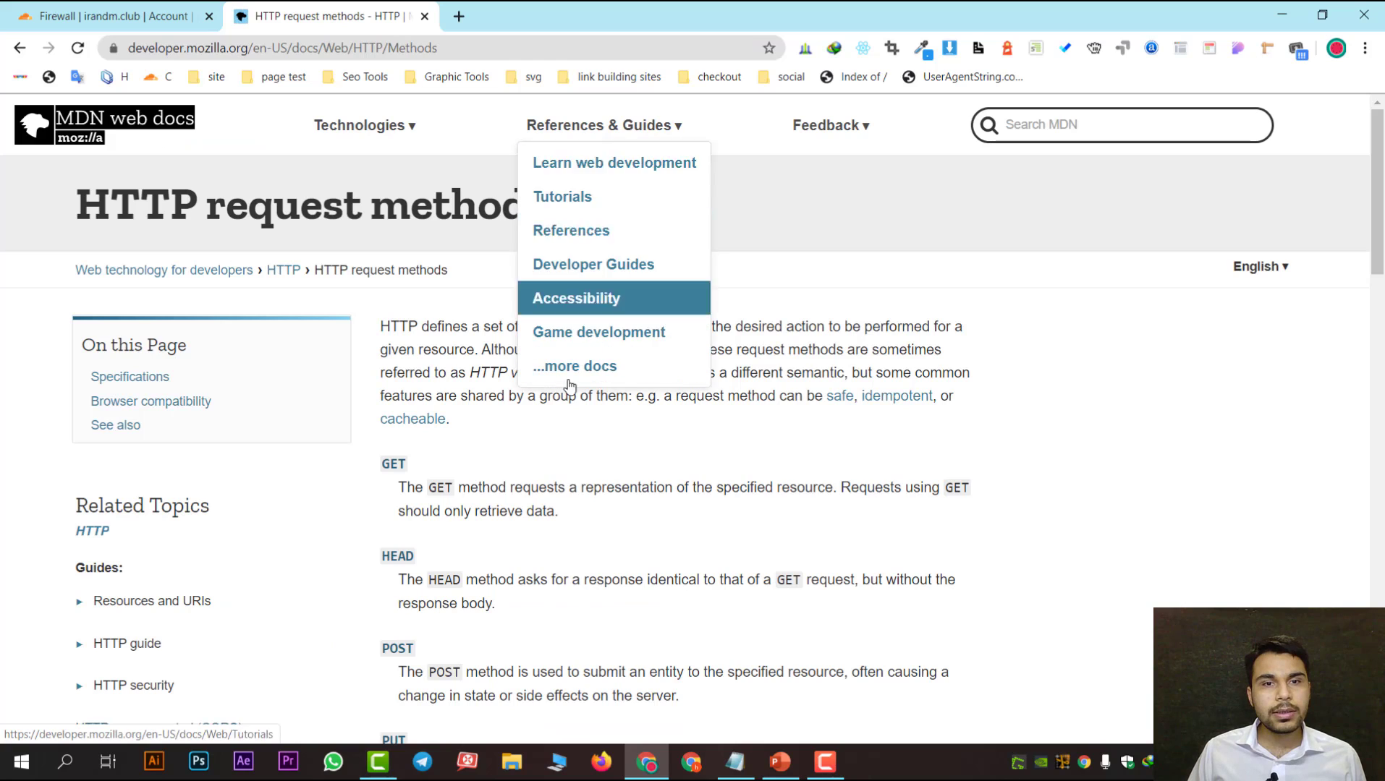
pyautogui.scroll(-1, 434, 391)
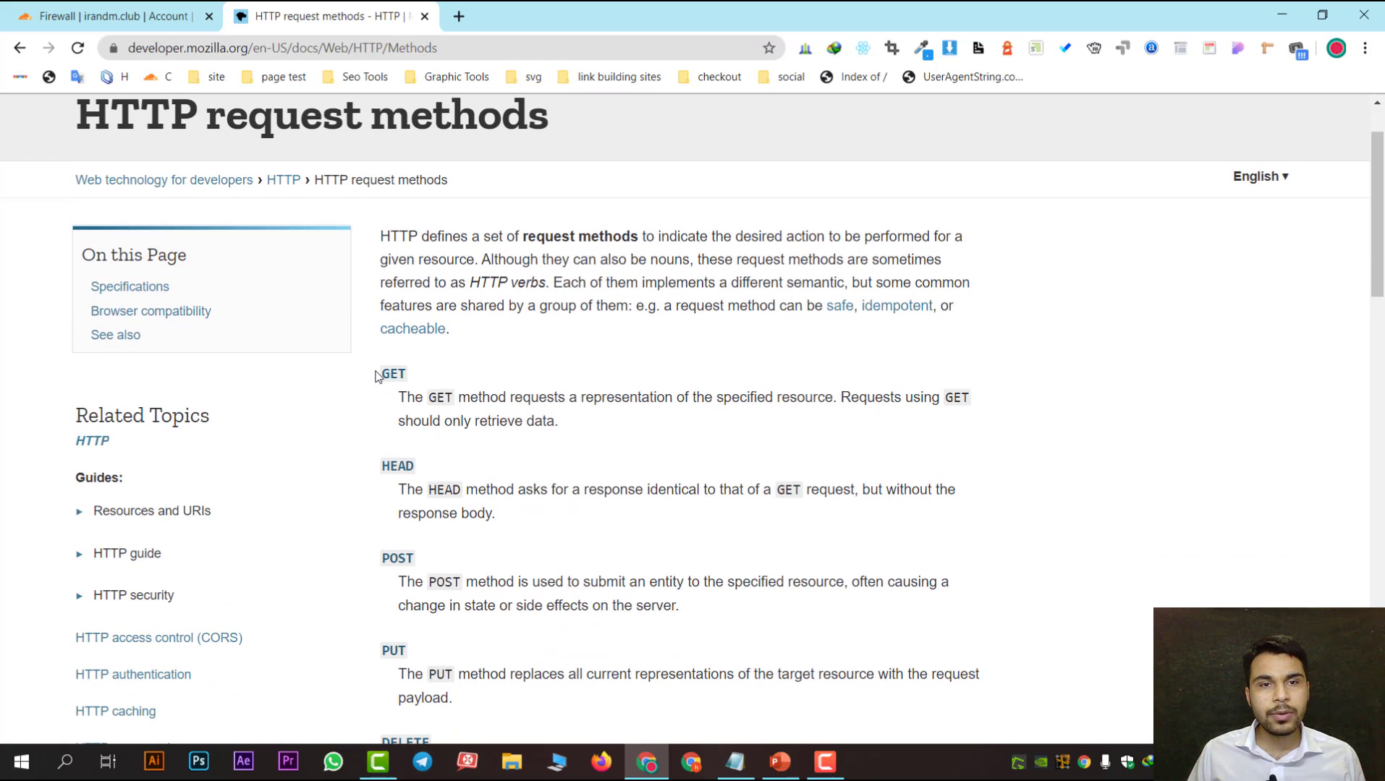
pyautogui.moveTo(376, 376); pyautogui.dragTo(442, 376)
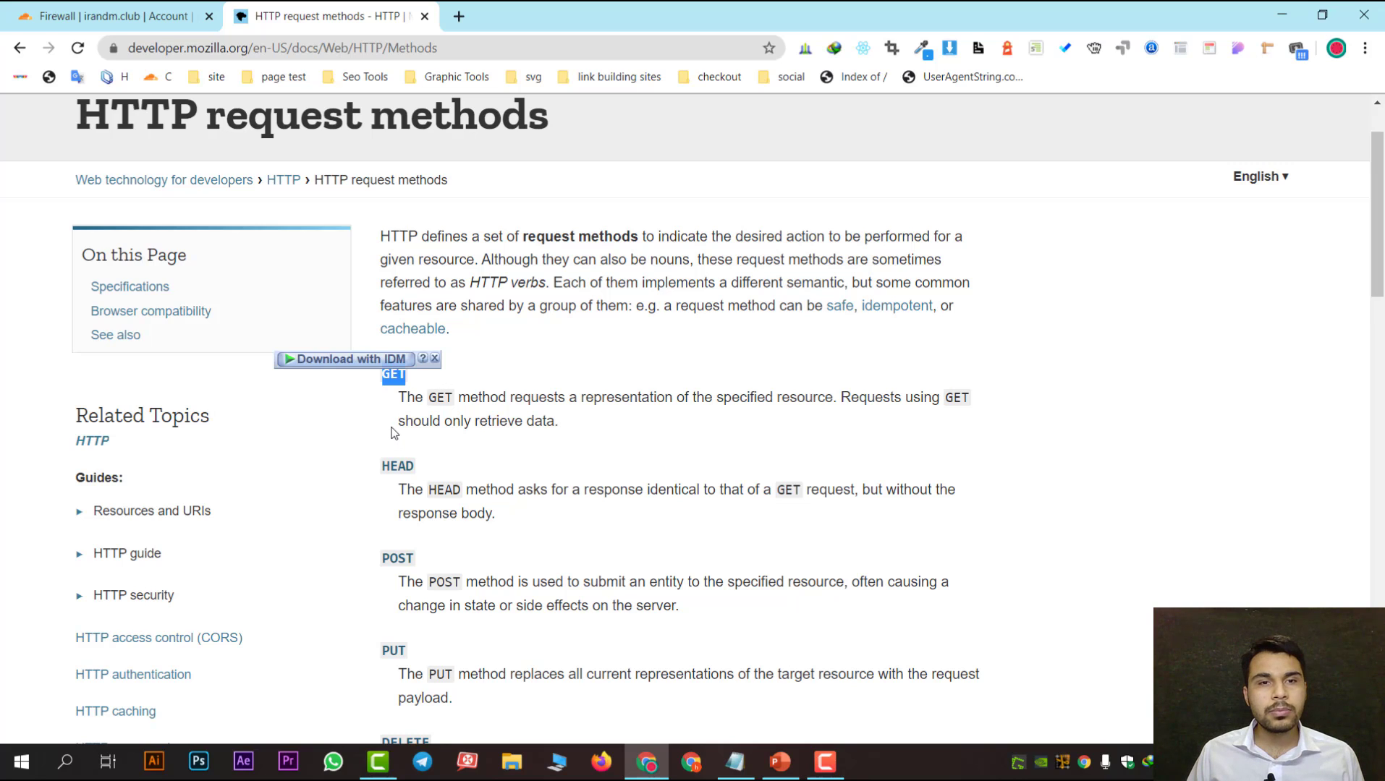
pyautogui.scroll(-1, 390, 439)
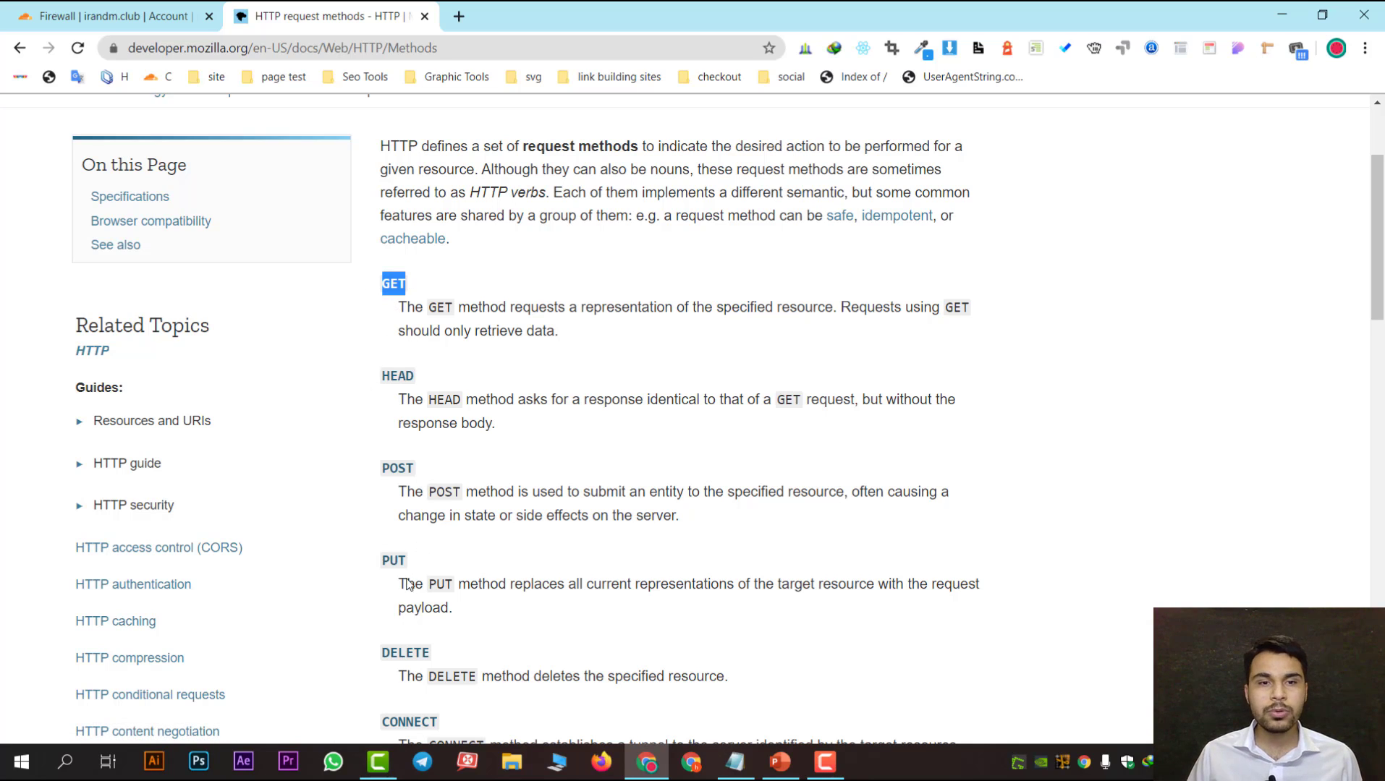
pyautogui.scroll(-1, 489, 683)
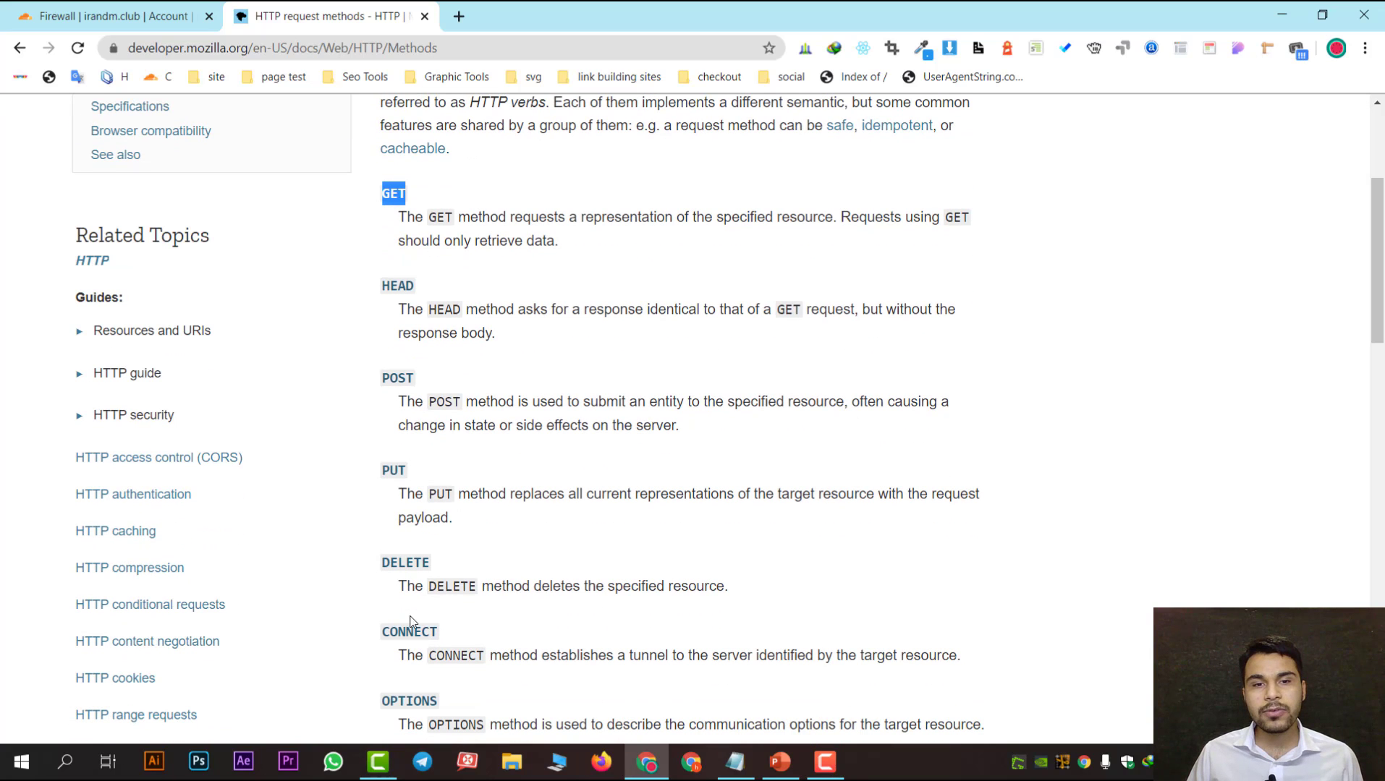
pyautogui.scroll(2, 448, 611)
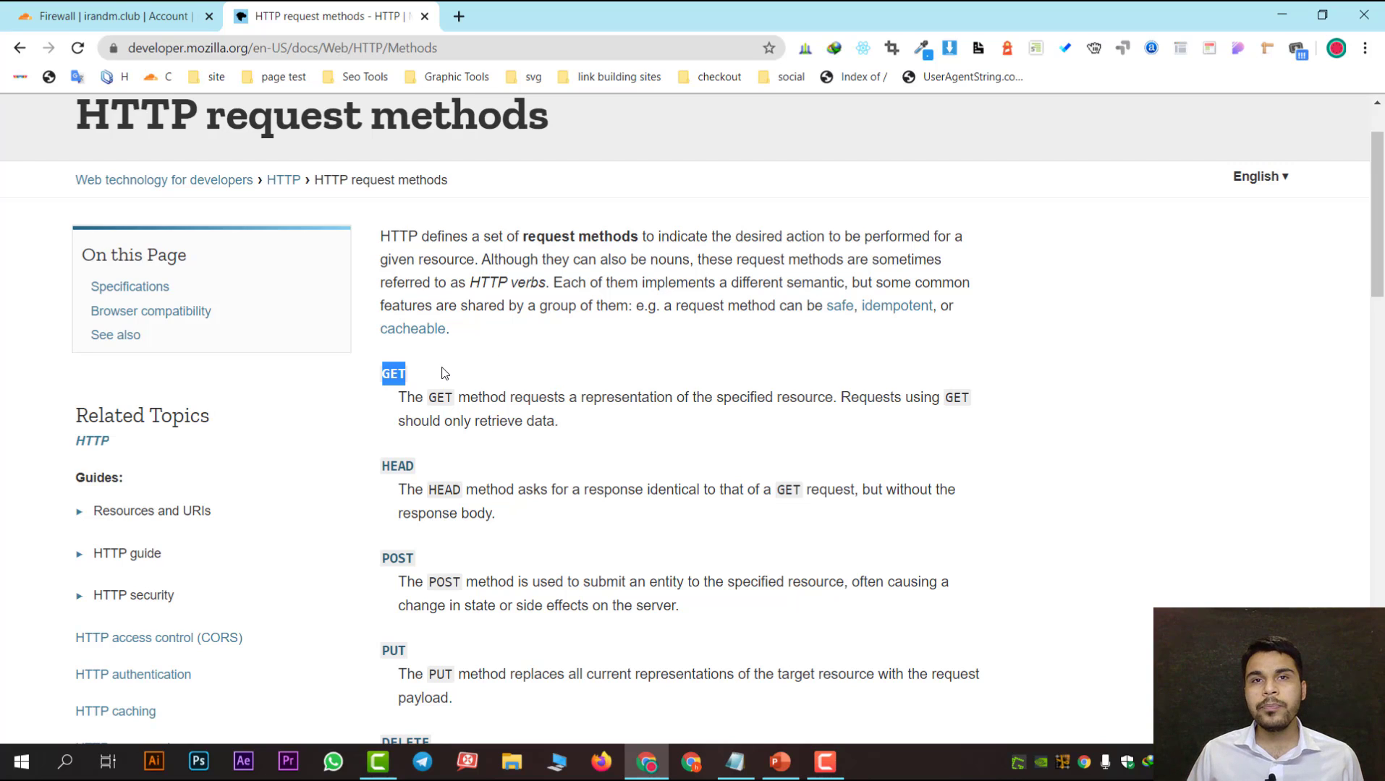
# Step: Return to the Cloudflare firewall rule and set the Request Method condition's value to GET
pyautogui.click(135, 7)
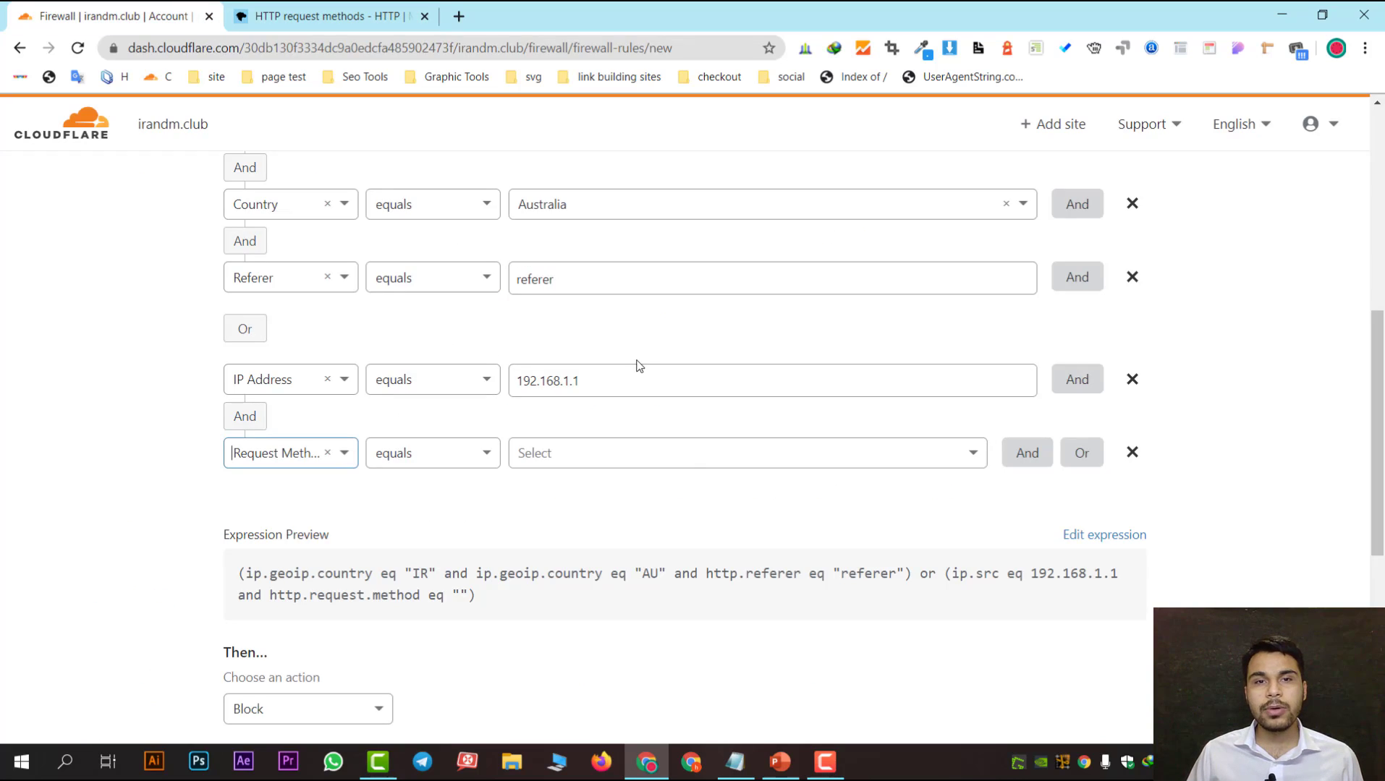
pyautogui.click(592, 455)
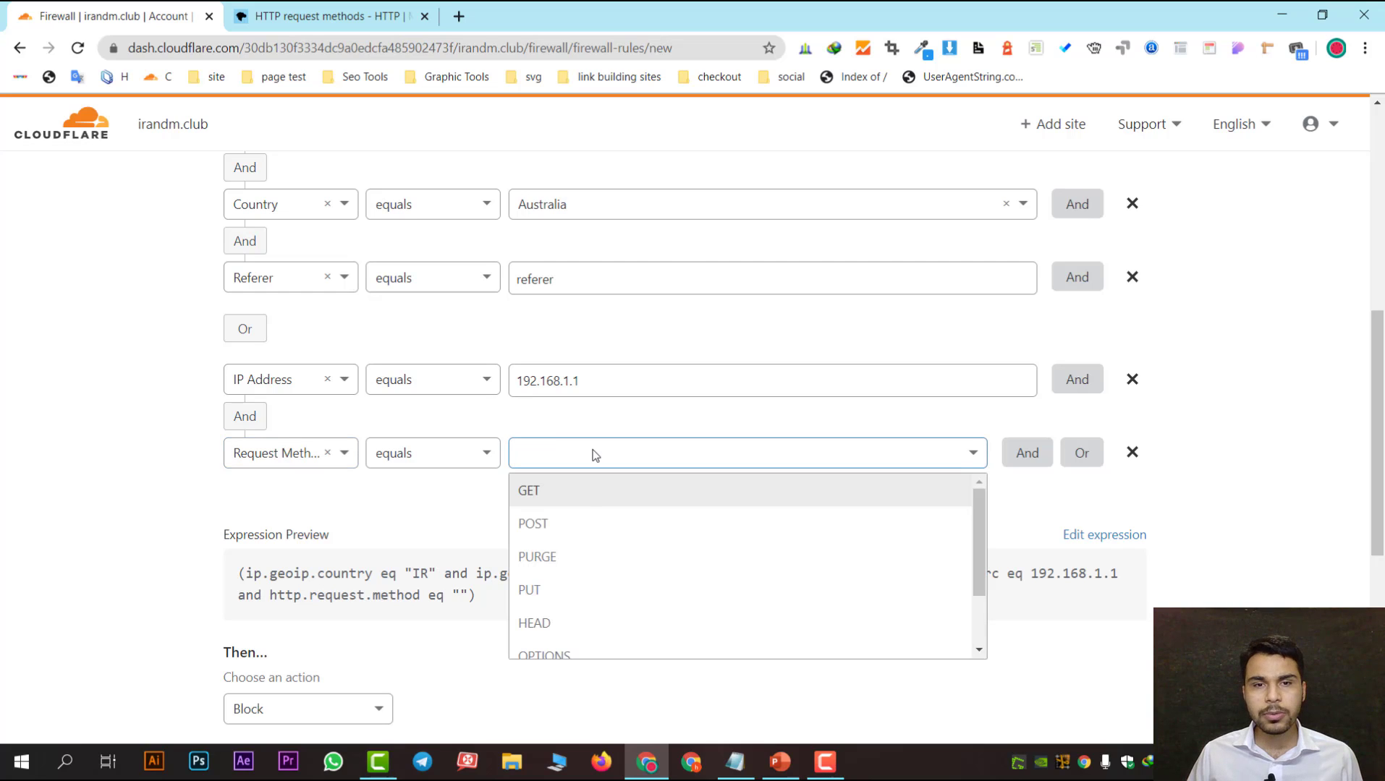
pyautogui.scroll(-1, 575, 556)
pyautogui.scroll(-2, 575, 556)
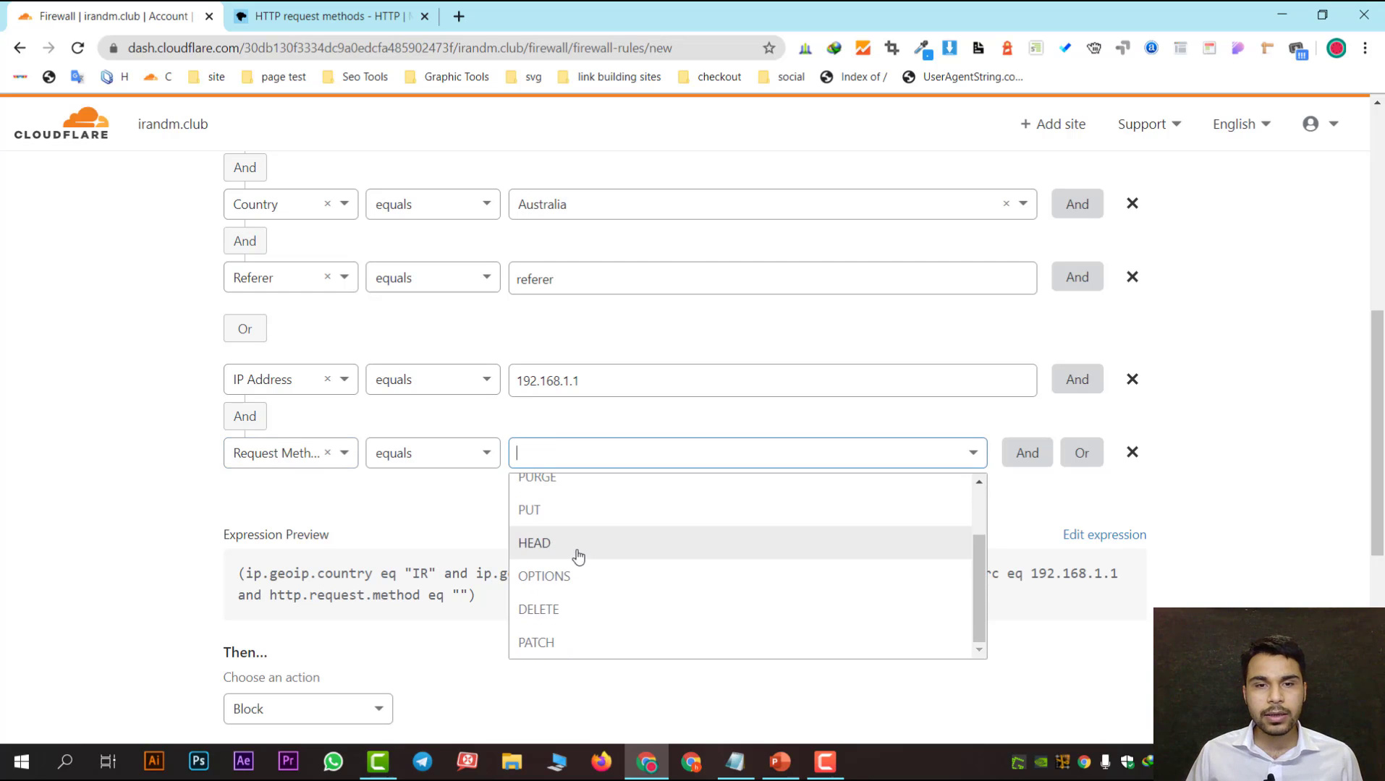
pyautogui.scroll(3, 565, 564)
pyautogui.click(562, 494)
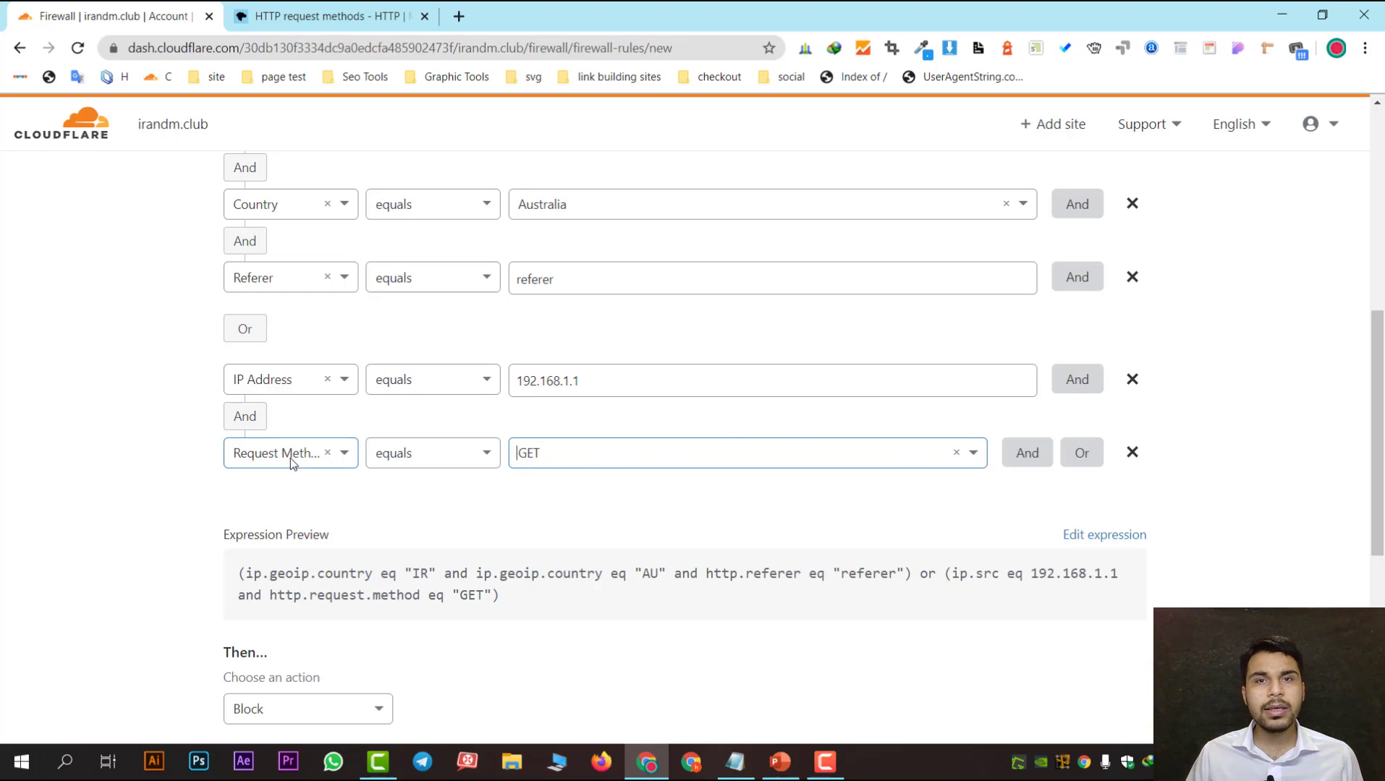
# Step: Browse the field options offered for the Request Method condition and review the rule's And/Or conditions with the expression preview
pyautogui.click(316, 461)
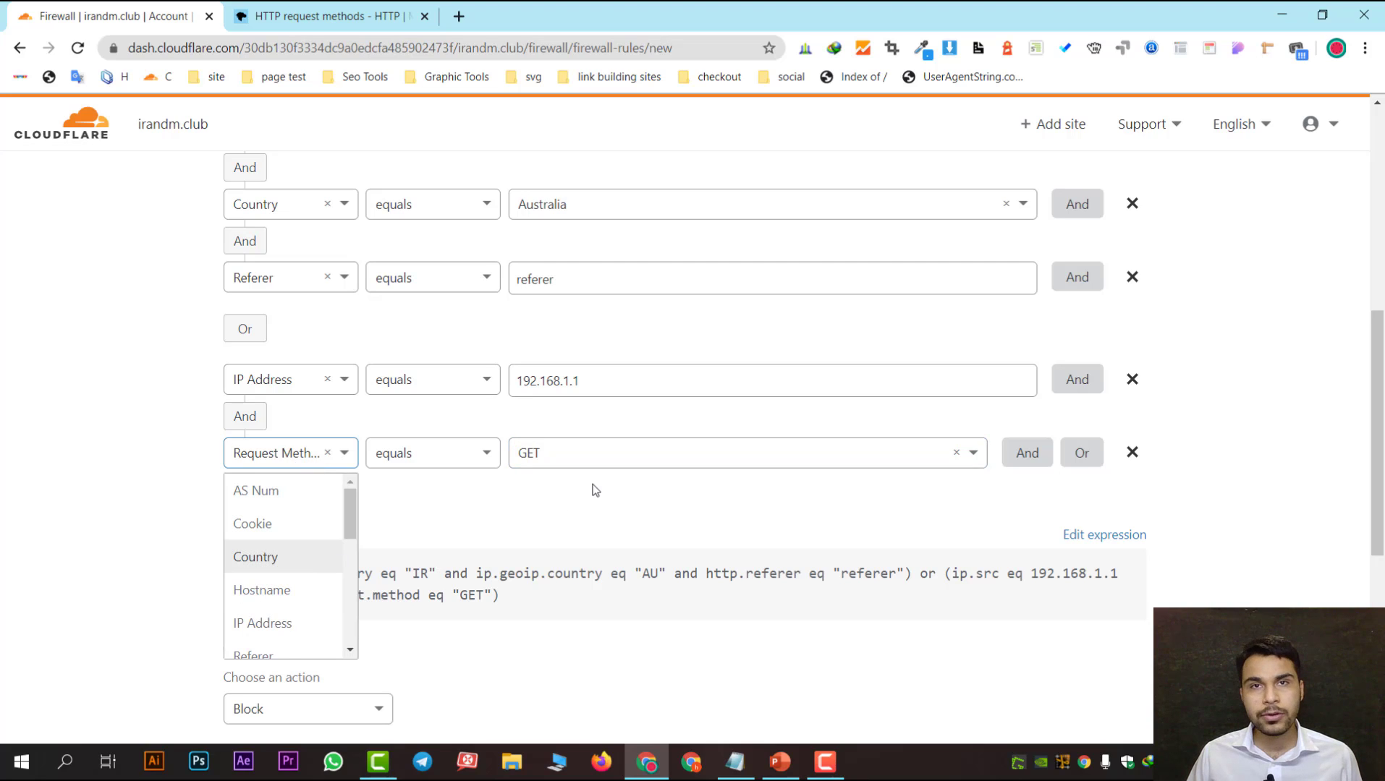
pyautogui.click(504, 502)
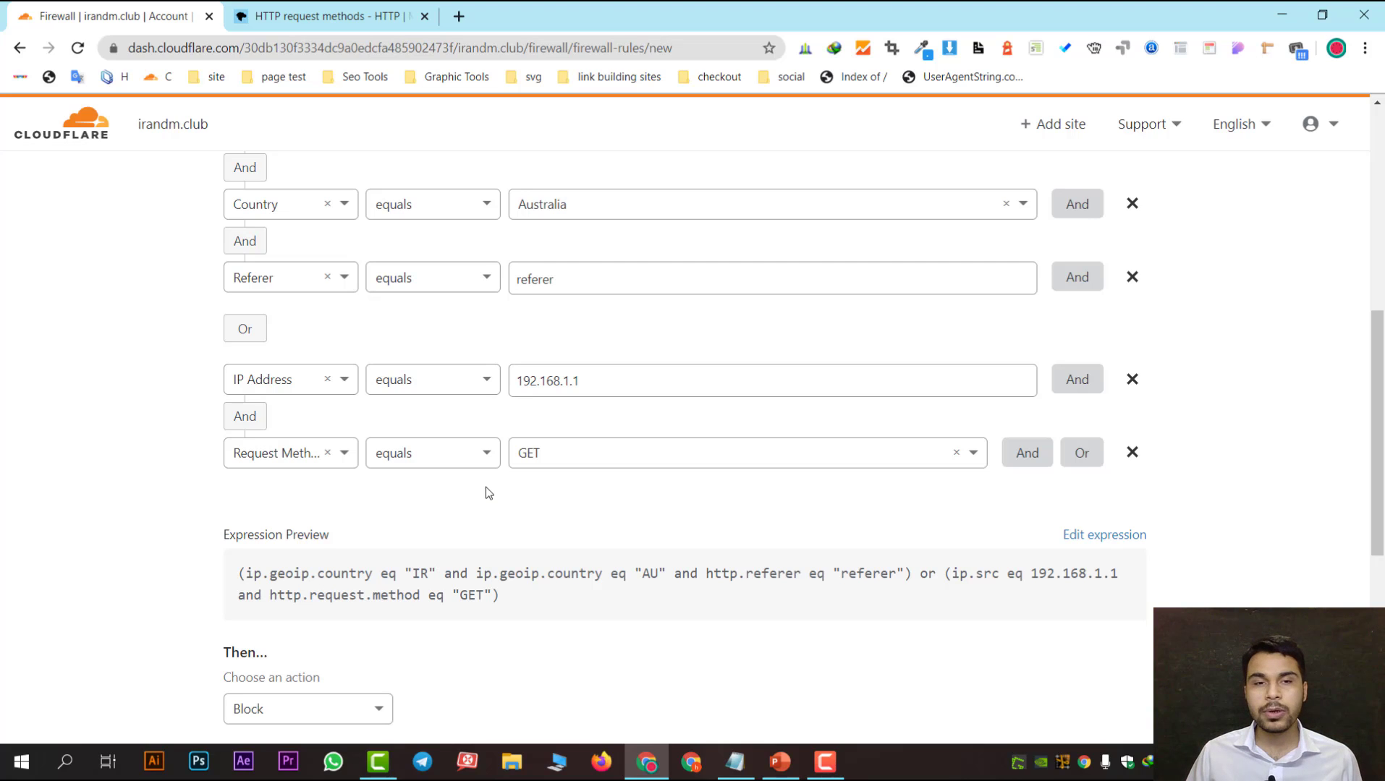
pyautogui.click(286, 455)
pyautogui.scroll(-3, 316, 506)
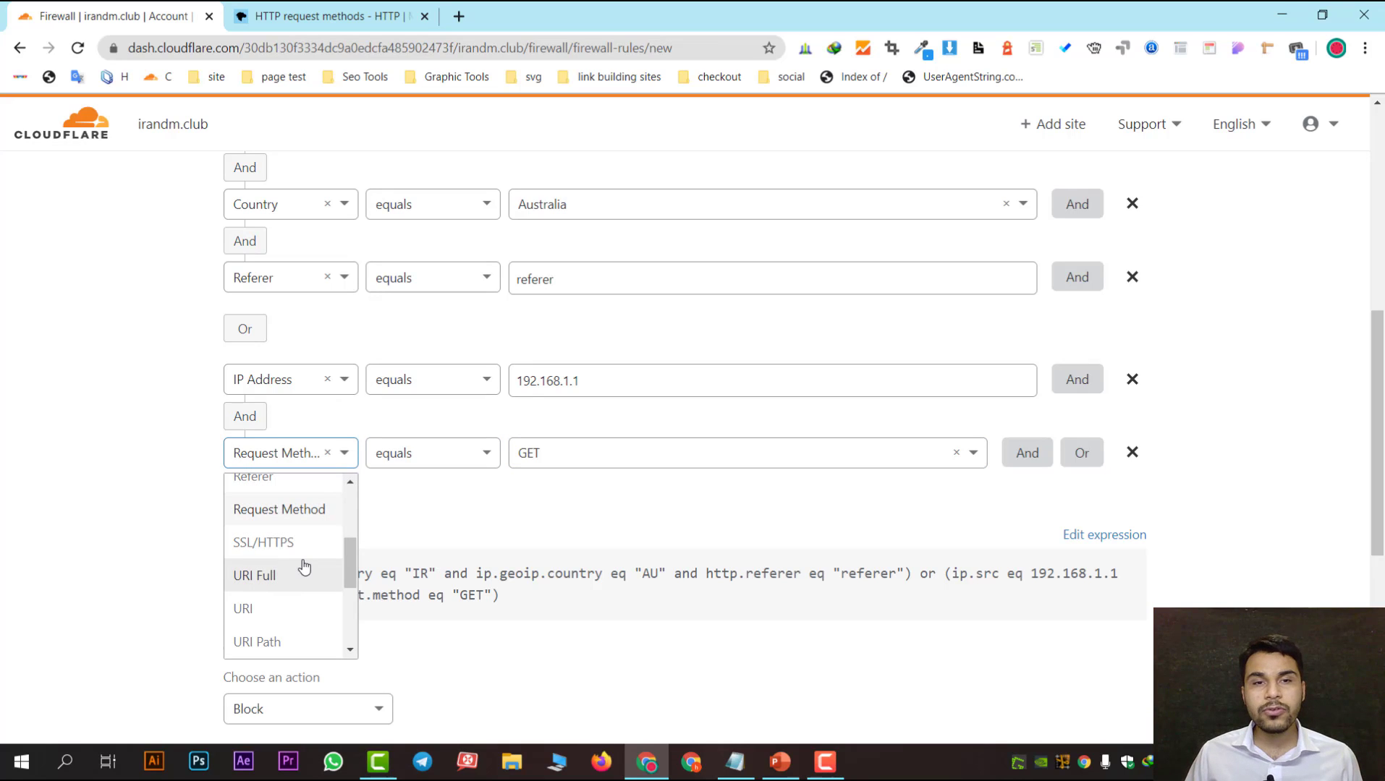
pyautogui.click(118, 383)
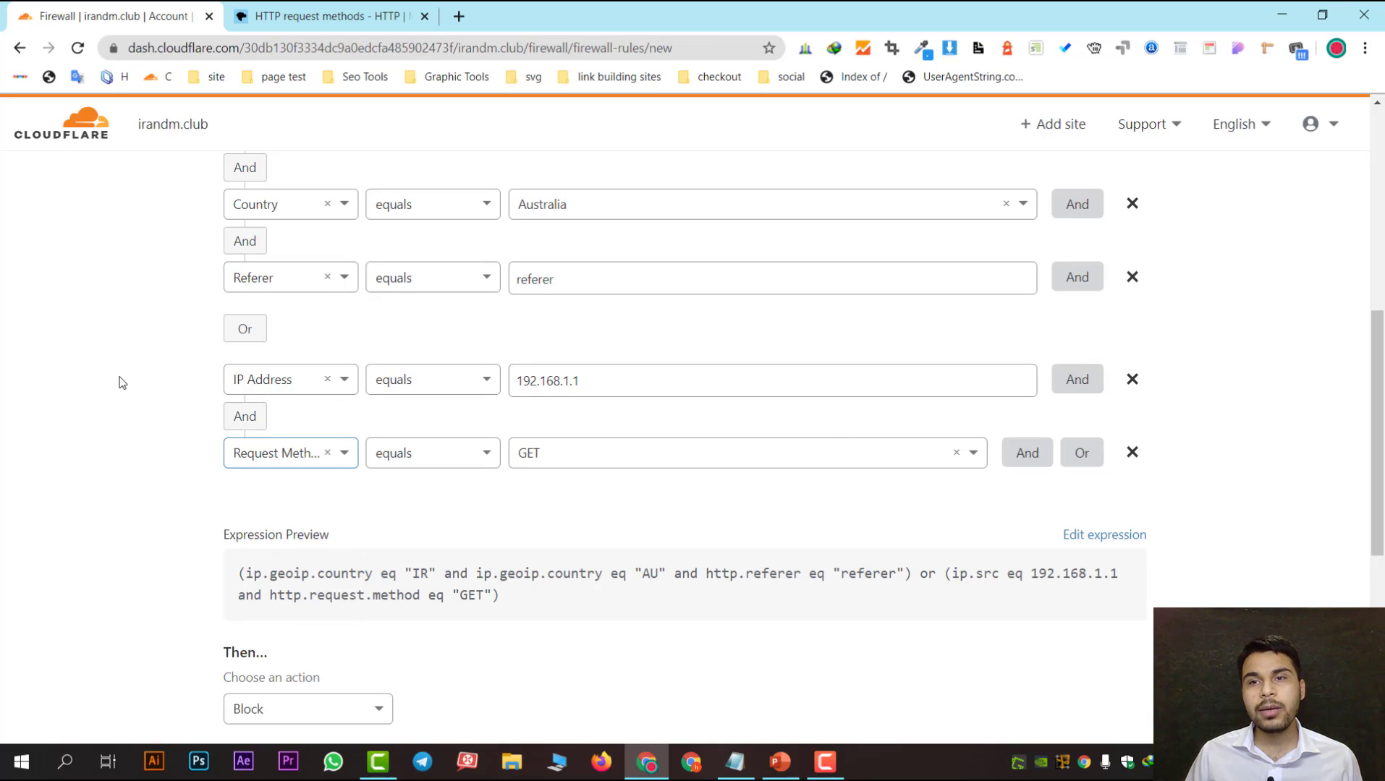
pyautogui.scroll(2, 837, 435)
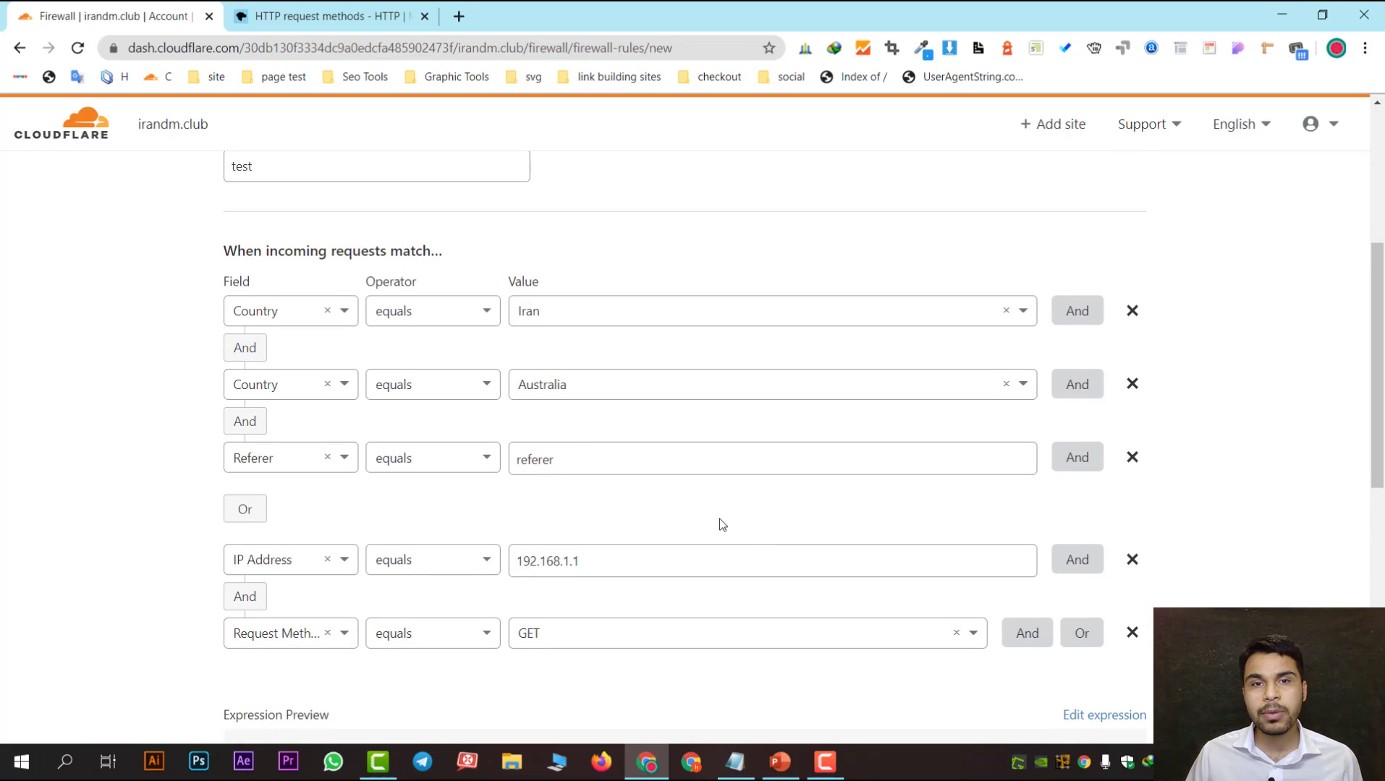
pyautogui.scroll(1, 664, 500)
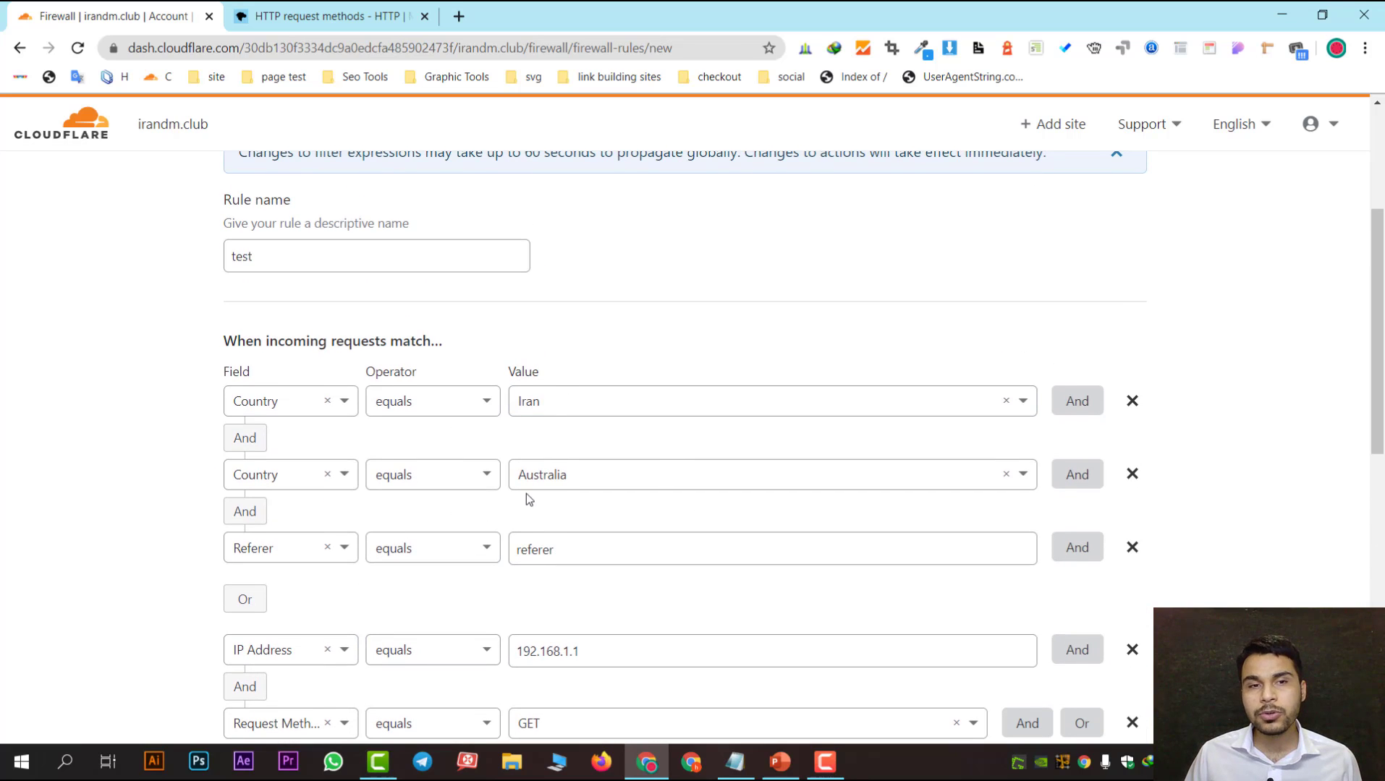
pyautogui.scroll(-1, 526, 494)
pyautogui.scroll(-2, 449, 384)
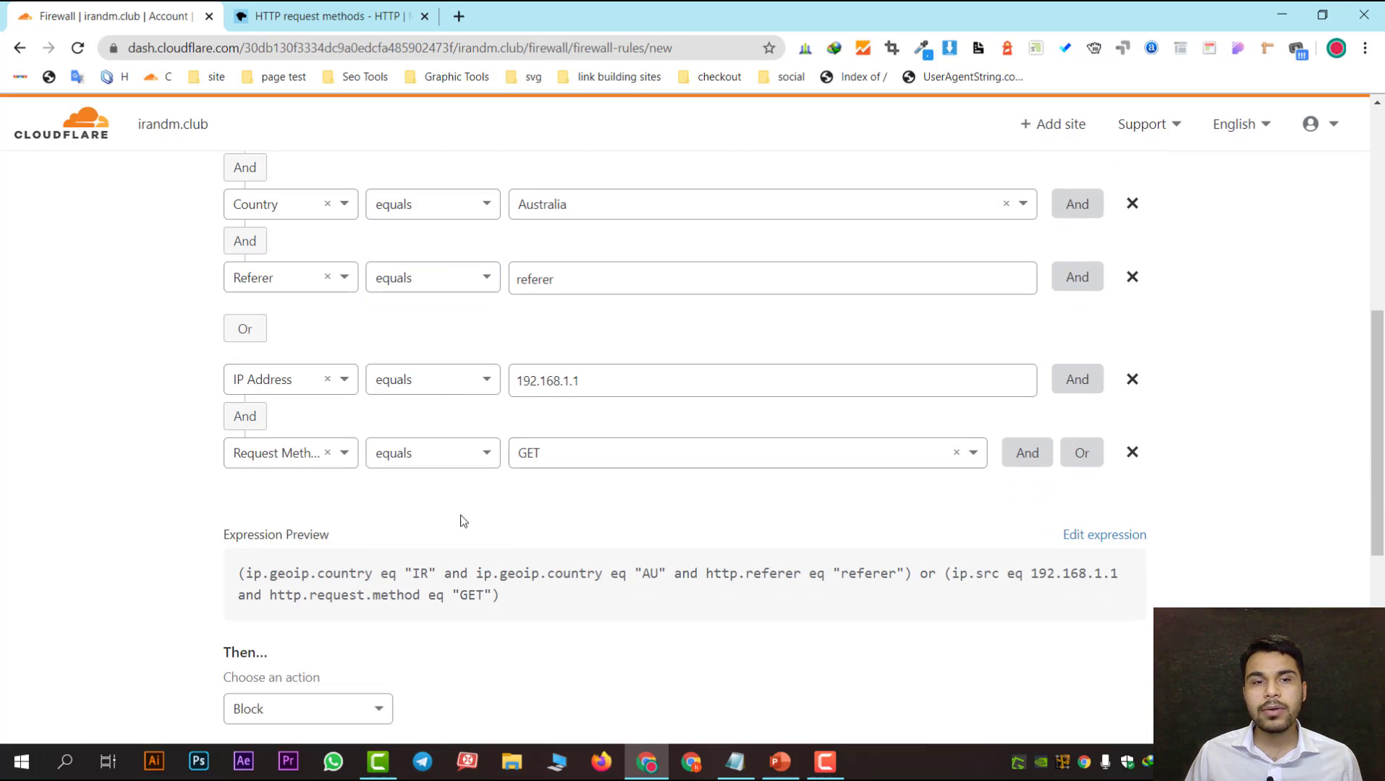
pyautogui.scroll(2, 564, 402)
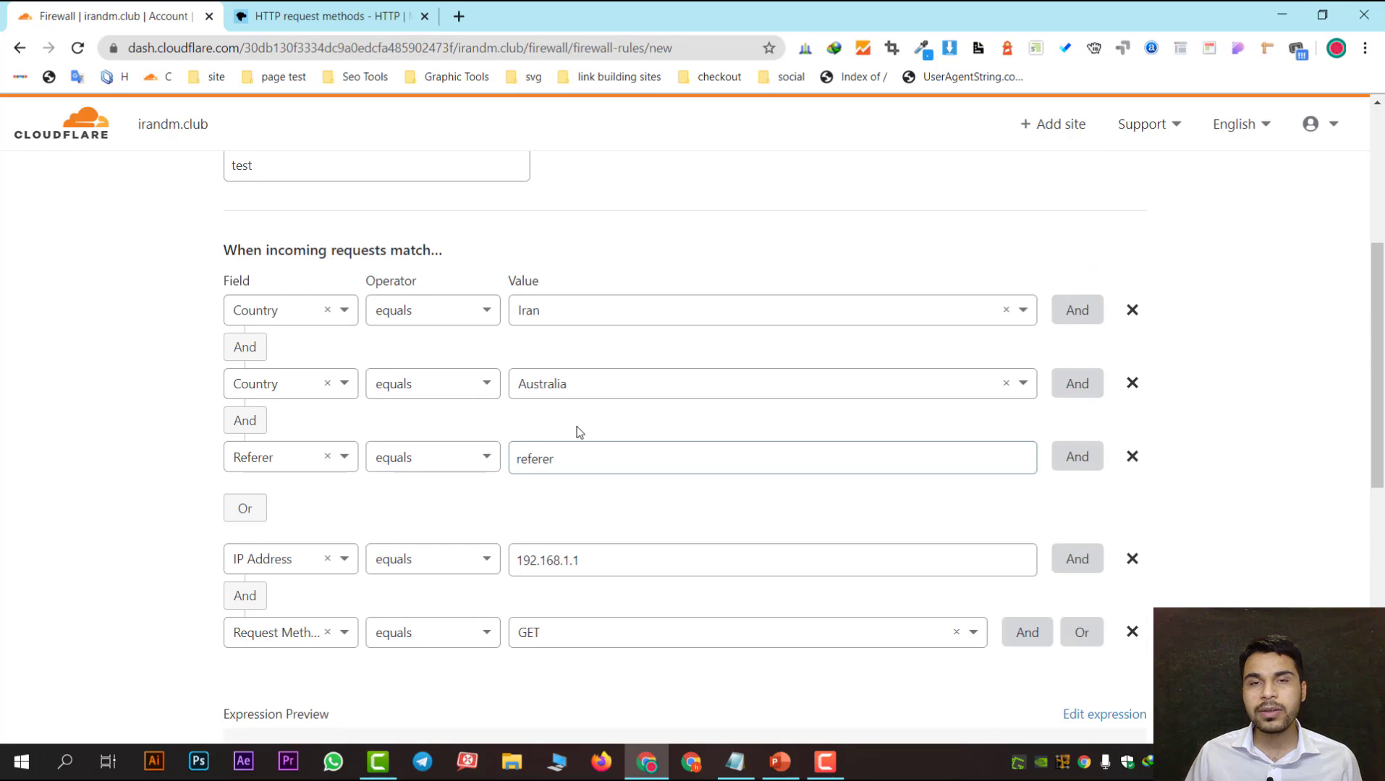
pyautogui.scroll(-2, 456, 456)
pyautogui.scroll(-1, 457, 456)
pyautogui.scroll(2, 388, 405)
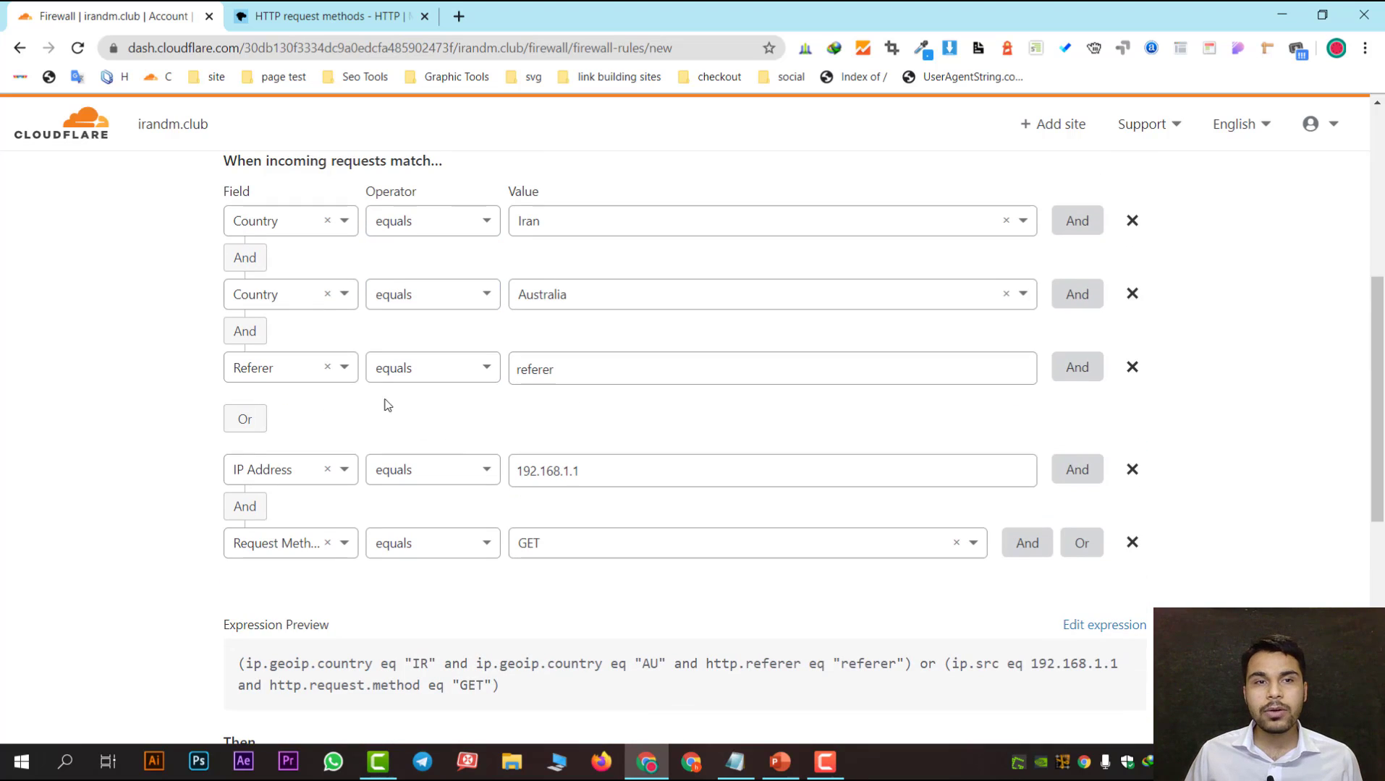
# Step: Clear the Country field from the first two conditions of the rule
pyautogui.click(326, 295)
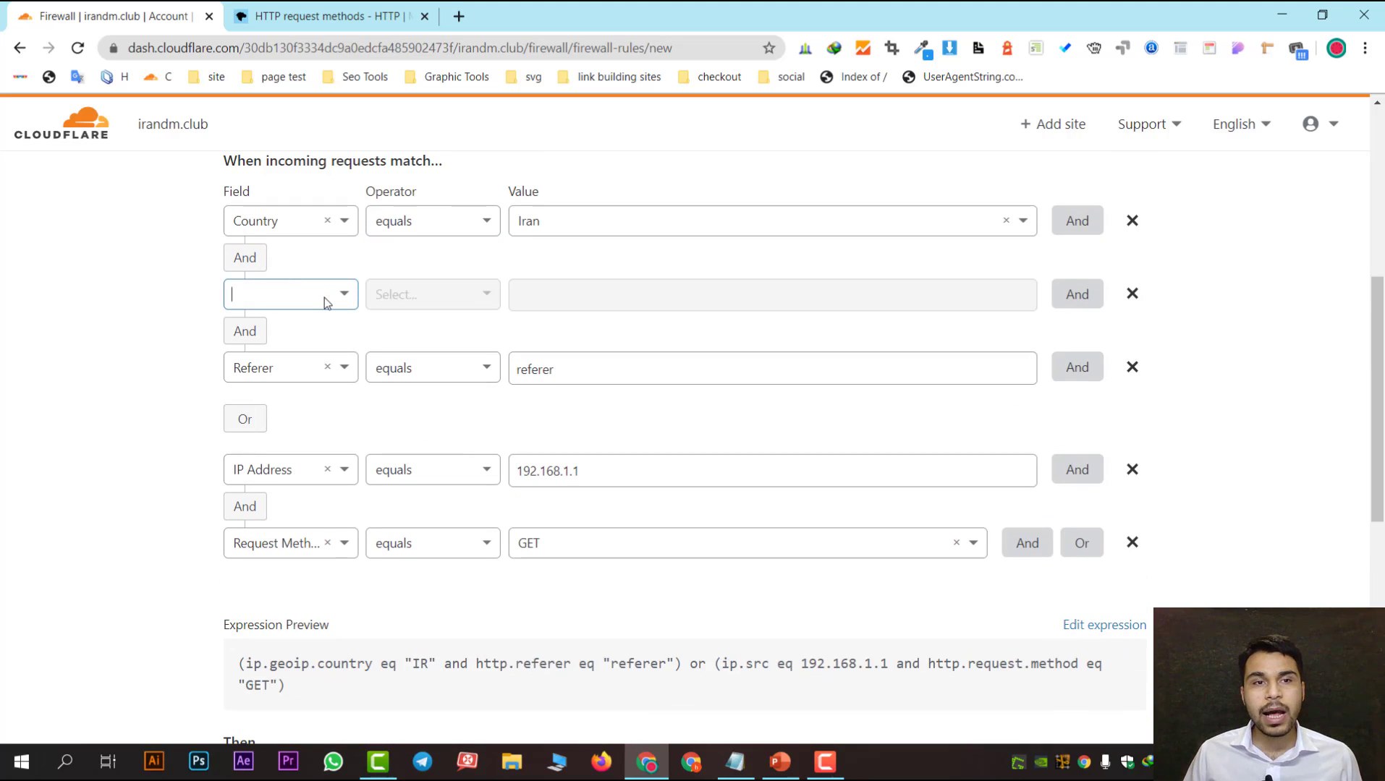
pyautogui.click(327, 220)
# Step: Examine the available condition fields from AS Num through HTTP Version in the Request Method condition, keeping its selection
pyautogui.click(340, 546)
pyautogui.scroll(-2, 289, 629)
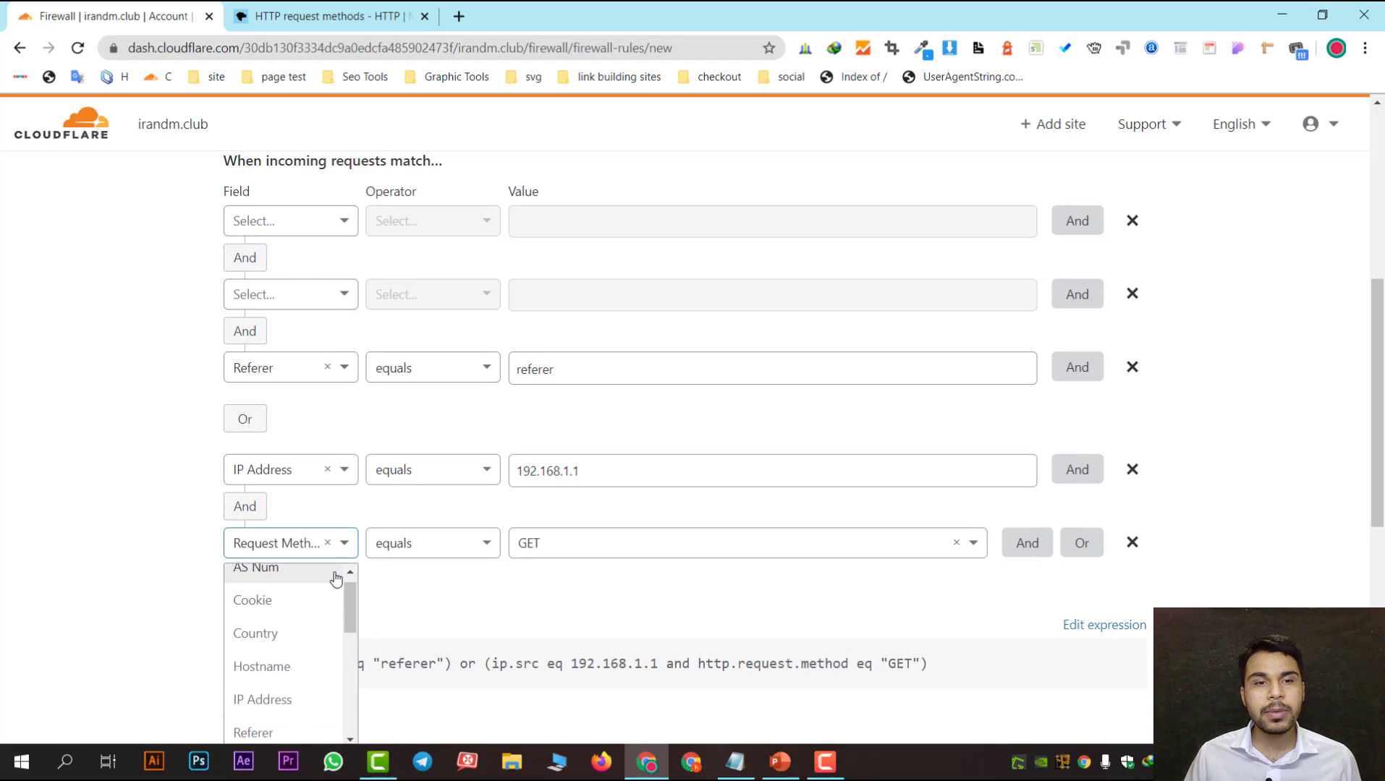
pyautogui.scroll(-1, 188, 601)
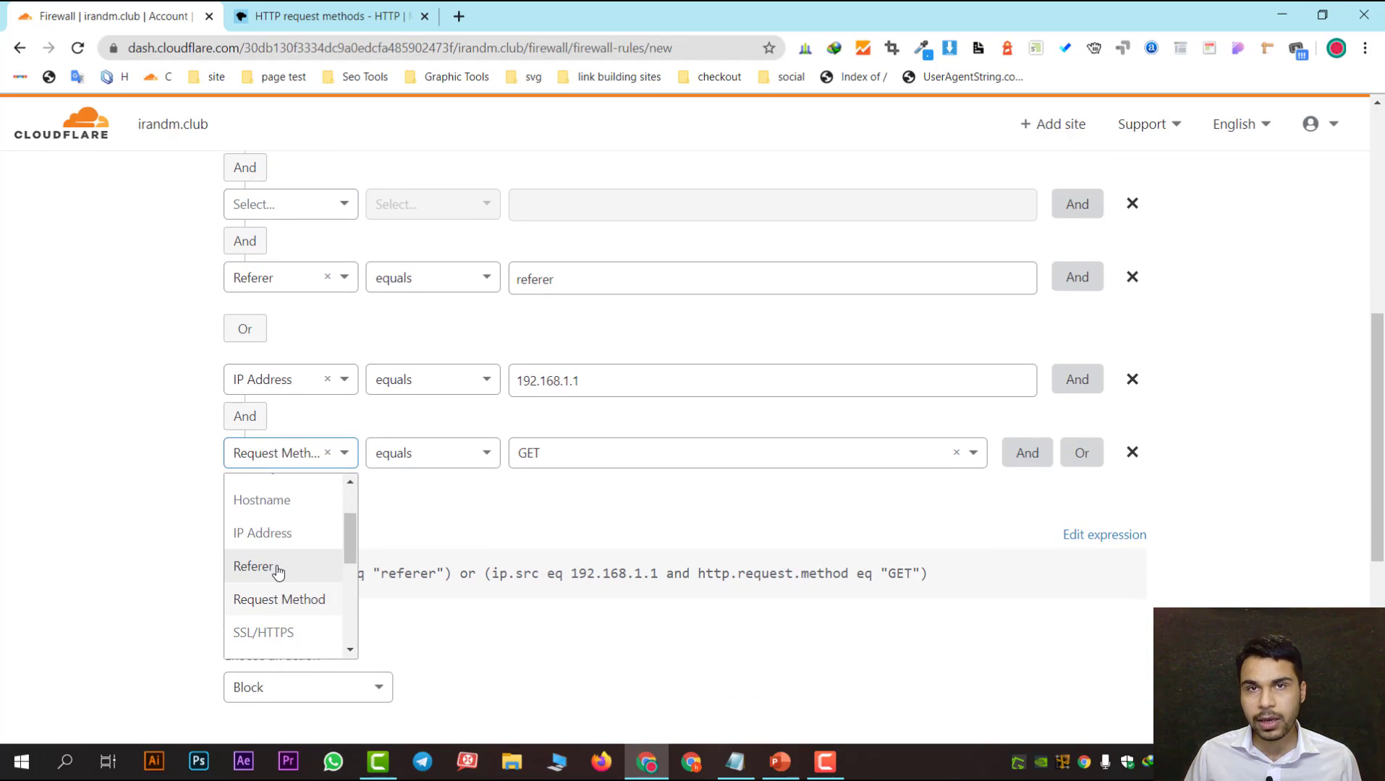
pyautogui.scroll(-1, 278, 571)
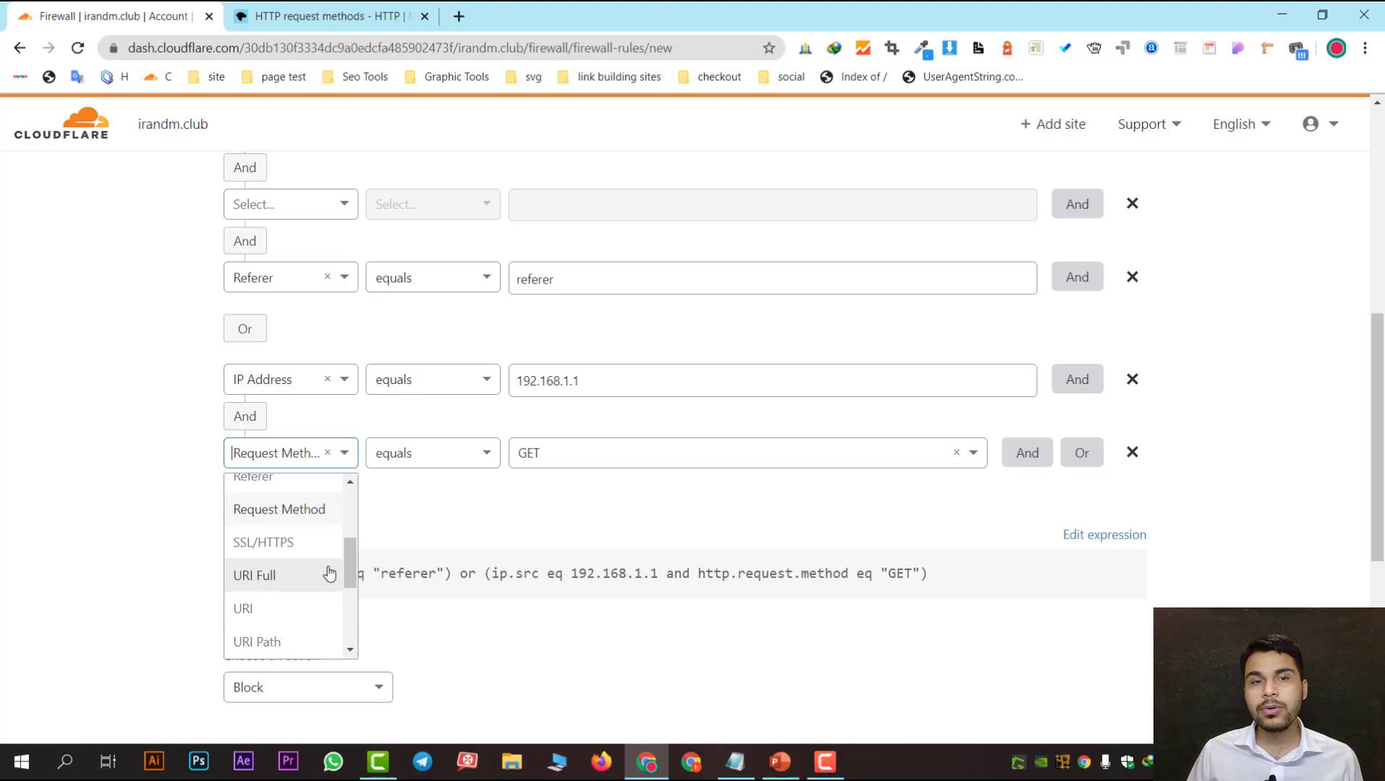
pyautogui.scroll(-2, 317, 584)
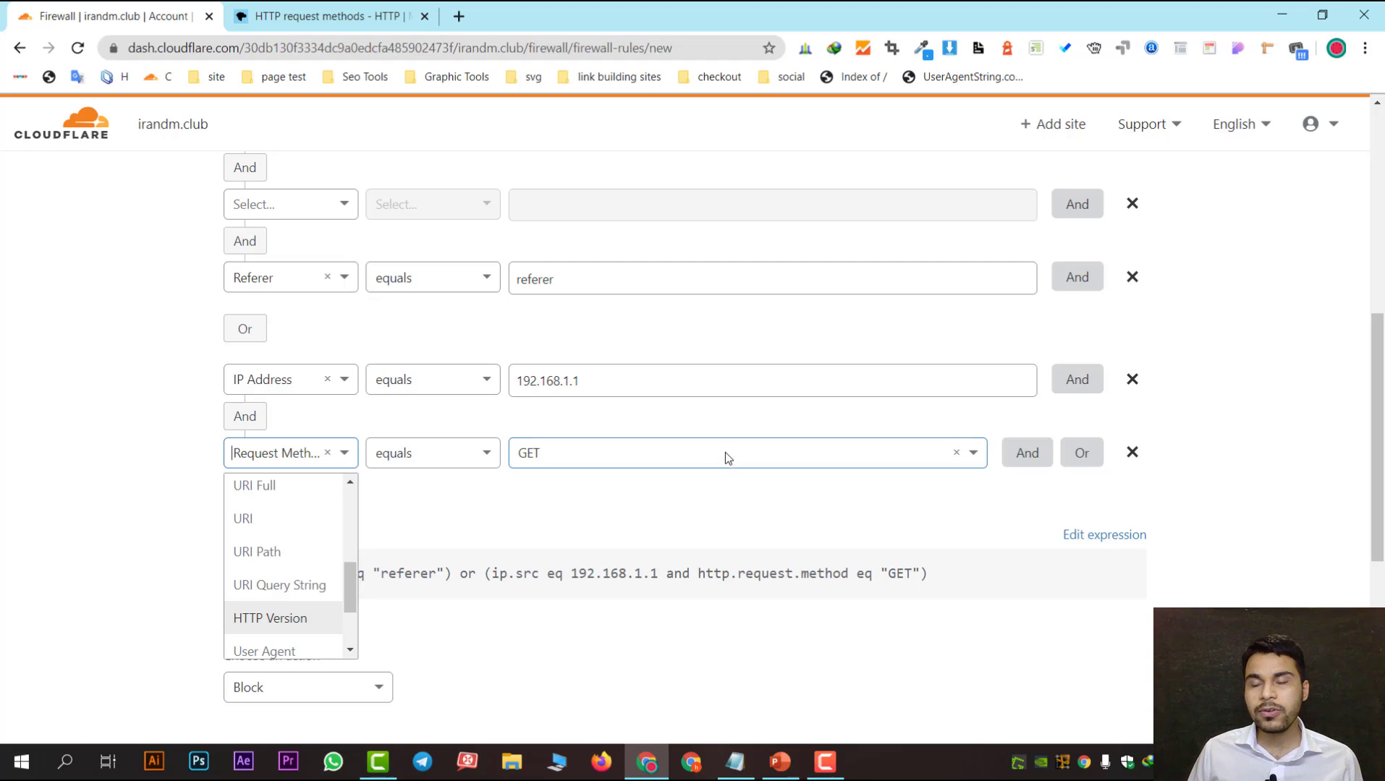
pyautogui.scroll(1, 720, 448)
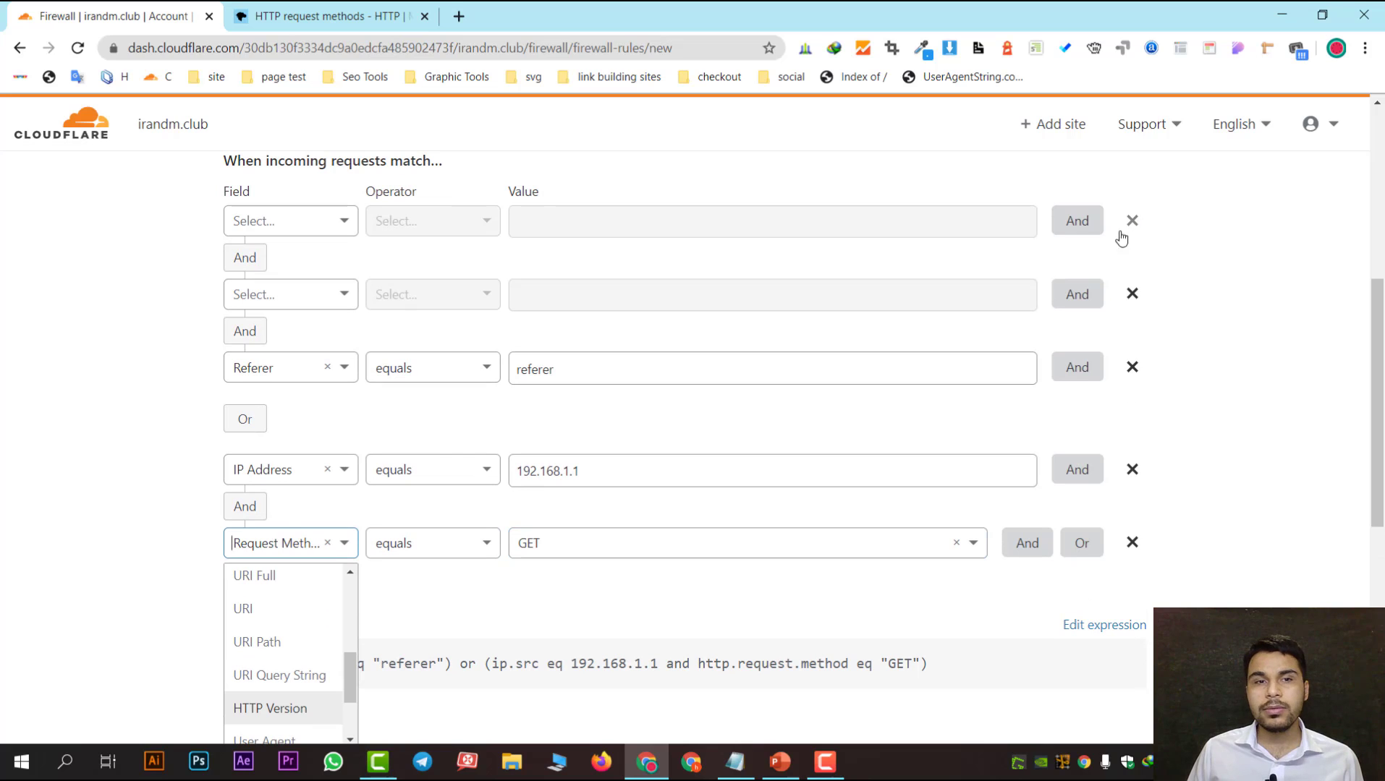
pyautogui.click(267, 526)
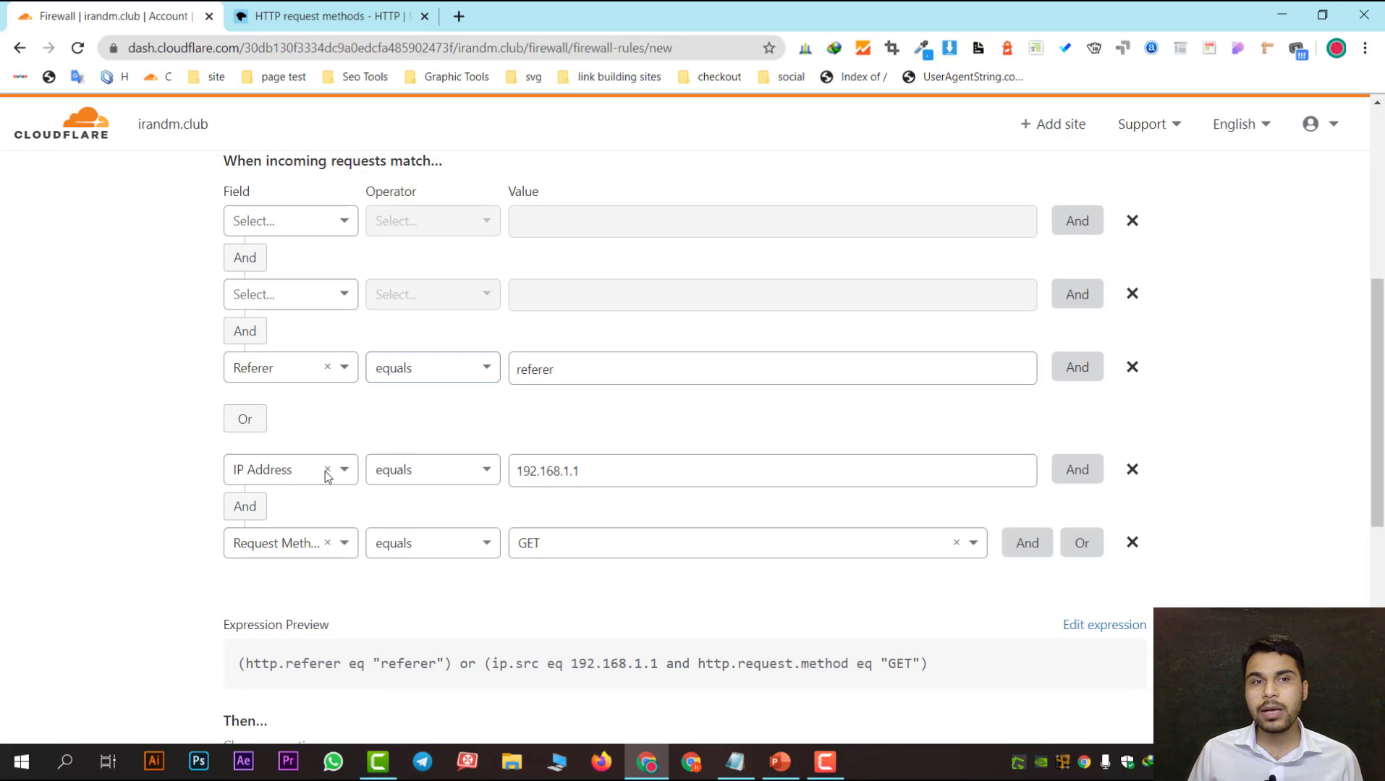
pyautogui.scroll(-1, 413, 482)
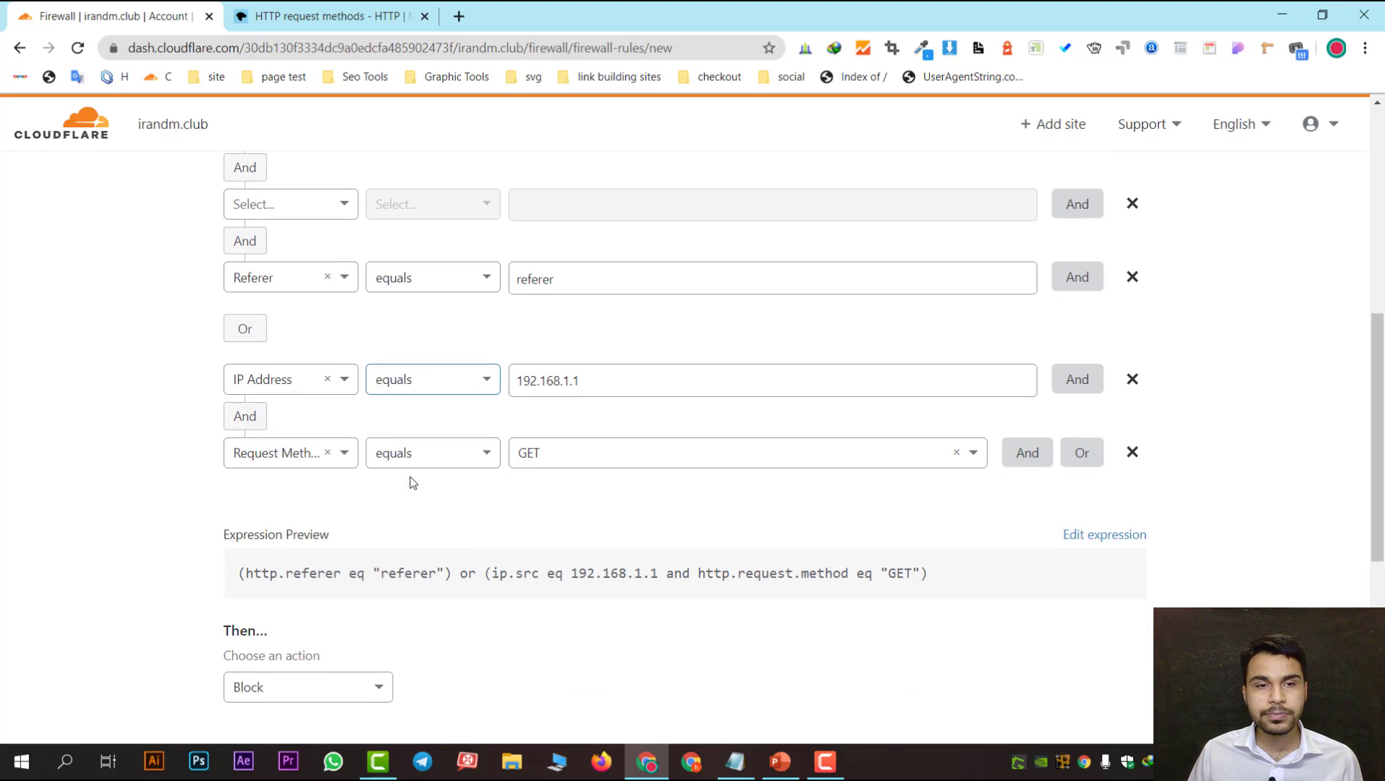
pyautogui.scroll(-2, 413, 483)
pyautogui.scroll(4, 434, 390)
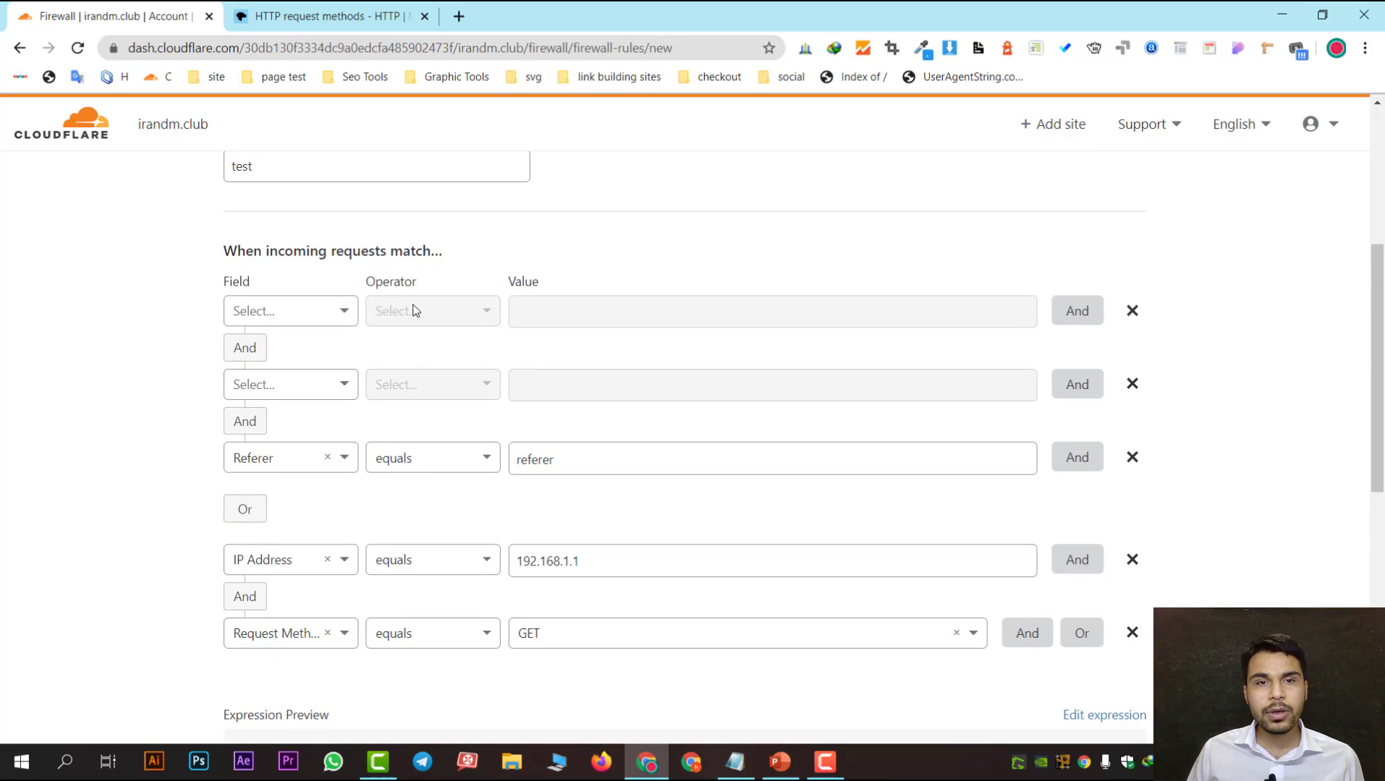
# Step: Set the first condition to Country equals Iran
pyautogui.click(337, 311)
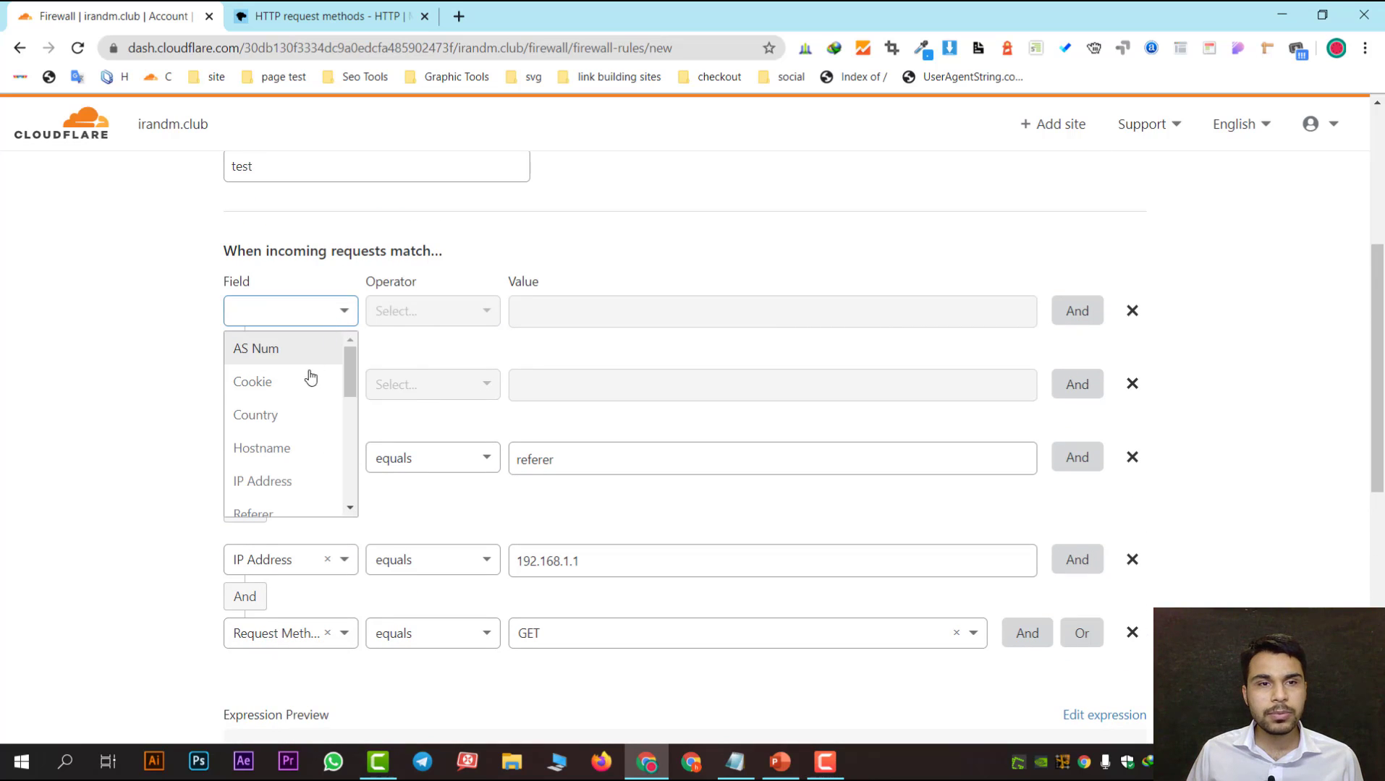
pyautogui.click(318, 415)
pyautogui.click(614, 307)
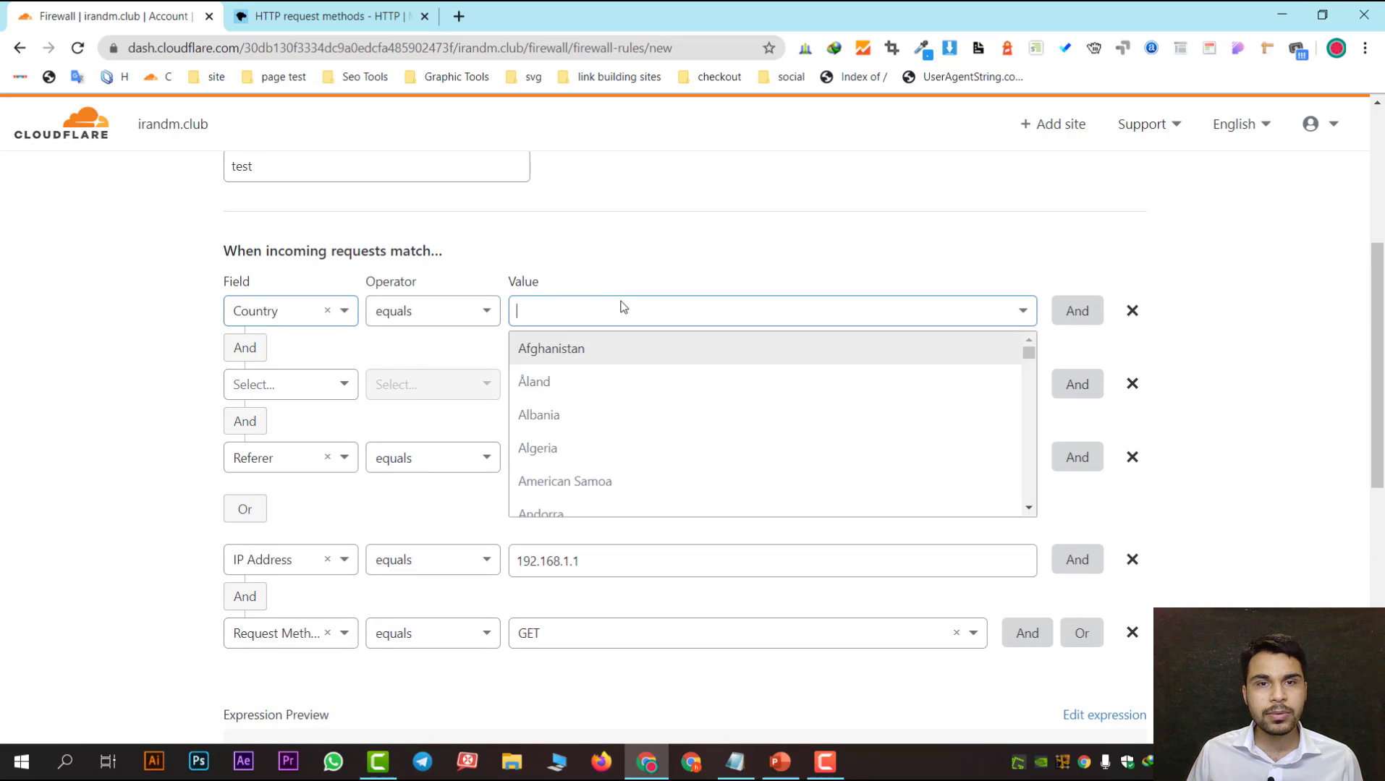
pyautogui.write('Iran')
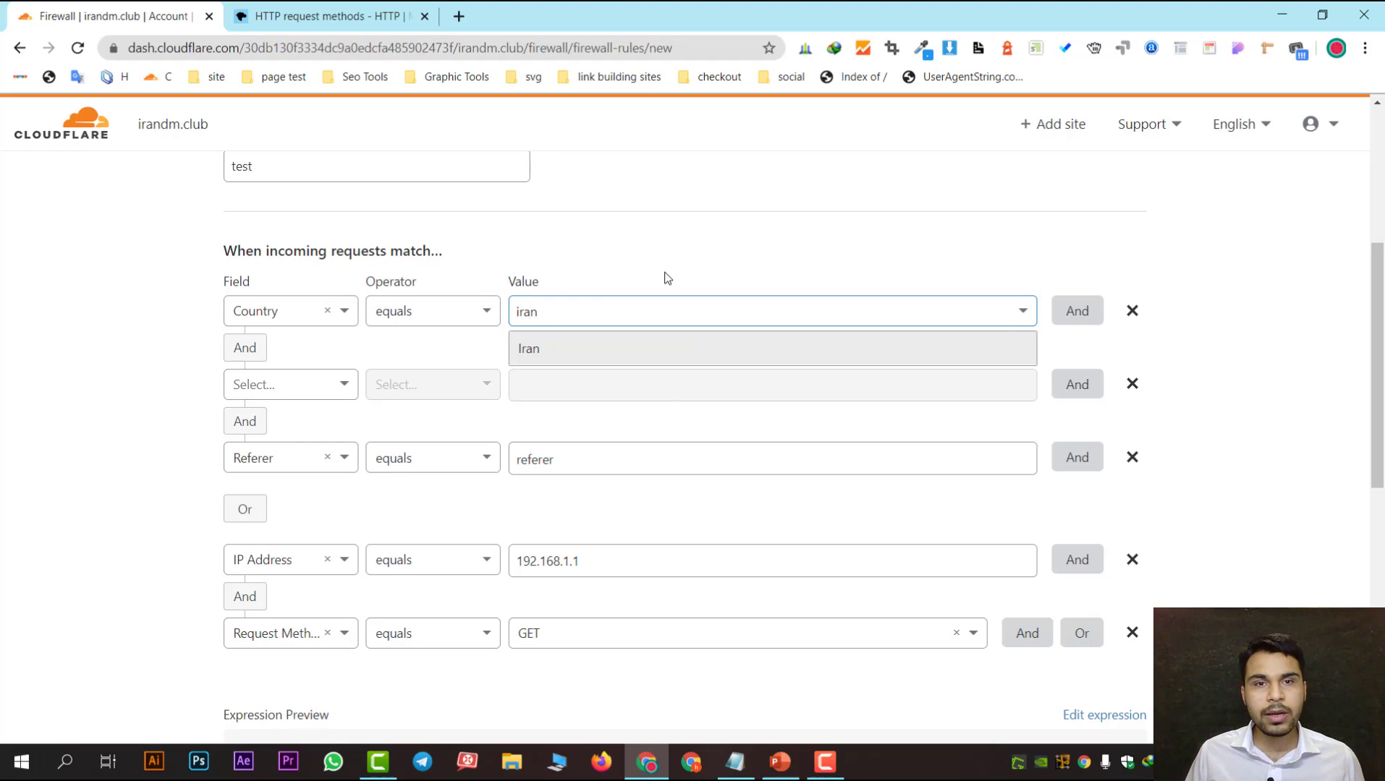
pyautogui.click(630, 353)
# Step: Set the second condition to Country equals Australia
pyautogui.click(345, 370)
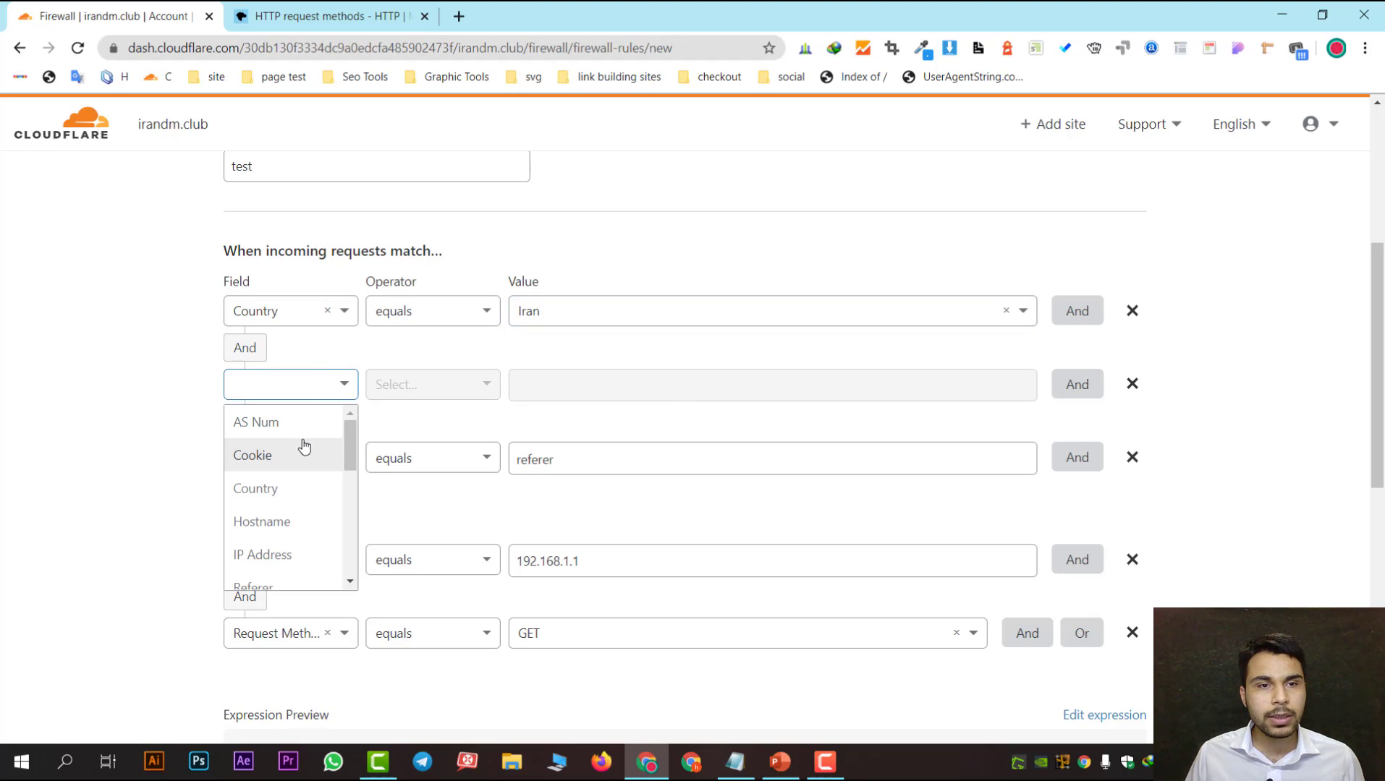
pyautogui.click(312, 486)
pyautogui.click(639, 388)
pyautogui.write('as')
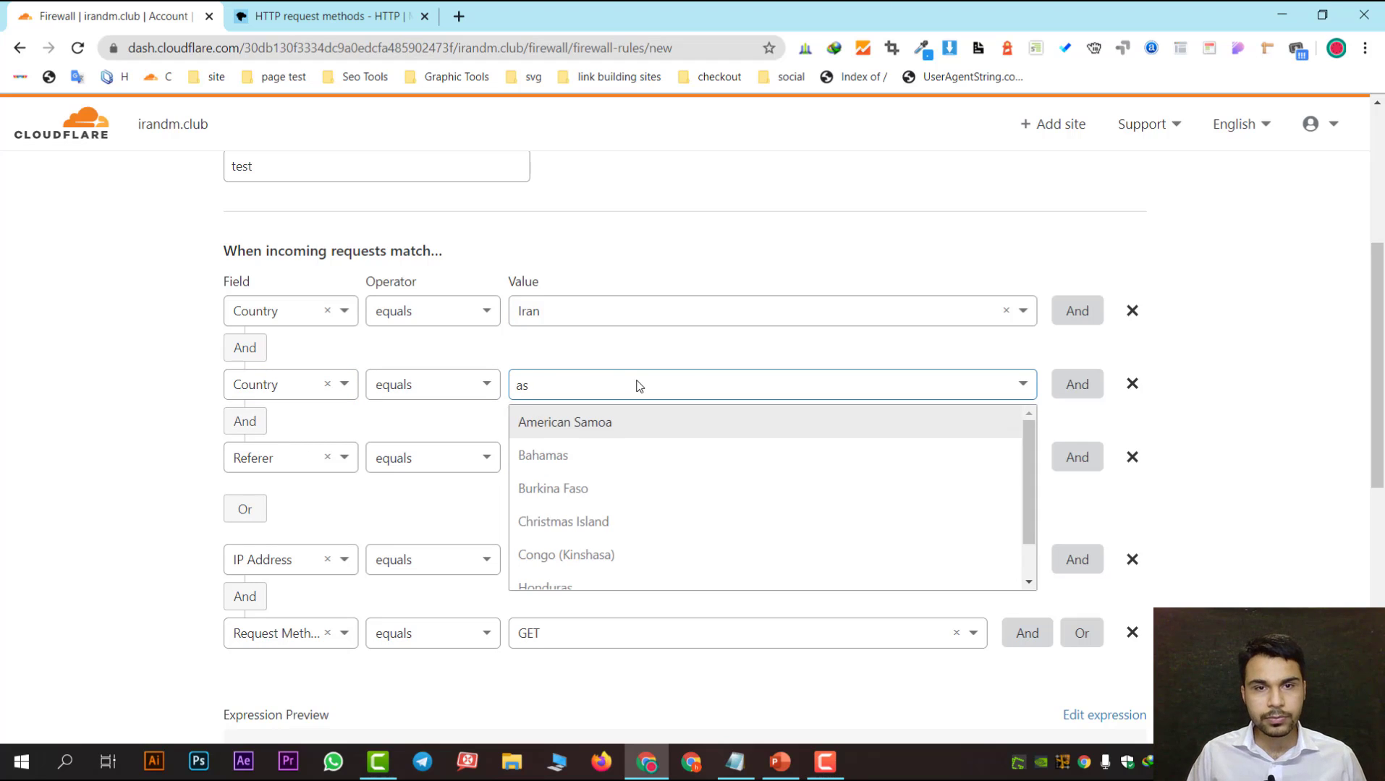
pyautogui.press('BackSpace')
pyautogui.write('u')
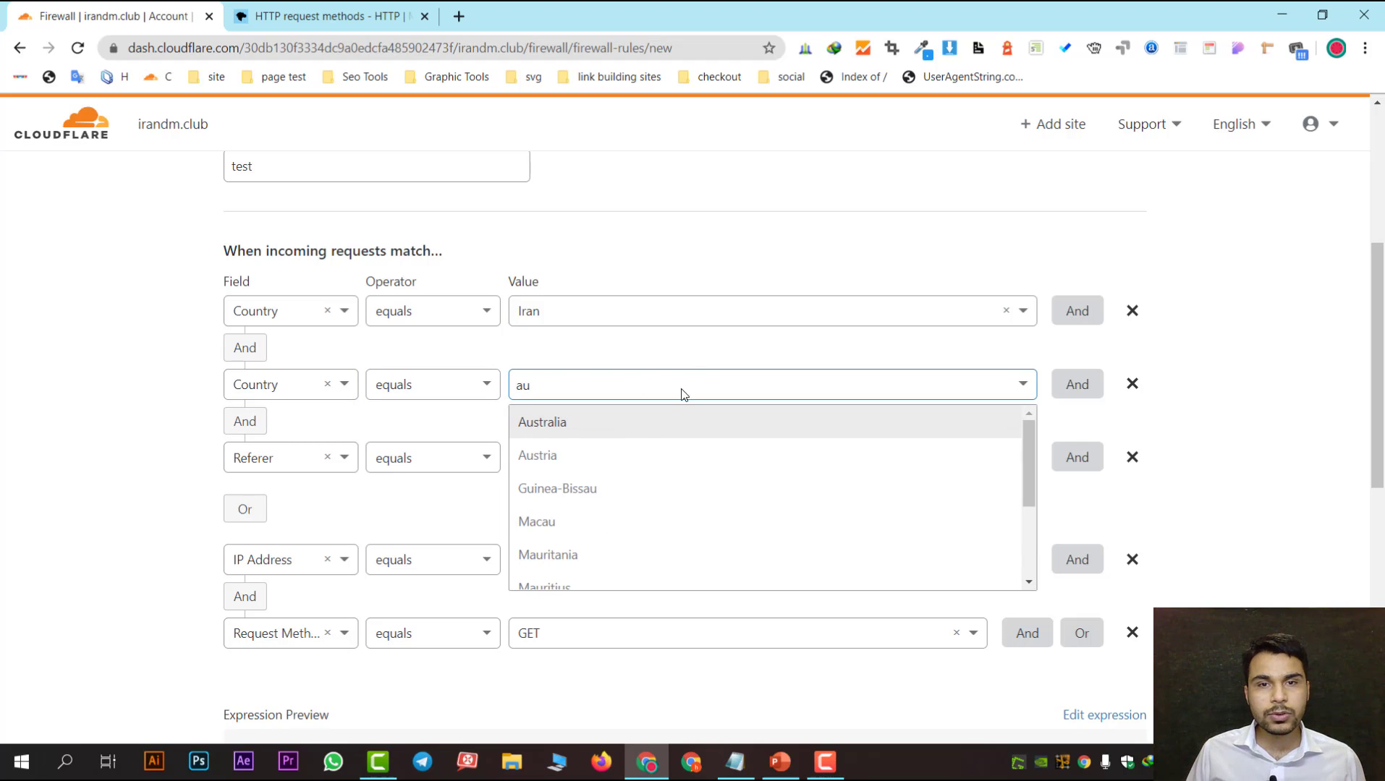
pyautogui.click(640, 434)
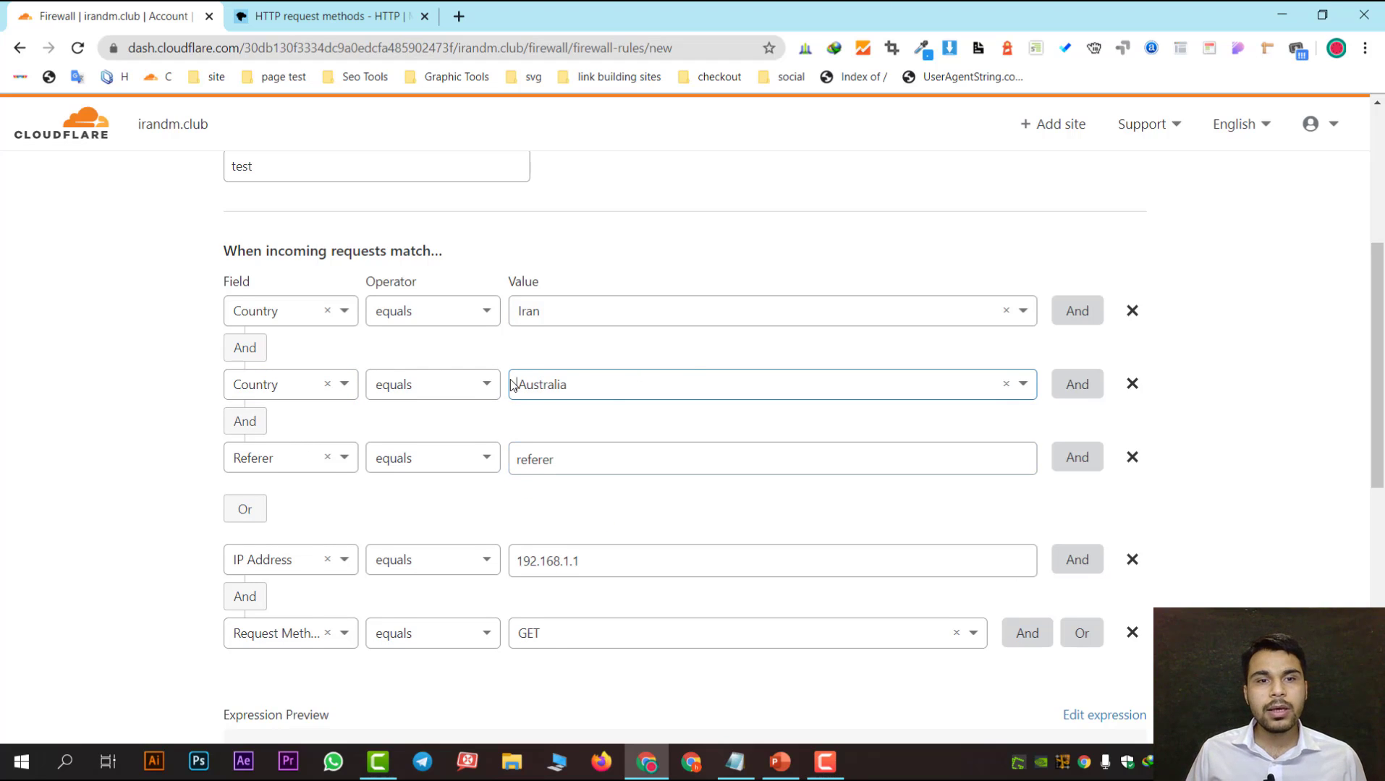
# Step: Review the rule's conditions and expression preview, and open the list of available actions
pyautogui.scroll(-1, 511, 386)
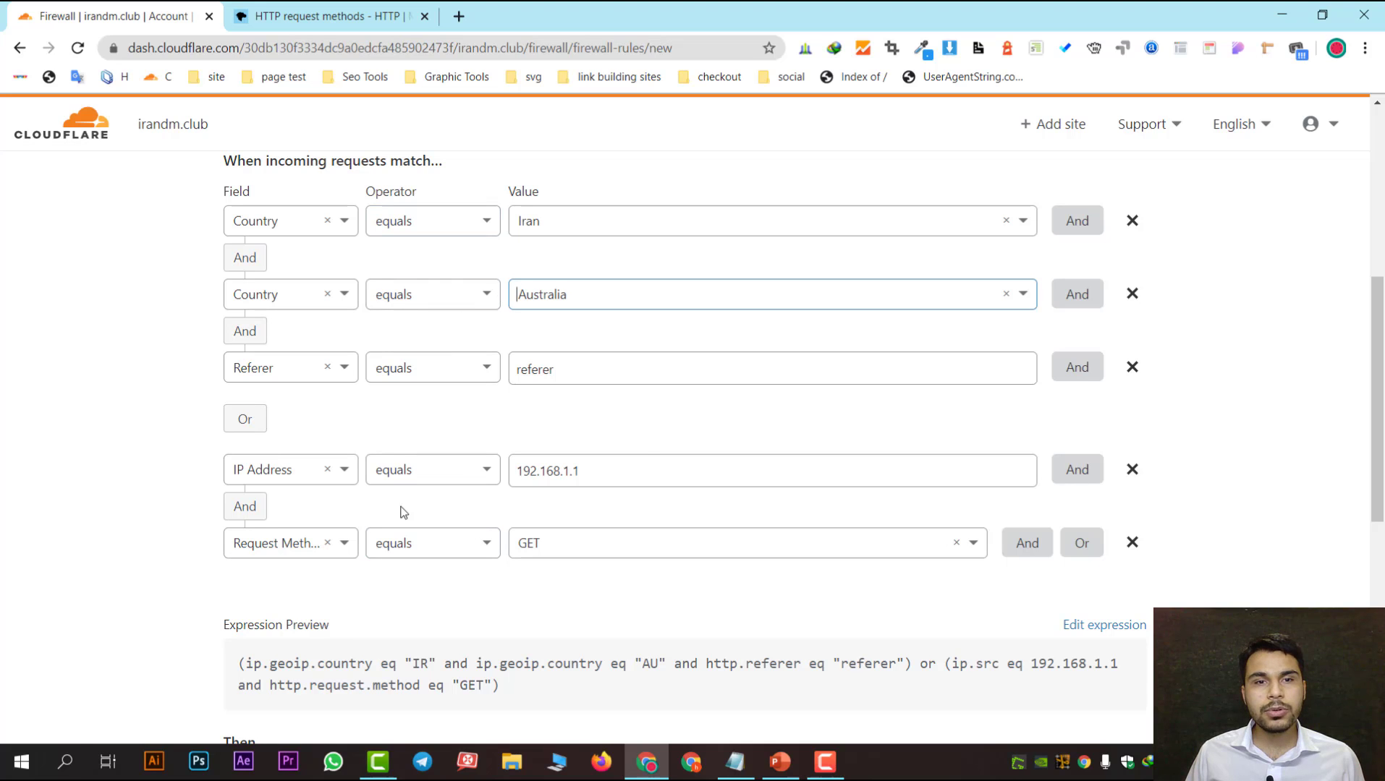
pyautogui.scroll(-1, 665, 442)
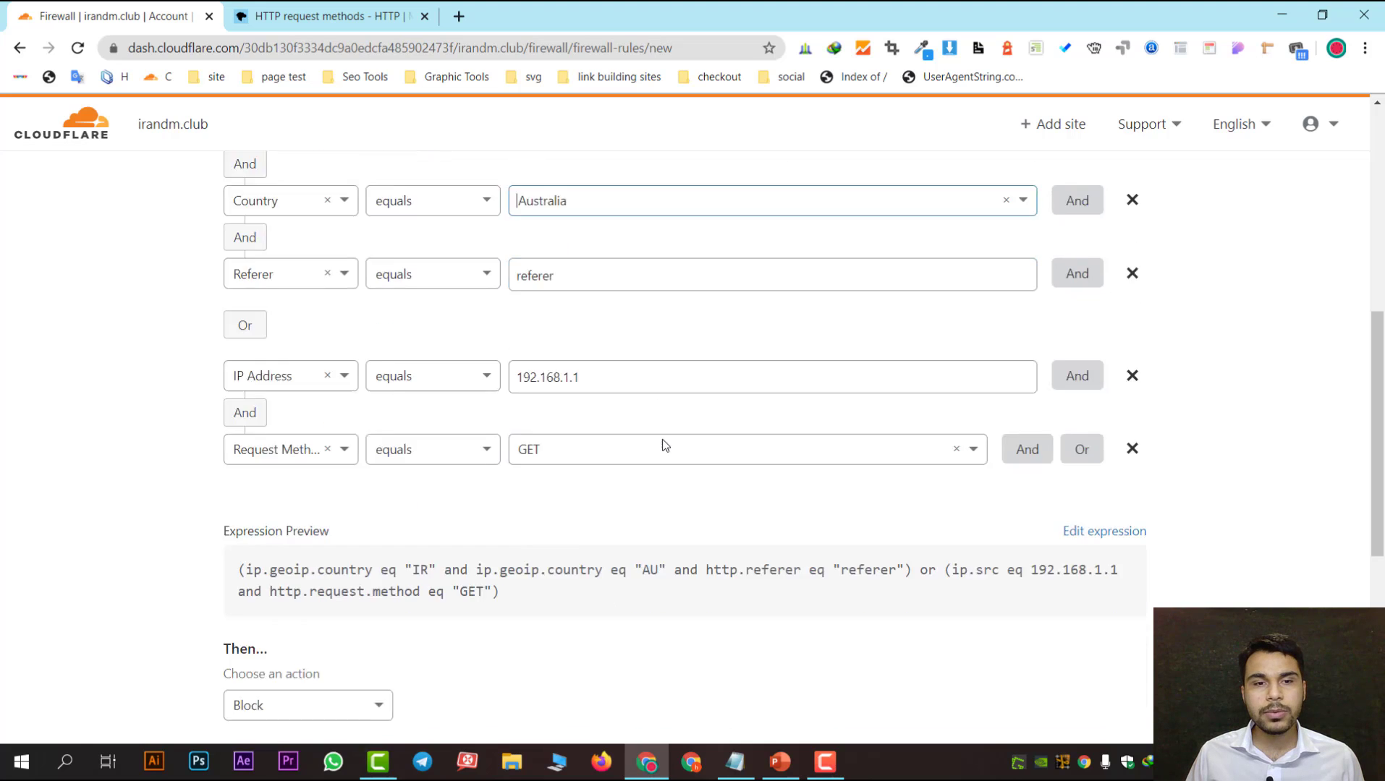
pyautogui.scroll(-2, 666, 443)
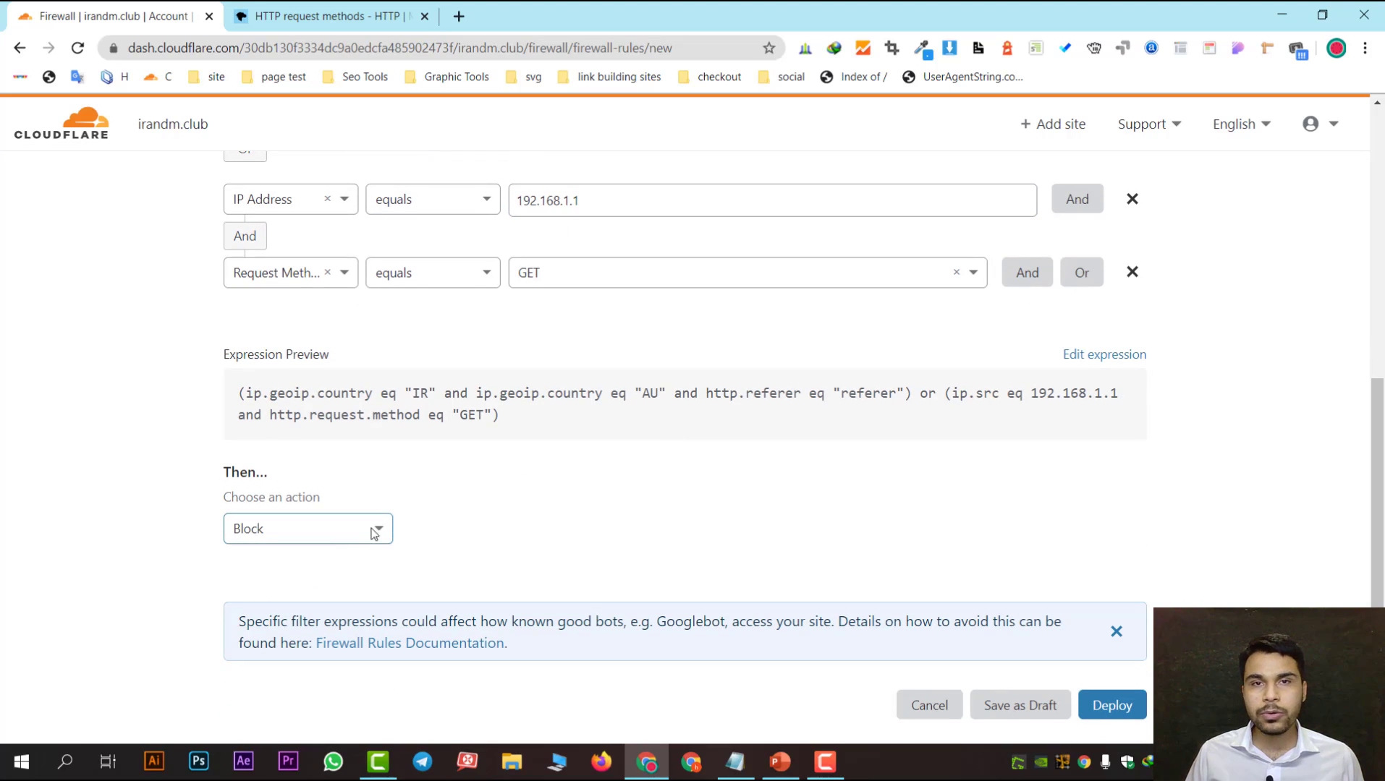
pyautogui.scroll(3, 374, 533)
pyautogui.scroll(-2, 398, 622)
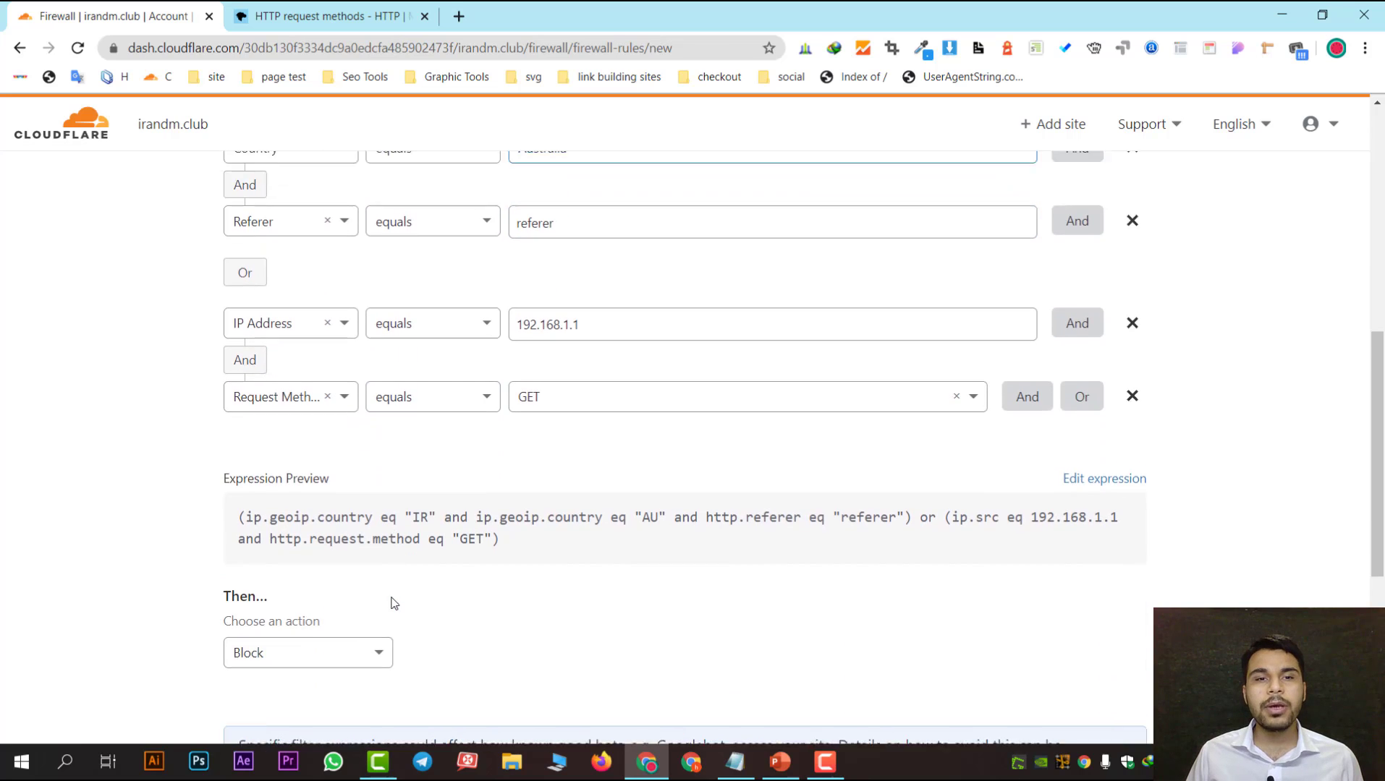
pyautogui.scroll(-2, 394, 604)
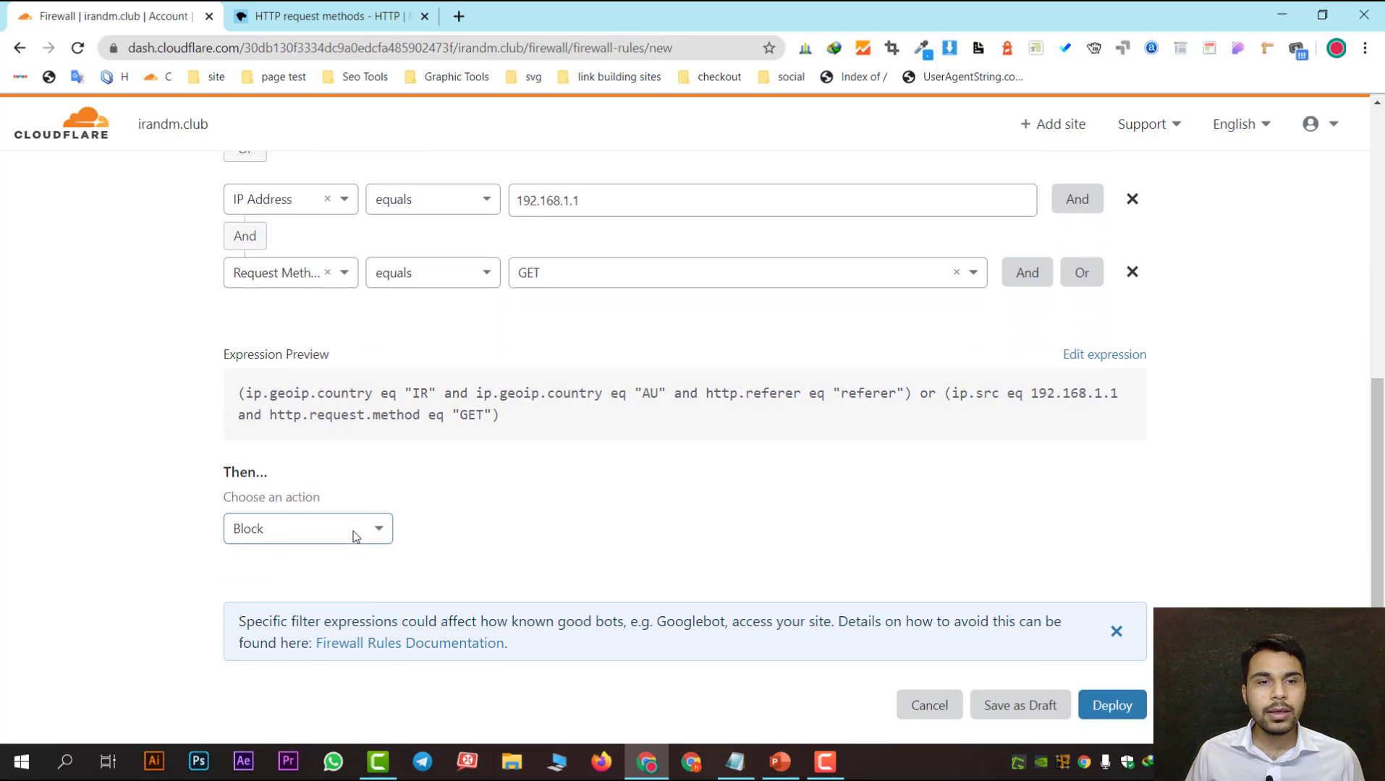
pyautogui.click(353, 531)
pyautogui.scroll(-1, 509, 535)
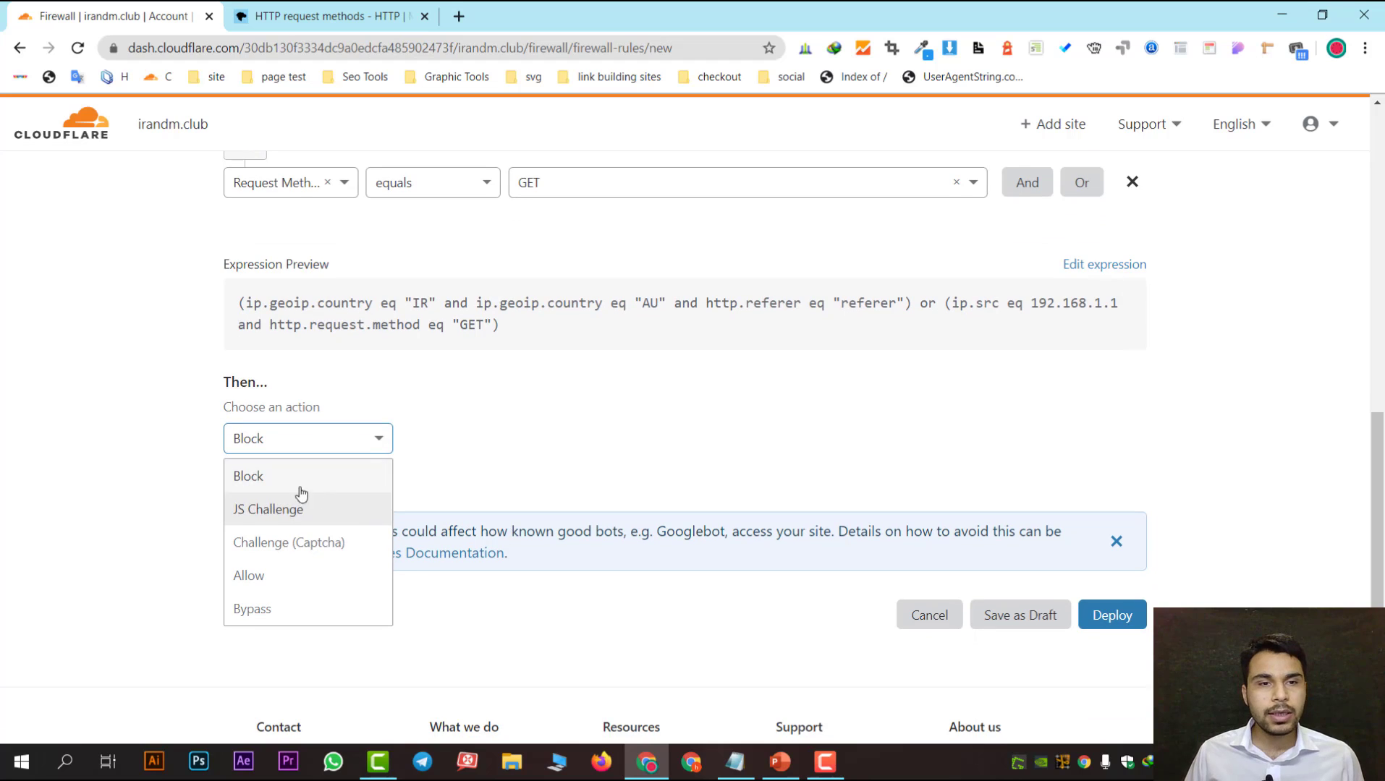
# Step: Set the Referer condition's value to rahedm.ir
pyautogui.scroll(3, 579, 482)
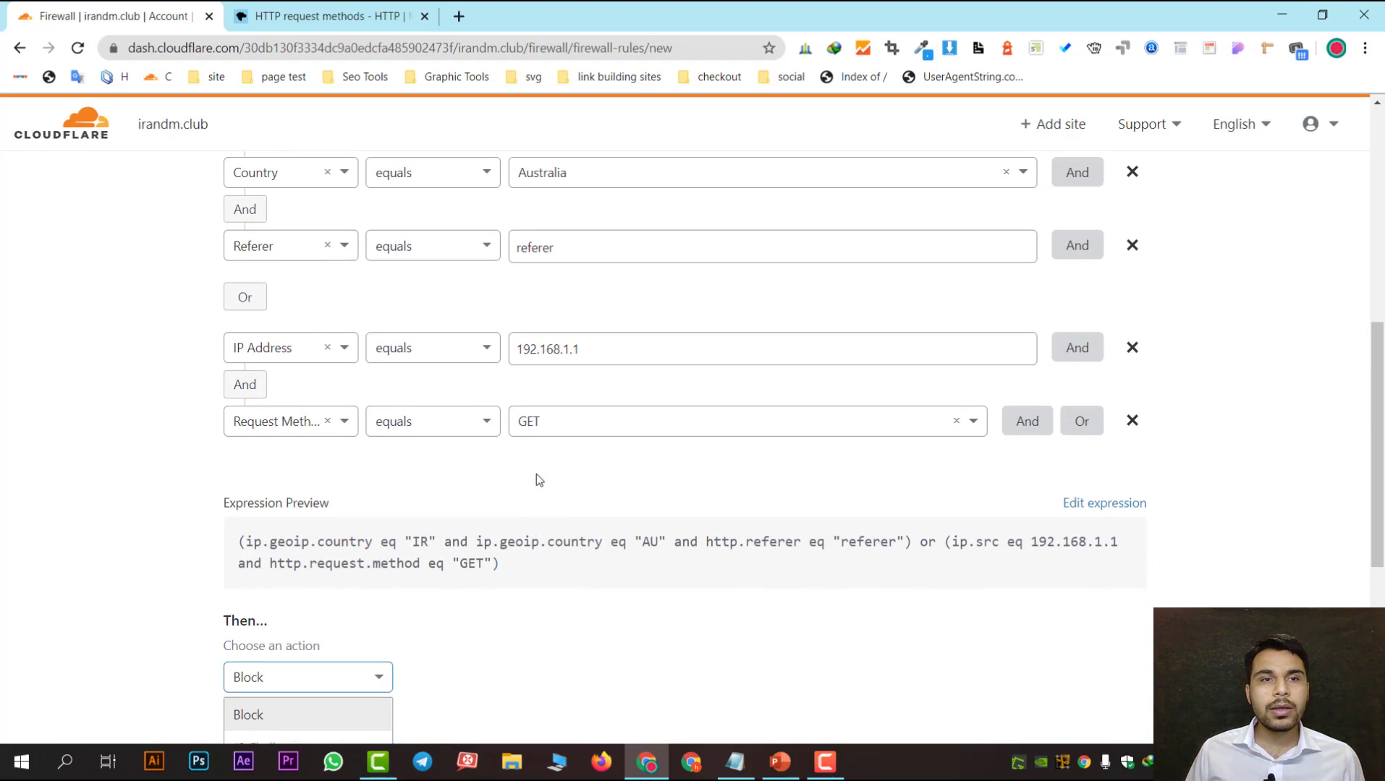
pyautogui.scroll(2, 536, 478)
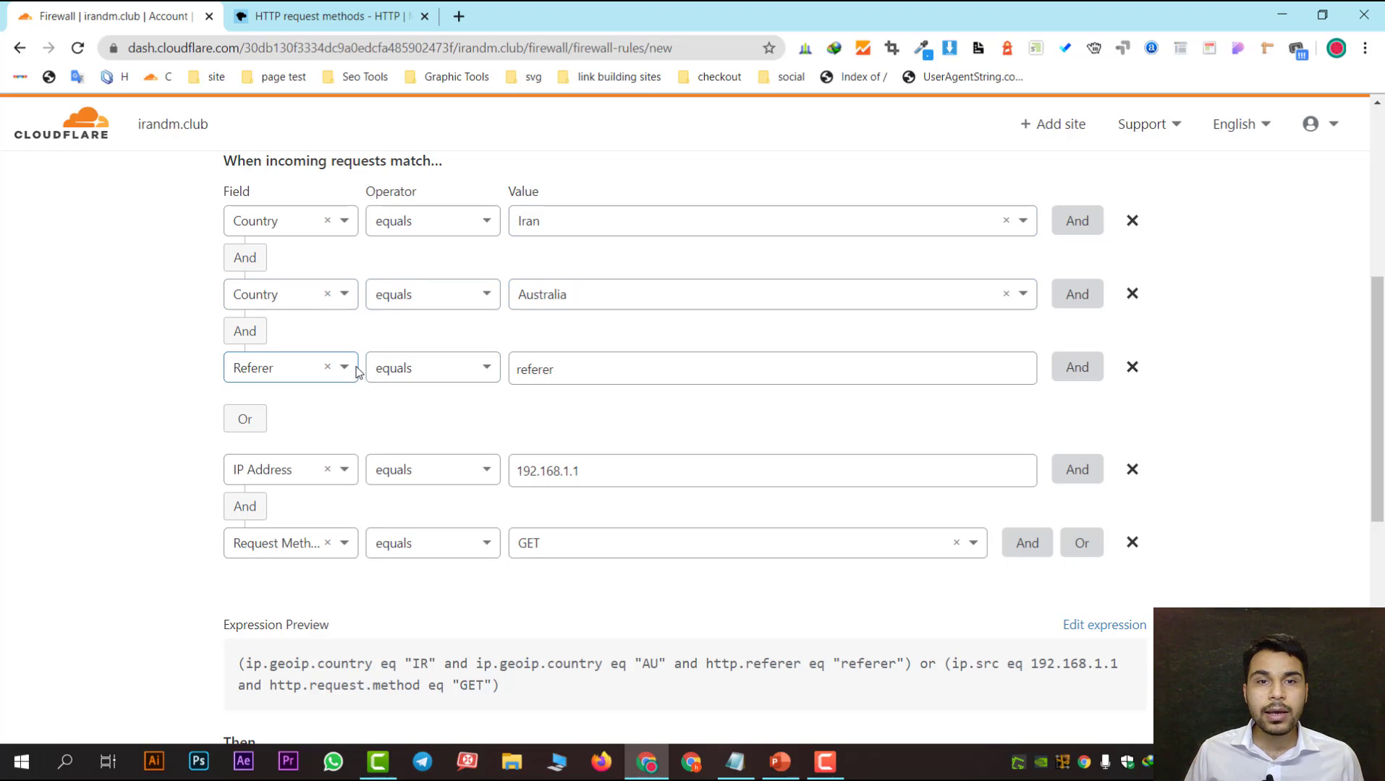
pyautogui.click(548, 367)
pyautogui.press('BackSpace')
pyautogui.press('BackSpace')
pyautogui.press('BackSpace')
pyautogui.press('BackSpace')
pyautogui.press('BackSpace')
pyautogui.press('BackSpace')
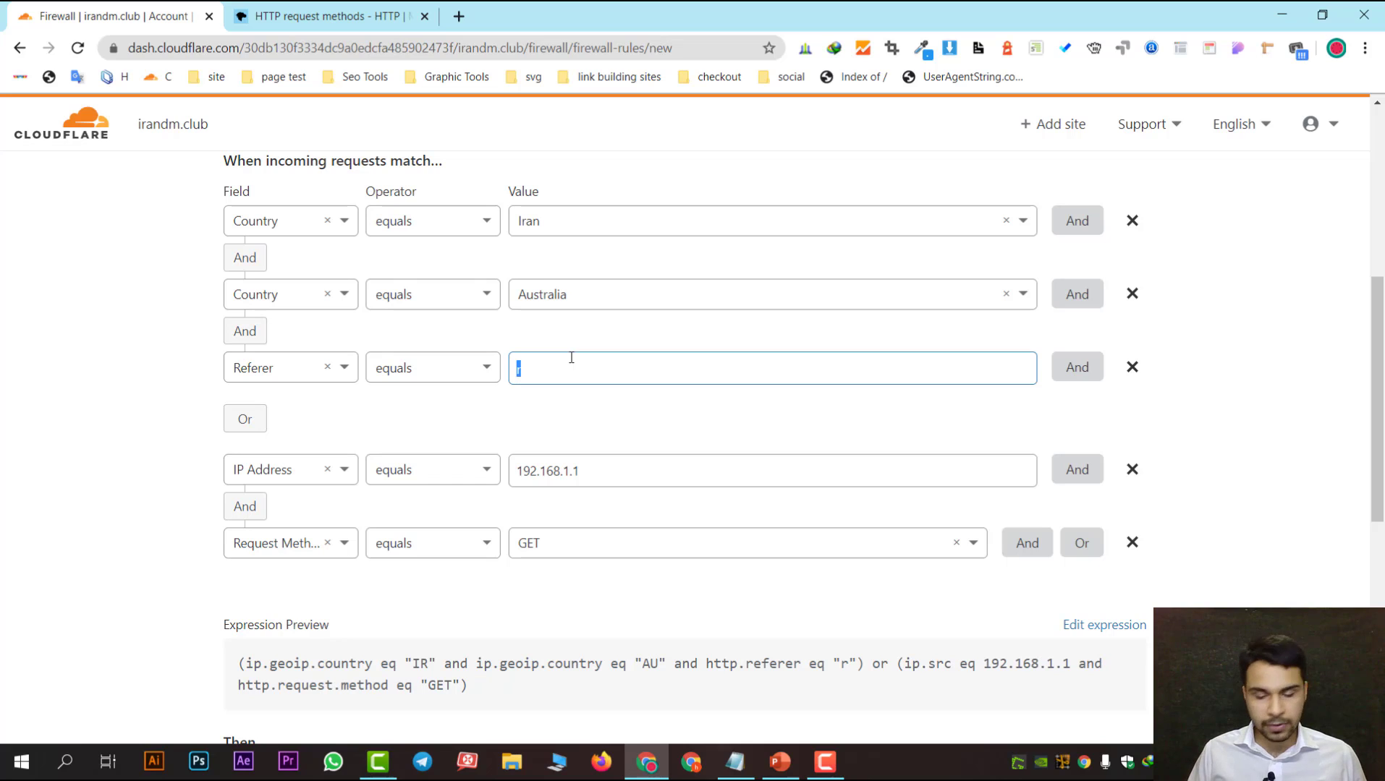
pyautogui.press('BackSpace')
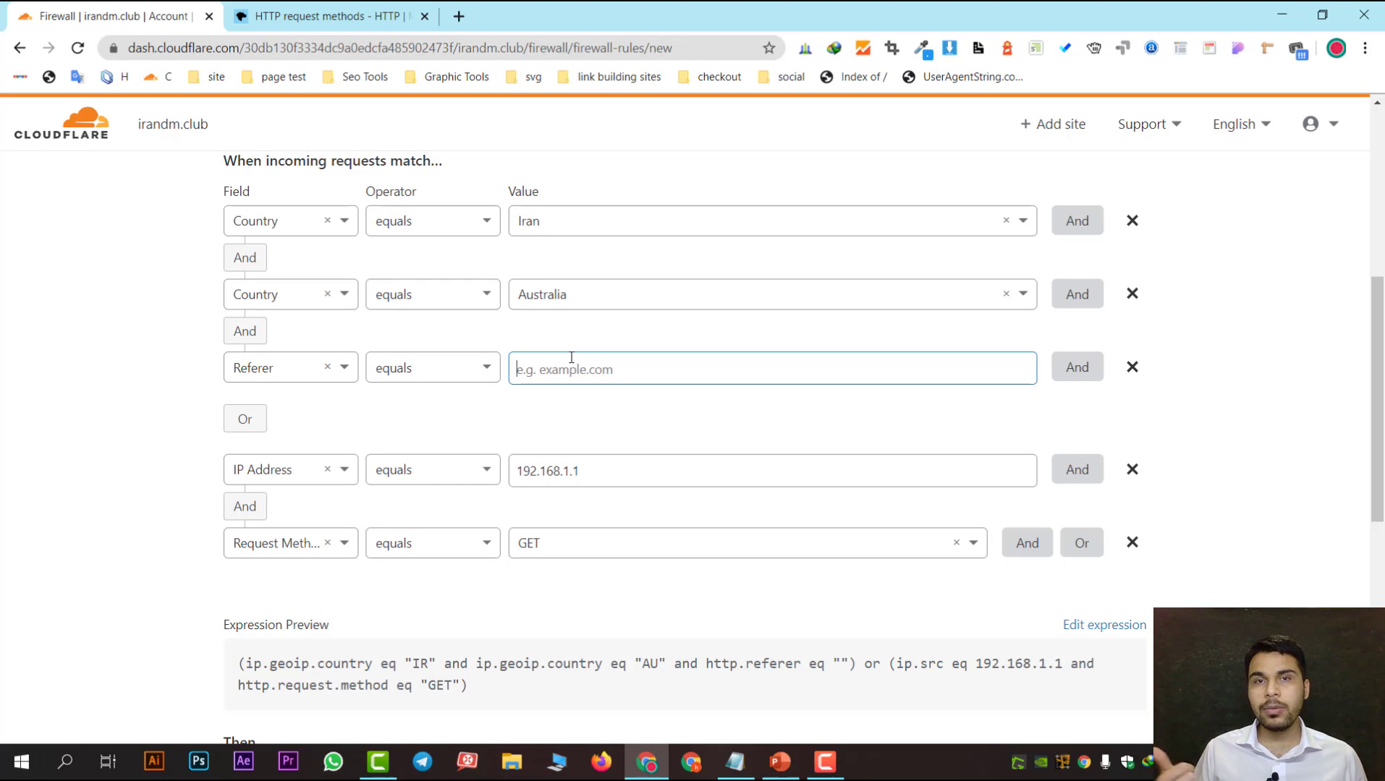
pyautogui.write('rahe')
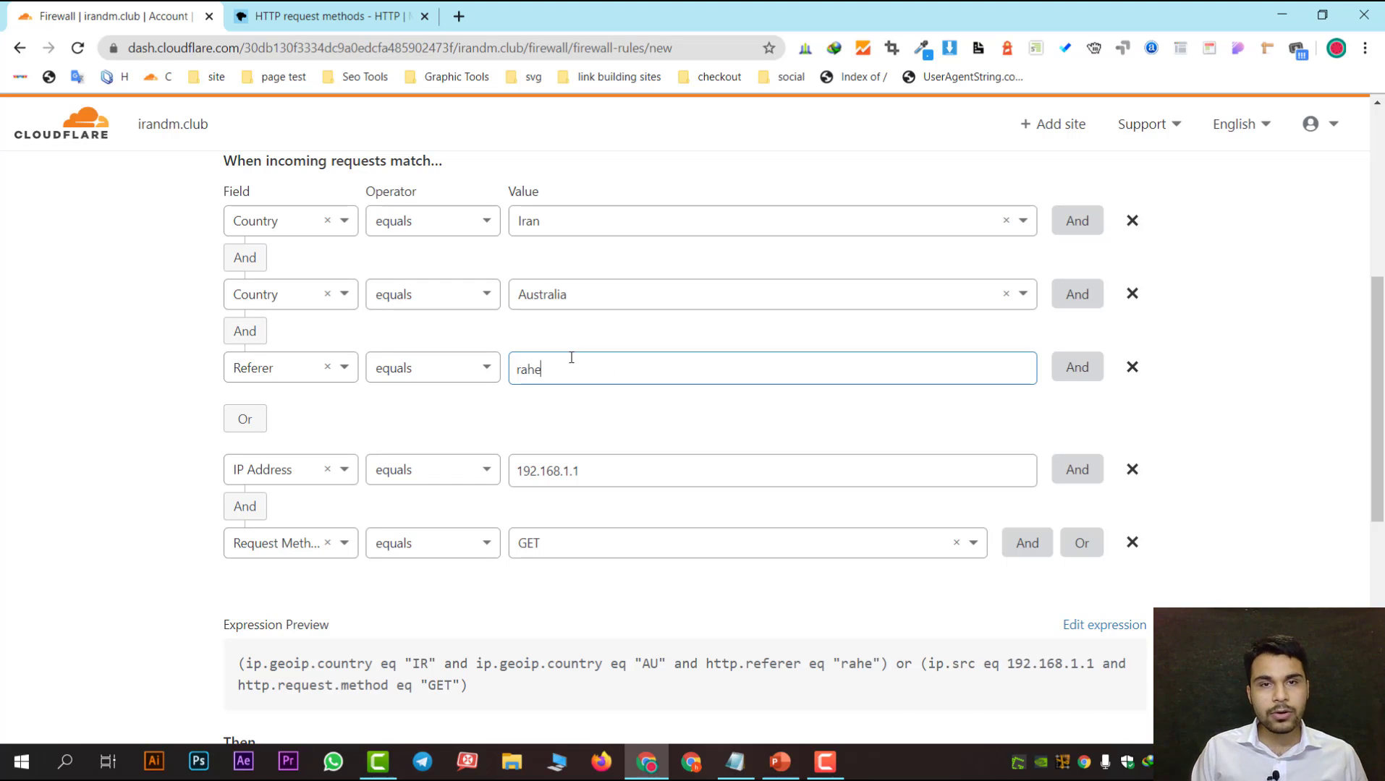
pyautogui.write('dm.ir')
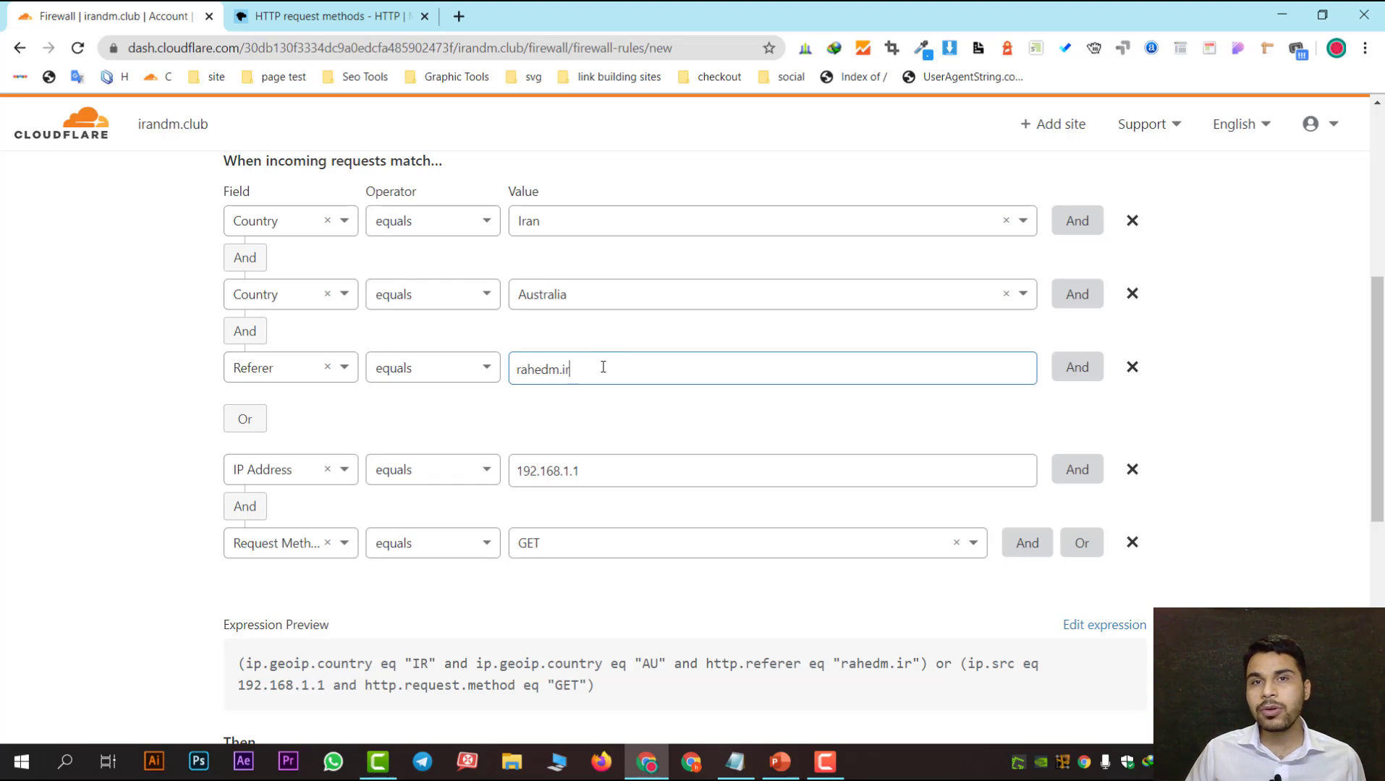
# Step: Examine the action choices Block, JS Challenge, Challenge (Captcha), Allow and Bypass against the rule's conditions, keeping Block
pyautogui.scroll(-3, 292, 574)
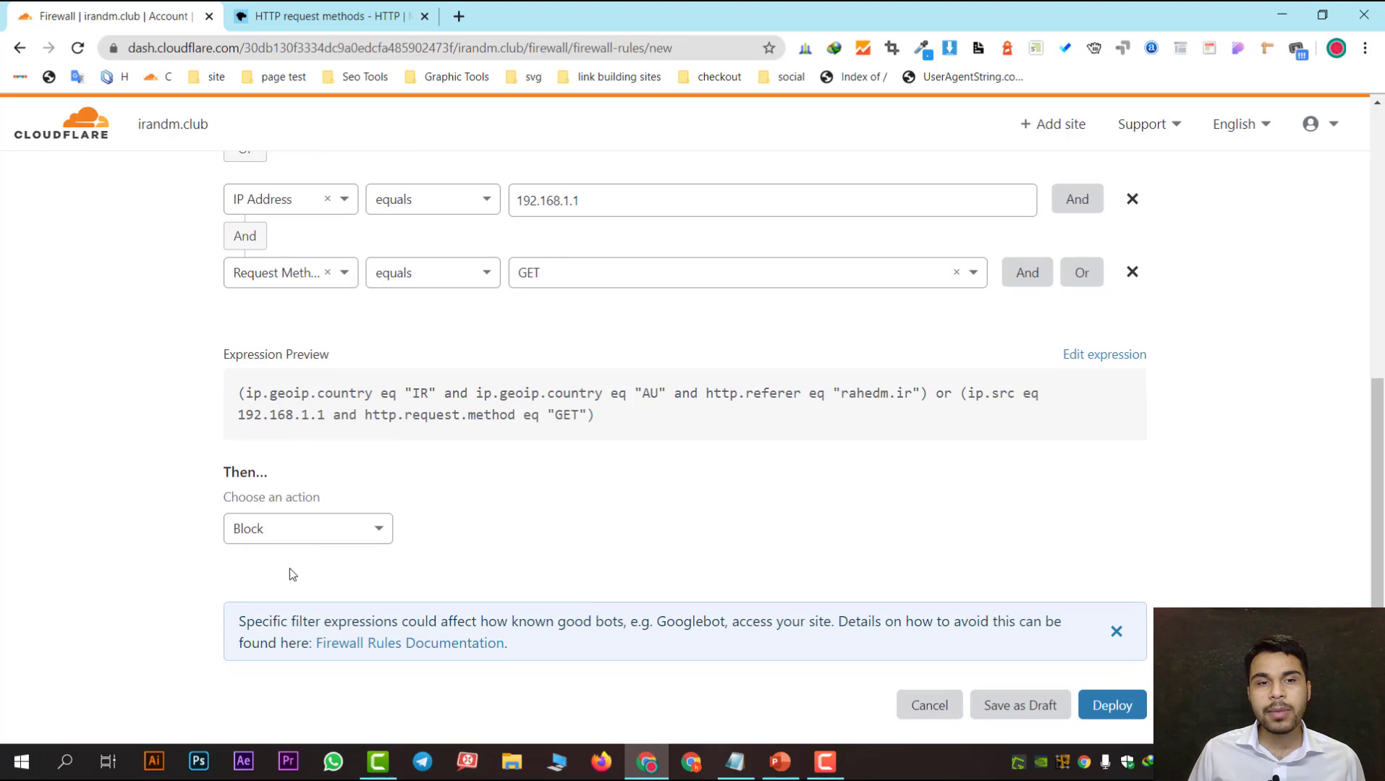
pyautogui.scroll(3, 590, 518)
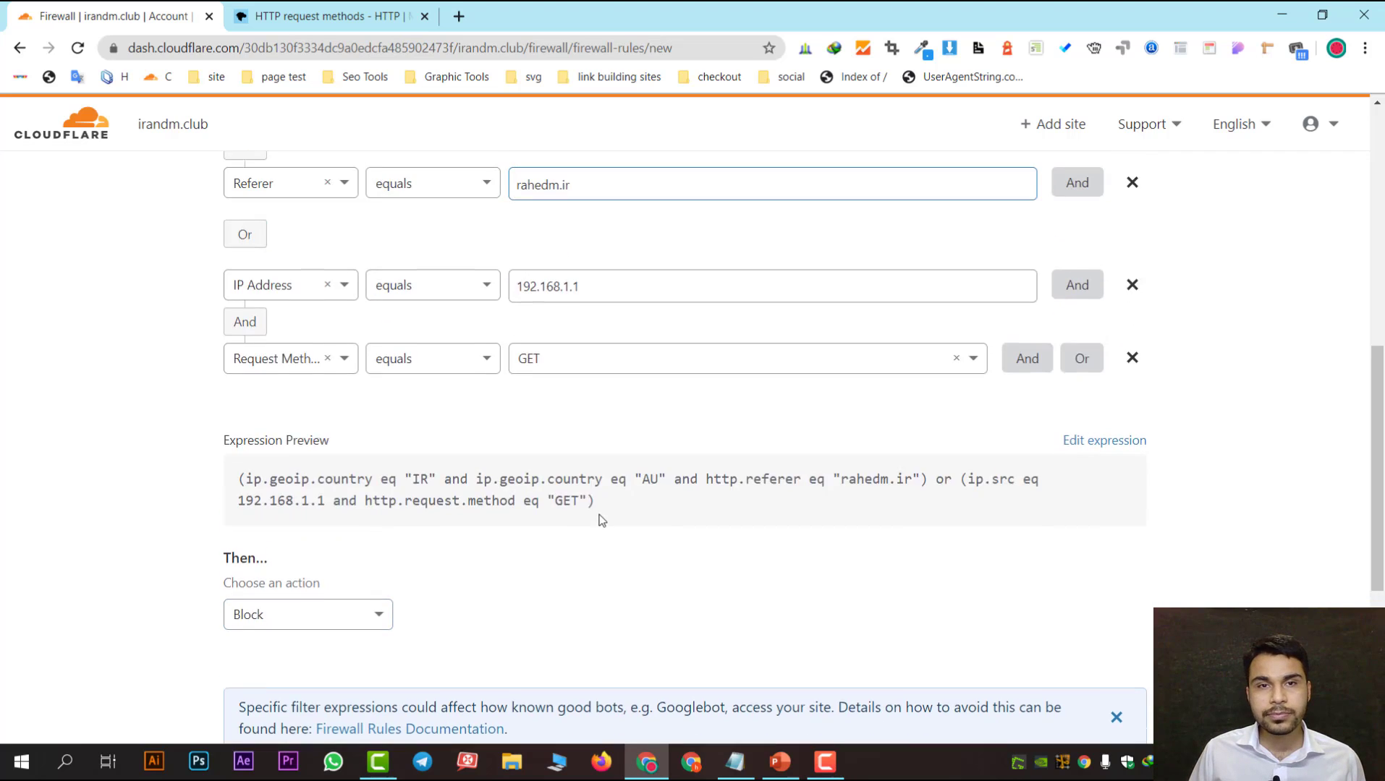
pyautogui.scroll(-1, 258, 477)
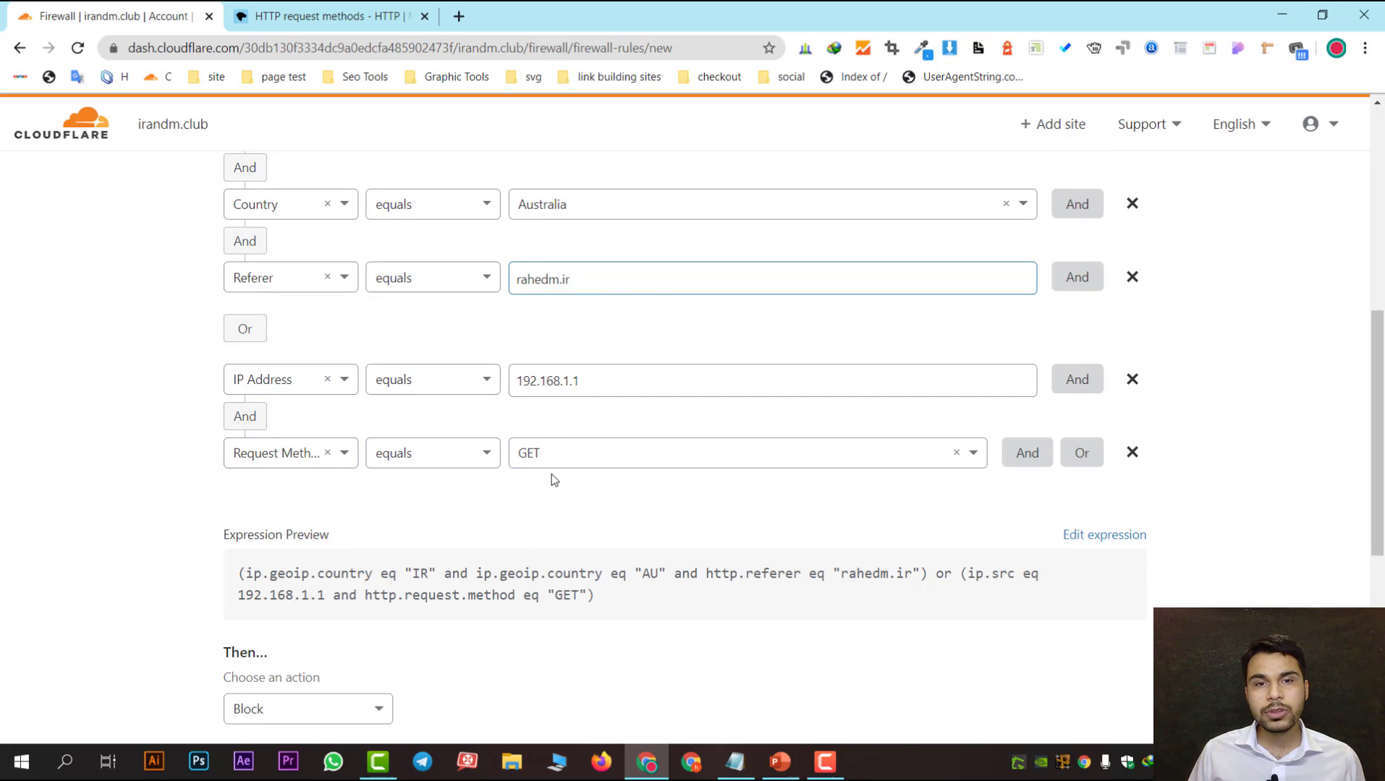
pyautogui.scroll(-4, 552, 474)
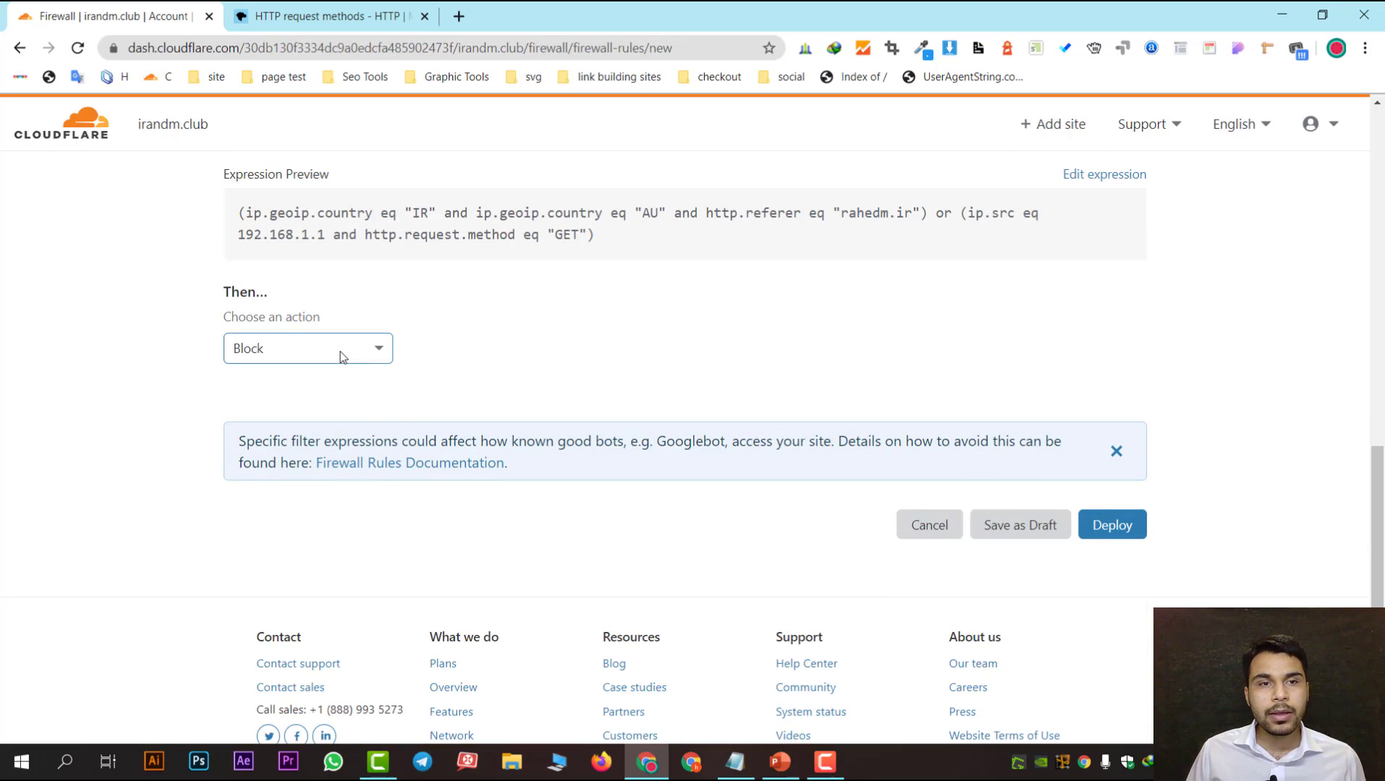
pyautogui.click(342, 356)
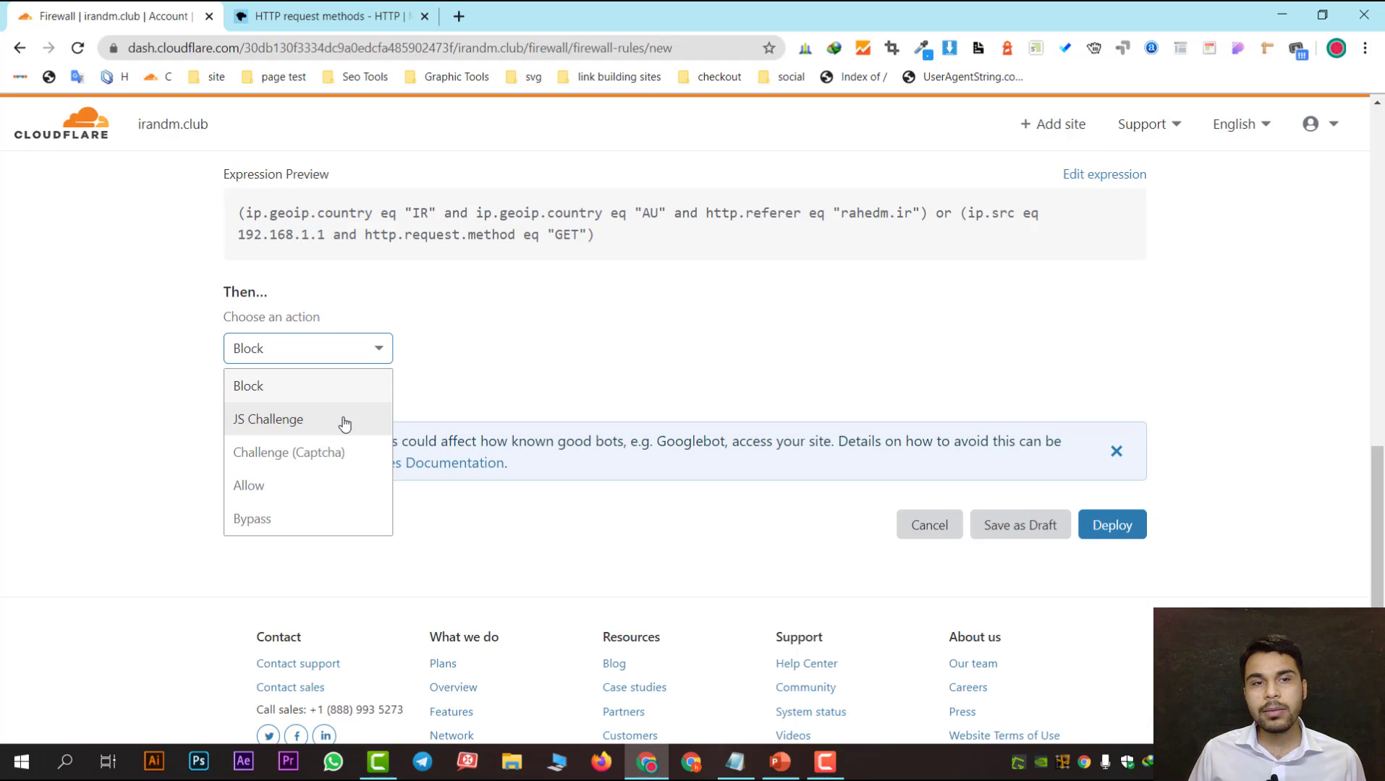
pyautogui.scroll(5, 391, 405)
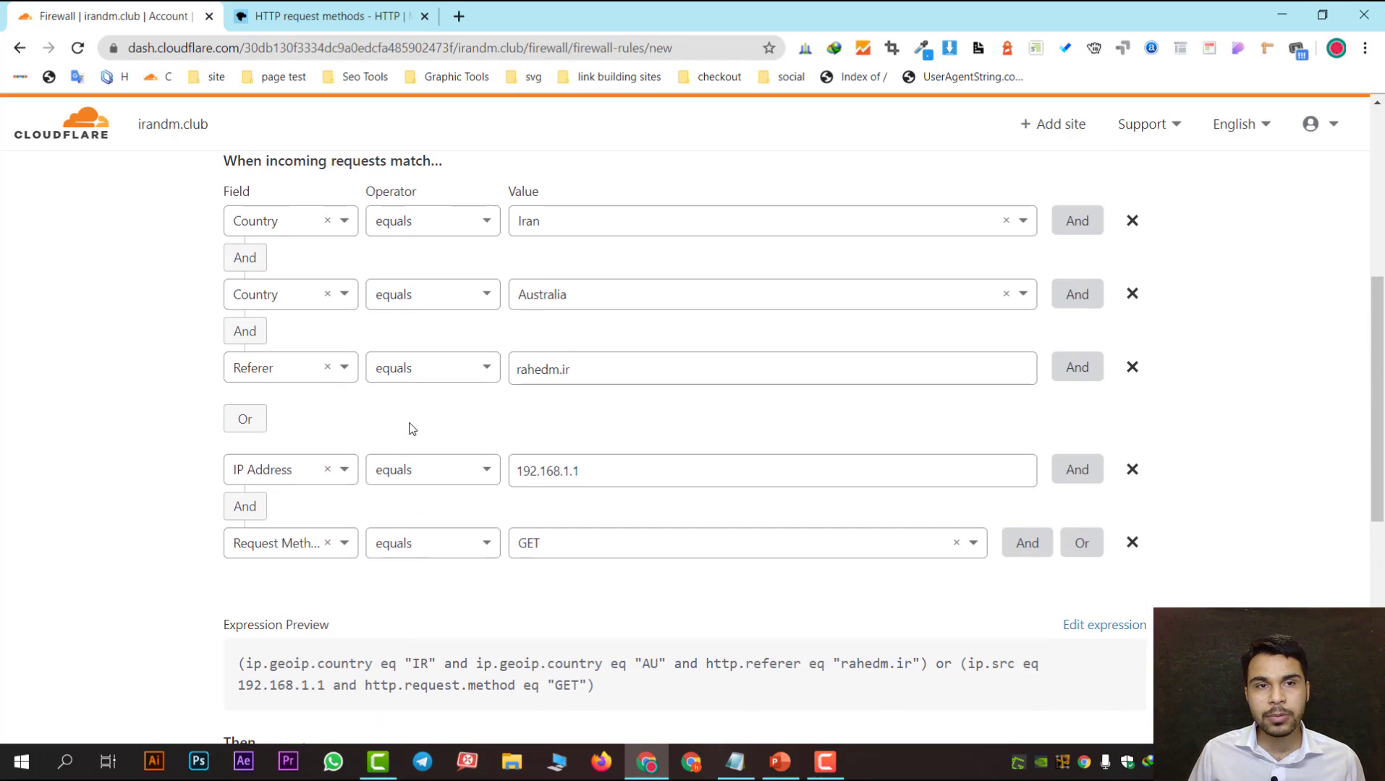
pyautogui.scroll(-5, 434, 492)
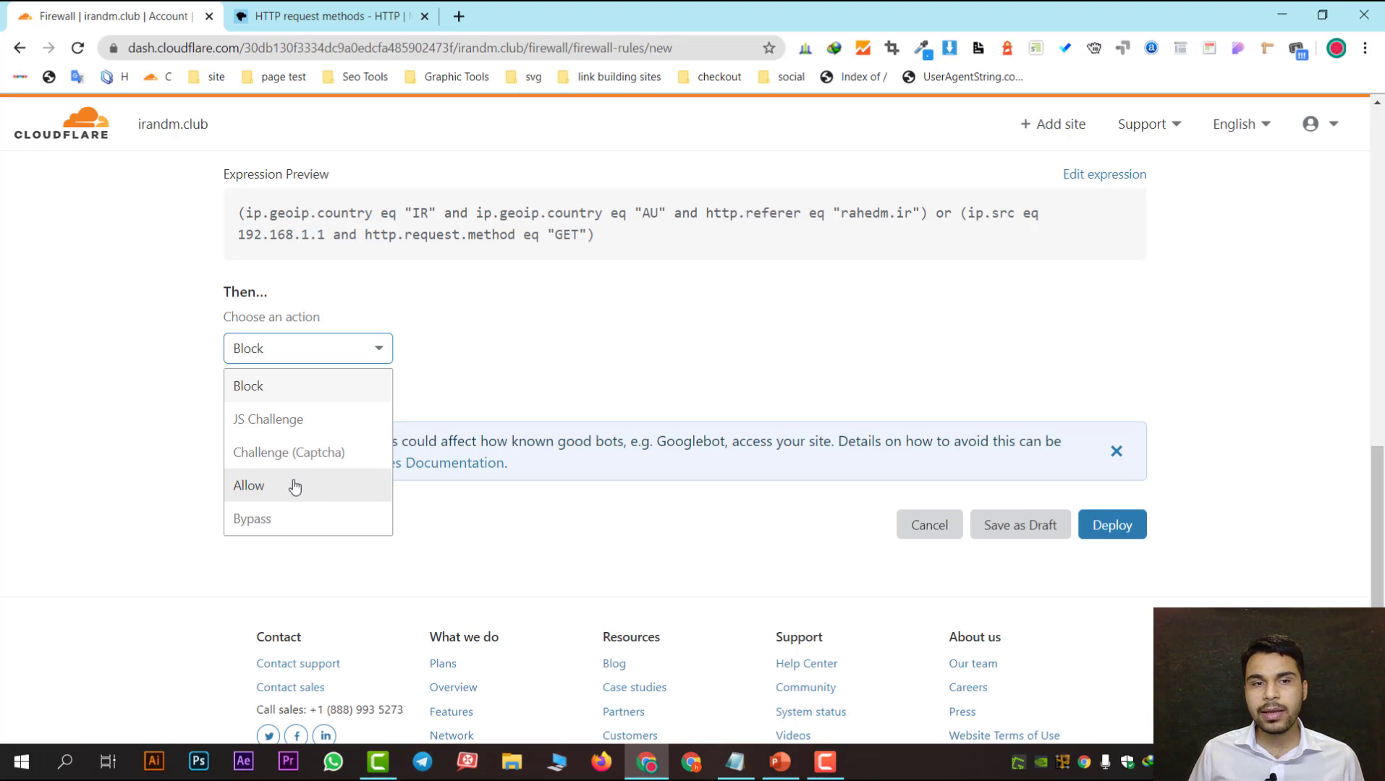
pyautogui.scroll(7, 513, 477)
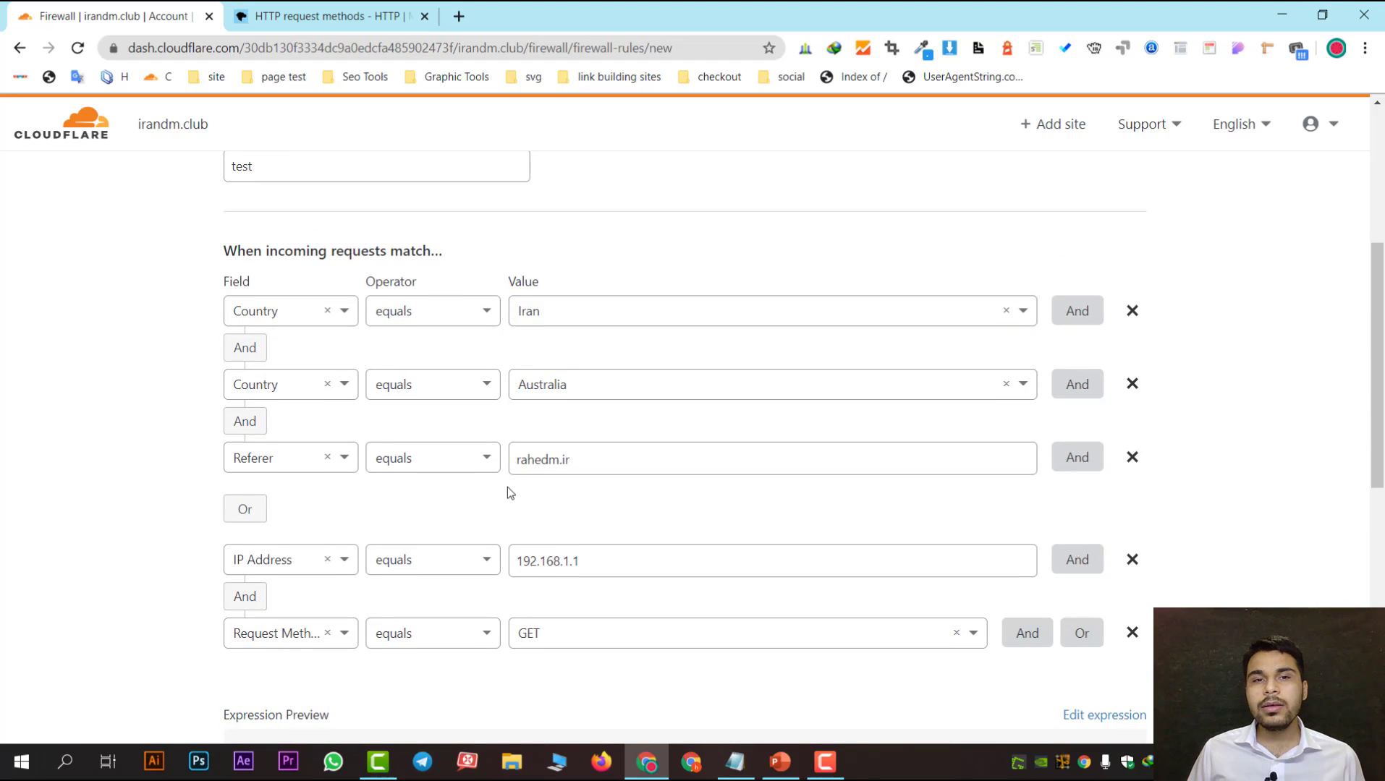
pyautogui.scroll(-1, 507, 487)
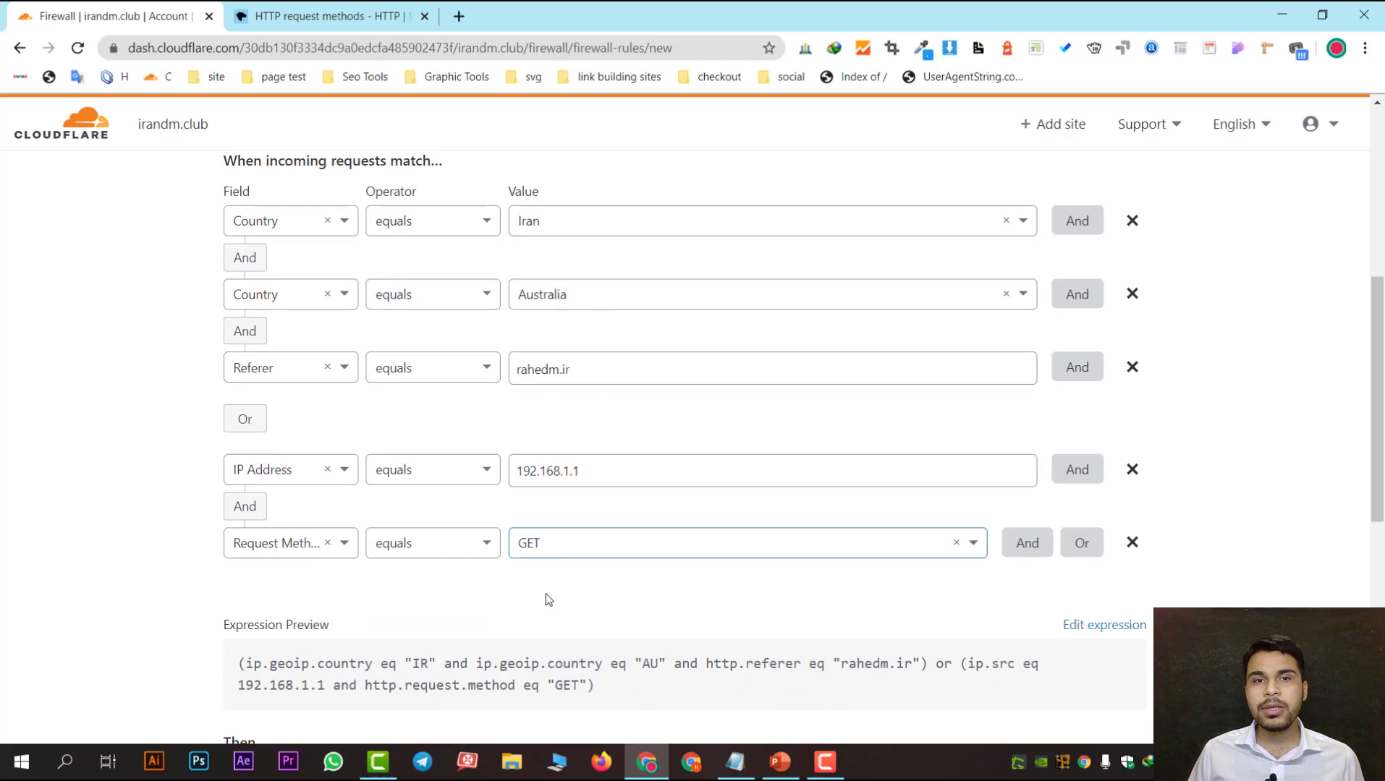
pyautogui.scroll(-4, 579, 543)
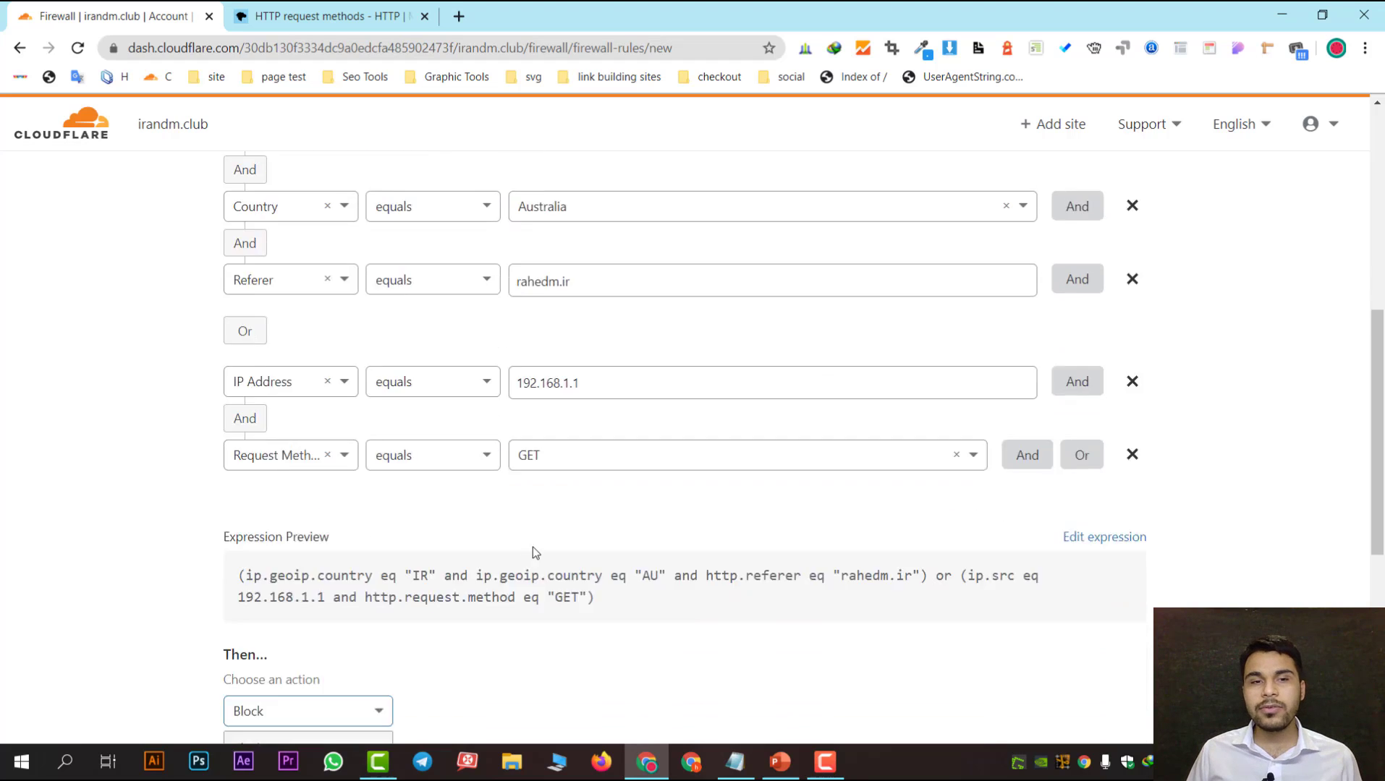
pyautogui.click(307, 438)
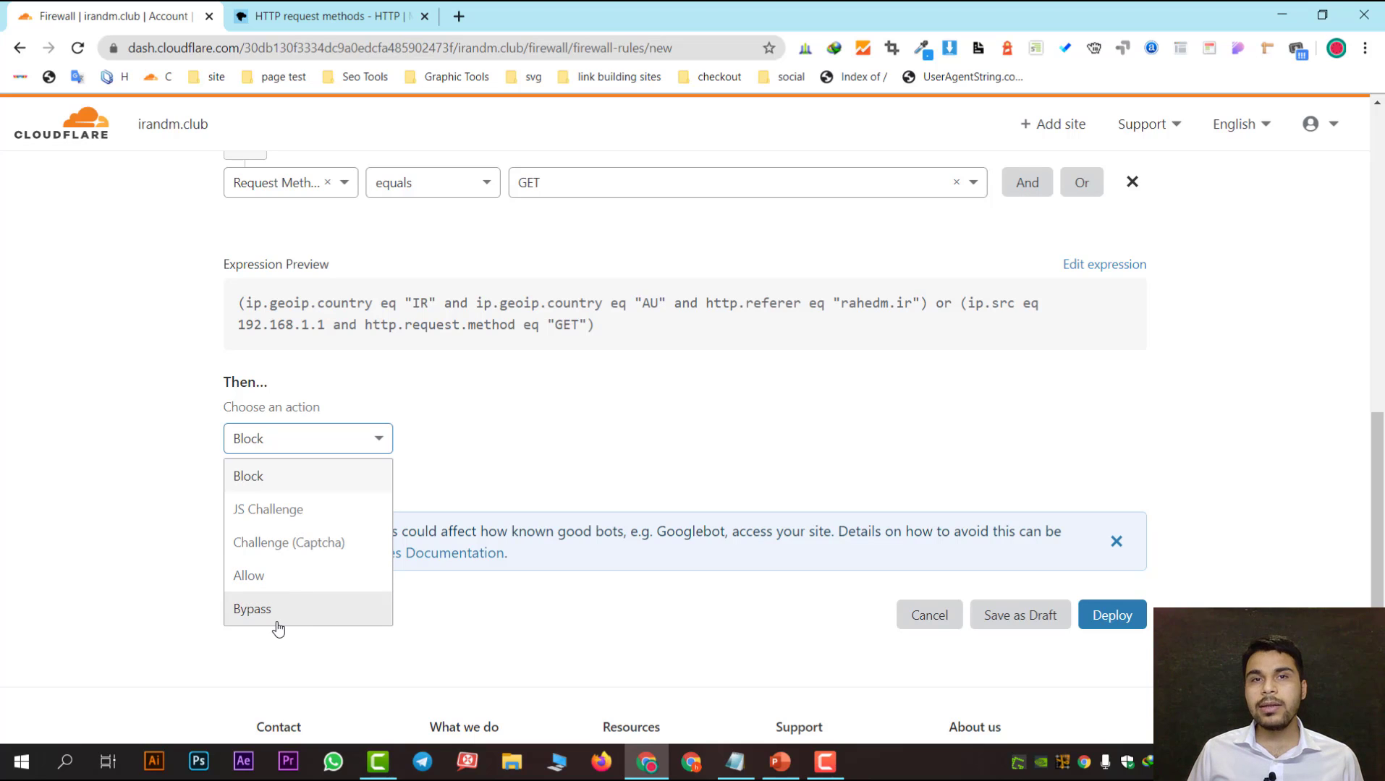
pyautogui.scroll(6, 476, 487)
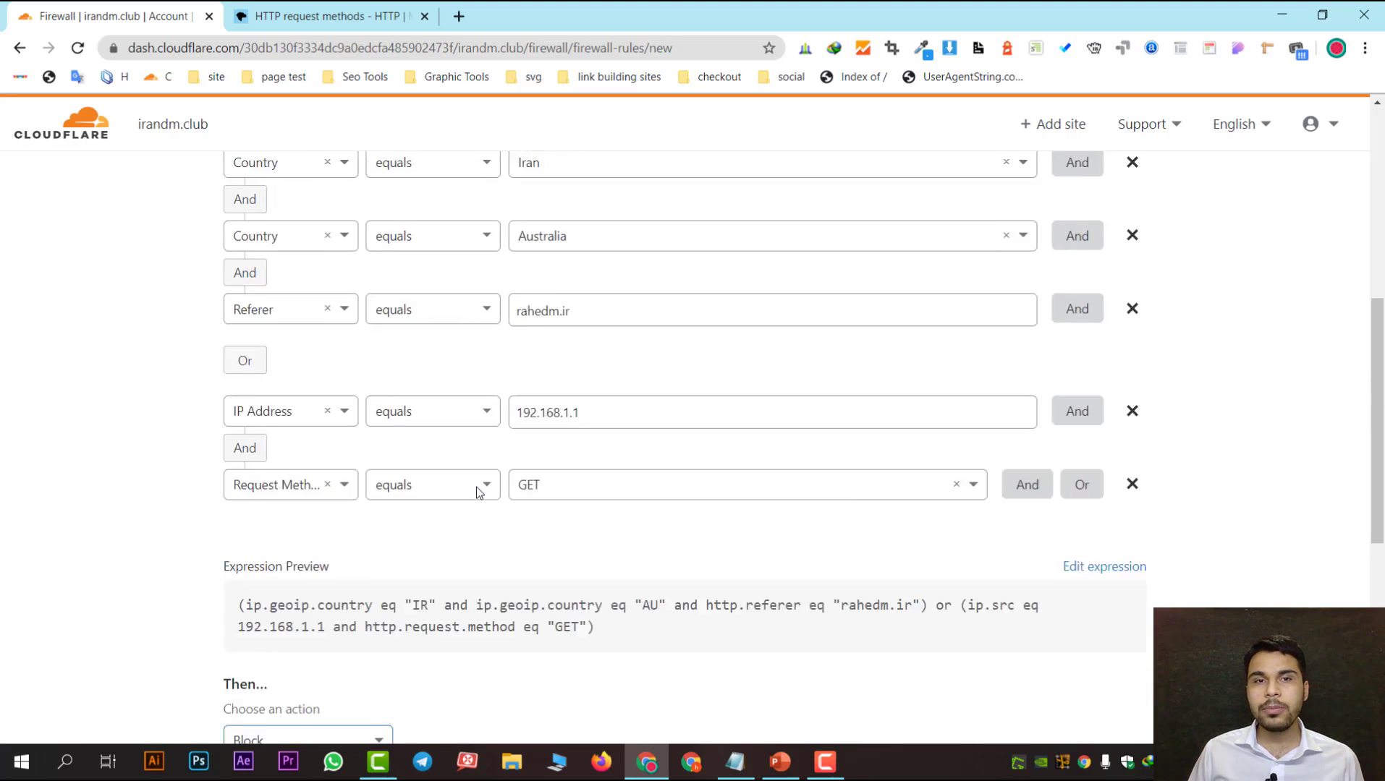
pyautogui.scroll(2, 454, 145)
# Step: Search Google in a new tab for "allow vs bypass in cloudflare"
pyautogui.click(459, 16)
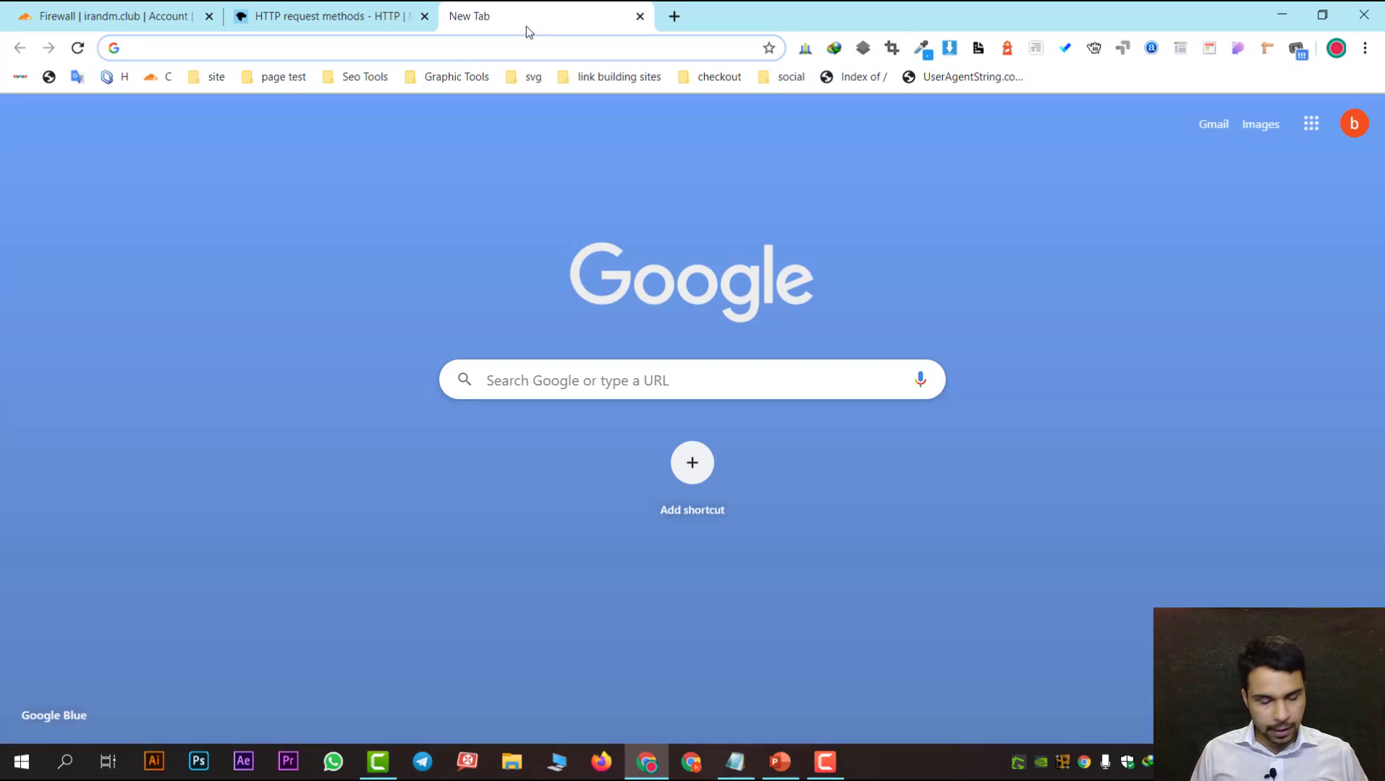
pyautogui.write('allow')
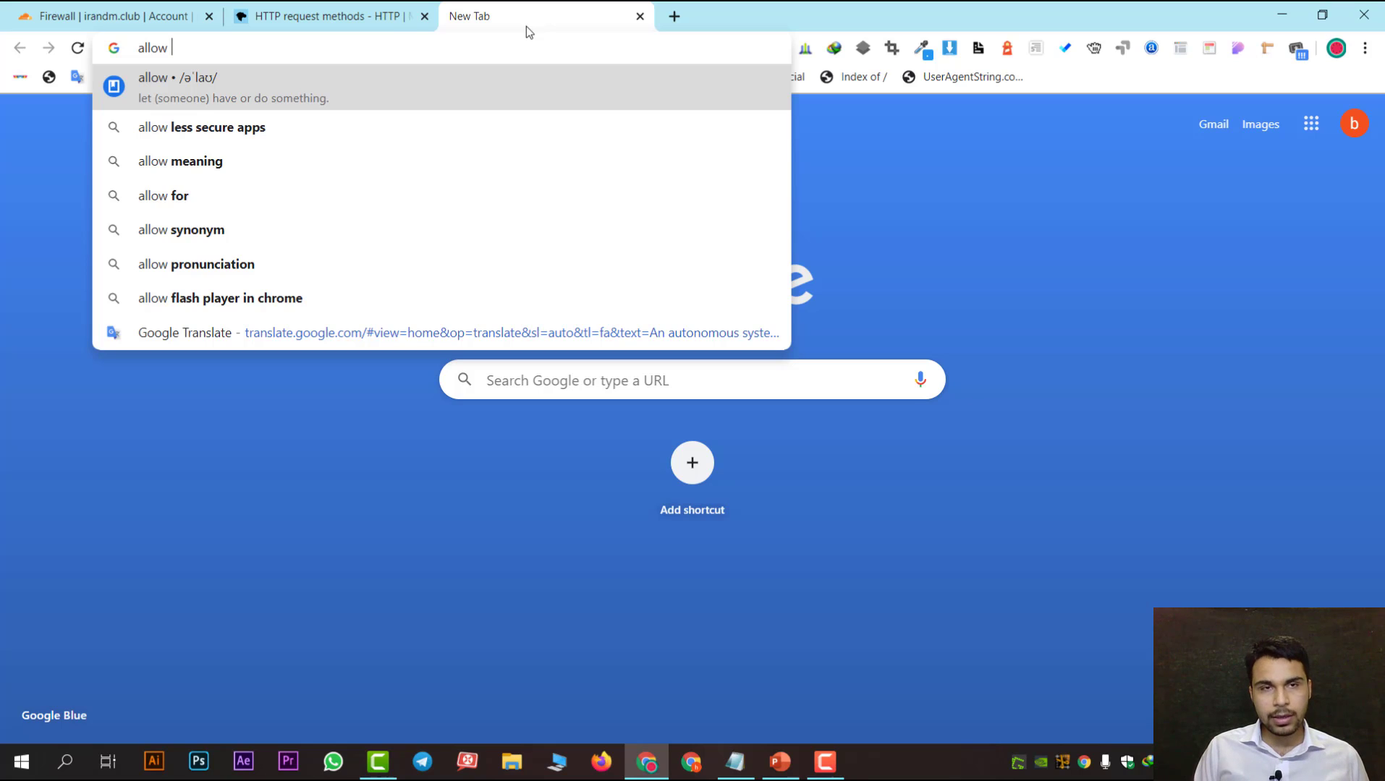
pyautogui.write('vs ')
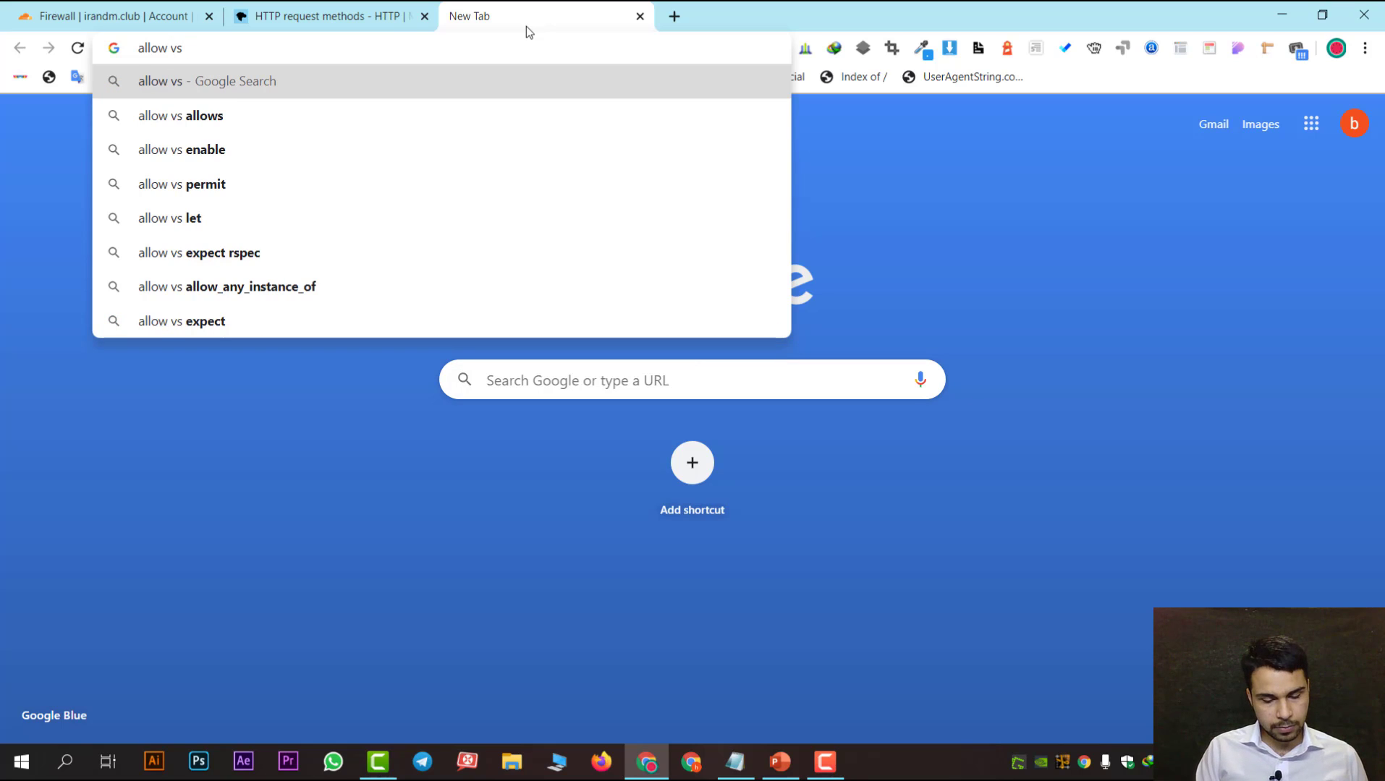
pyautogui.write('bypass ')
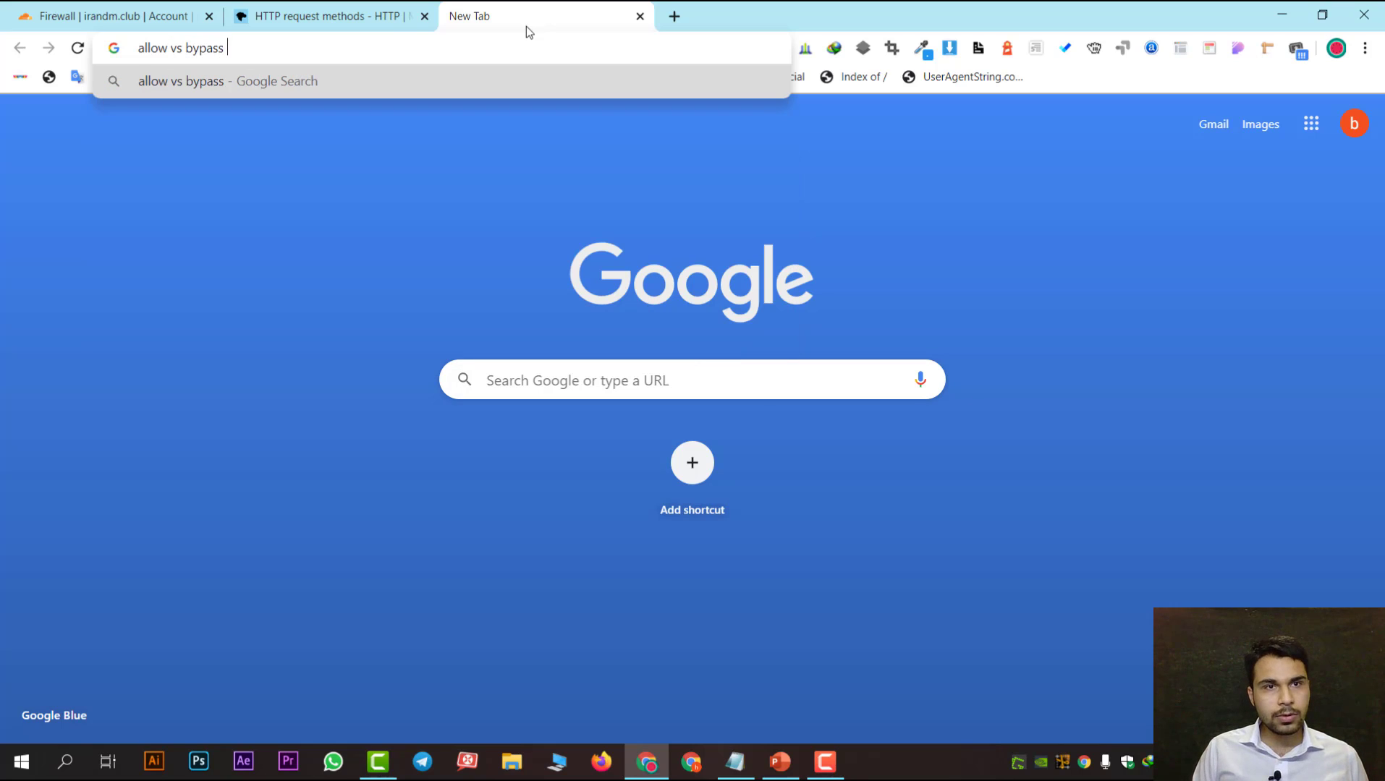
pyautogui.write('in cloud')
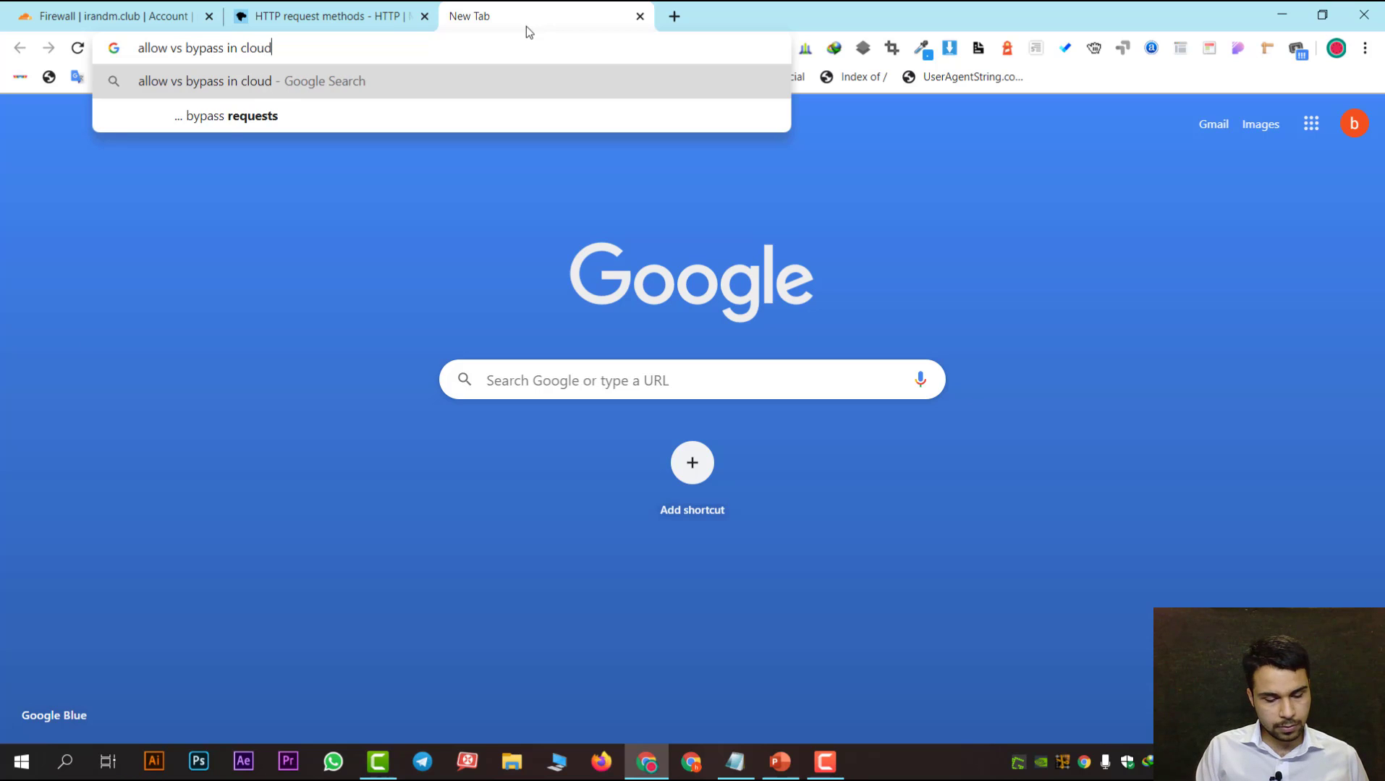
pyautogui.write('flare')
pyautogui.press('Return')
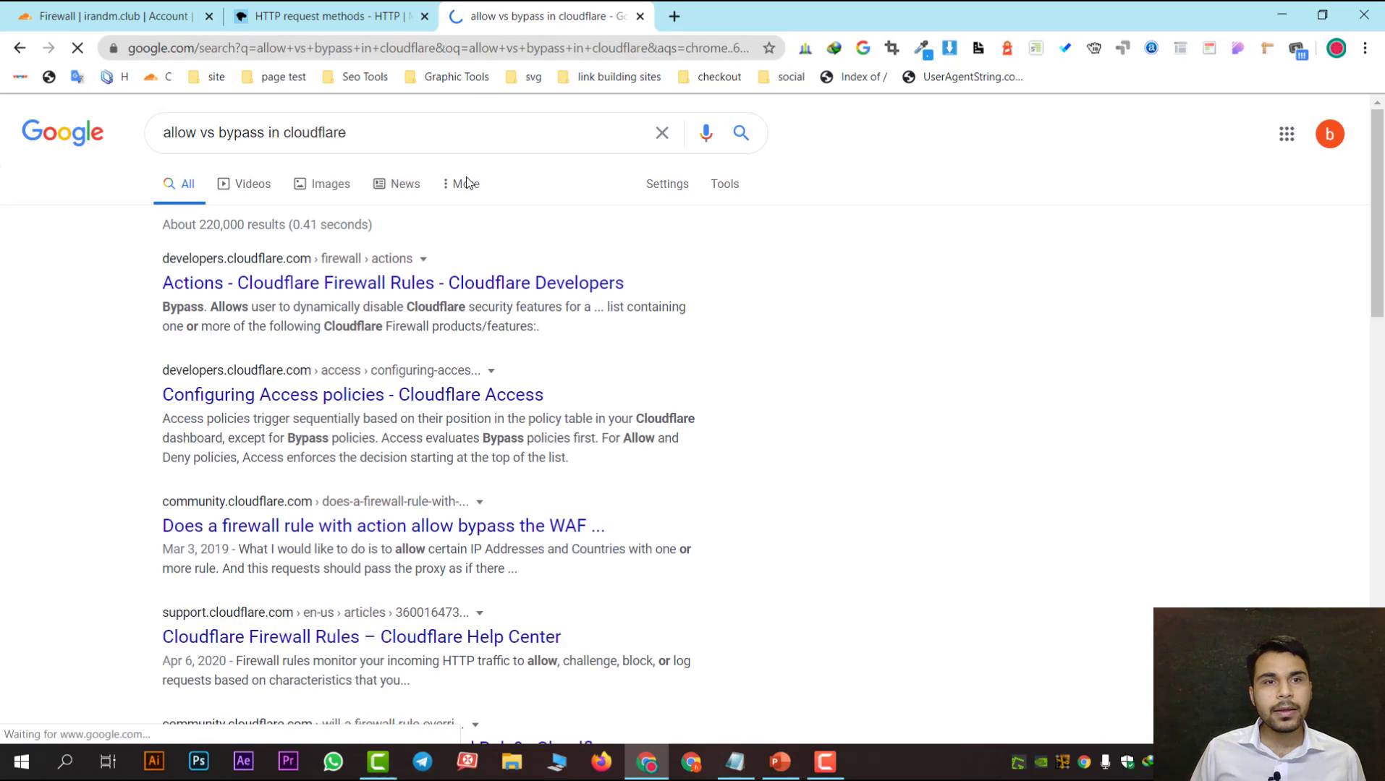
# Step: Open the Cloudflare Firewall Rules Actions and Configuring Access policies results in separate tabs and switch to the Actions page
pyautogui.middleClick(463, 282)
pyautogui.middleClick(463, 394)
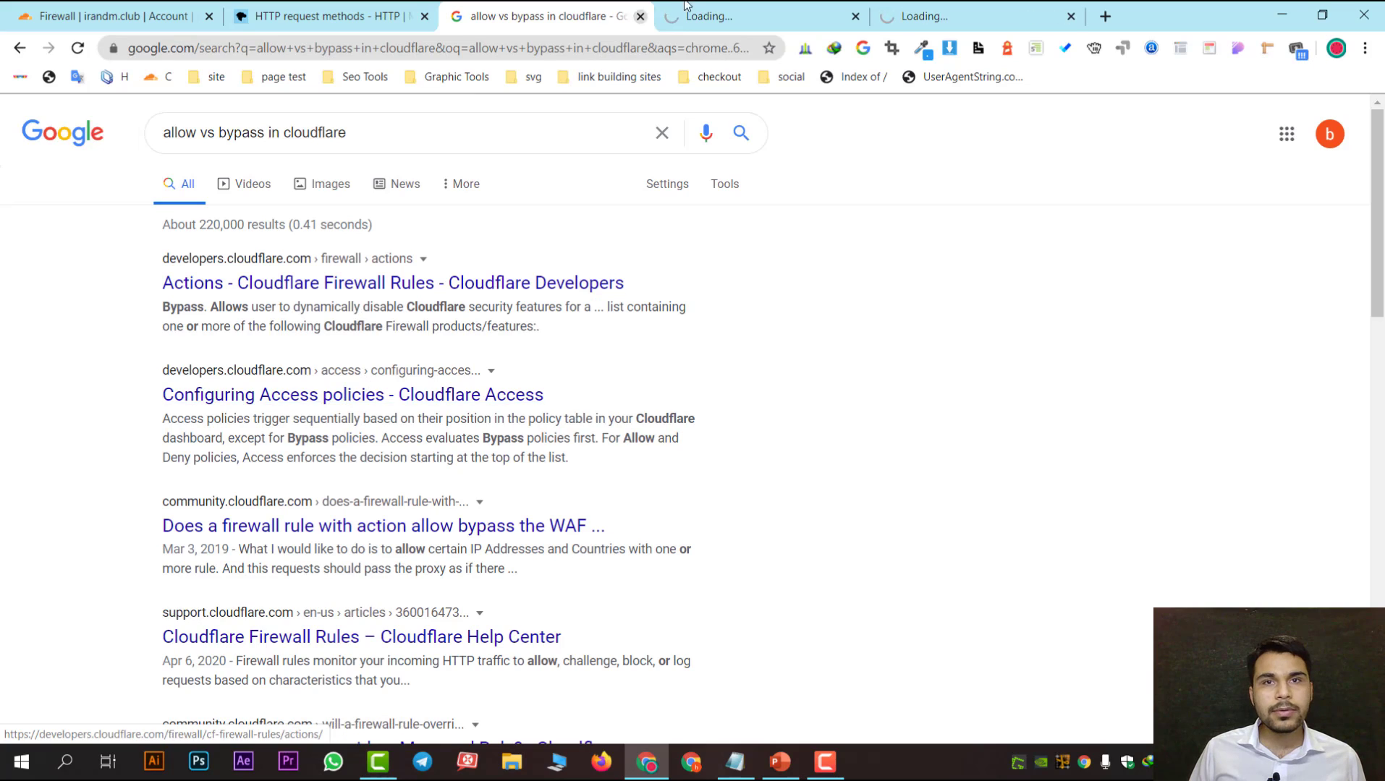
pyautogui.click(684, 7)
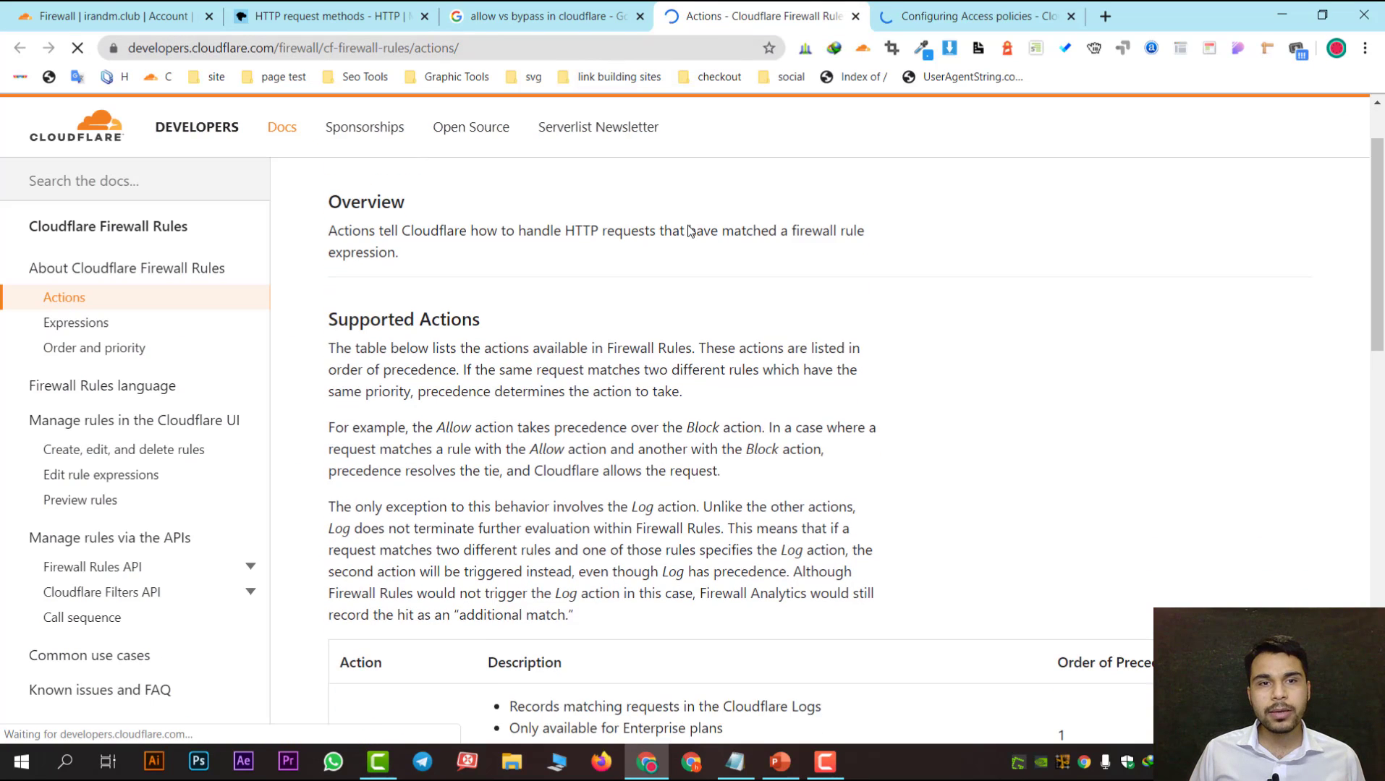
# Step: Examine the Bypass and Allow descriptions in the Supported Actions table of the Cloudflare documentation
pyautogui.scroll(-6, 689, 239)
pyautogui.scroll(-2, 686, 262)
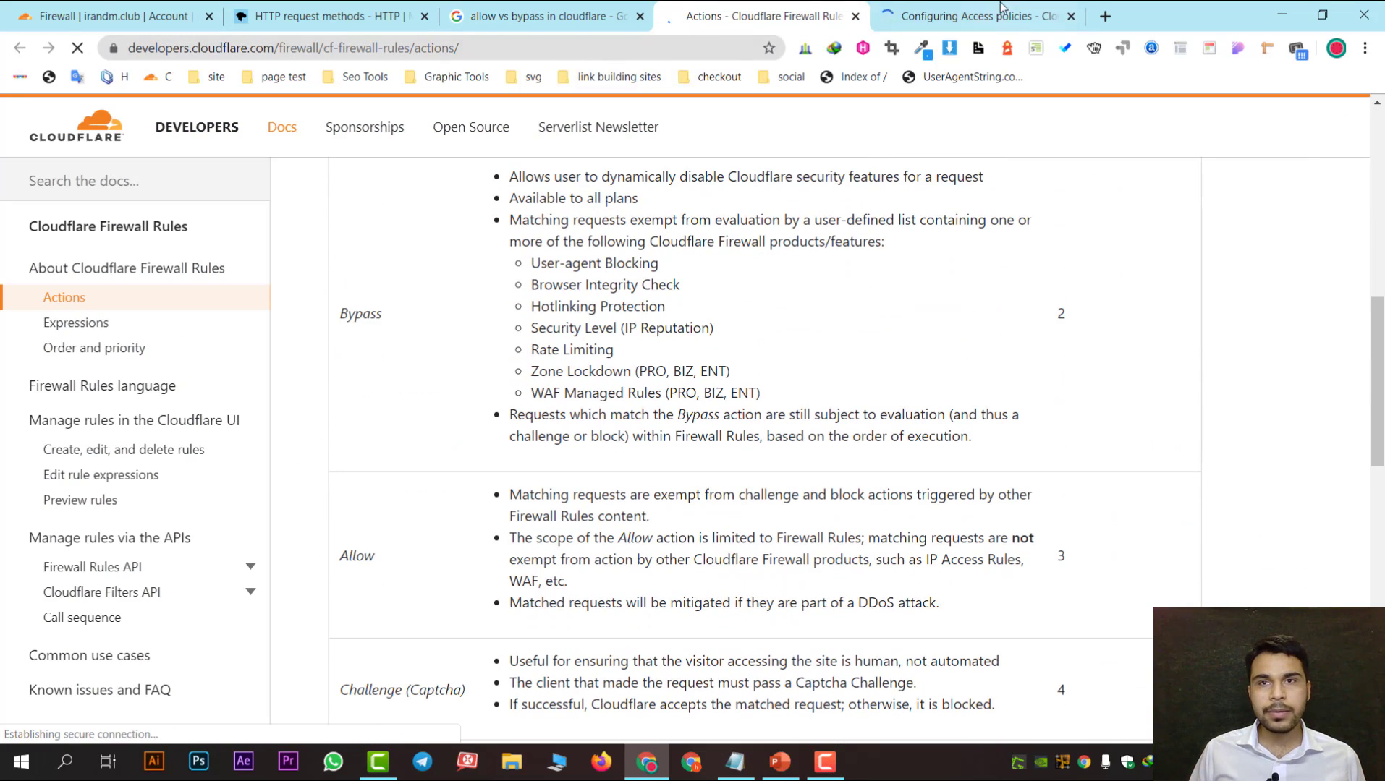
pyautogui.scroll(-1, 595, 305)
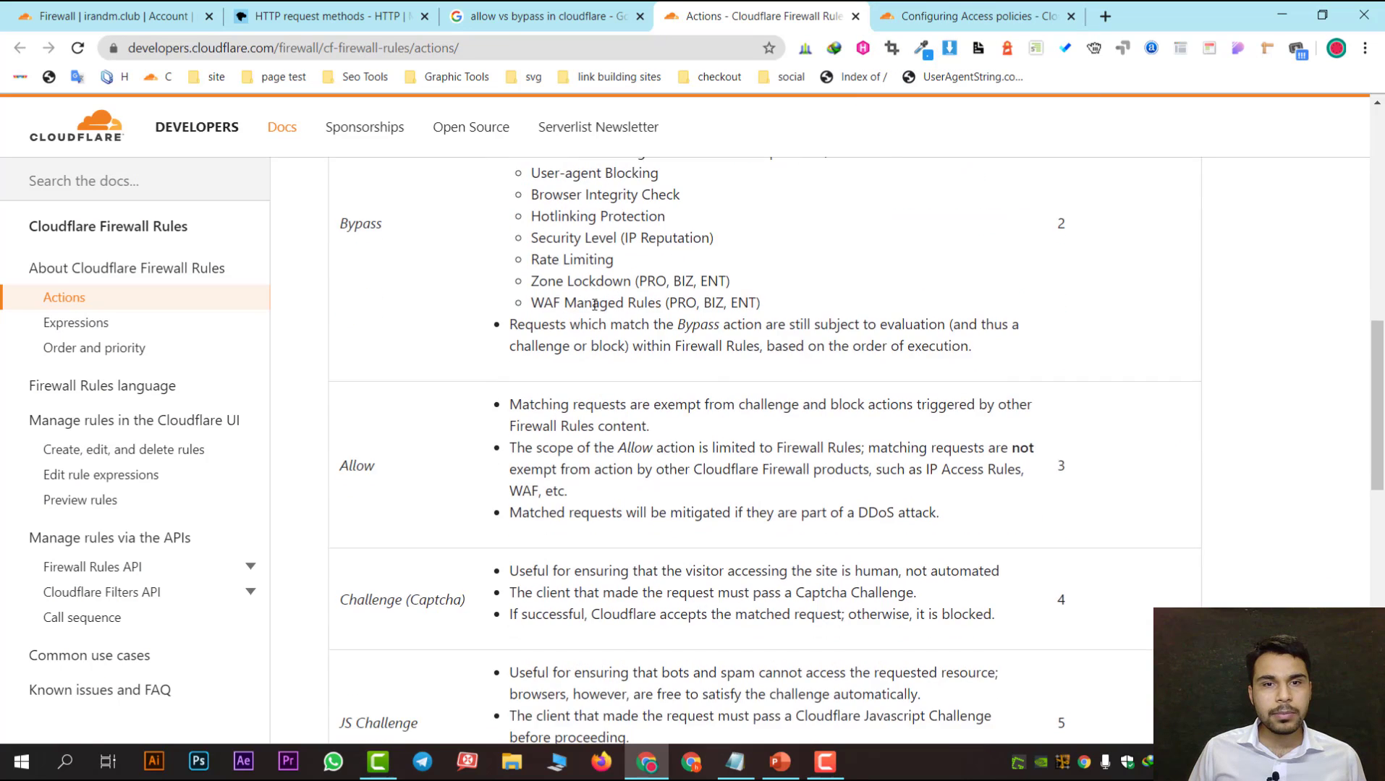
pyautogui.scroll(-1, 594, 304)
pyautogui.scroll(3, 675, 225)
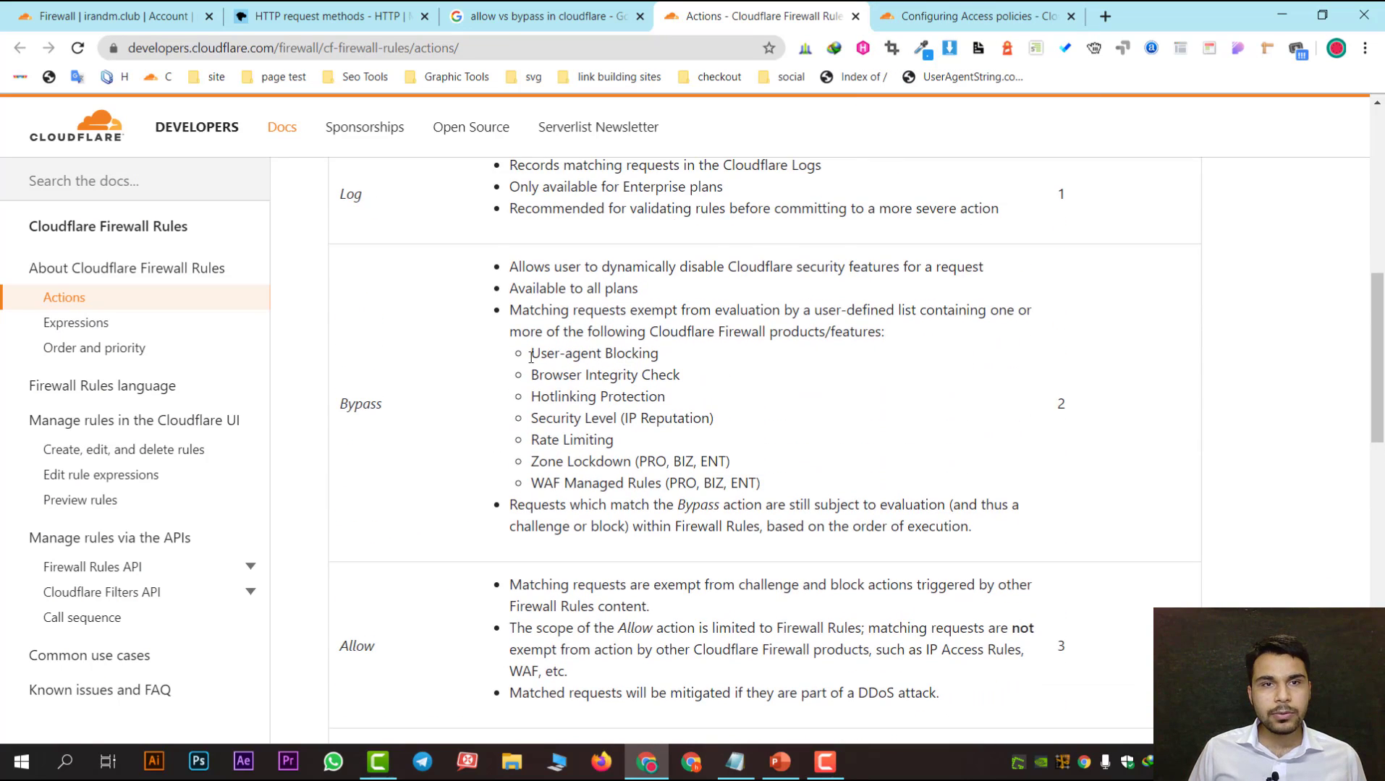
# Step: Examine the full Bypass description in the Cloudflare actions table, highlighting its text and the User-agent Blocking entry
pyautogui.scroll(1, 531, 356)
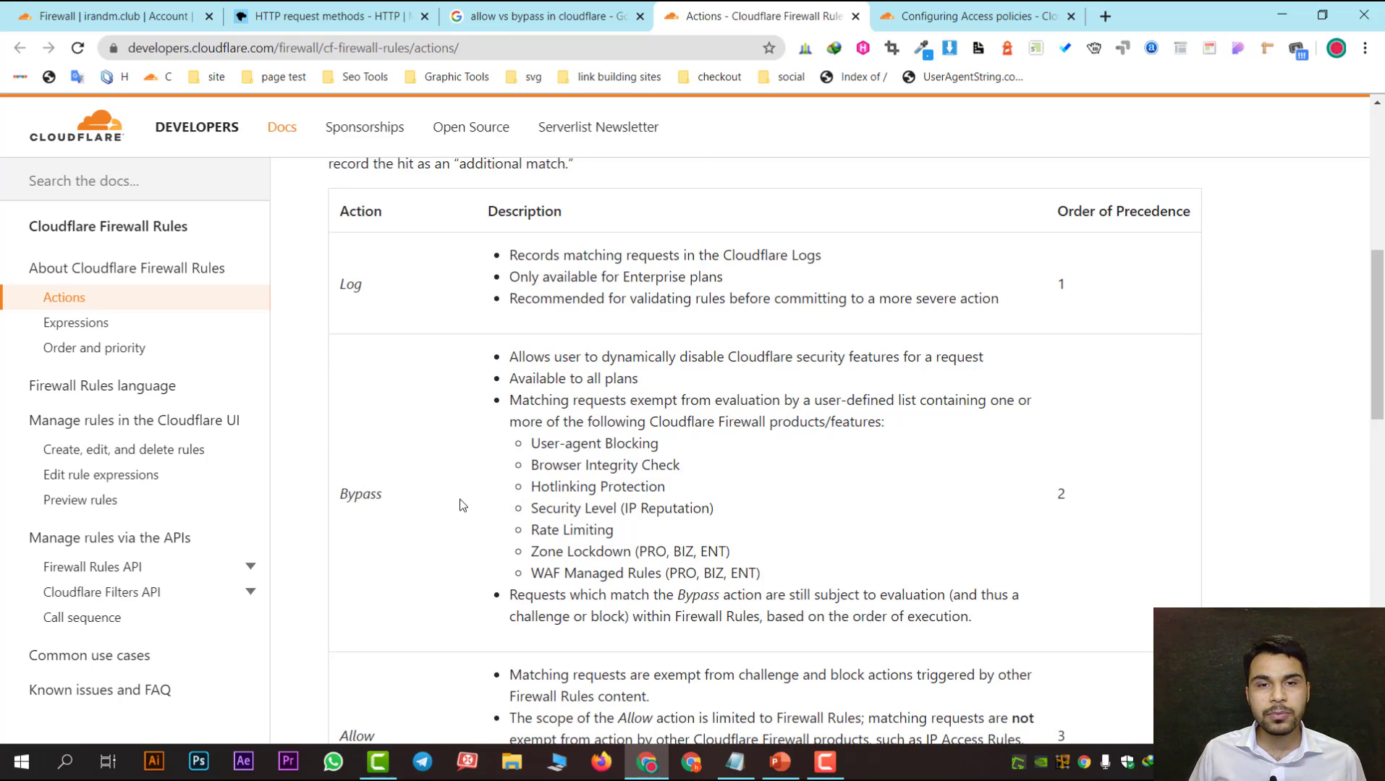
pyautogui.scroll(-2, 460, 504)
pyautogui.scroll(1, 492, 327)
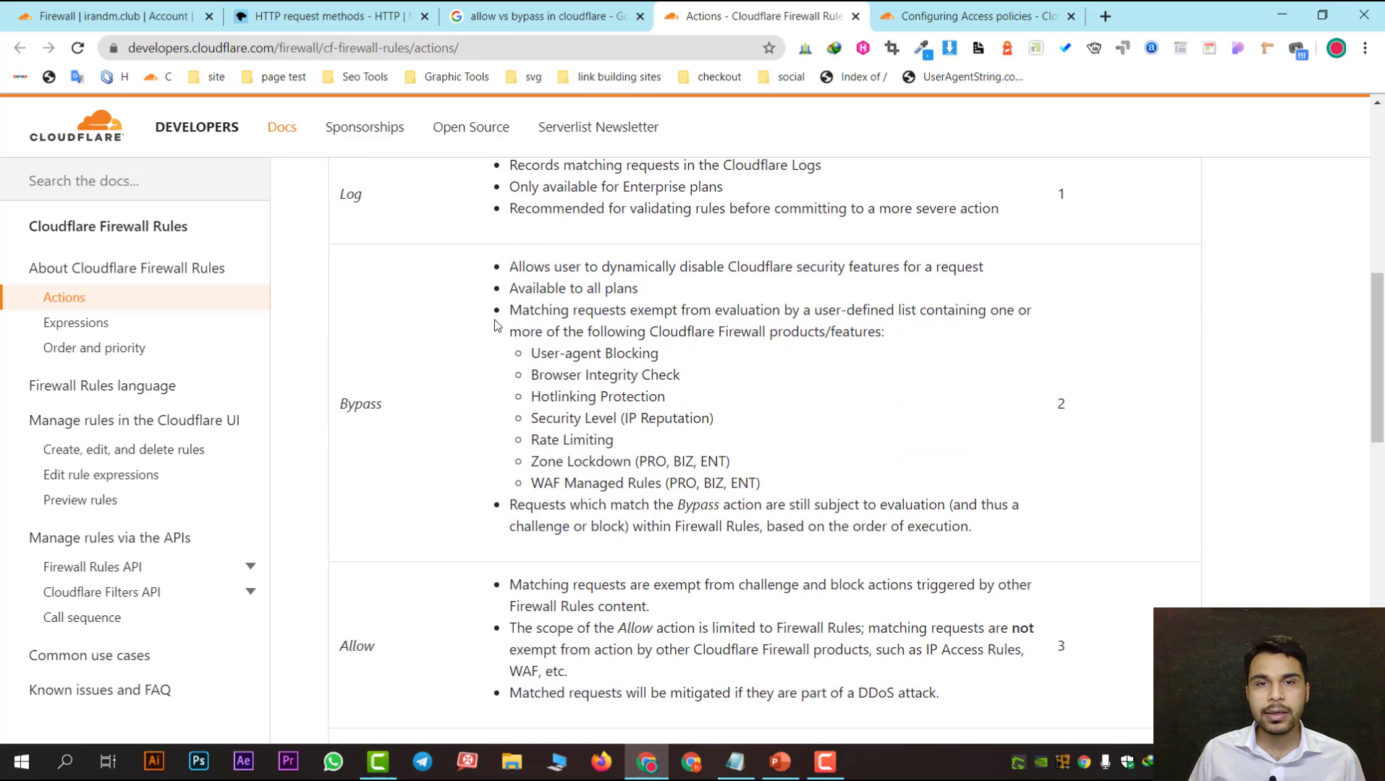
pyautogui.moveTo(472, 266); pyautogui.dragTo(1028, 521)
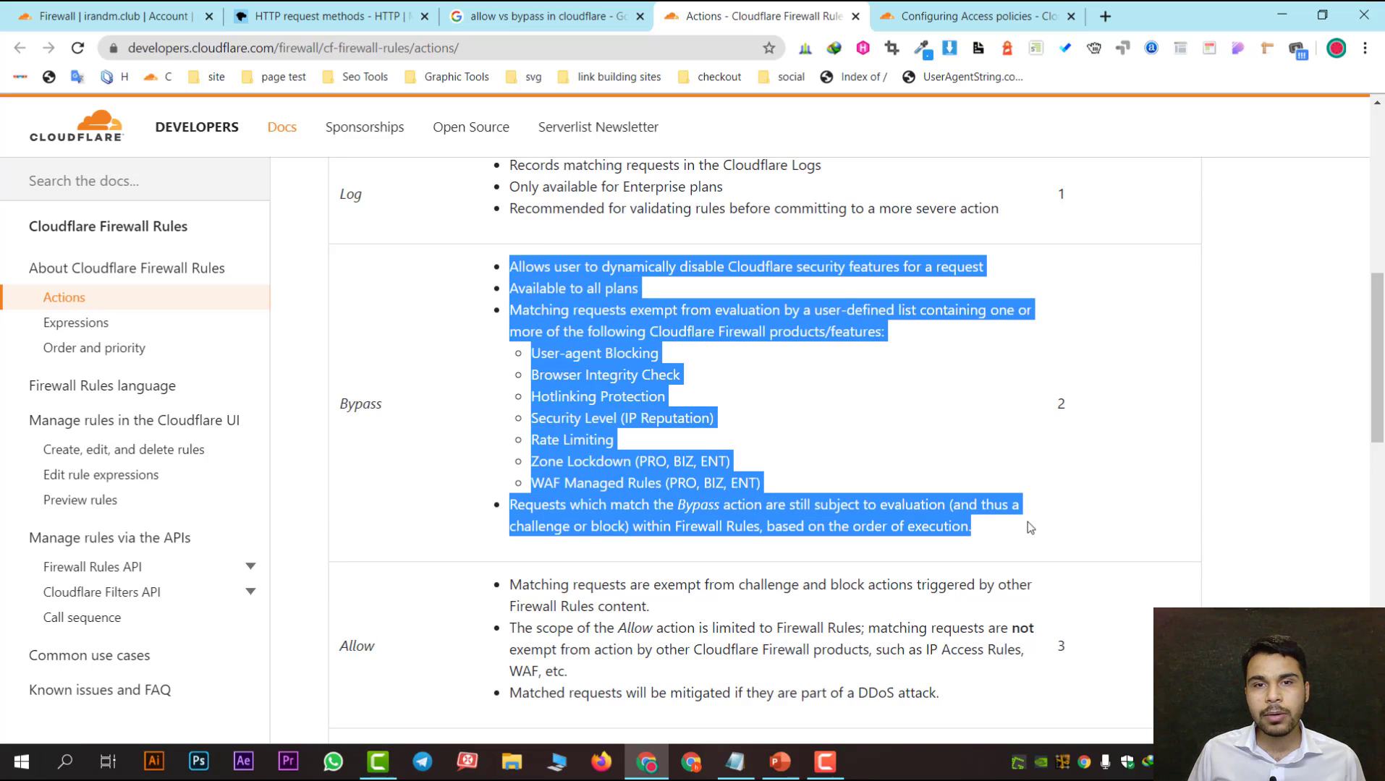
pyautogui.click(516, 373)
pyautogui.moveTo(510, 359); pyautogui.dragTo(675, 362)
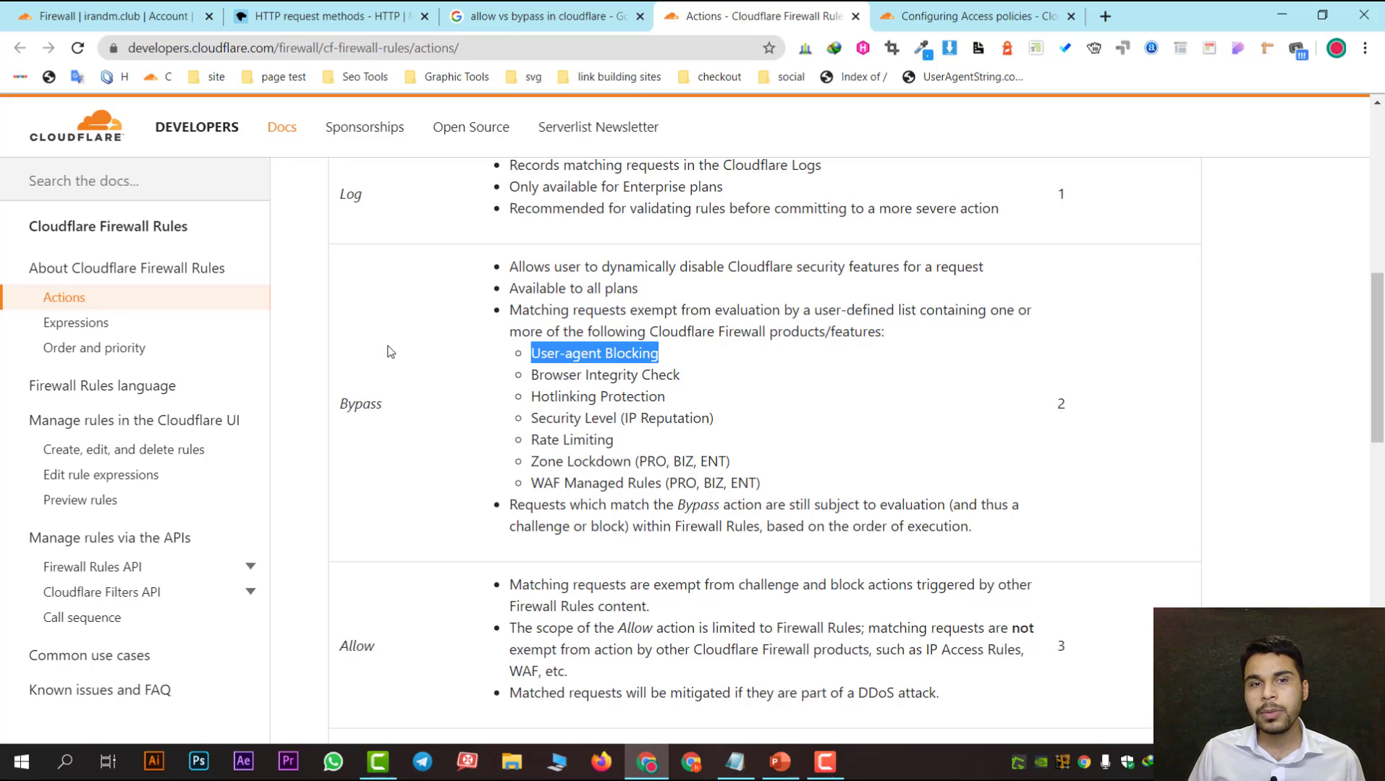
pyautogui.click(403, 410)
pyautogui.moveTo(403, 410); pyautogui.dragTo(337, 409)
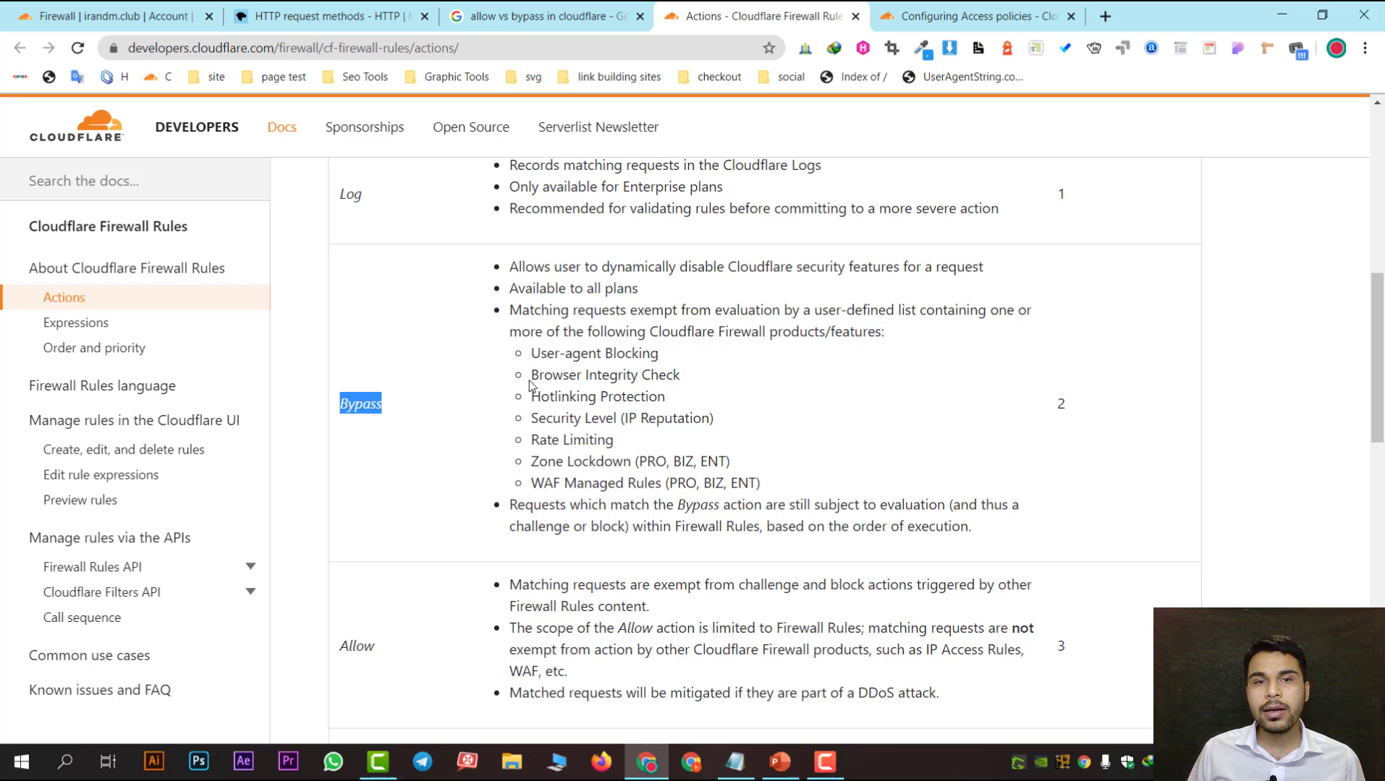
# Step: Examine the features Bypass can exempt, highlighting Browser Integrity Check, Hotlinking Protection, Security Level, Rate Limiting and Zone Lockdown in turn
pyautogui.moveTo(531, 375); pyautogui.dragTo(694, 379)
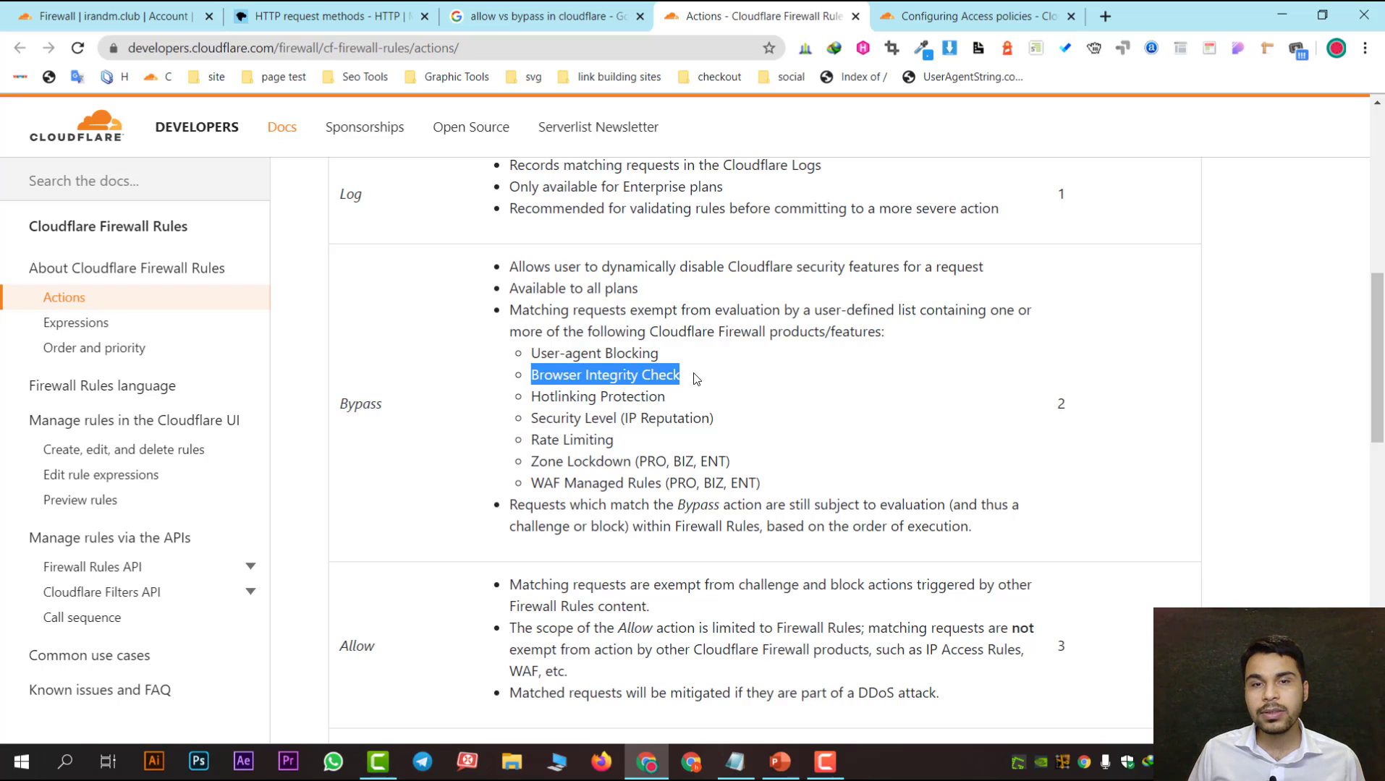
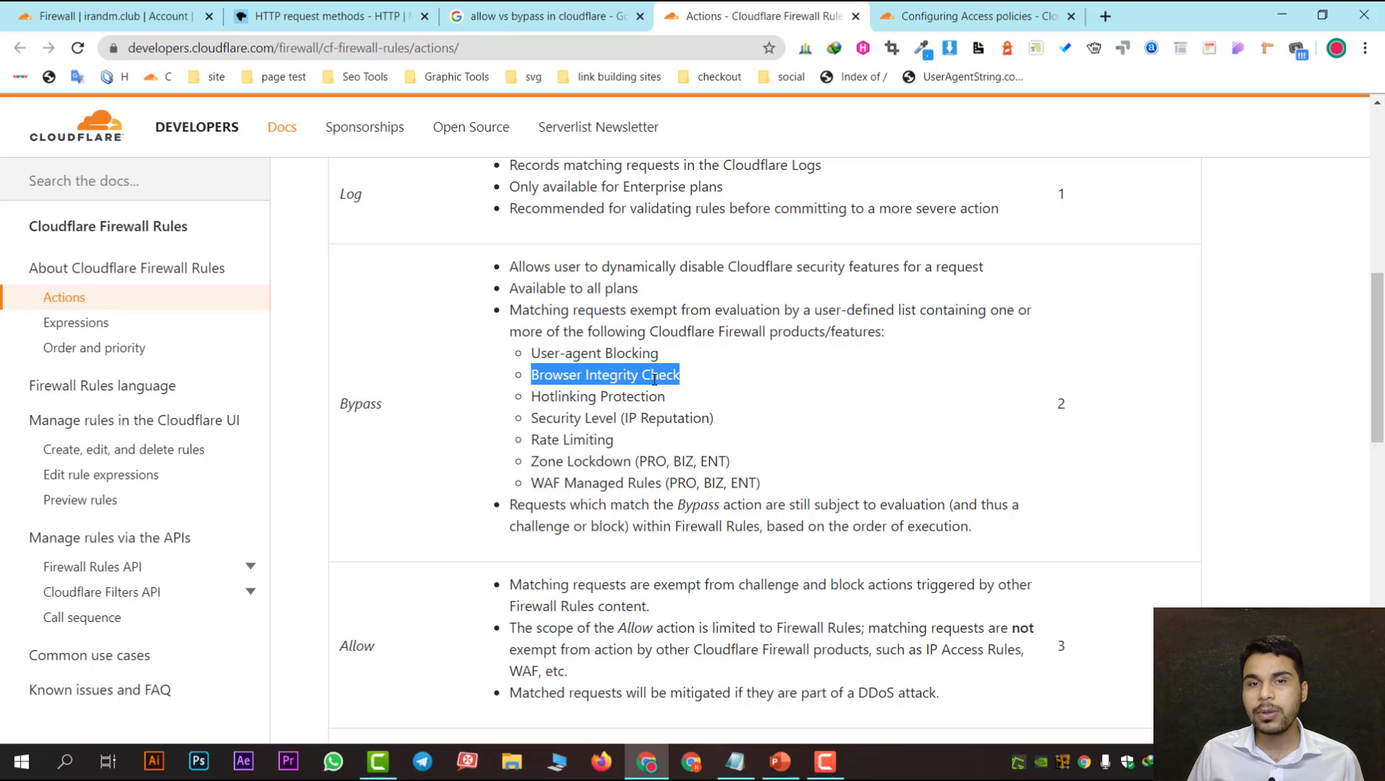
pyautogui.moveTo(522, 398); pyautogui.dragTo(672, 403)
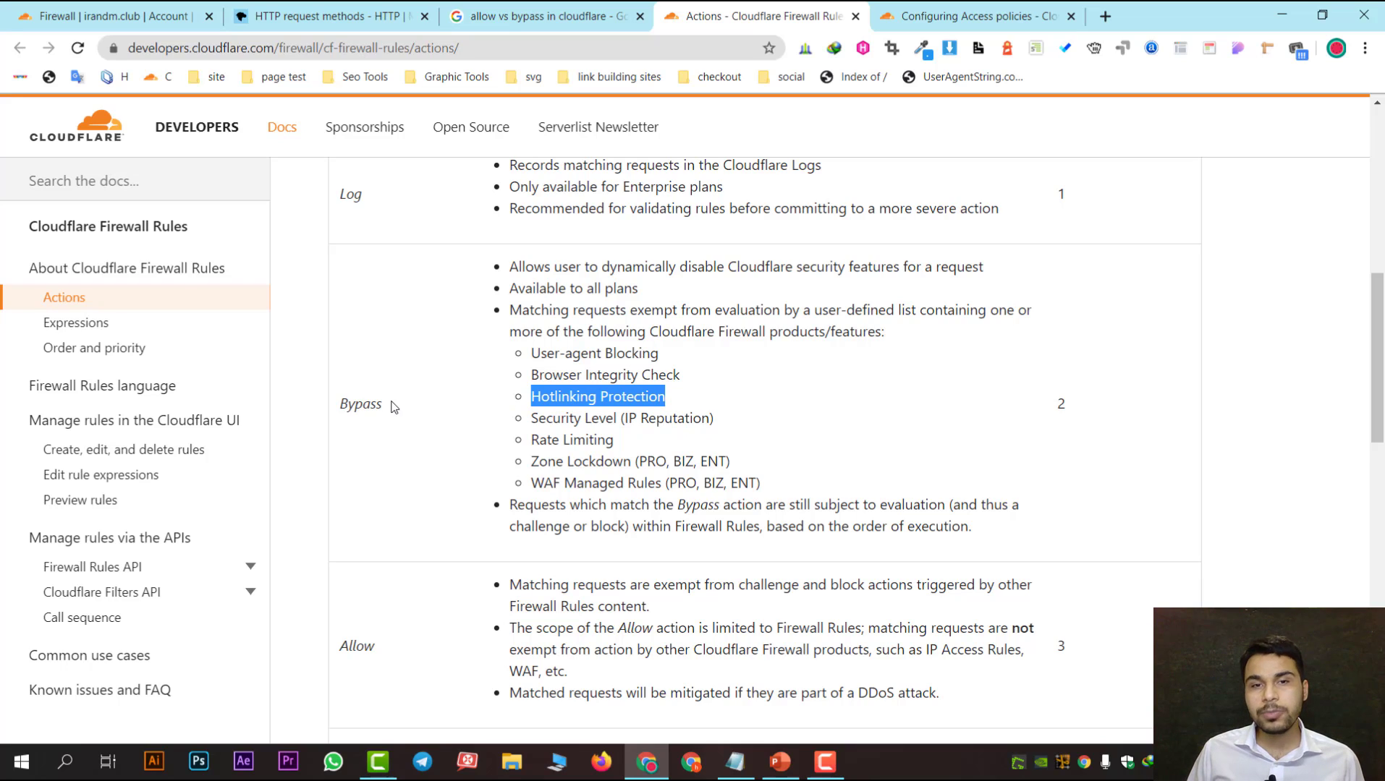
pyautogui.moveTo(516, 423); pyautogui.dragTo(756, 408)
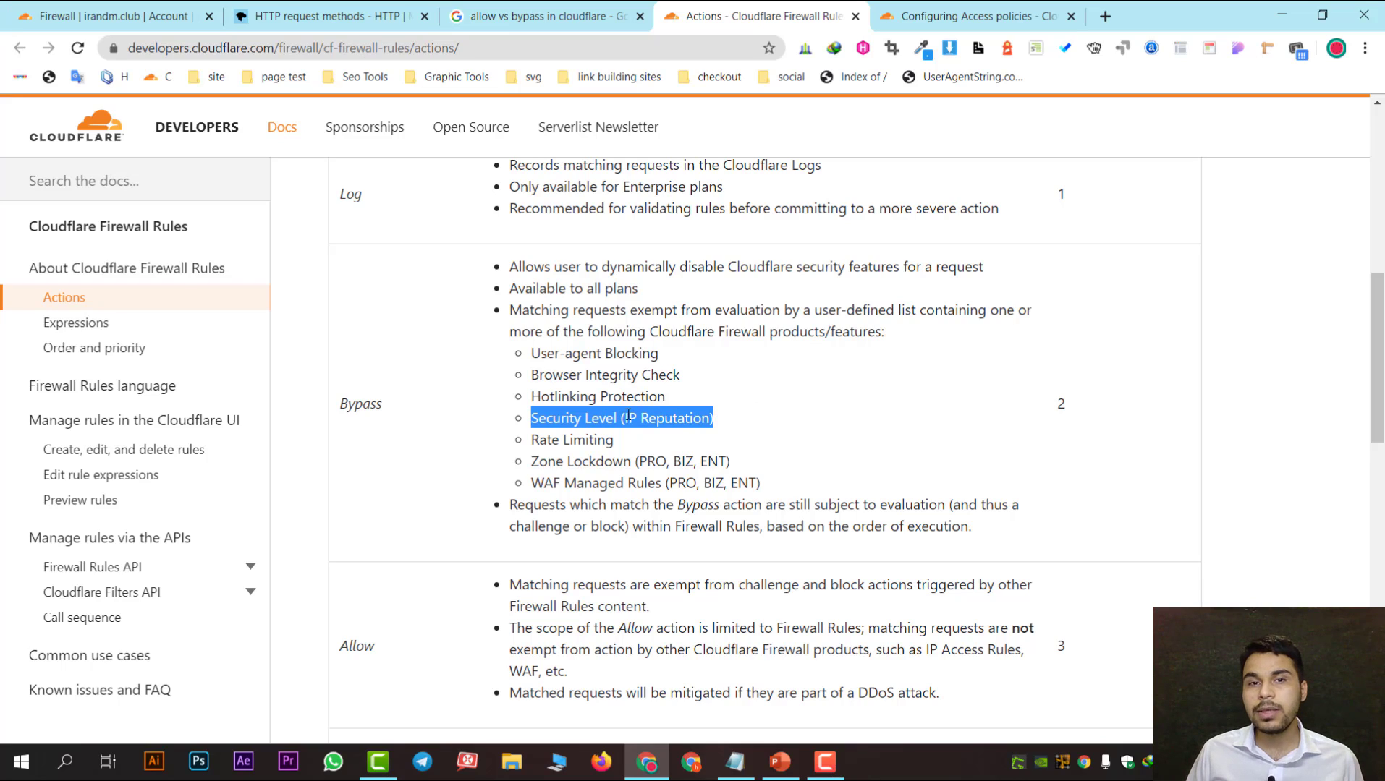
pyautogui.moveTo(498, 442); pyautogui.dragTo(666, 440)
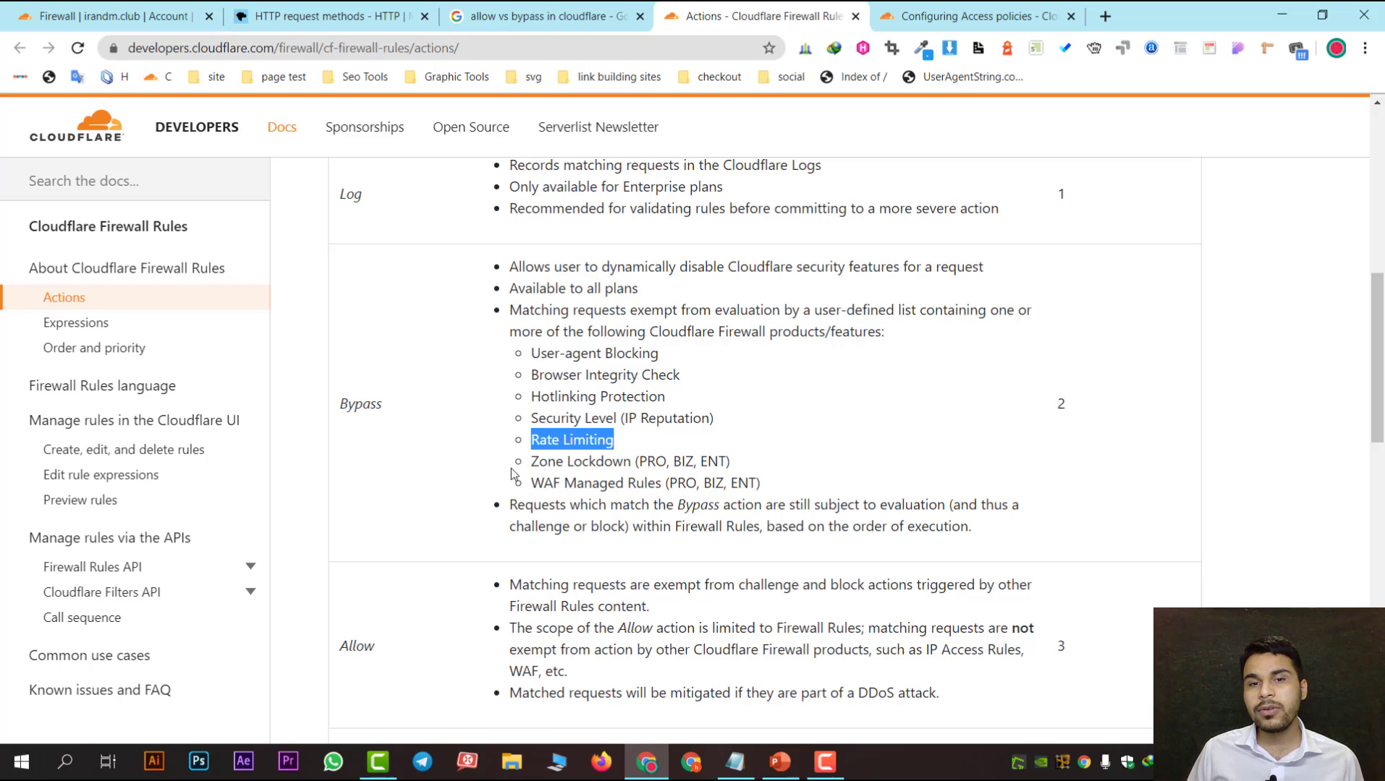
pyautogui.click(574, 457)
pyautogui.tripleClick(574, 457)
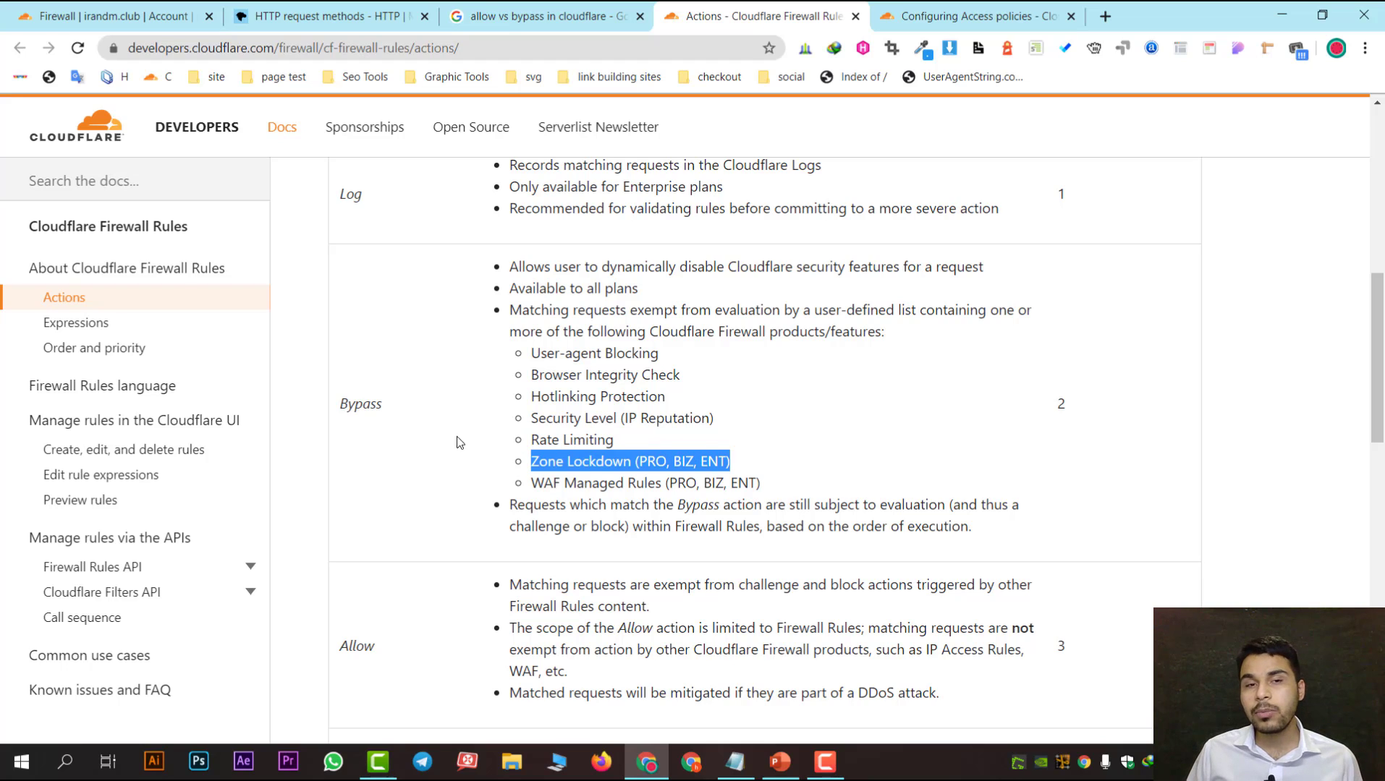
pyautogui.moveTo(382, 409); pyautogui.dragTo(837, 508)
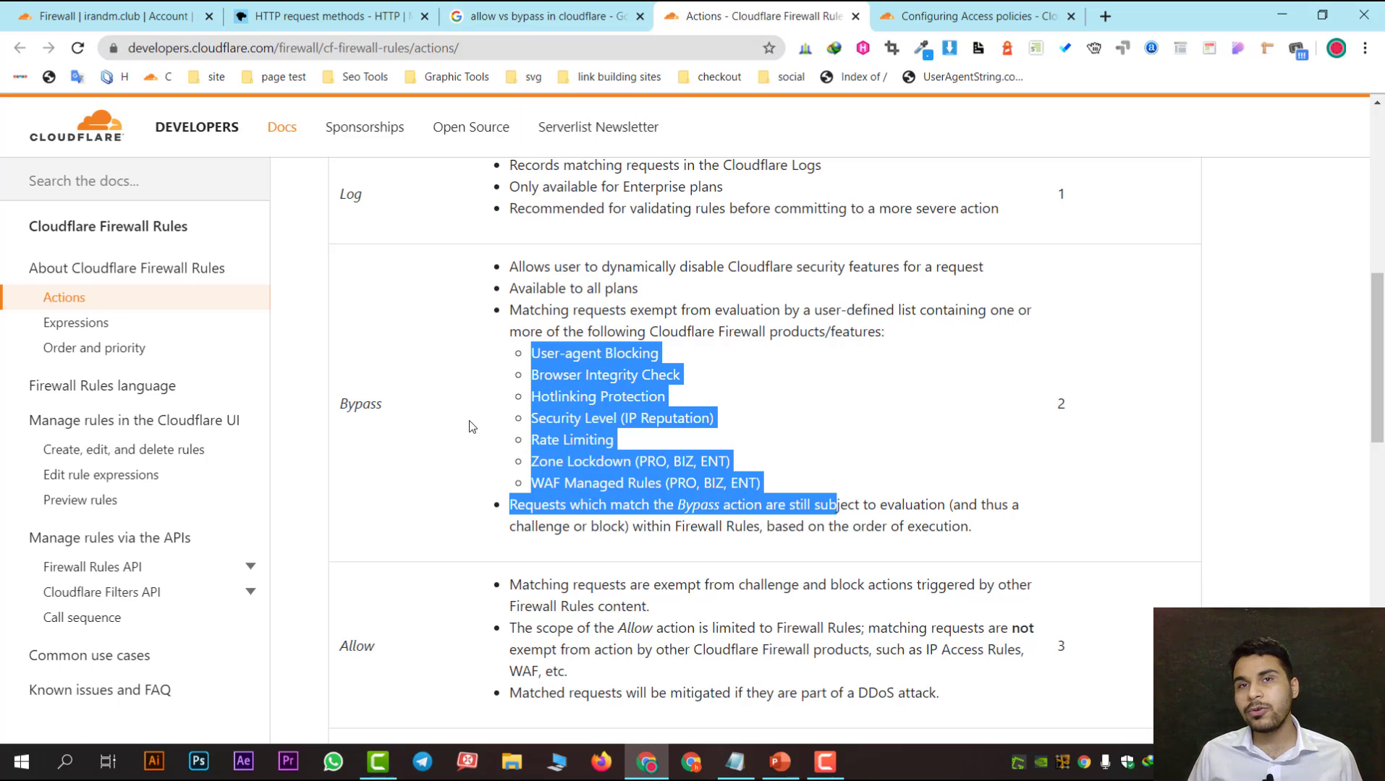
# Step: Return to the test firewall rule for irandm.club and review its conditions and available actions, keeping Block
pyautogui.click(454, 11)
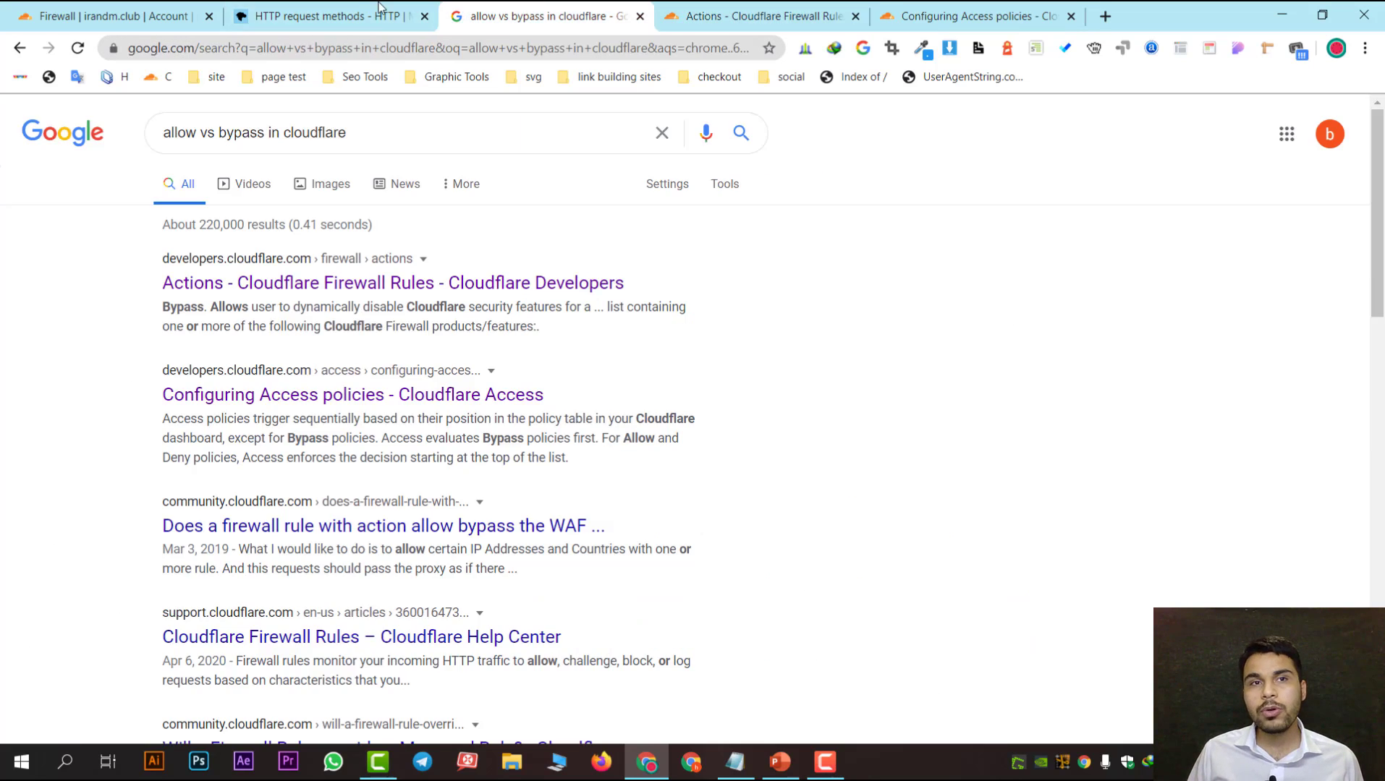
pyautogui.click(379, 10)
pyautogui.click(167, 10)
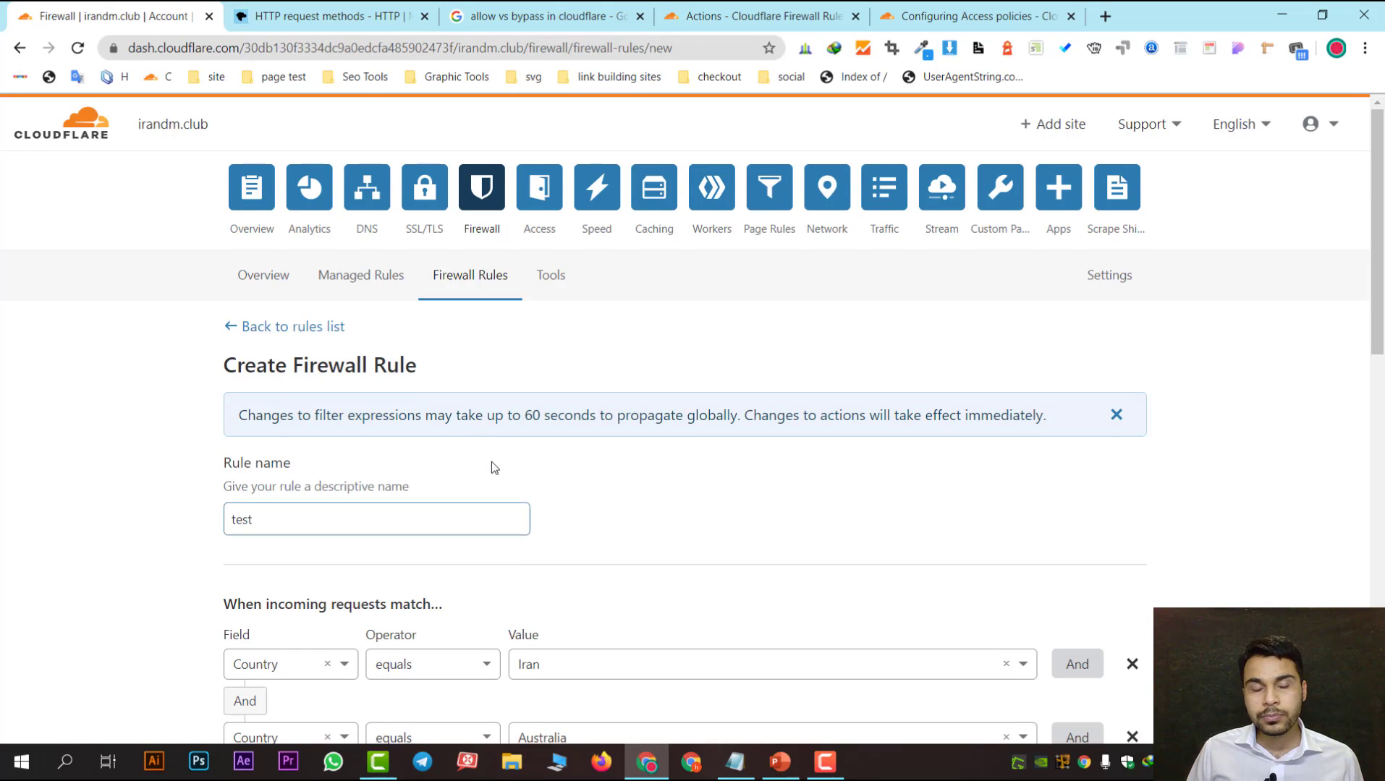
pyautogui.scroll(-5, 491, 467)
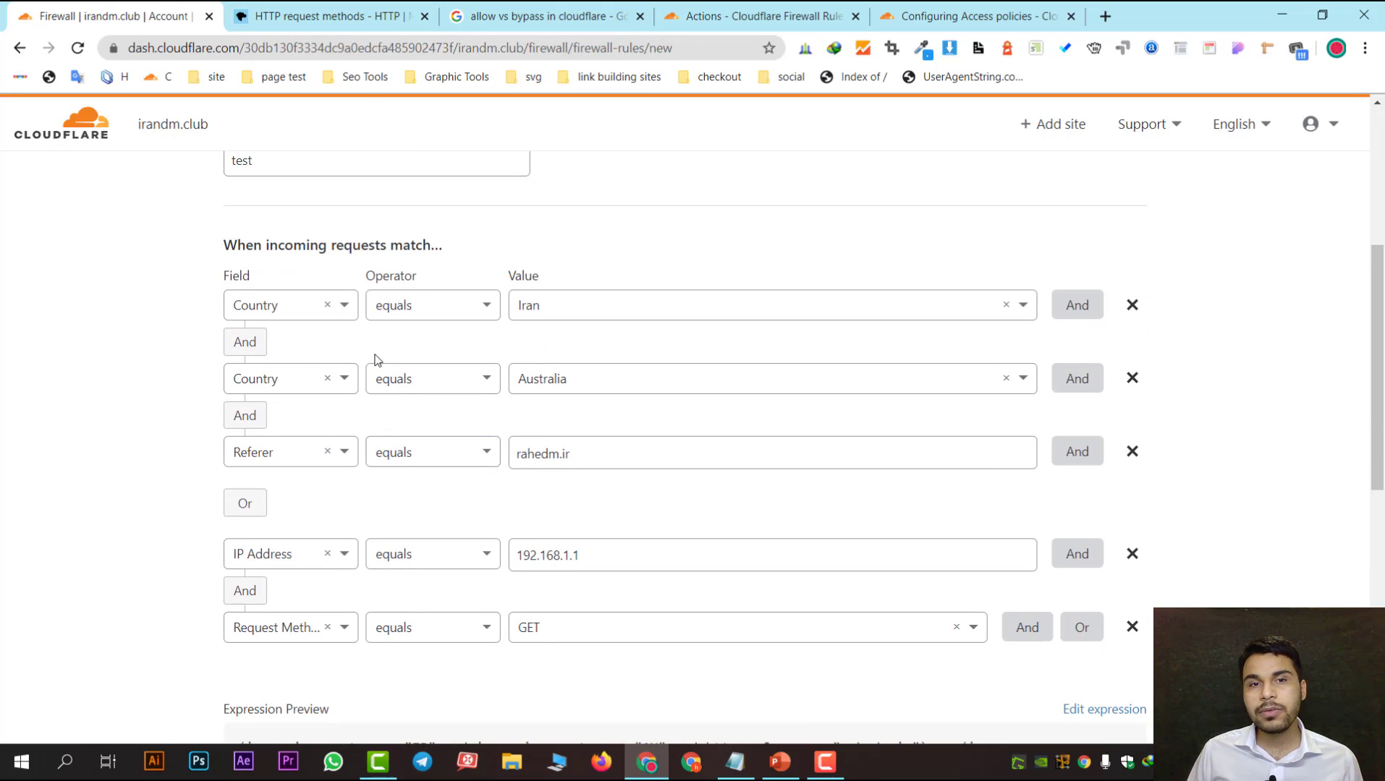
pyautogui.scroll(-1, 375, 359)
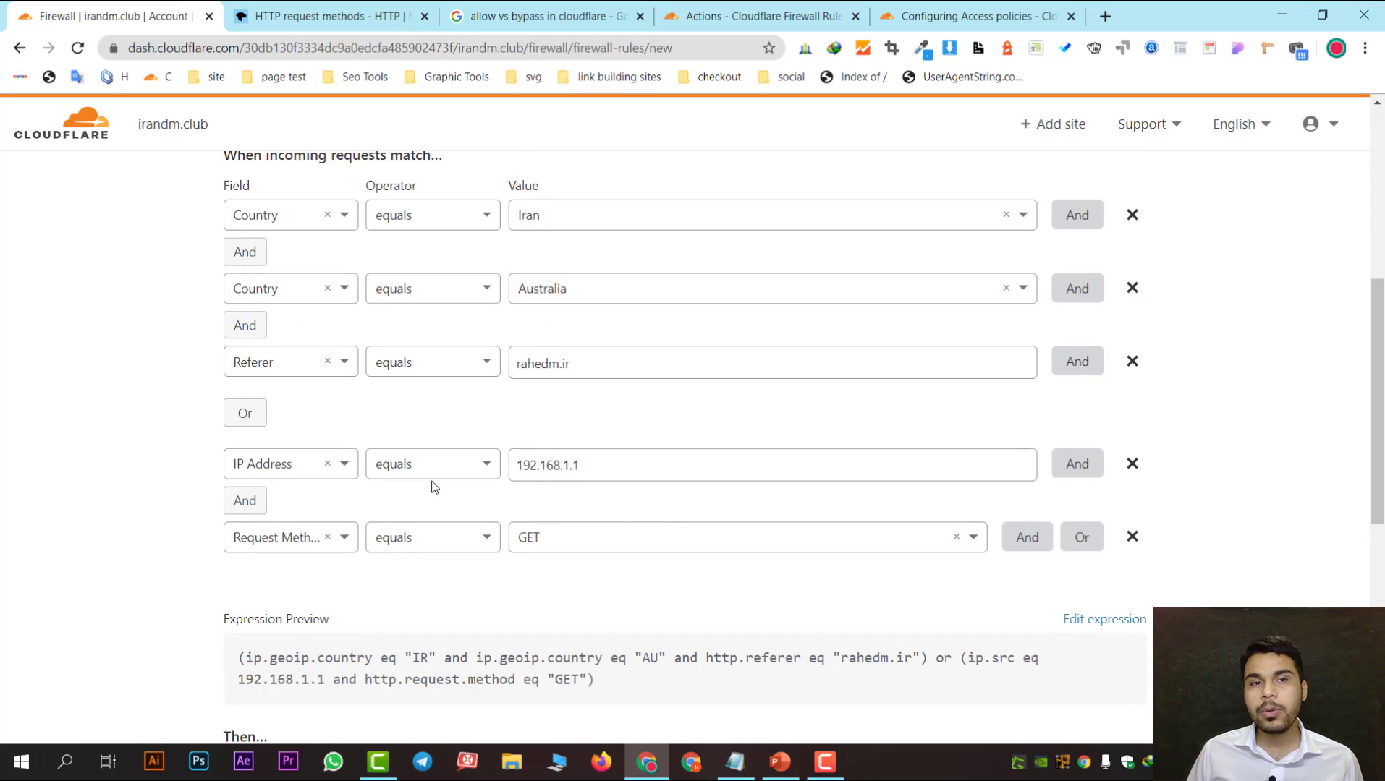
pyautogui.scroll(-4, 494, 537)
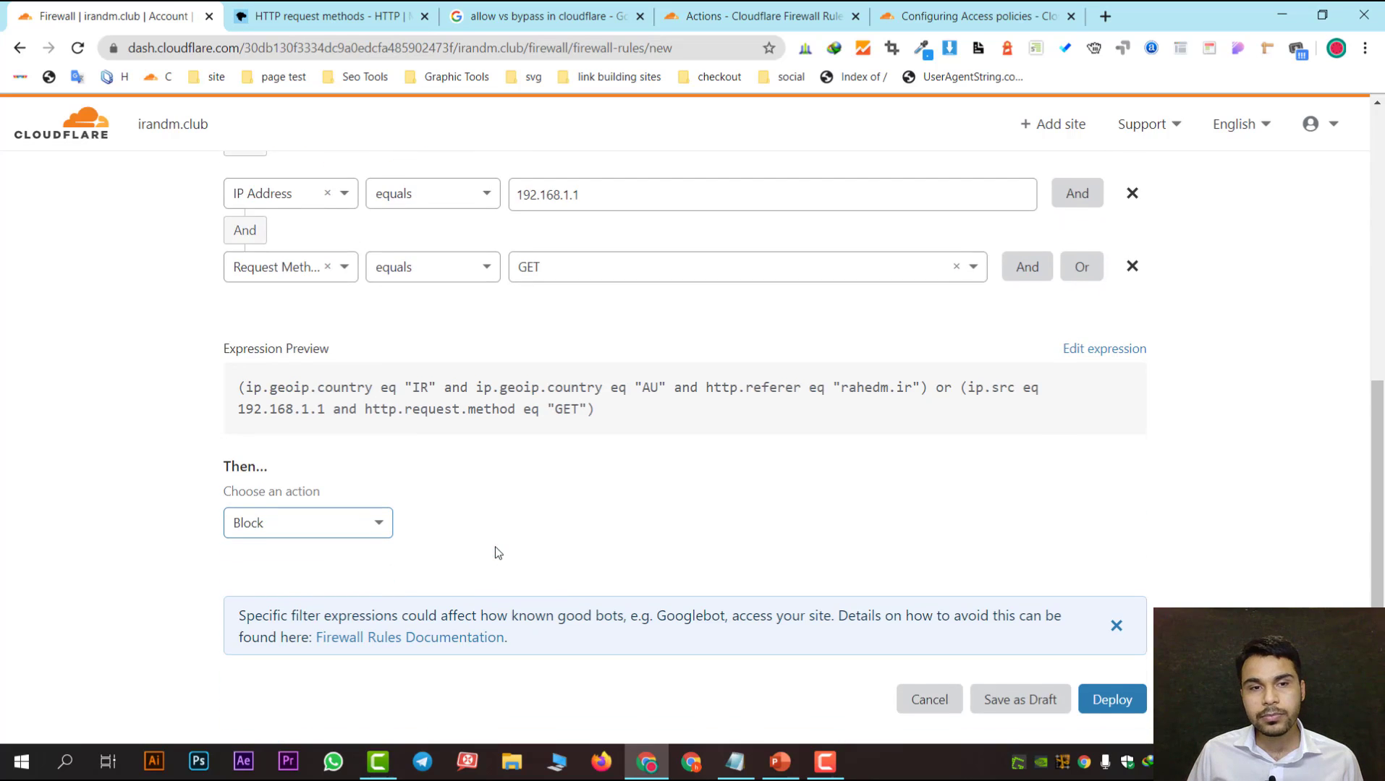
pyautogui.scroll(-1, 495, 552)
pyautogui.click(375, 436)
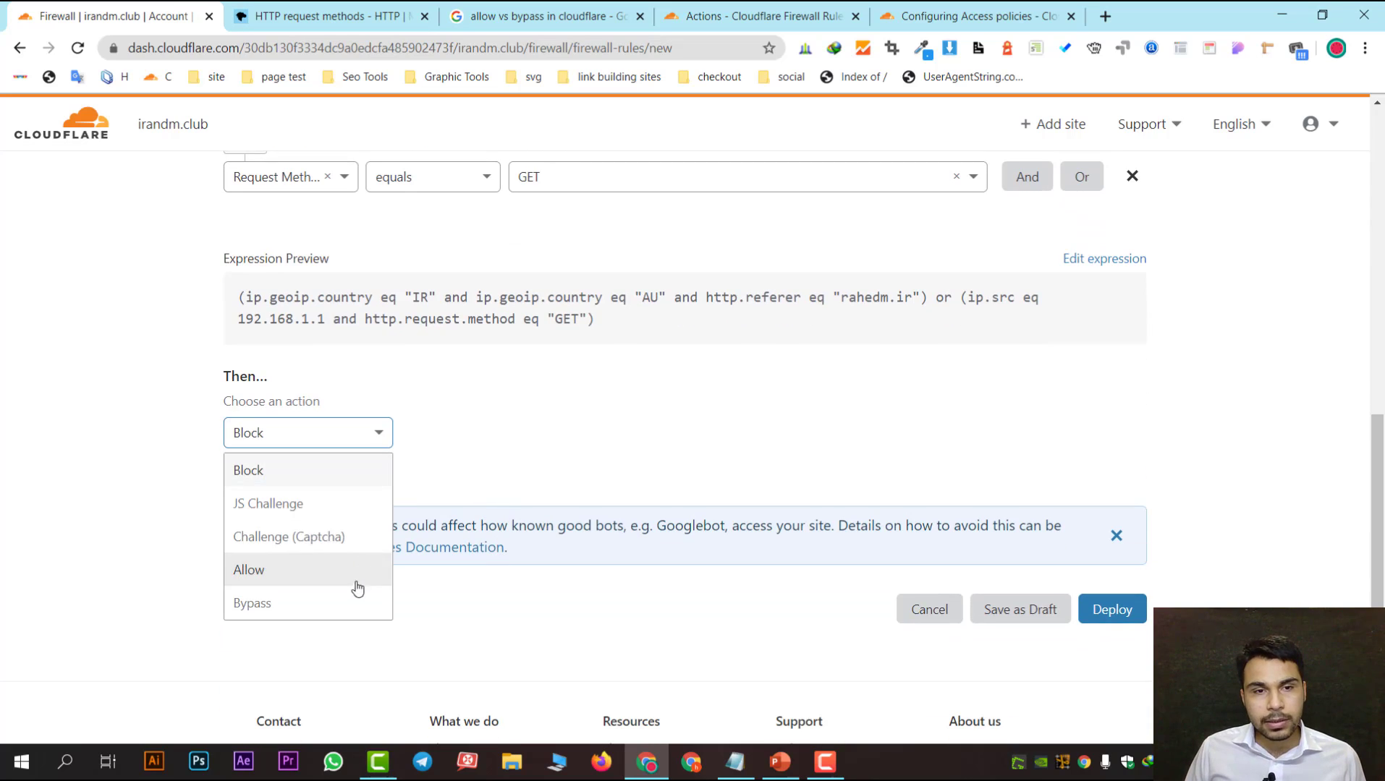
pyautogui.click(515, 460)
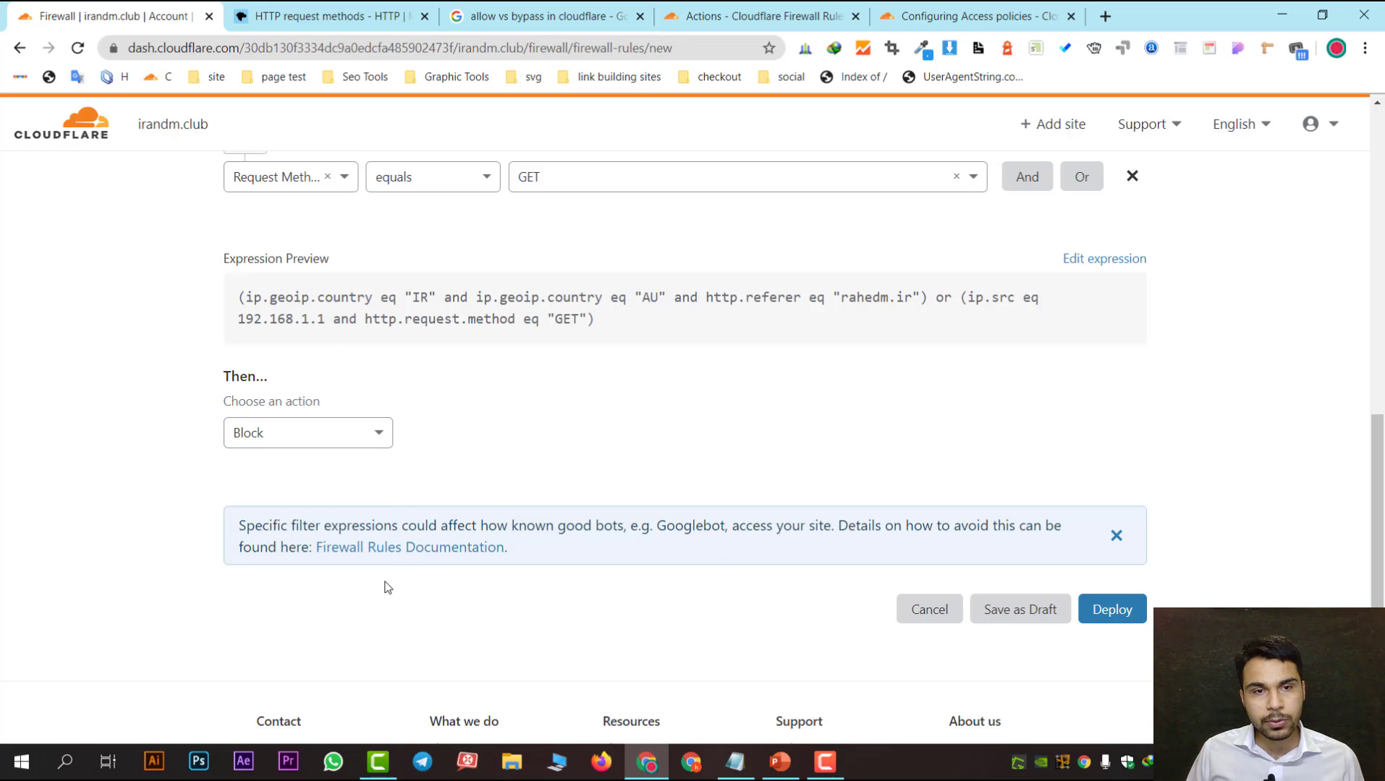
# Step: Open the Firewall Rules Documentation linked below the rule's action and examine its Rules List section
pyautogui.scroll(-1, 383, 607)
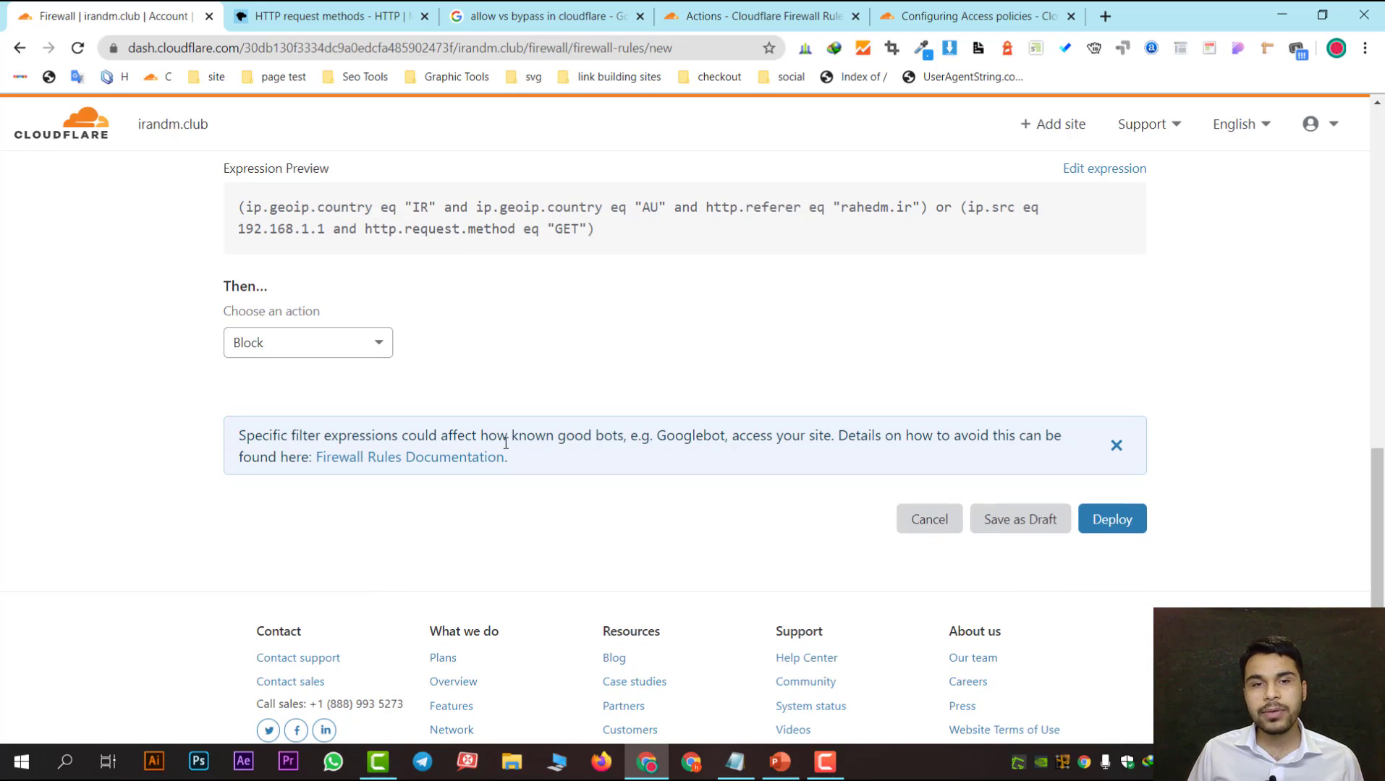
pyautogui.click(421, 459)
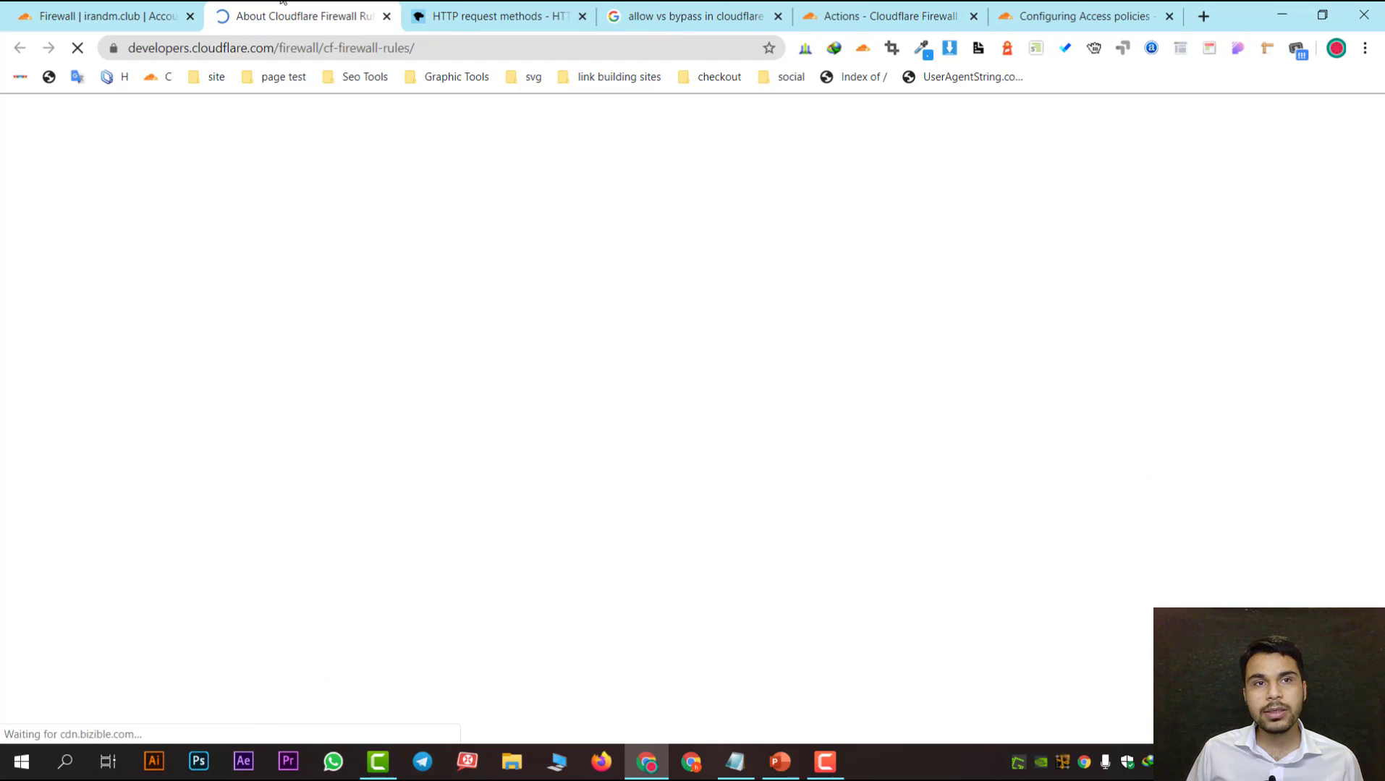
pyautogui.scroll(-3, 486, 299)
pyautogui.scroll(-7, 486, 298)
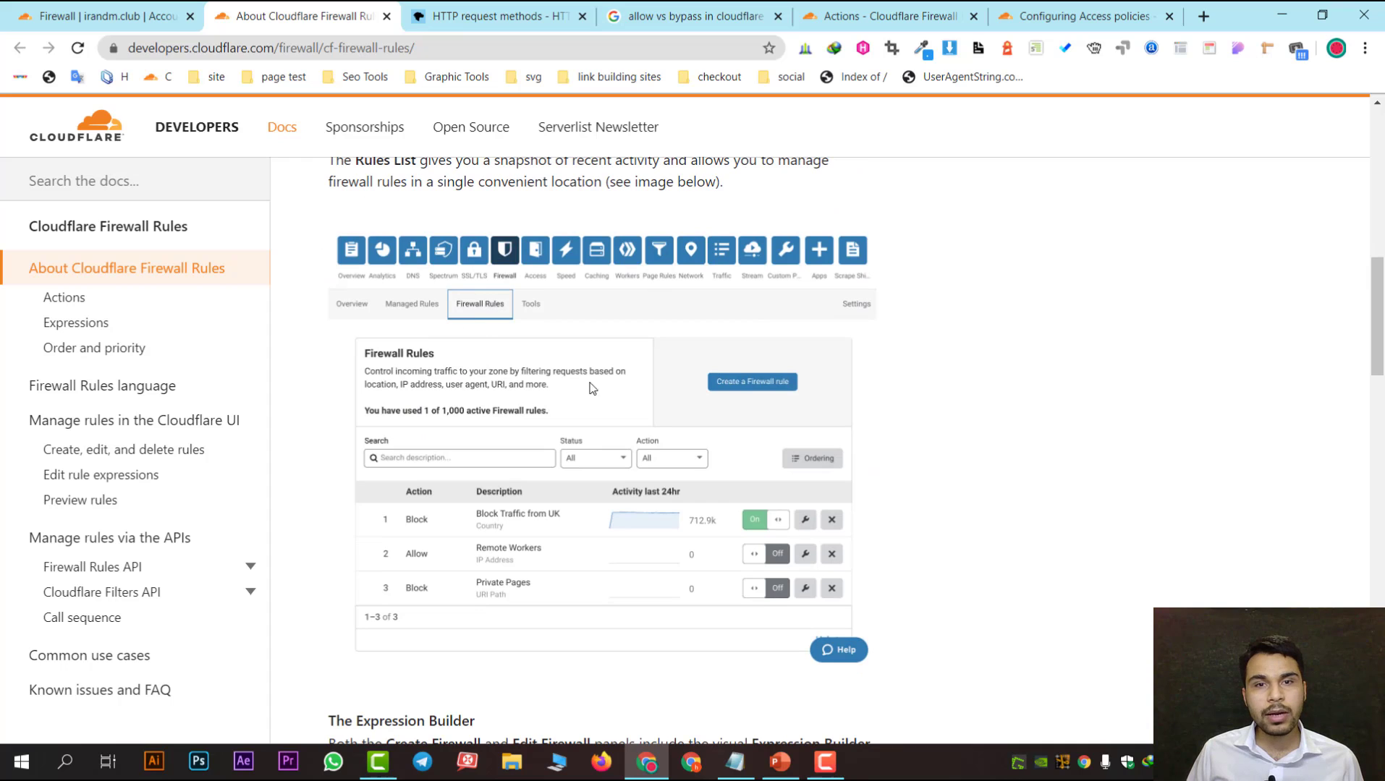
# Step: Review the Firewall Rules documentation from the rules list and expression tools through the entitlements table for each customer plan
pyautogui.scroll(3, 583, 323)
pyautogui.scroll(-7, 552, 352)
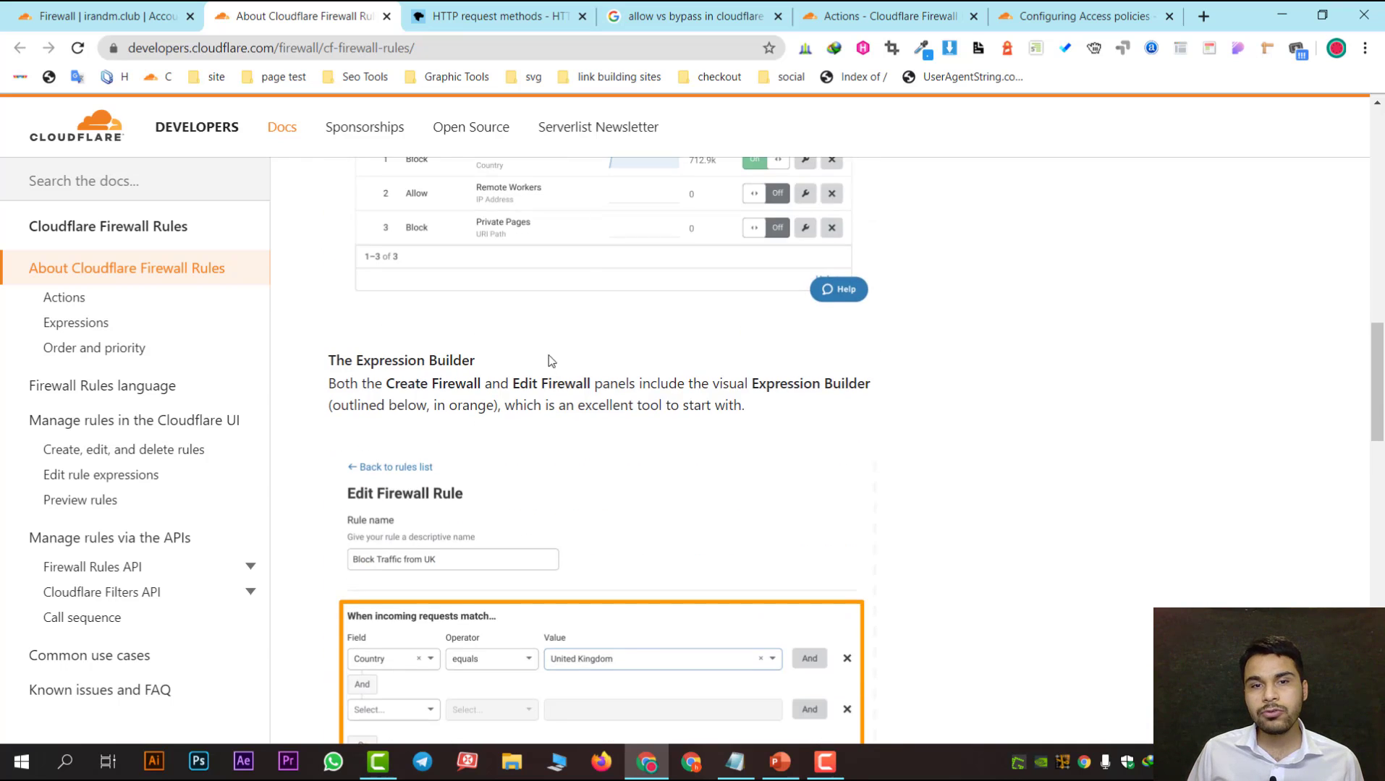
pyautogui.scroll(-4, 583, 300)
pyautogui.scroll(-8, 583, 337)
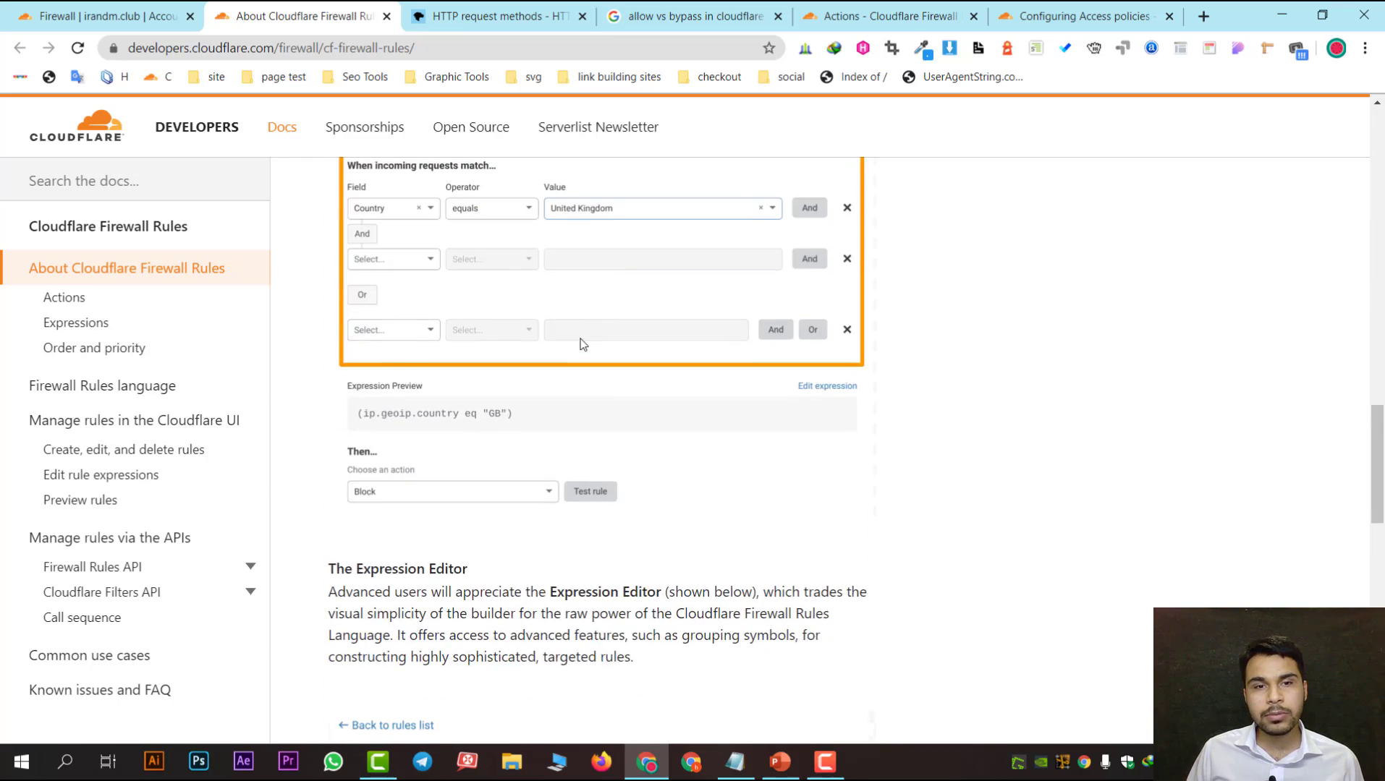
pyautogui.scroll(-4, 527, 400)
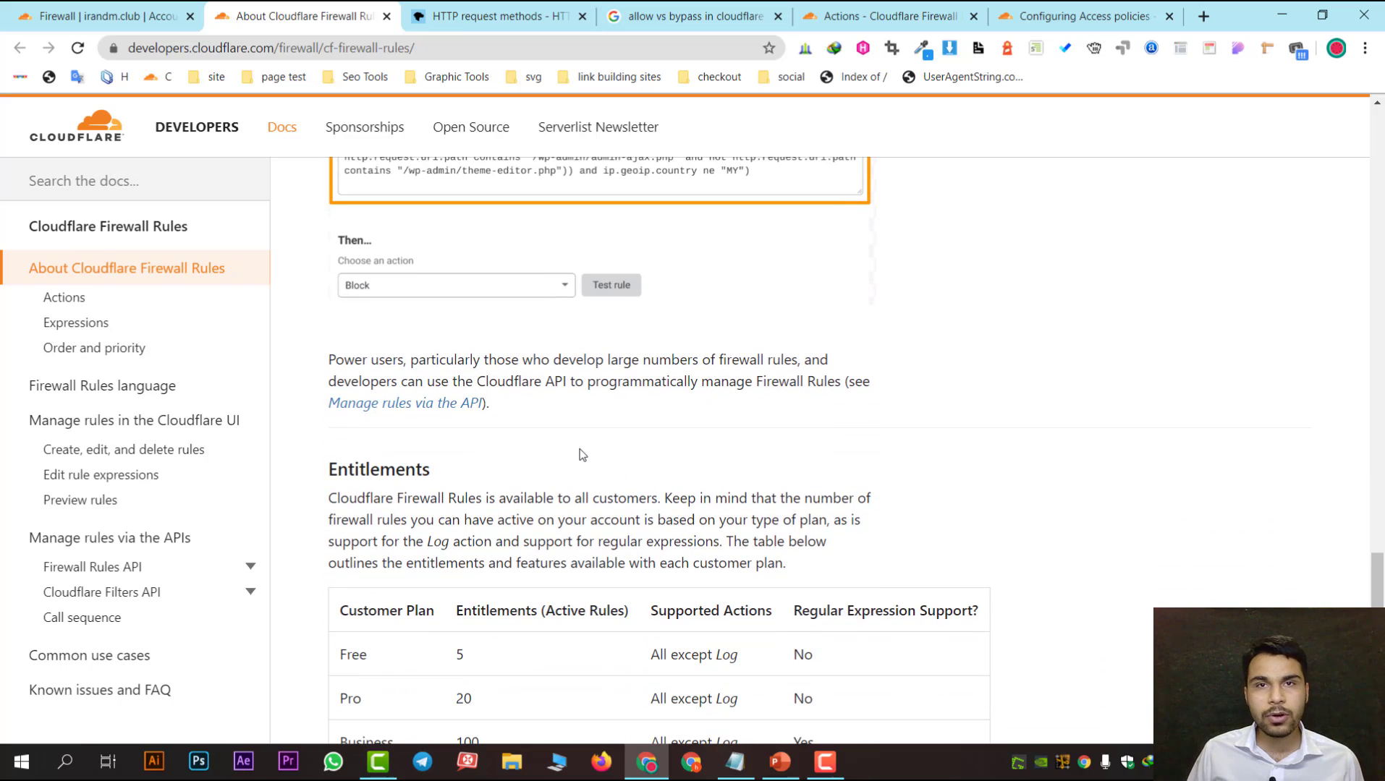
pyautogui.scroll(-5, 582, 454)
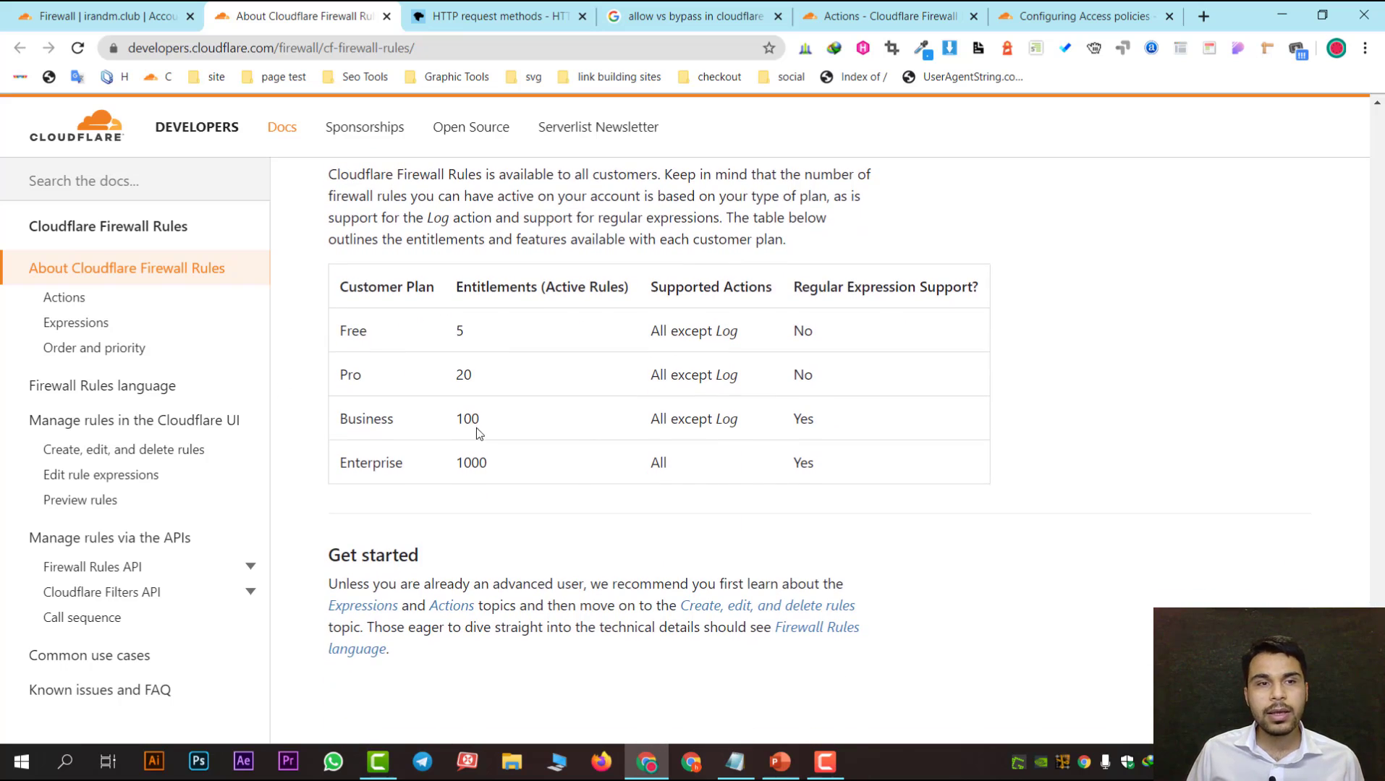
# Step: Look through the firewall documentation pages on actions, expressions, and order and priority
pyautogui.click(174, 309)
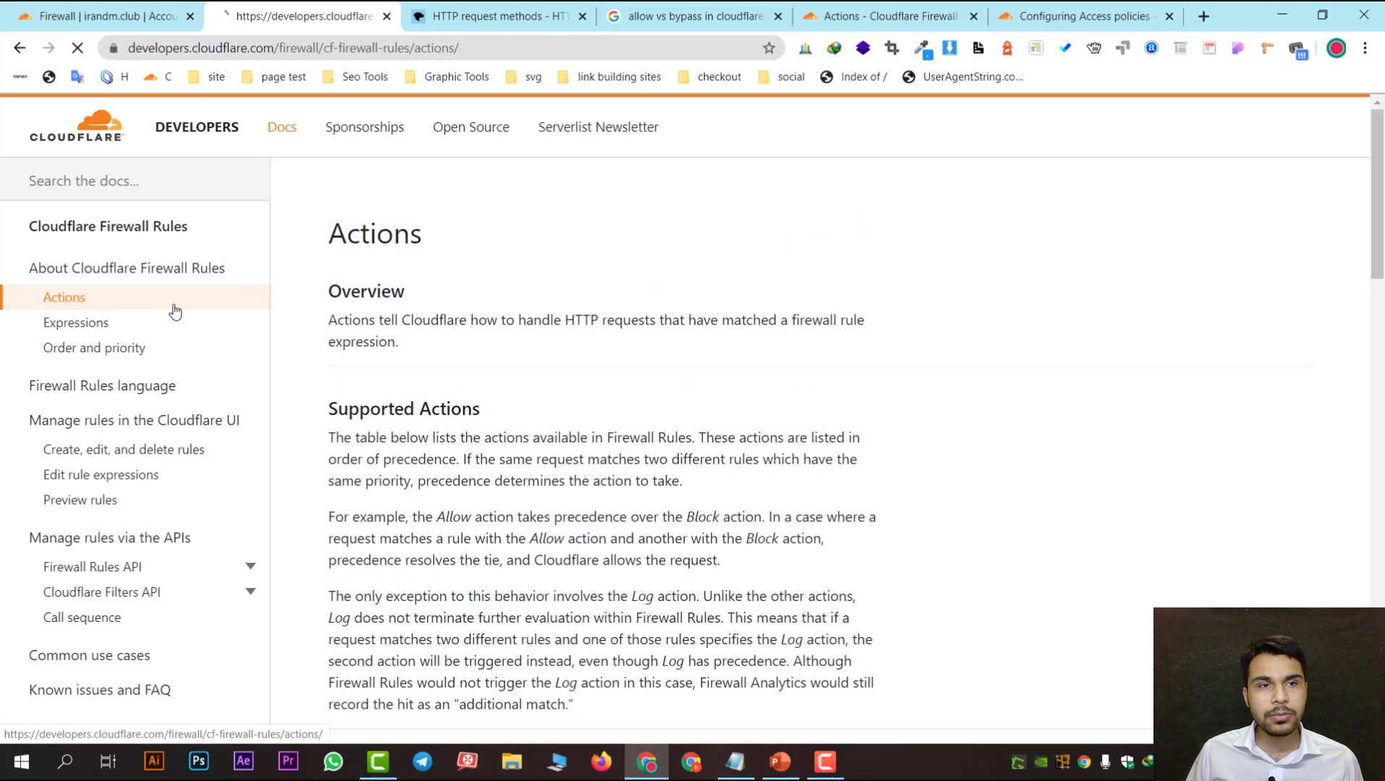
pyautogui.scroll(-9, 549, 332)
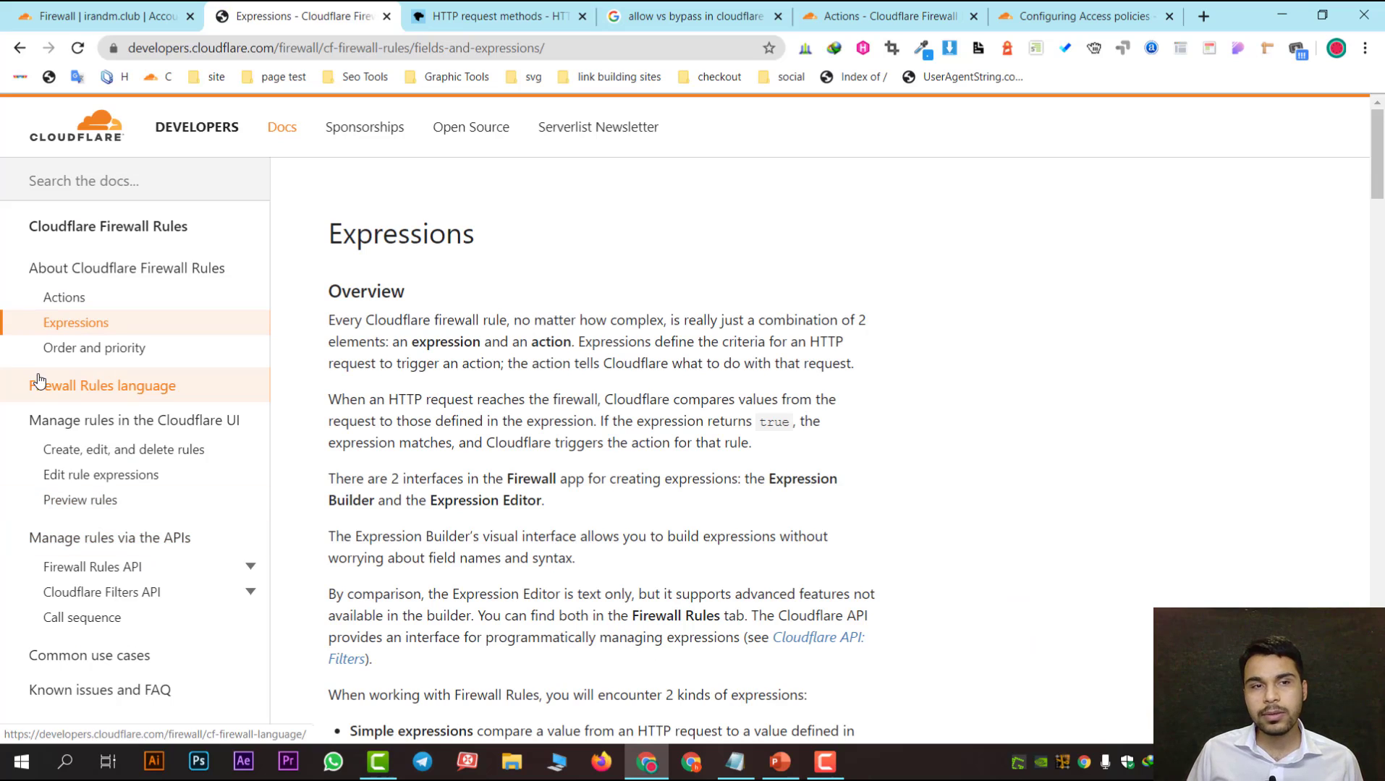
pyautogui.click(126, 349)
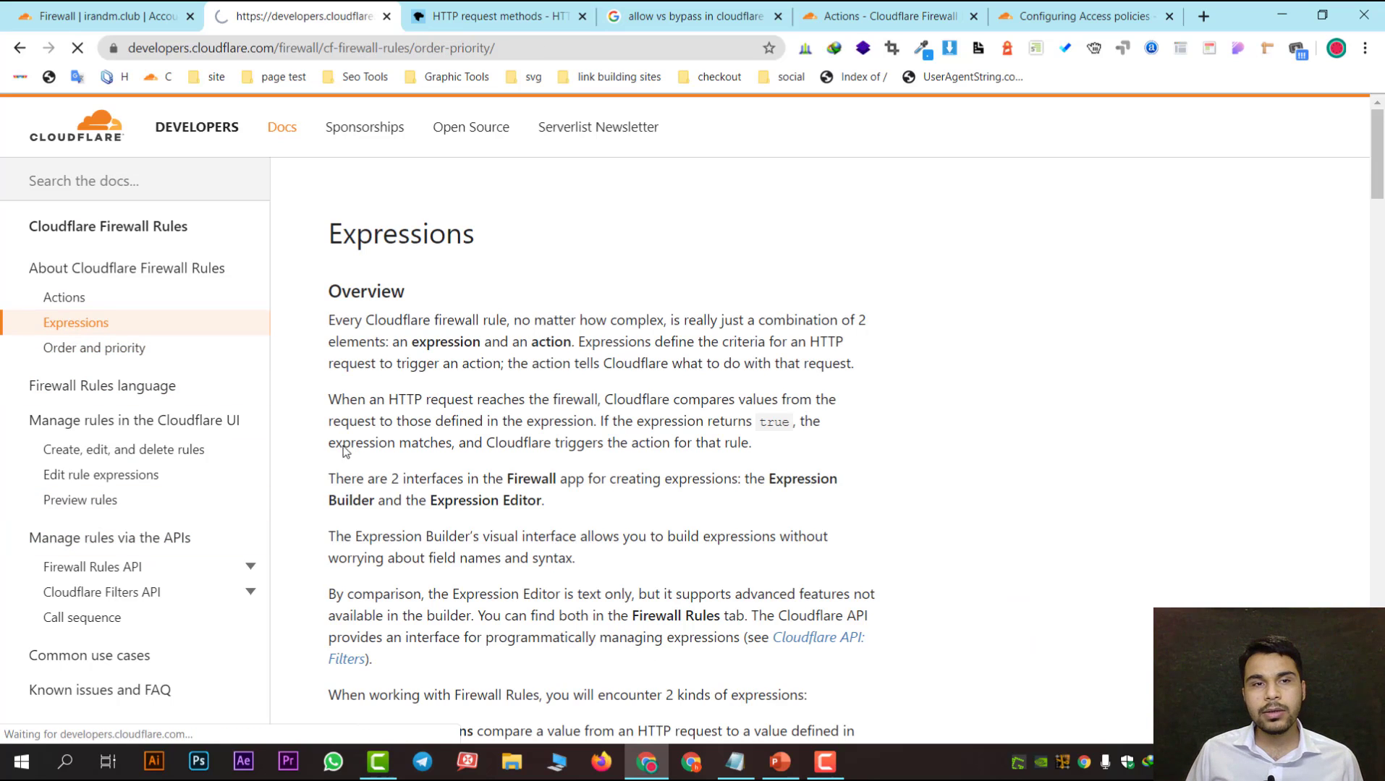
pyautogui.scroll(-2, 485, 332)
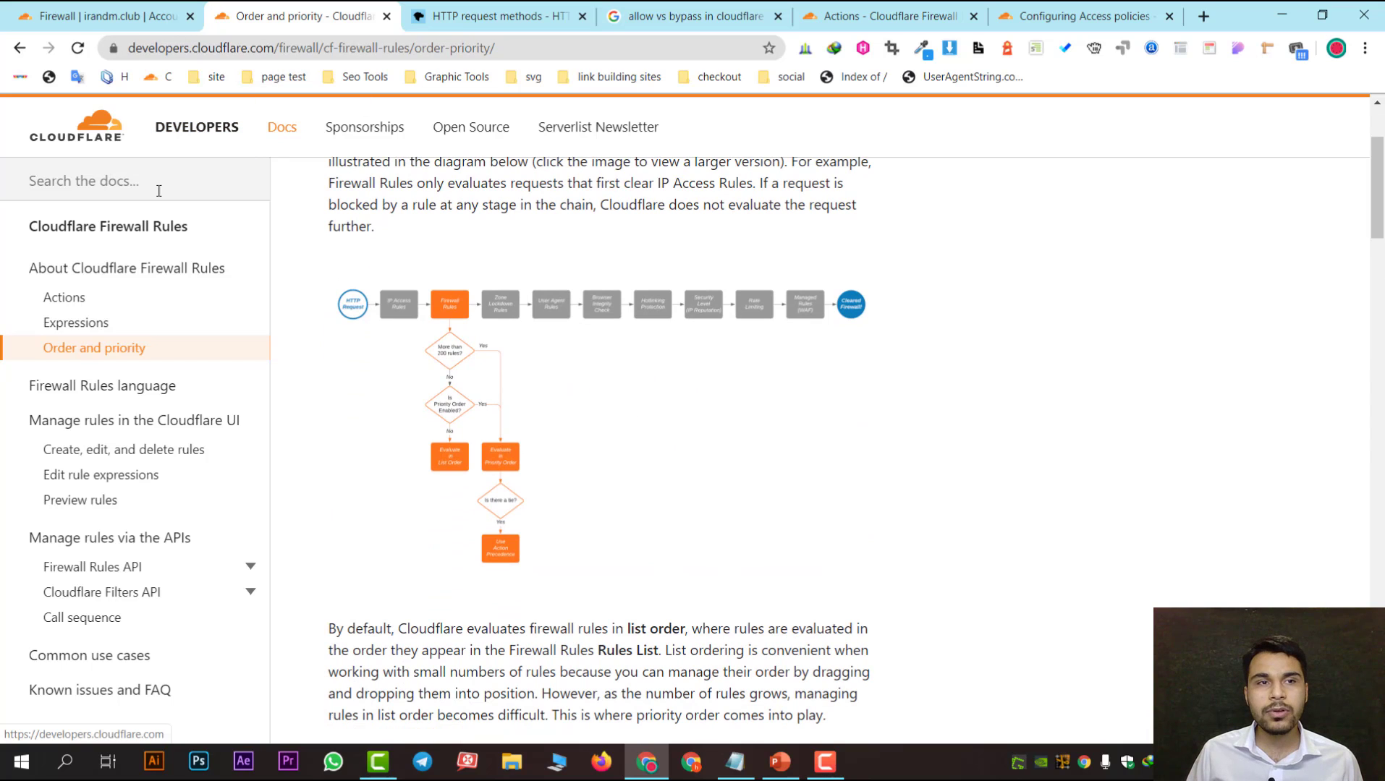
# Step: Return to the irandm.club dashboard and open the firewall Tools section, discarding the unsaved "test" rule
pyautogui.click(149, 7)
pyautogui.scroll(7, 516, 434)
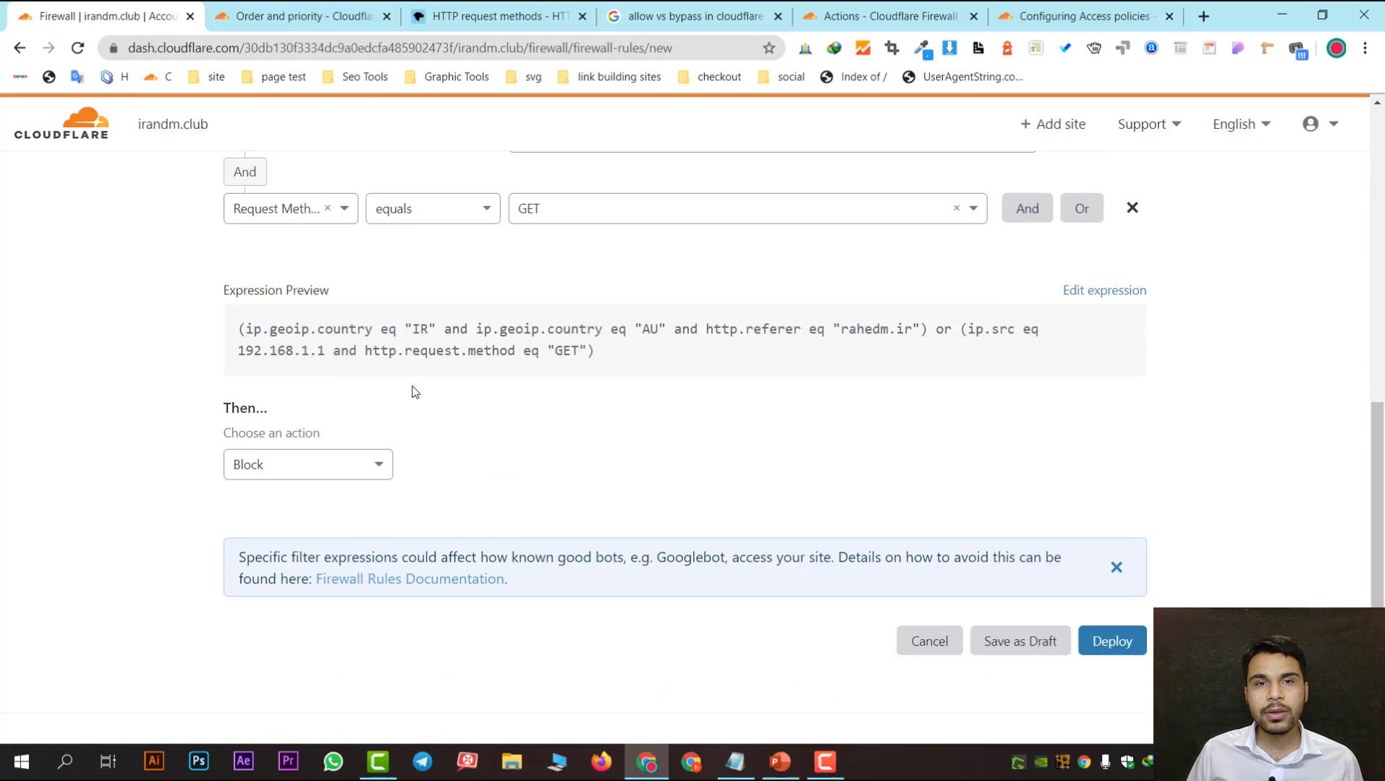
pyautogui.scroll(2, 516, 518)
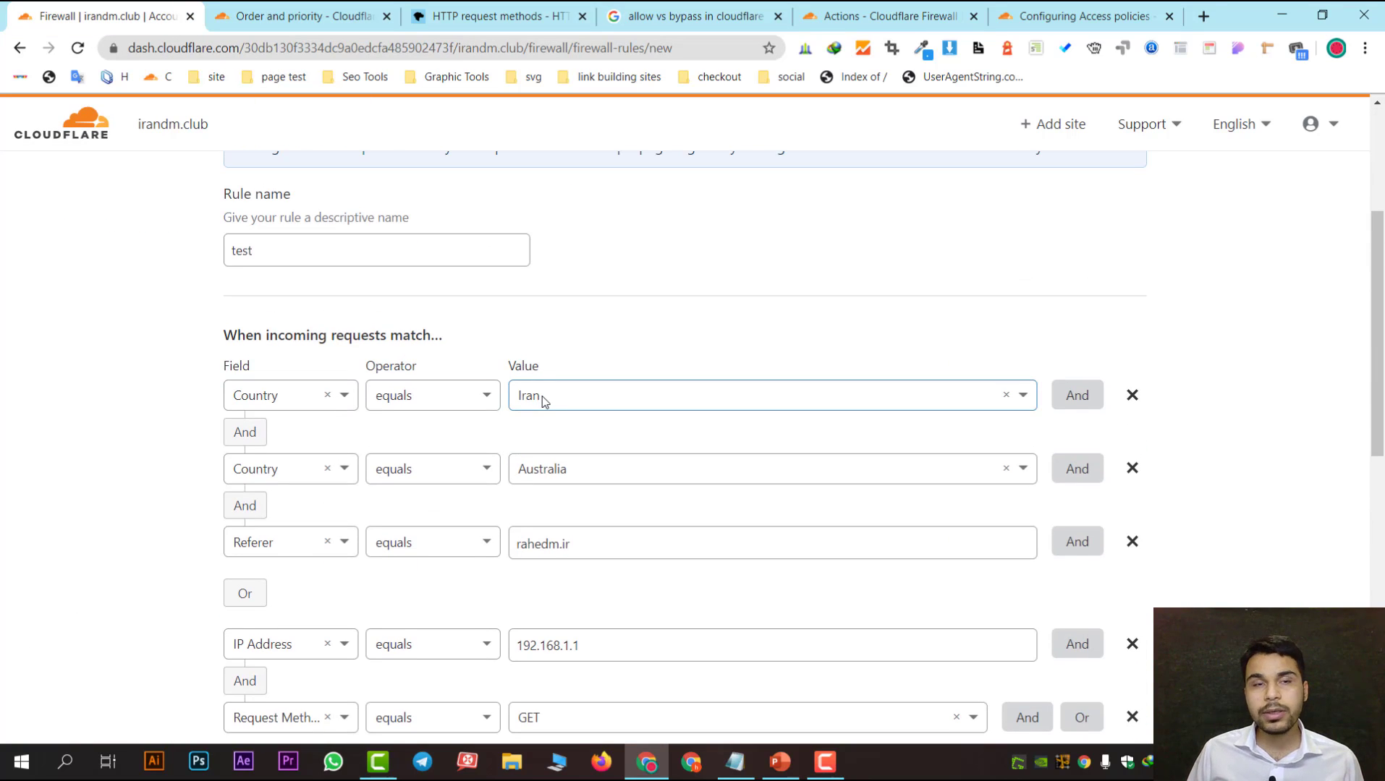
pyautogui.scroll(3, 539, 407)
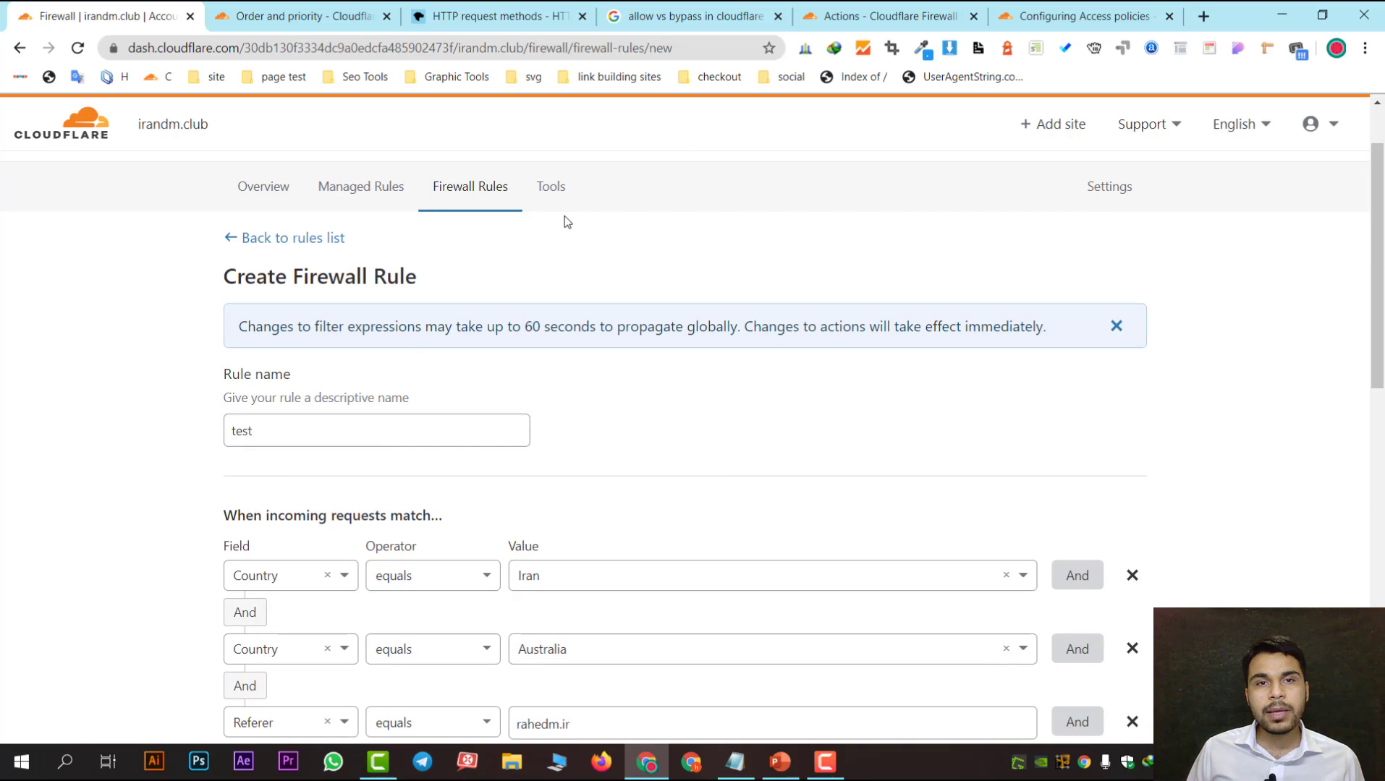
pyautogui.click(549, 192)
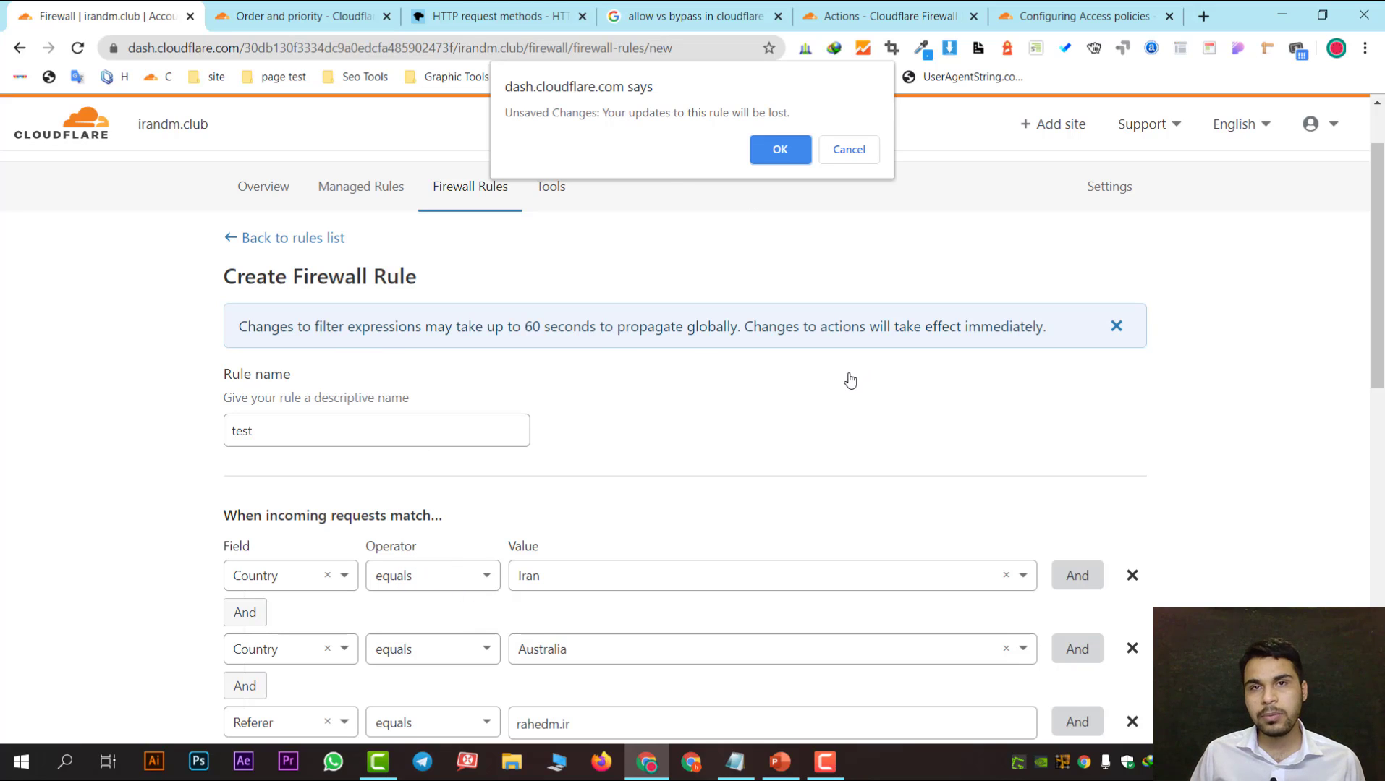
pyautogui.click(779, 150)
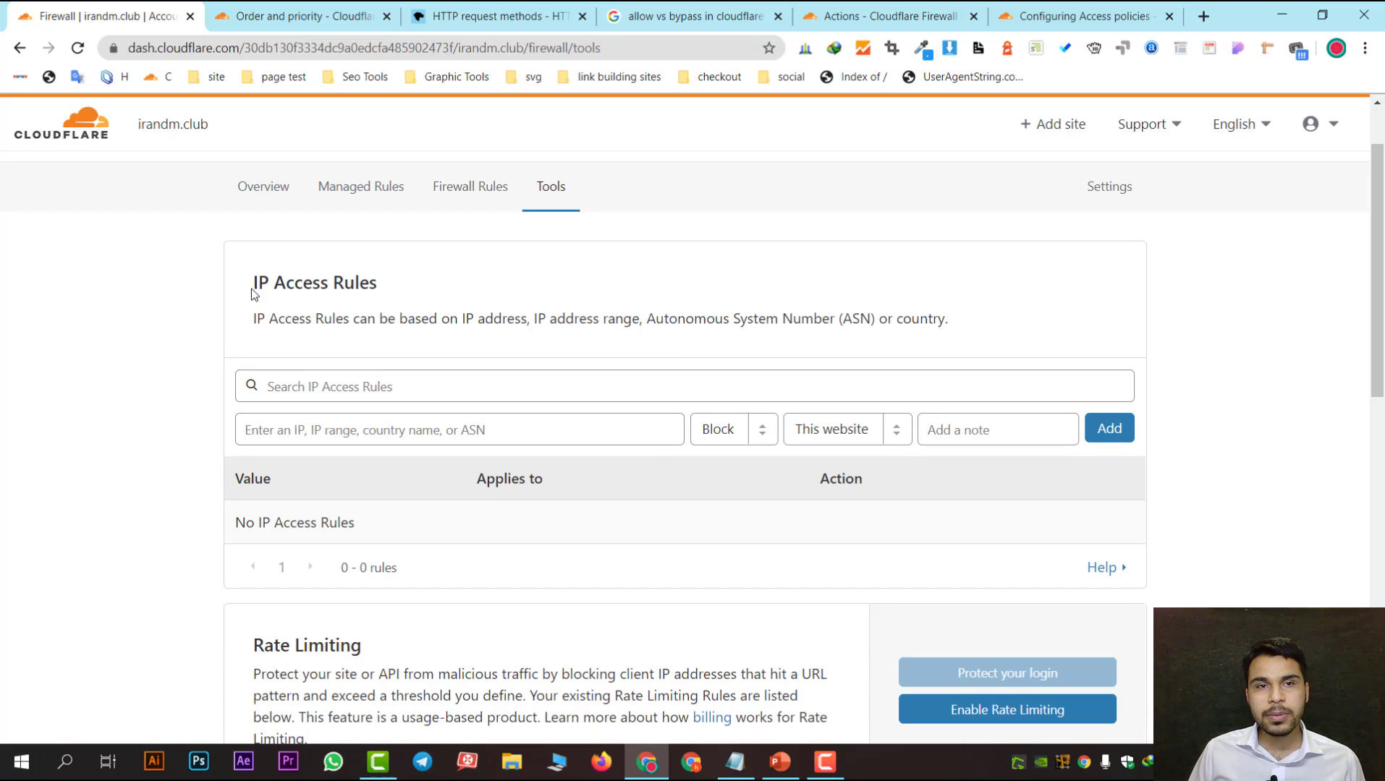
# Step: Compare the IP Access Rules section with the Firewall Rules list, ending back on the firewall tools
pyautogui.moveTo(254, 295); pyautogui.dragTo(402, 294)
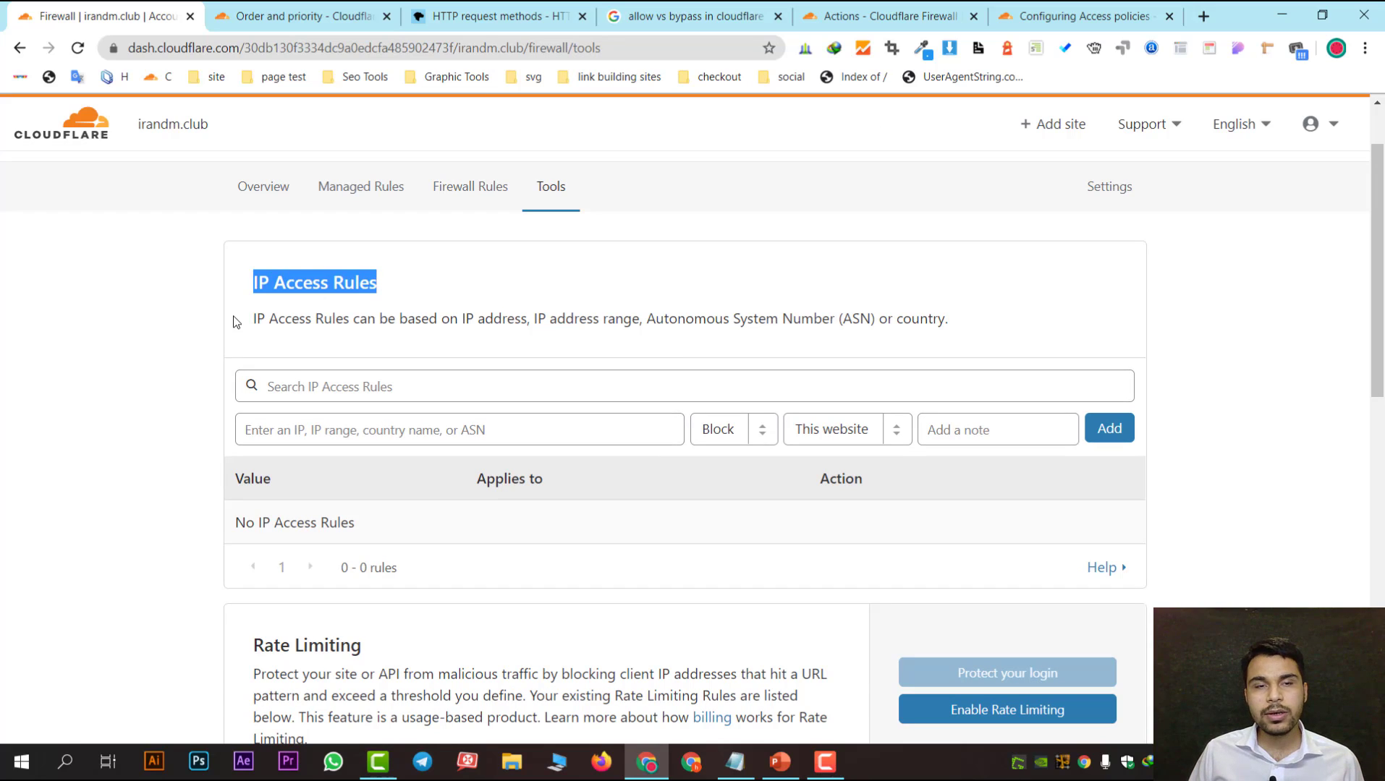
pyautogui.click(467, 188)
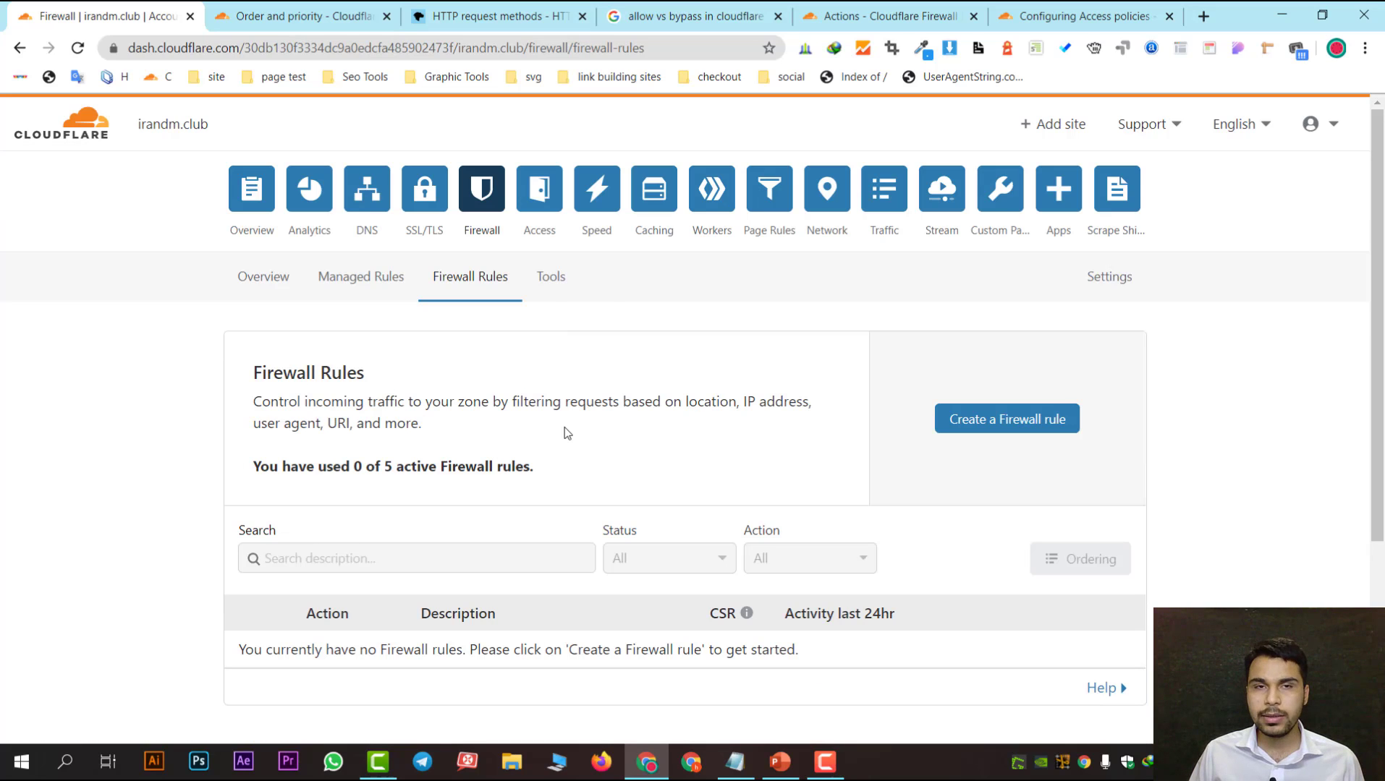
pyautogui.click(554, 293)
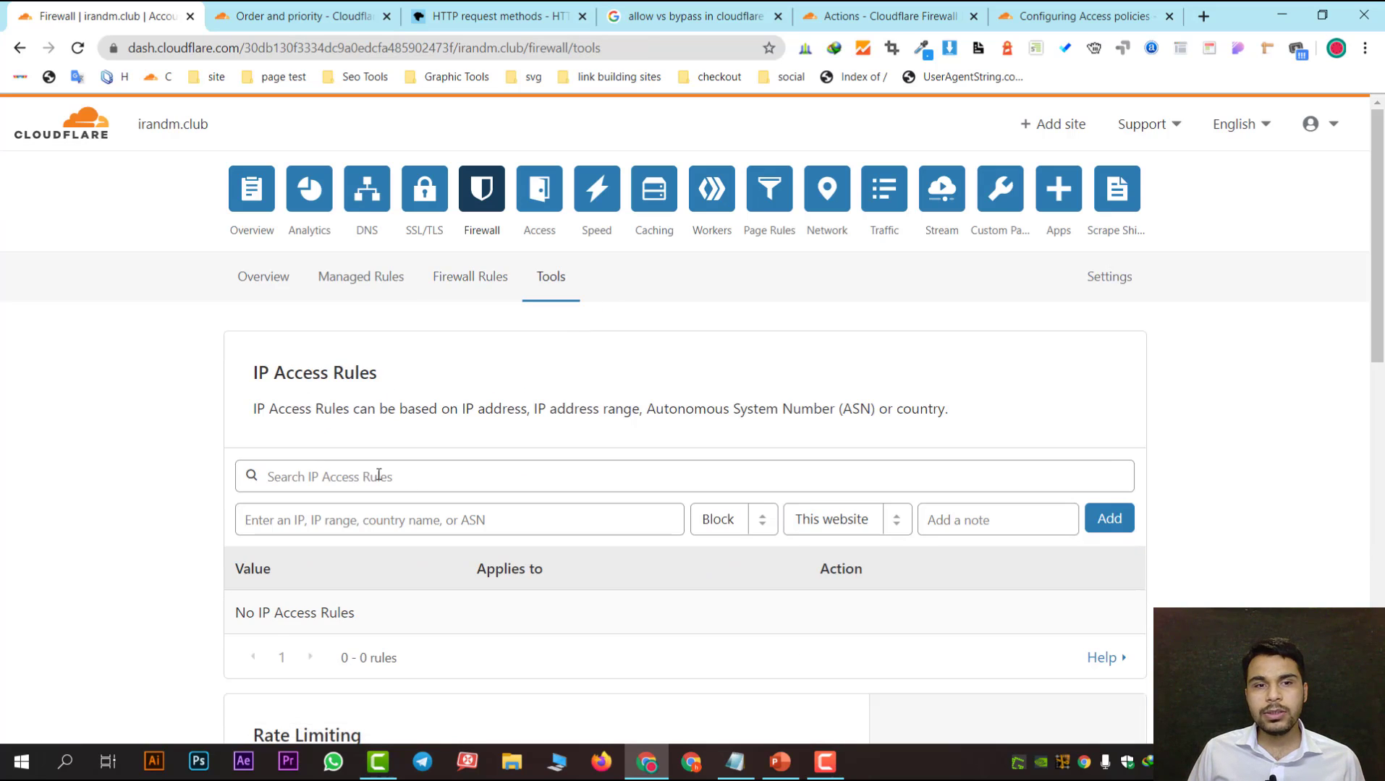
# Step: Enter 192.168.1.1 as the address for a new IP access rule
pyautogui.scroll(-1, 386, 505)
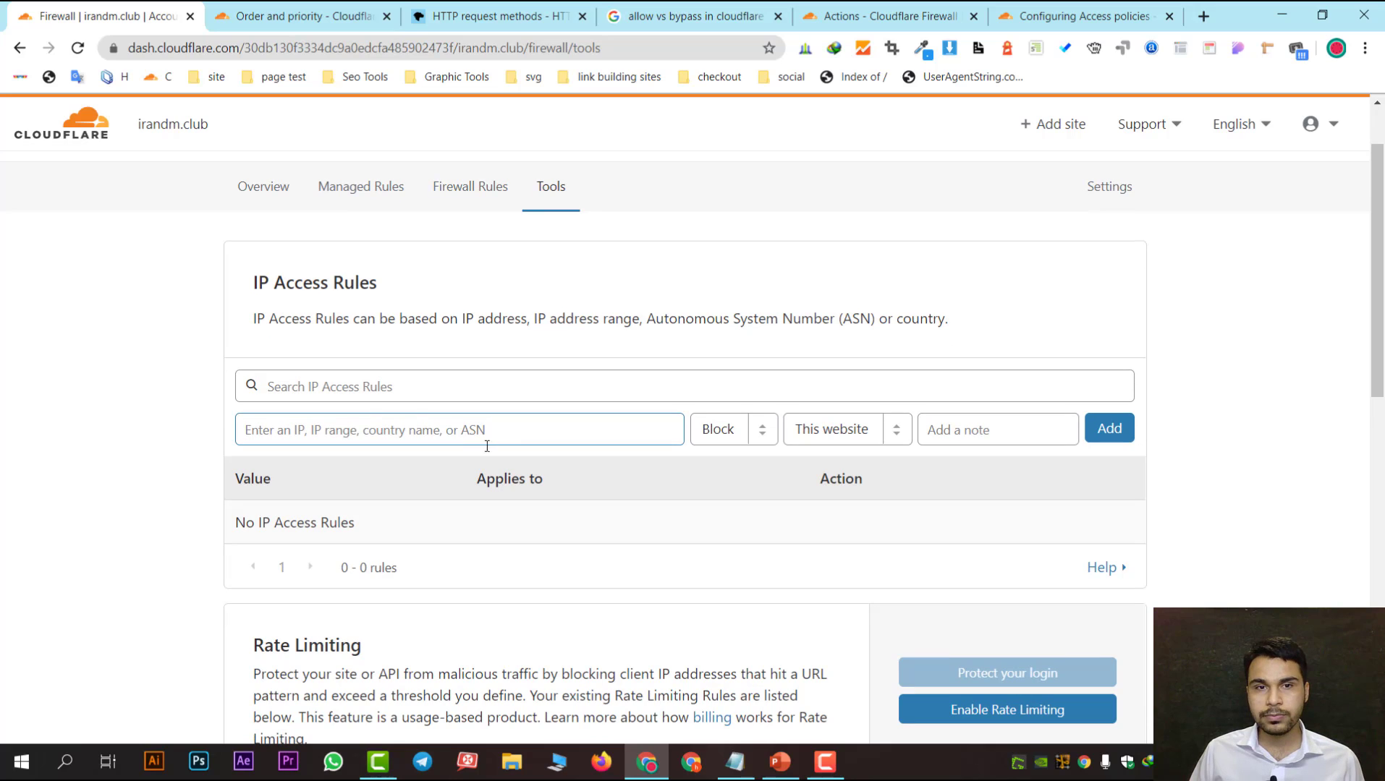
pyautogui.scroll(-1, 487, 446)
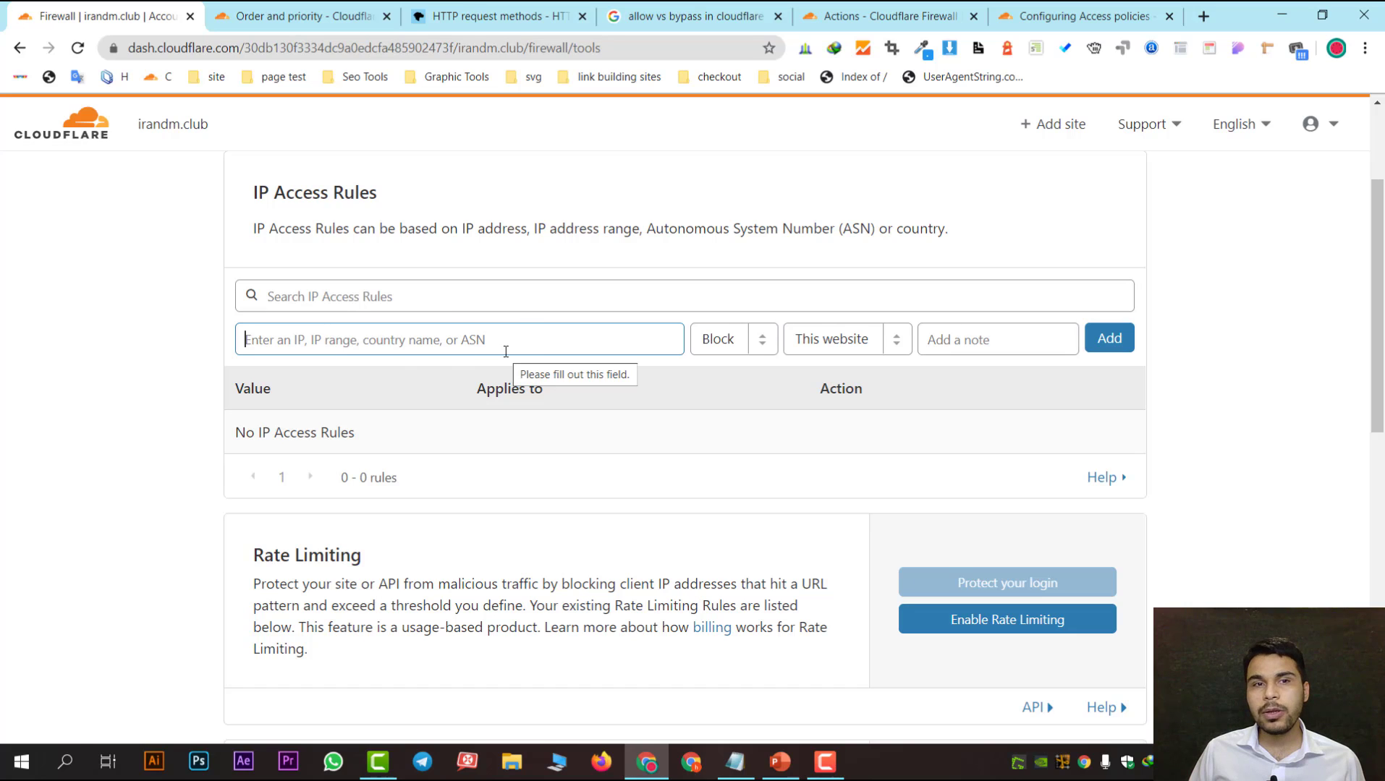
pyautogui.write('19')
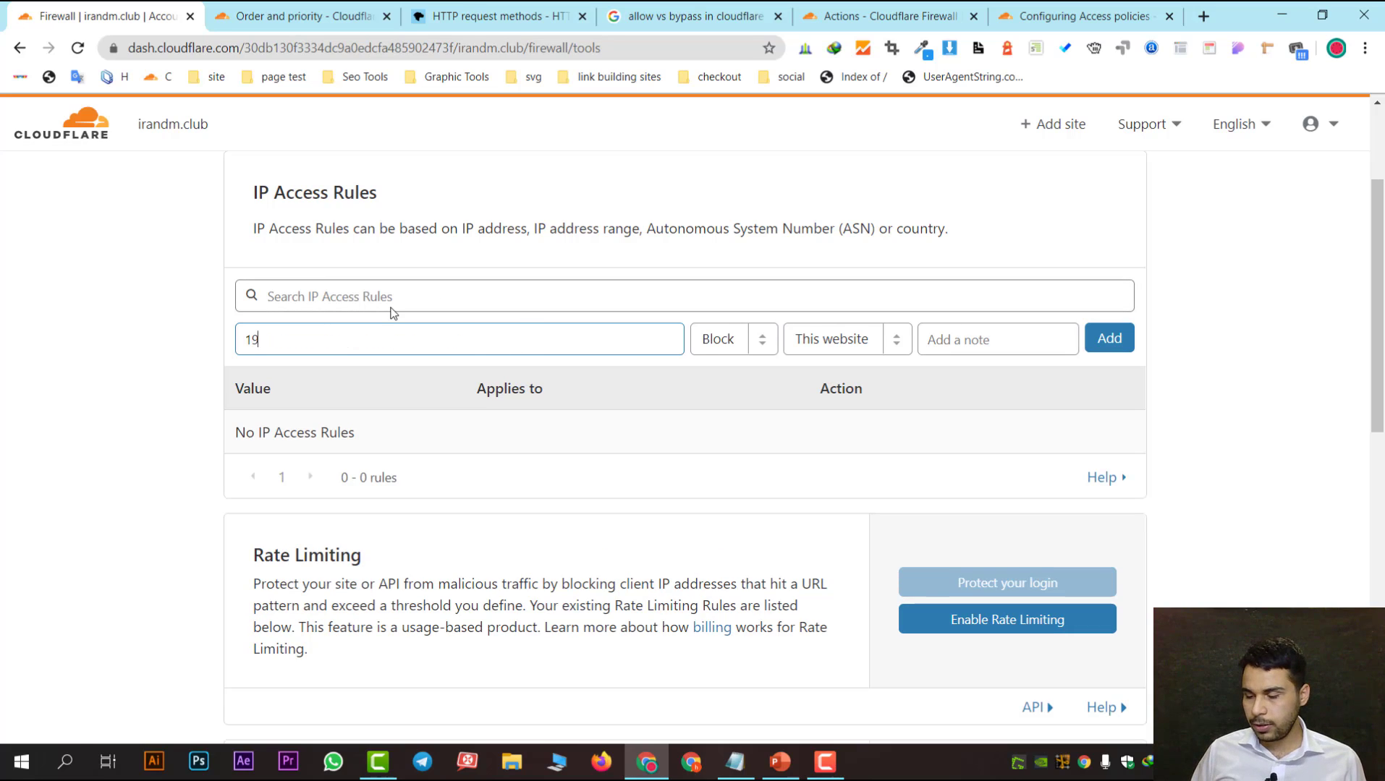
pyautogui.write('68')
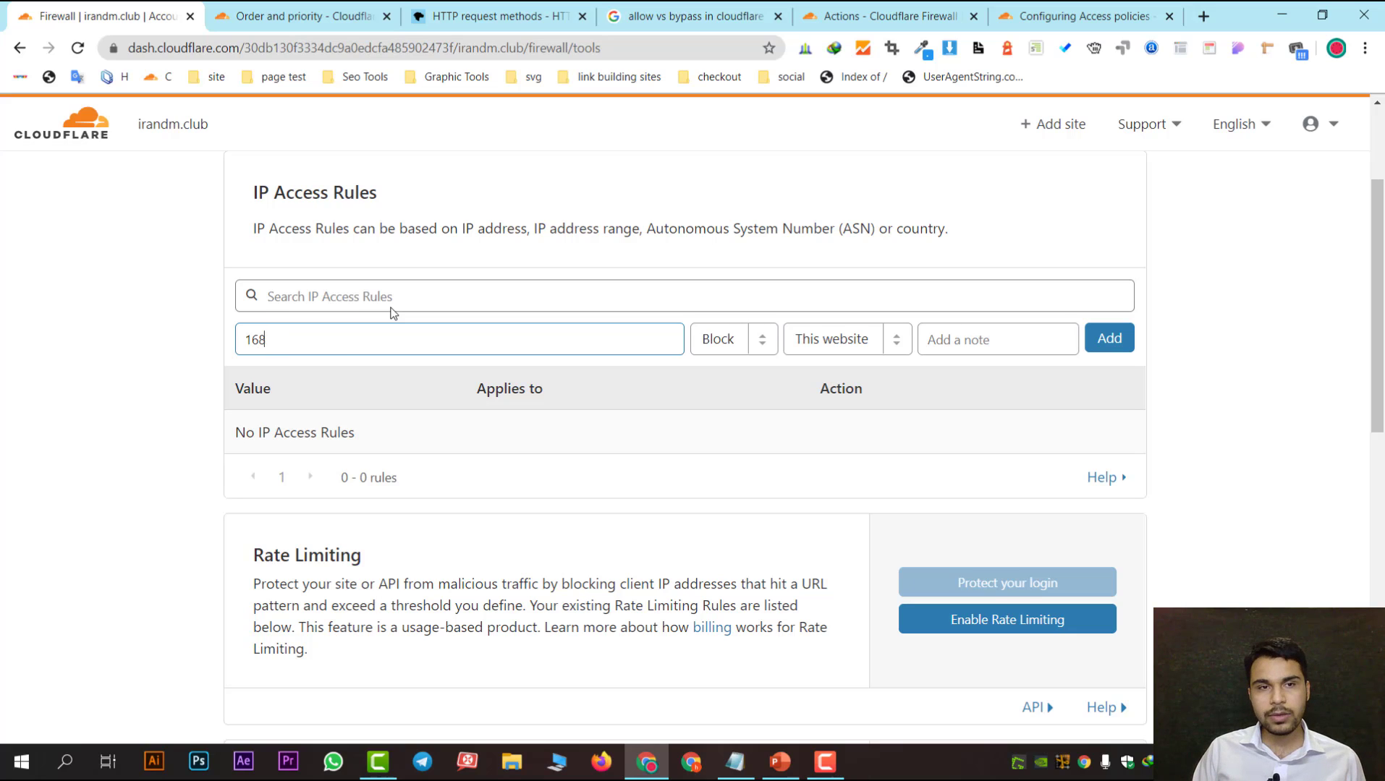
pyautogui.press('BackSpace')
pyautogui.press('BackSpace')
pyautogui.press('BackSpace')
pyautogui.write('192')
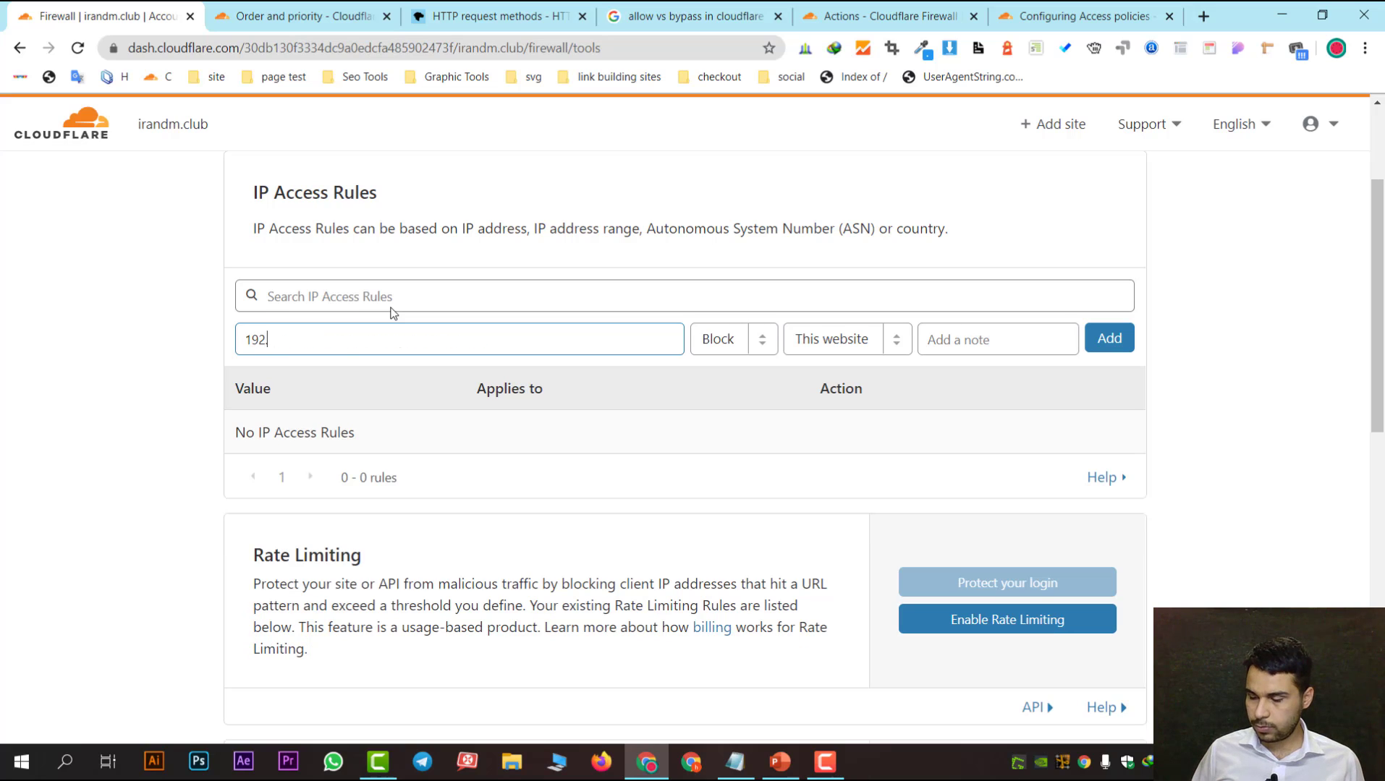
pyautogui.write('.168.1.1')
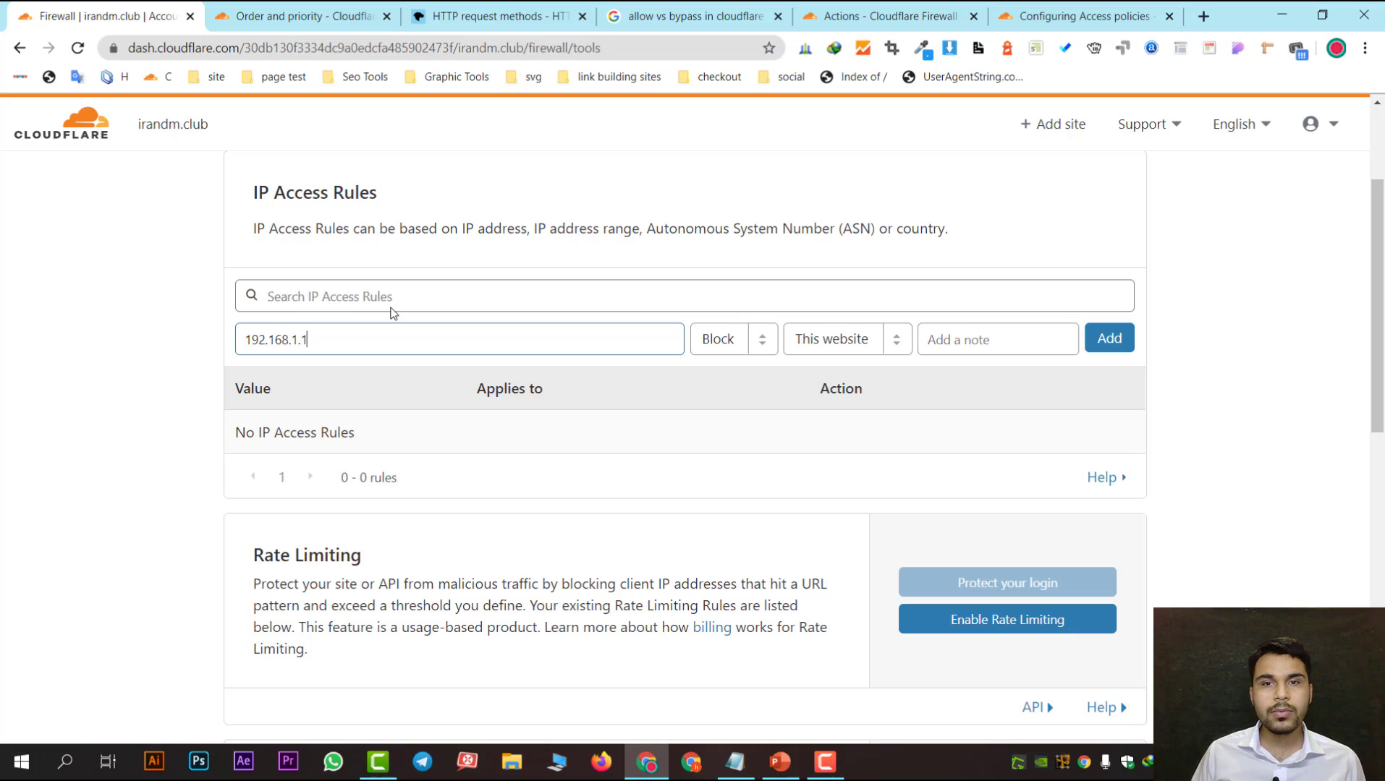
# Step: Examine the available actions and website scope options for the new IP access rule without changing either setting
pyautogui.click(757, 338)
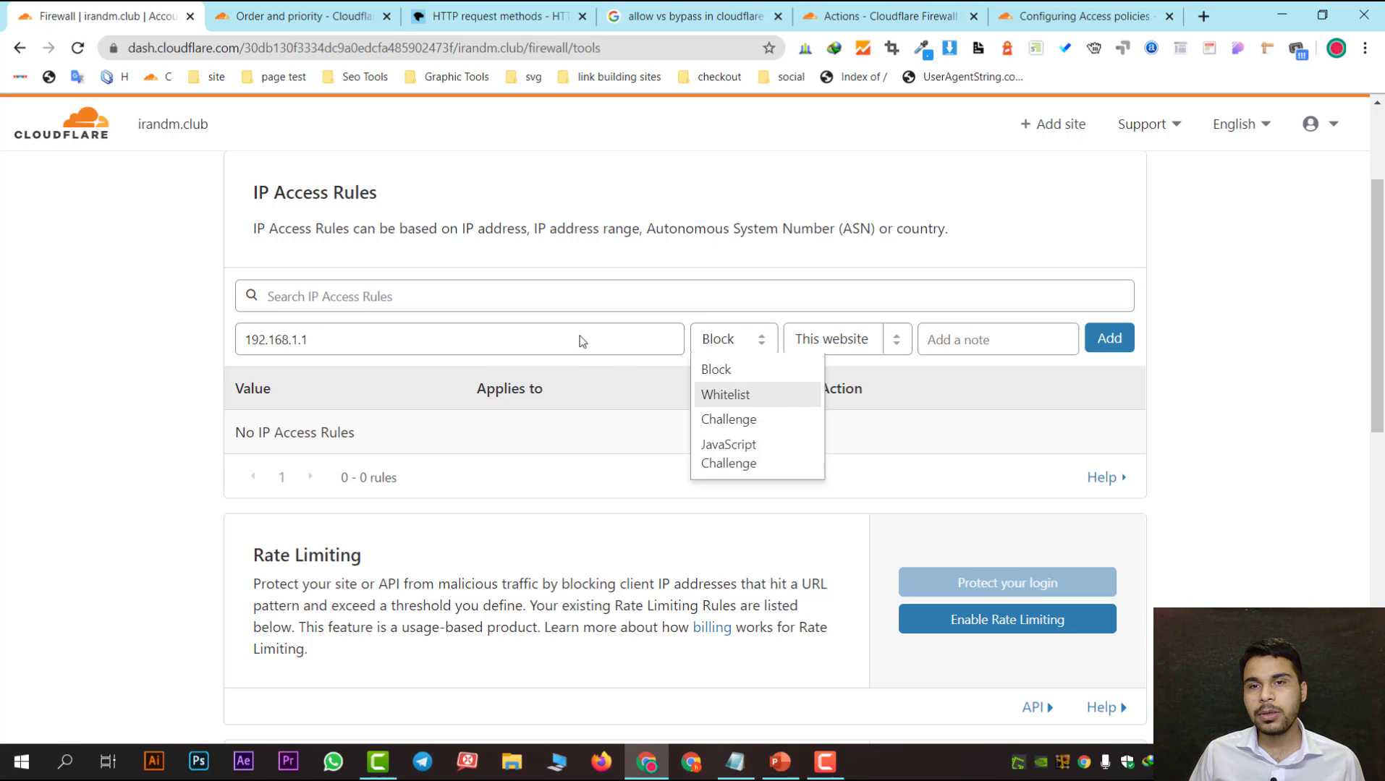
pyautogui.click(859, 348)
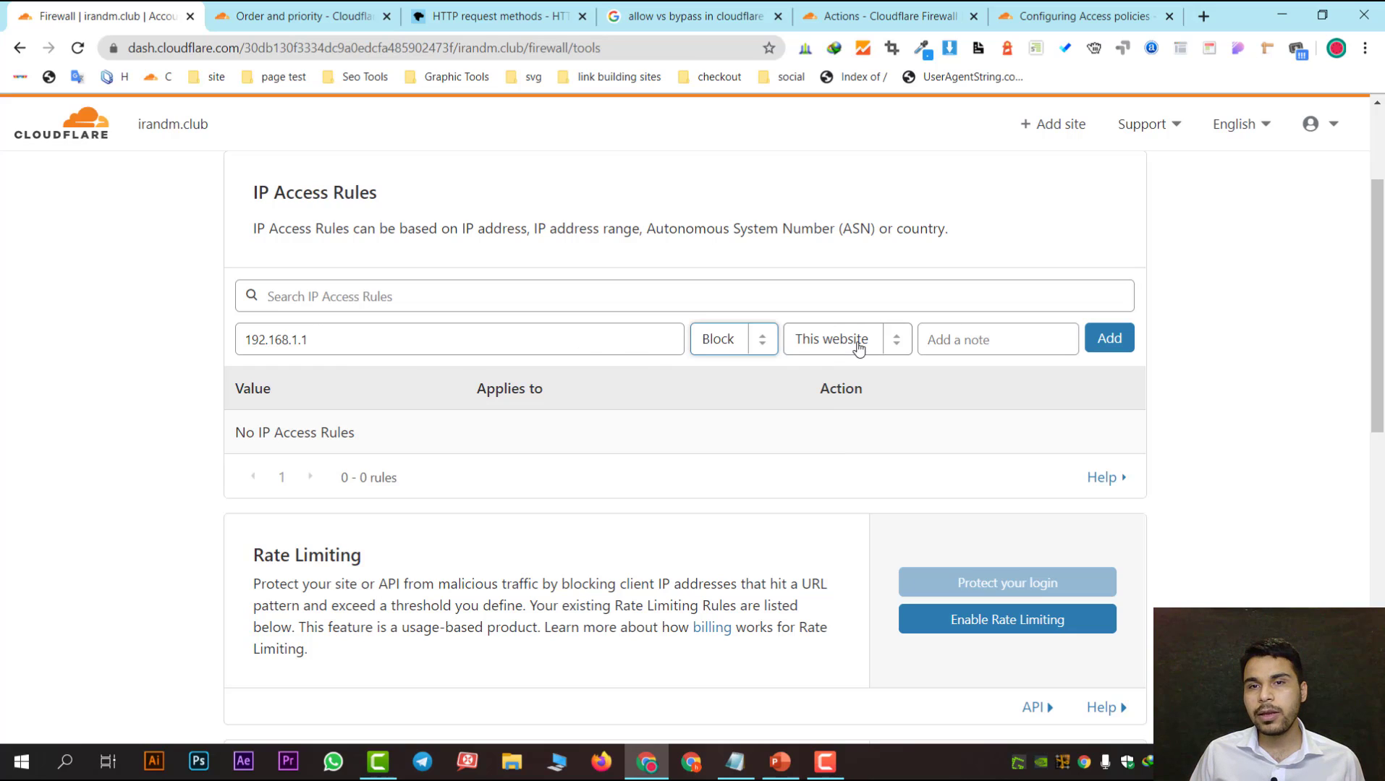
pyautogui.click(901, 343)
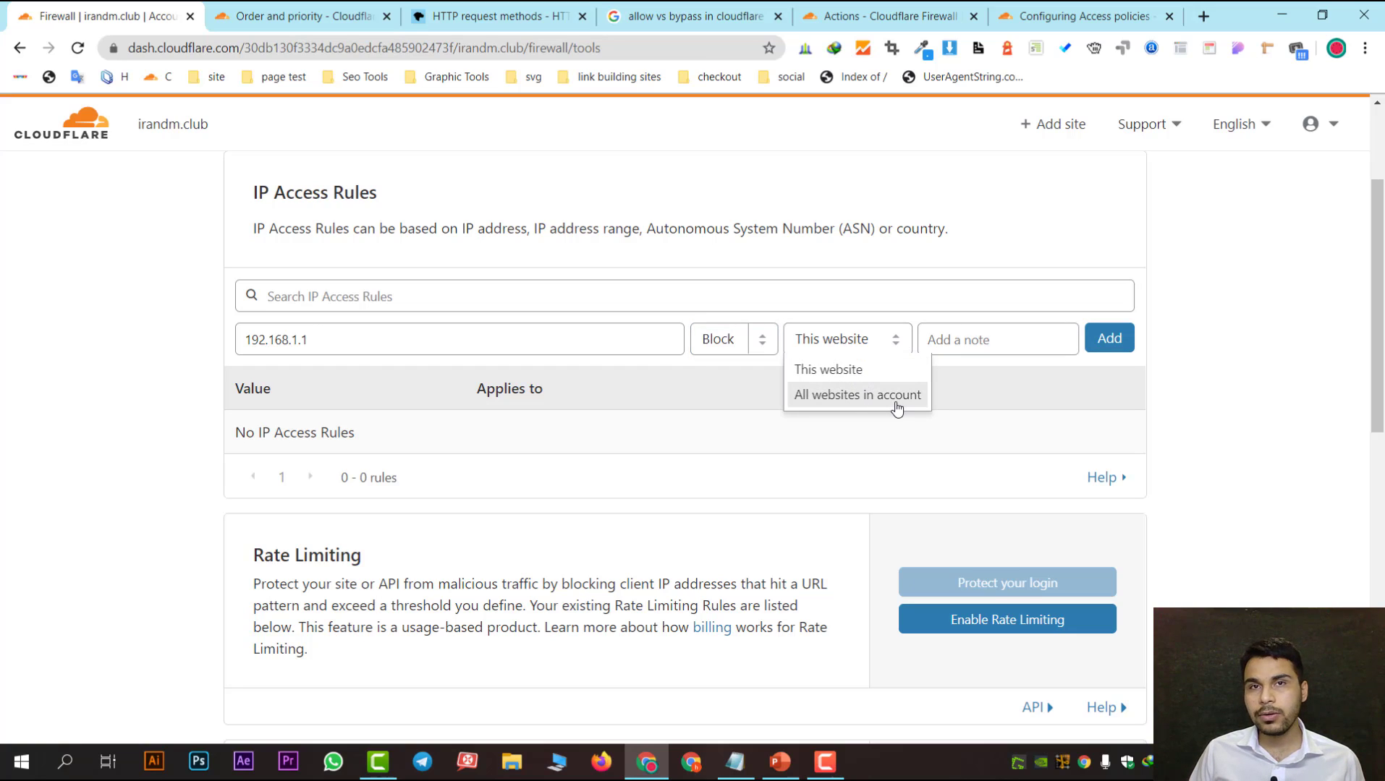
pyautogui.scroll(3, 148, 213)
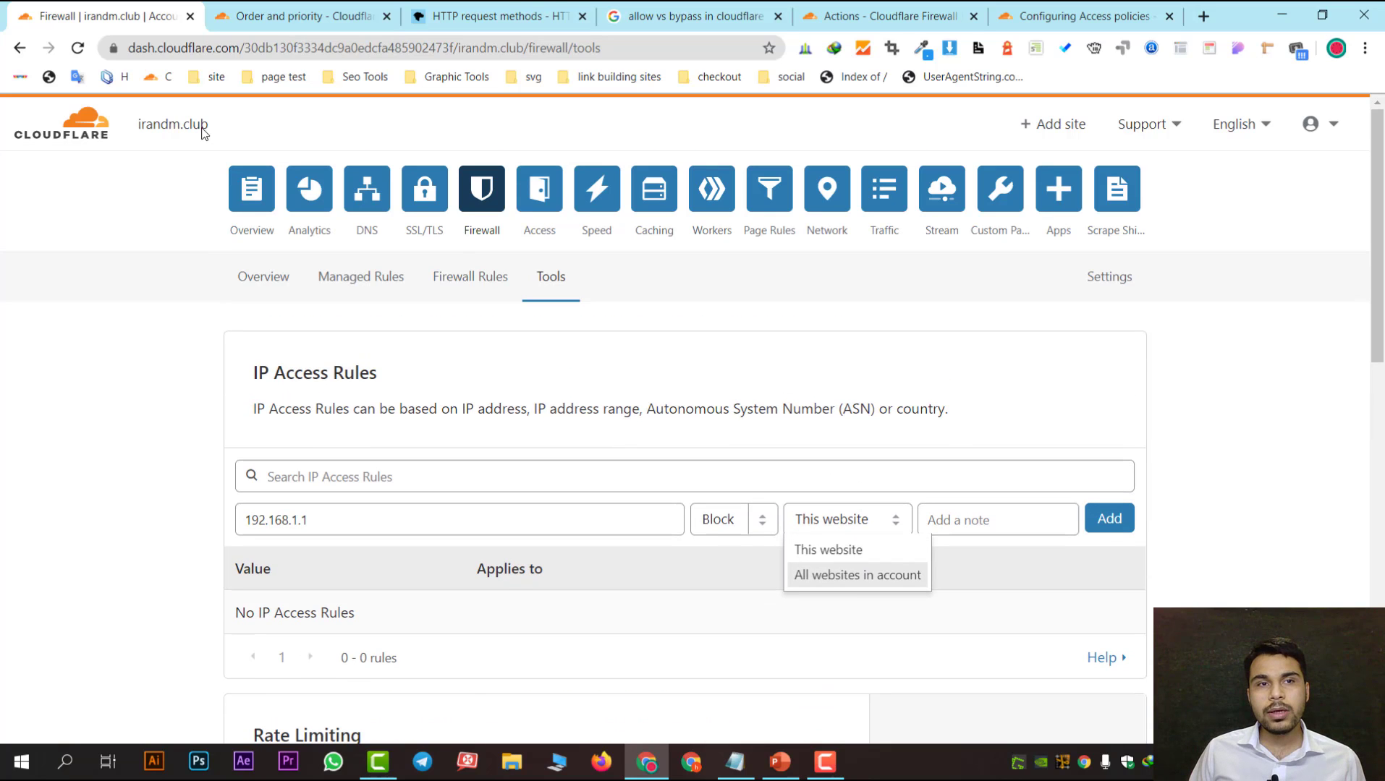
pyautogui.scroll(-1, 693, 378)
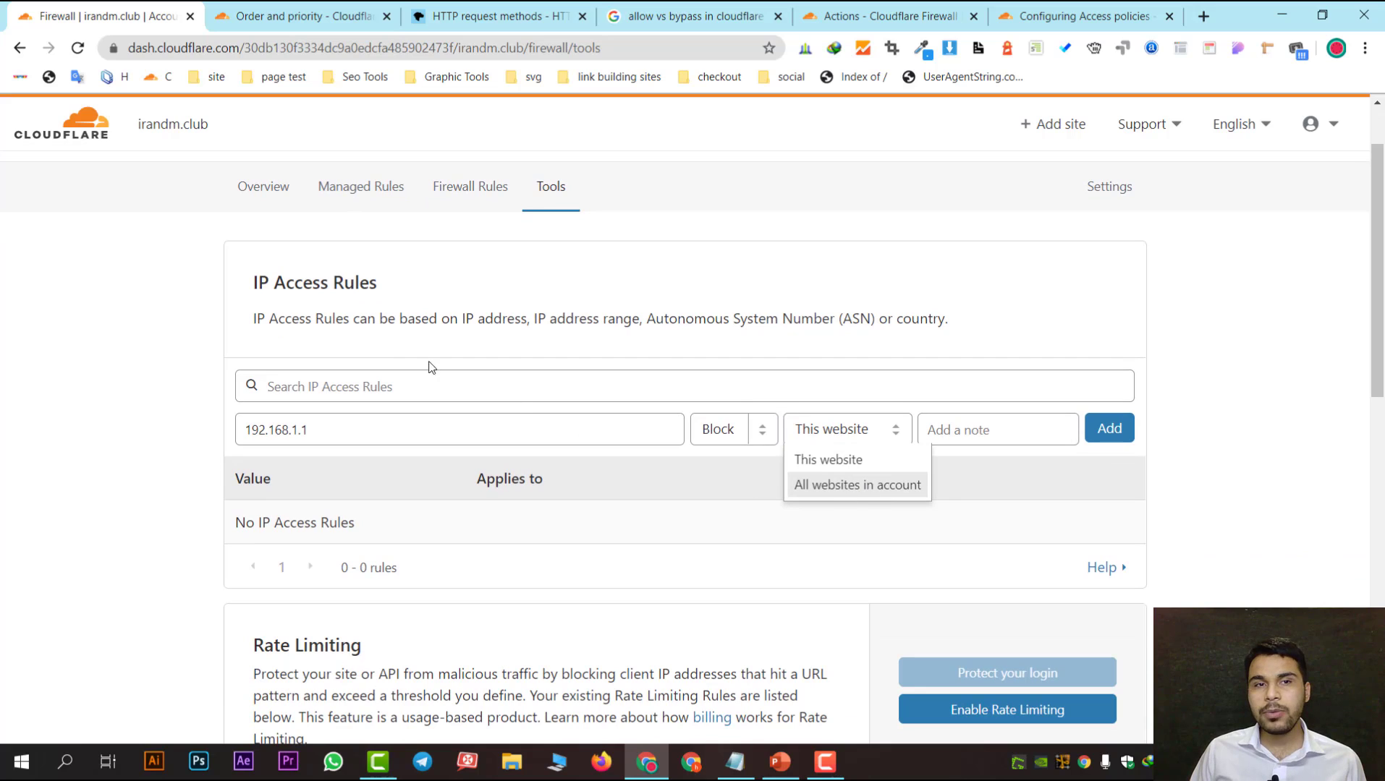
pyautogui.click(363, 282)
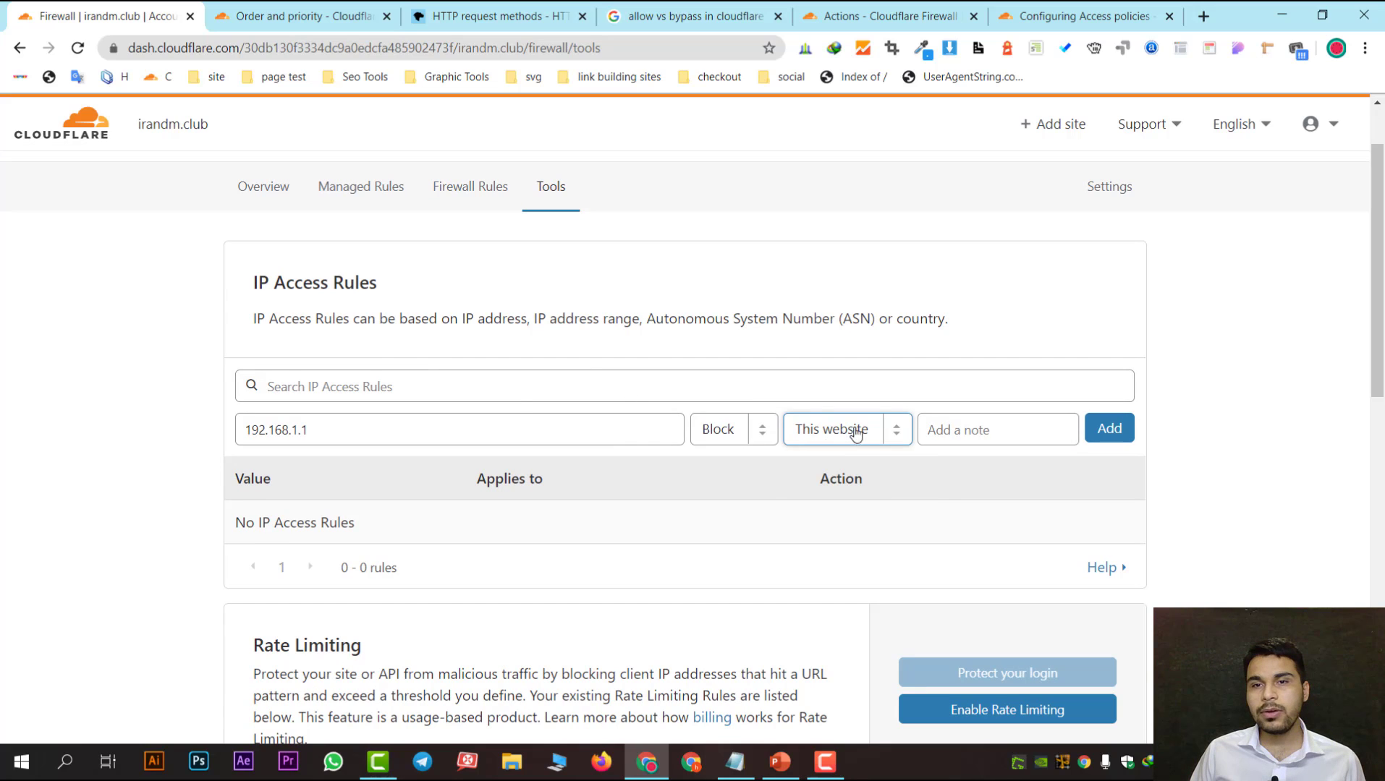
pyautogui.click(895, 431)
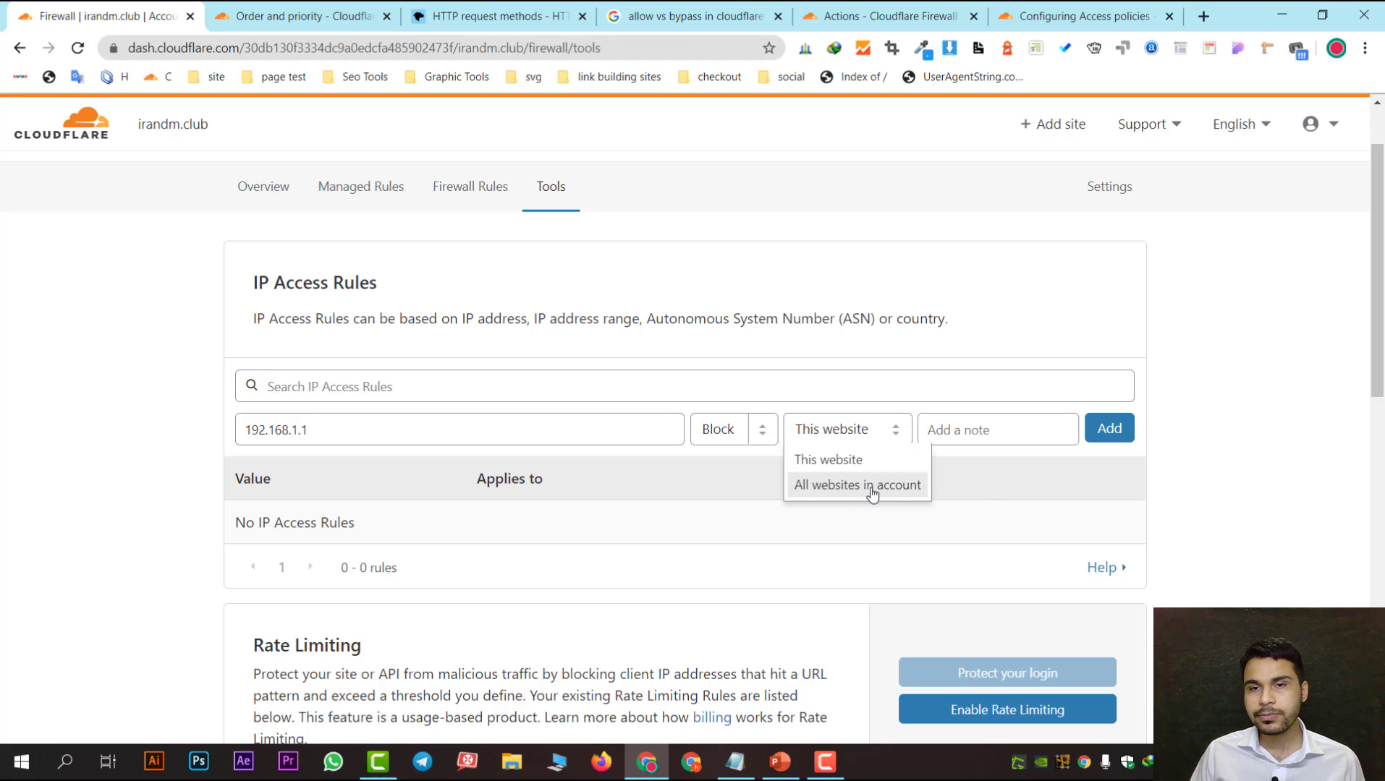
pyautogui.click(968, 430)
# Step: Add the IP access rule that blocks 192.168.1.1 on this website, leaving its note empty
pyautogui.click(998, 437)
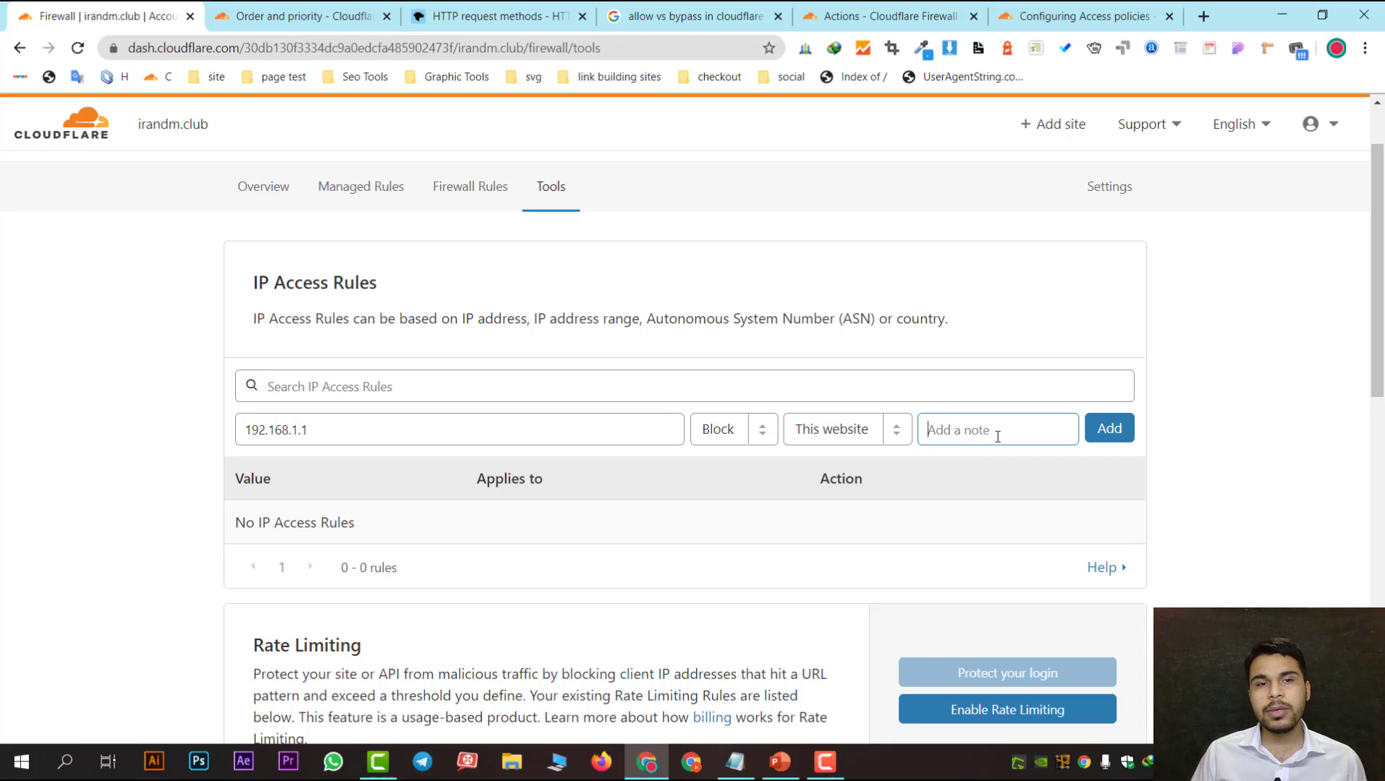
pyautogui.click(439, 439)
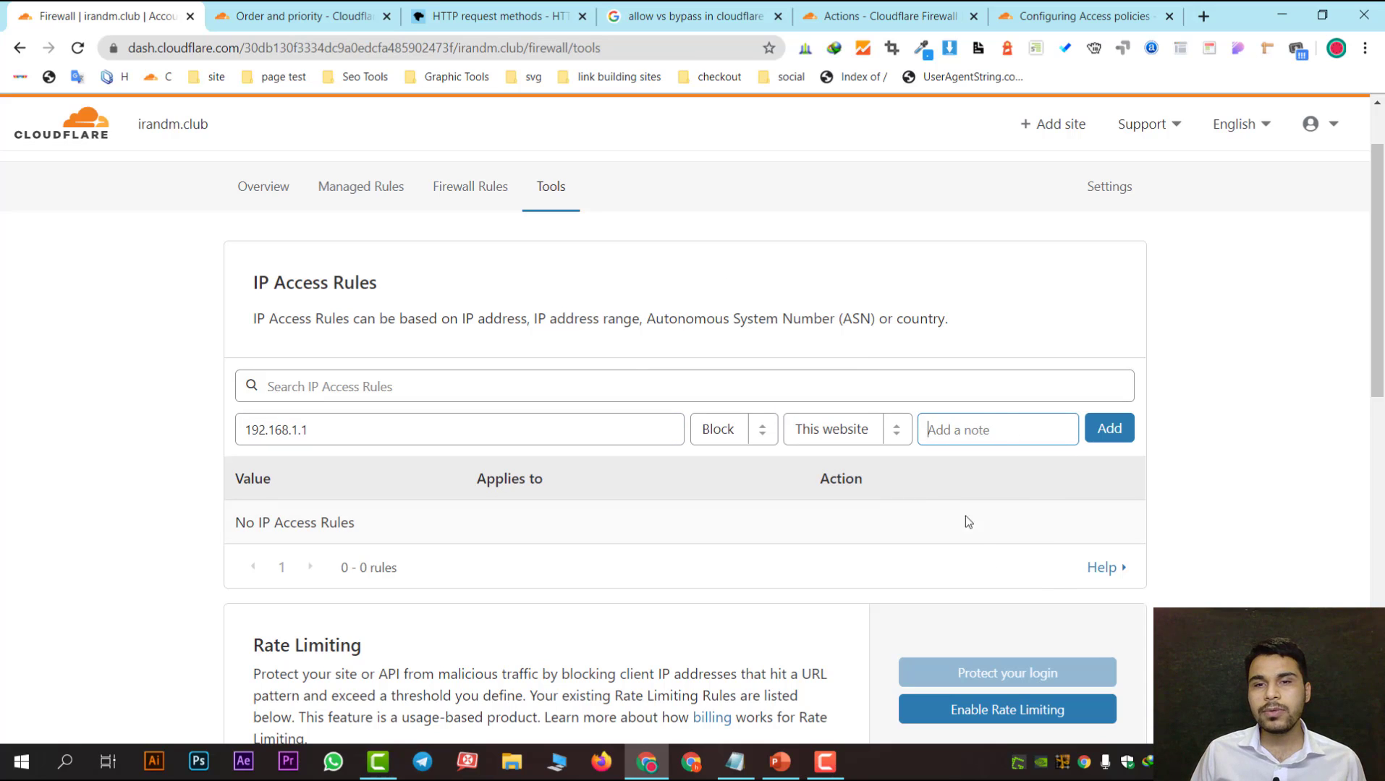
pyautogui.click(1096, 433)
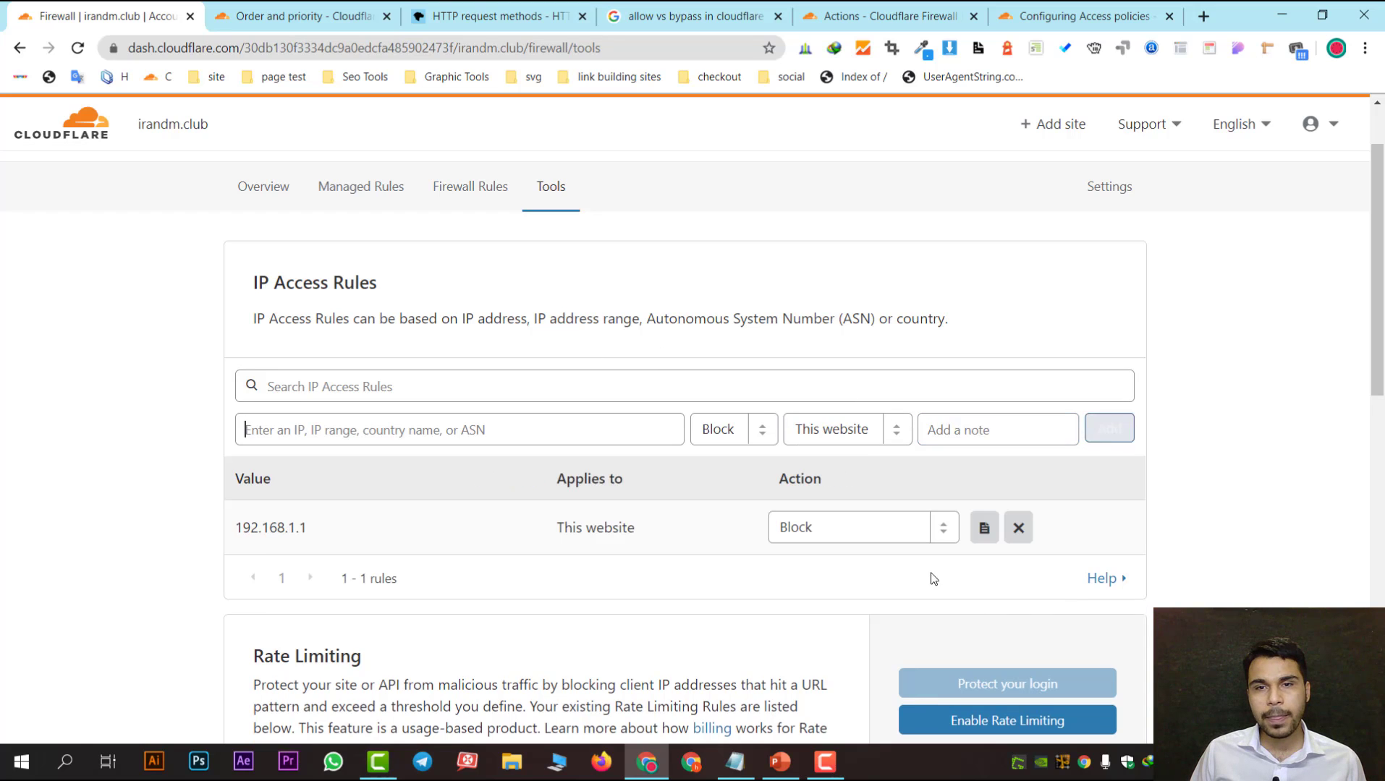
# Step: Add the note "note test" to the existing 192.168.1.1 access rule and save it
pyautogui.scroll(-3, 750, 510)
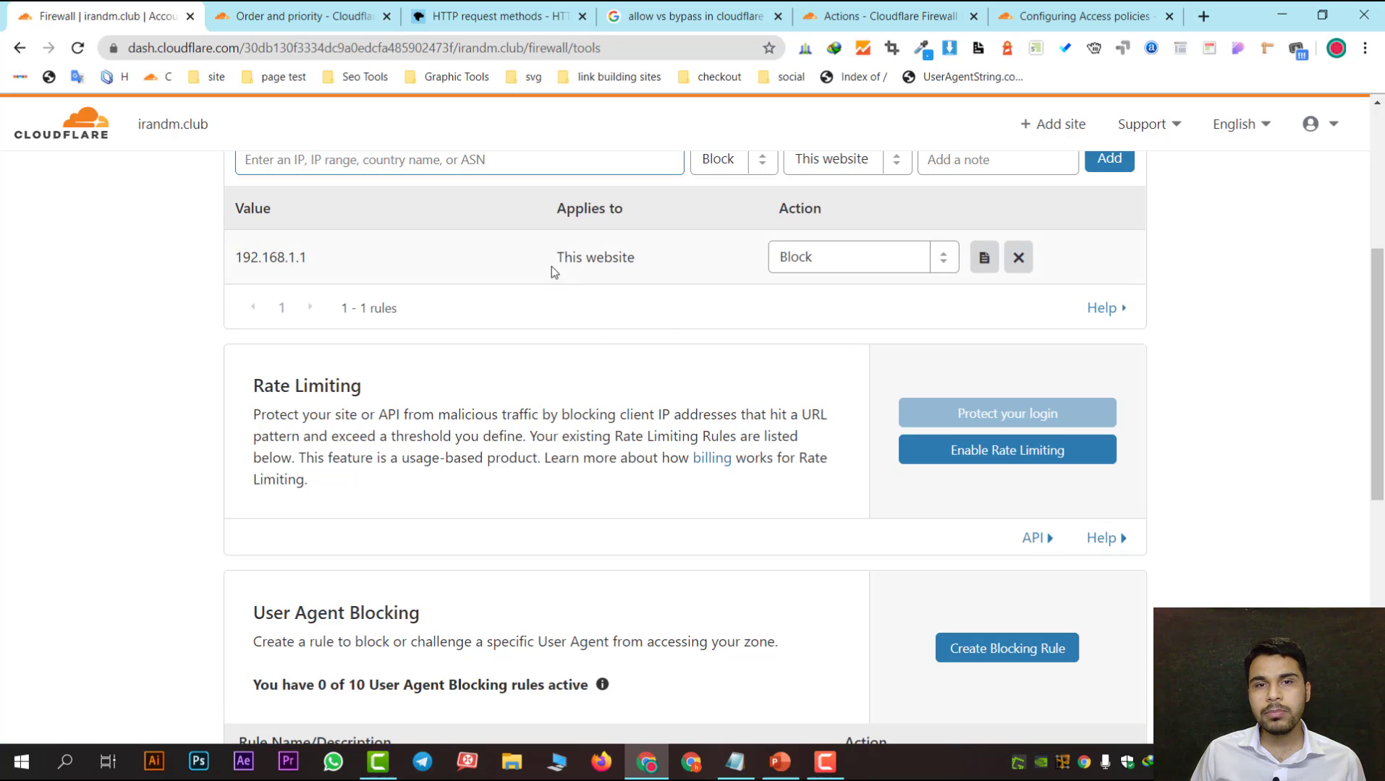
pyautogui.click(984, 257)
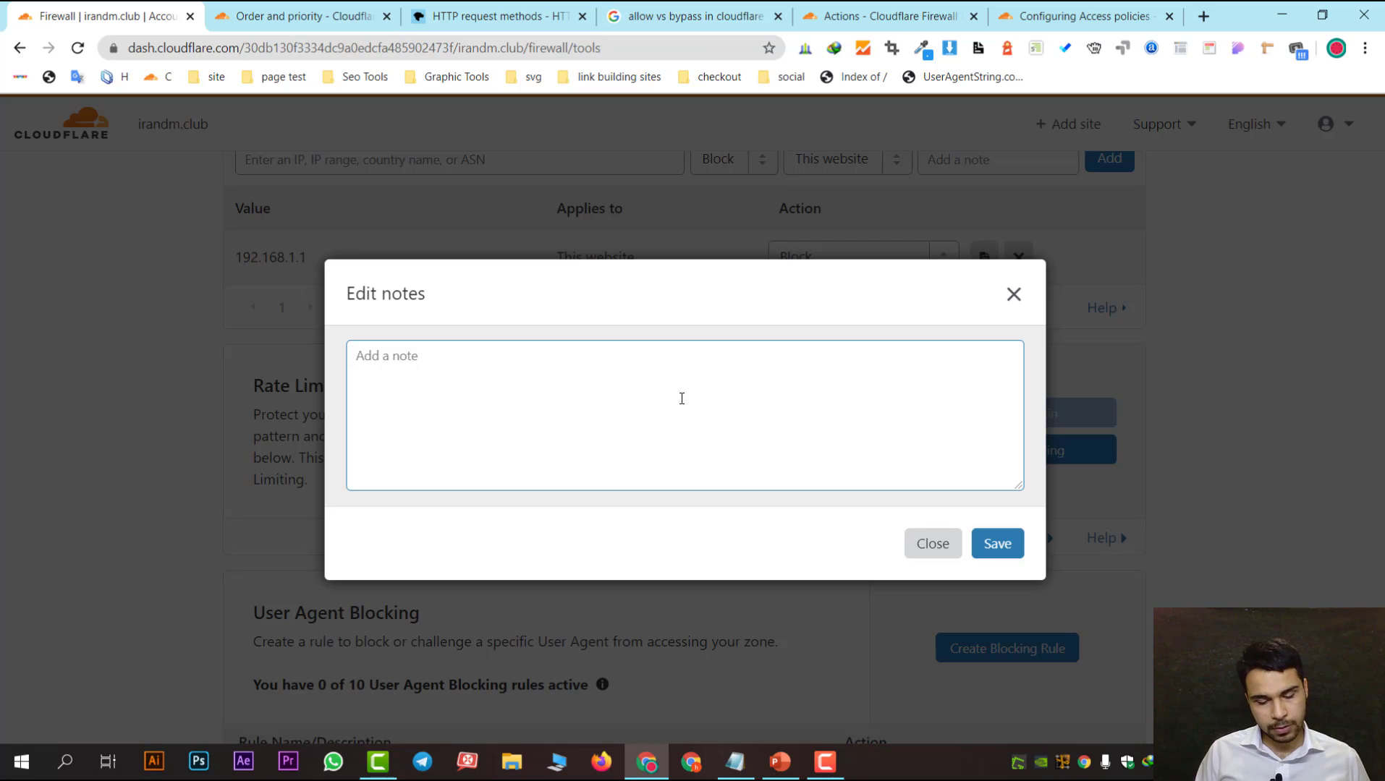
pyautogui.write('note test')
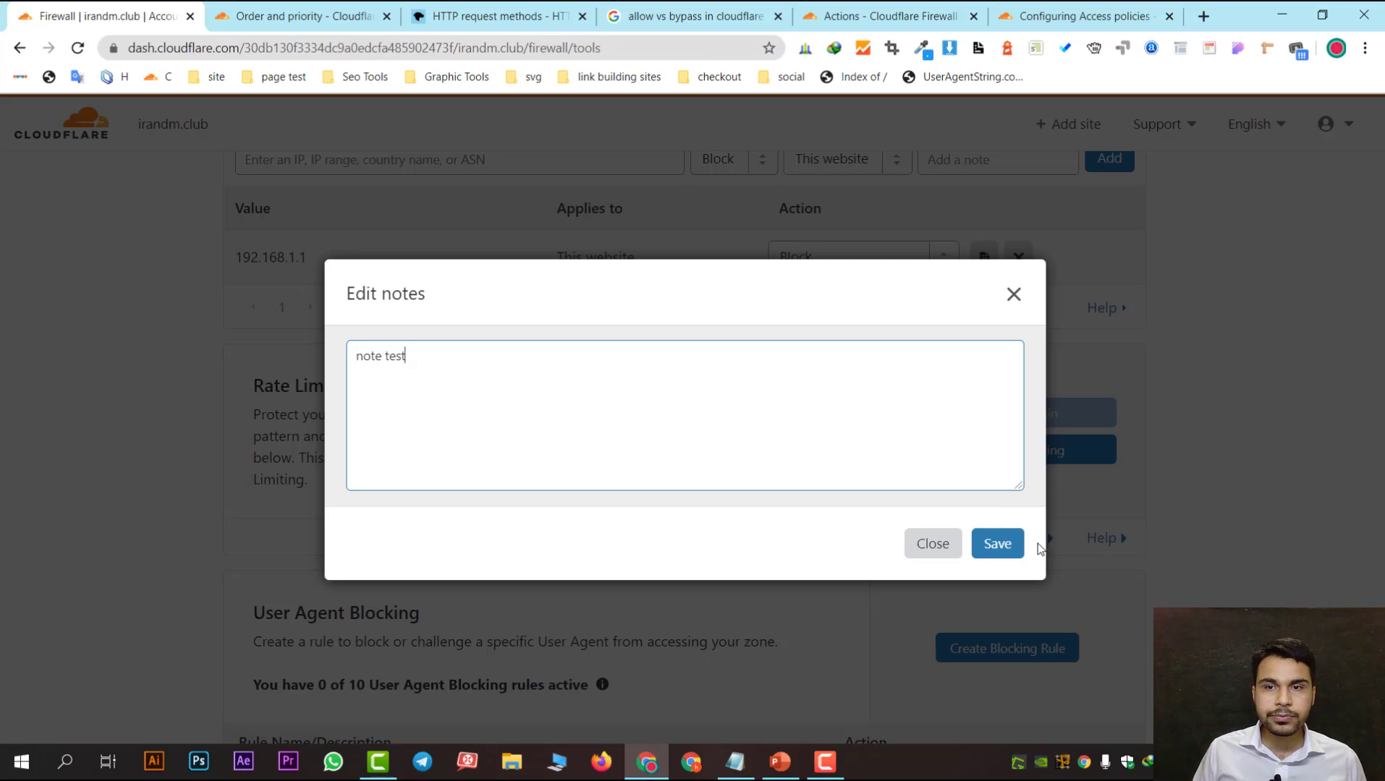
pyautogui.click(1007, 548)
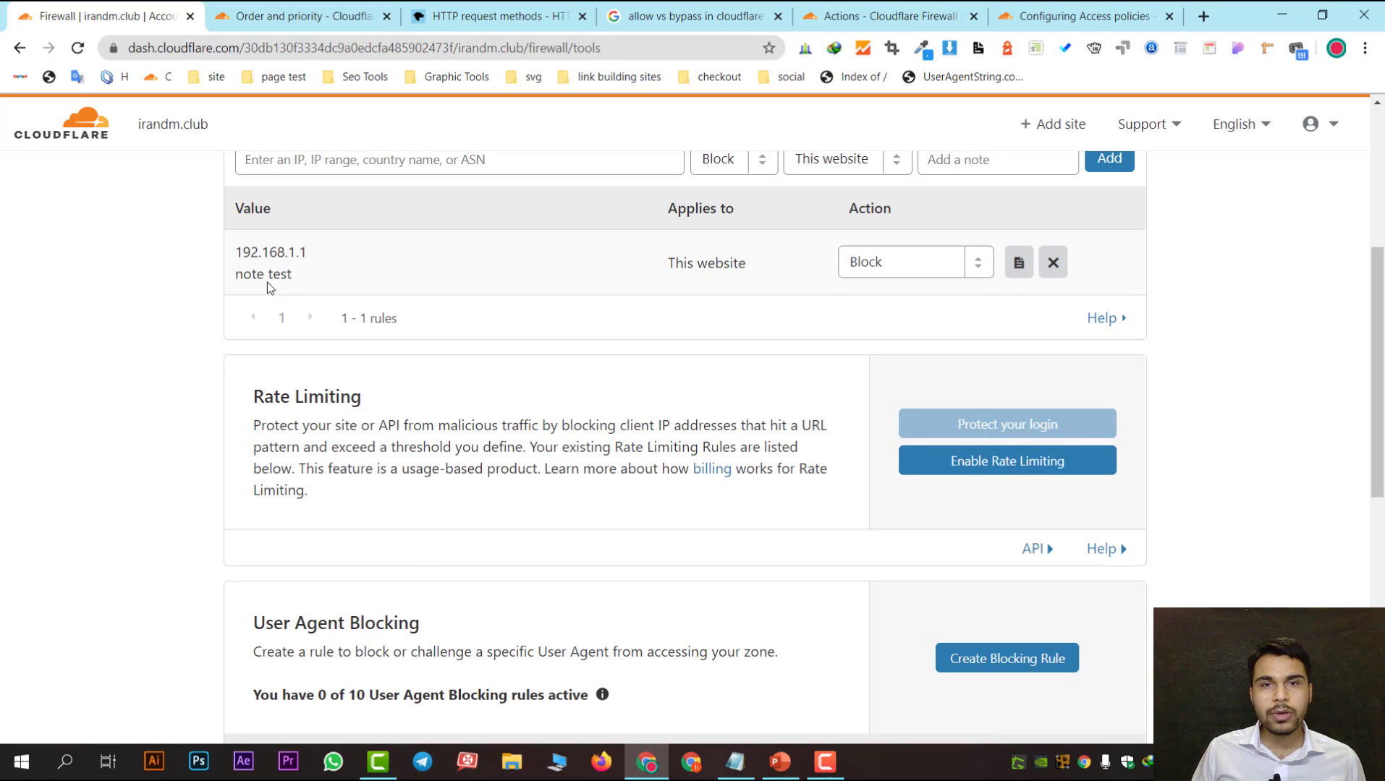
# Step: Examine the IP Access Rules description, including the IP range, ASN and country options, and the empty entry field for a new rule
pyautogui.scroll(2, 715, 607)
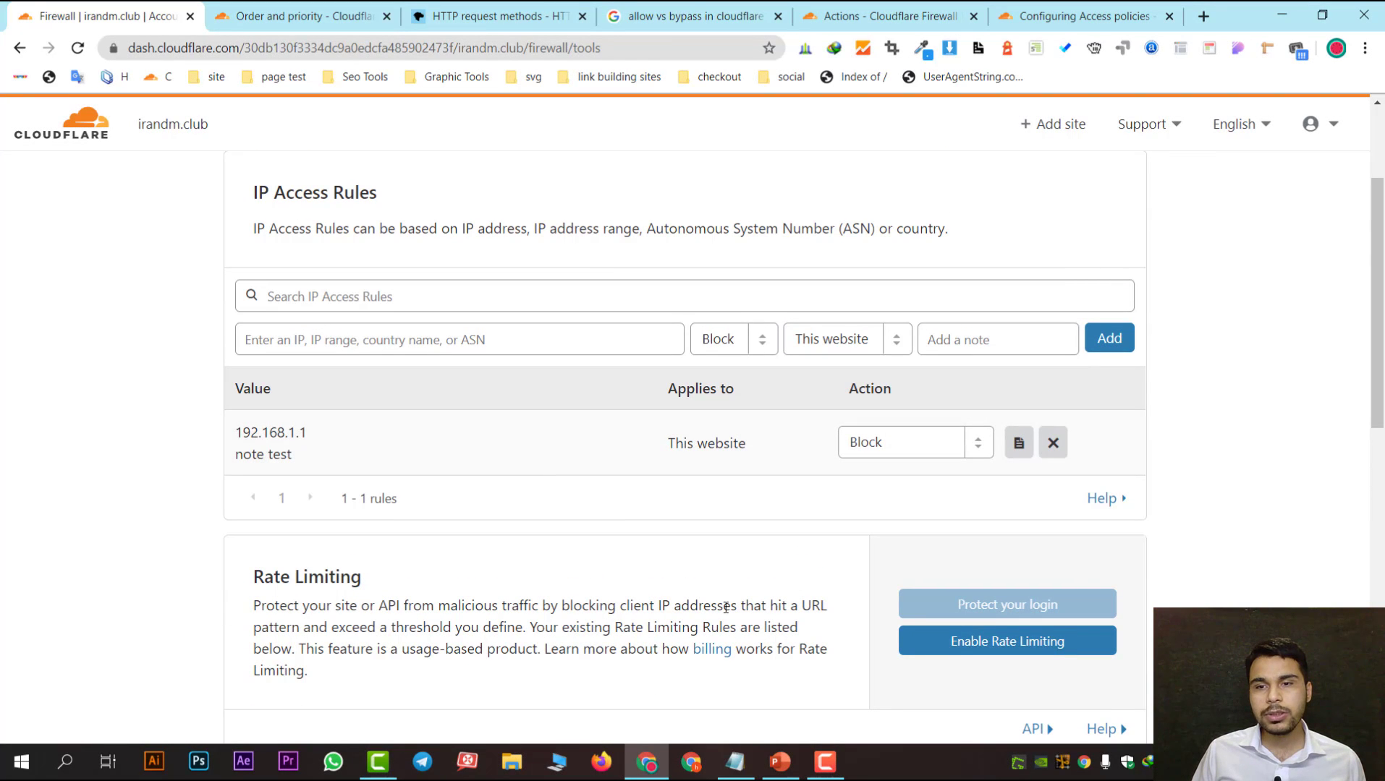
pyautogui.scroll(-1, 726, 608)
pyautogui.scroll(2, 572, 401)
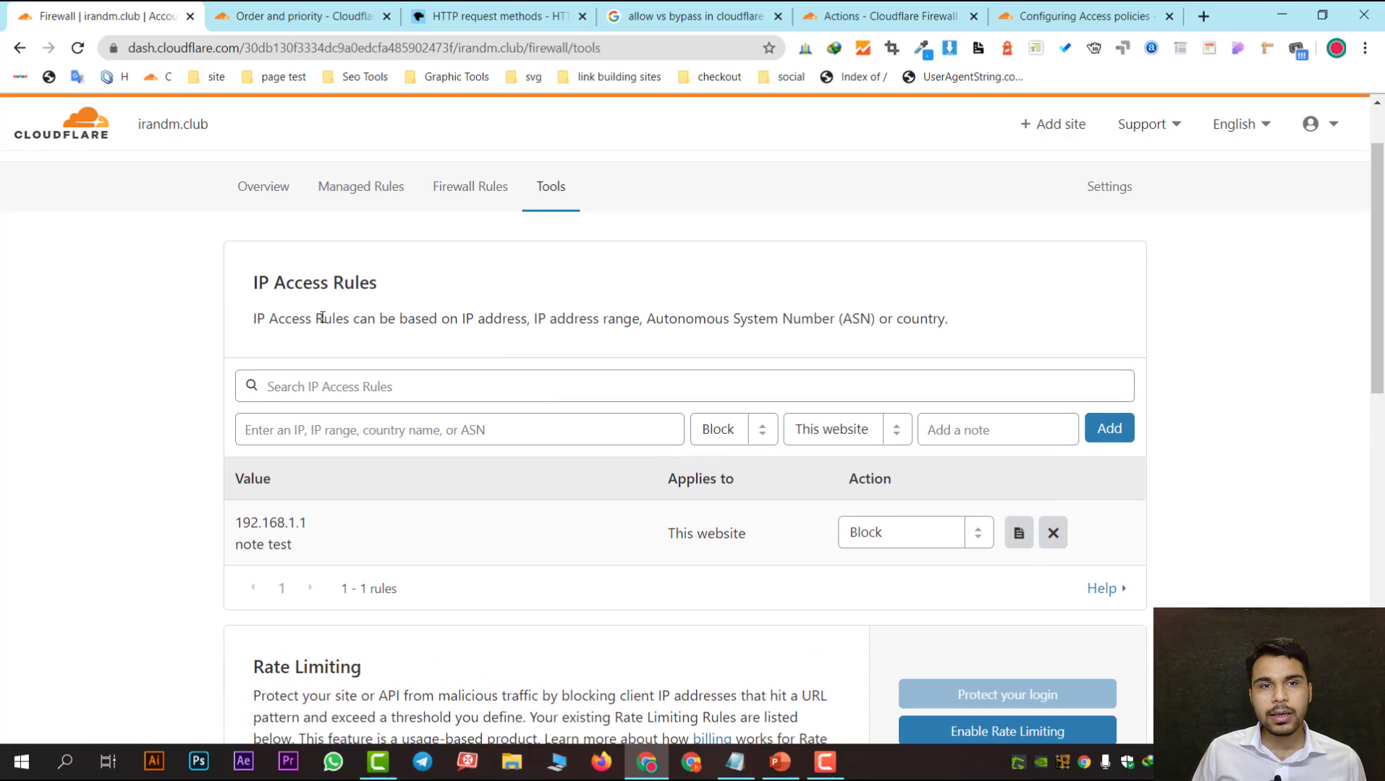
pyautogui.moveTo(248, 287); pyautogui.dragTo(393, 290)
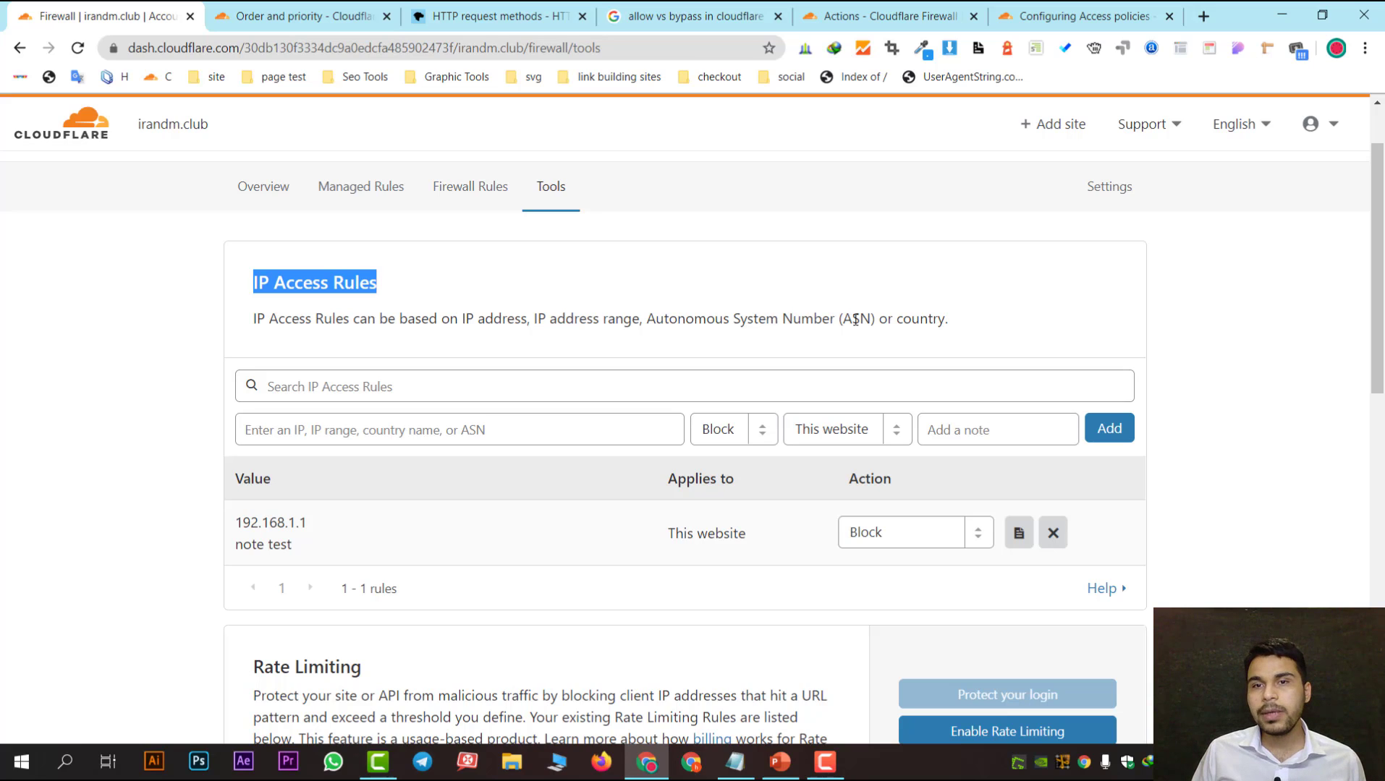
pyautogui.moveTo(855, 319); pyautogui.dragTo(867, 320)
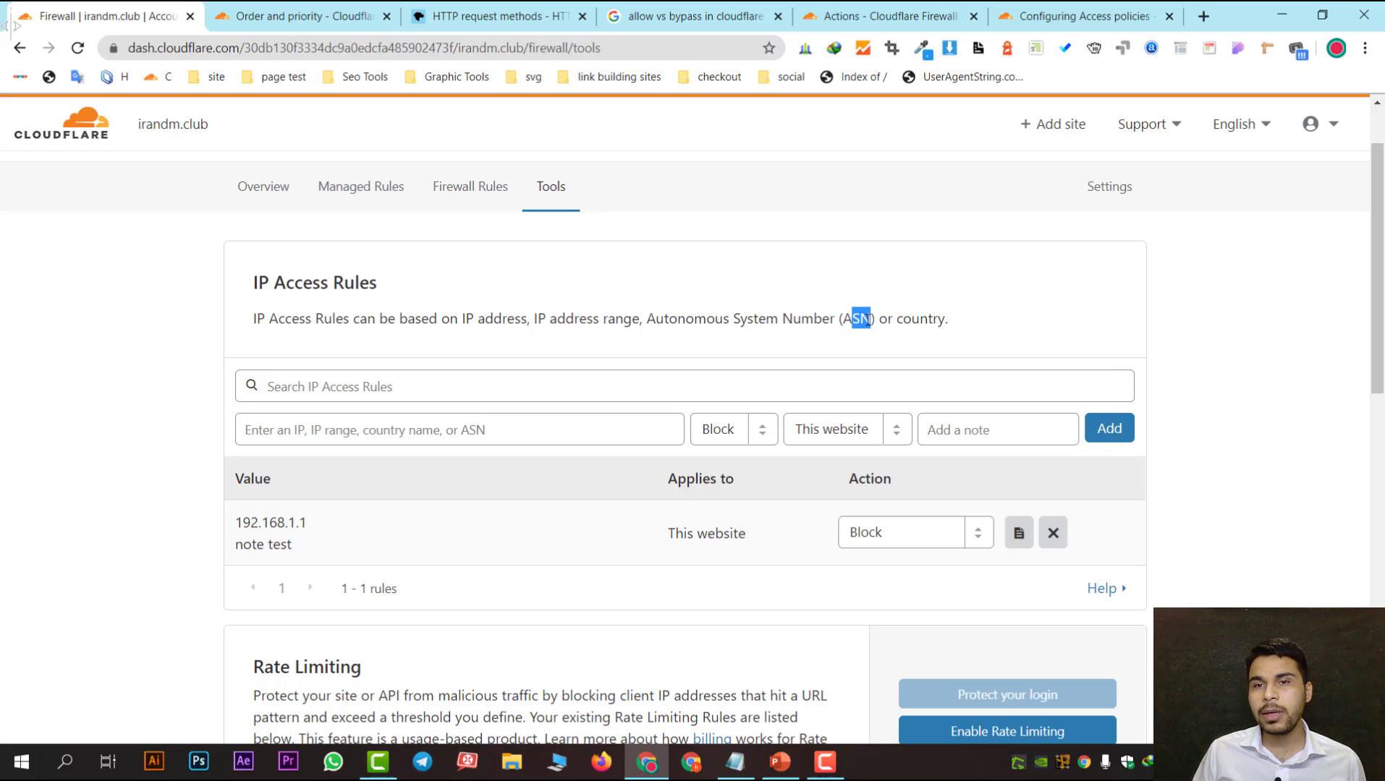
pyautogui.click(938, 313)
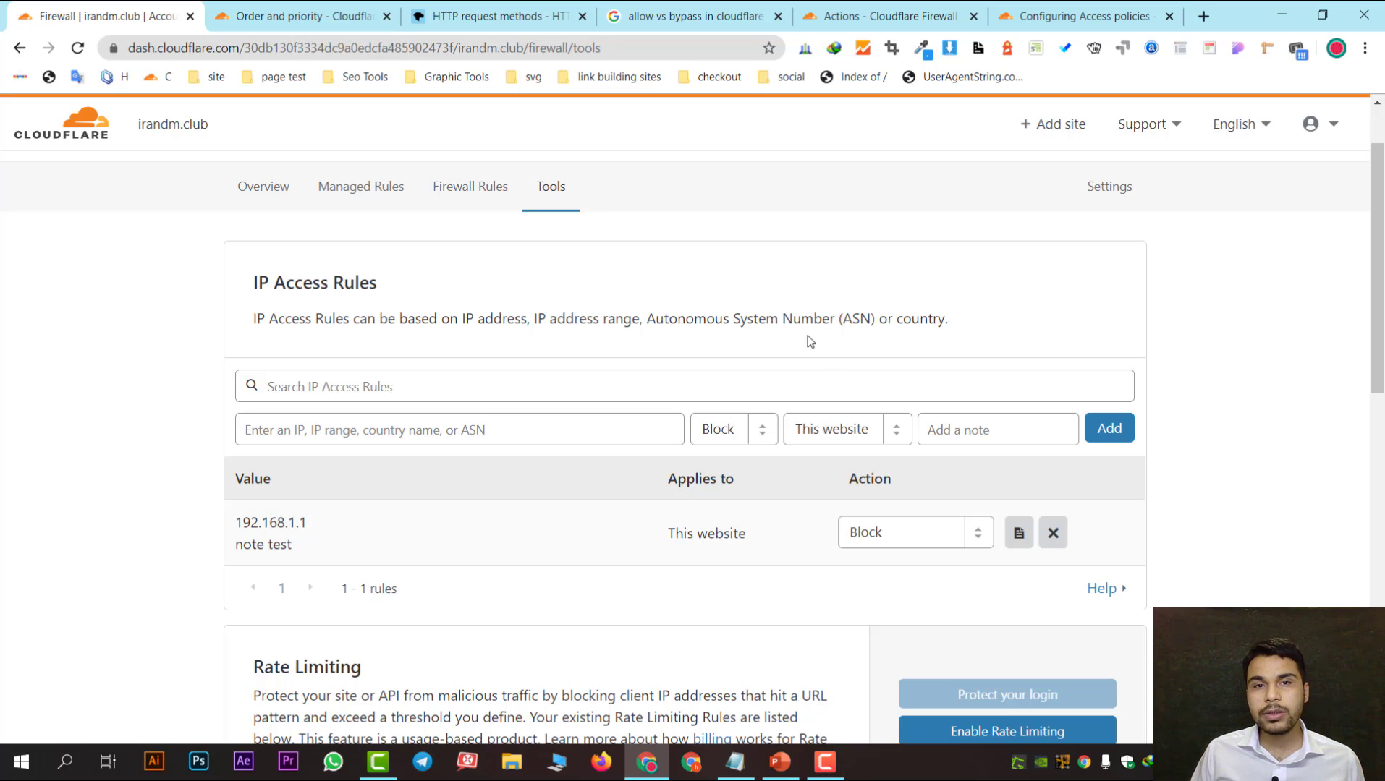
pyautogui.moveTo(638, 320); pyautogui.dragTo(457, 329)
pyautogui.click(504, 322)
pyautogui.click(403, 434)
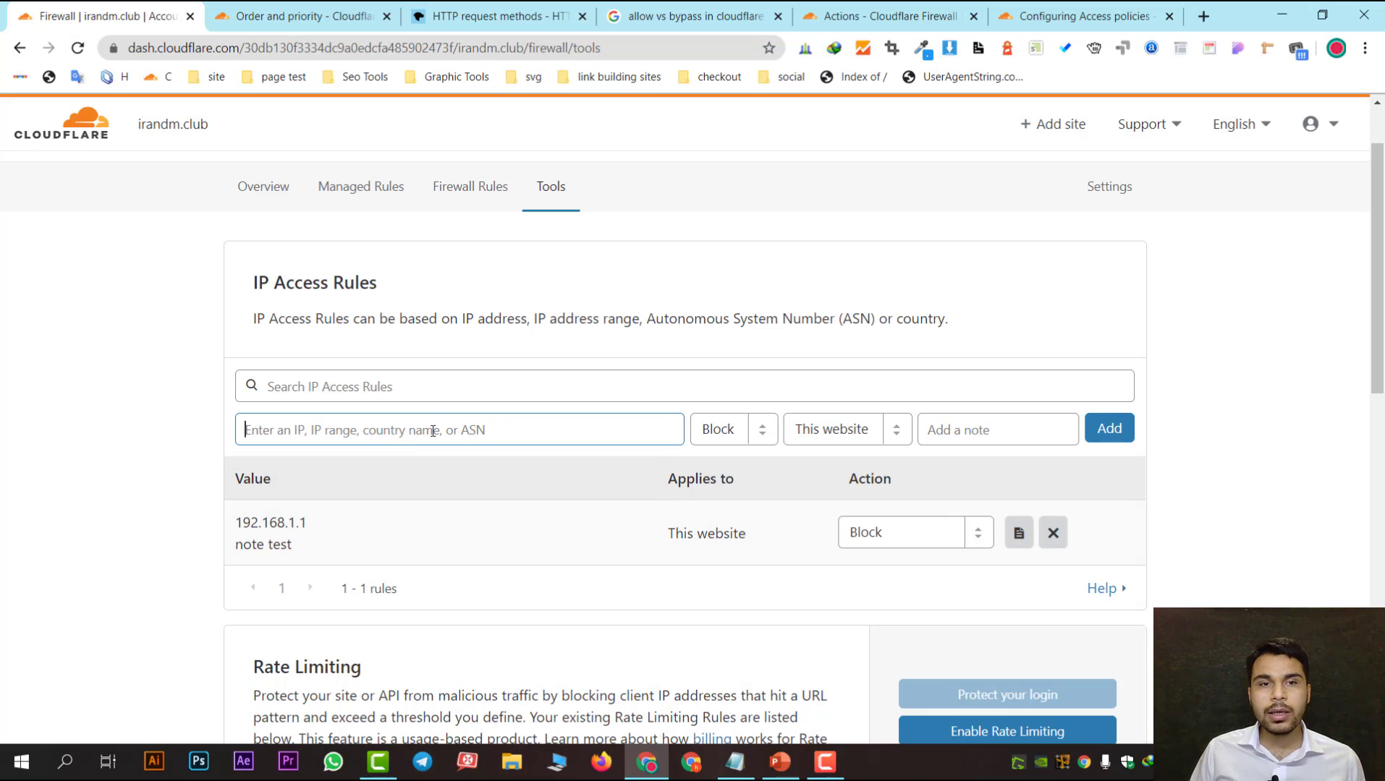
pyautogui.press('Return')
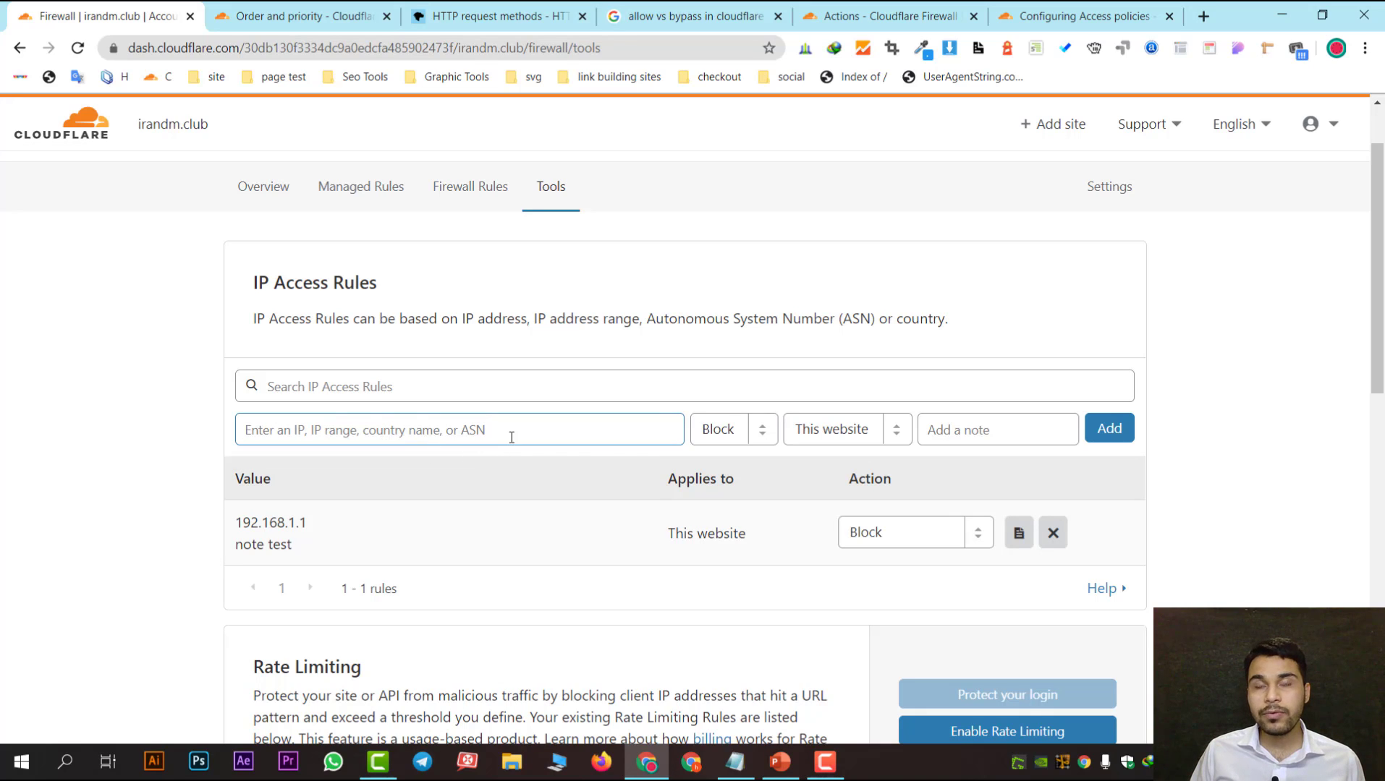
pyautogui.press('Return')
# Step: Read the Rate Limiting section's description of how client IP addresses are blocked
pyautogui.scroll(-2, 442, 464)
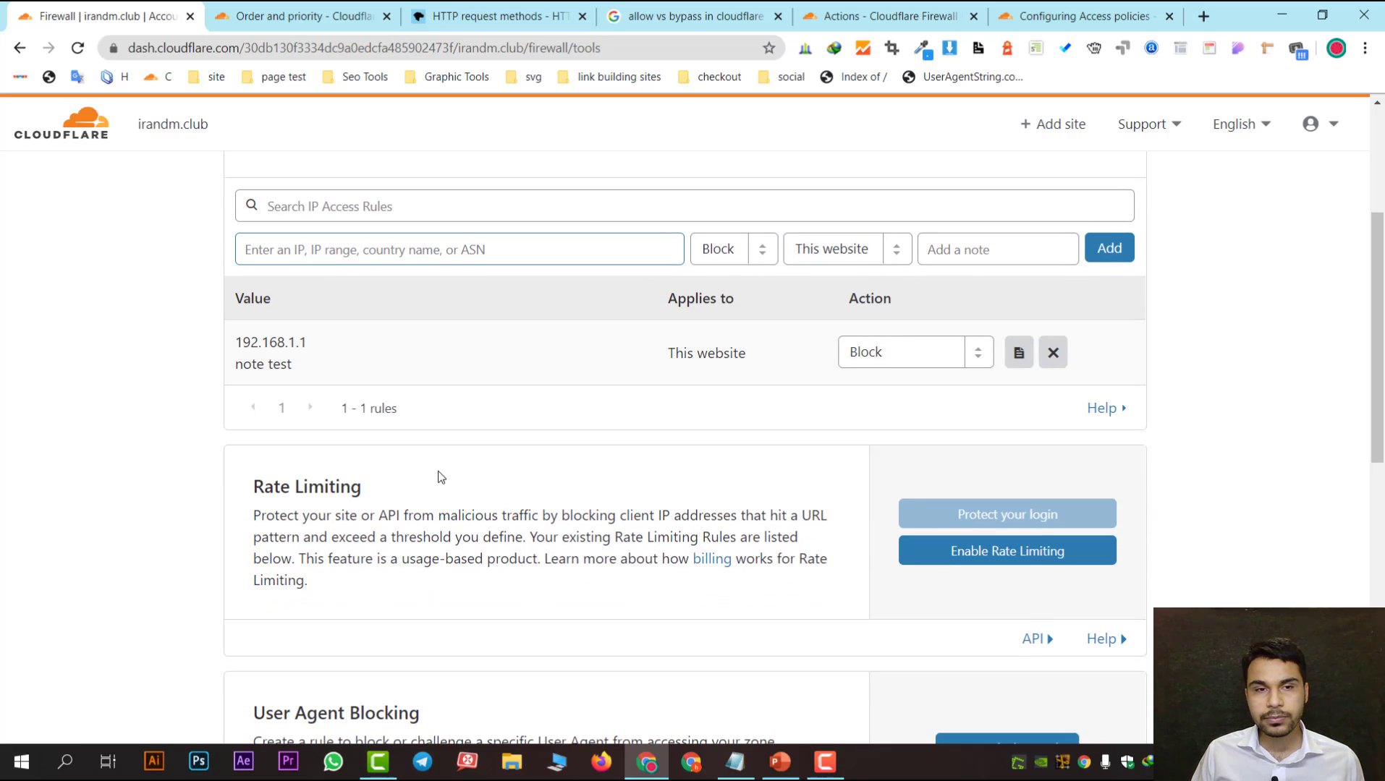
pyautogui.moveTo(242, 483); pyautogui.dragTo(353, 596)
pyautogui.scroll(3, 353, 596)
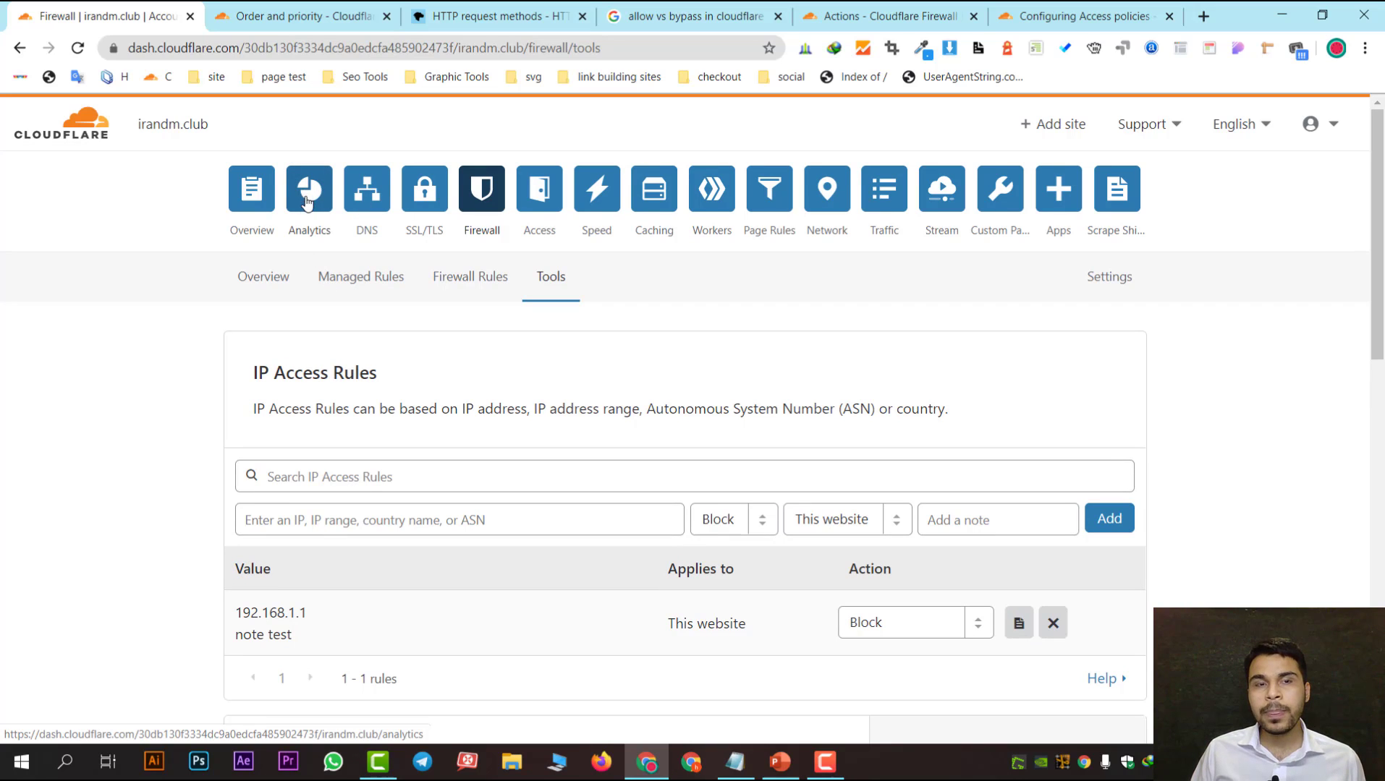
pyautogui.scroll(-3, 319, 526)
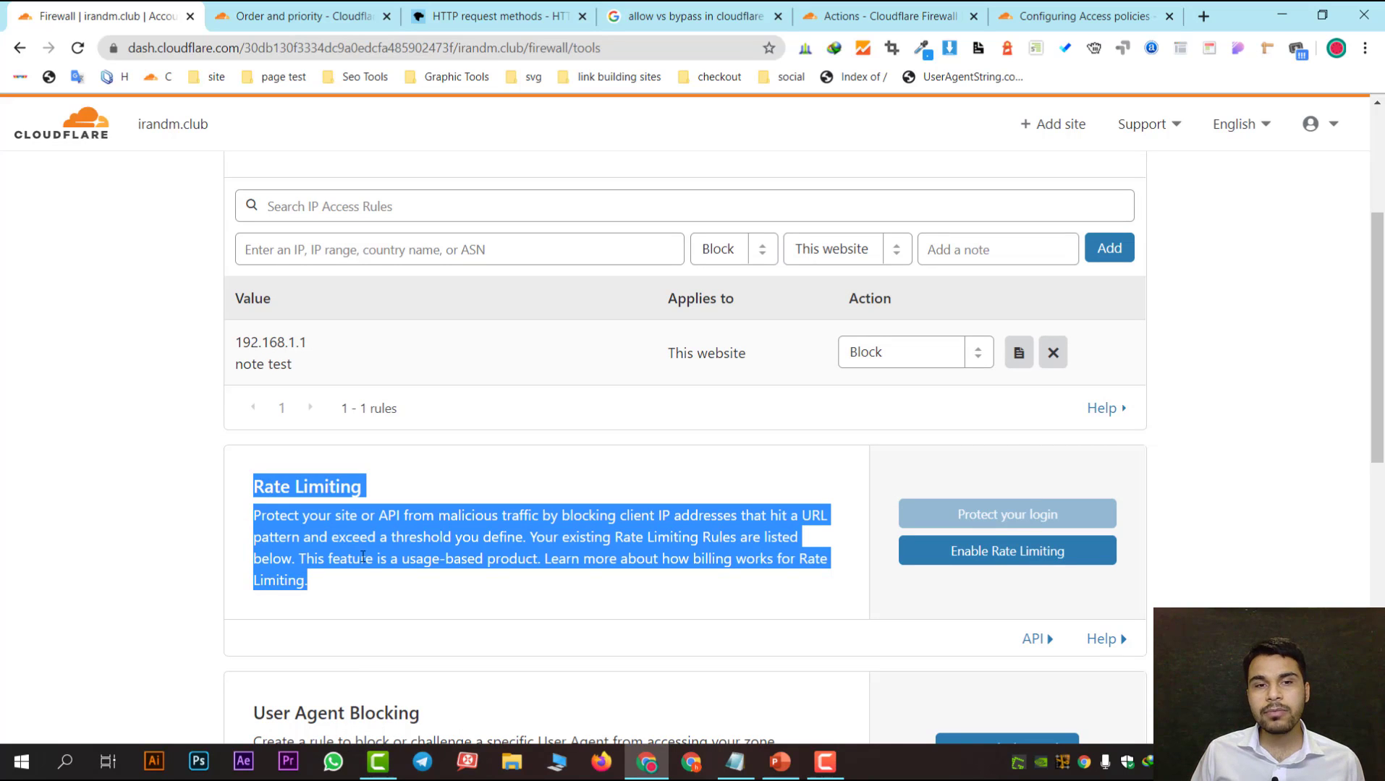
pyautogui.click(791, 597)
# Step: Open the form for enabling Rate Limiting, review its payment fields and pricing, and cancel without purchasing
pyautogui.click(949, 558)
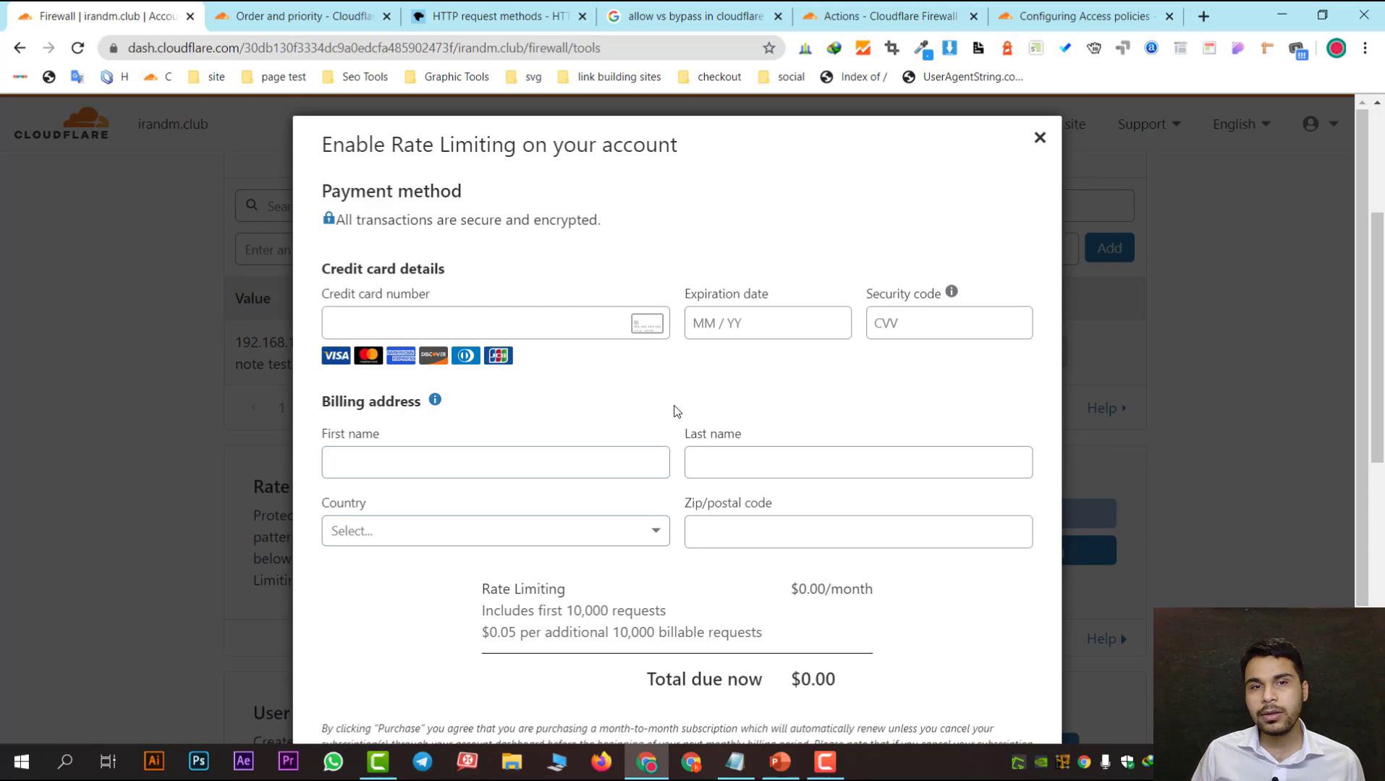
pyautogui.scroll(-2, 579, 600)
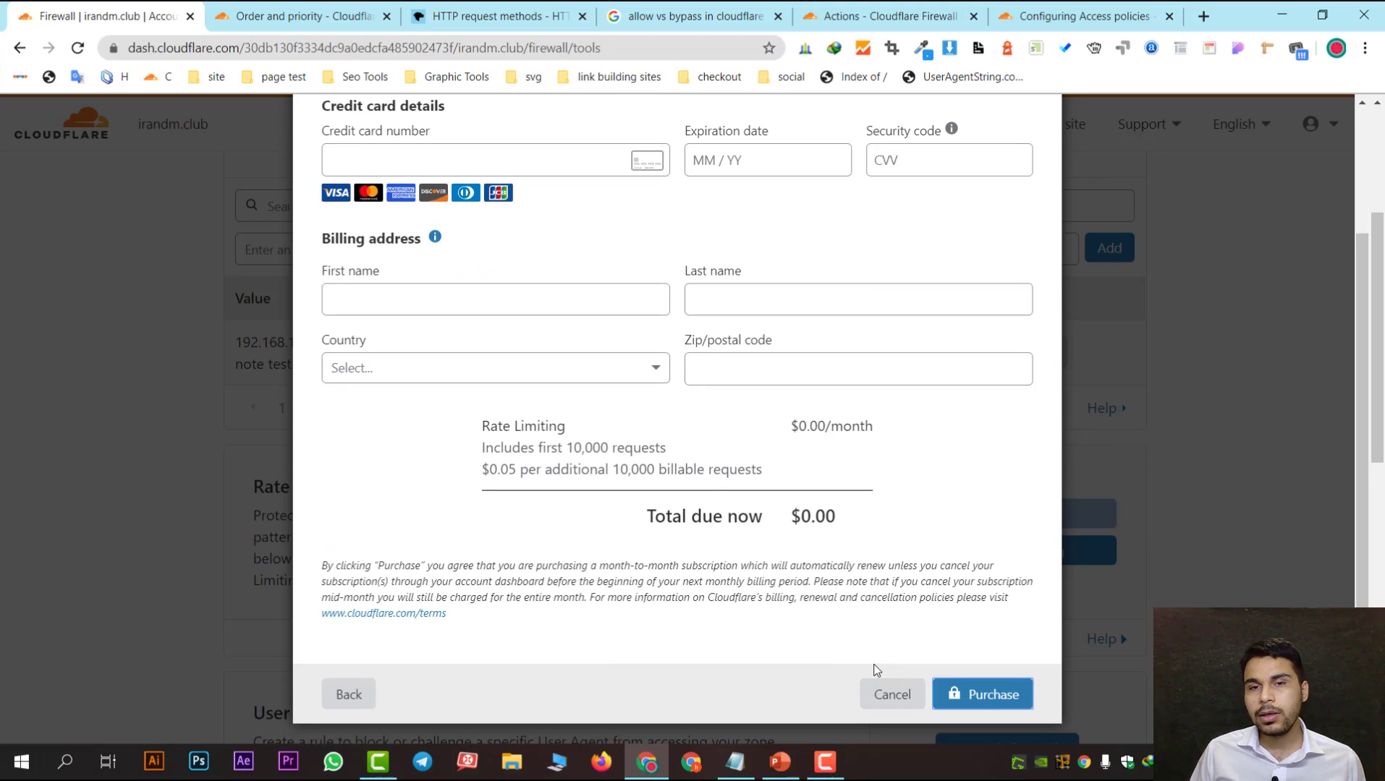
pyautogui.scroll(2, 843, 655)
pyautogui.scroll(-2, 768, 578)
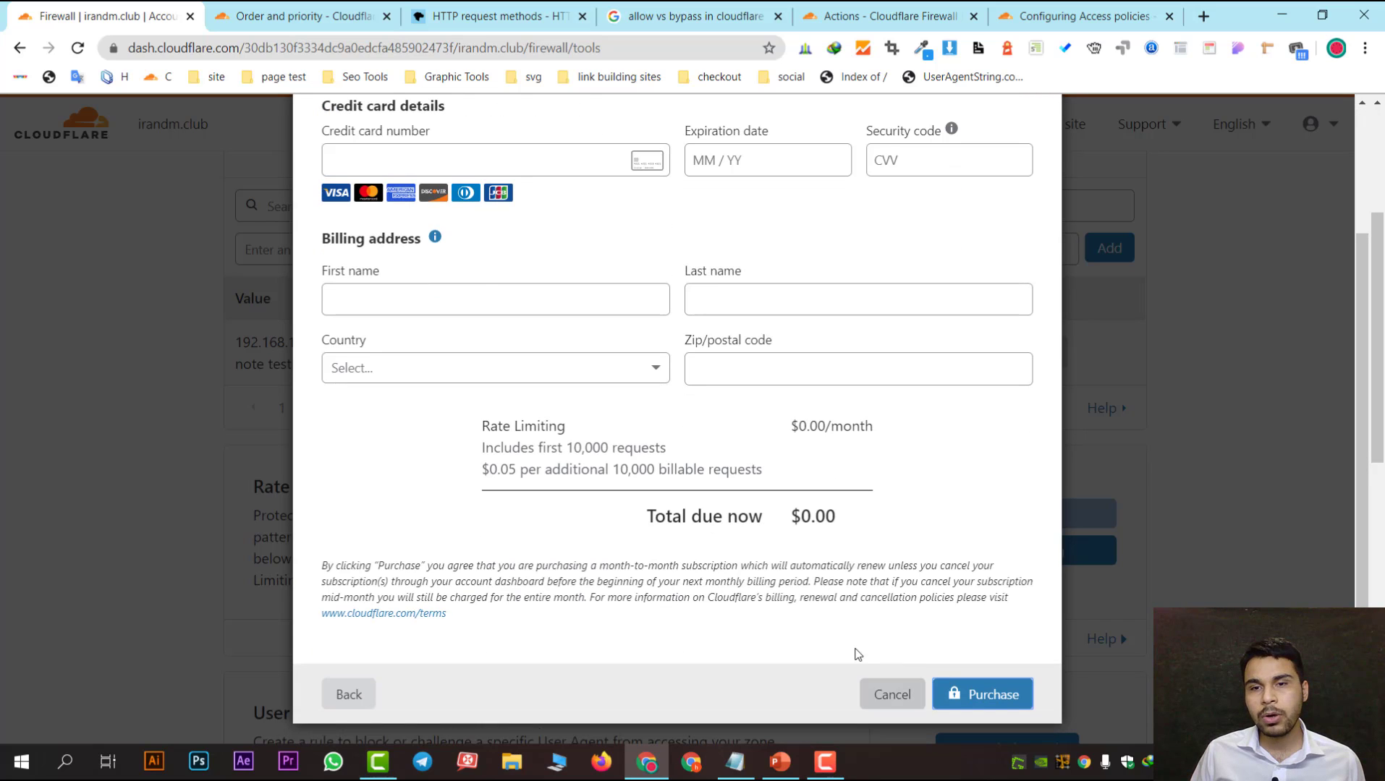
pyautogui.click(889, 695)
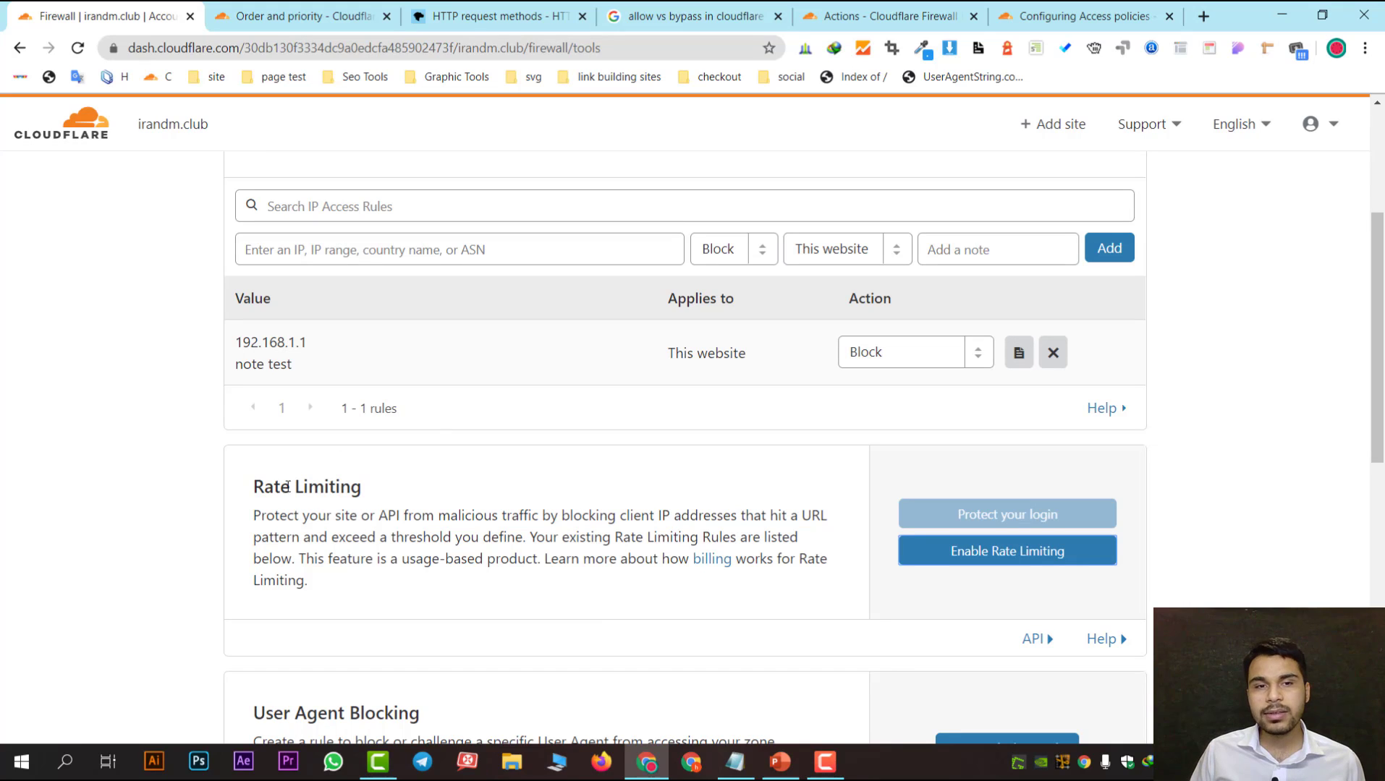
# Step: Examine the User Agent Blocking section and its allowance of active blocking rules
pyautogui.scroll(-4, 325, 490)
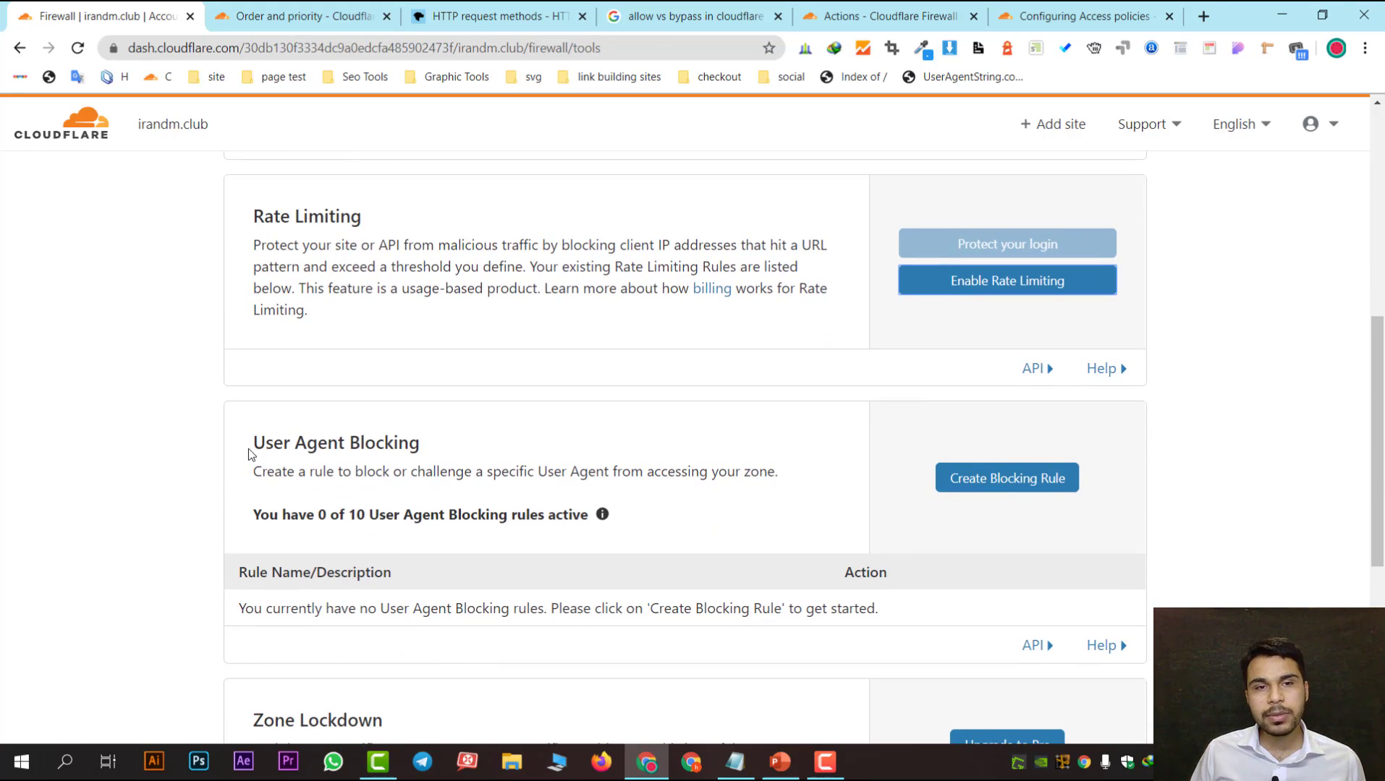
pyautogui.moveTo(248, 449); pyautogui.dragTo(420, 445)
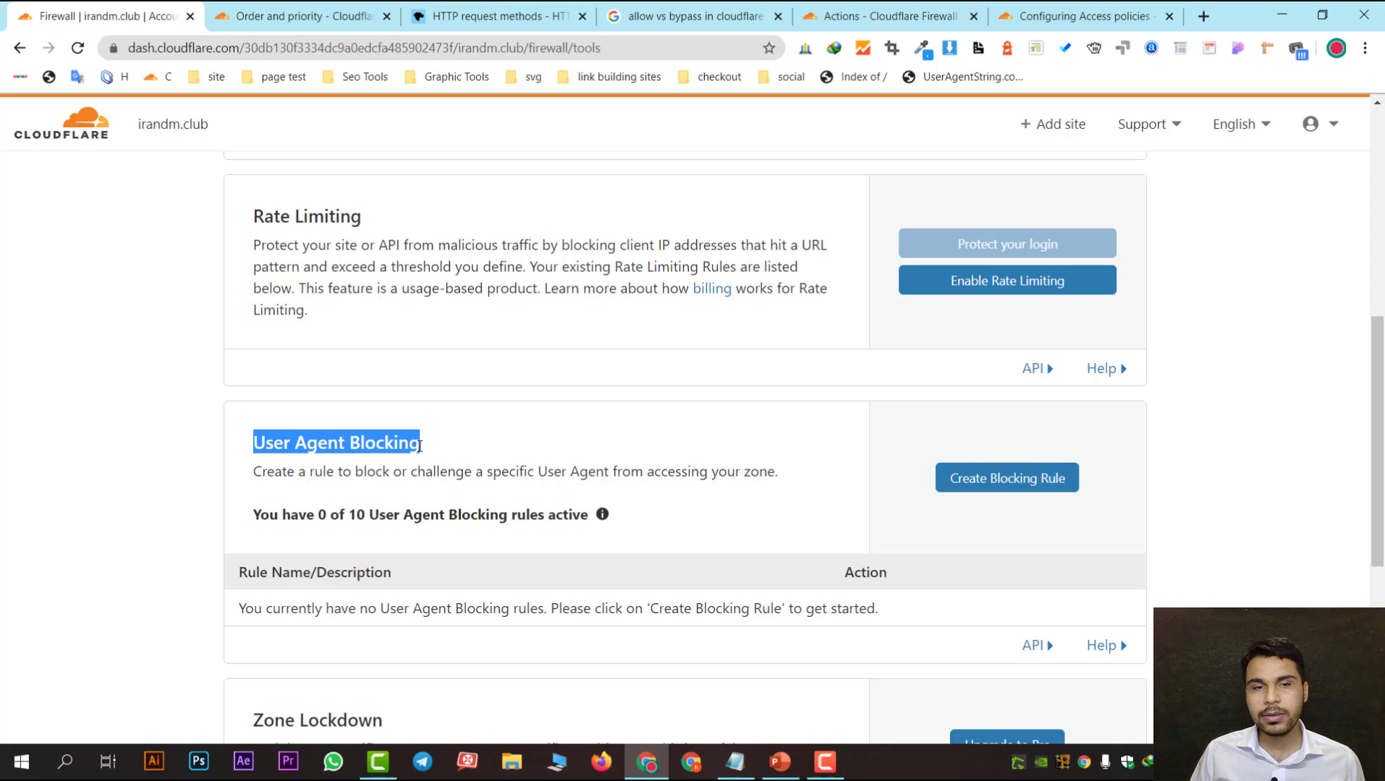
pyautogui.scroll(-1, 424, 457)
pyautogui.moveTo(366, 430); pyautogui.dragTo(259, 424)
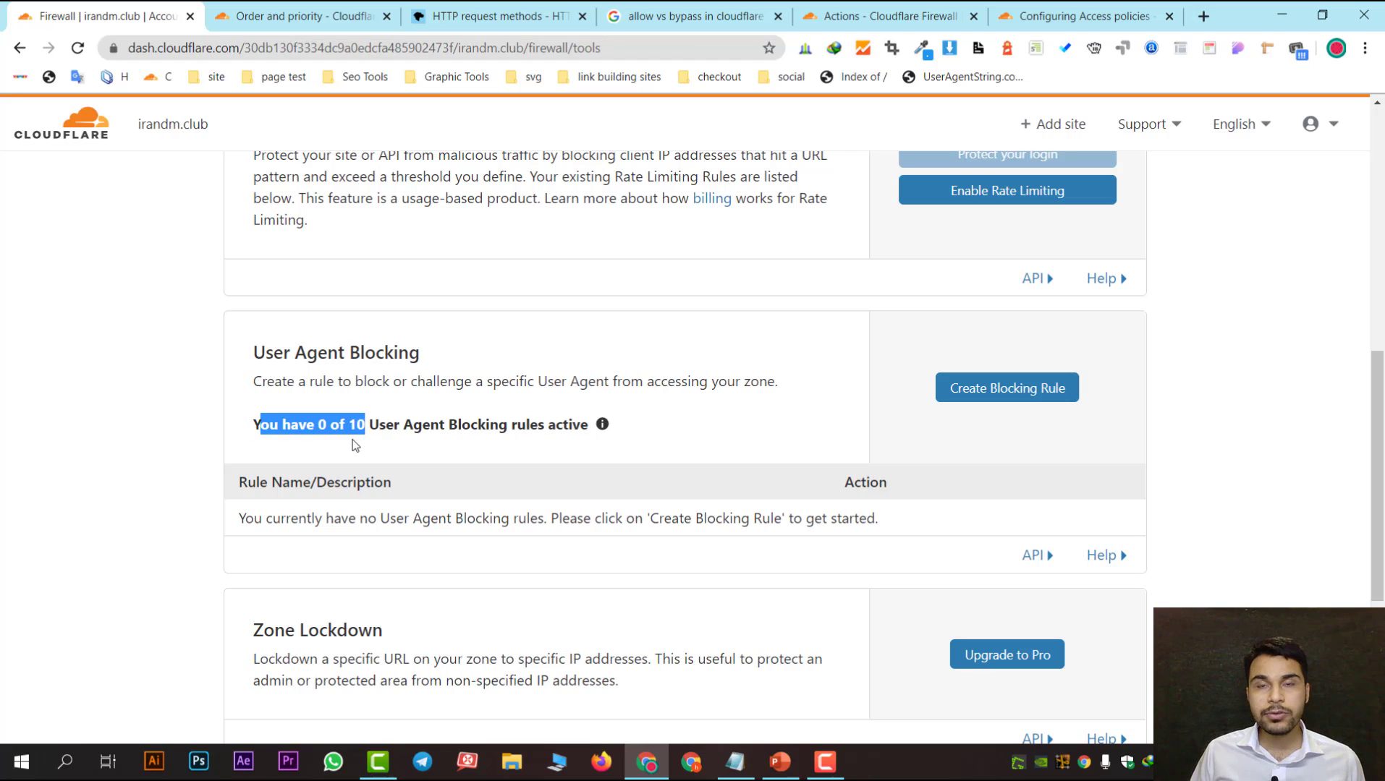
# Step: Close the five documentation and search tabs, keeping only the irandm.club firewall page open
pyautogui.click(386, 16)
pyautogui.click(385, 16)
pyautogui.click(385, 22)
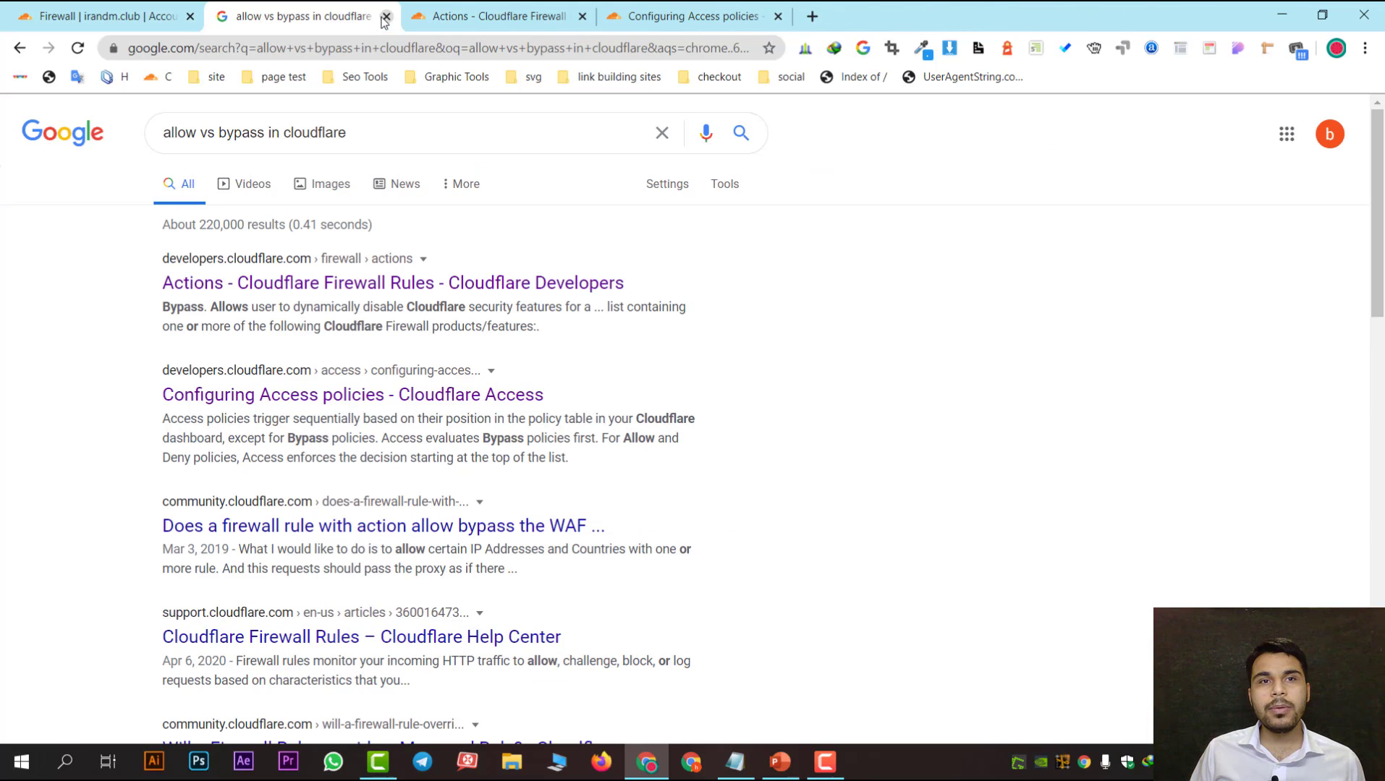
pyautogui.click(387, 16)
pyautogui.click(387, 16)
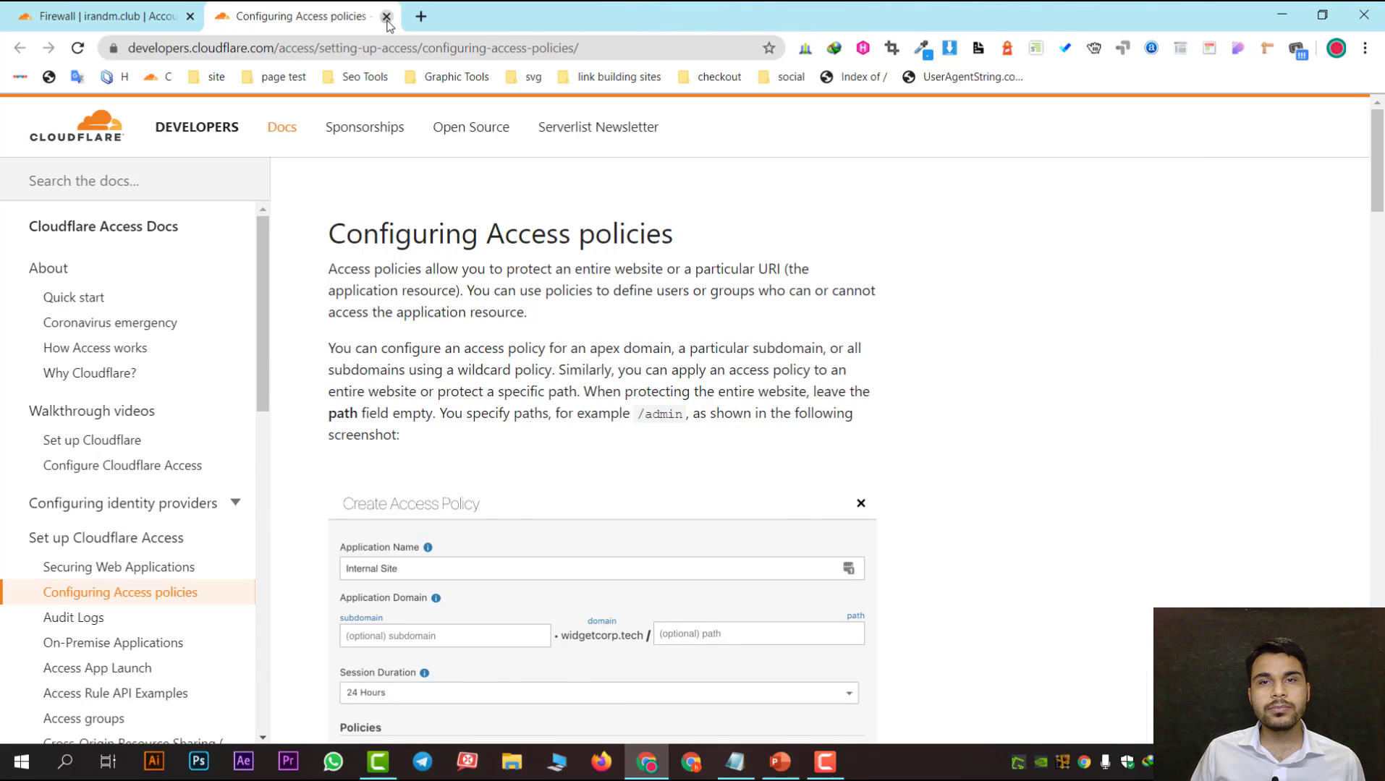
pyautogui.click(386, 16)
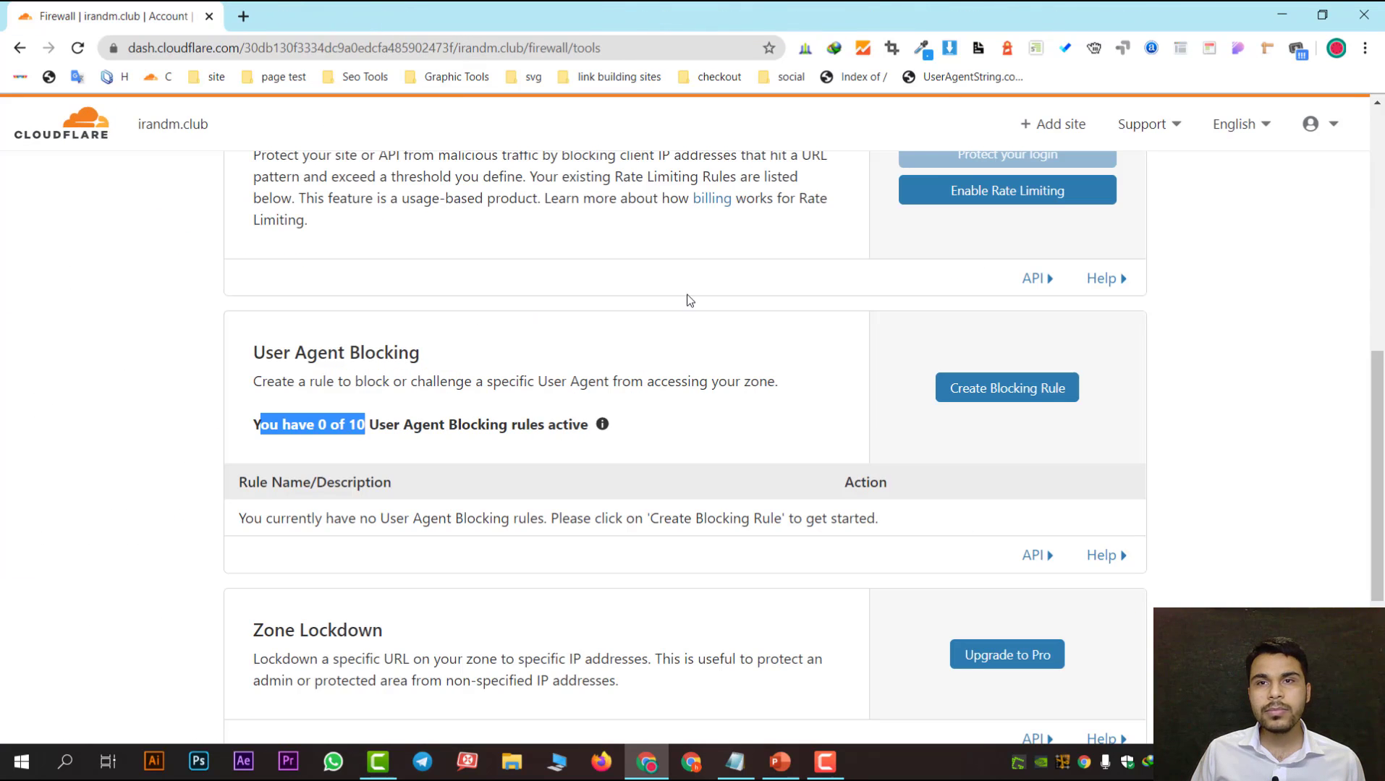
# Step: Open the bookmarked UserAgentString.com list in a new tab and examine its crawler user agents
pyautogui.middleClick(959, 75)
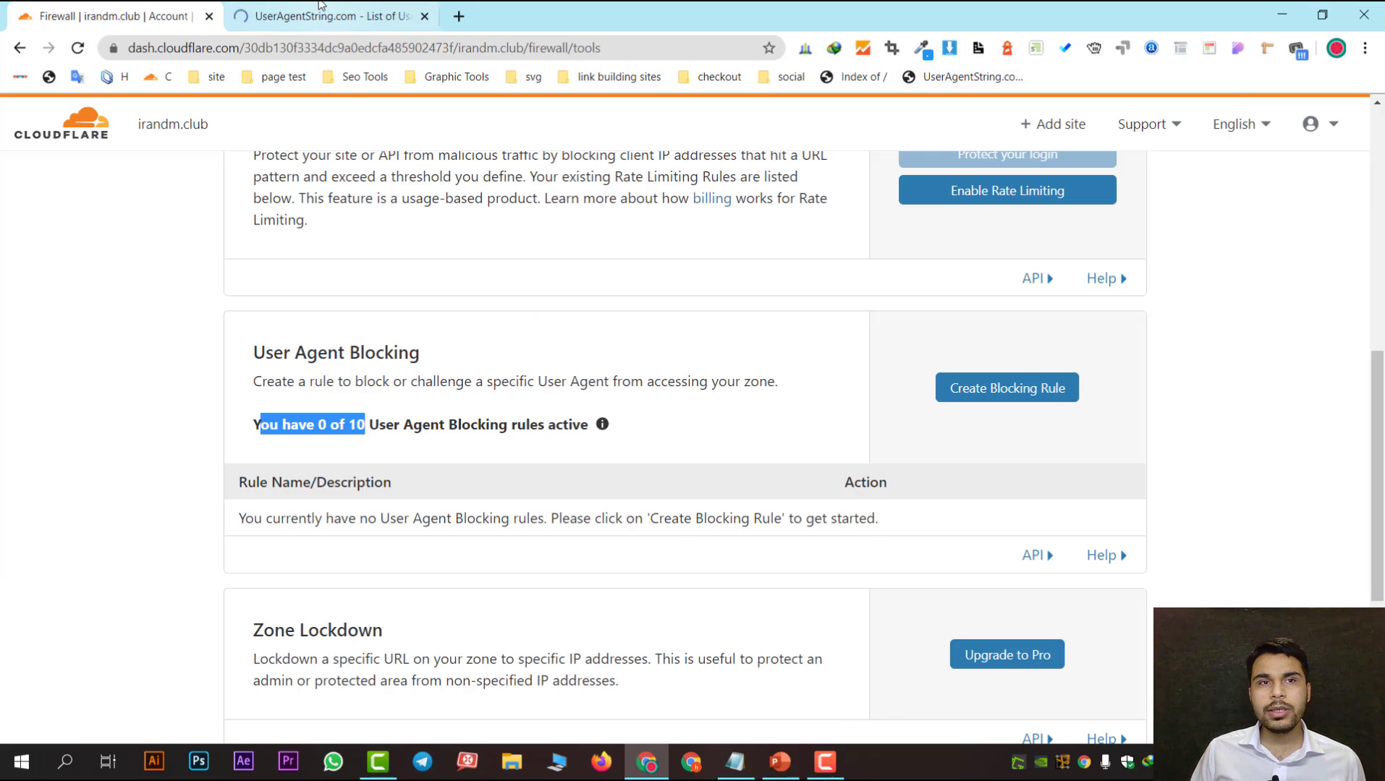
pyautogui.click(320, 10)
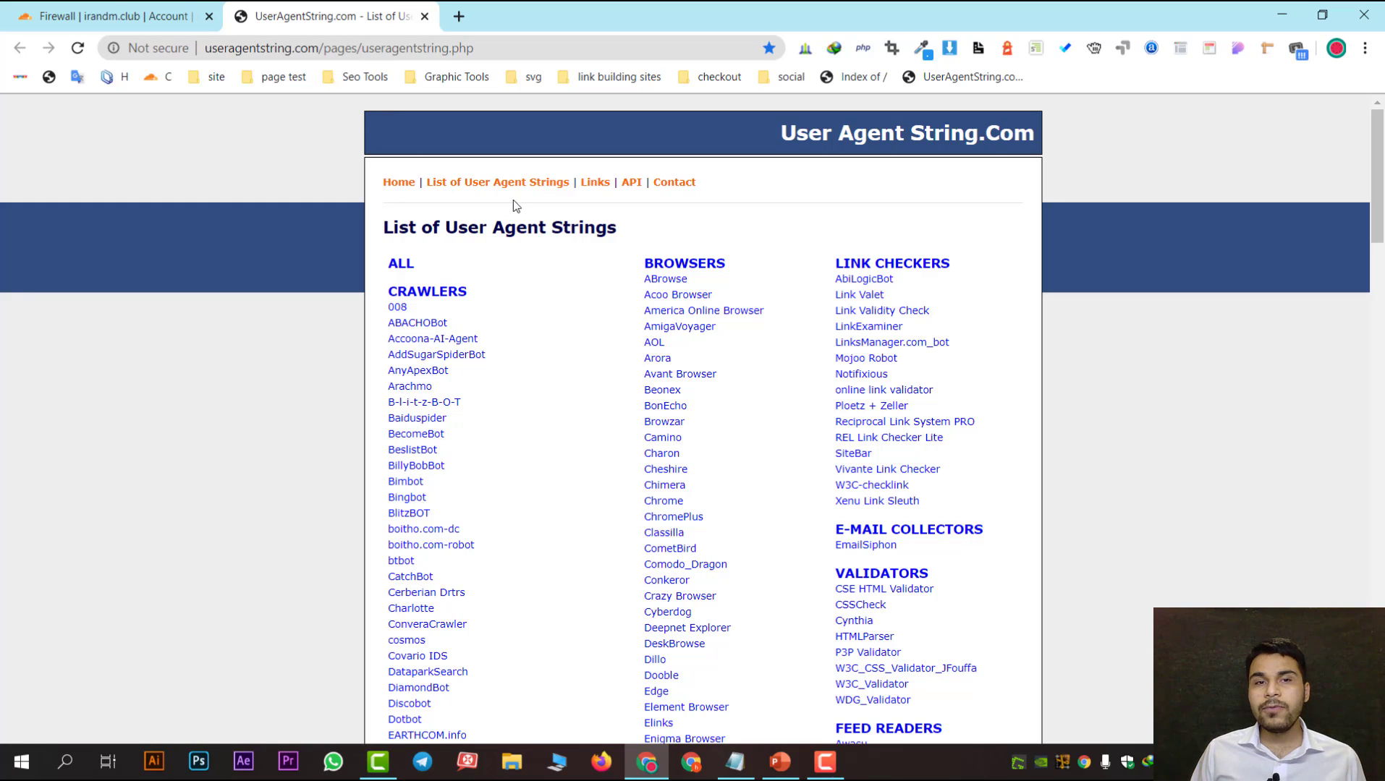
pyautogui.scroll(-1, 487, 356)
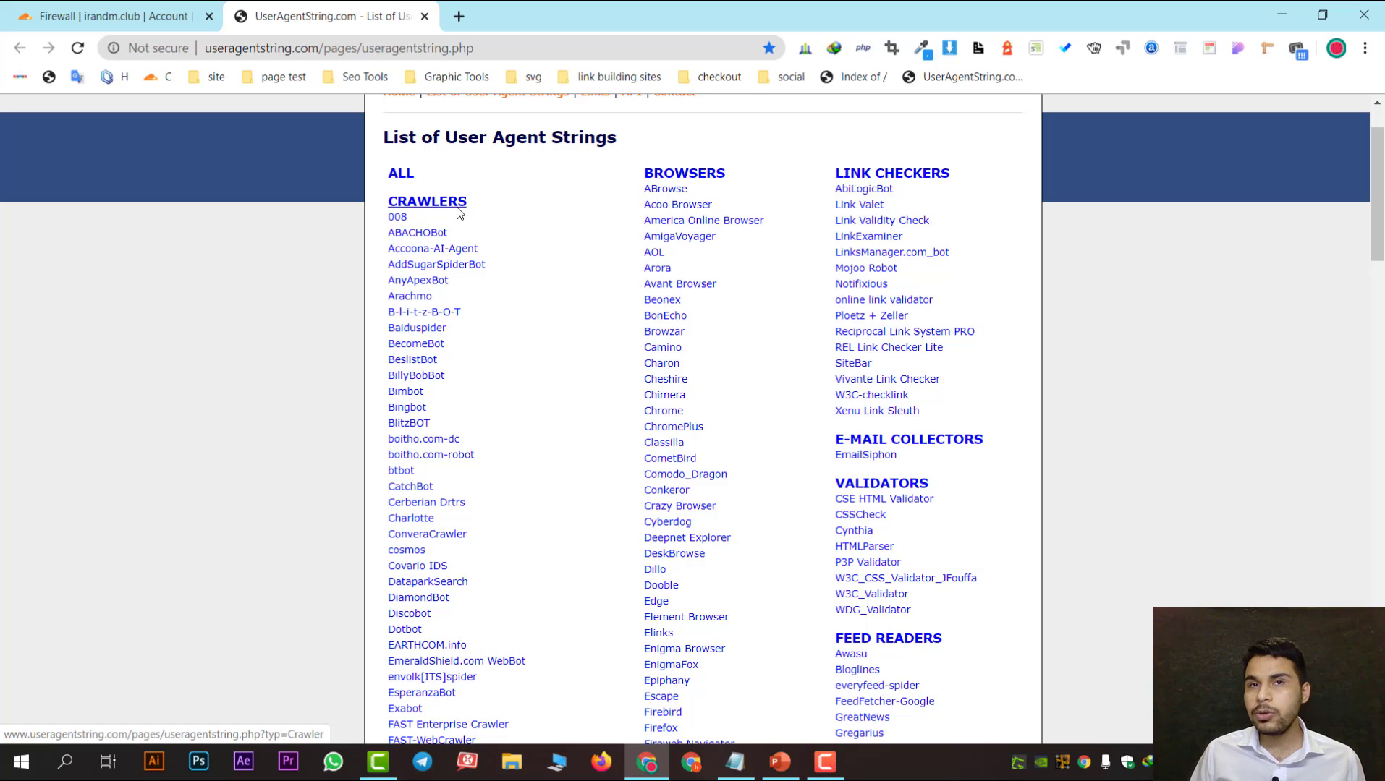
pyautogui.scroll(-4, 405, 564)
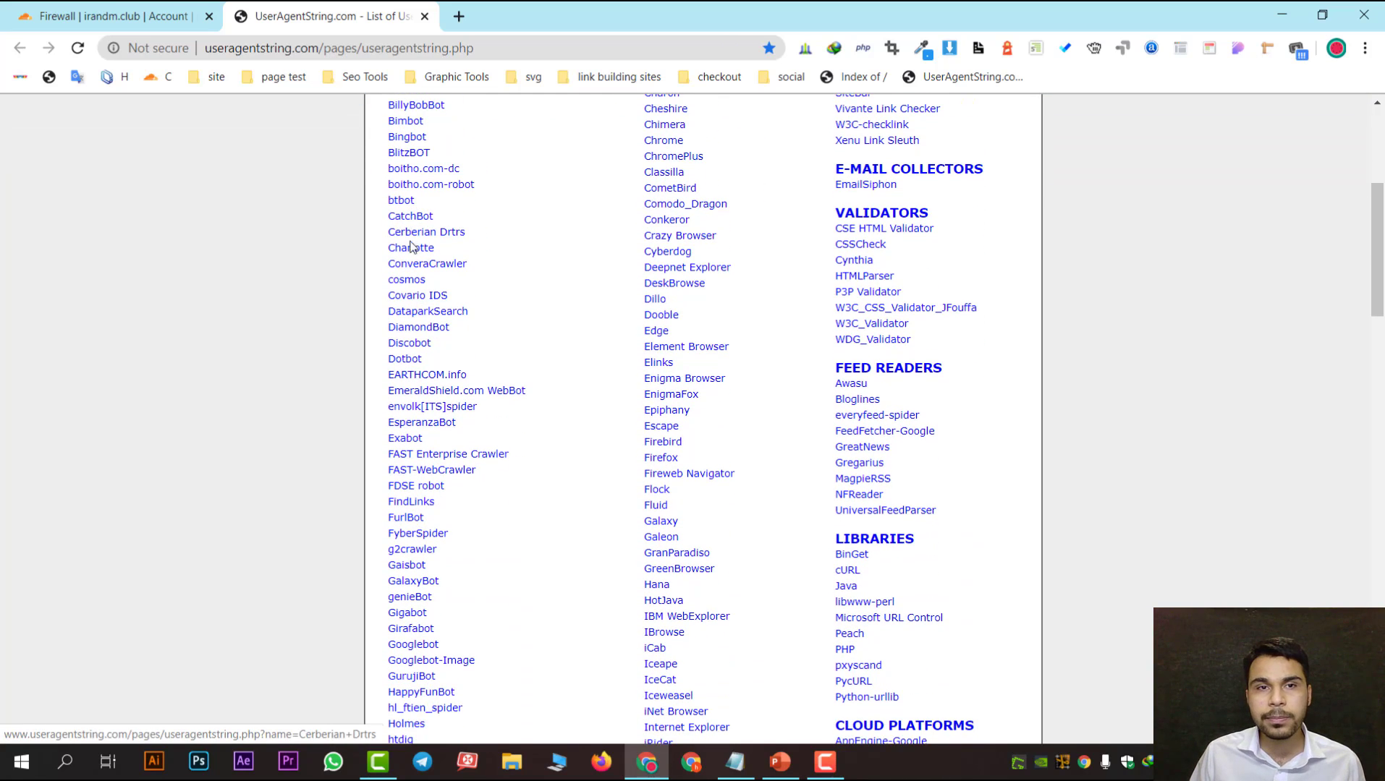
pyautogui.scroll(-3, 422, 481)
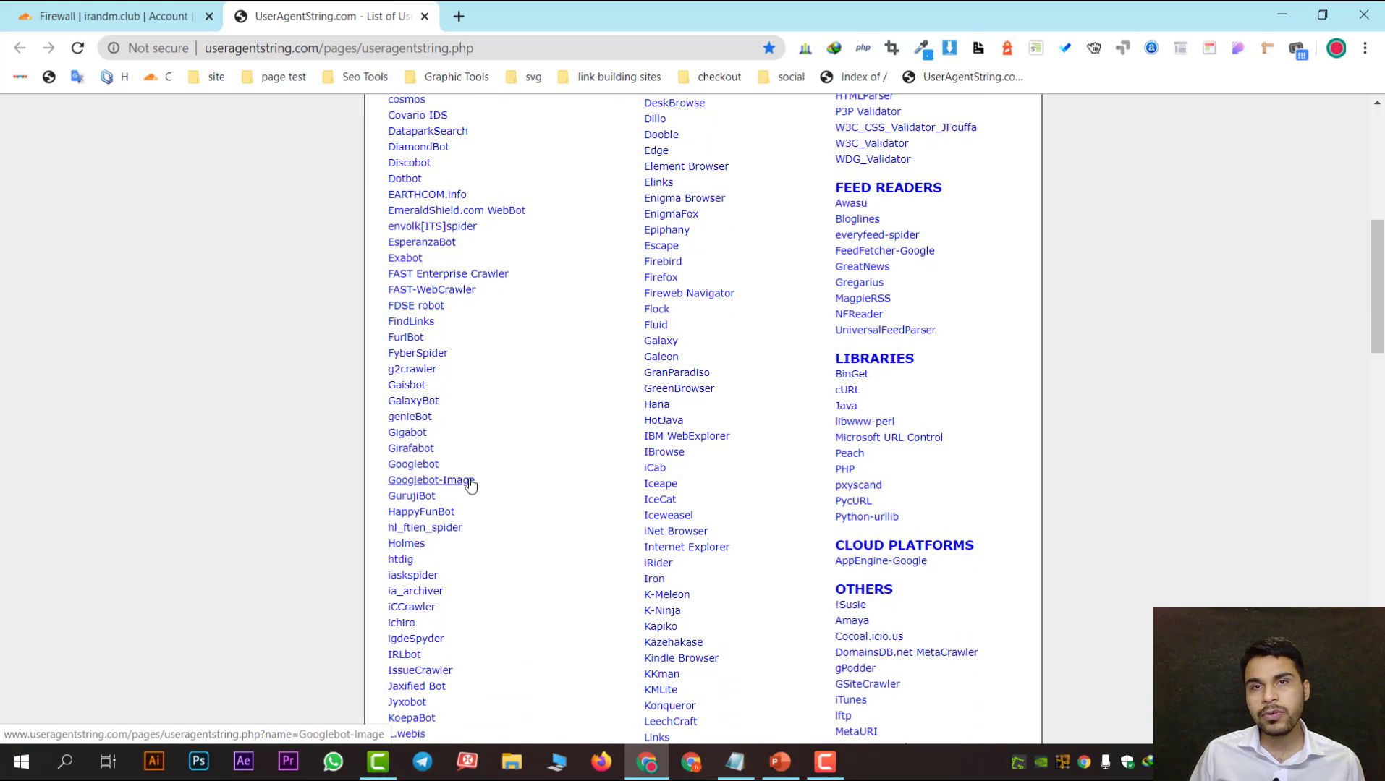
pyautogui.scroll(8, 473, 486)
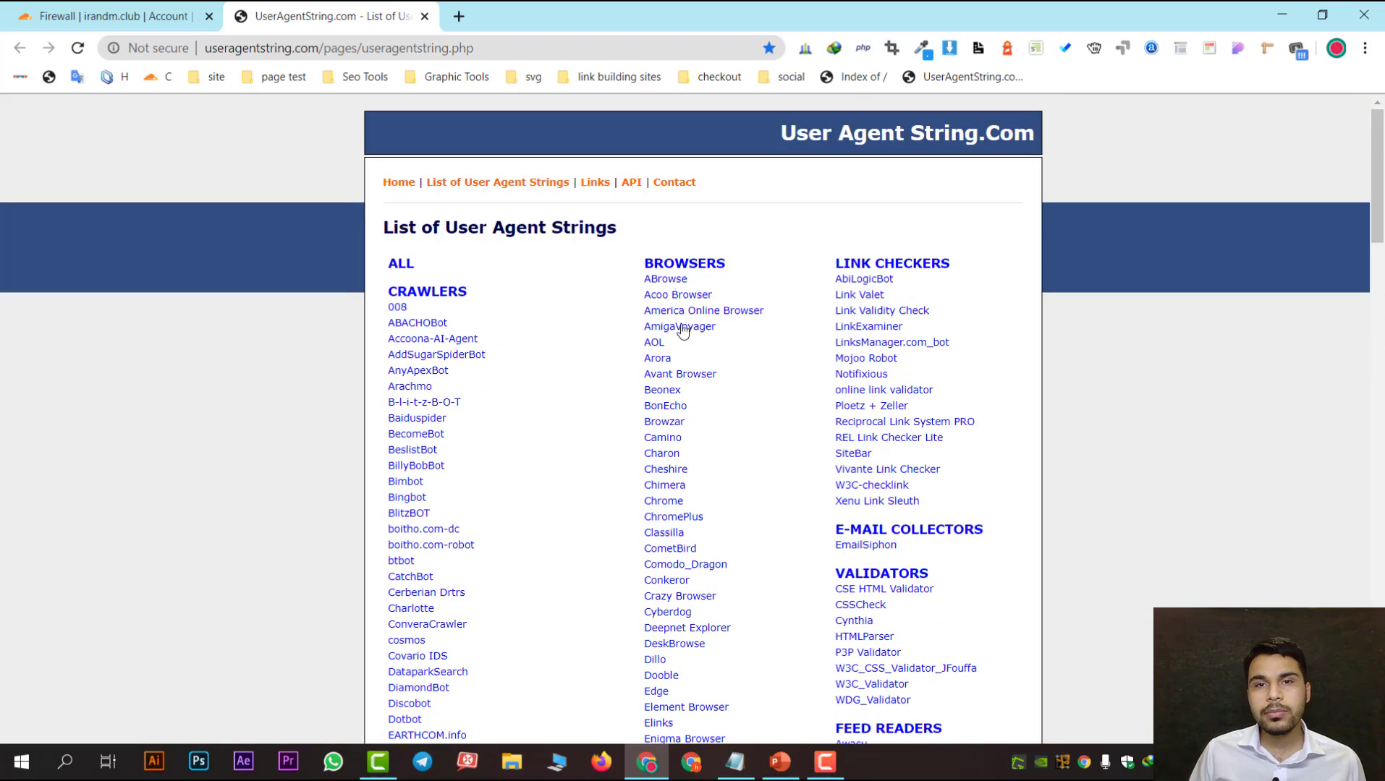
# Step: Examine the browser and mobile browser user agents in the UserAgentString.com list
pyautogui.scroll(-20, 675, 350)
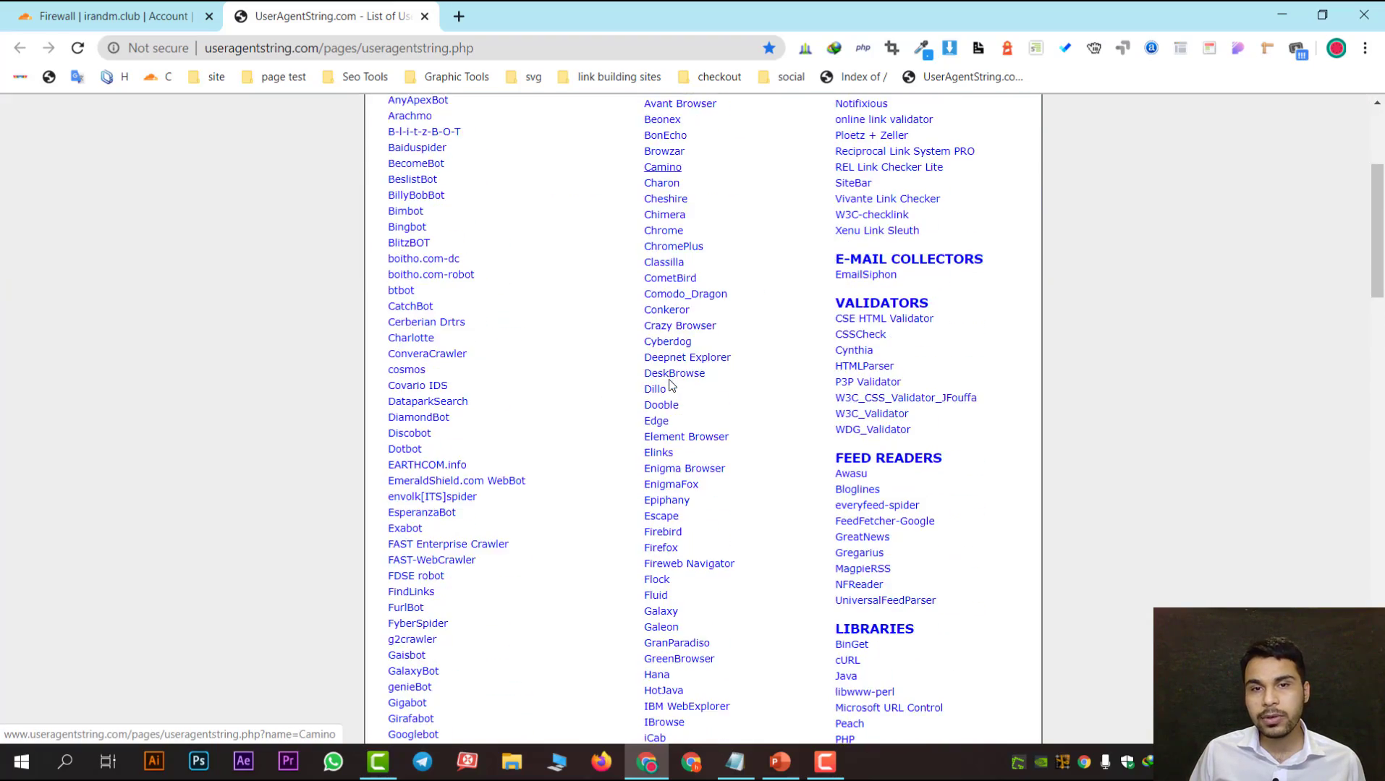
pyautogui.scroll(-7, 669, 394)
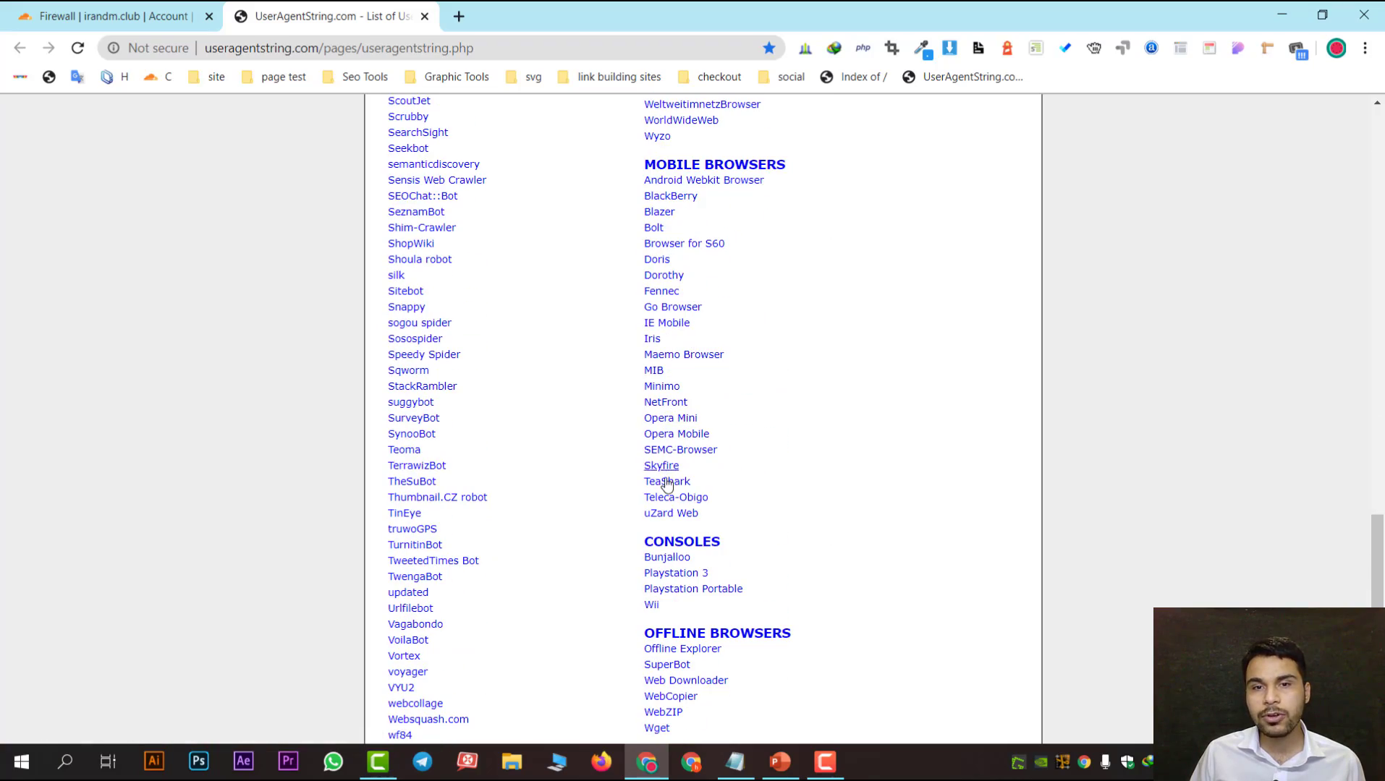
pyautogui.scroll(20, 664, 481)
pyautogui.scroll(4, 666, 485)
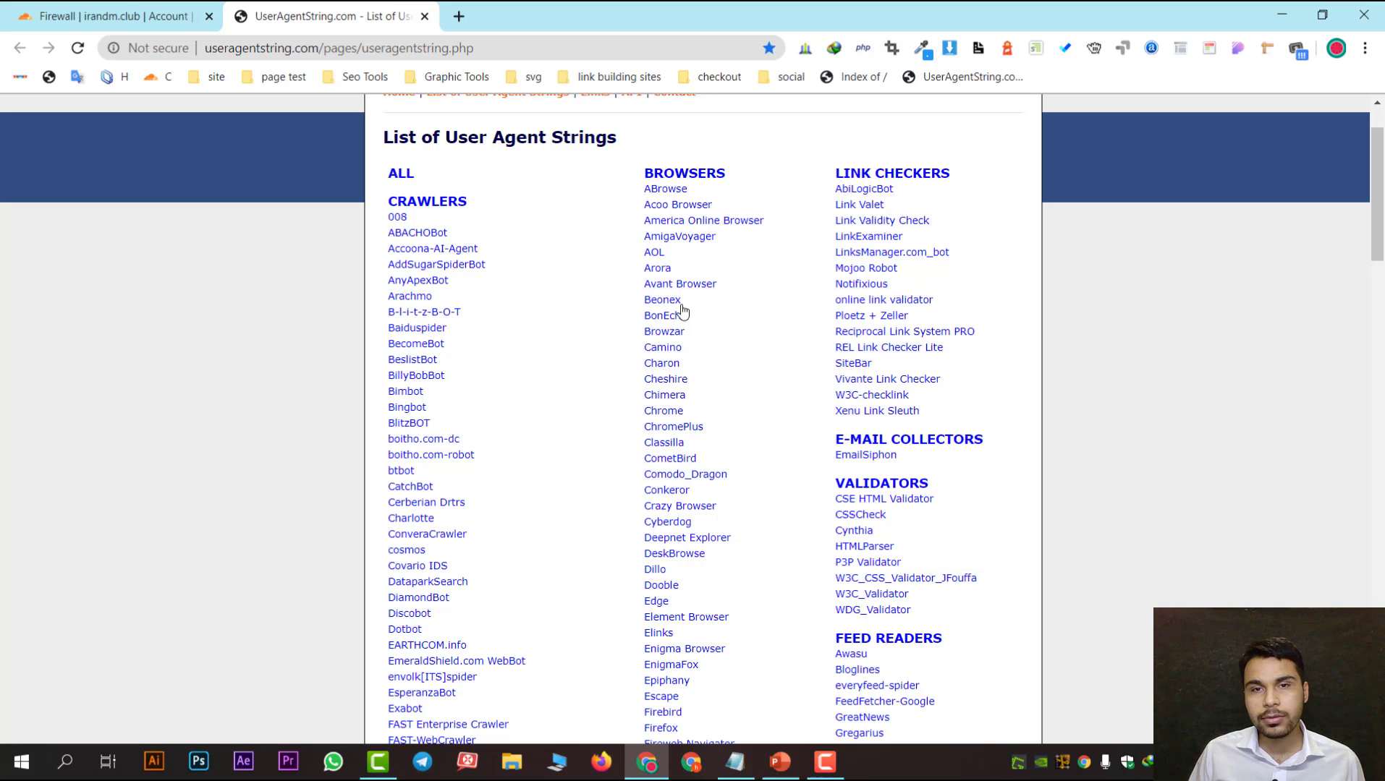
pyautogui.scroll(-3, 658, 625)
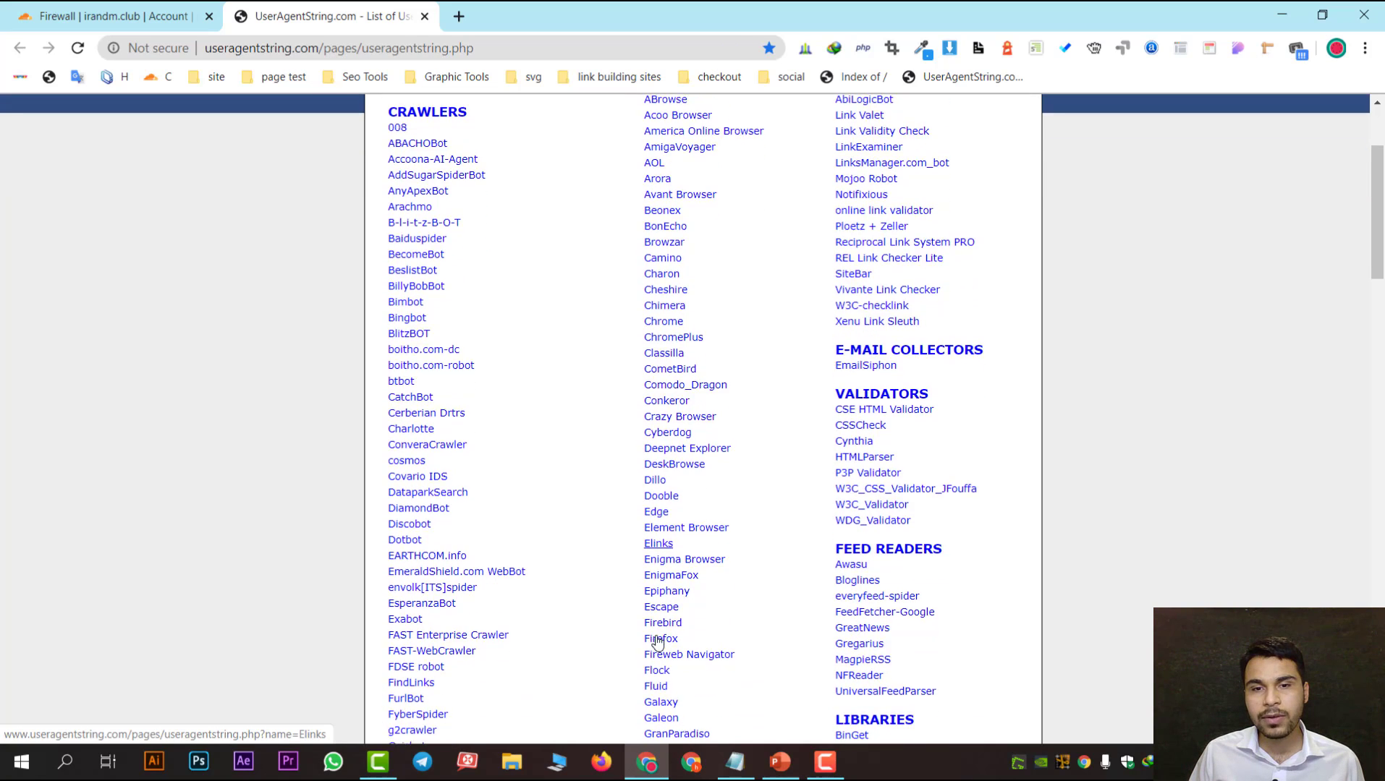
pyautogui.scroll(-1, 658, 625)
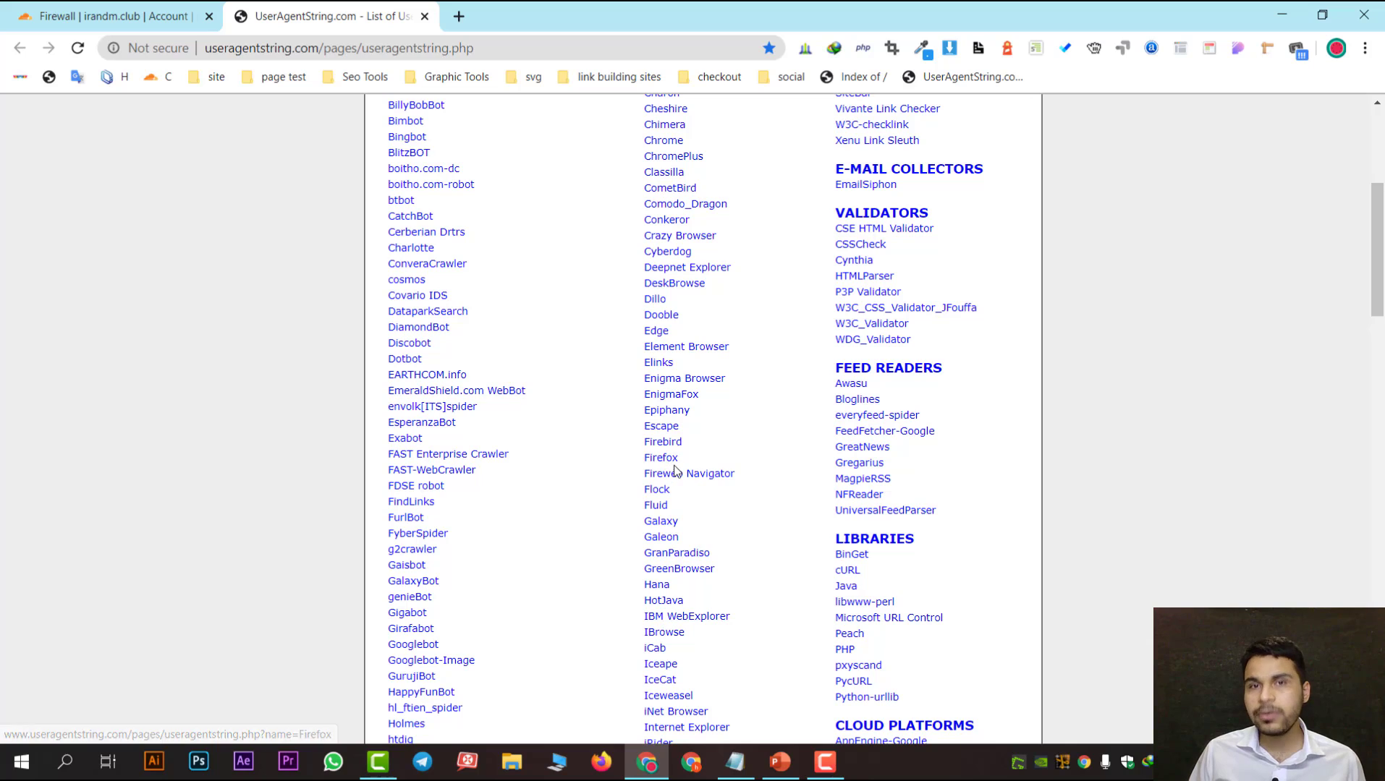
# Step: Examine the link checkers, validators, feed readers, libraries, cloud platforms and other categories in the UserAgentString.com list
pyautogui.scroll(5, 674, 461)
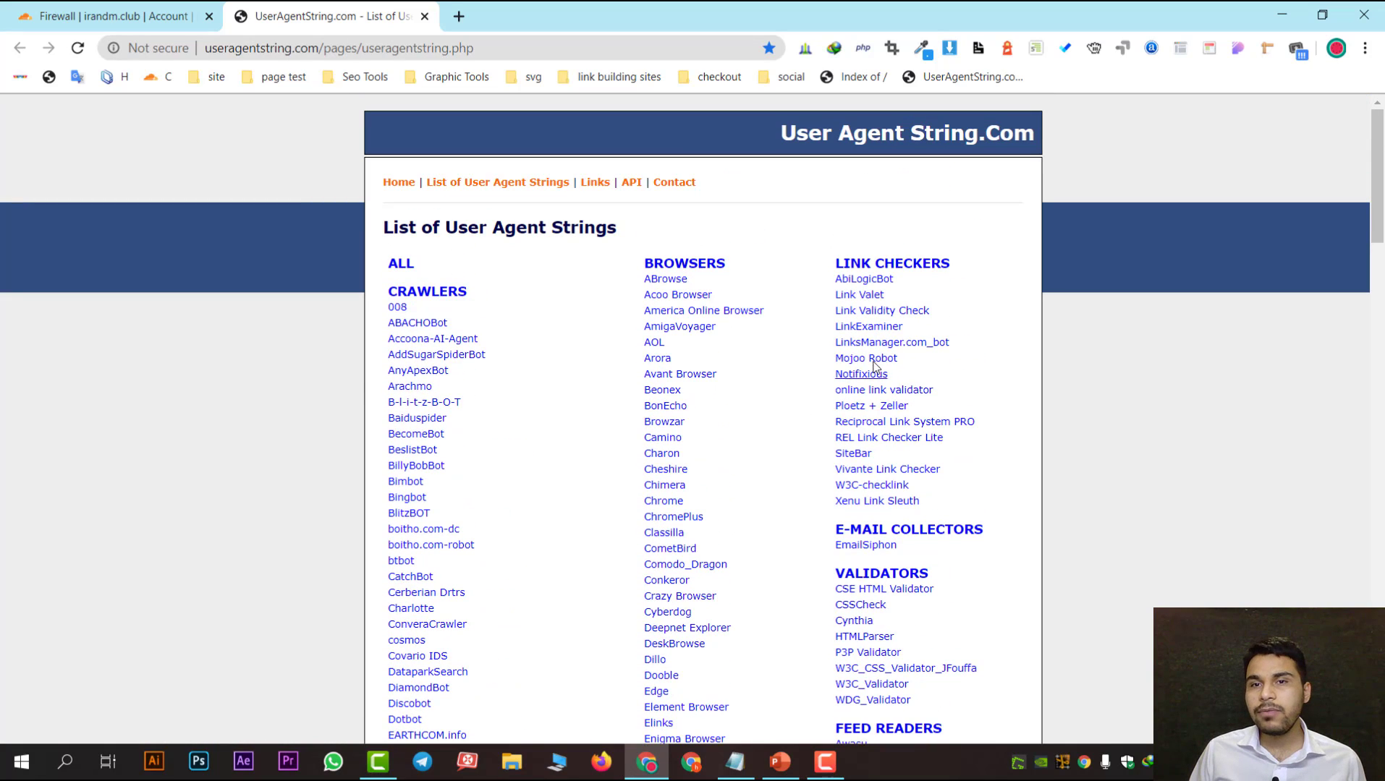
pyautogui.scroll(-2, 877, 346)
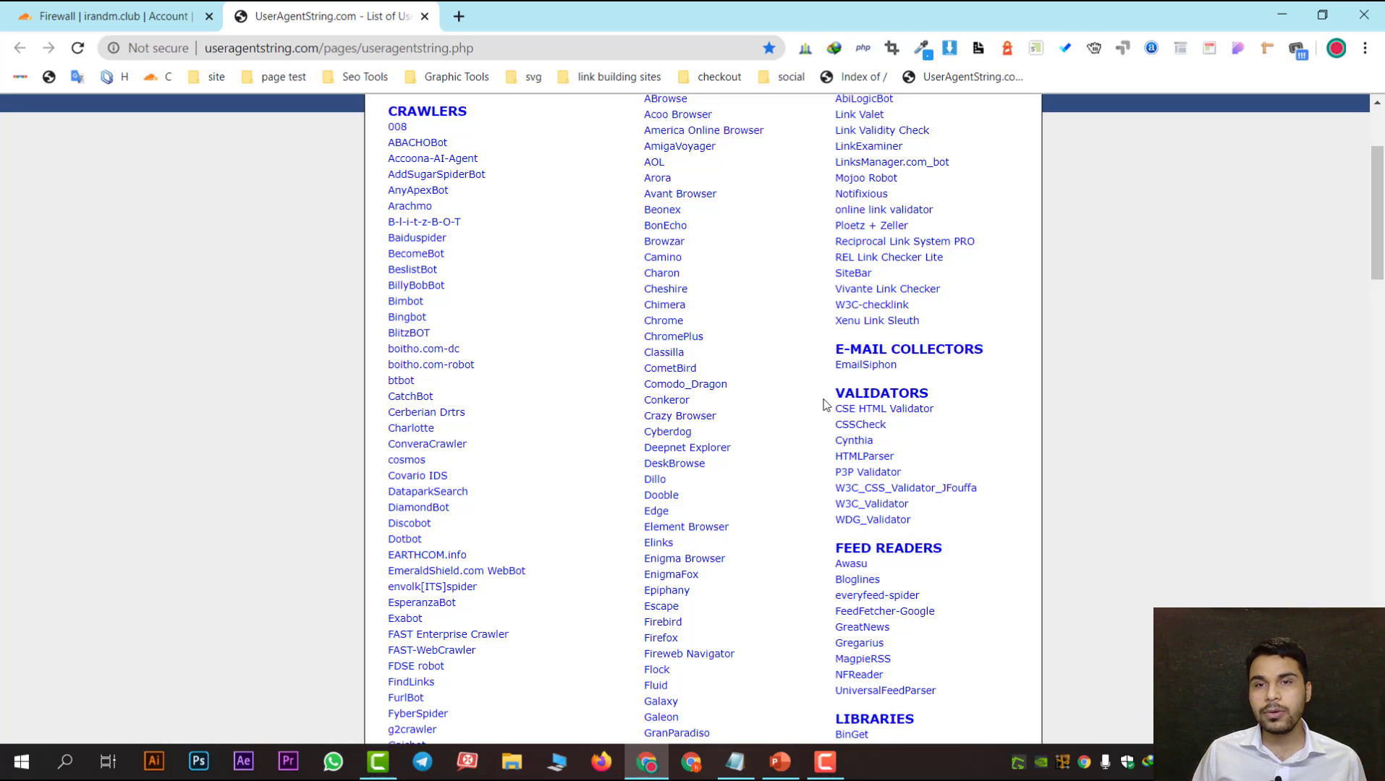
pyautogui.scroll(-1, 827, 410)
pyautogui.scroll(-3, 827, 410)
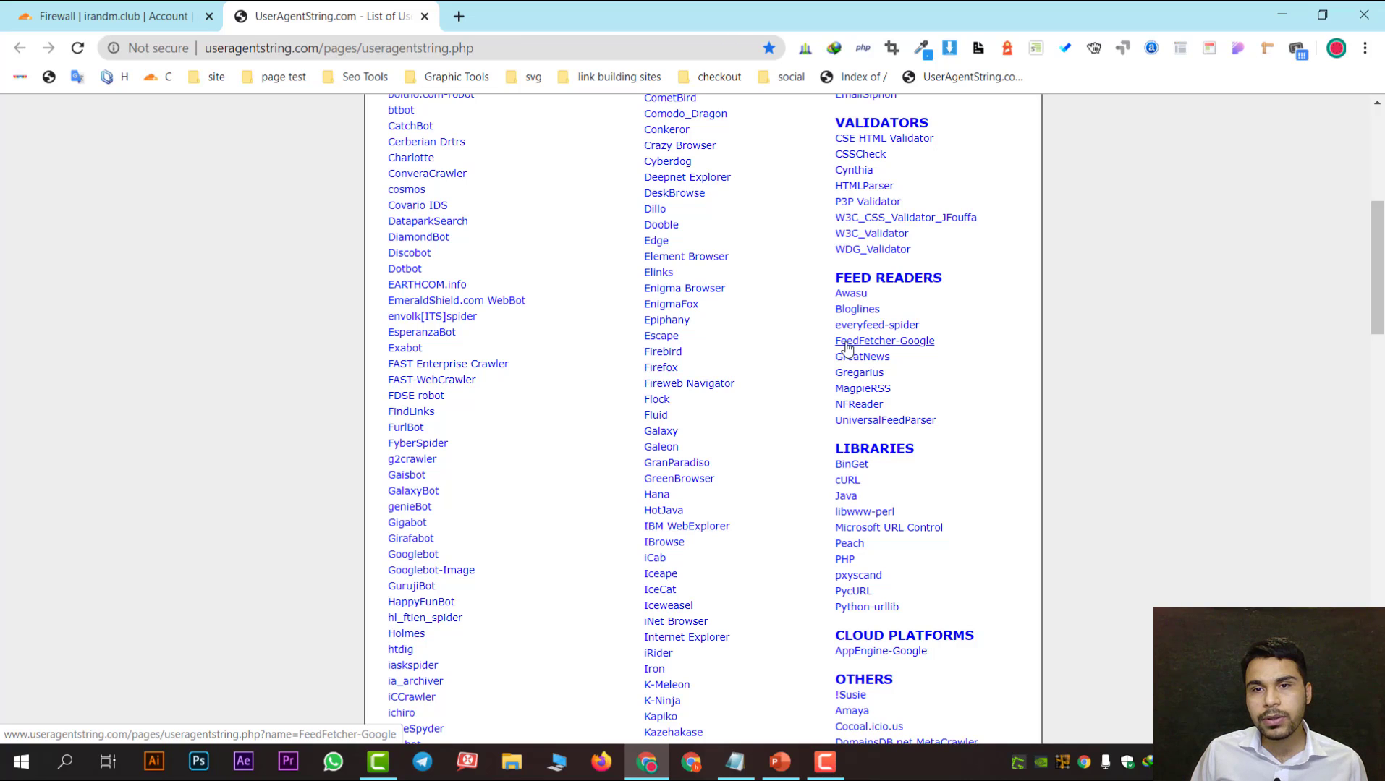
pyautogui.scroll(-1, 884, 352)
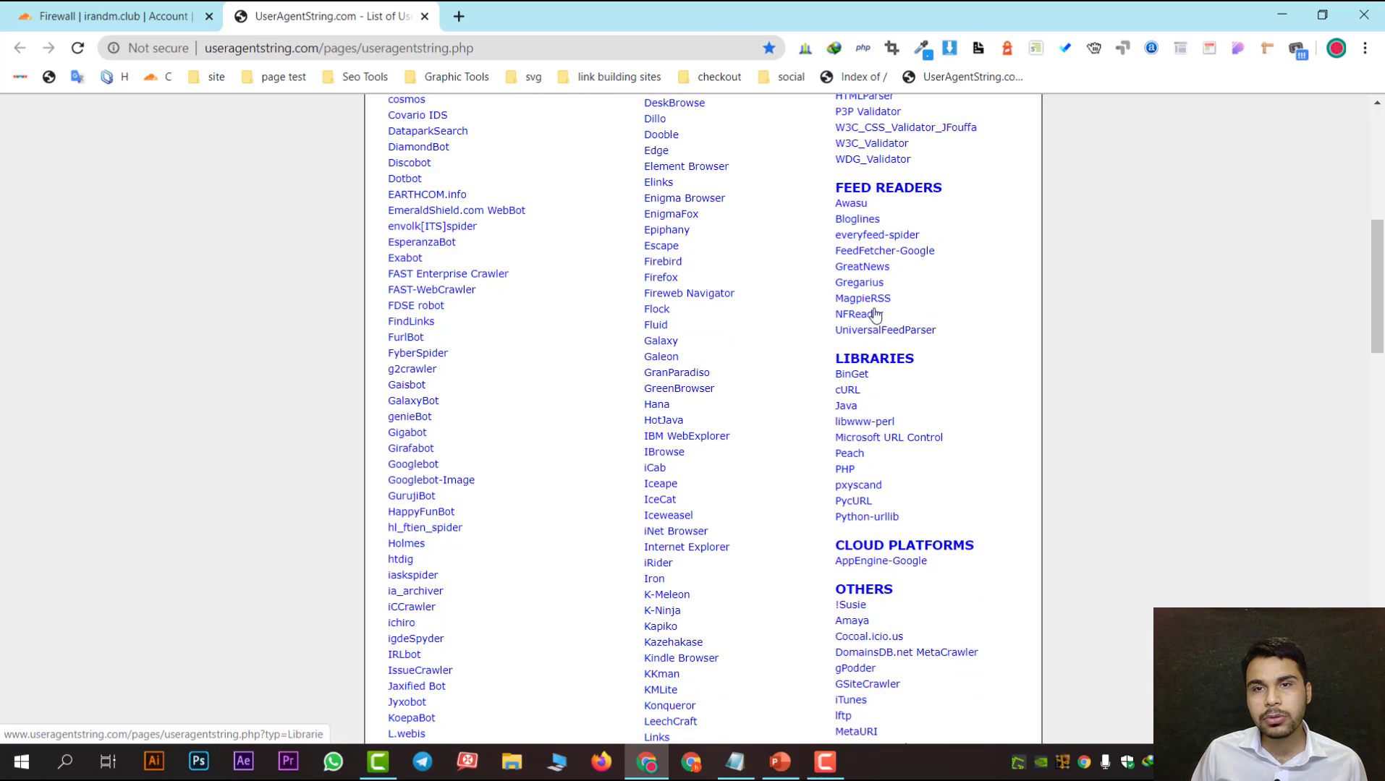
pyautogui.scroll(-1, 883, 299)
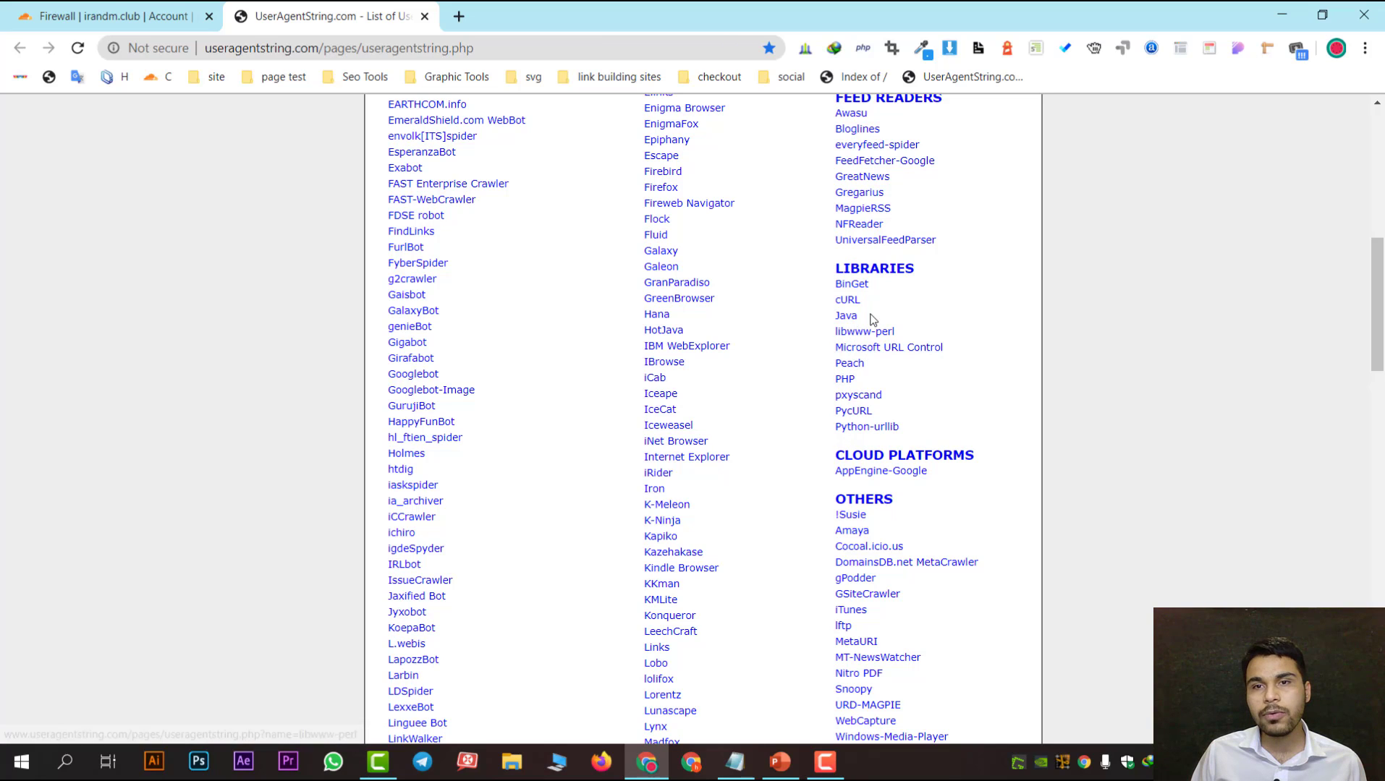
pyautogui.scroll(-1, 912, 391)
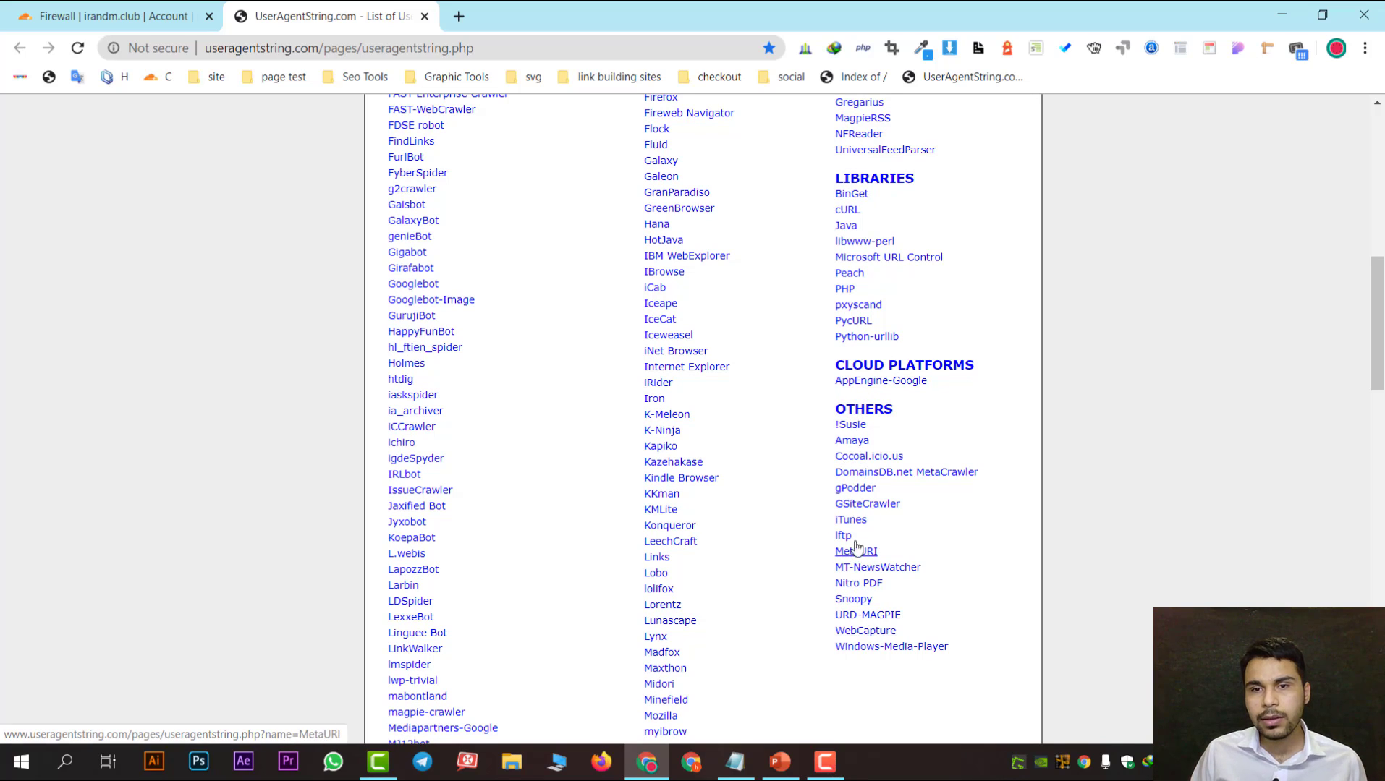
pyautogui.scroll(-1, 888, 535)
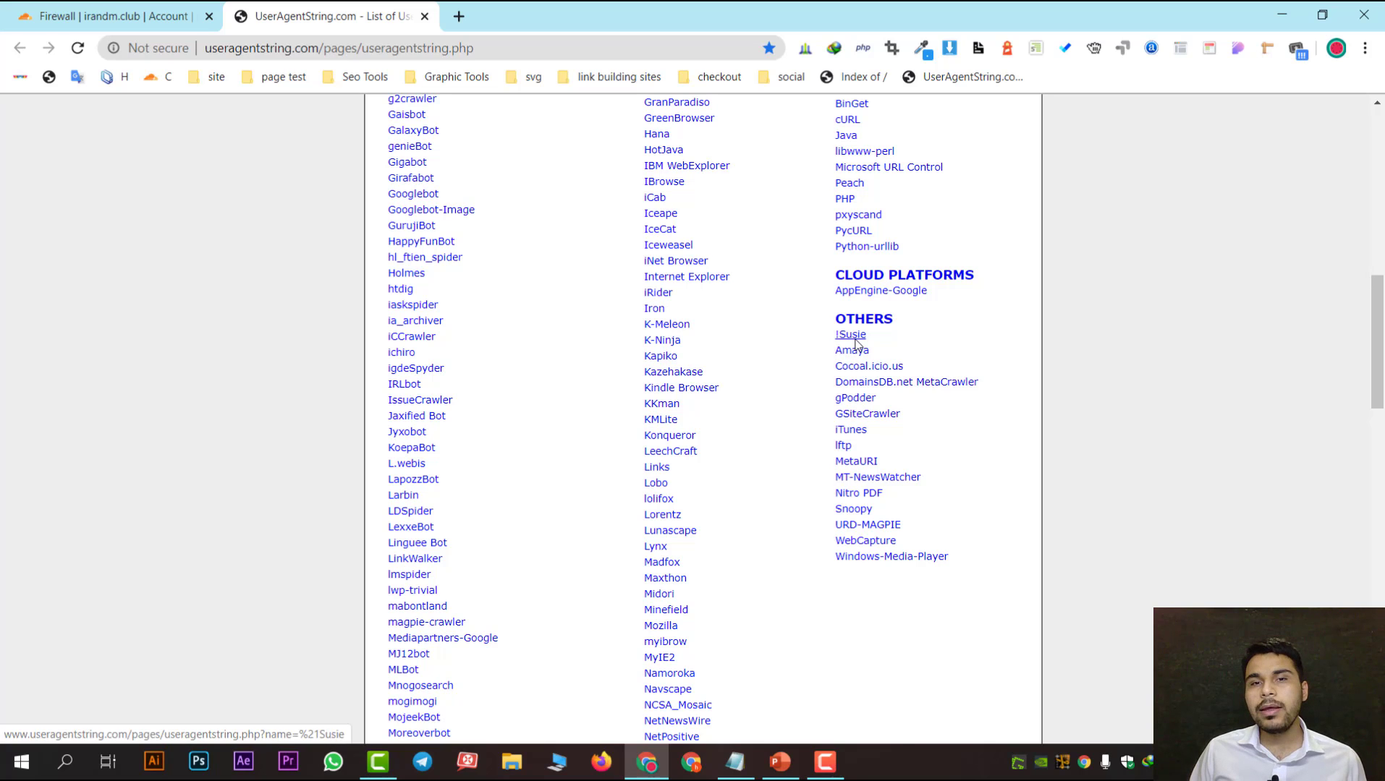
pyautogui.scroll(-1, 843, 422)
pyautogui.scroll(20, 680, 473)
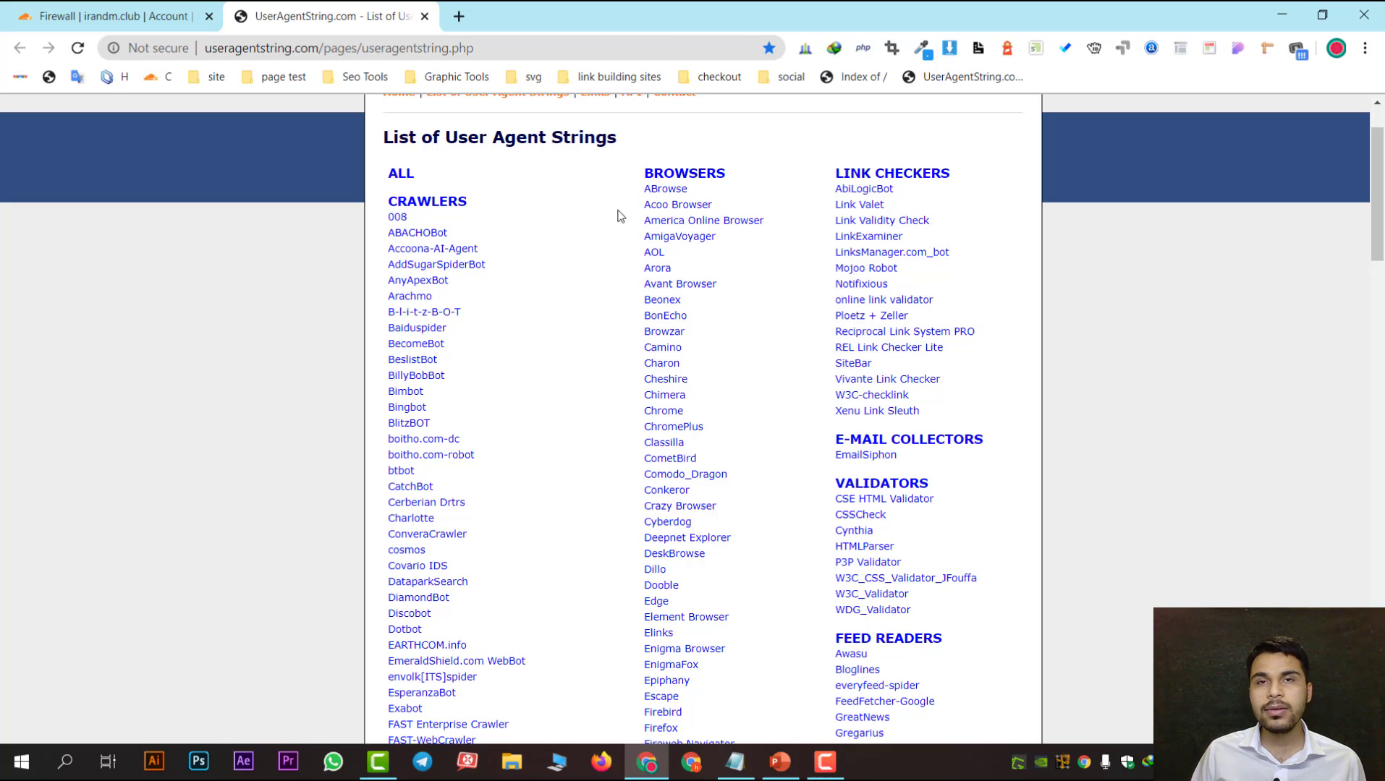
# Step: Return to the irandm.club firewall tools and start creating a User Agent Blocking rule
pyautogui.click(155, 8)
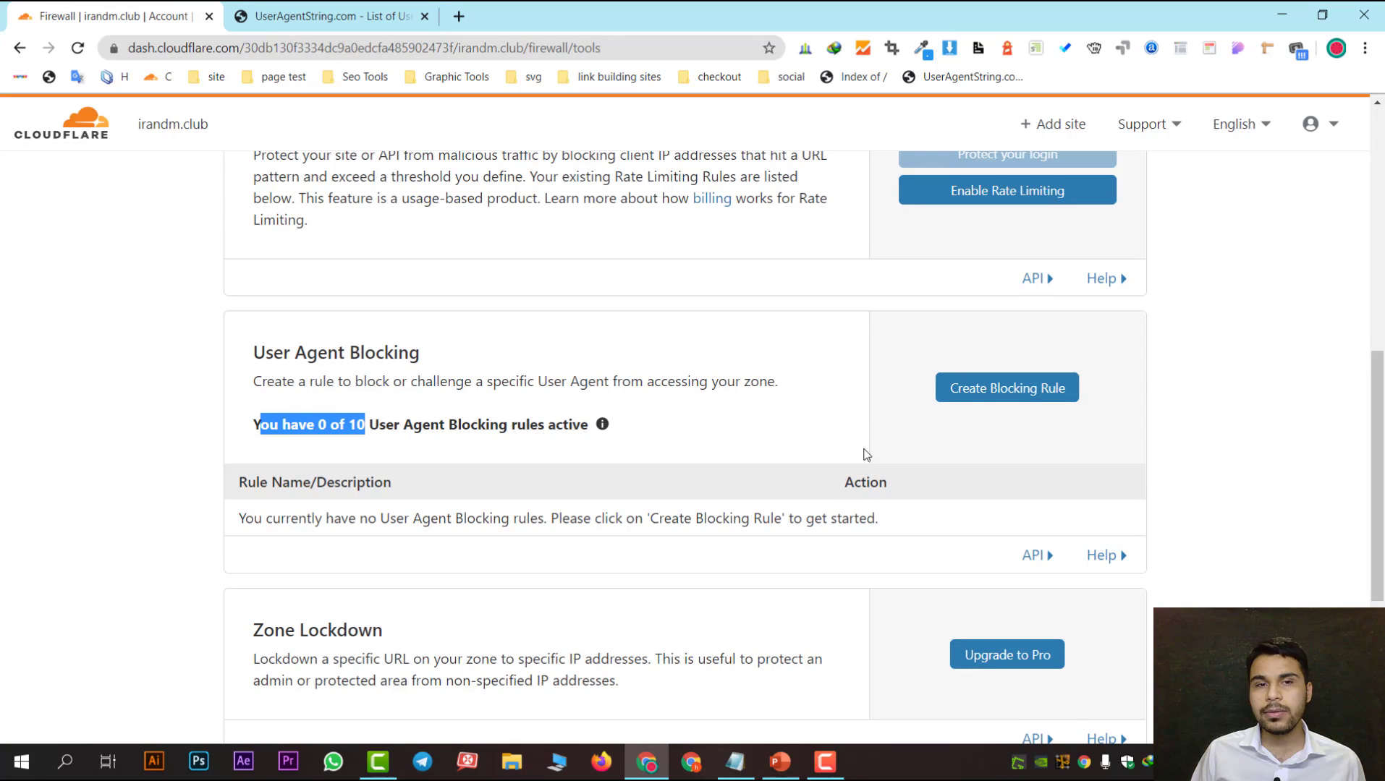
pyautogui.scroll(8, 706, 471)
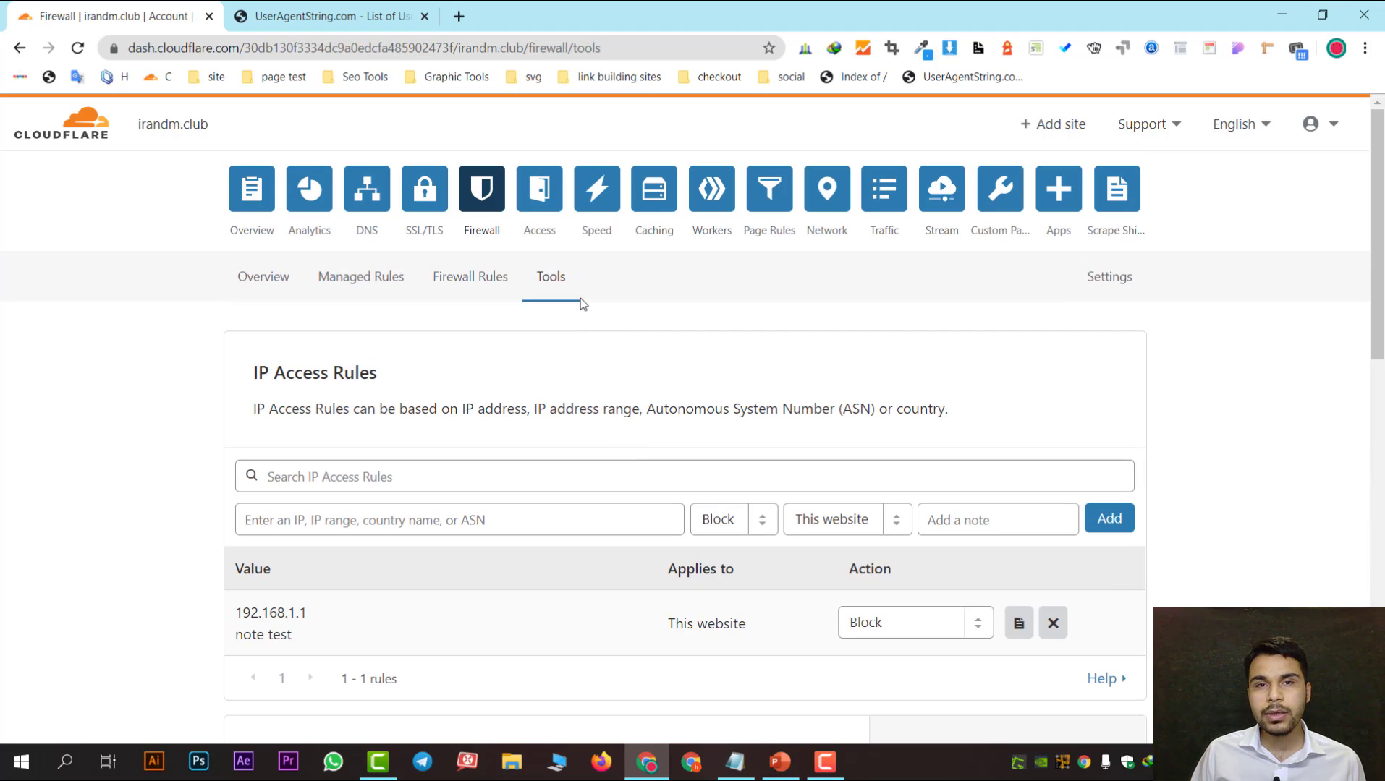
pyautogui.scroll(-9, 586, 300)
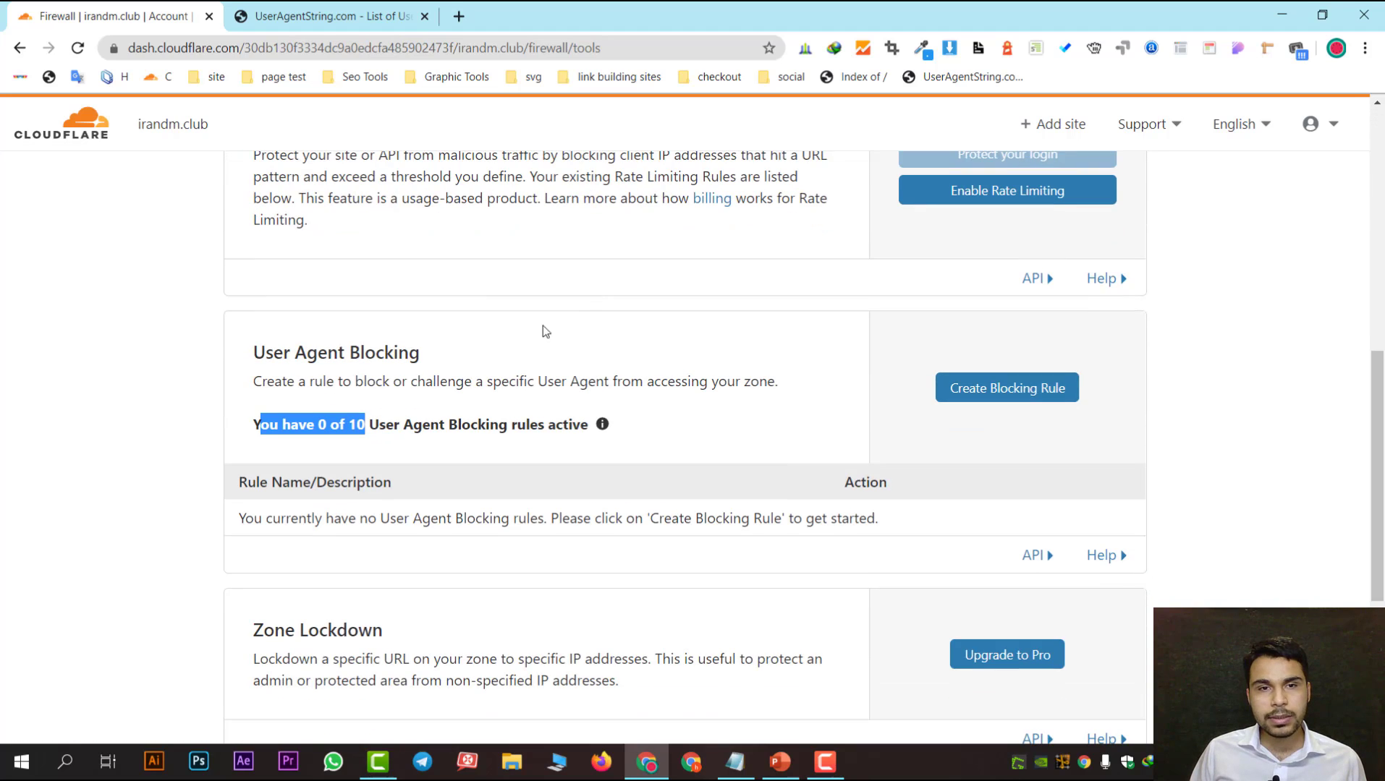
pyautogui.click(1007, 395)
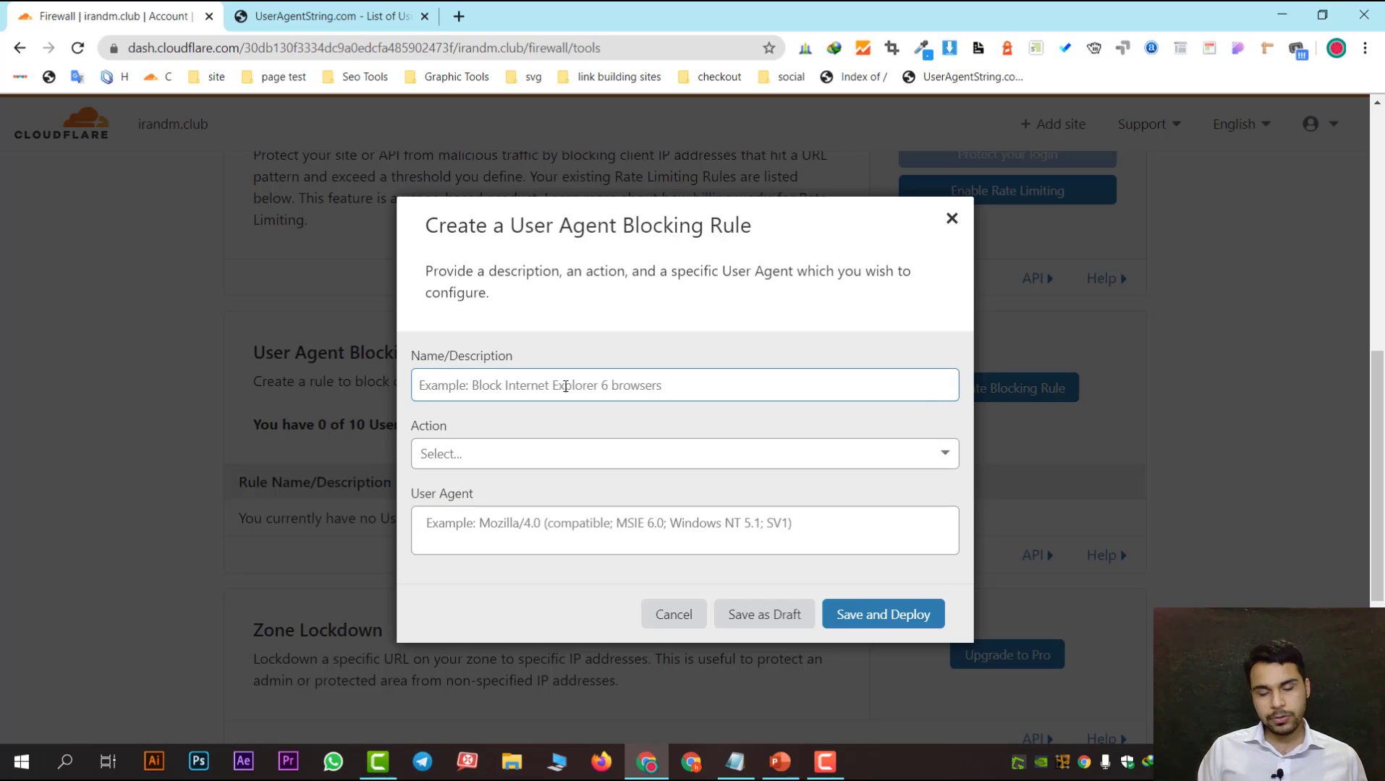
# Step: Enter "chrome blocking" as the name of the User Agent Blocking rule
pyautogui.write('chrome')
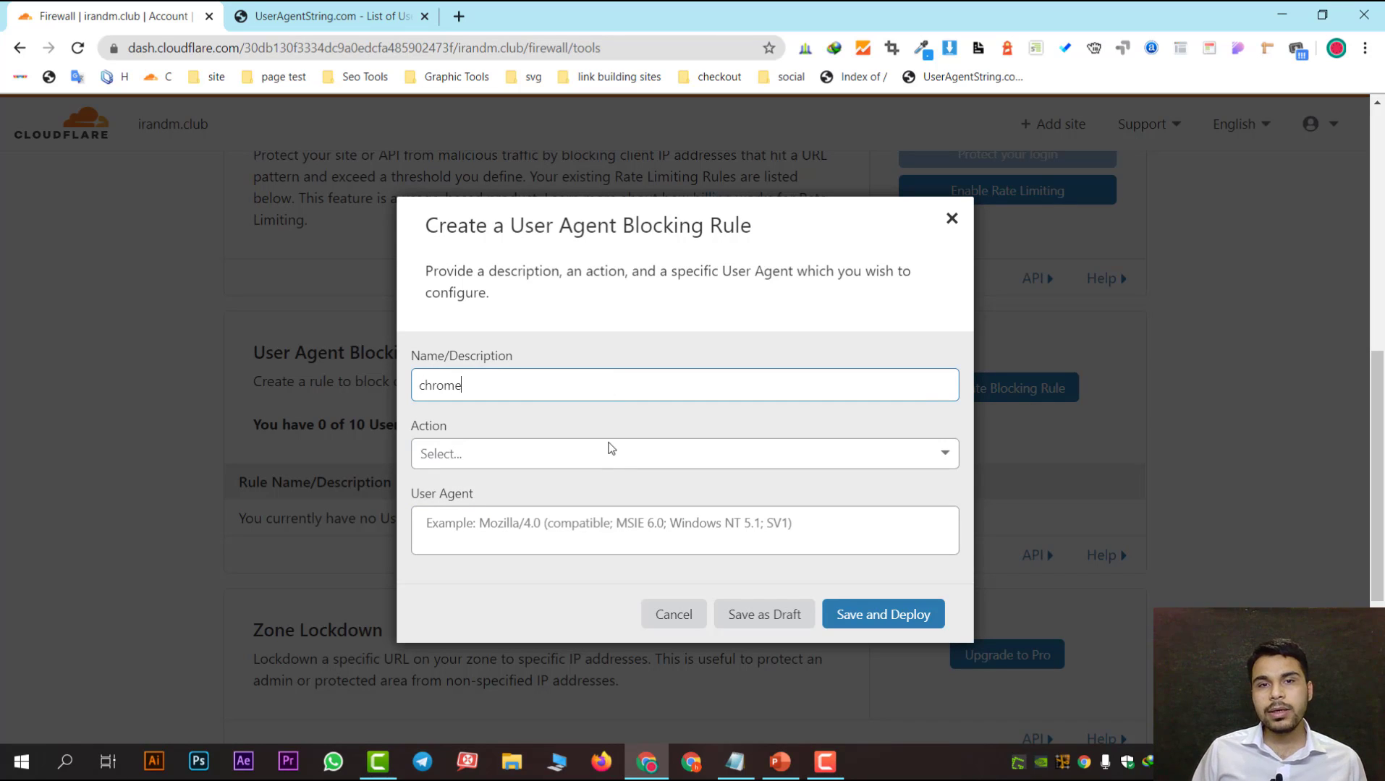
pyautogui.click(608, 448)
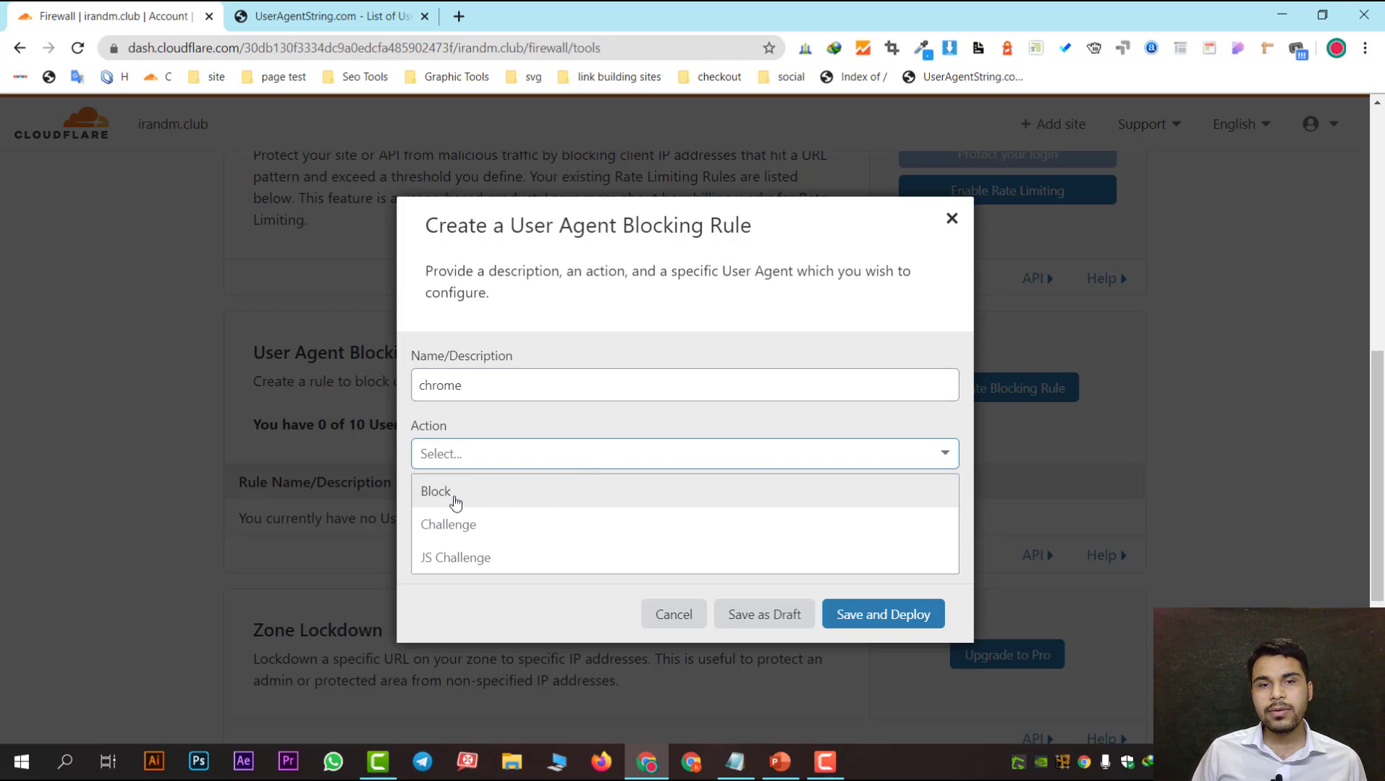
pyautogui.click(496, 381)
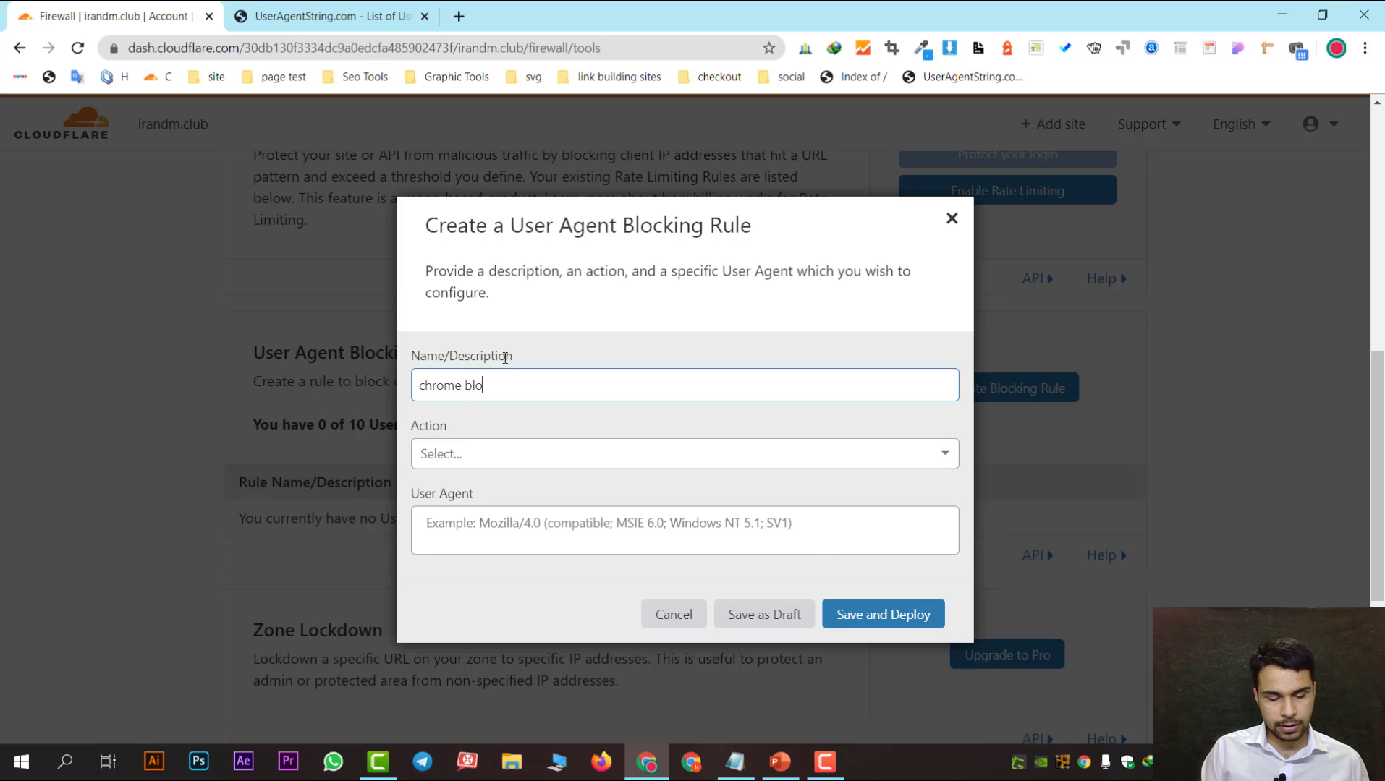
pyautogui.write('rome blocking')
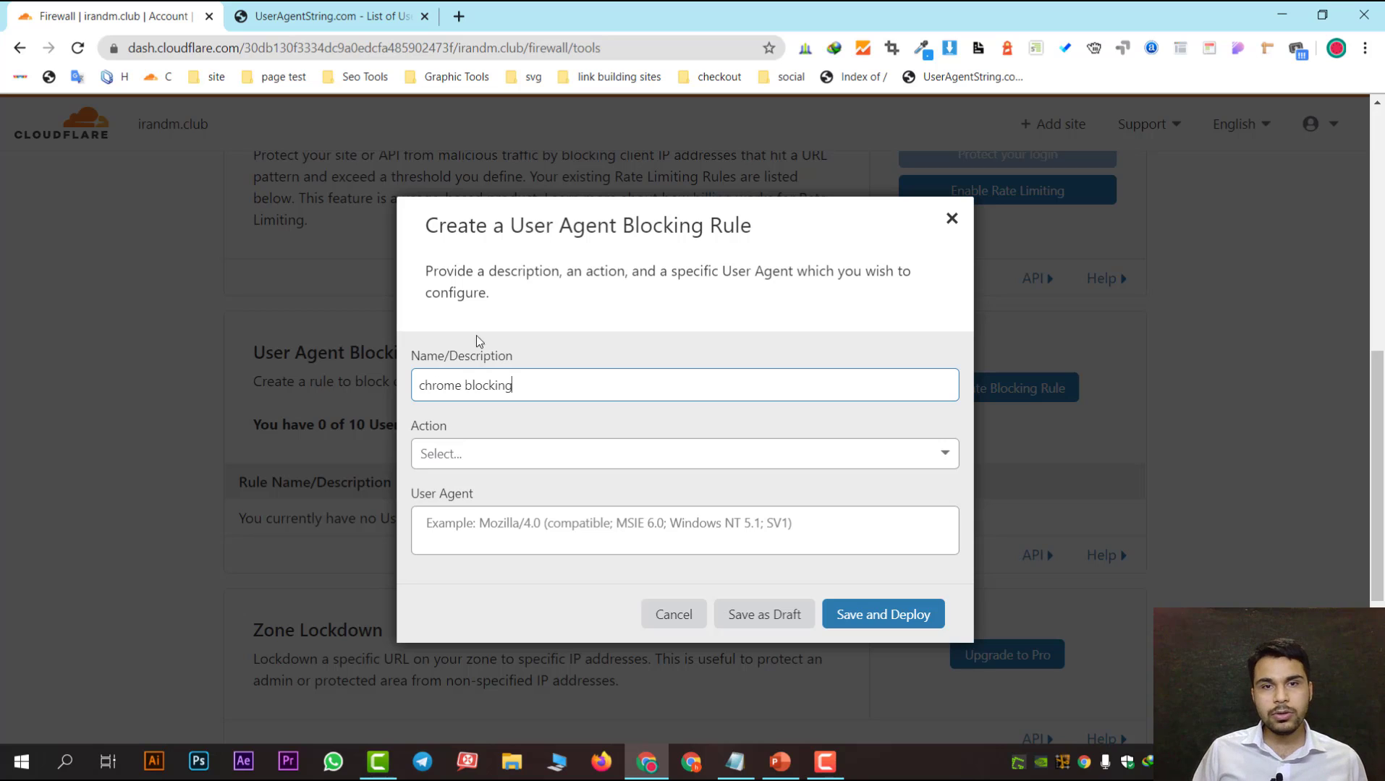
# Step: Replace the rule's English name with the Persian text "کروم بلاکینگ"
pyautogui.hotkey('ctrl', 'shift', 'Left')
pyautogui.hotkey('ctrl', 'shift', 'Left')
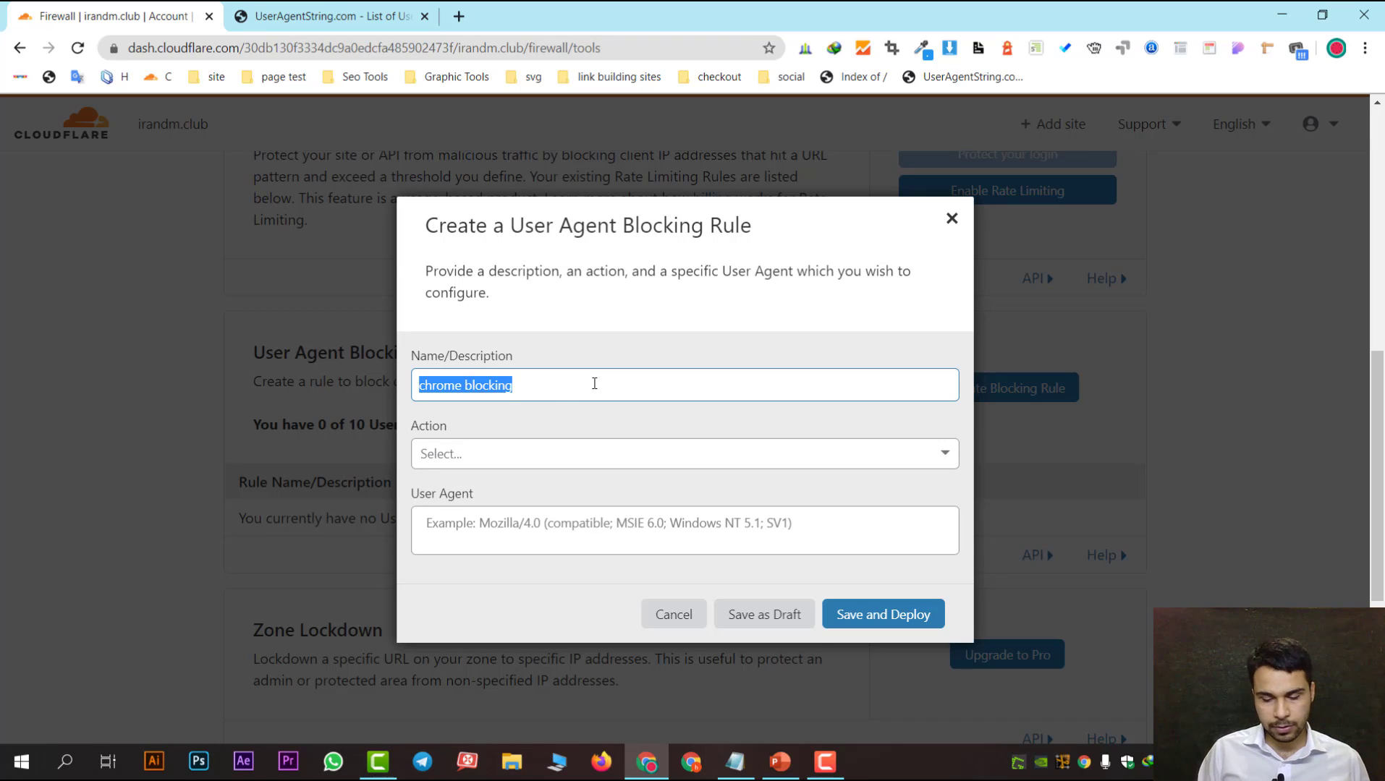
pyautogui.press('BackSpace')
pyautogui.write('کروم')
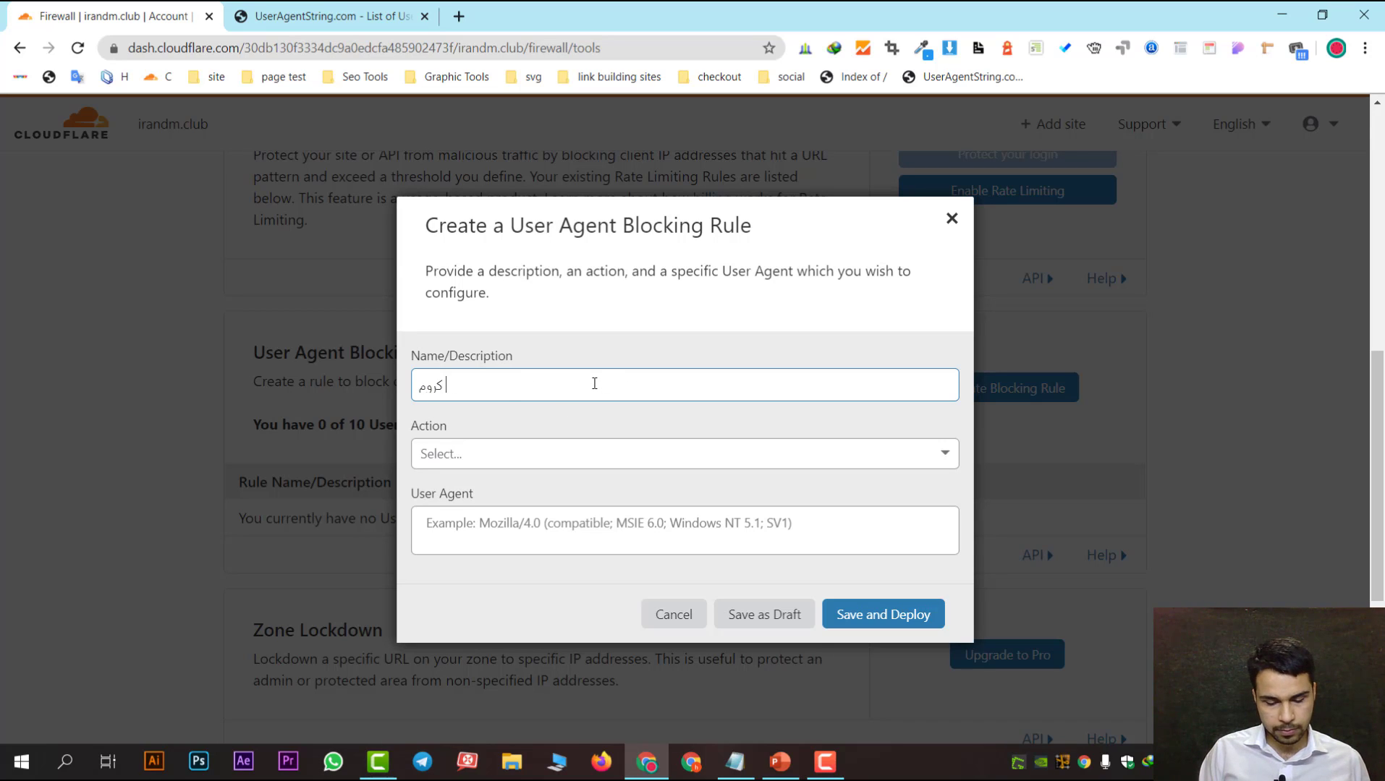
pyautogui.write(' بلاکینگ')
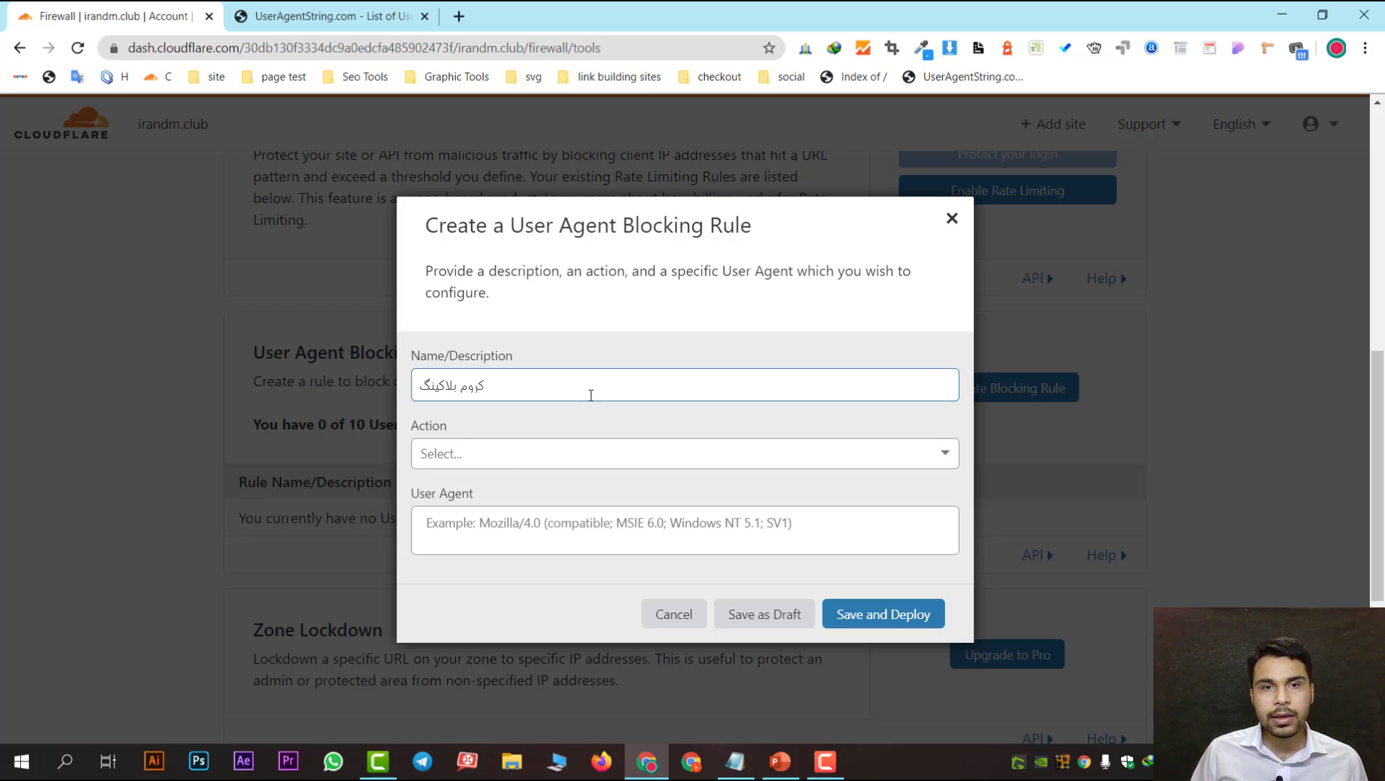
# Step: Set the rule's action to Block and change its name to "بلاک مرور گر گوگل کروم"
pyautogui.click(500, 452)
pyautogui.click(496, 490)
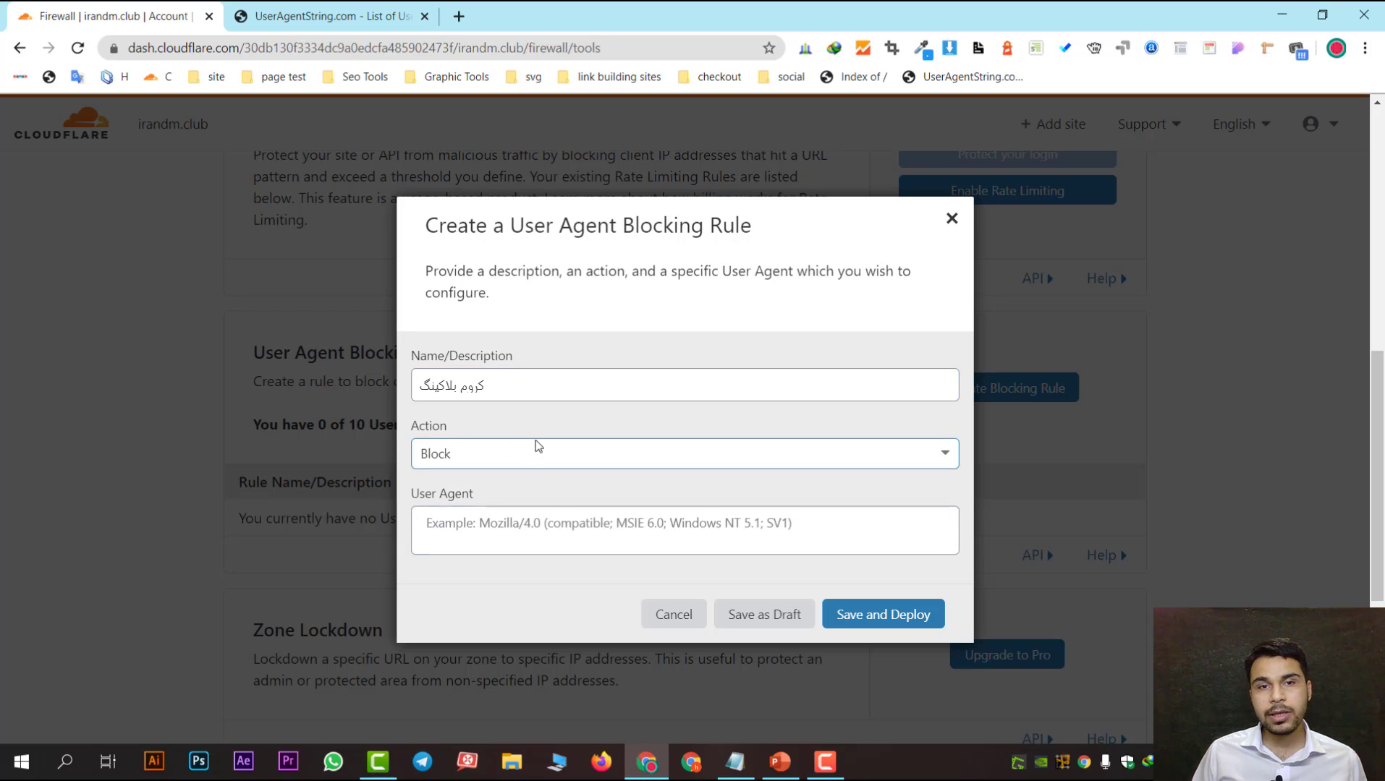
pyautogui.tripleClick(495, 391)
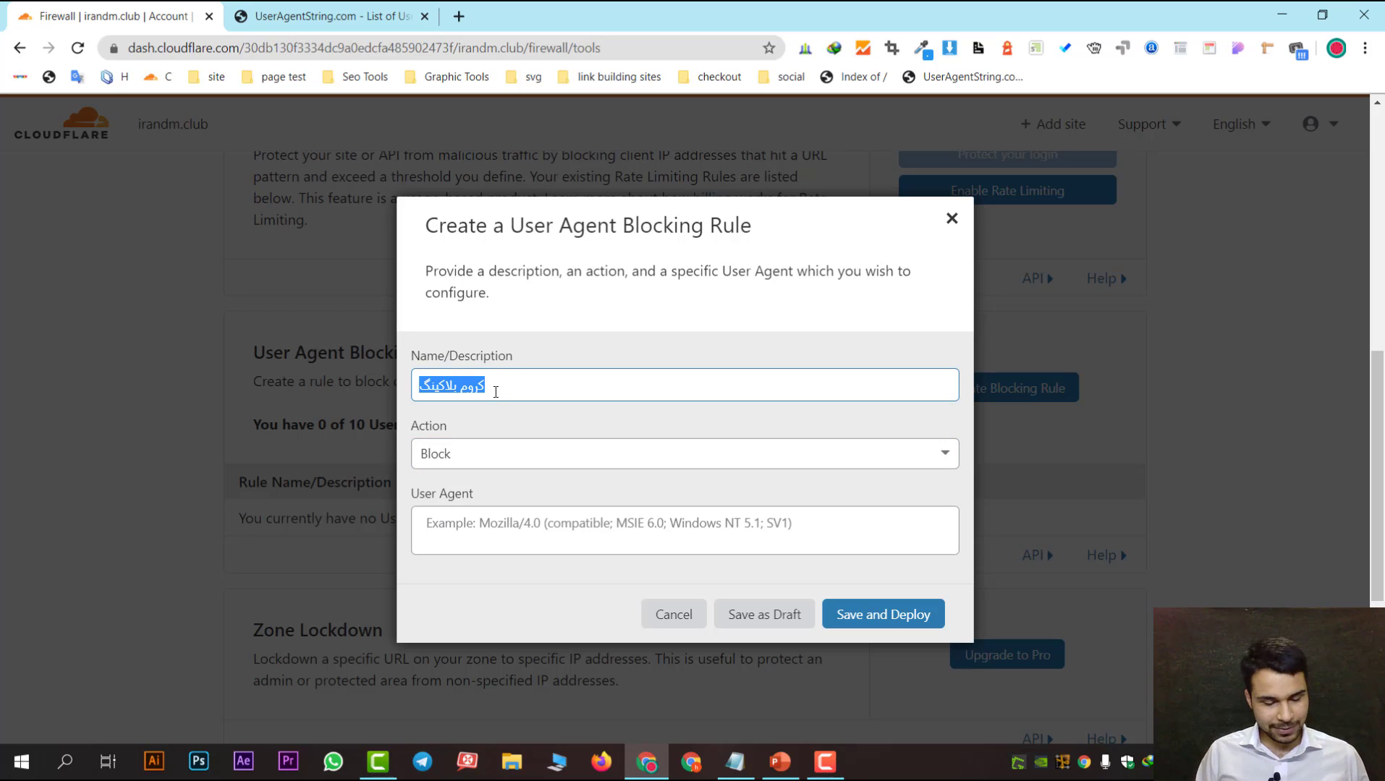
pyautogui.write('بلاک ')
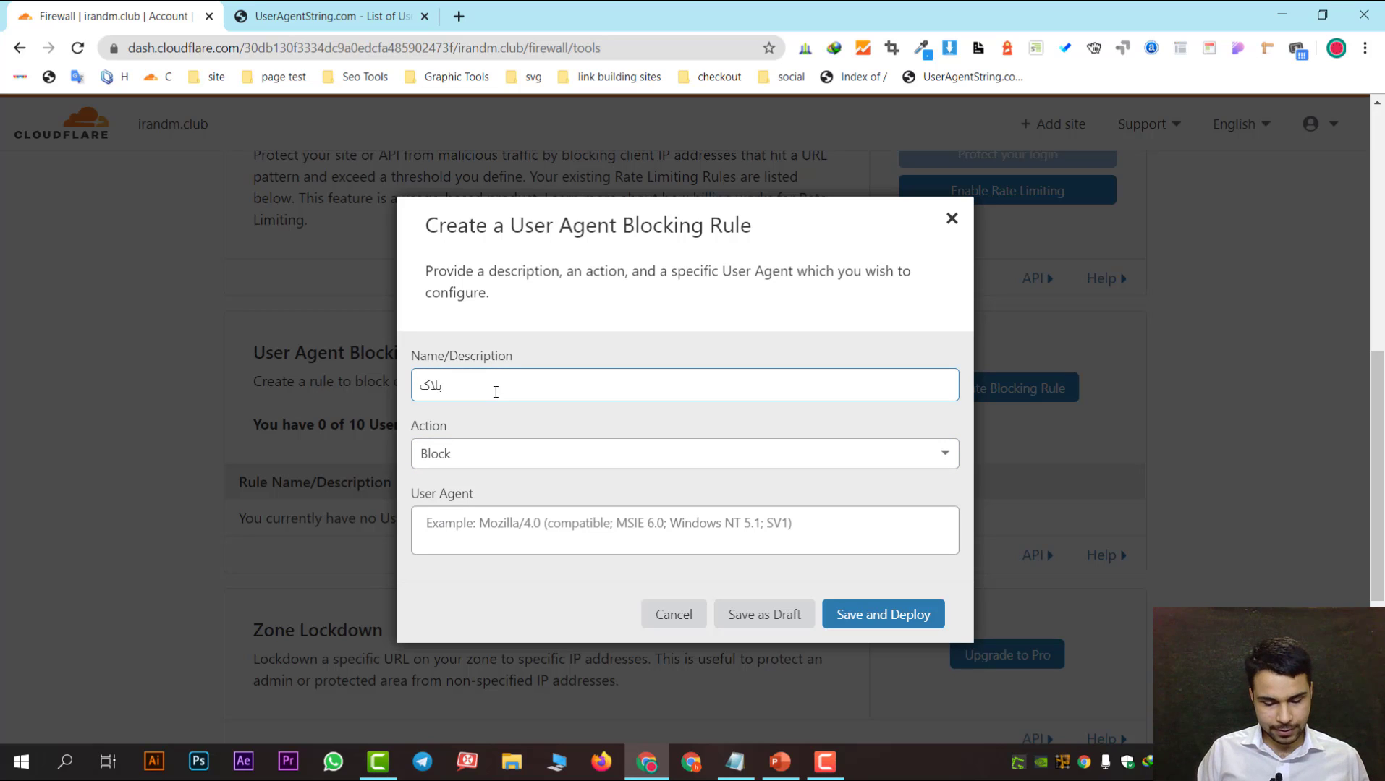
pyautogui.write('کروم')
pyautogui.press('BackSpace')
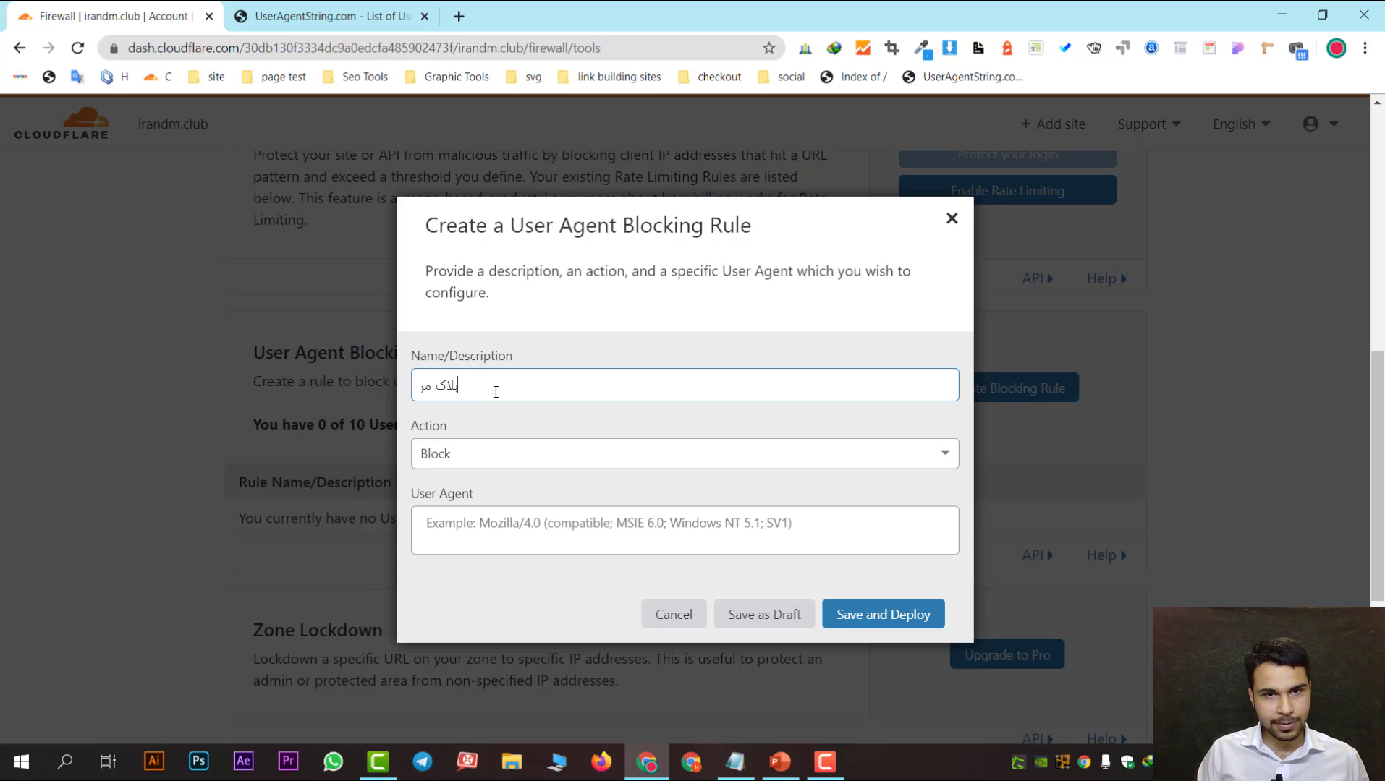
pyautogui.write('ور گ')
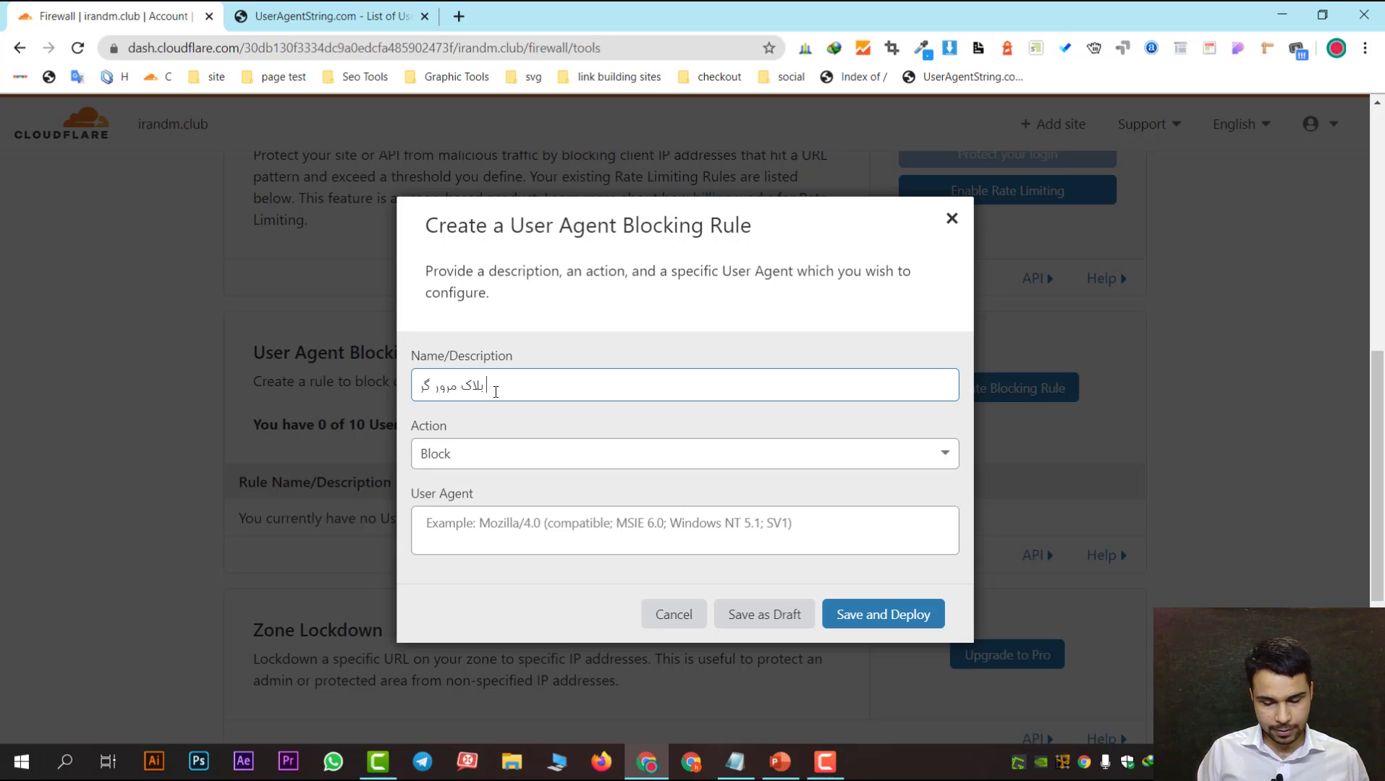
pyautogui.write('ر گوگل کرو')
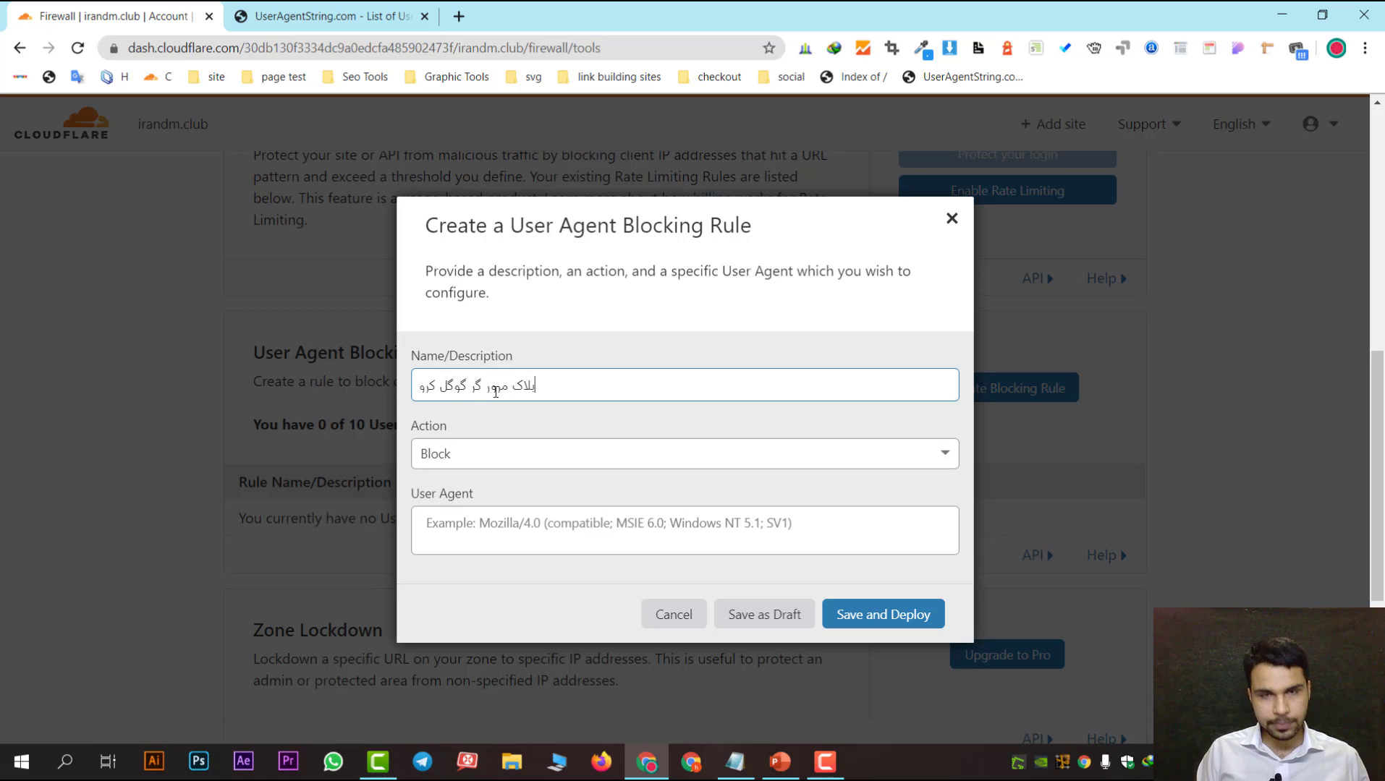
pyautogui.write('م')
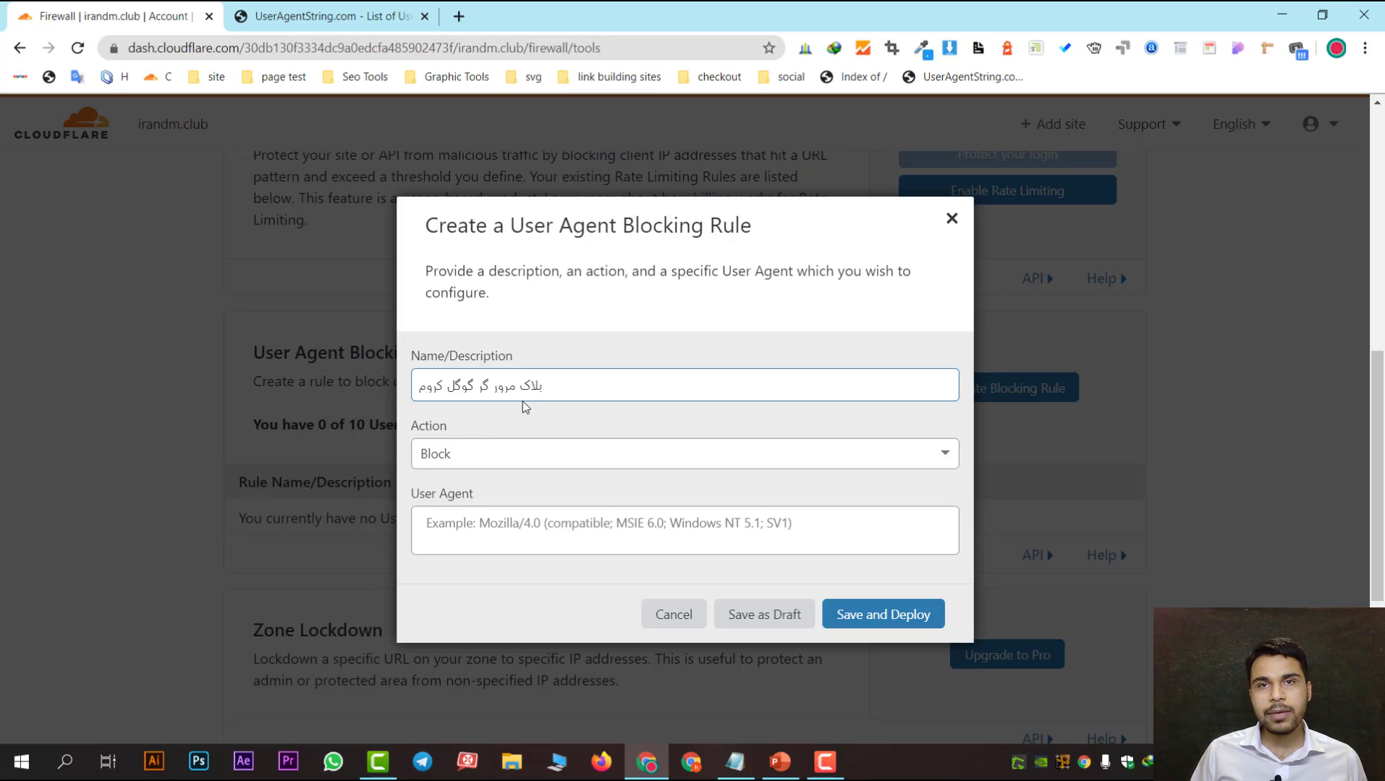
# Step: Look through the Chrome user agent strings on UserAgentString.com and open the details of the Chrome 70.0.3538.77 string
pyautogui.click(457, 553)
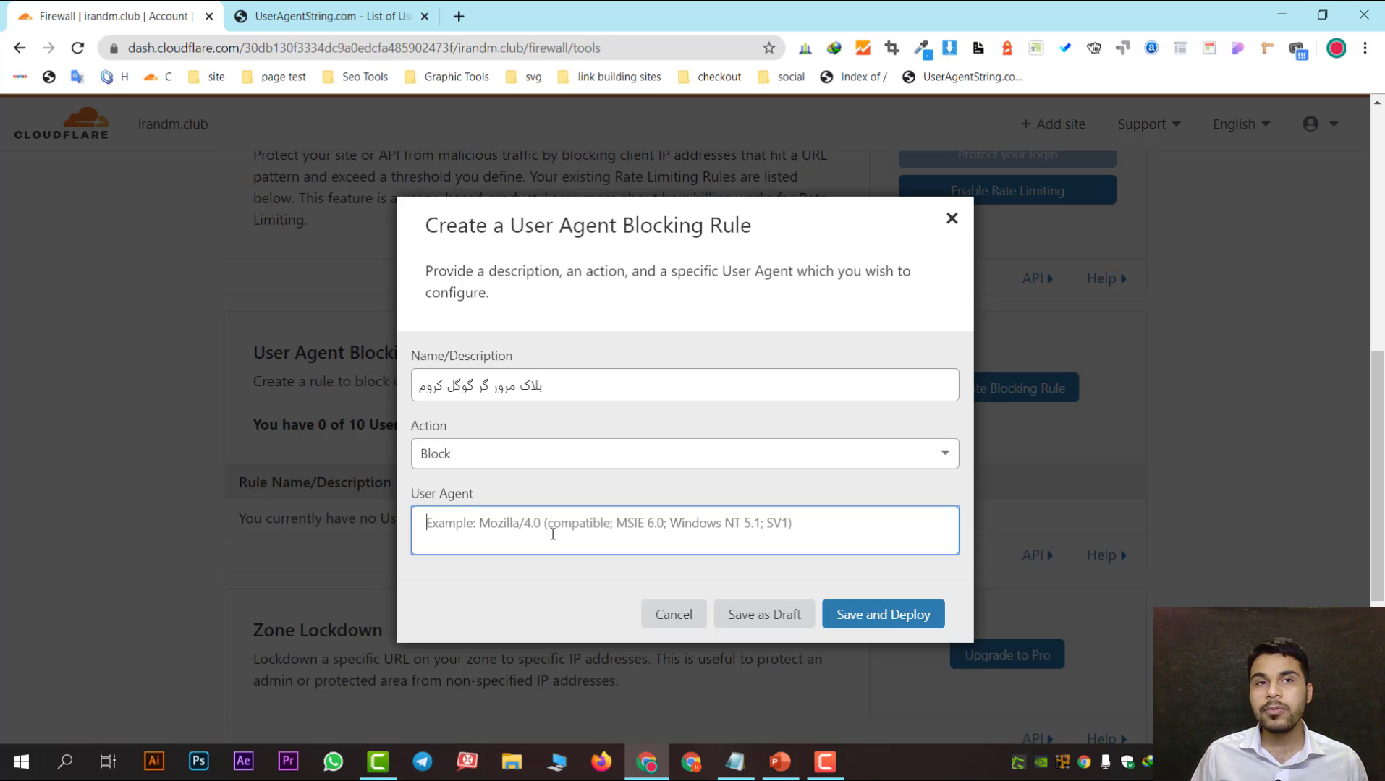
pyautogui.hotkey('ctrl', 'Tab')
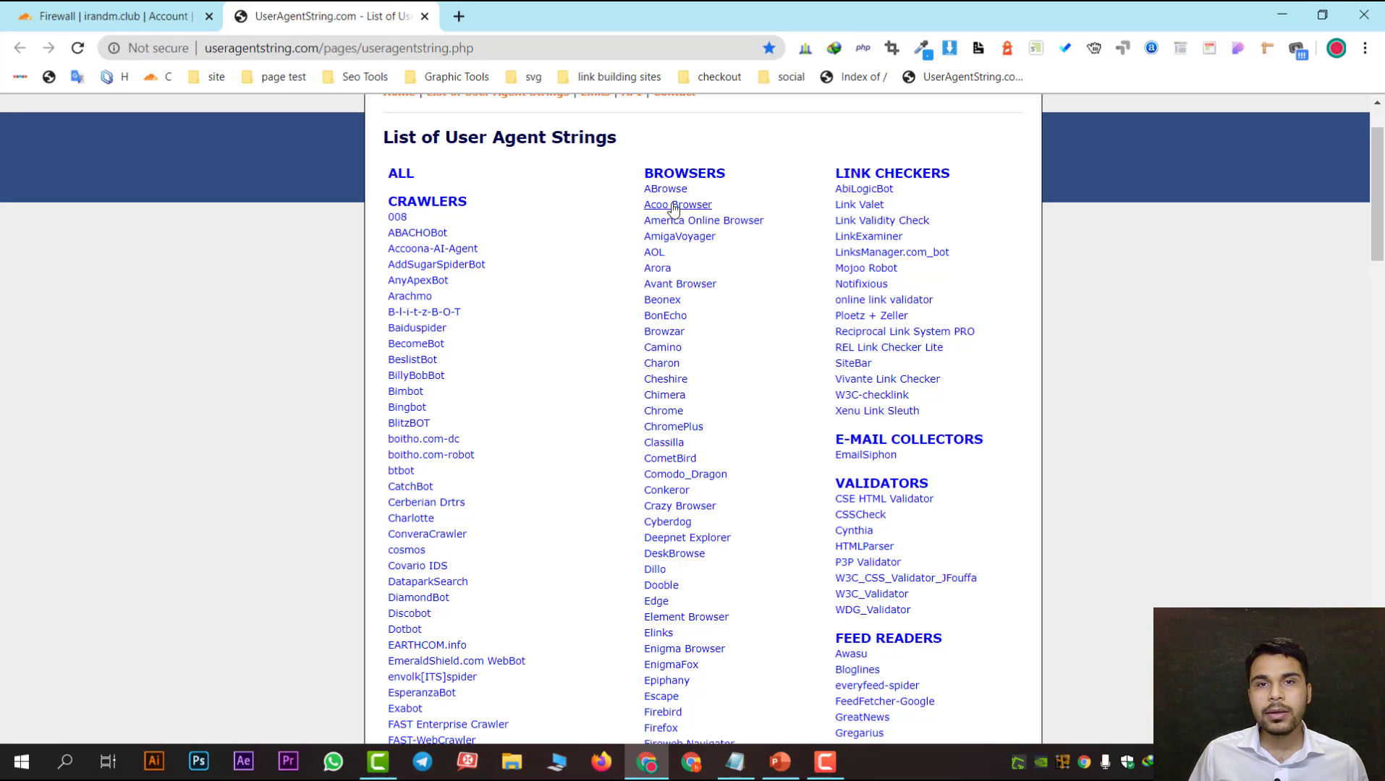
pyautogui.click(661, 411)
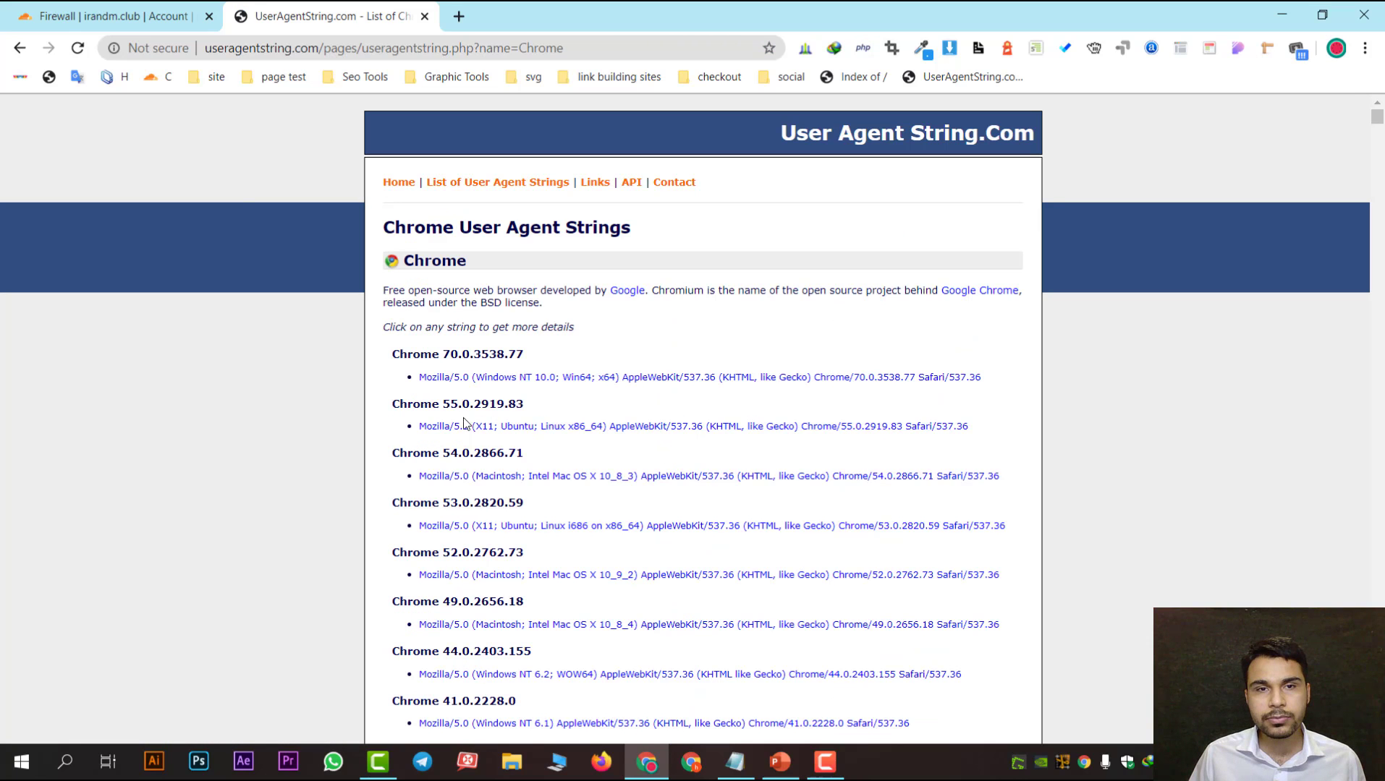
pyautogui.scroll(-20, 461, 413)
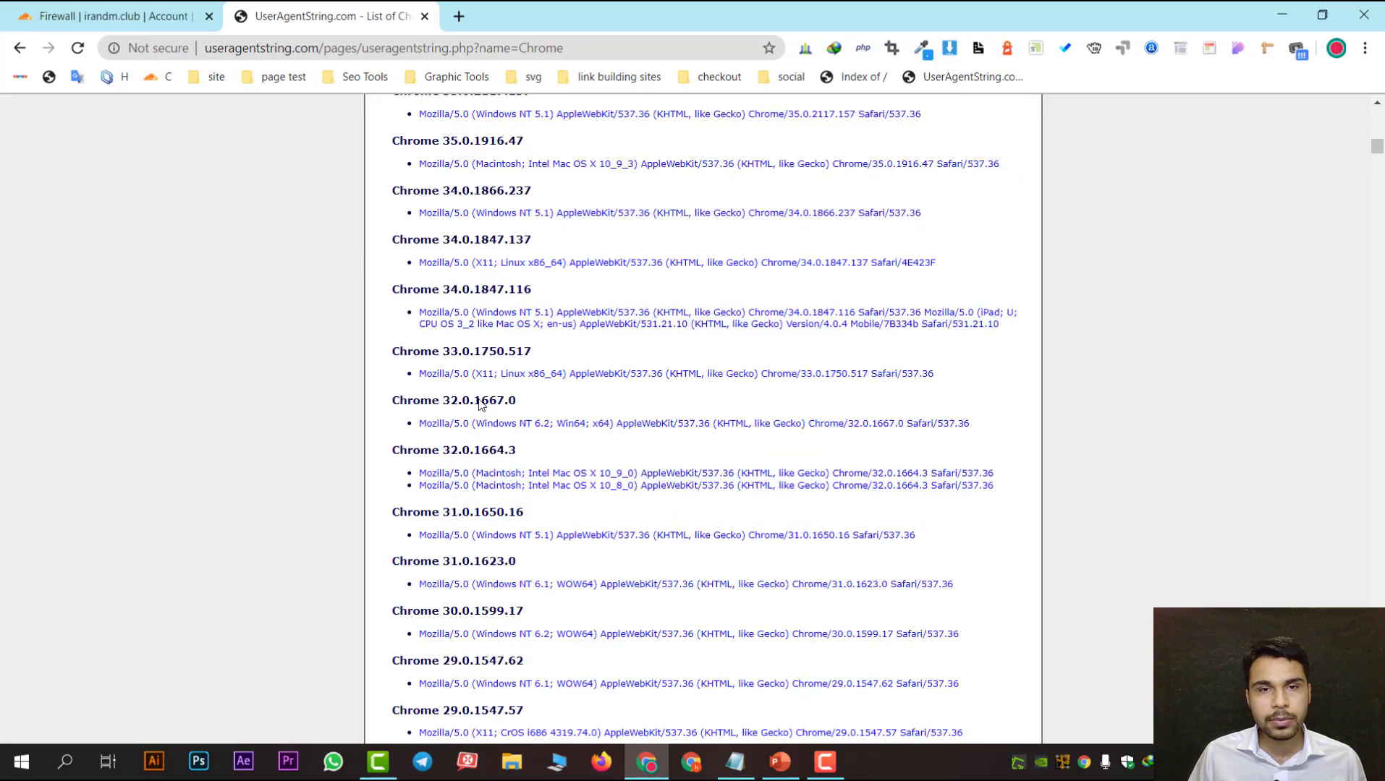
pyautogui.scroll(-16, 483, 400)
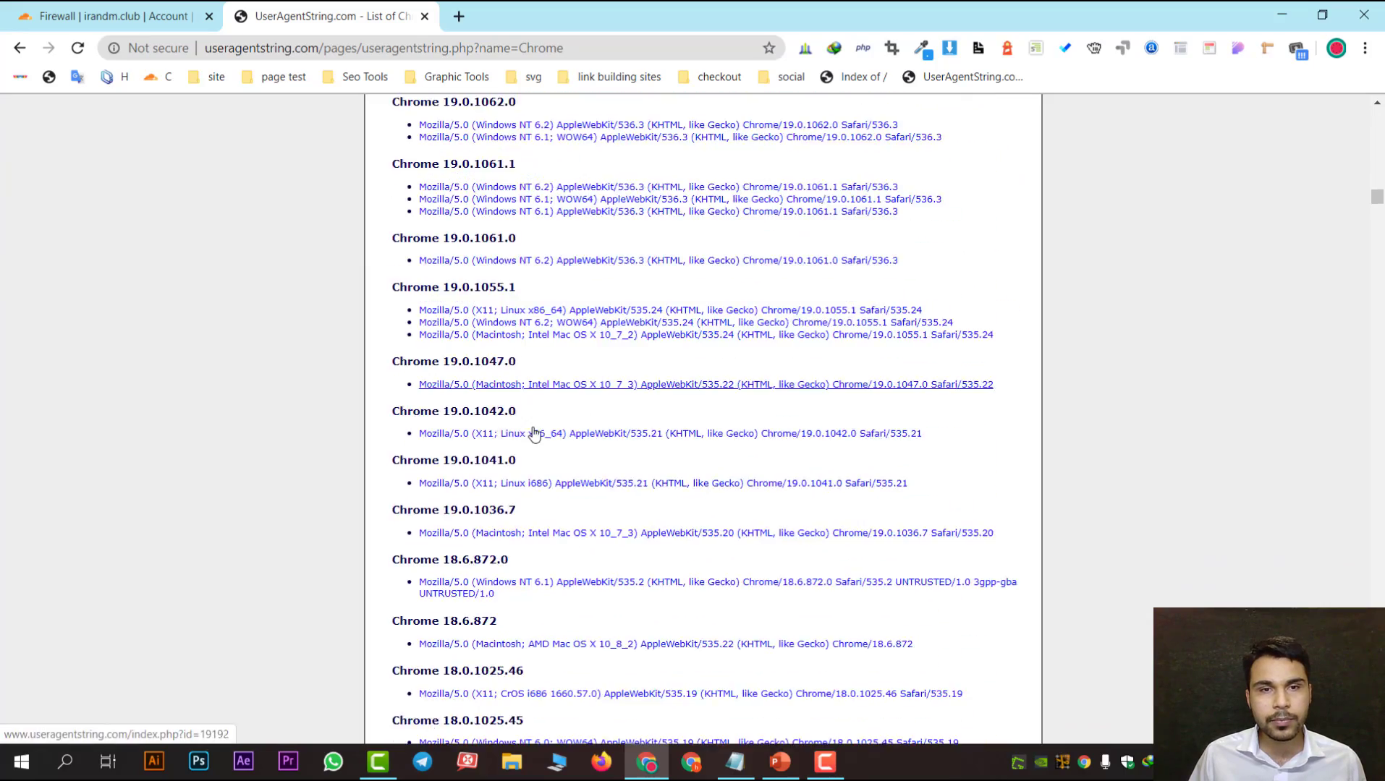
pyautogui.scroll(9, 488, 400)
pyautogui.scroll(15, 490, 398)
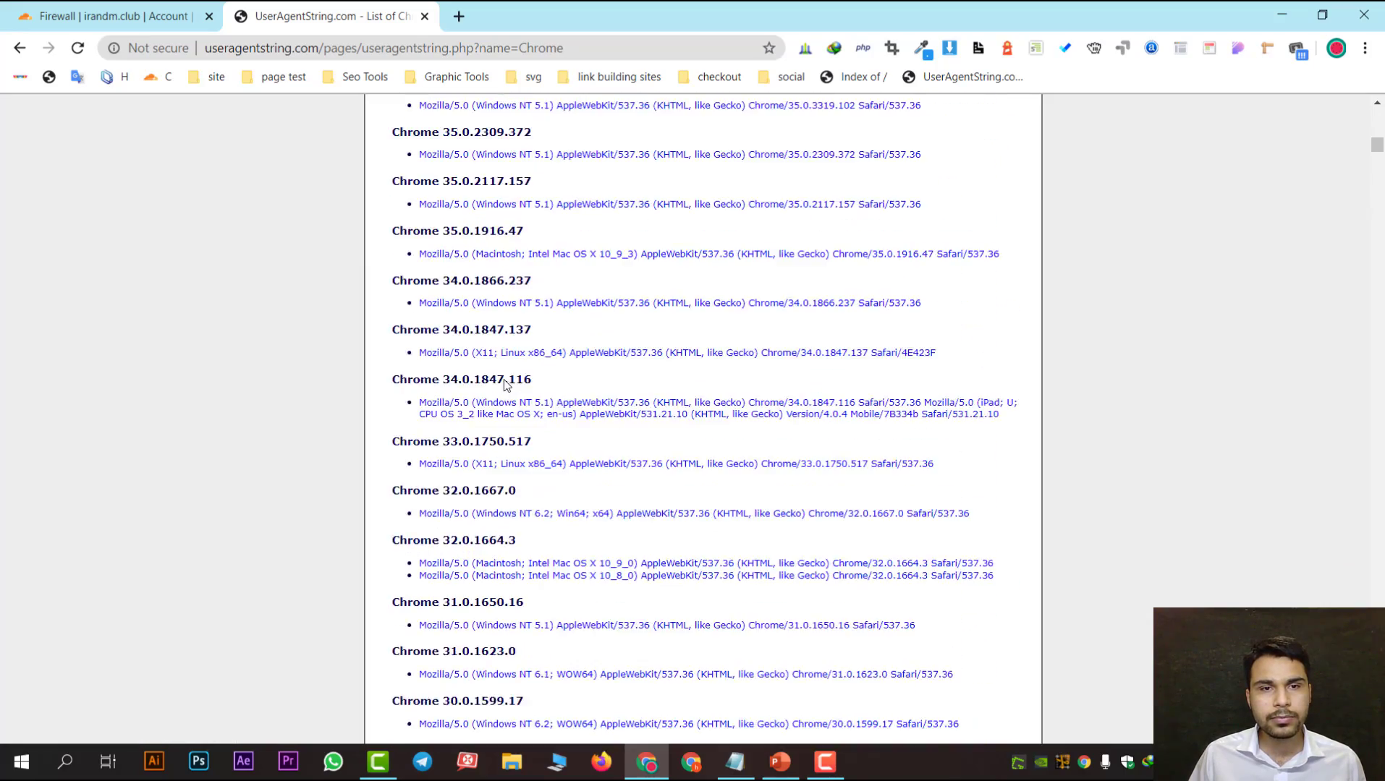
pyautogui.scroll(14, 510, 394)
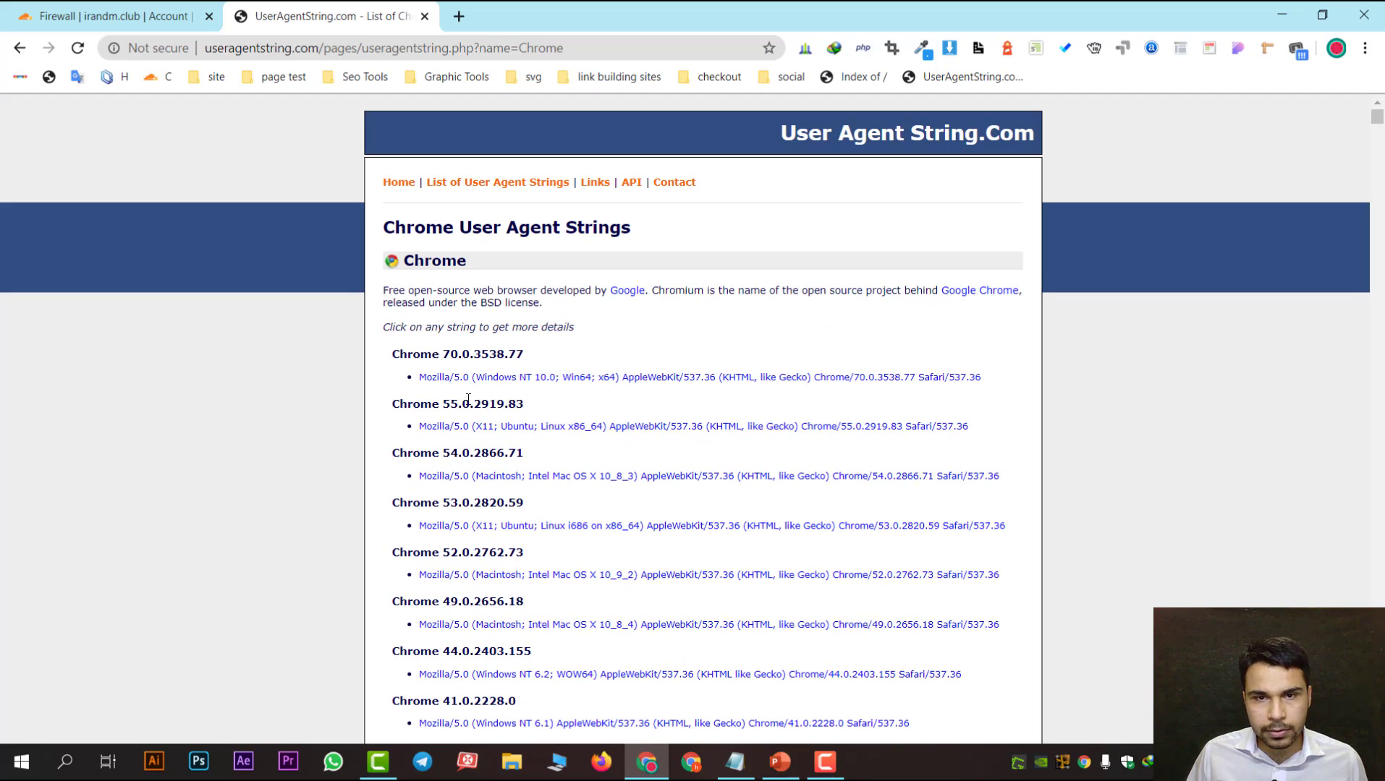
pyautogui.click(427, 379)
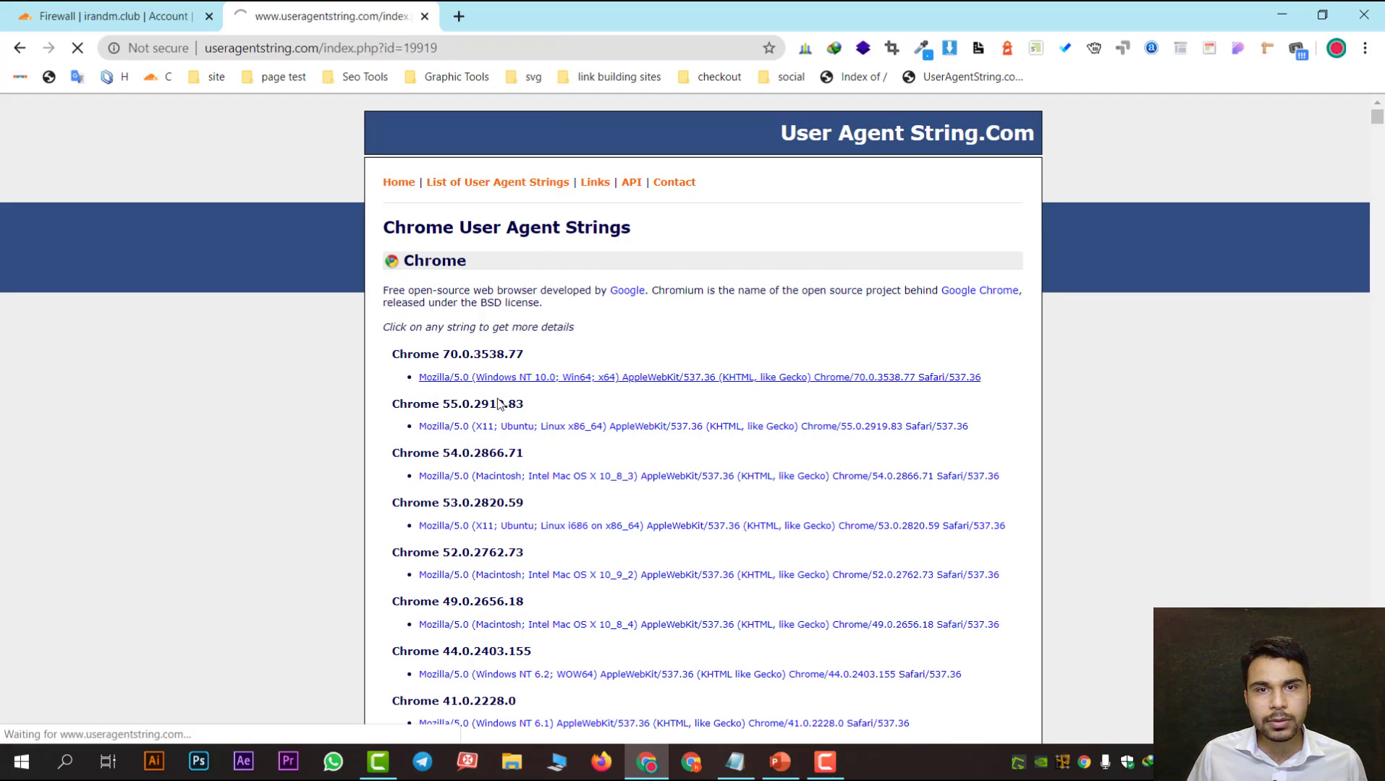
pyautogui.scroll(-2, 640, 438)
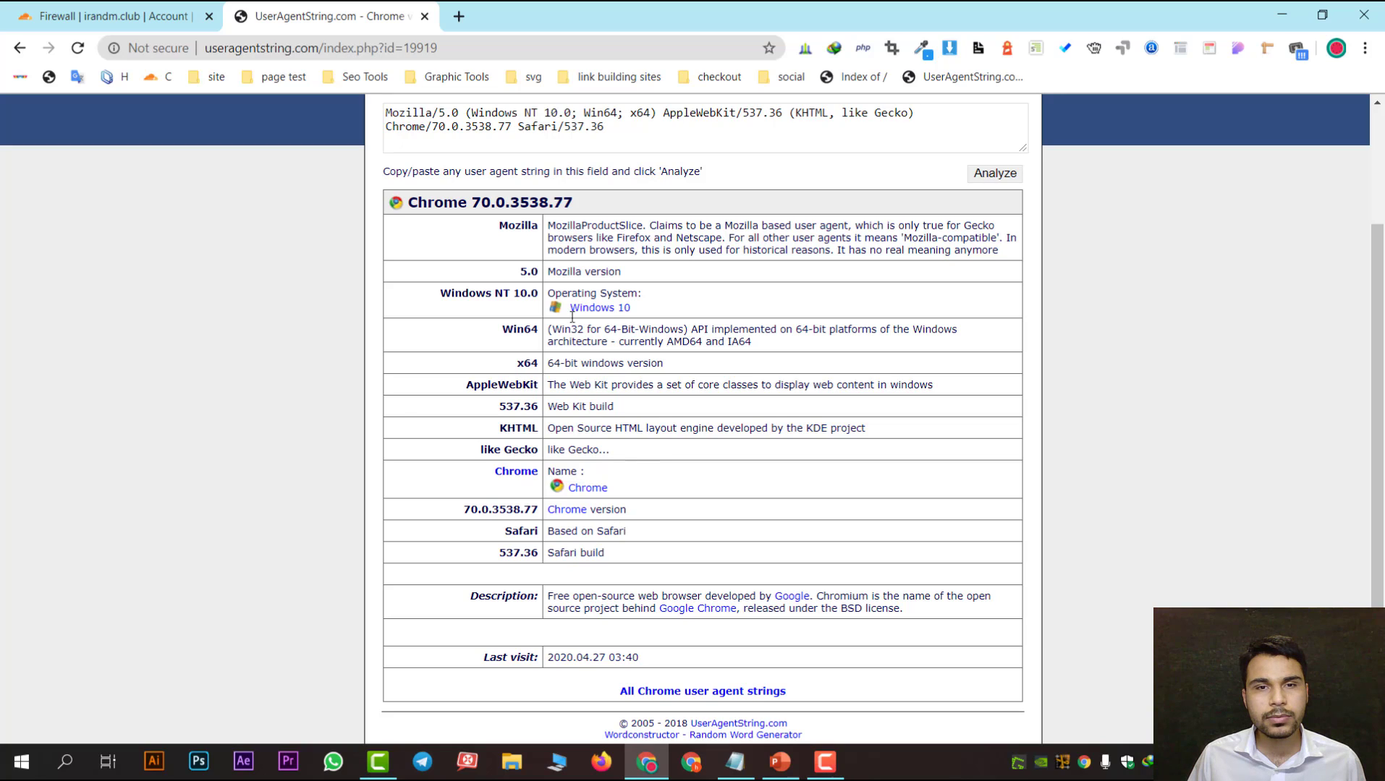
# Step: Return to UserAgentString.com's full List of User Agent Strings and look through its browsers
pyautogui.click(20, 47)
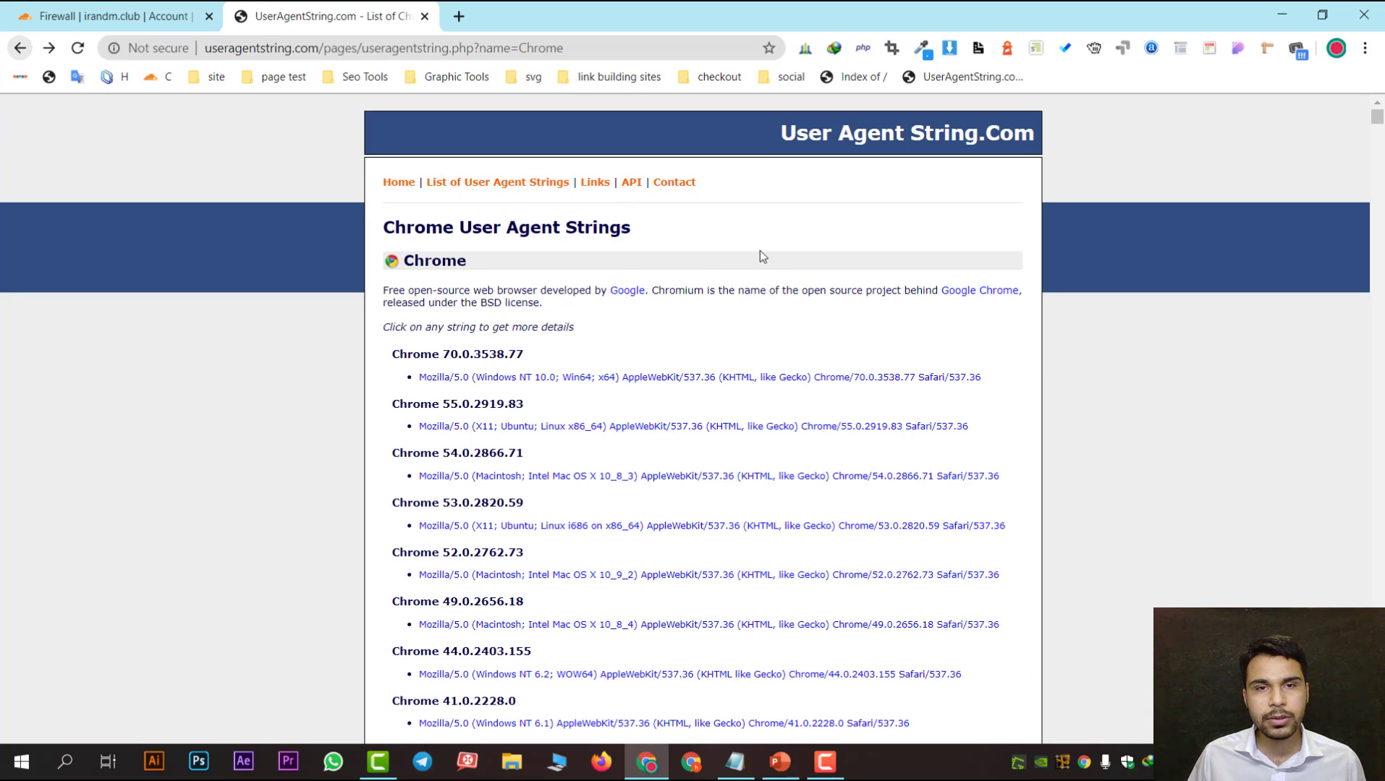
pyautogui.click(20, 47)
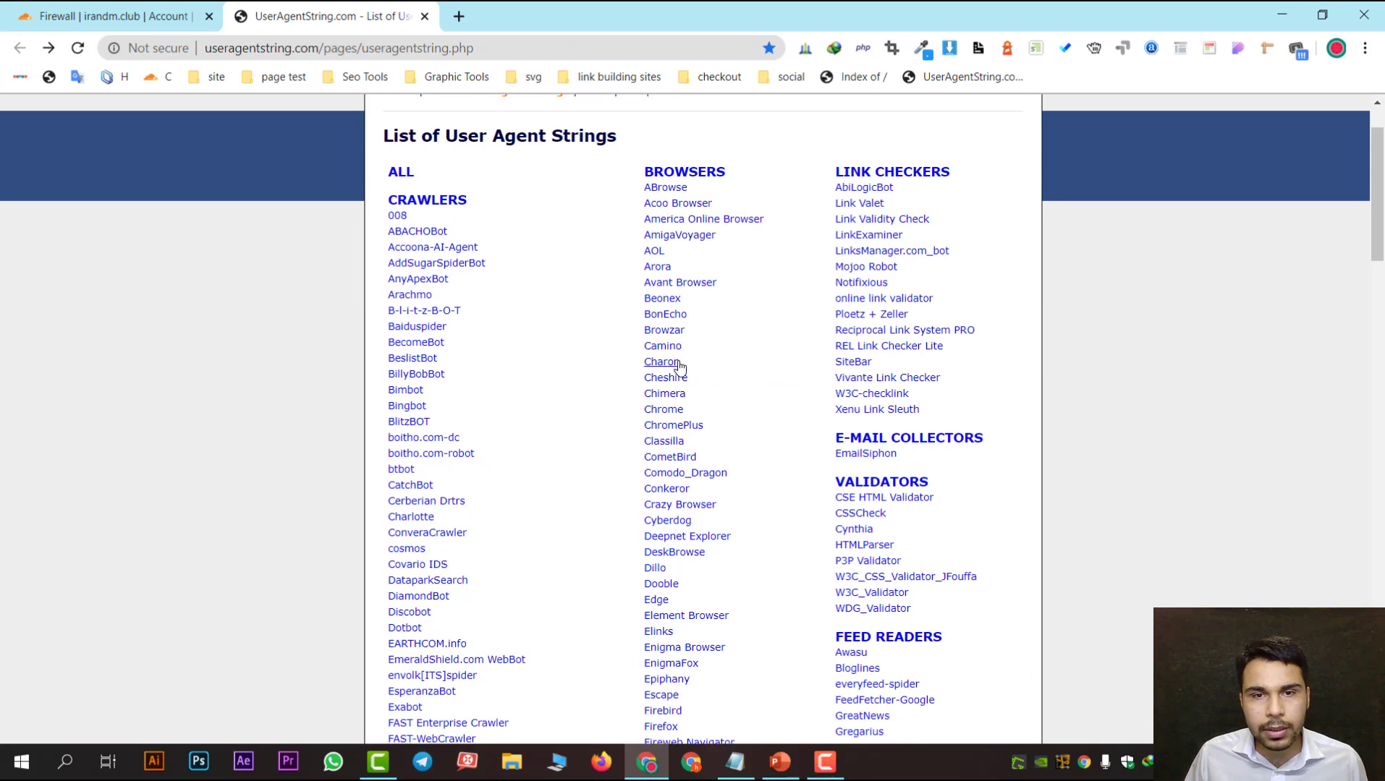
pyautogui.scroll(-3, 679, 367)
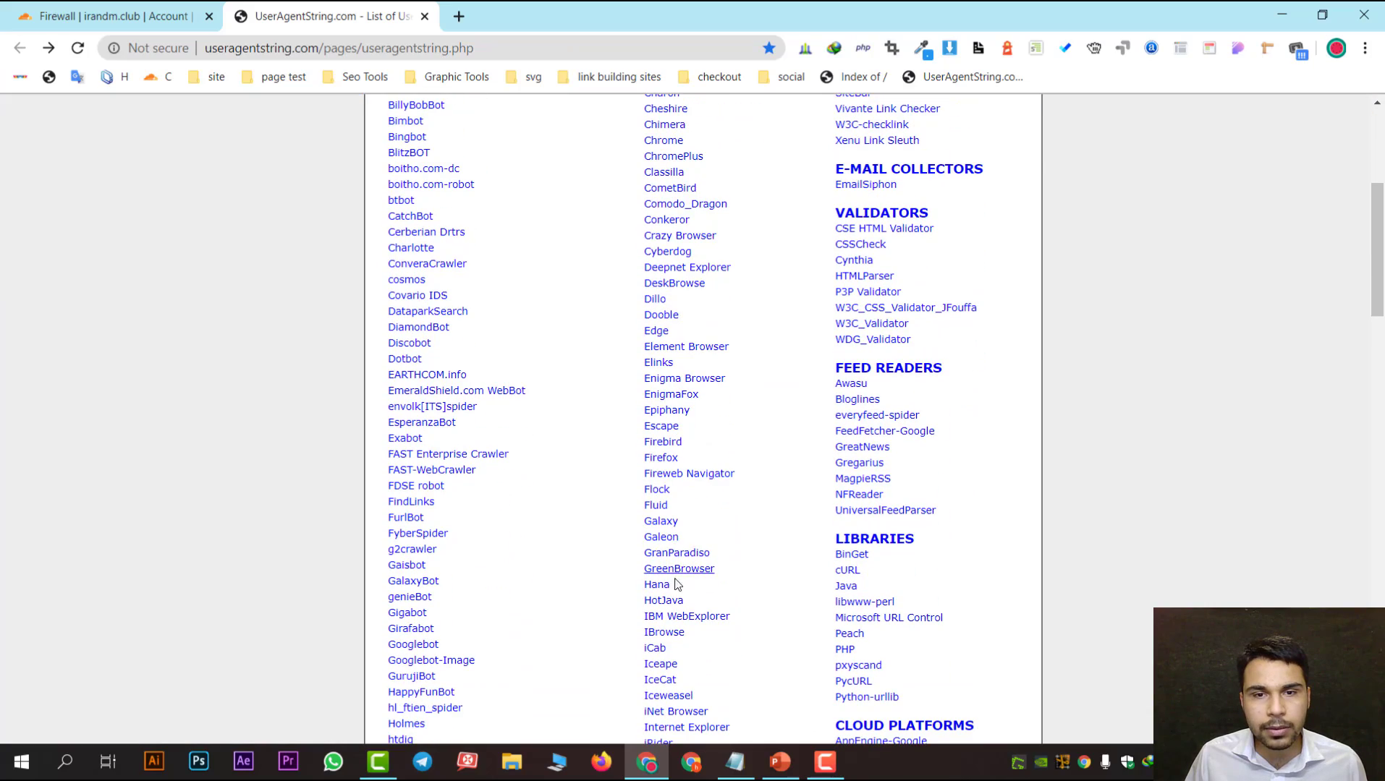
pyautogui.scroll(-3, 677, 615)
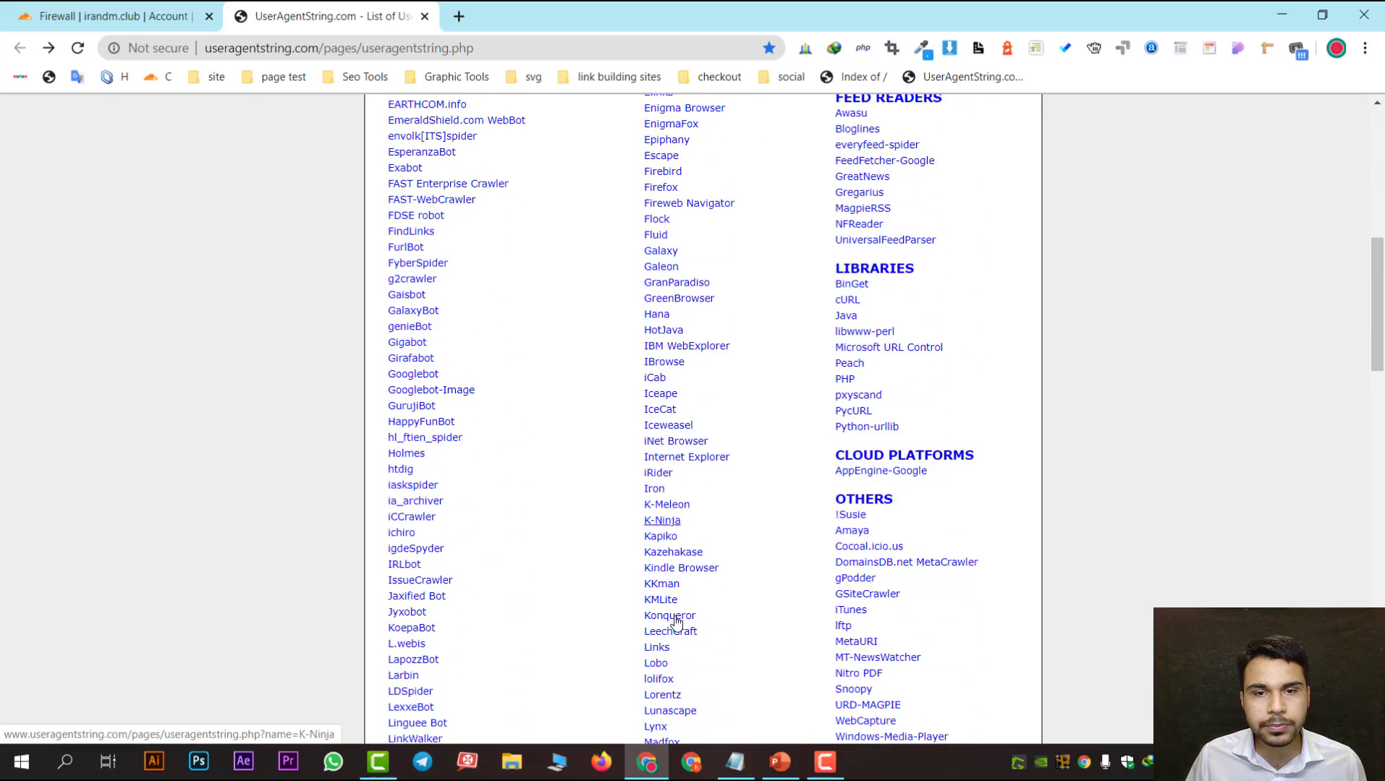
pyautogui.scroll(-2, 676, 621)
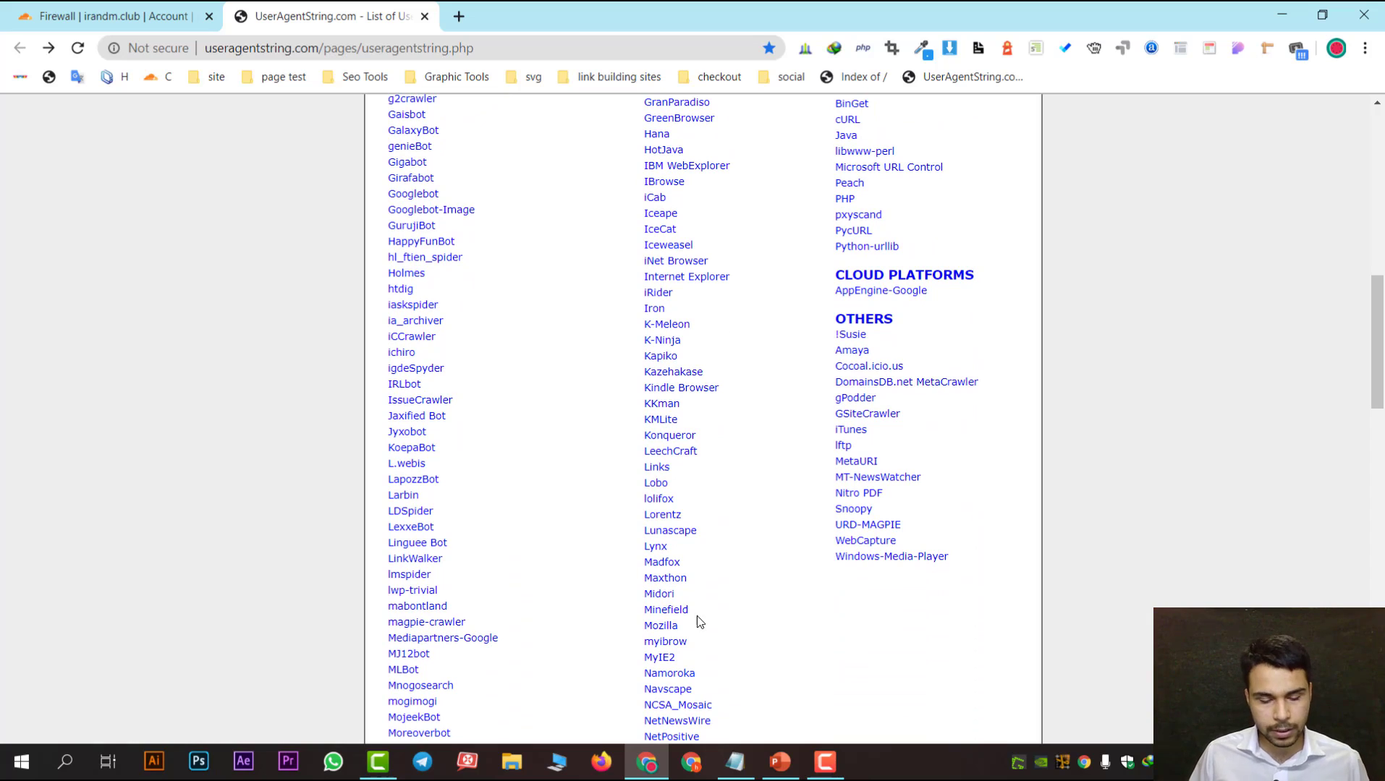
# Step: Search the user agent list for "mozi" and open the Mozilla user agent strings
pyautogui.hotkey('ctrl', 'f')
pyautogui.write('ز')
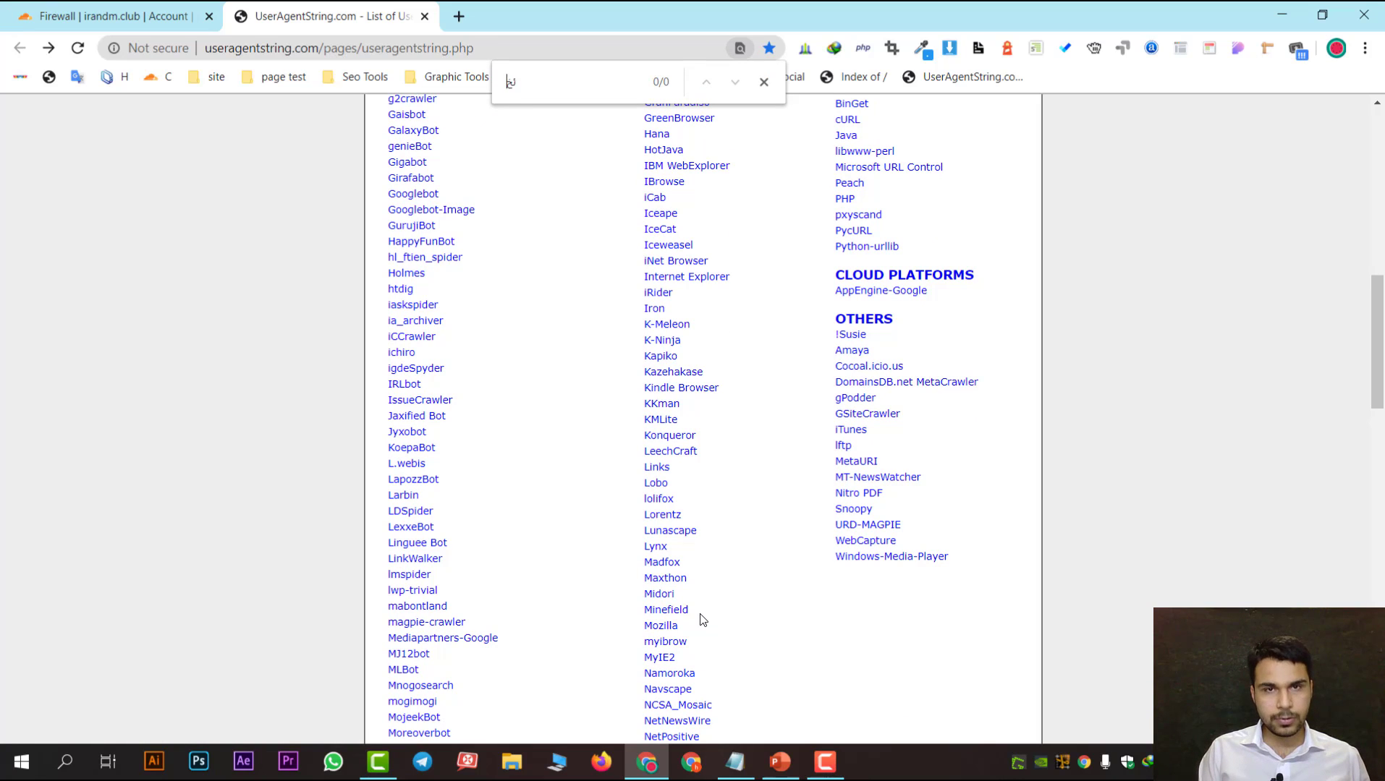
pyautogui.press('BackSpace')
pyautogui.press('BackSpace')
pyautogui.press('BackSpace')
pyautogui.press('BackSpace')
pyautogui.write('mozi')
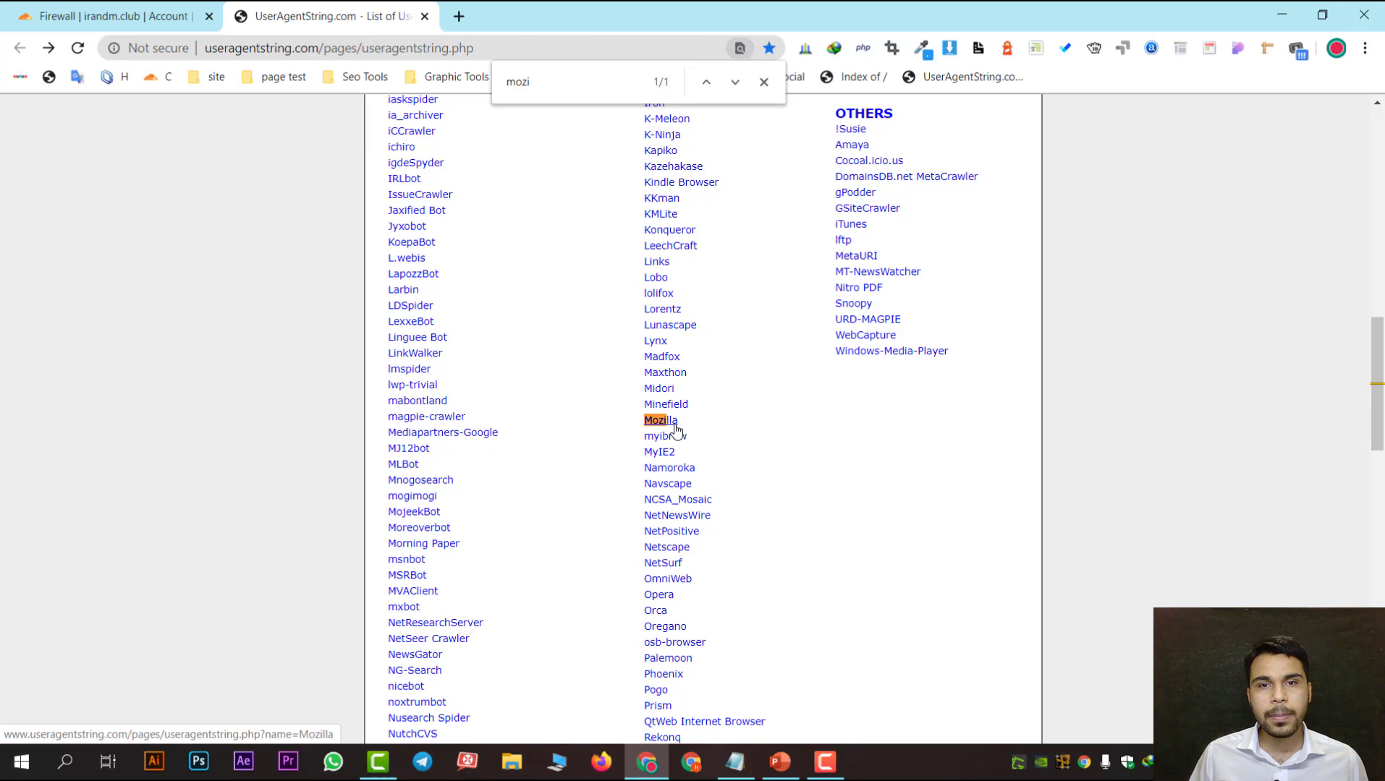
pyautogui.click(659, 421)
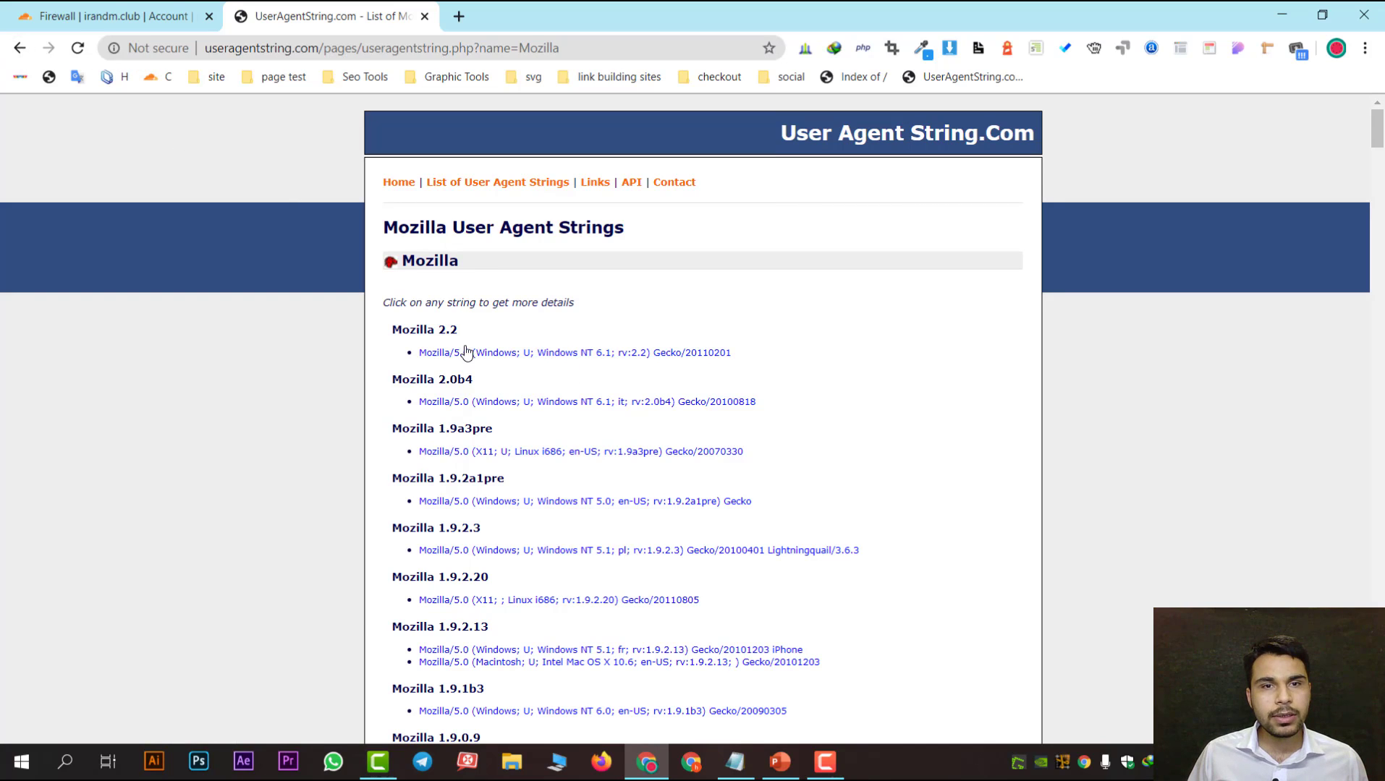
# Step: Check the blocking rule's empty User Agent entry in Cloudflare and examine the Mozilla strings across all listed versions
pyautogui.click(116, 16)
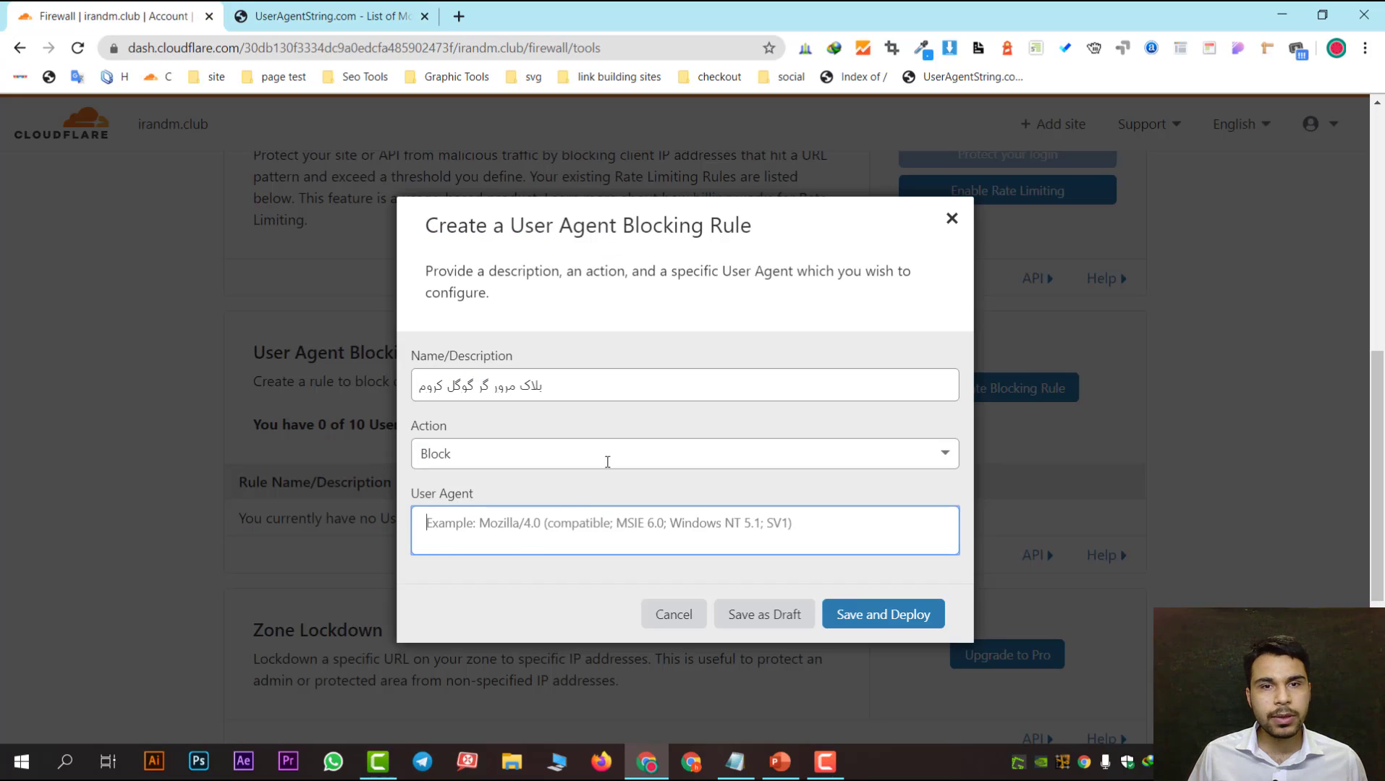
pyautogui.click(329, 16)
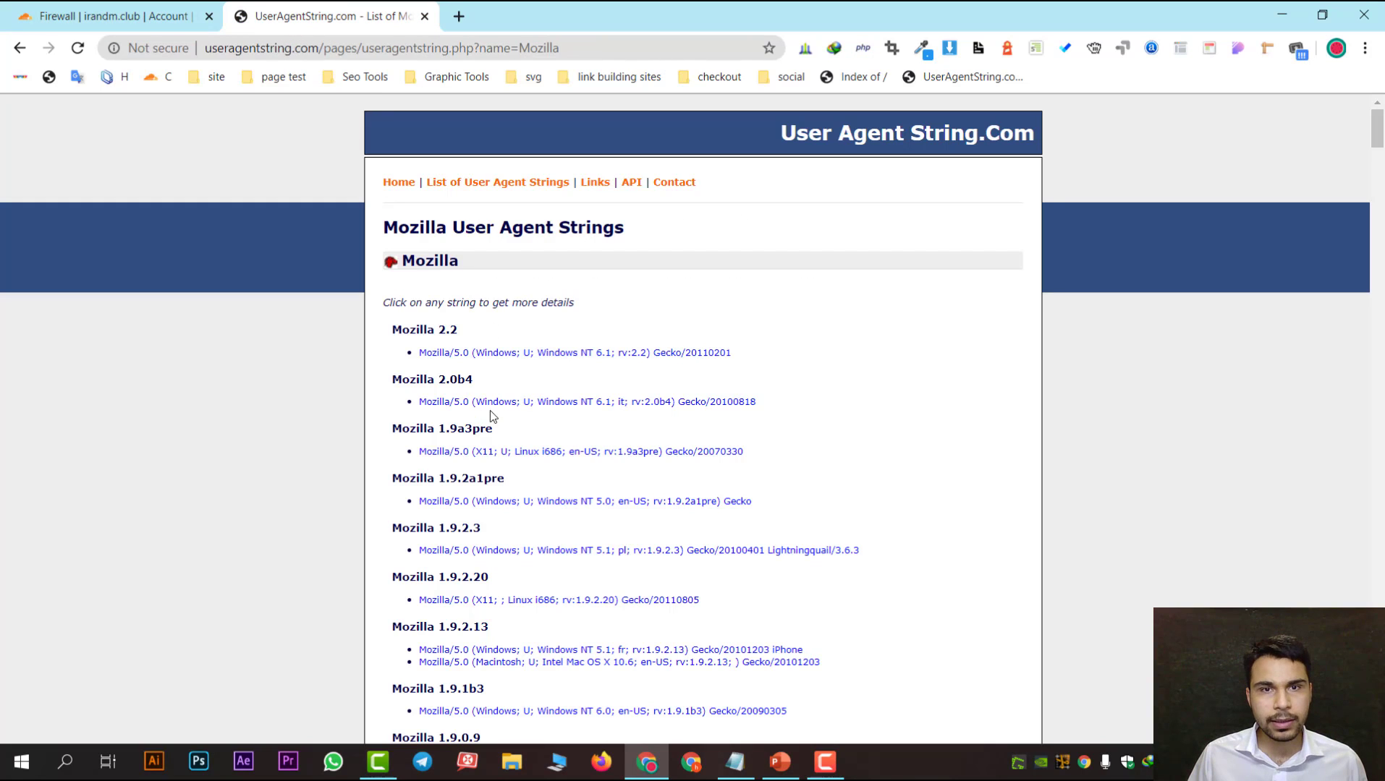
pyautogui.scroll(-5, 568, 358)
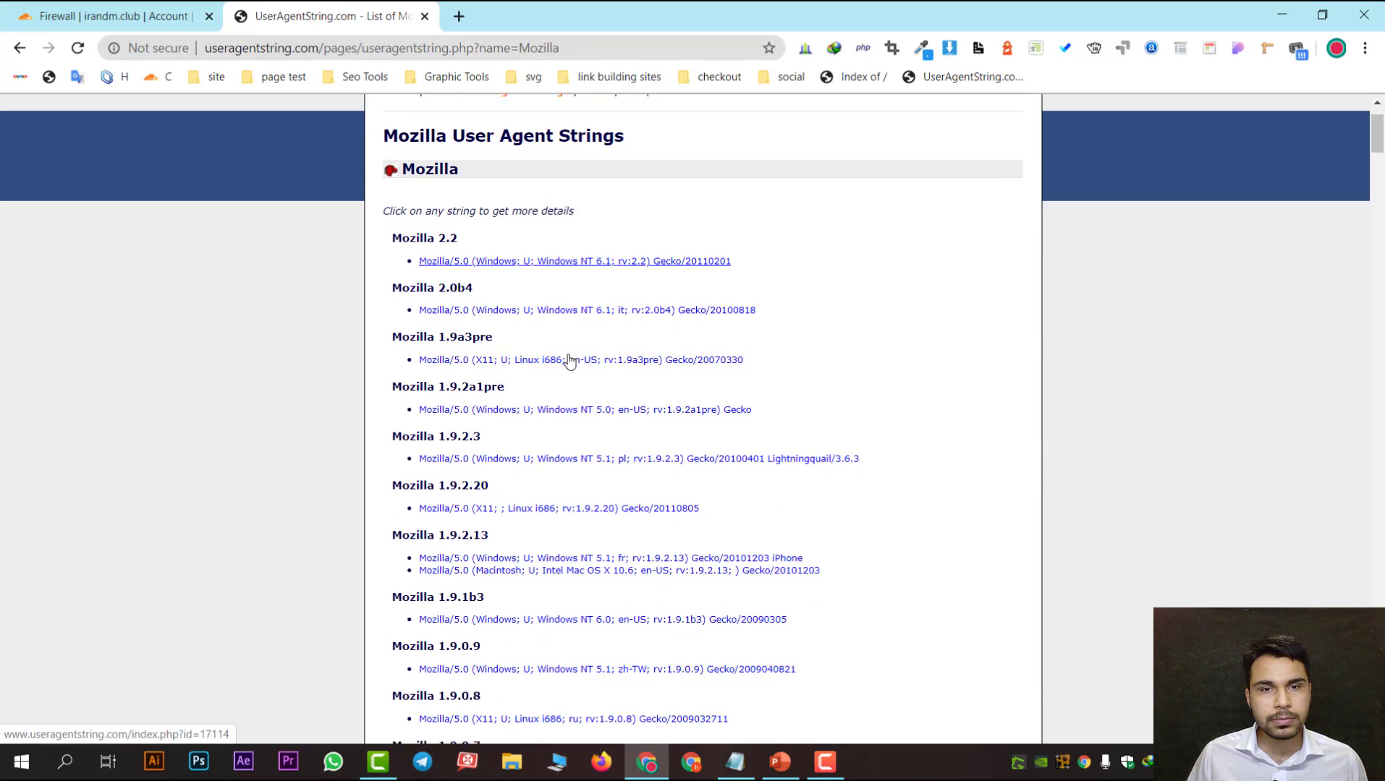
pyautogui.scroll(-8, 569, 362)
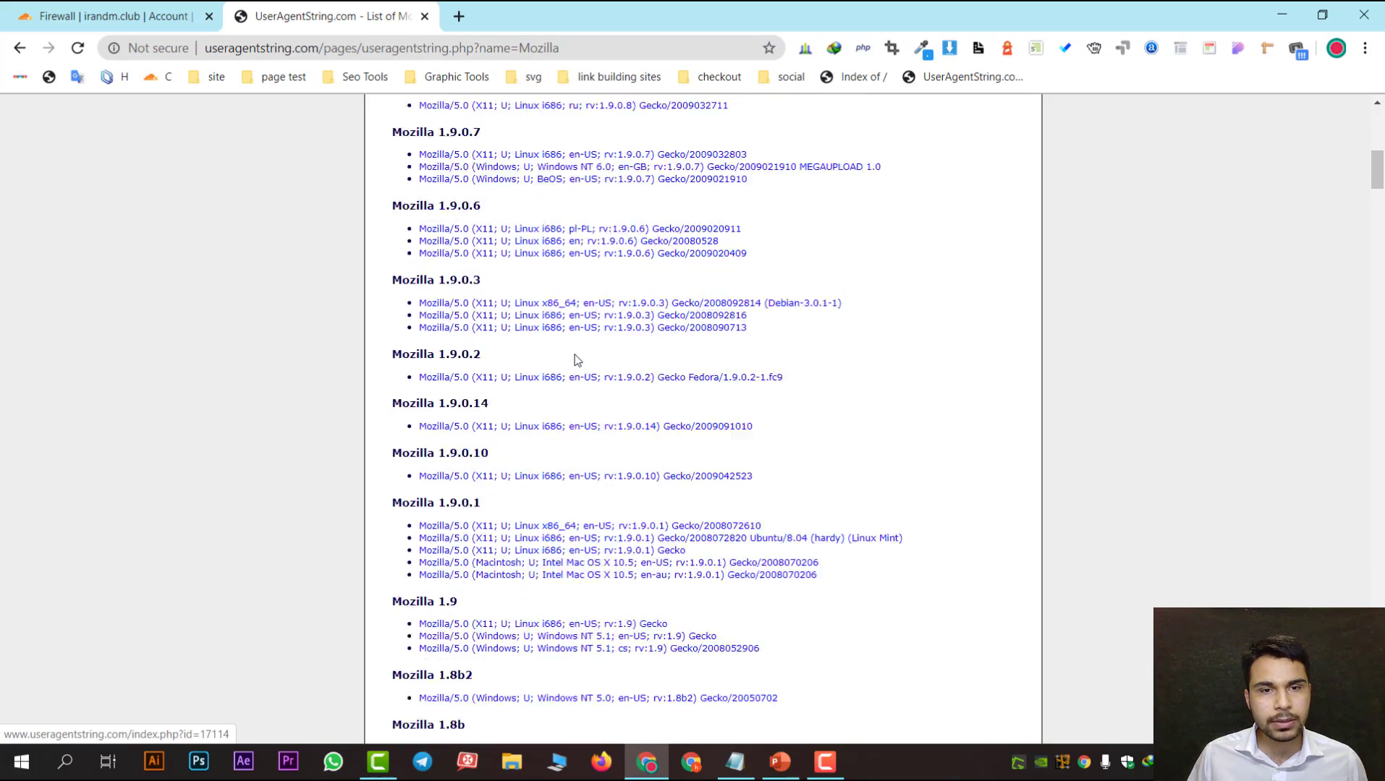
pyautogui.scroll(-4, 577, 360)
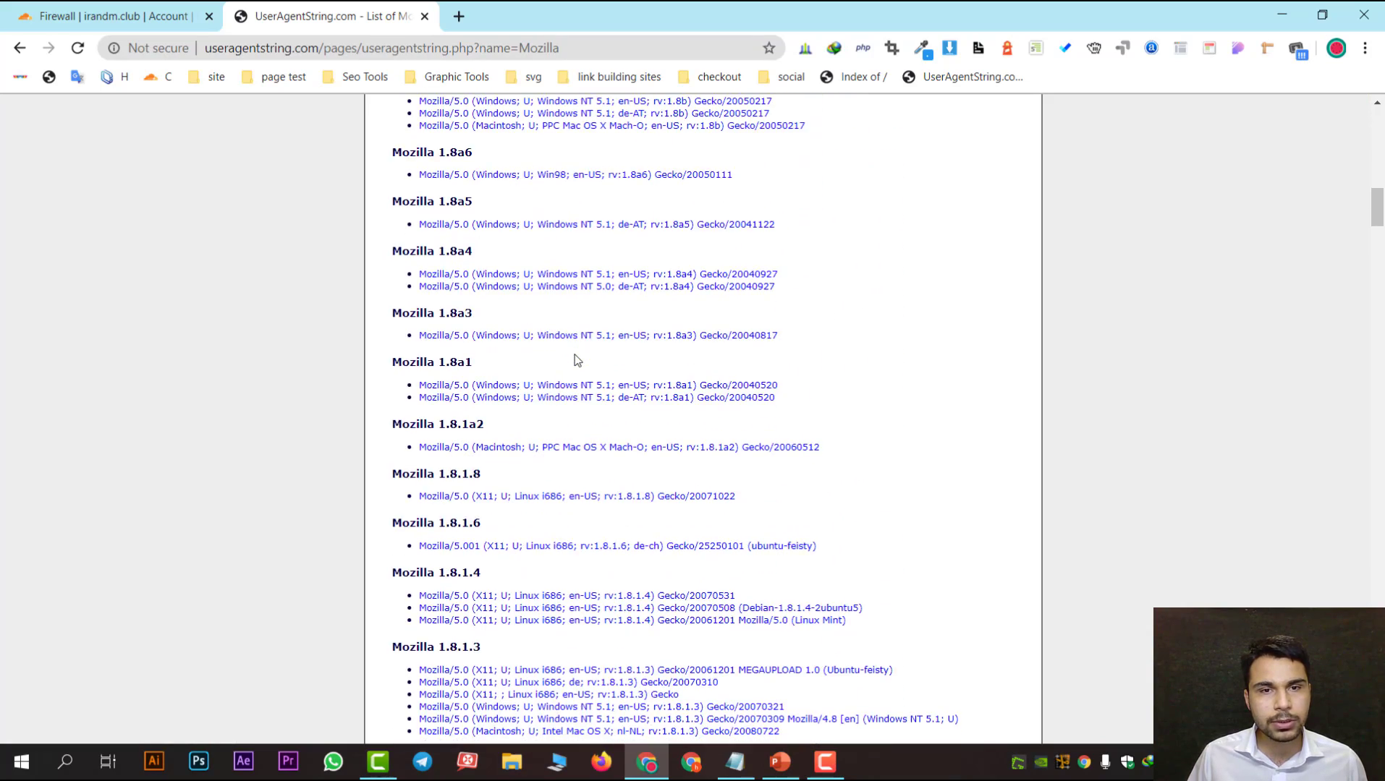
pyautogui.scroll(-10, 576, 359)
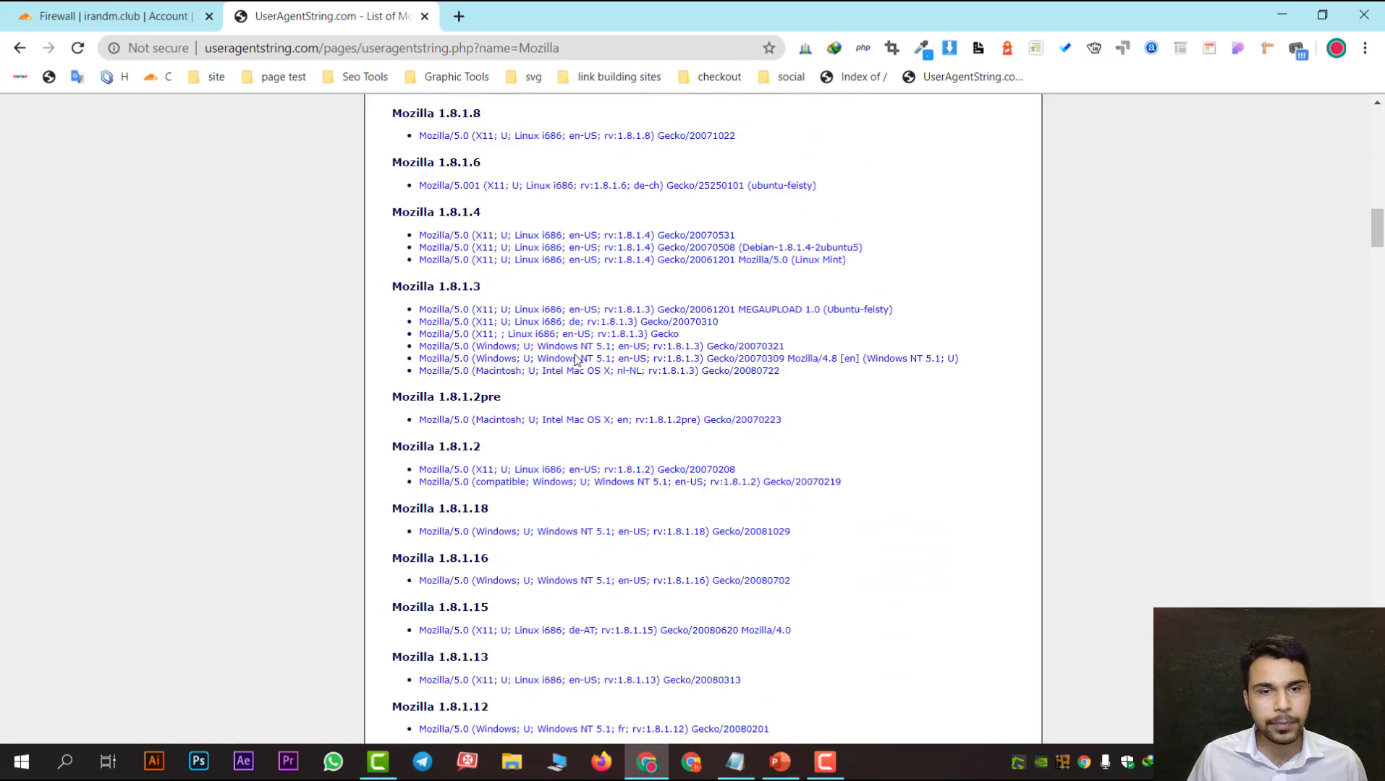
pyautogui.scroll(-15, 576, 359)
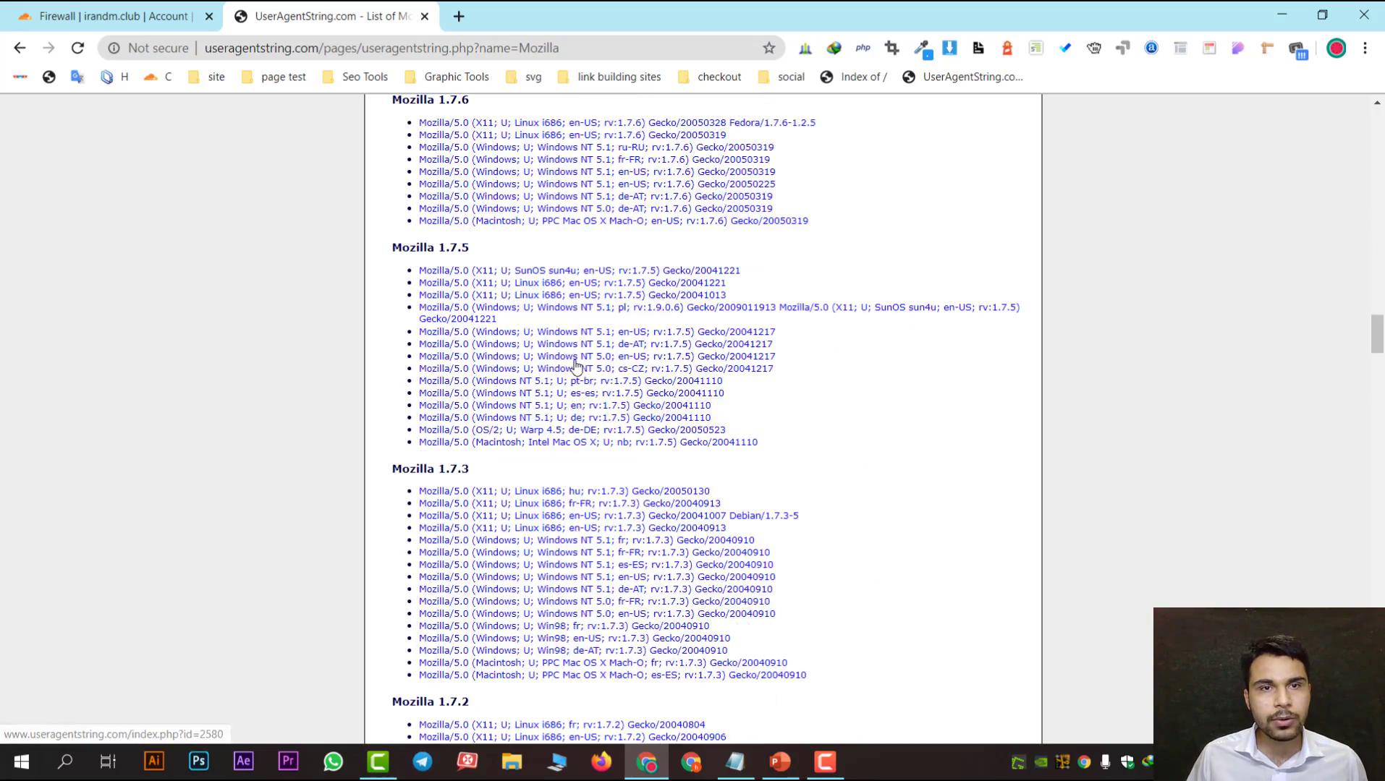
pyautogui.scroll(-15, 576, 367)
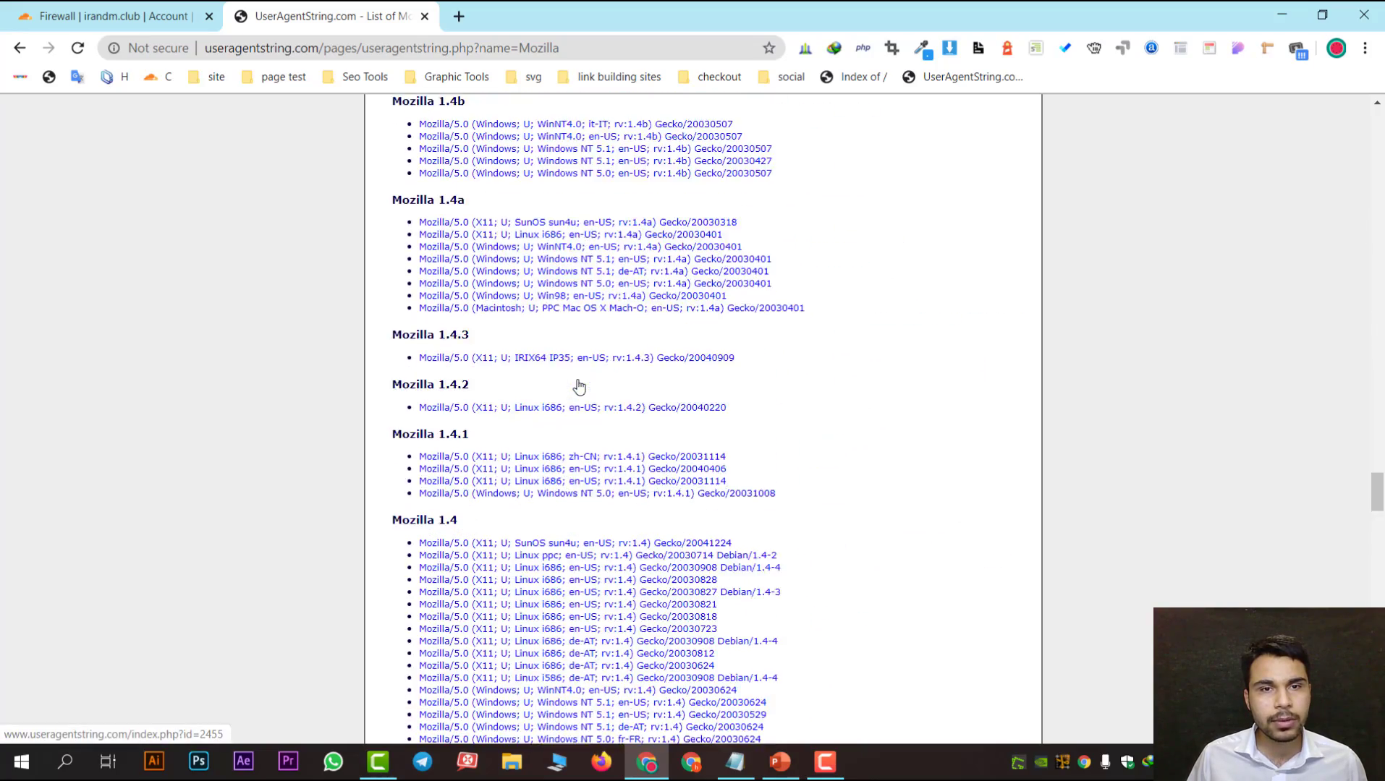
pyautogui.scroll(-8, 578, 387)
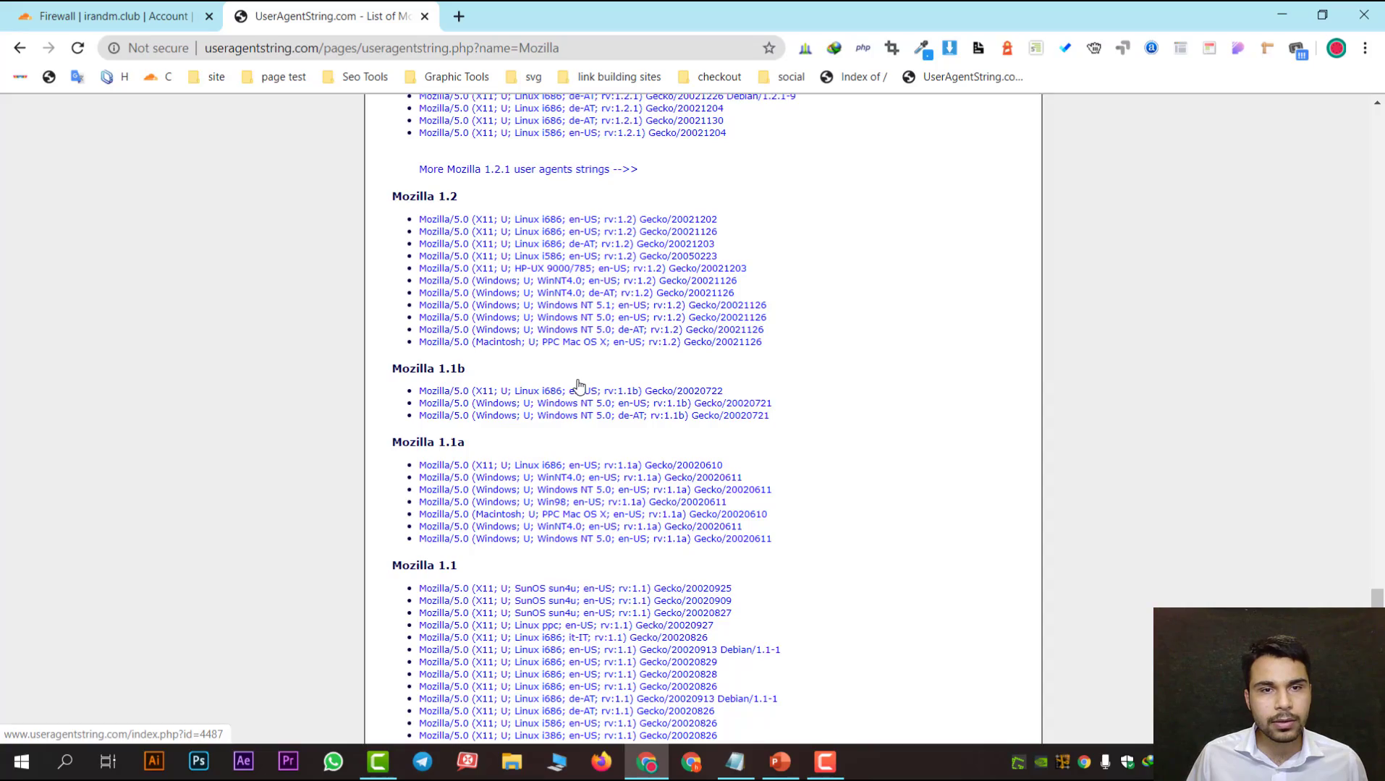
pyautogui.scroll(-10, 578, 386)
# Step: Return to the full user agent list, search it for "opera" and open the Opera user agent strings
pyautogui.hotkey('alt', 'Left')
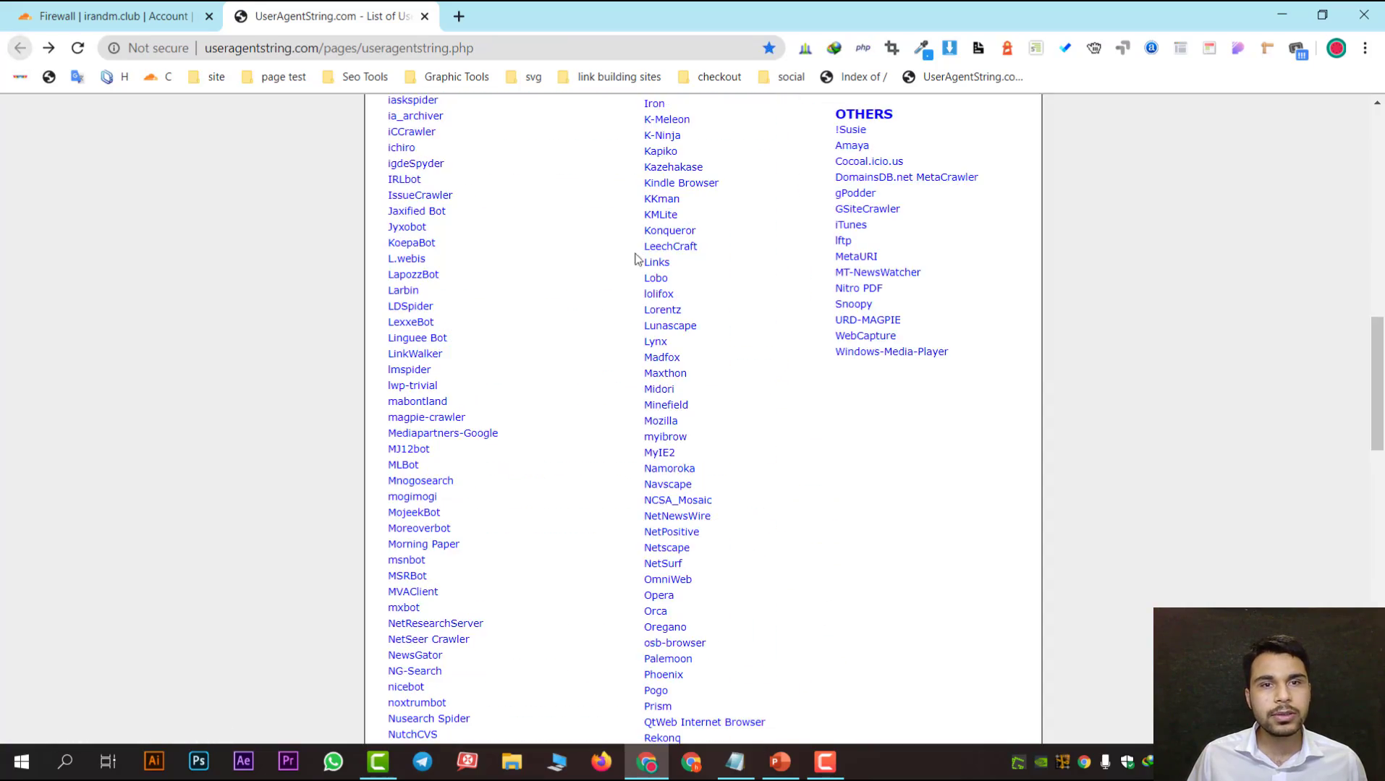
pyautogui.scroll(15, 673, 286)
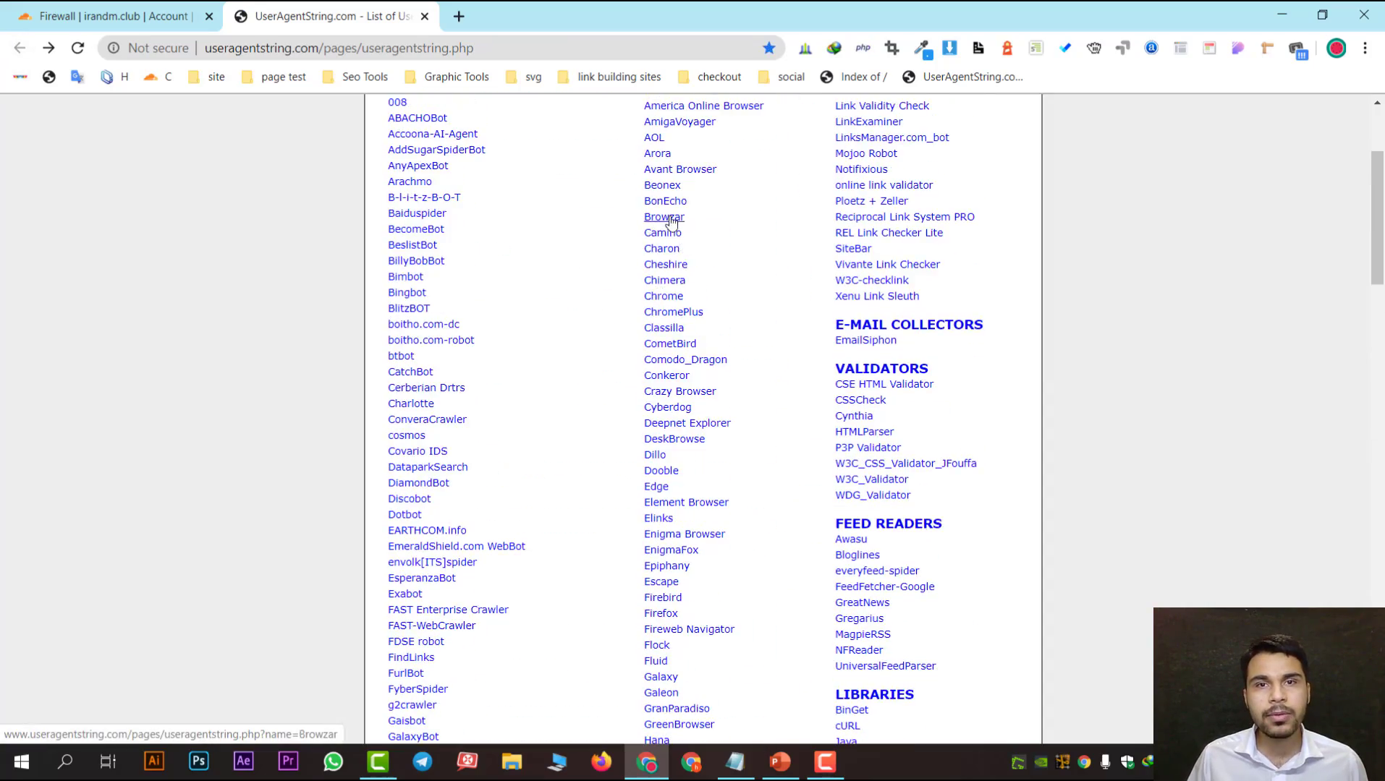
pyautogui.scroll(3, 671, 222)
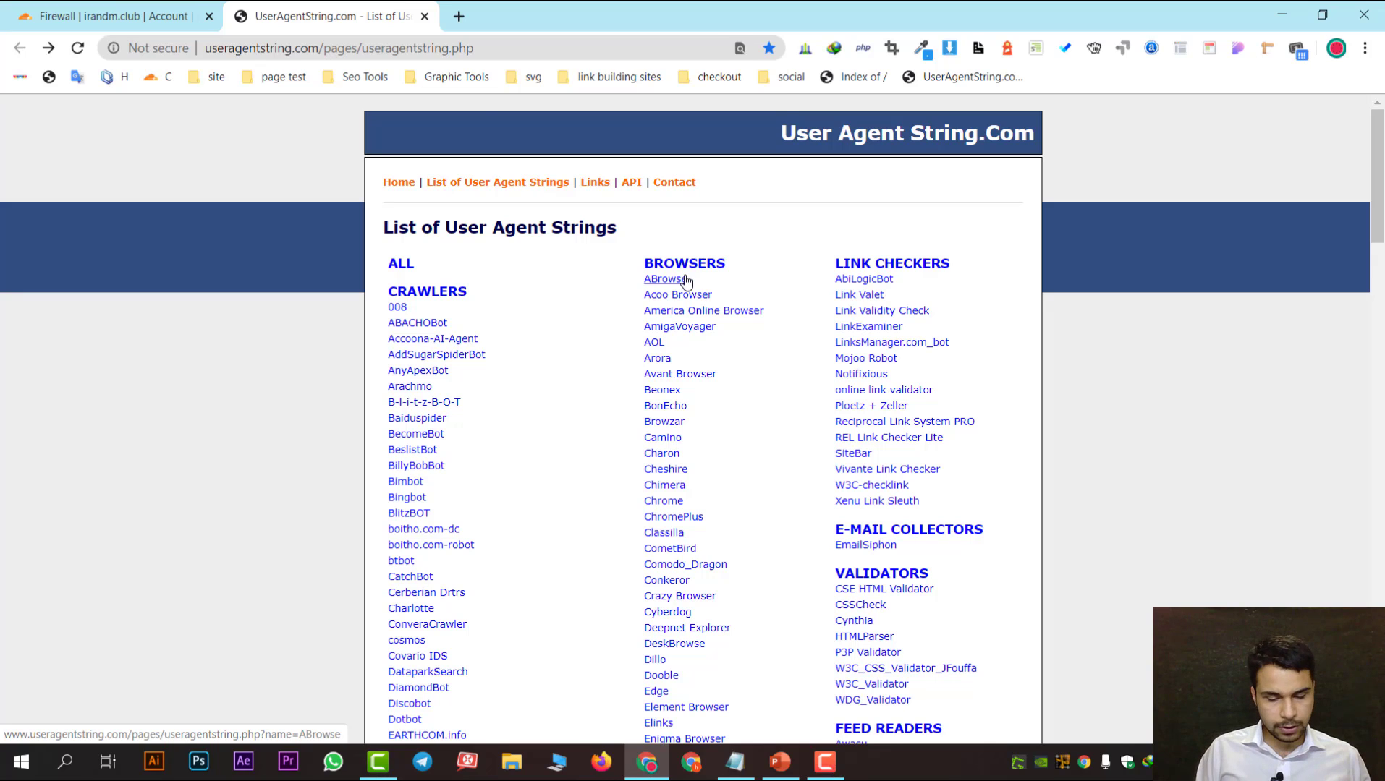
pyautogui.hotkey('ctrl', 'f')
pyautogui.write('opera')
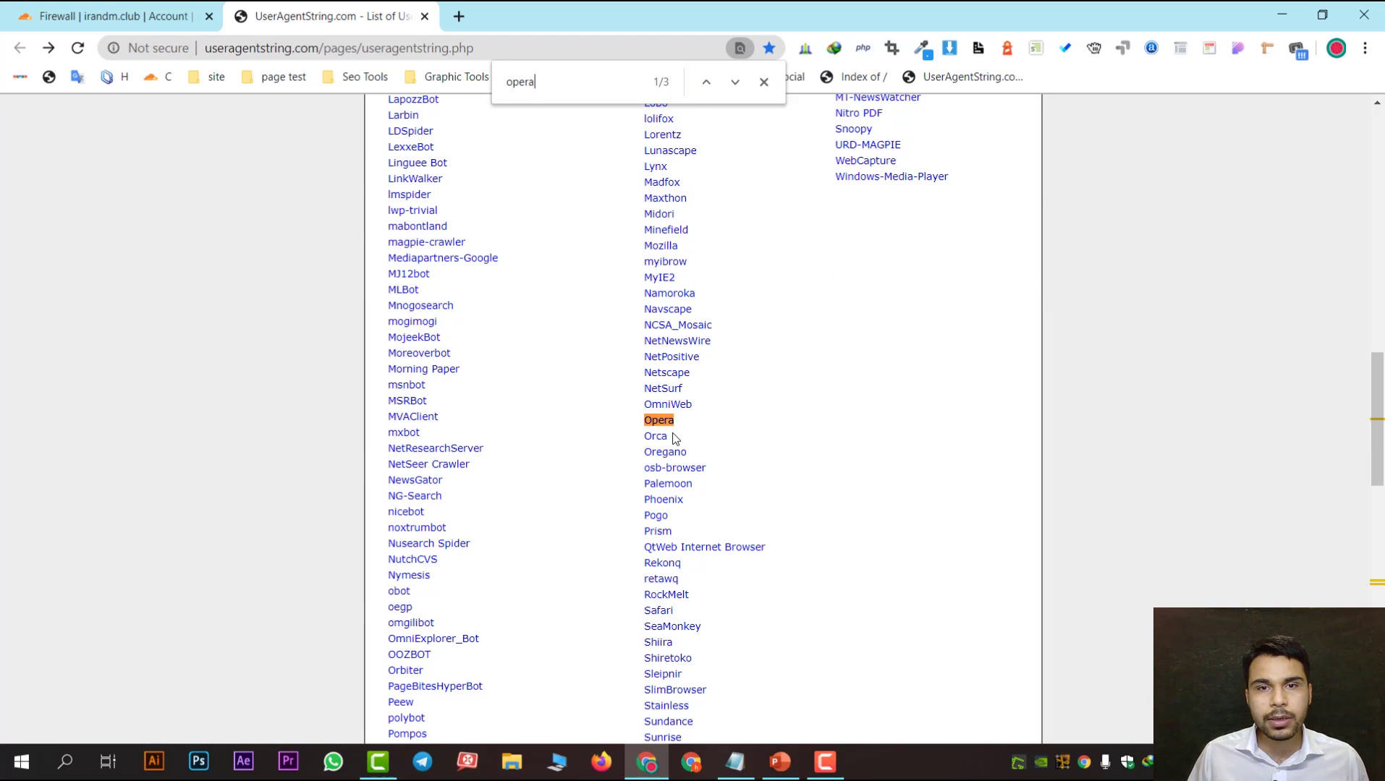
pyautogui.click(667, 423)
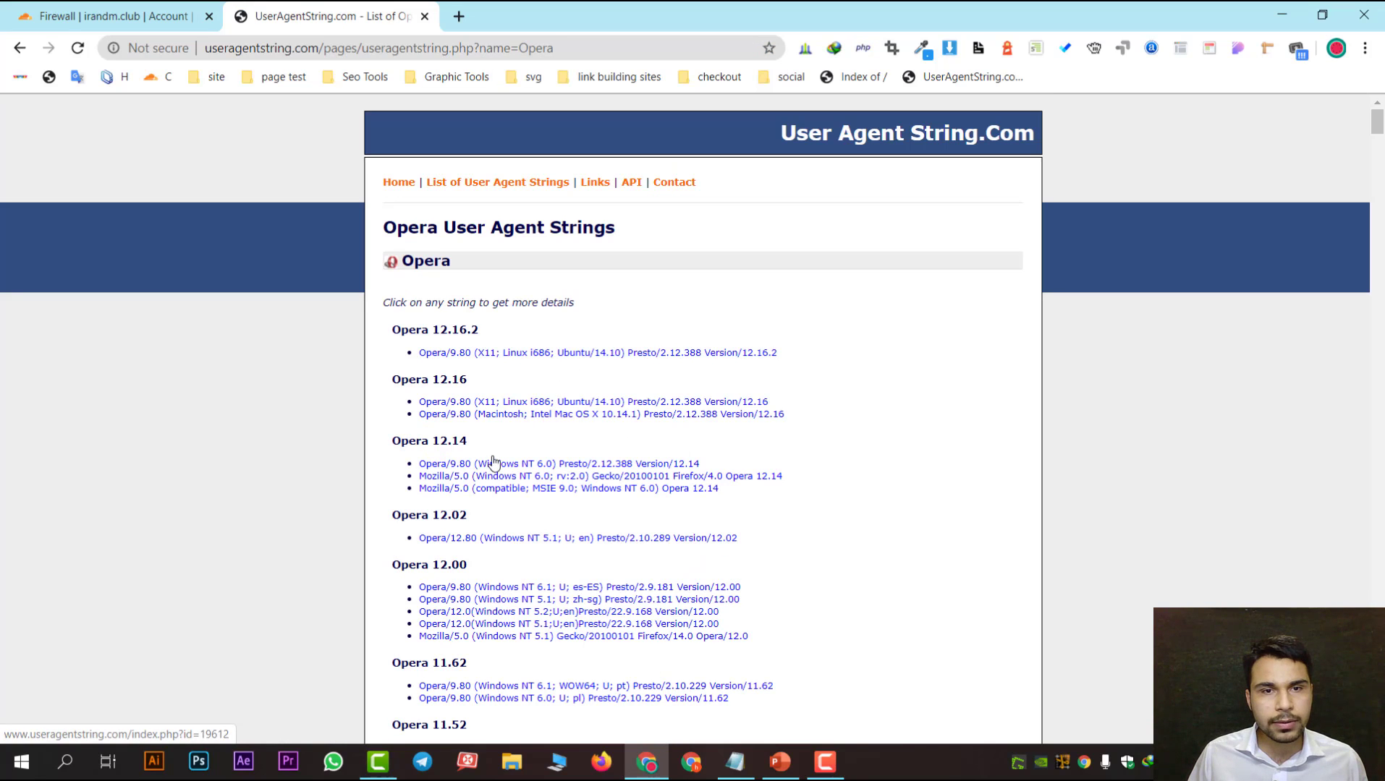
# Step: Copy the Opera 12.16.2 user agent string into the User Agent of Cloudflare's new blocking rule, then save and deploy the rule
pyautogui.scroll(-1, 548, 561)
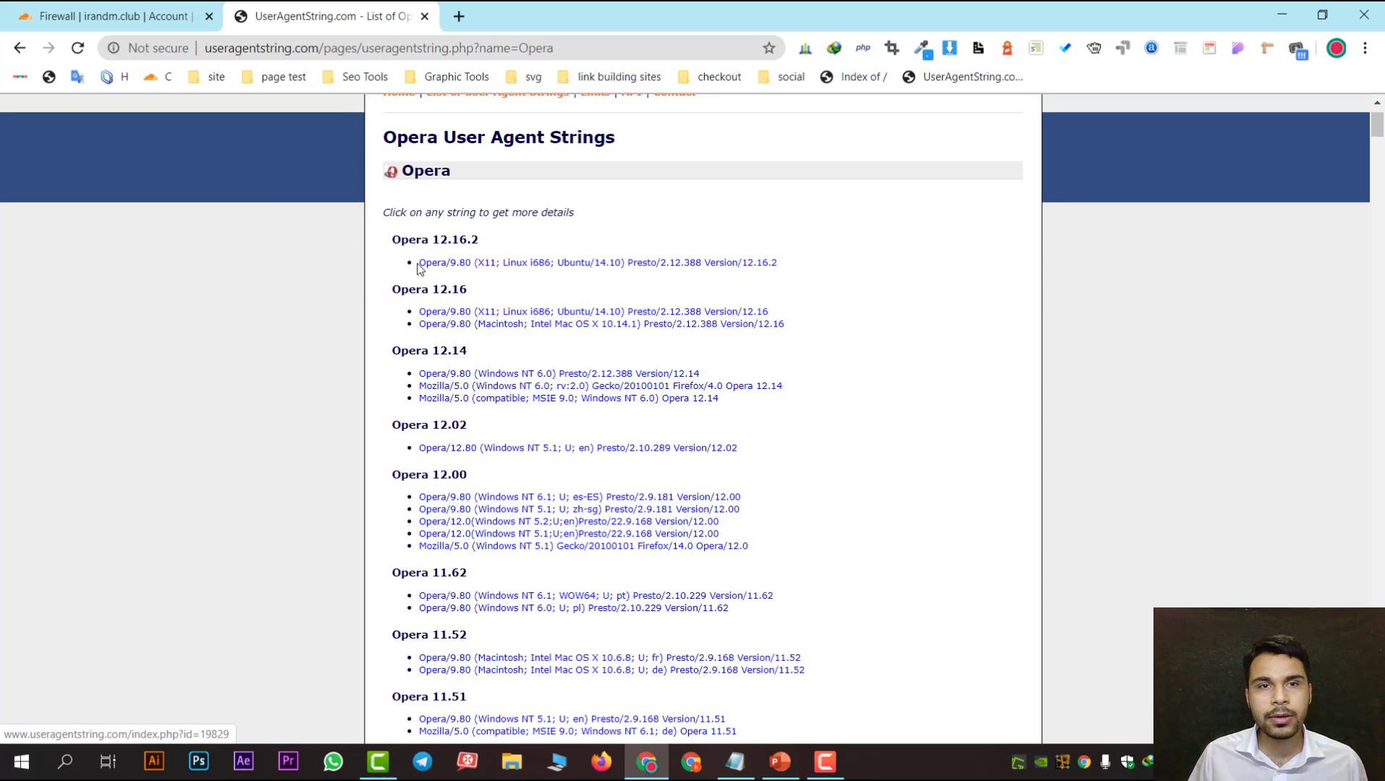
pyautogui.moveTo(419, 263); pyautogui.dragTo(822, 267)
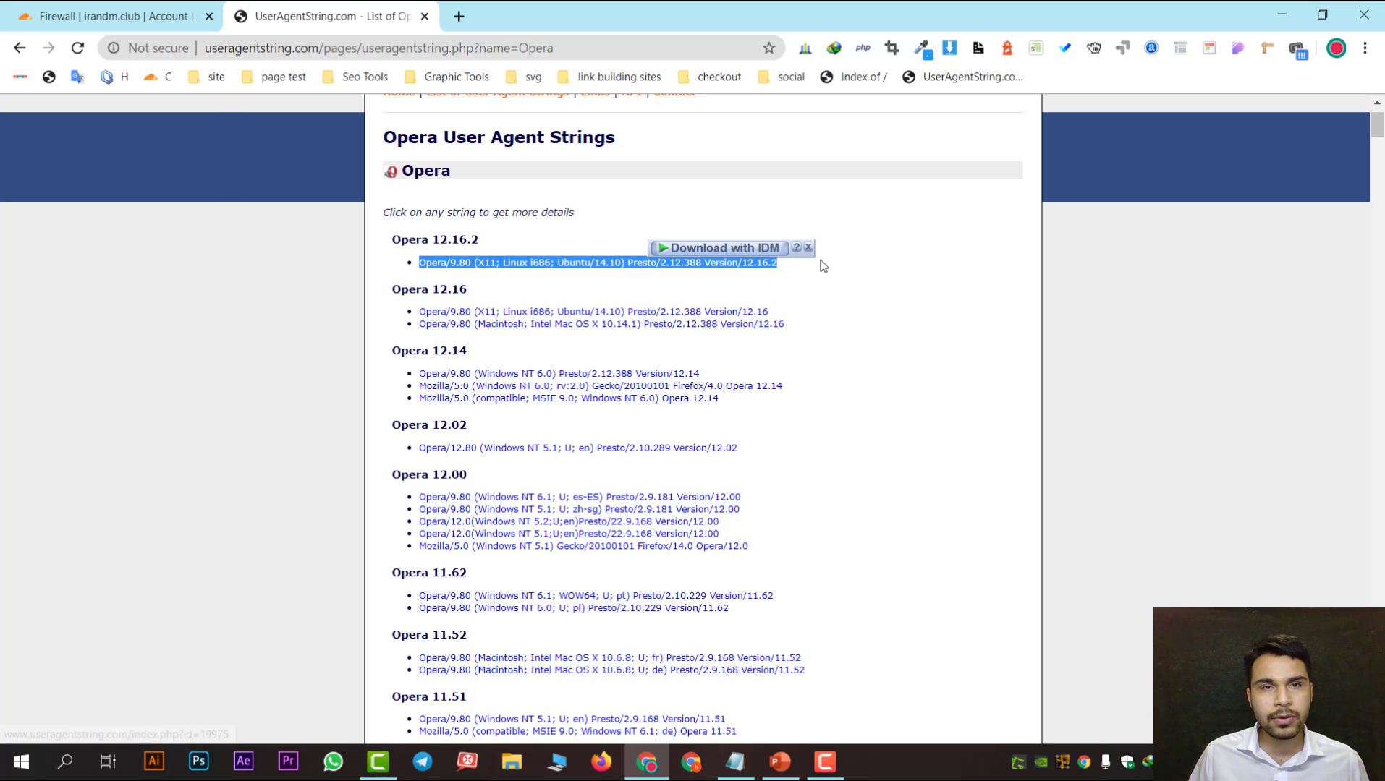
pyautogui.hotkey('ctrl', 'c')
pyautogui.click(109, 16)
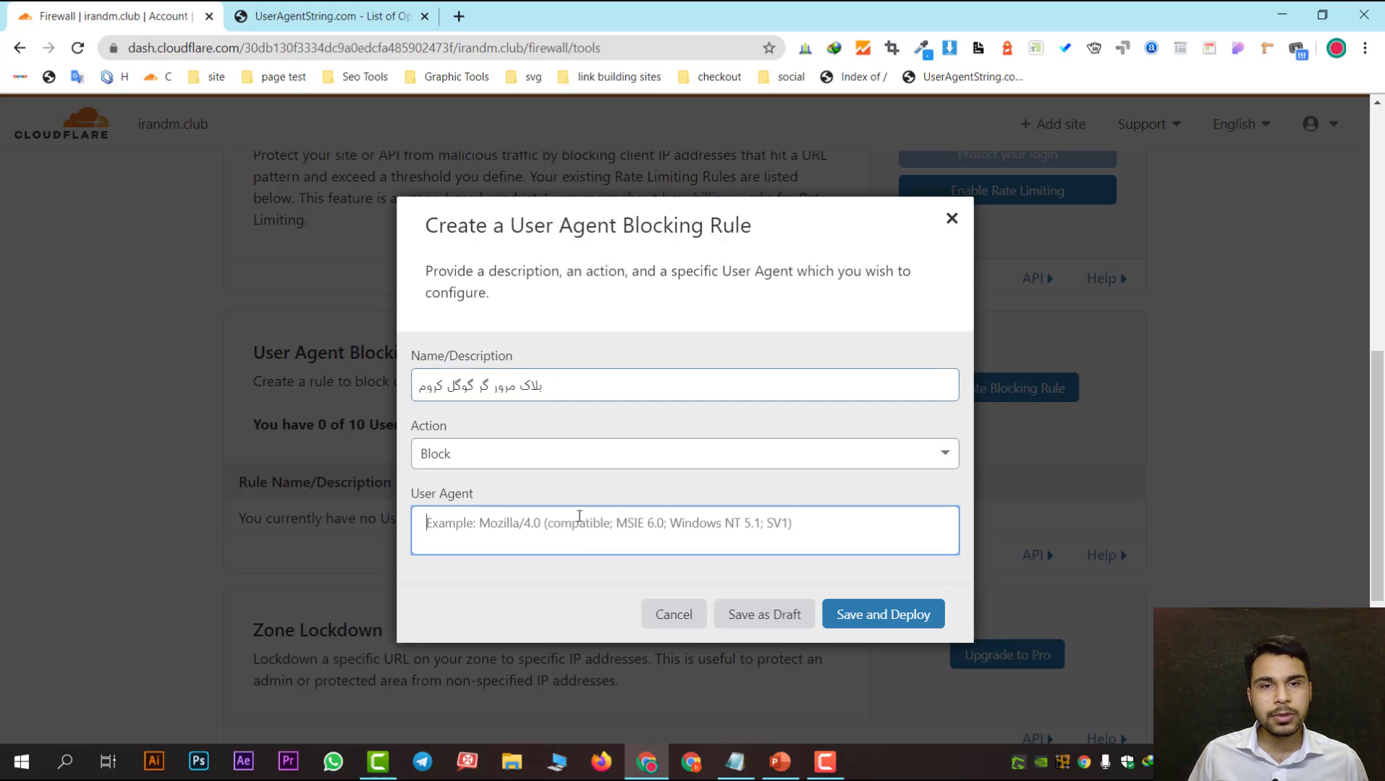
pyautogui.click(561, 526)
pyautogui.hotkey('ctrl', 'v')
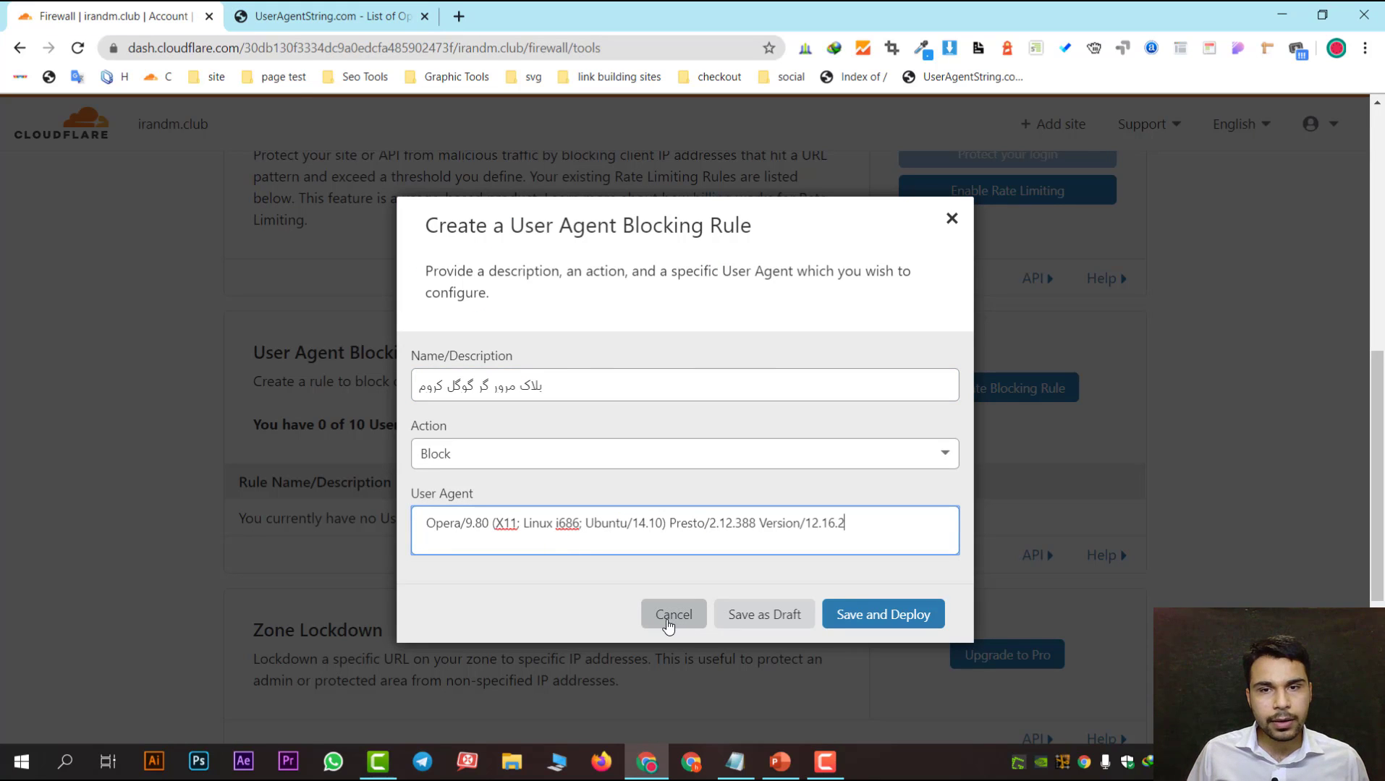
pyautogui.hotkey('ctrl', 'z')
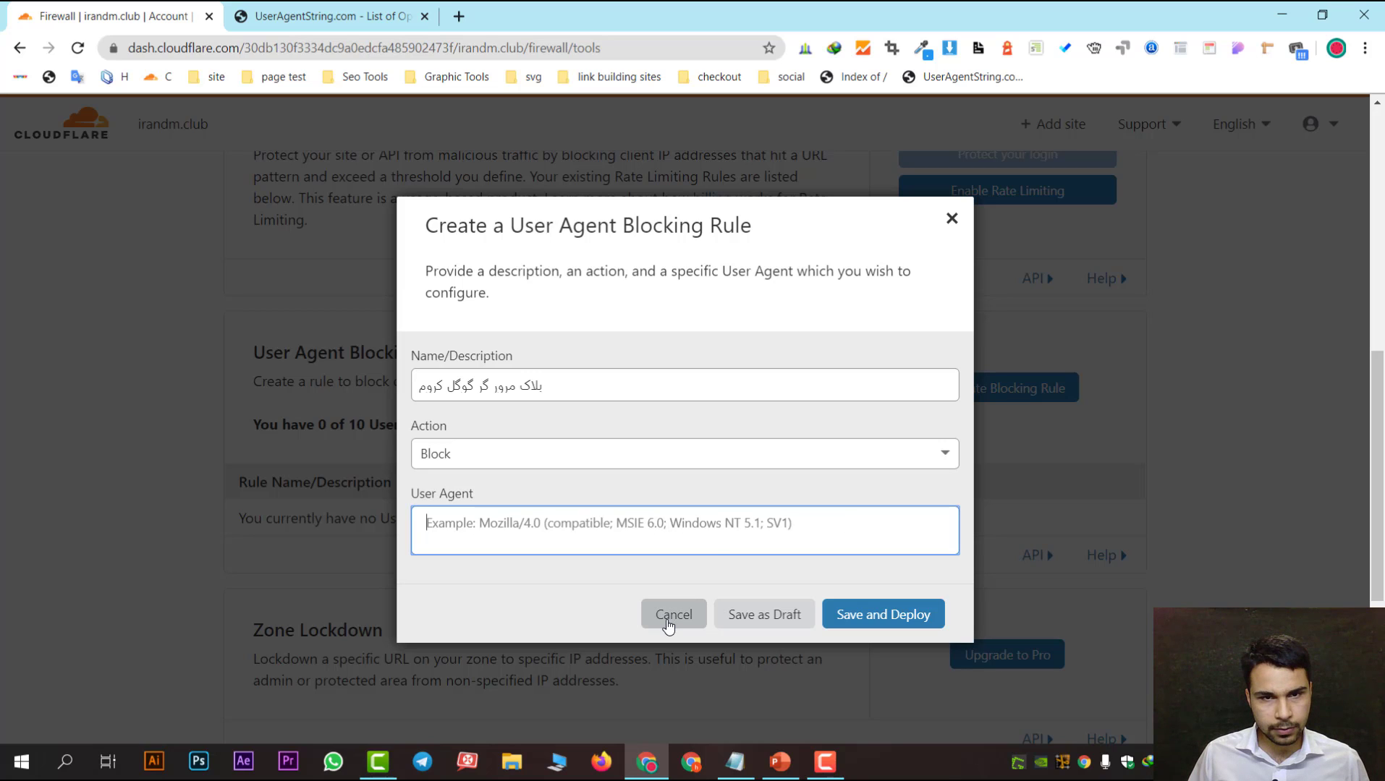
pyautogui.hotkey('ctrl', 'v')
pyautogui.hotkey('ctrl', 'z')
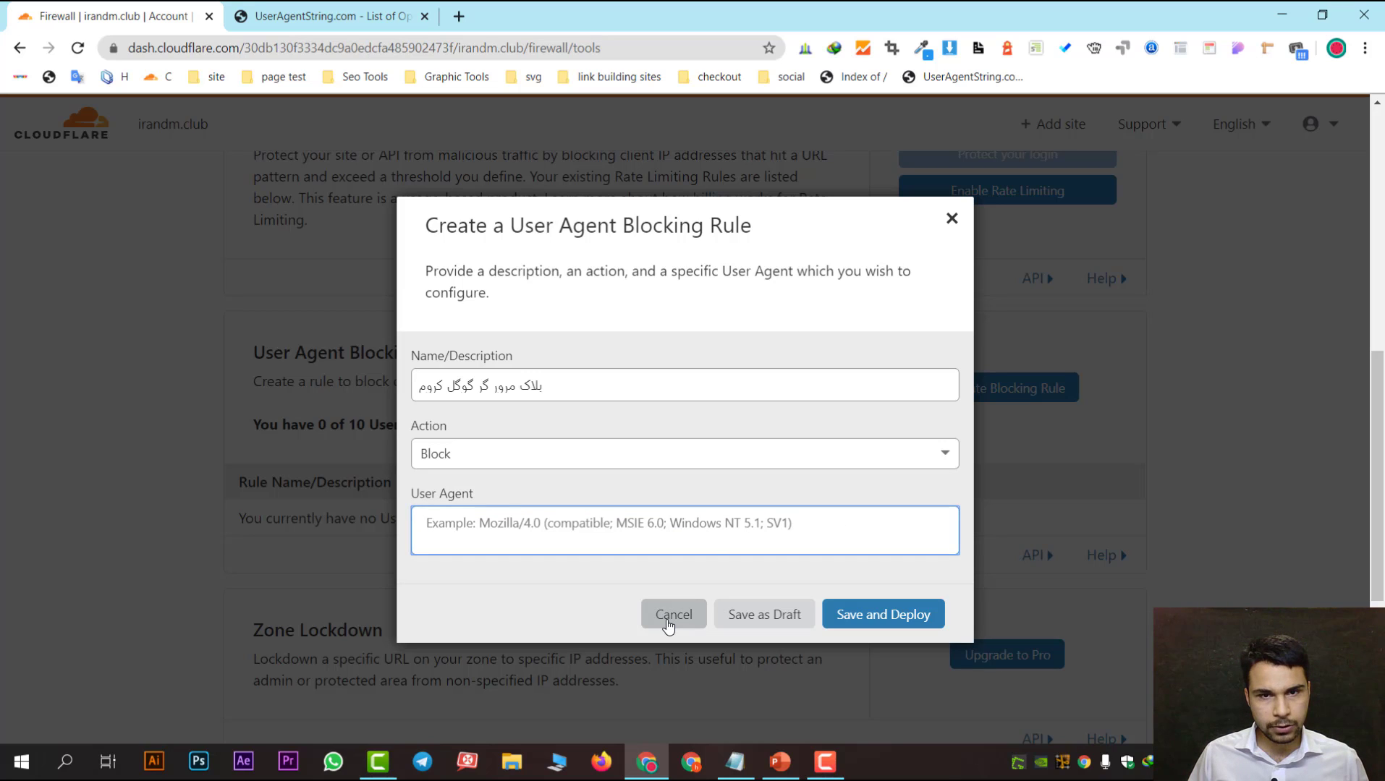
pyautogui.hotkey('ctrl', 'v')
pyautogui.click(873, 613)
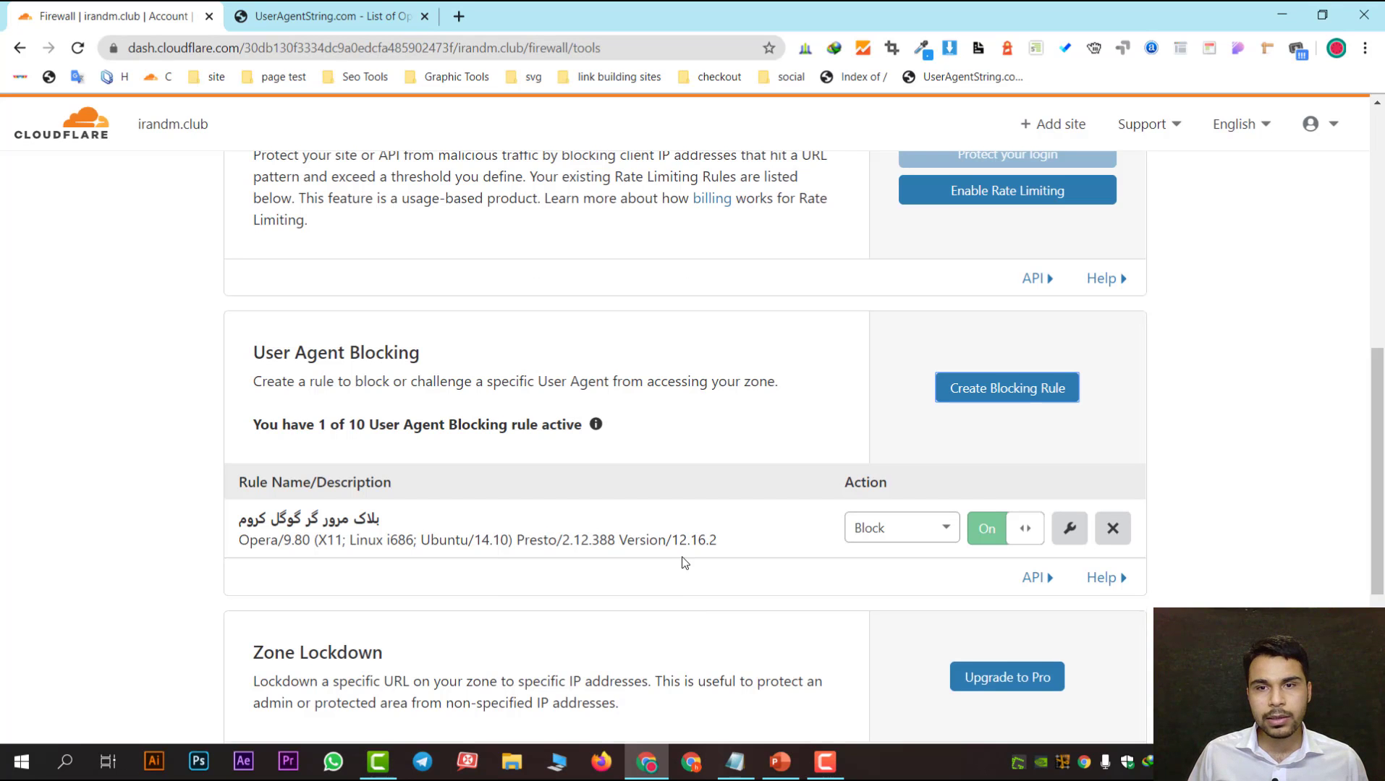
# Step: Edit the deployed User Agent Blocking rule, replace its user agent with "sfhdshffdsh" and save it
pyautogui.scroll(-2, 680, 563)
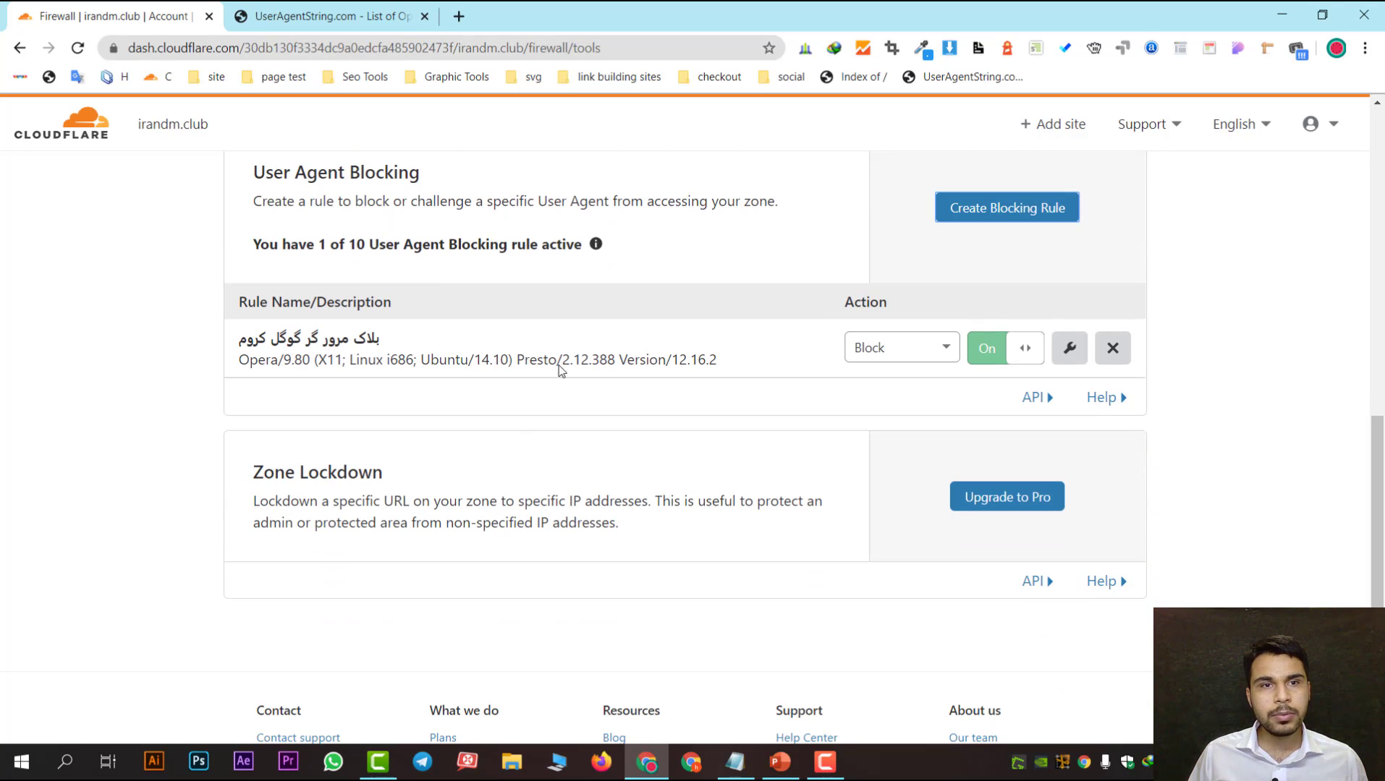
pyautogui.click(1065, 349)
pyautogui.click(626, 521)
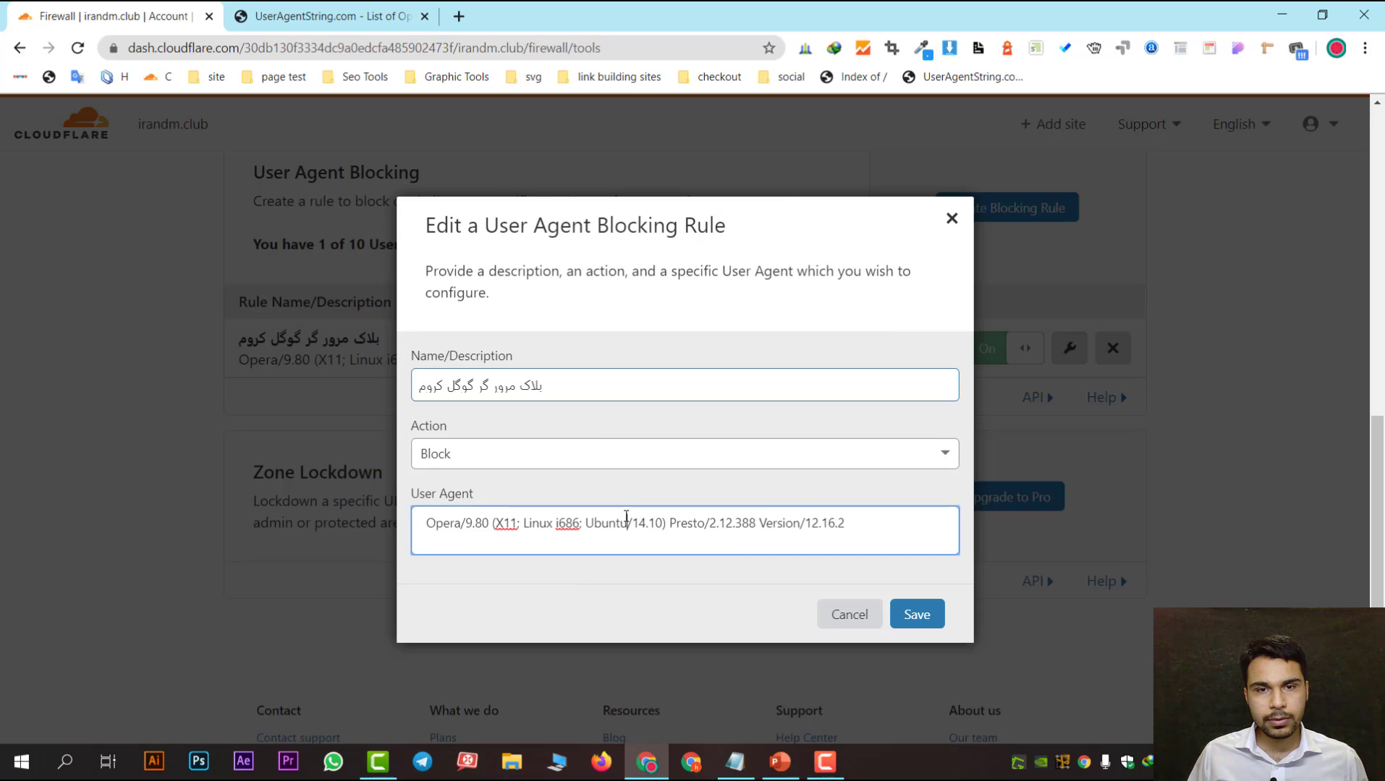
pyautogui.doubleClick(856, 531)
pyautogui.hotkey('ctrl', 'a')
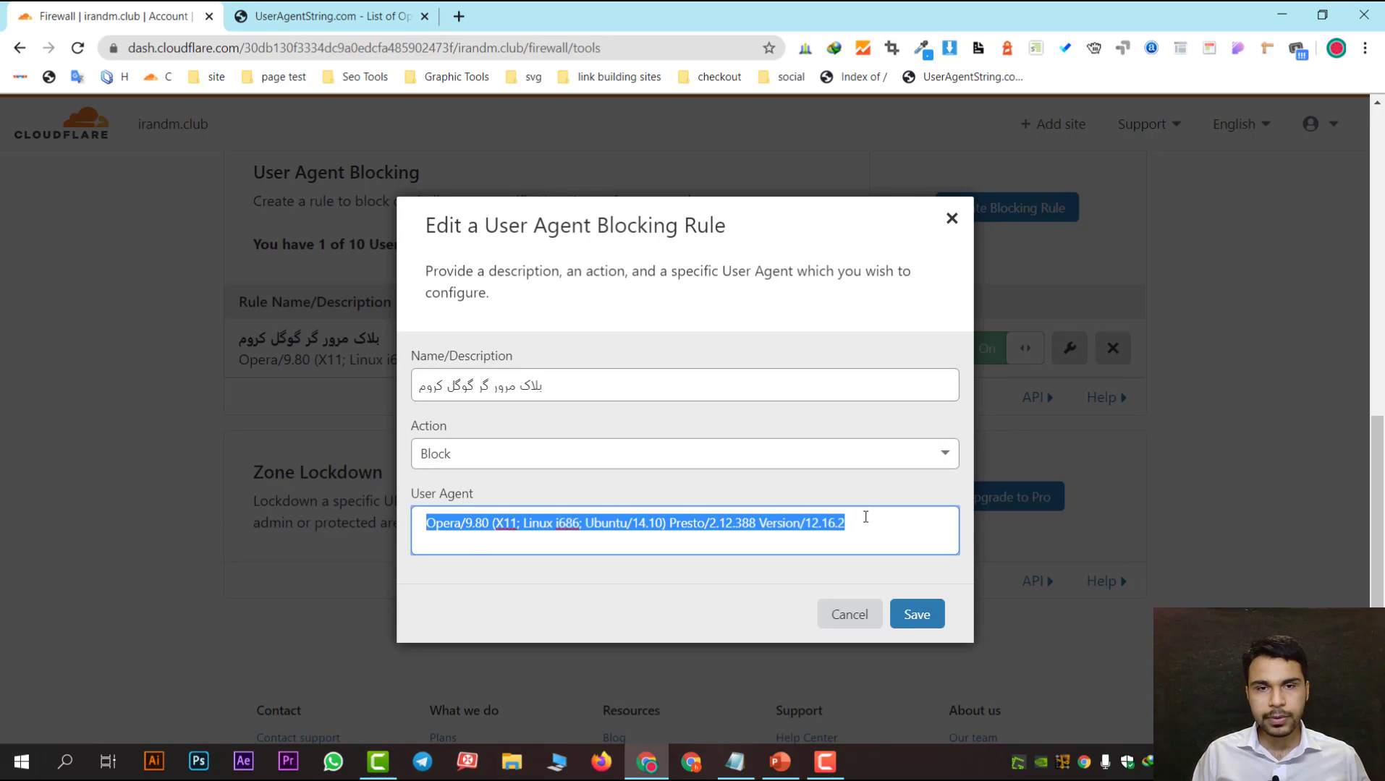
pyautogui.press('BackSpace')
pyautogui.write('sfhdshffdsh')
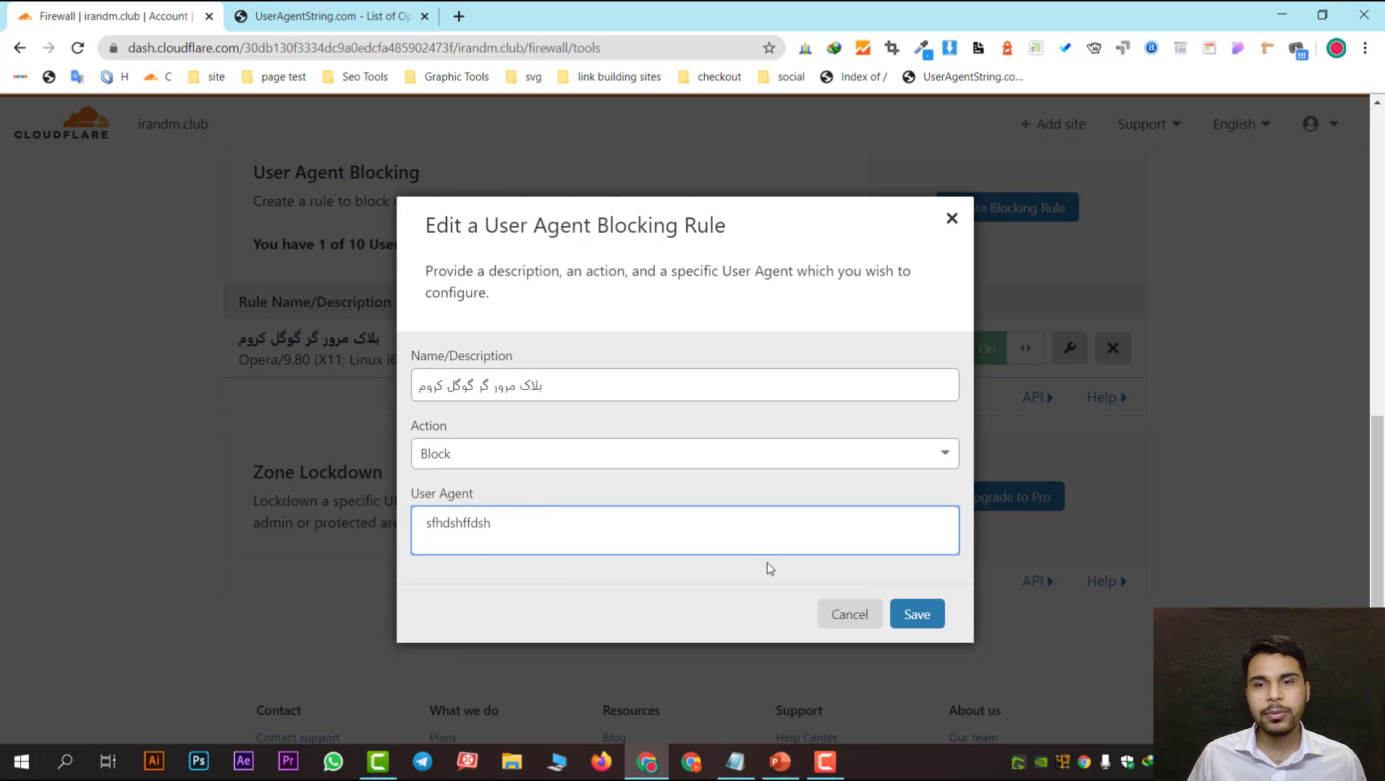
pyautogui.click(915, 614)
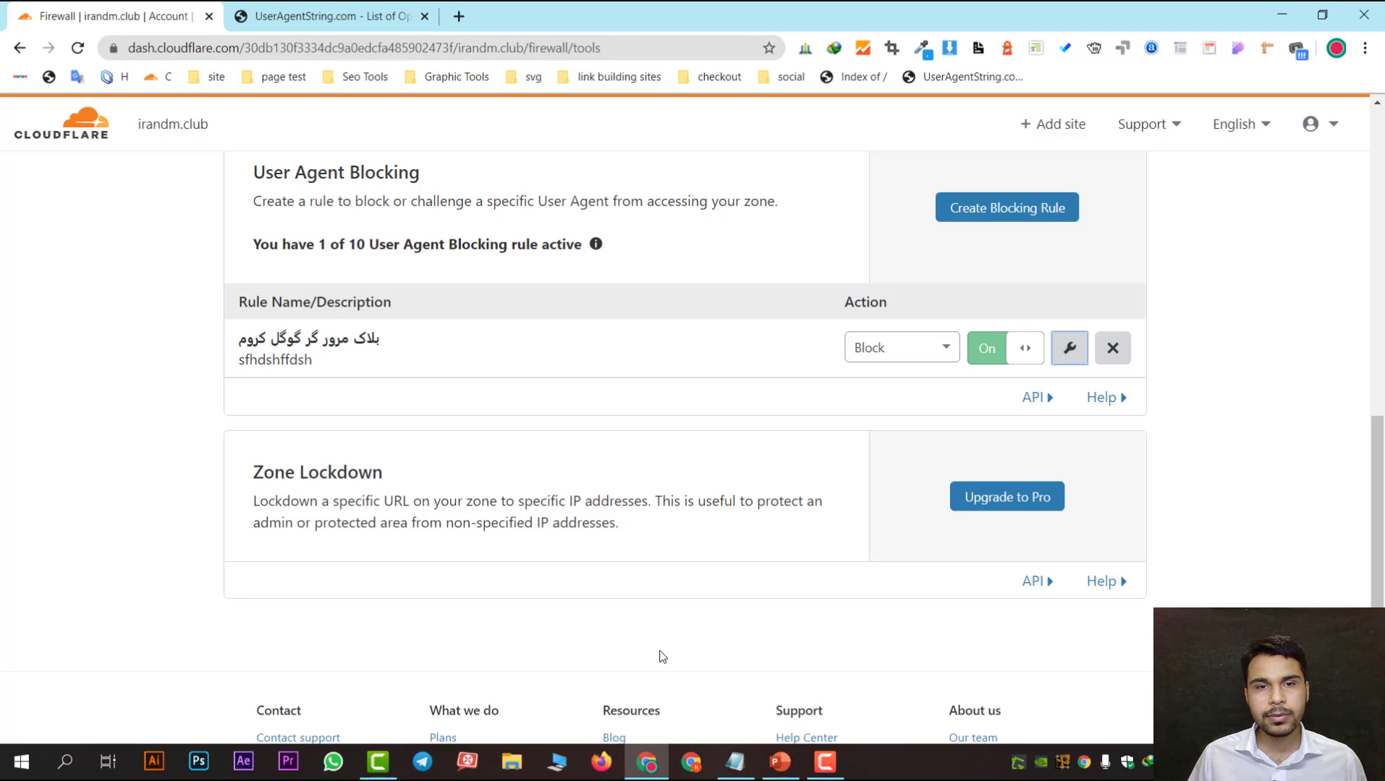
# Step: Replace the blocking rule's user agent with the Opera 12.16.2 string, check it against UserAgentString.com and save the rule
pyautogui.click(1071, 345)
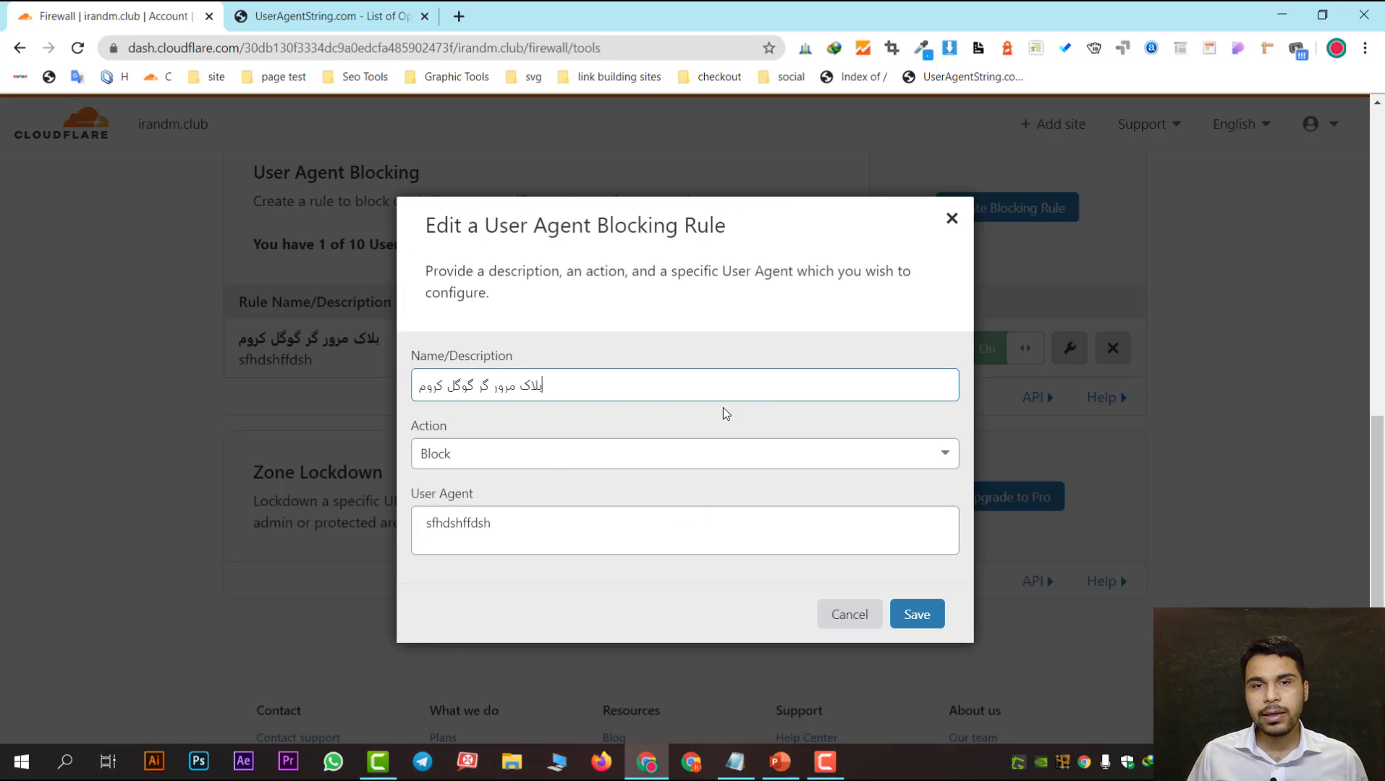
pyautogui.click(479, 519)
pyautogui.doubleClick(492, 515)
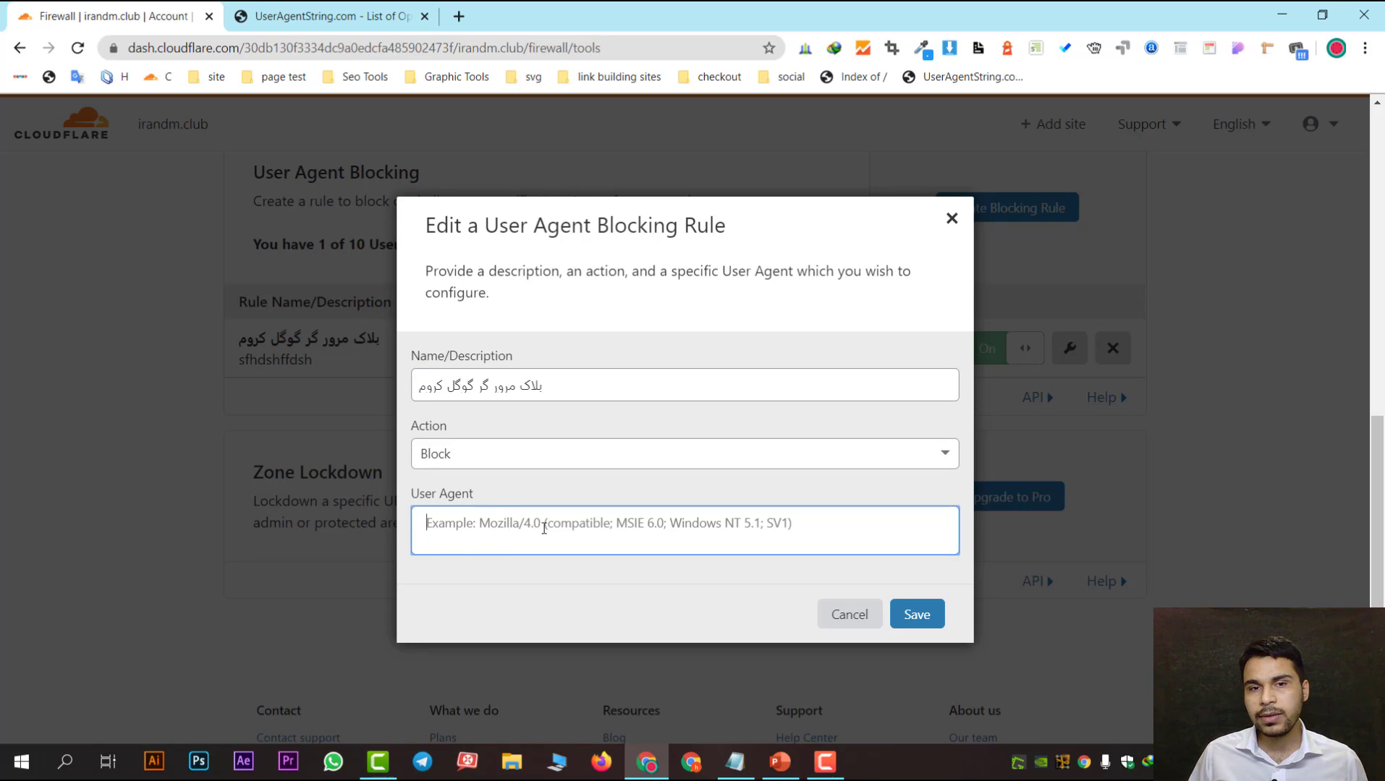
pyautogui.hotkey('ctrl', 'v')
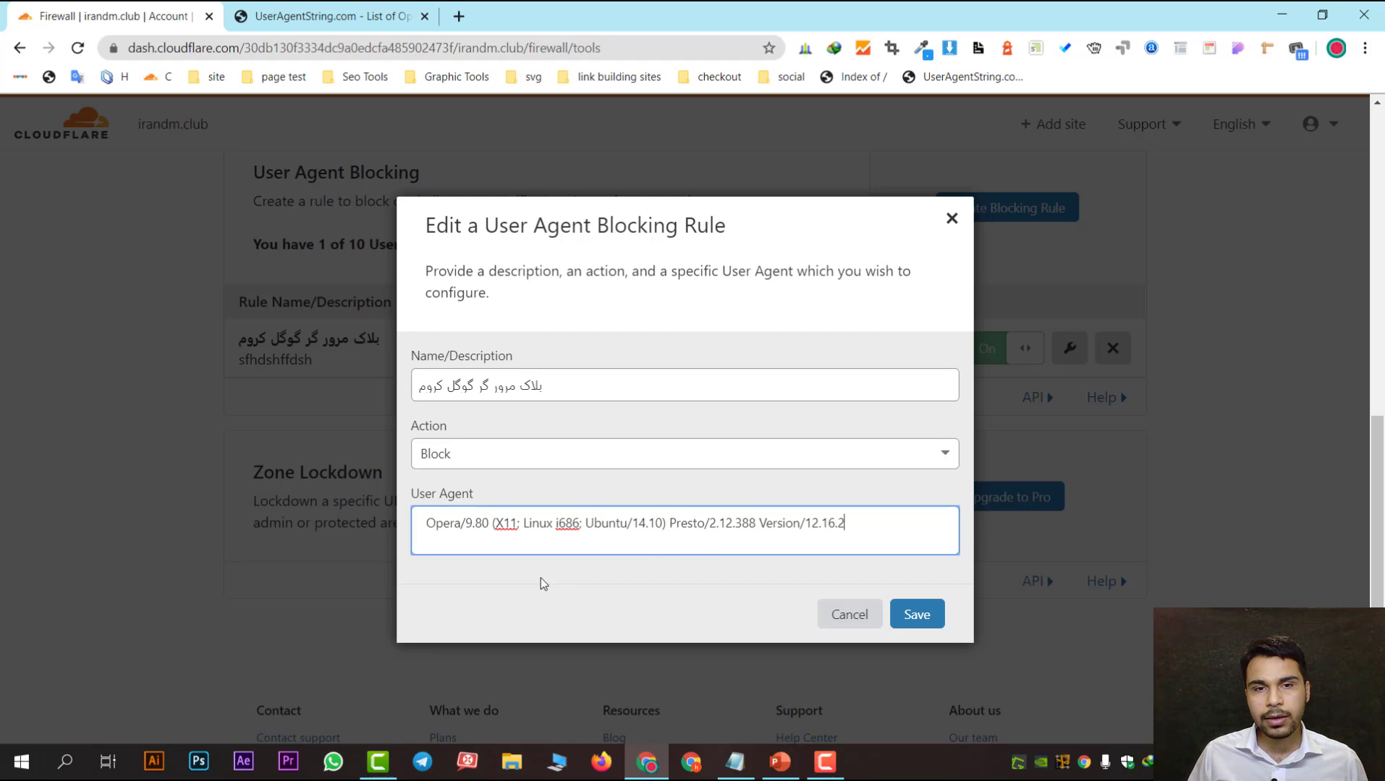
pyautogui.click(382, 10)
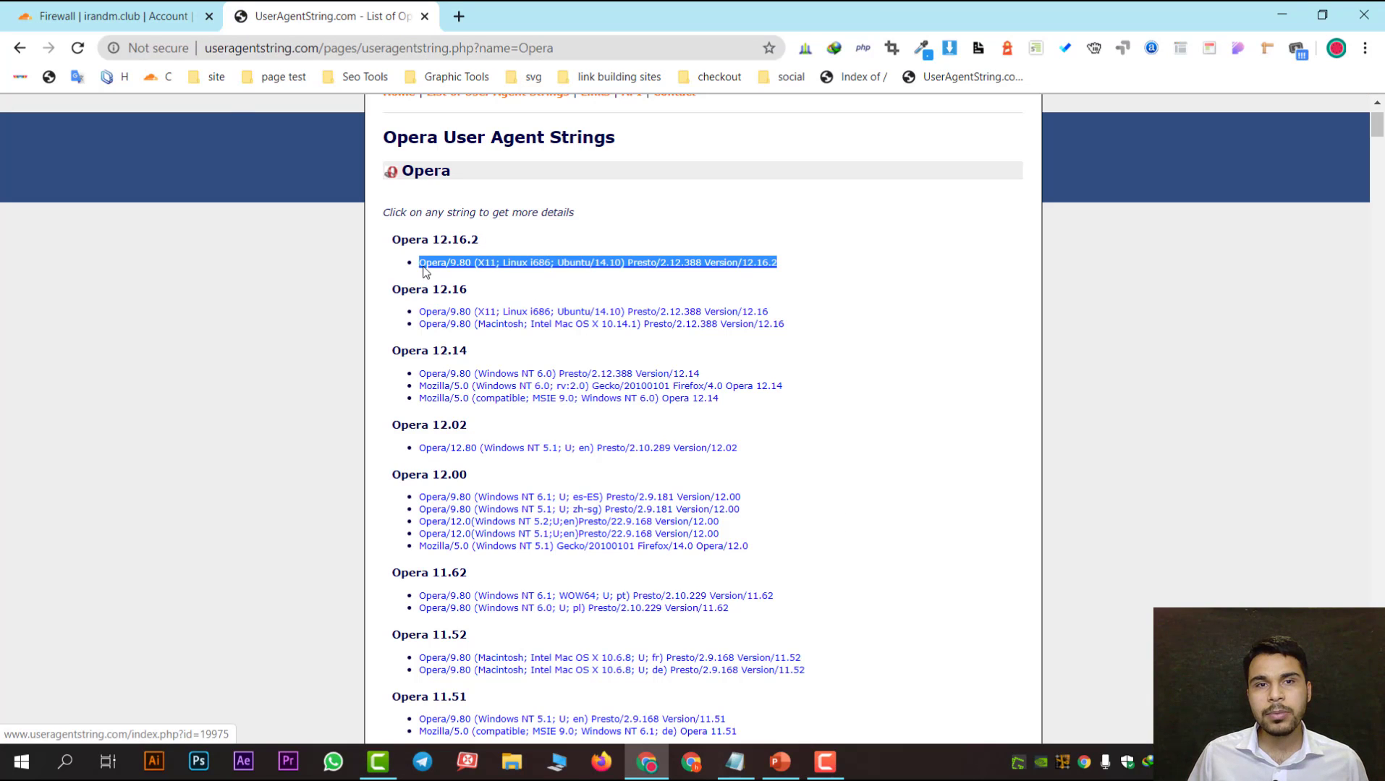
pyautogui.click(112, 16)
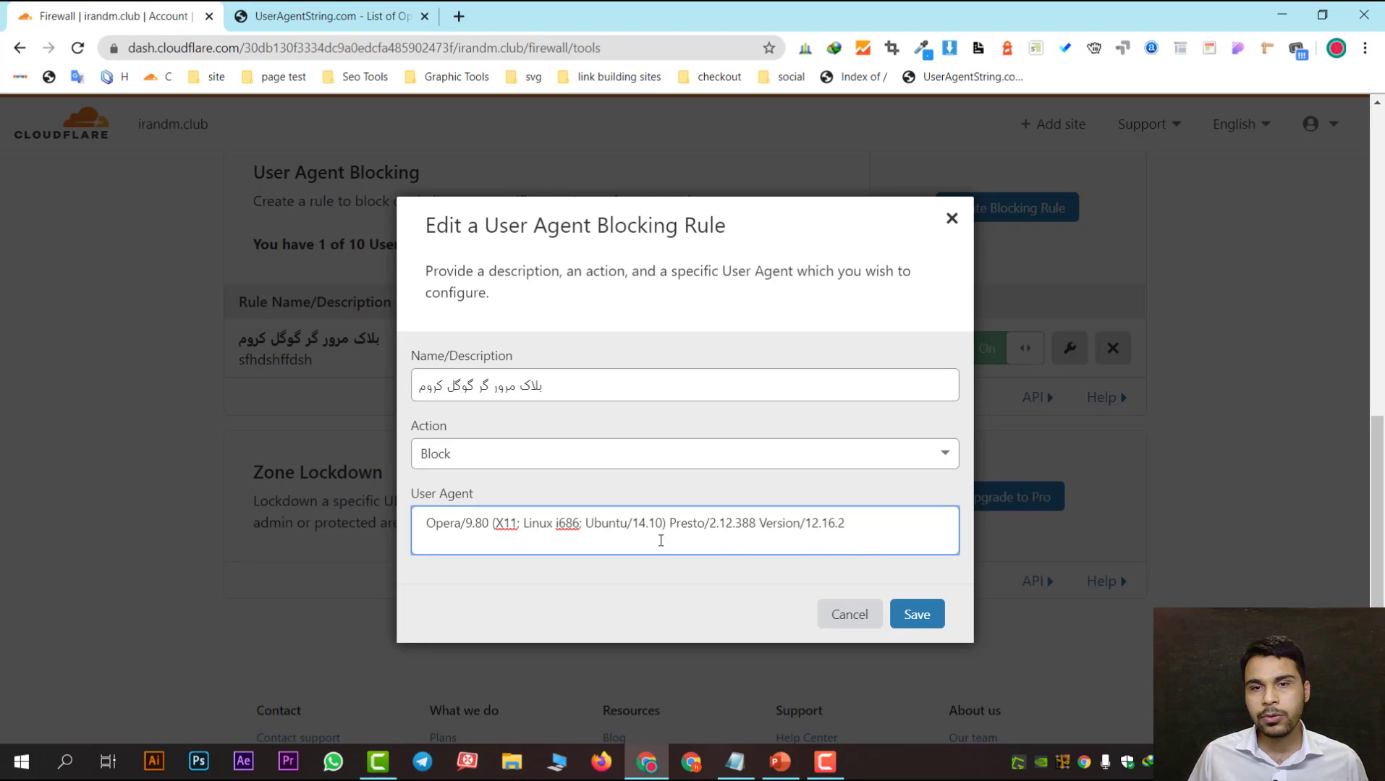
pyautogui.click(916, 615)
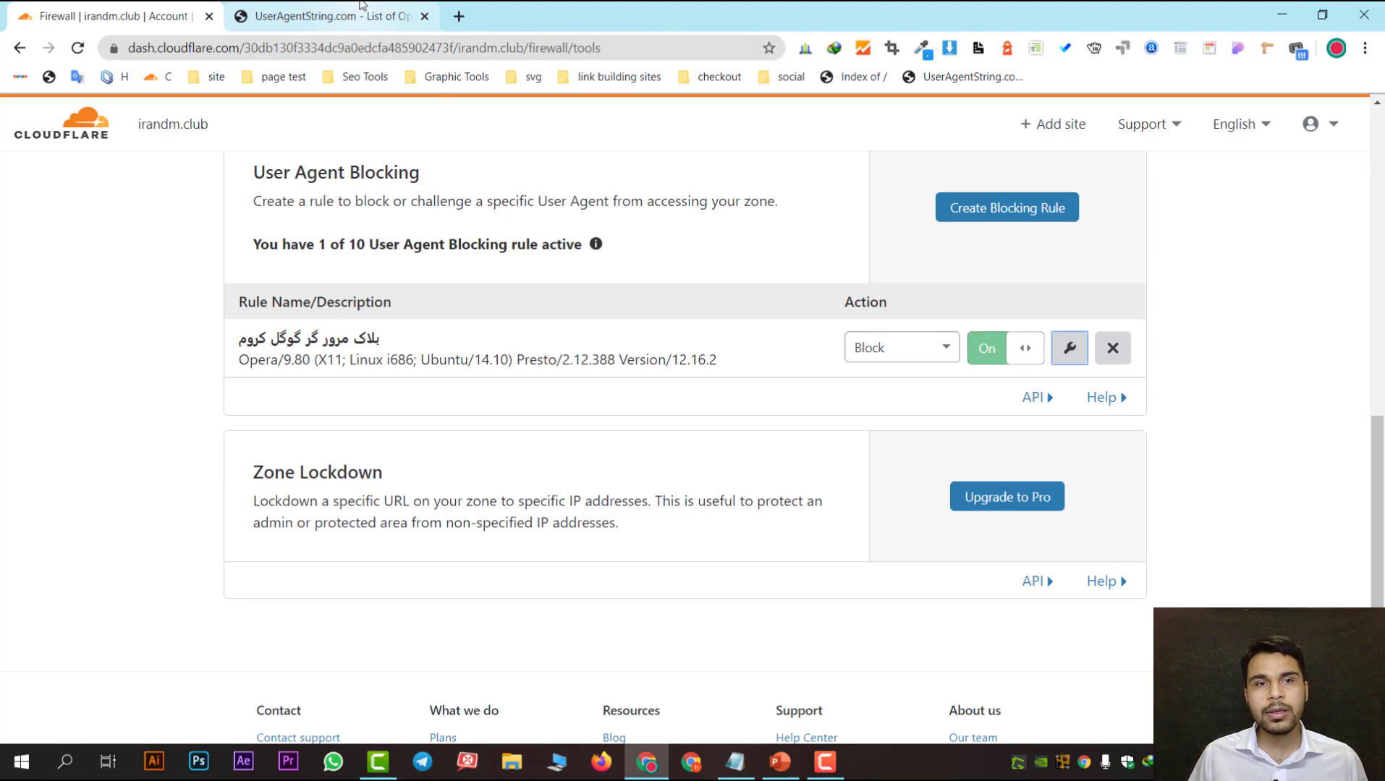
# Step: Return to the full user agent list on UserAgentString.com and review the saved blocking rule in Cloudflare alongside it
pyautogui.hotkey('ctrl', 'Tab')
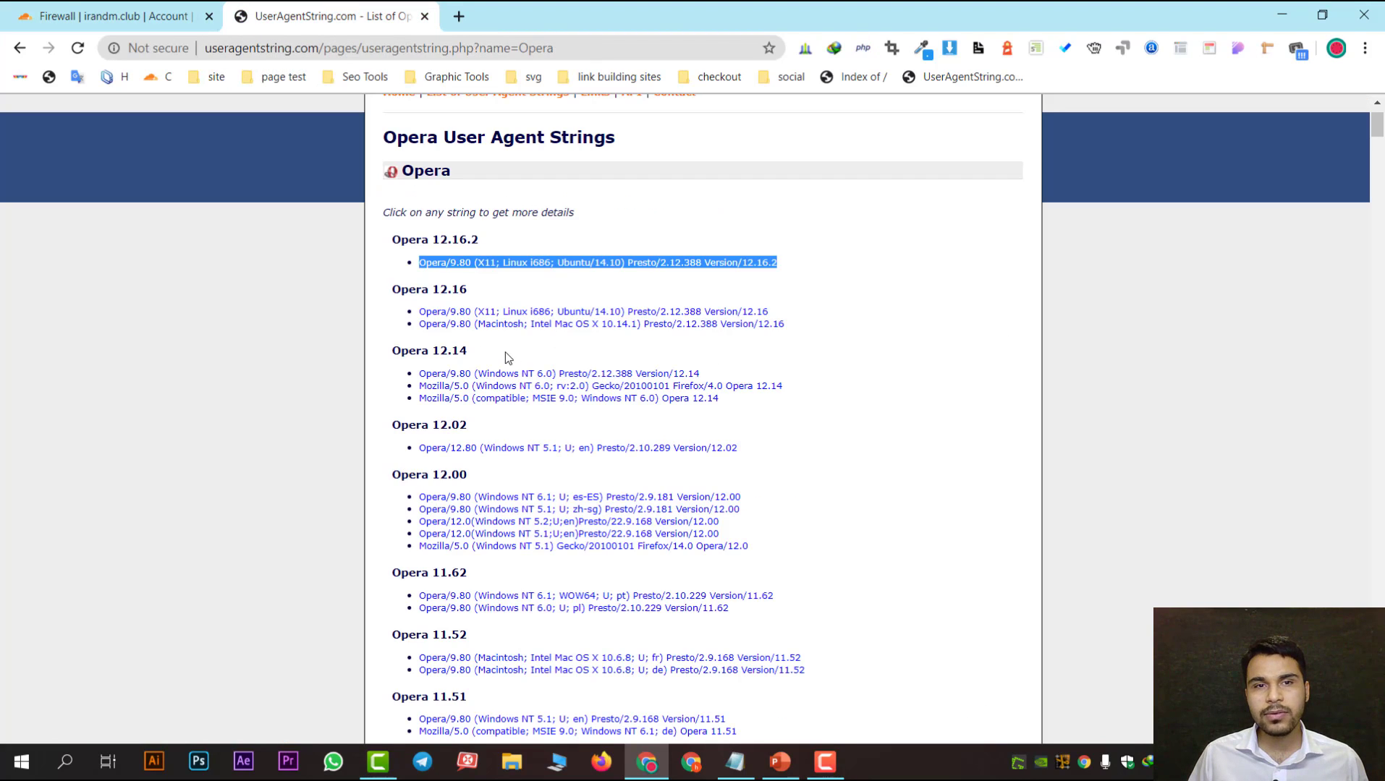
pyautogui.click(19, 48)
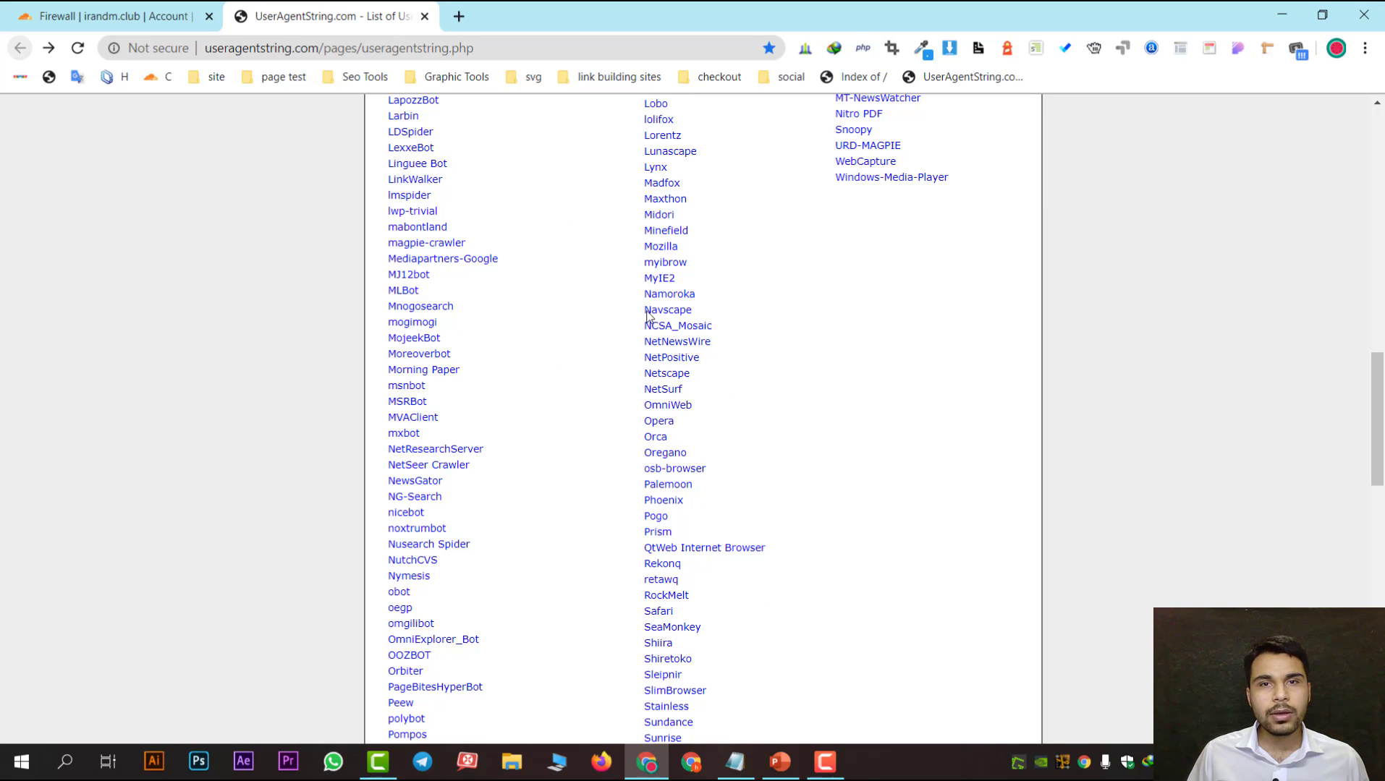
pyautogui.scroll(2, 713, 304)
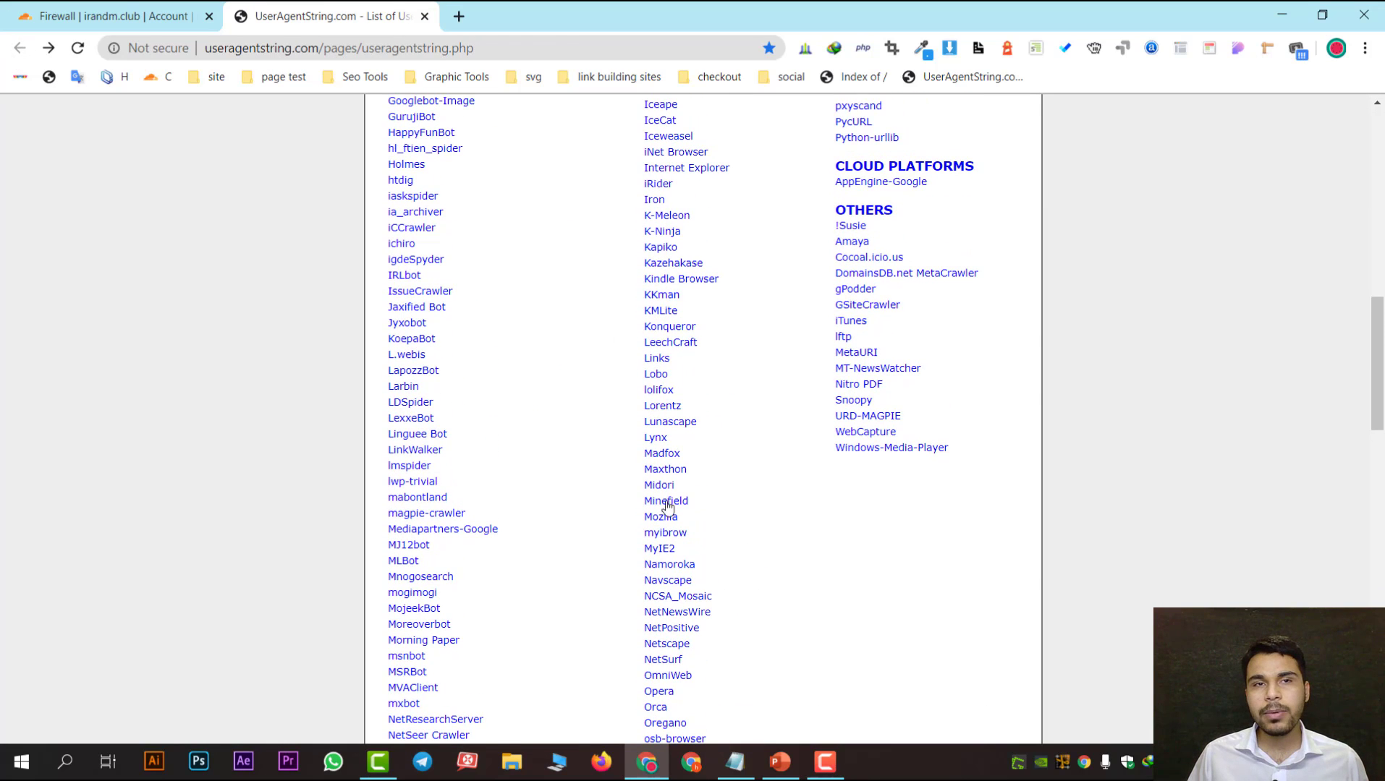
pyautogui.click(120, 7)
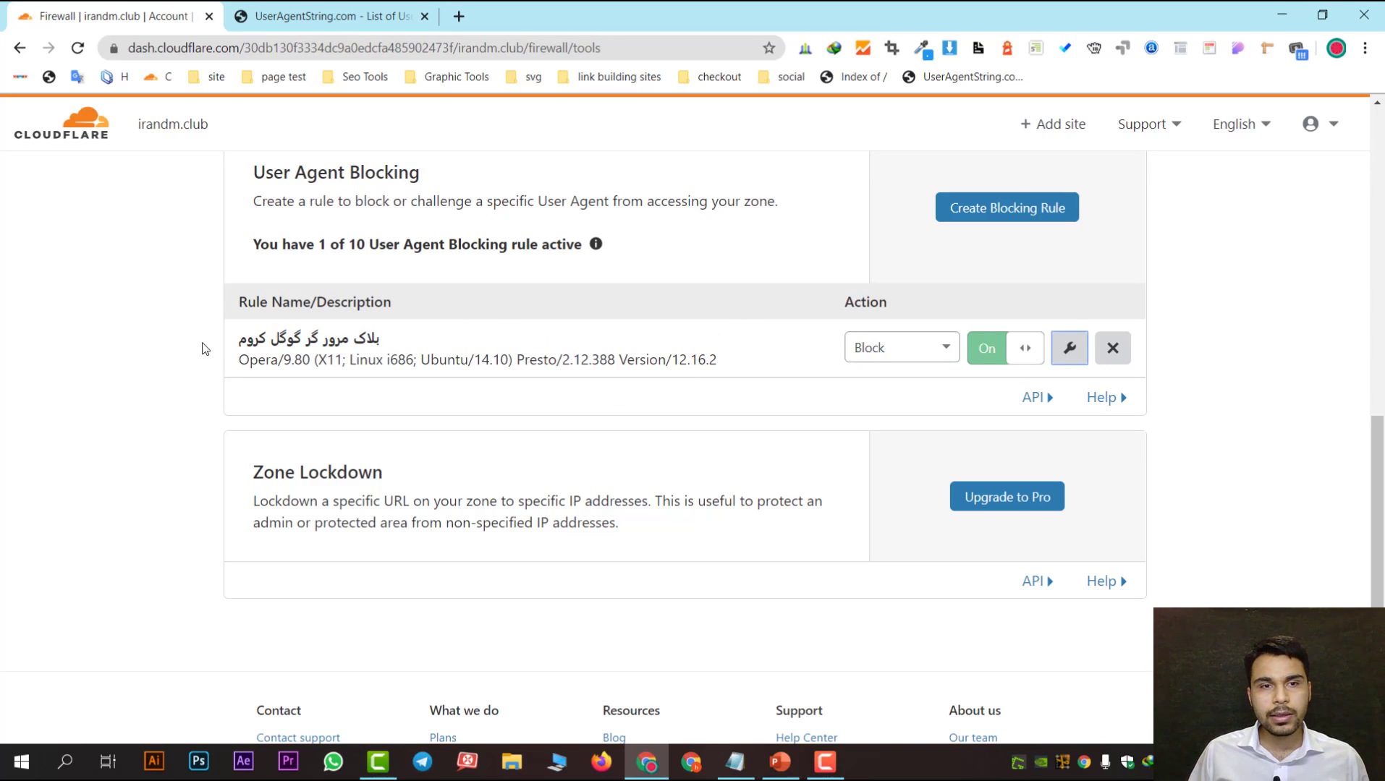
pyautogui.moveTo(234, 343); pyautogui.dragTo(831, 364)
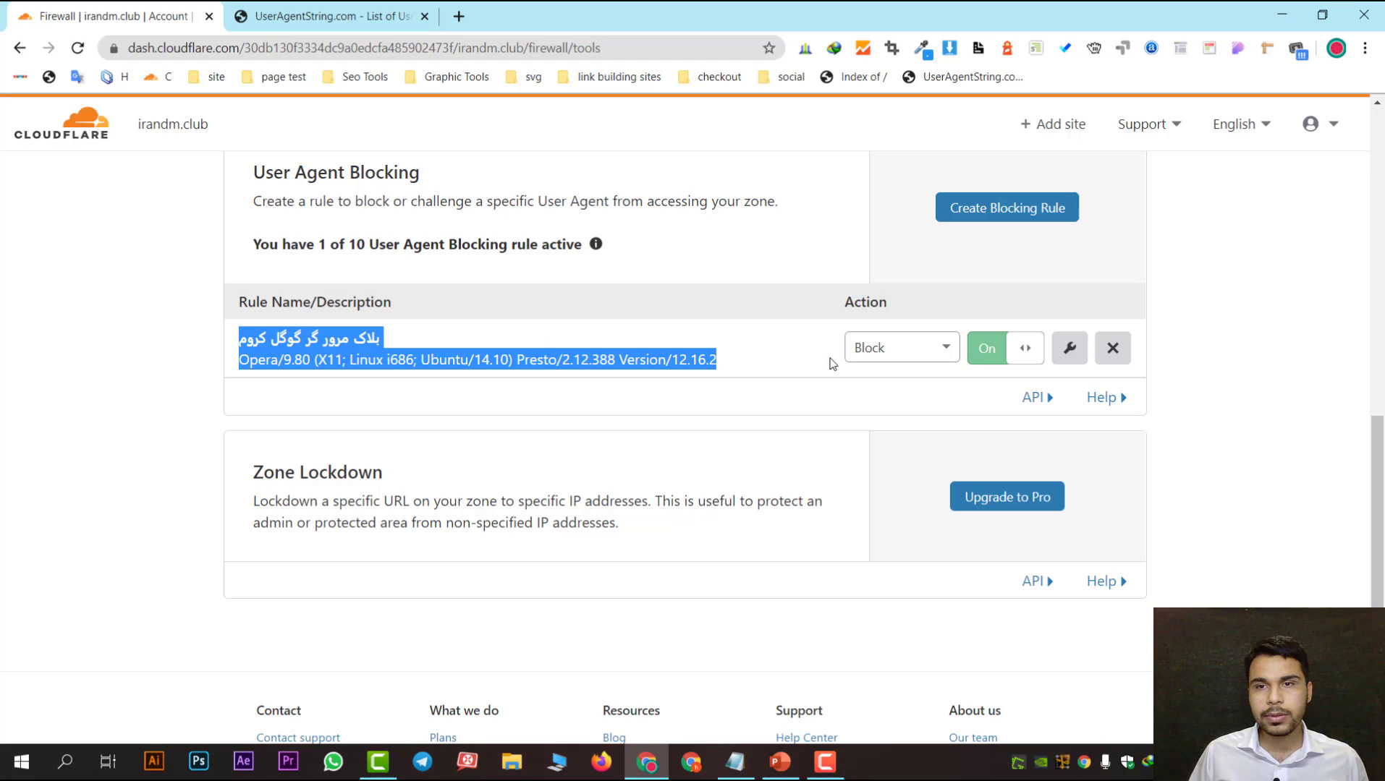
pyautogui.click(927, 348)
pyautogui.click(330, 16)
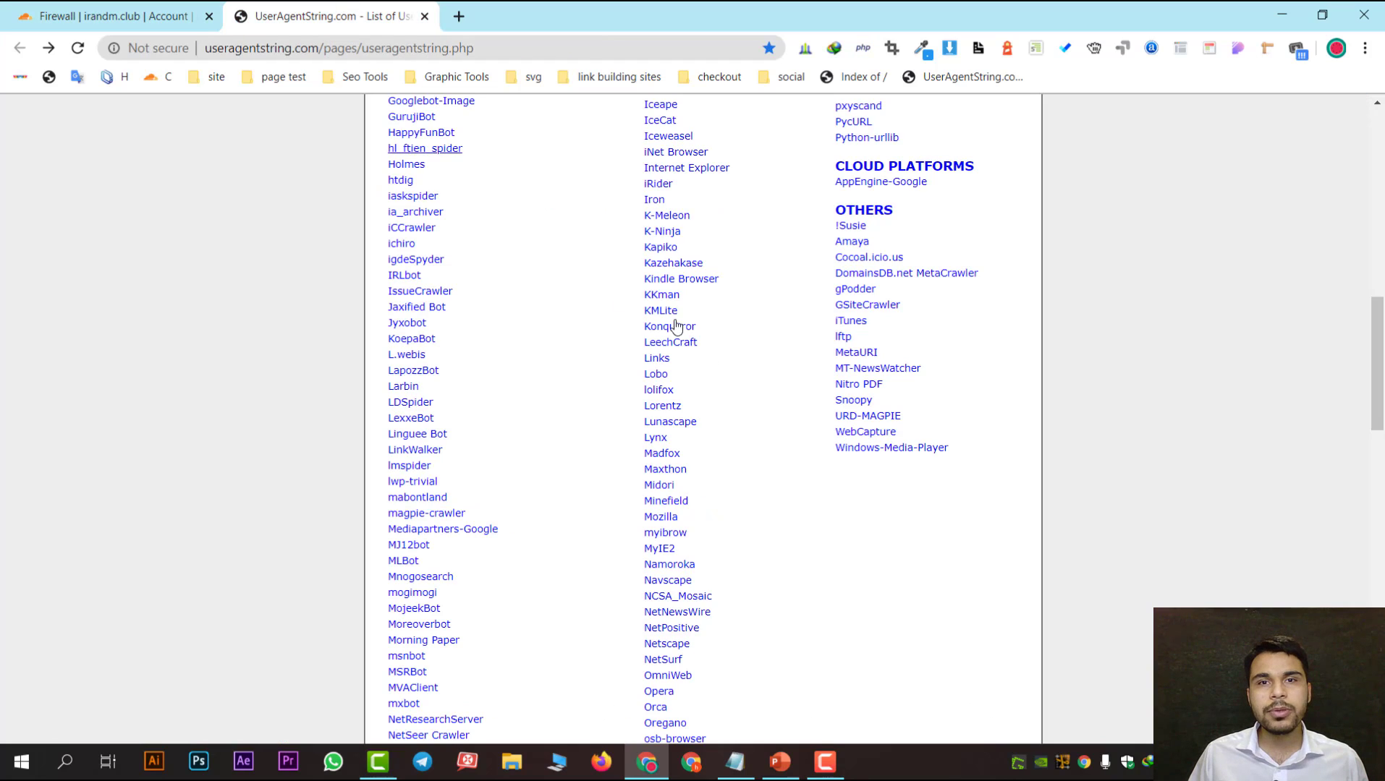
# Step: Open the Chrome user agent strings from the browsers list and copy the Chrome 70.0.3538.77 string
pyautogui.scroll(12, 675, 325)
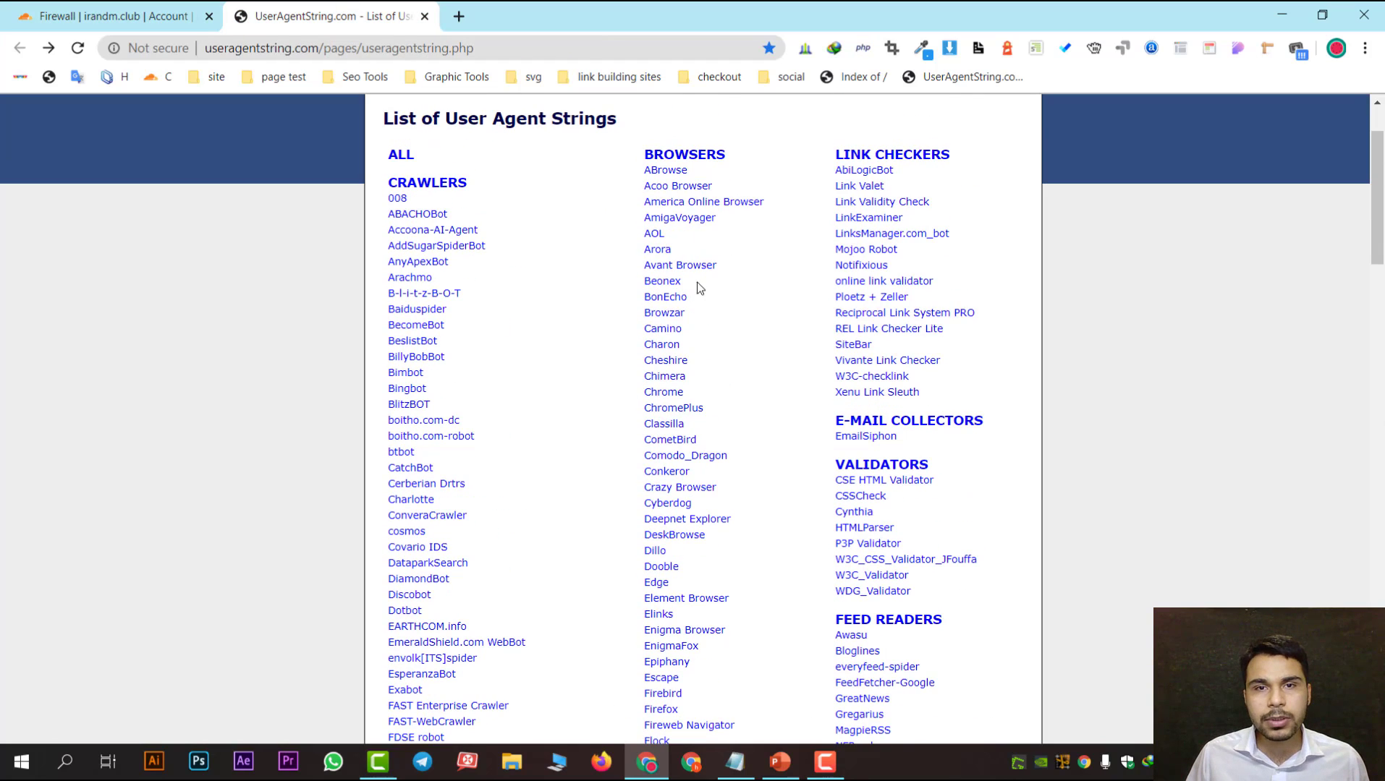
pyautogui.click(672, 394)
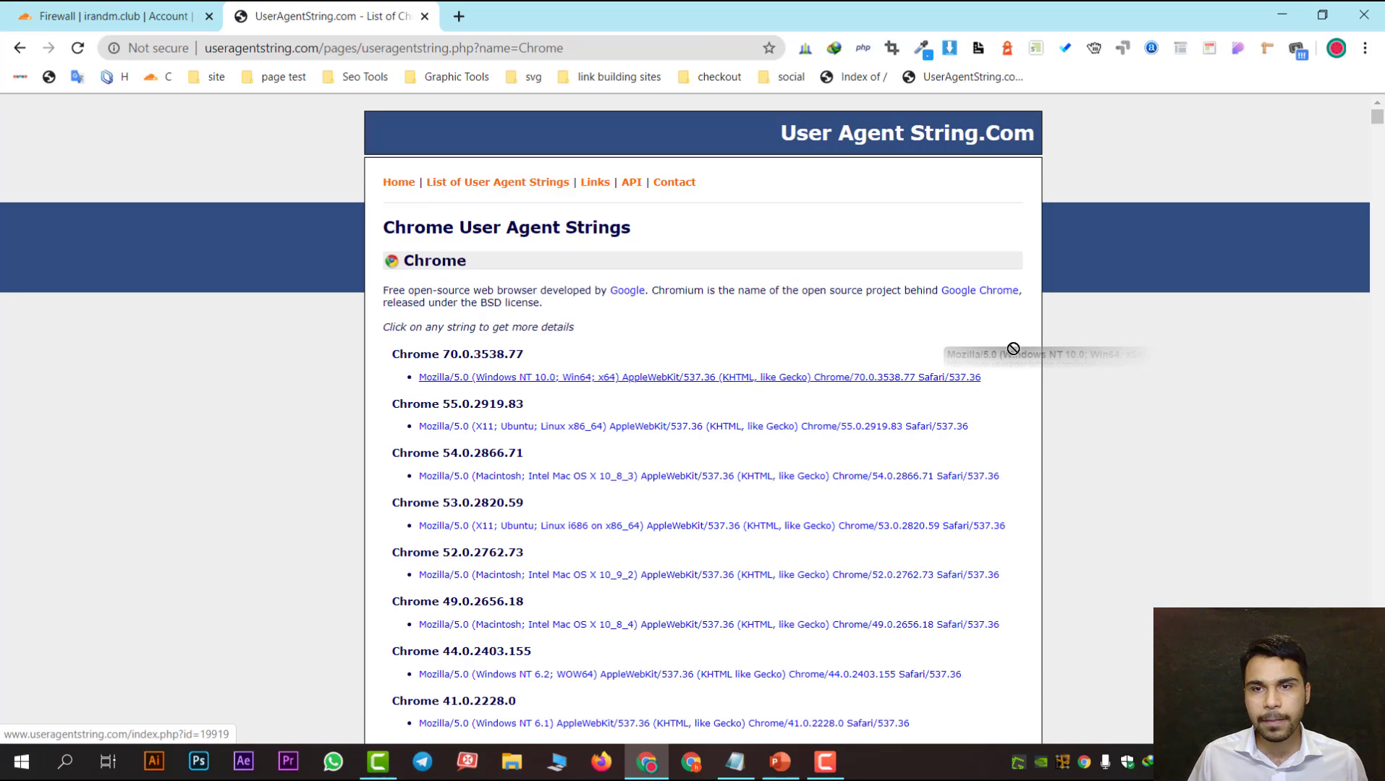
pyautogui.moveTo(993, 374); pyautogui.dragTo(427, 380)
pyautogui.hotkey('ctrl', 'c')
# Step: Replace the user agent of Cloudflare's blocking rule with the copied Chrome 70.0.3538.77 string and save the rule
pyautogui.hotkey('ctrl', 'shift', 'Tab')
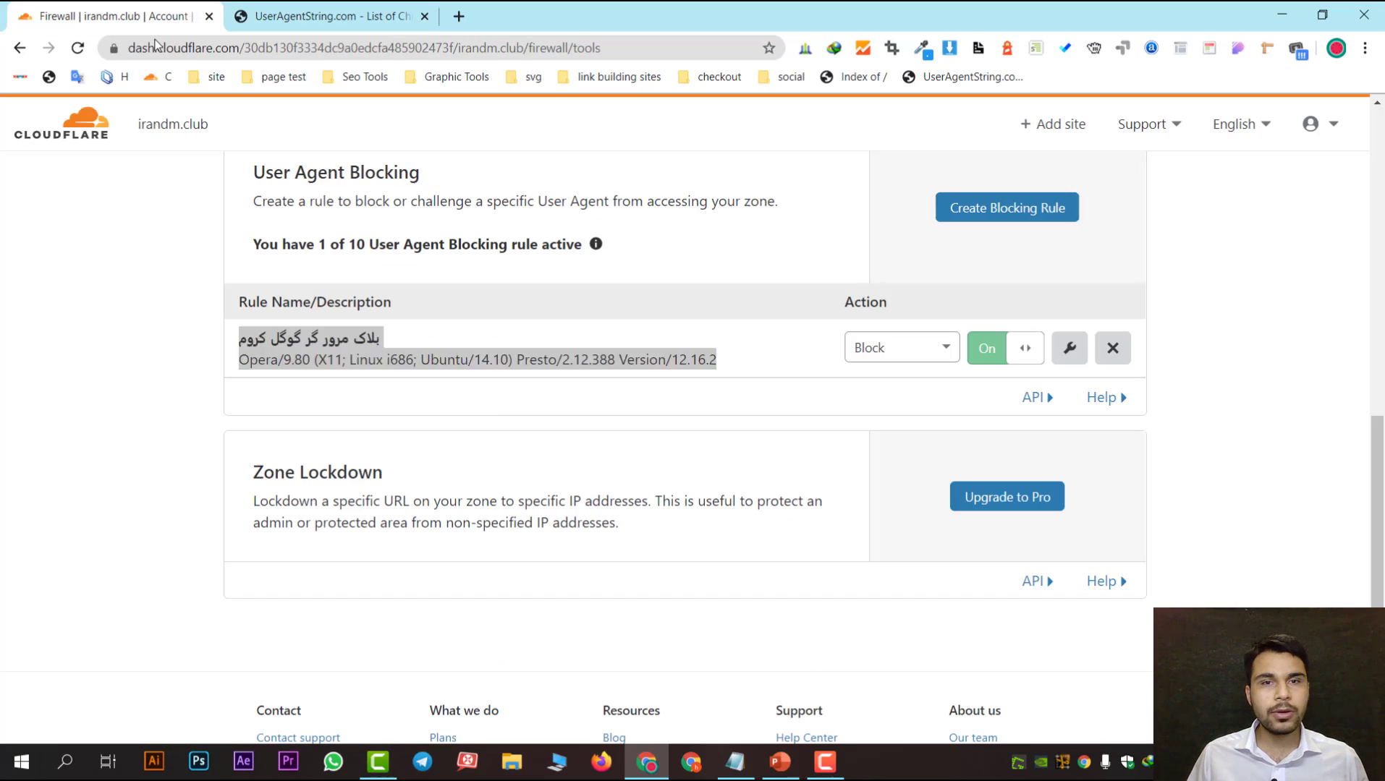
pyautogui.click(1071, 350)
pyautogui.click(633, 526)
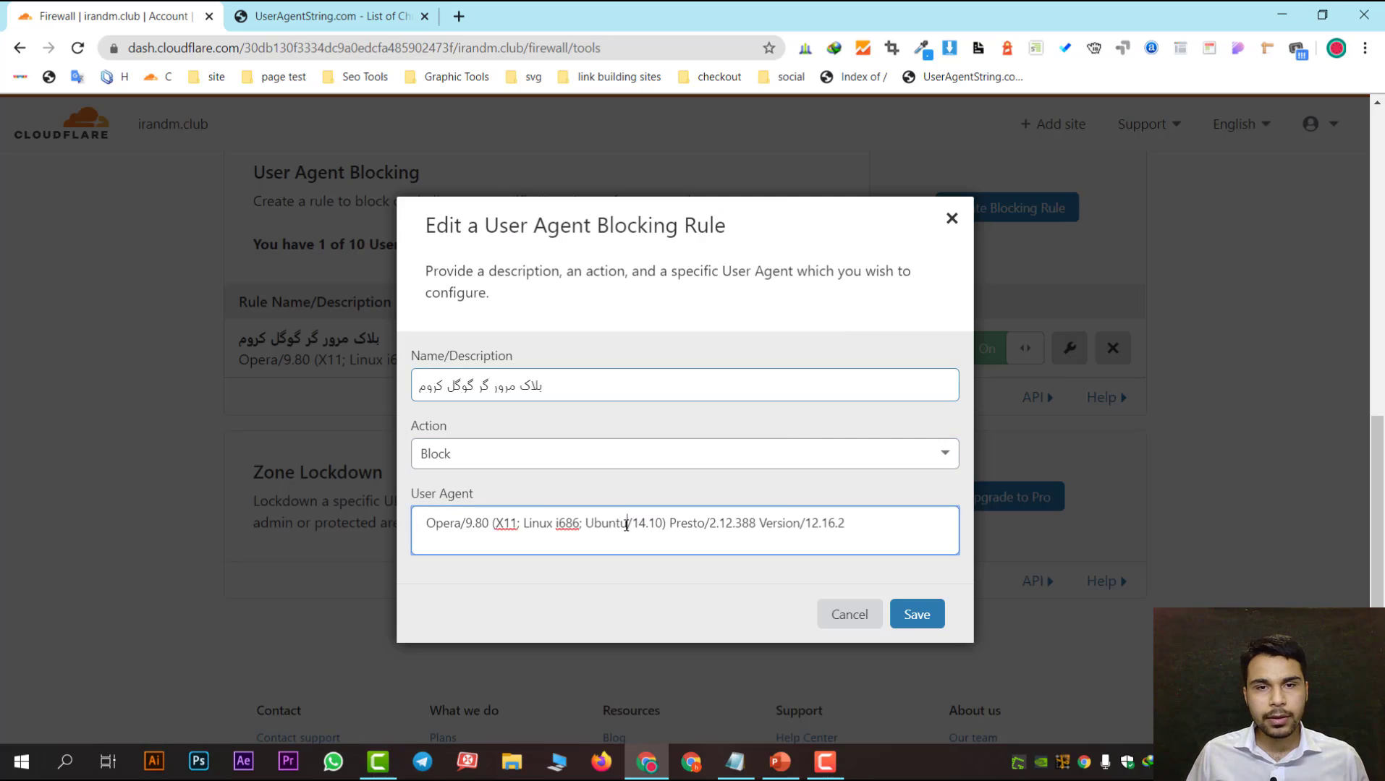
pyautogui.hotkey('ctrl', 'a')
pyautogui.hotkey('ctrl', 'v')
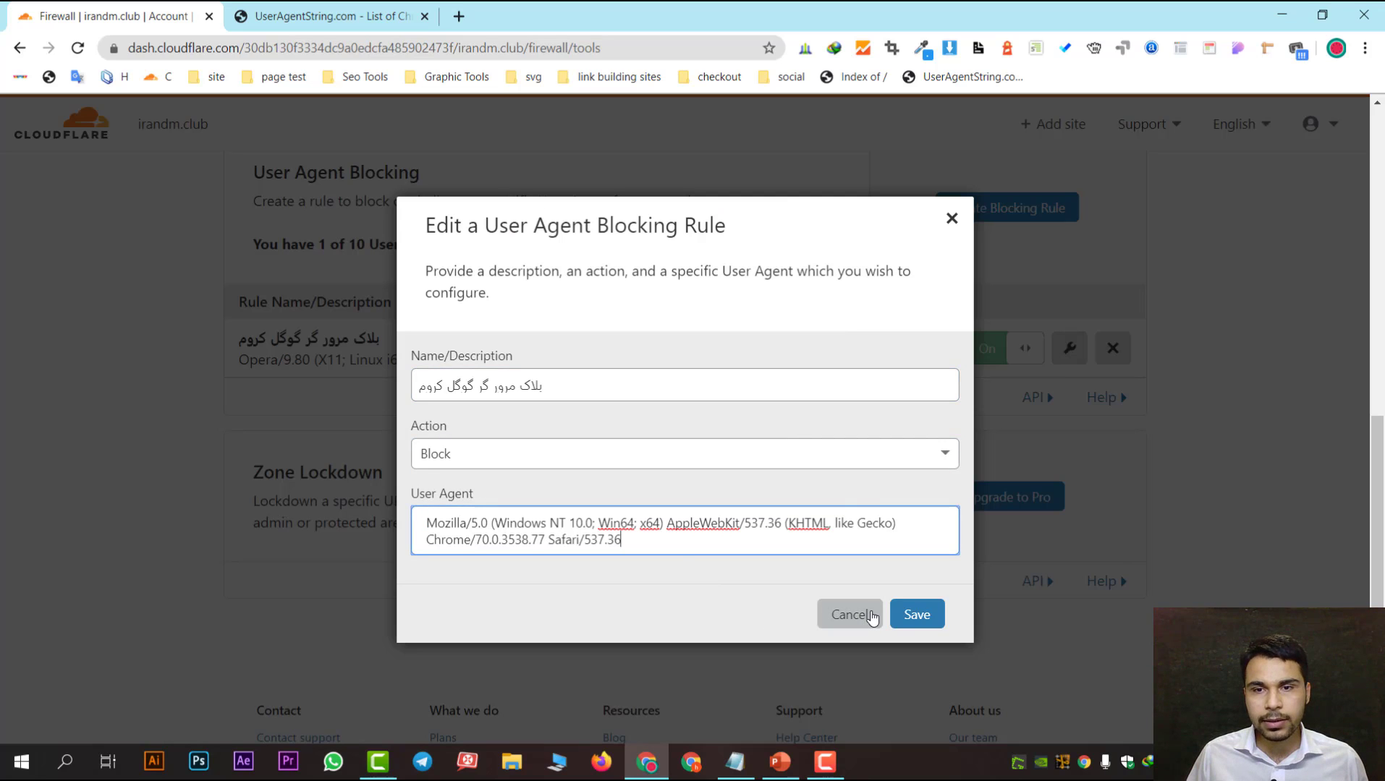
pyautogui.click(912, 614)
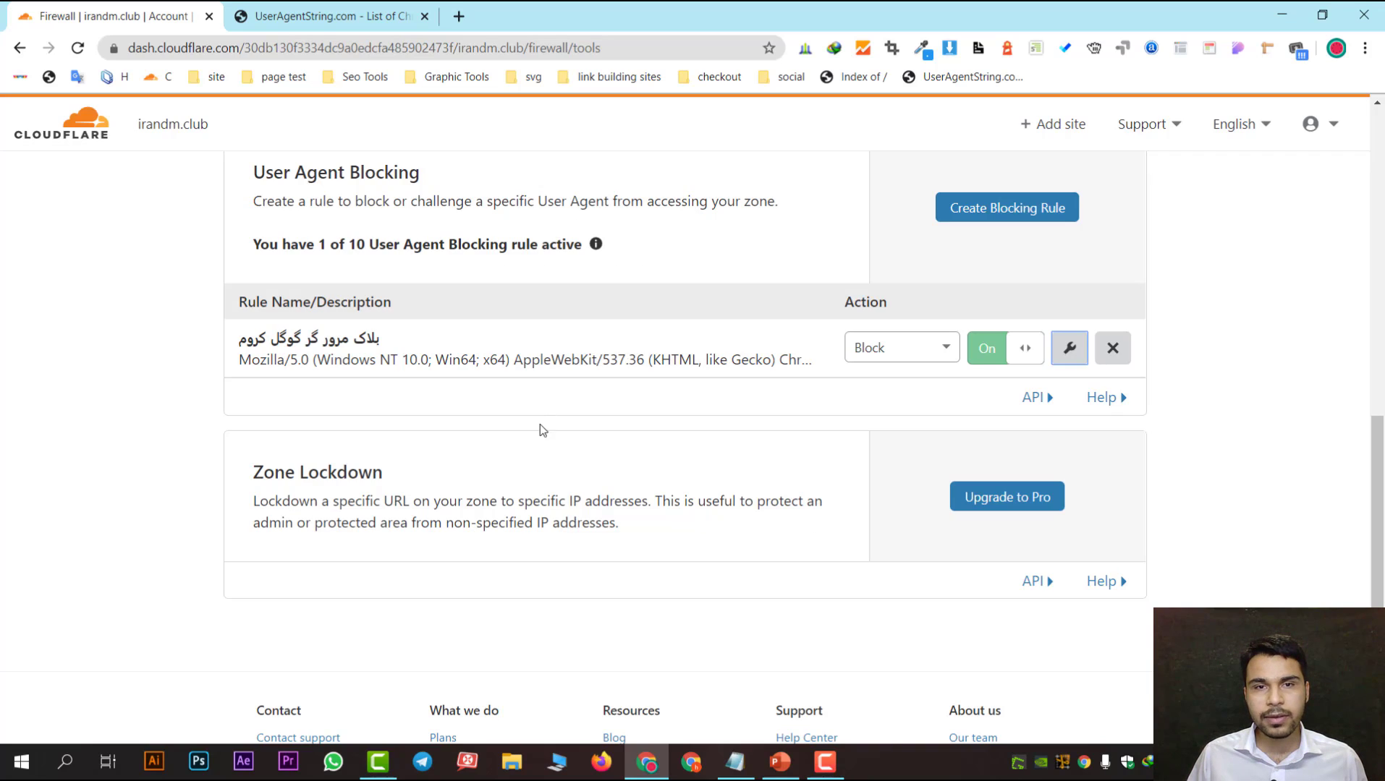
pyautogui.click(459, 16)
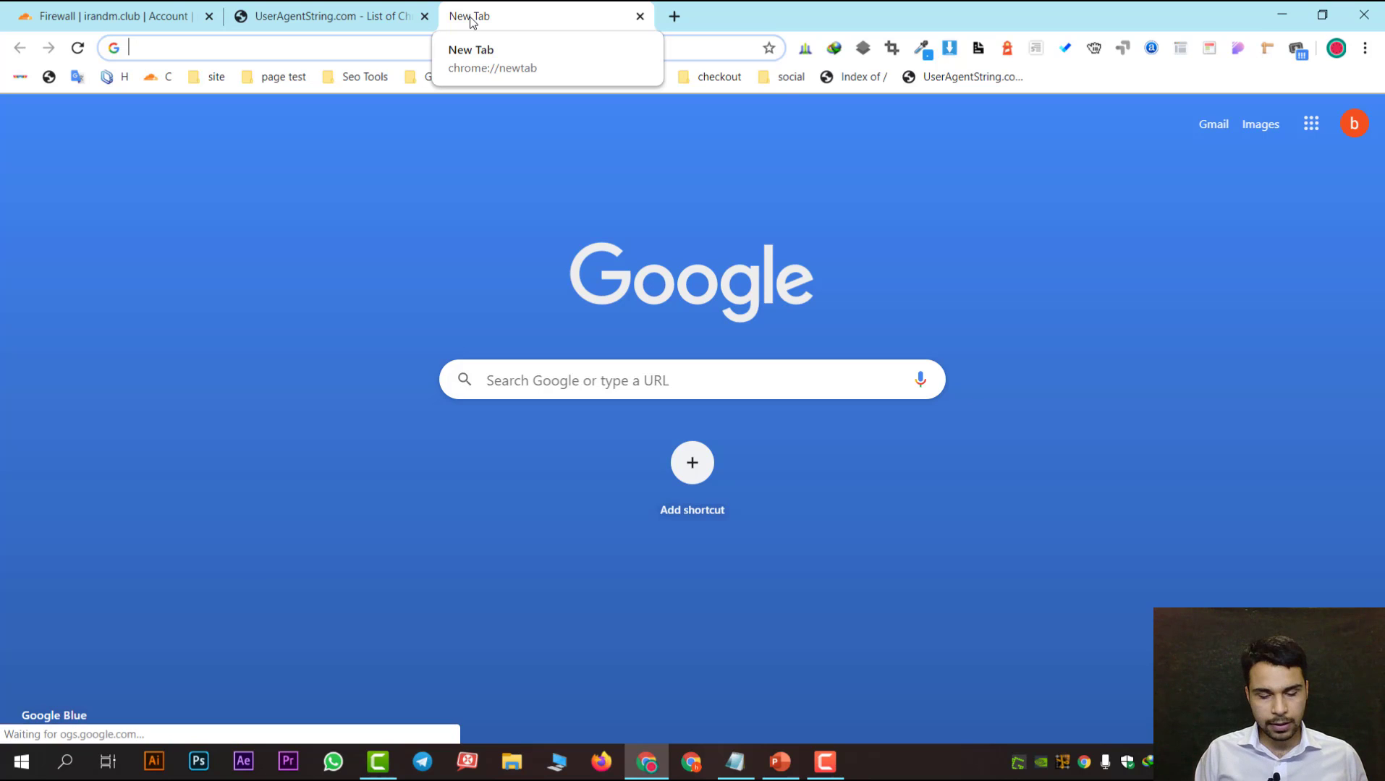
pyautogui.write('iran')
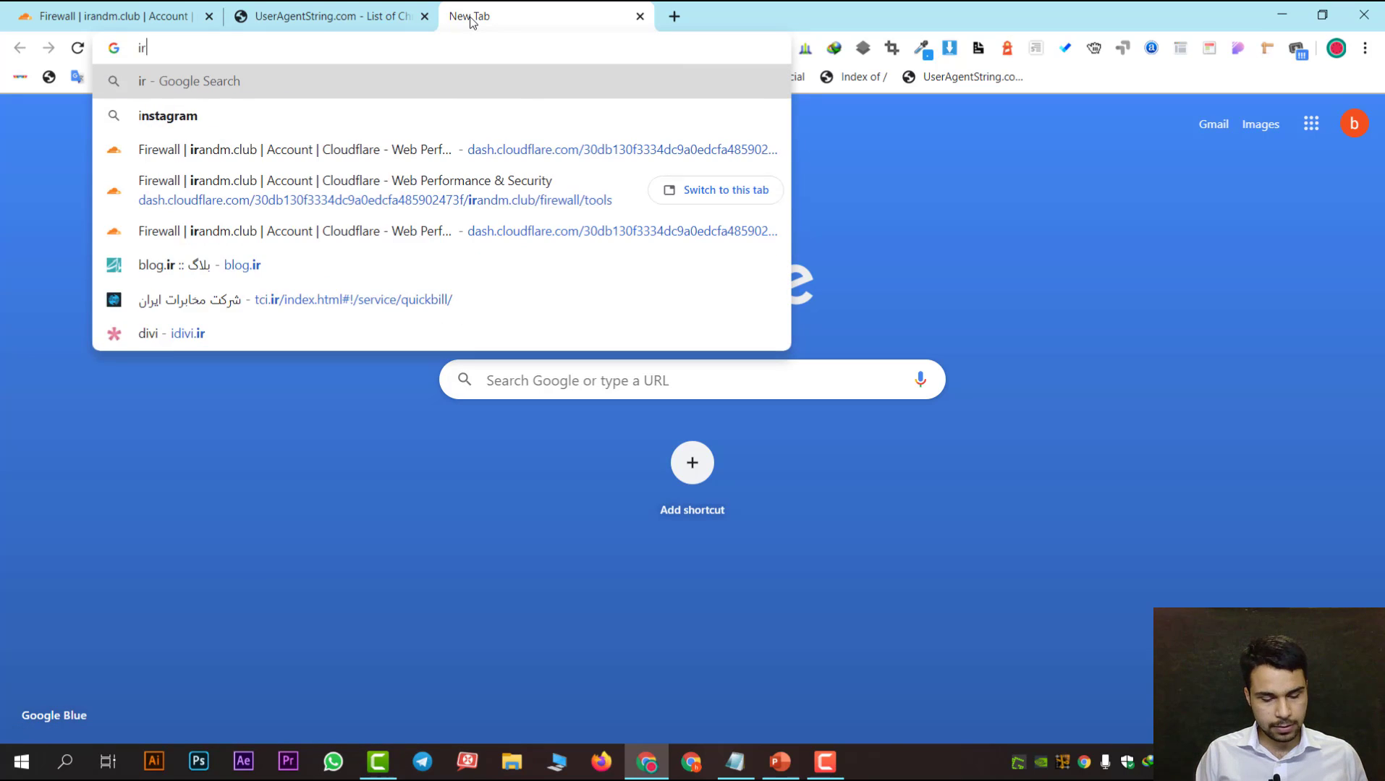
pyautogui.press('BackSpace')
pyautogui.press('BackSpace')
pyautogui.press('BackSpace')
pyautogui.press('BackSpace')
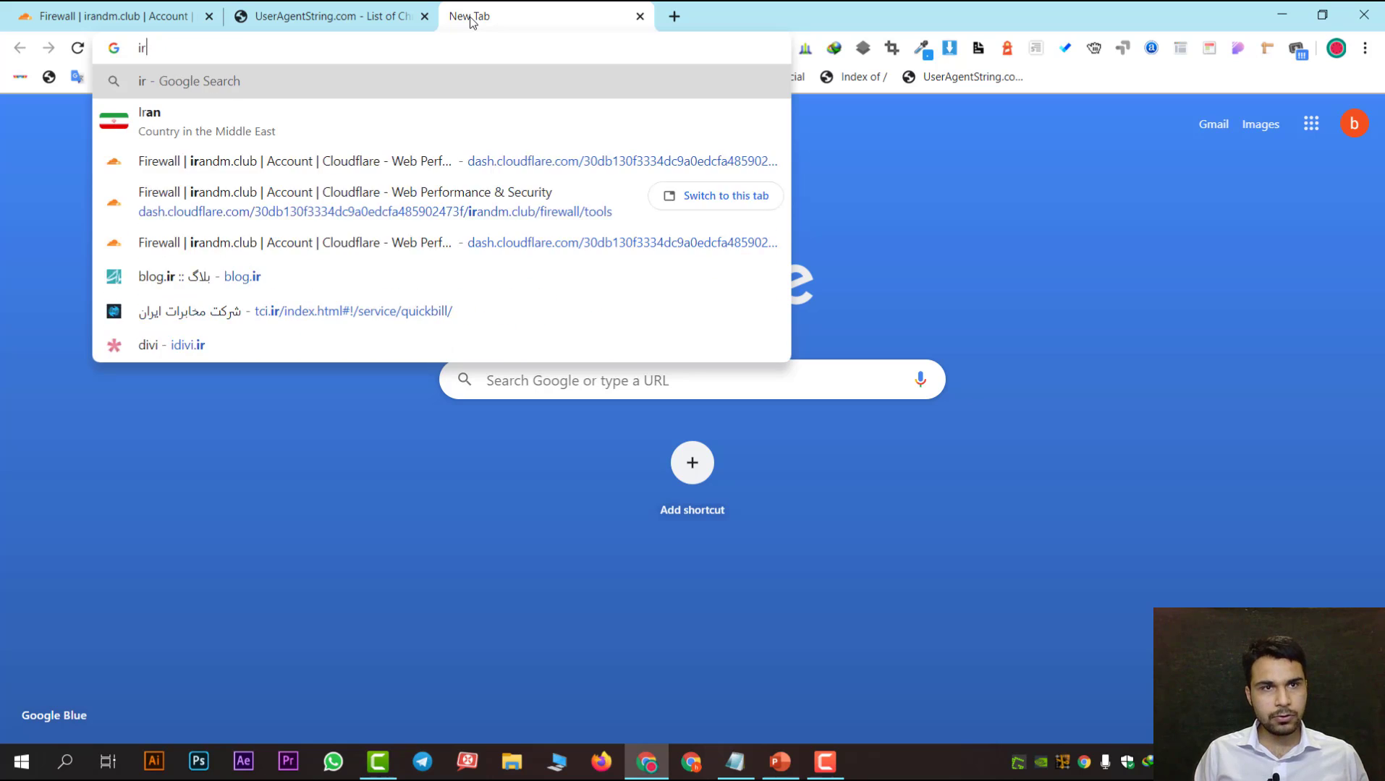
# Step: Load irandm.club in a new incognito window to test the blocking rule
pyautogui.hotkey('ctrl', 'shift', 'n')
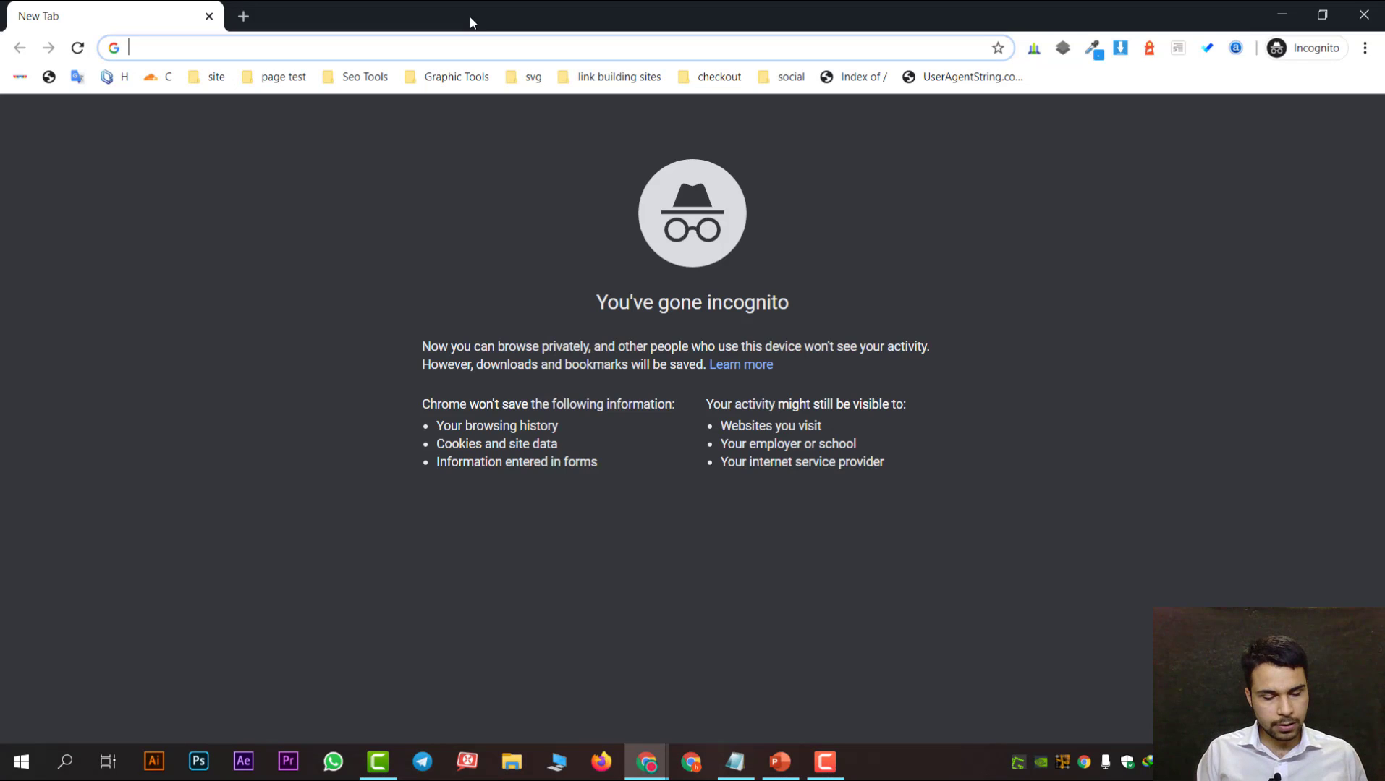
pyautogui.write('irandm.cl')
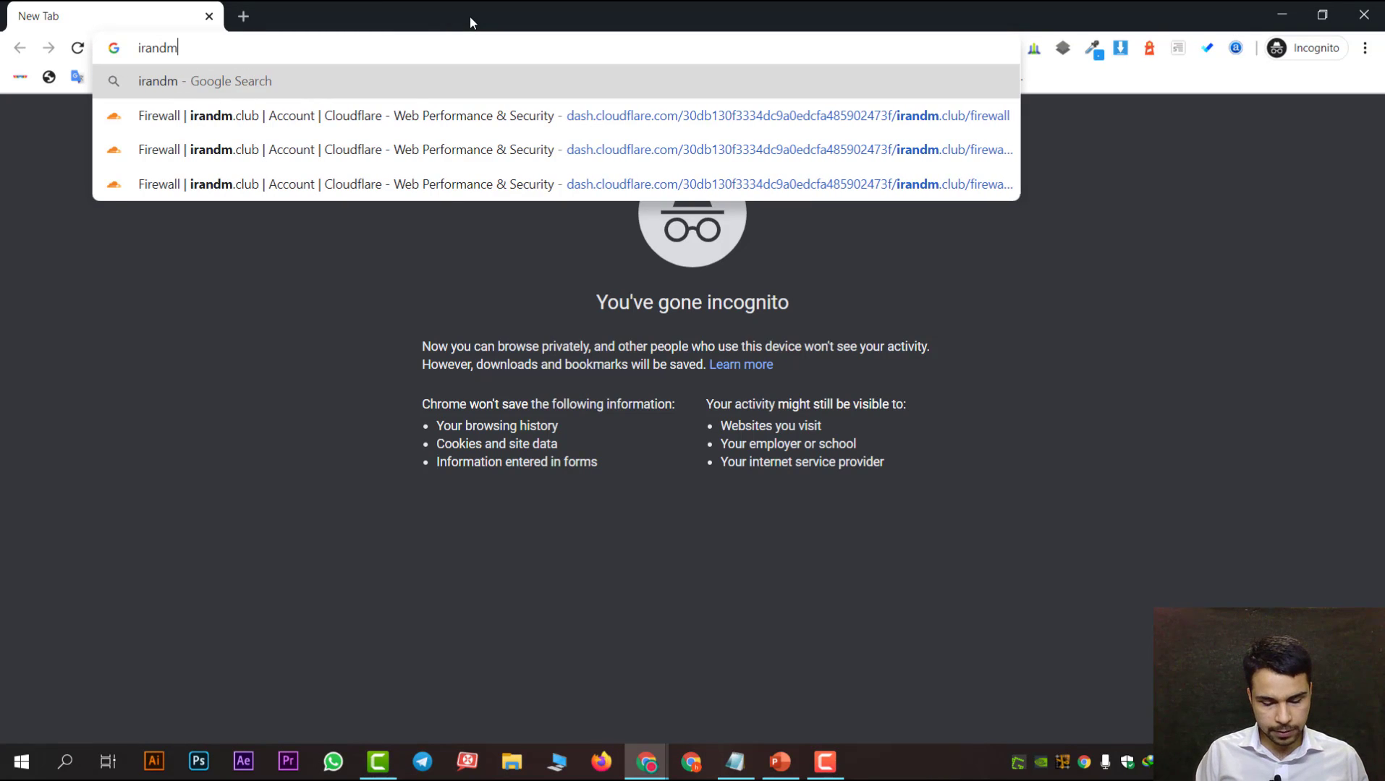
pyautogui.write('ub')
pyautogui.press('Return')
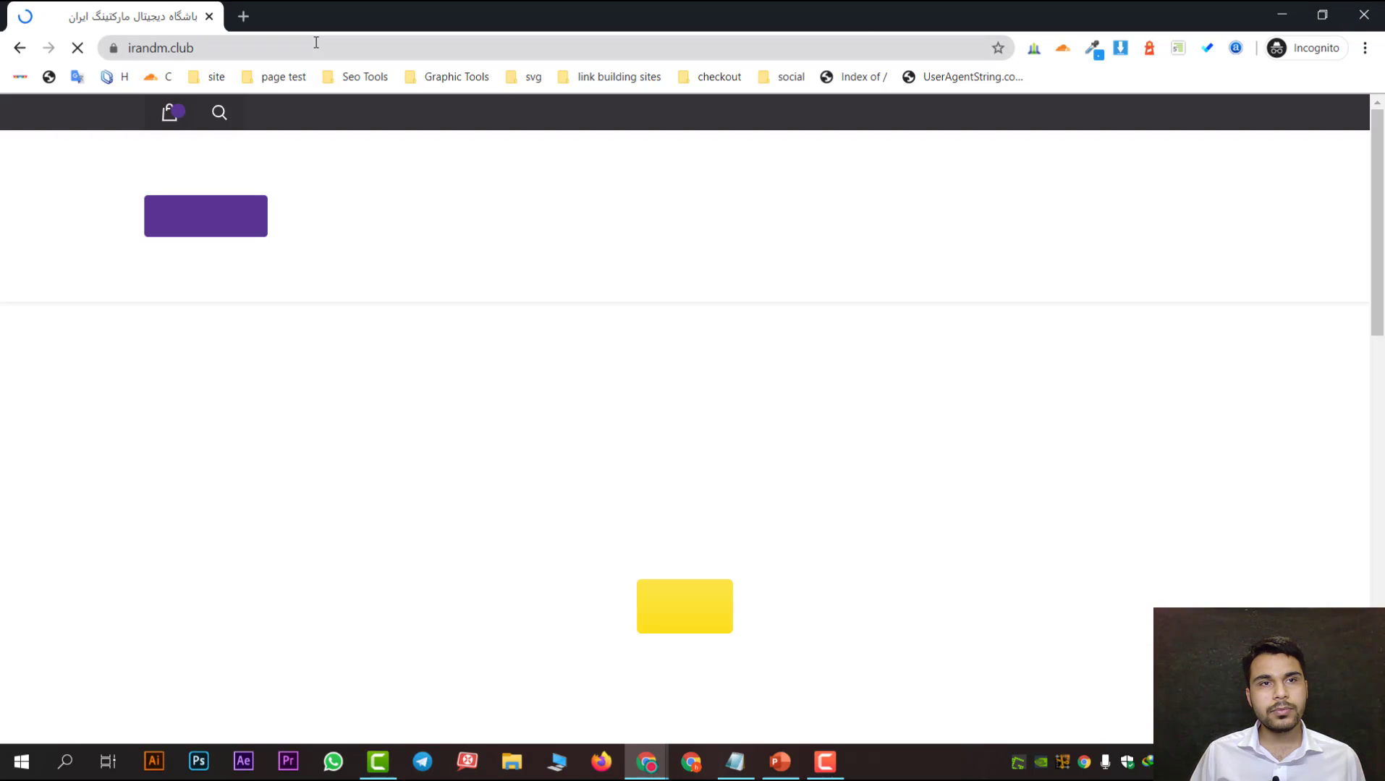
# Step: Copy the full irandm.club address and close the incognito window
pyautogui.doubleClick(316, 42)
pyautogui.click(316, 43)
pyautogui.click(316, 43)
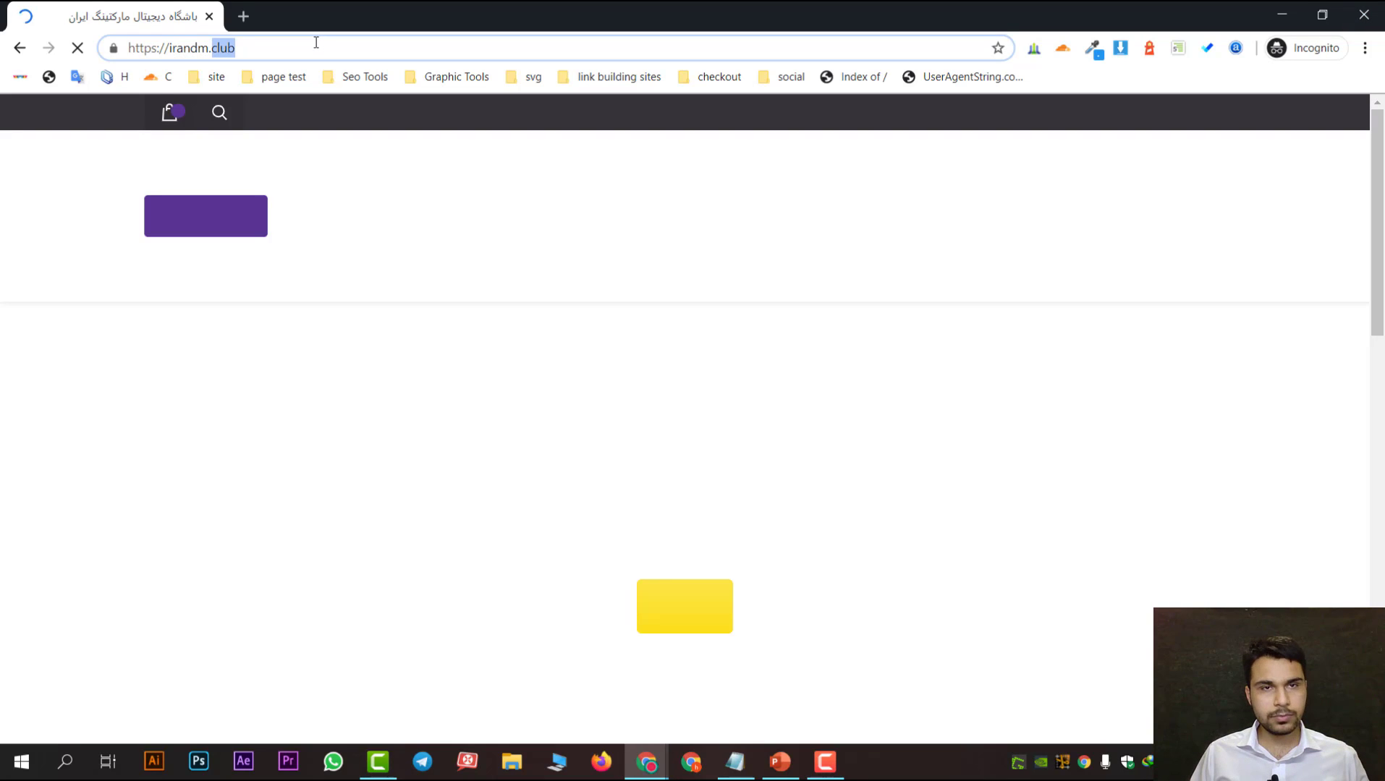
pyautogui.click(316, 42)
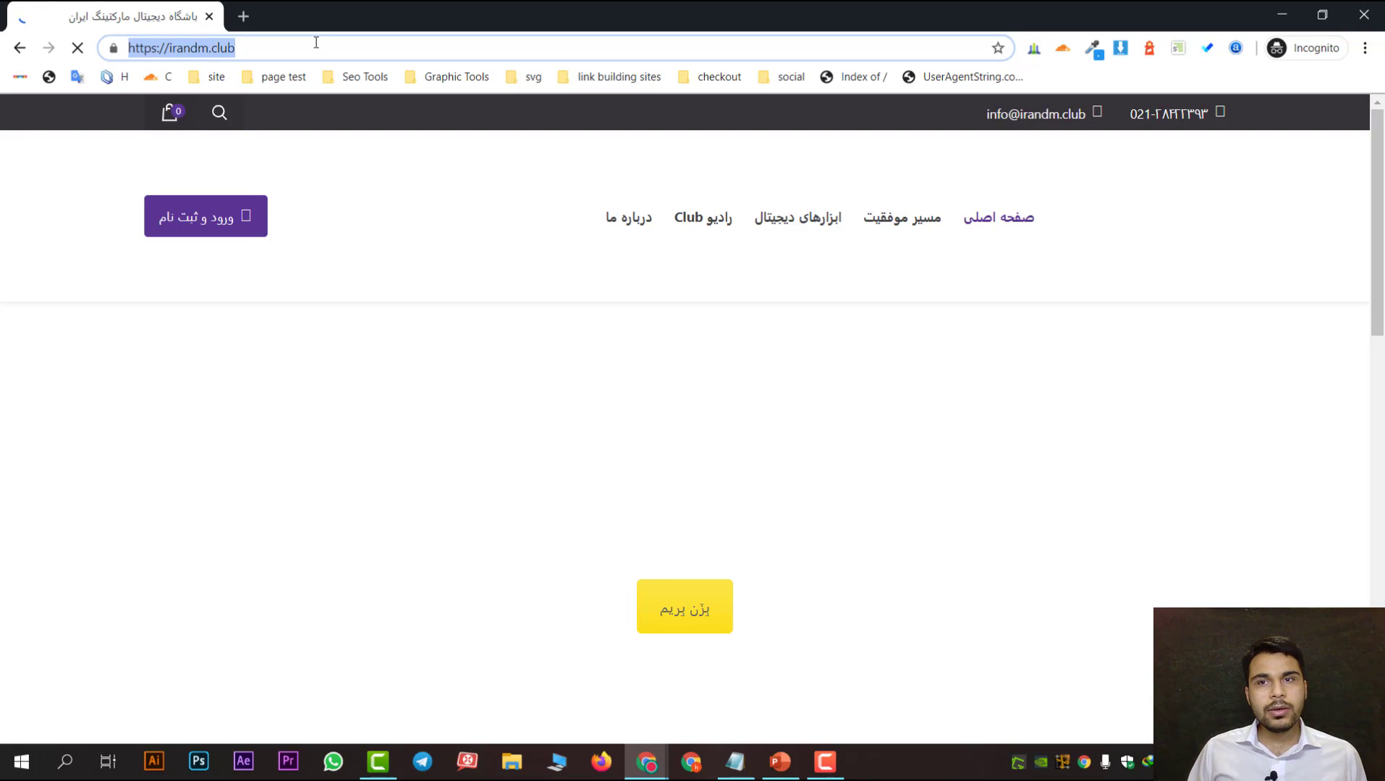
pyautogui.doubleClick(284, 57)
pyautogui.click(285, 57)
pyautogui.hotkey('ctrl', 'c')
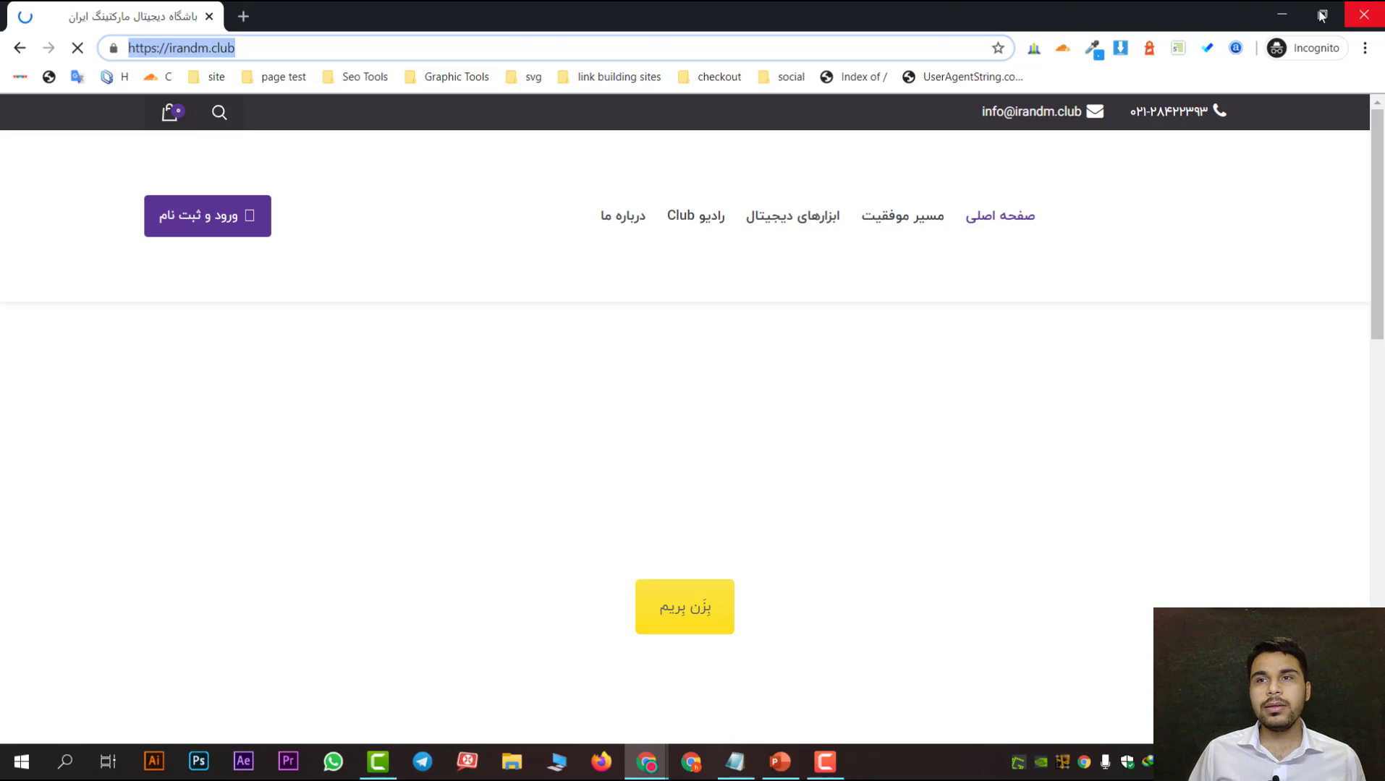
pyautogui.click(1364, 14)
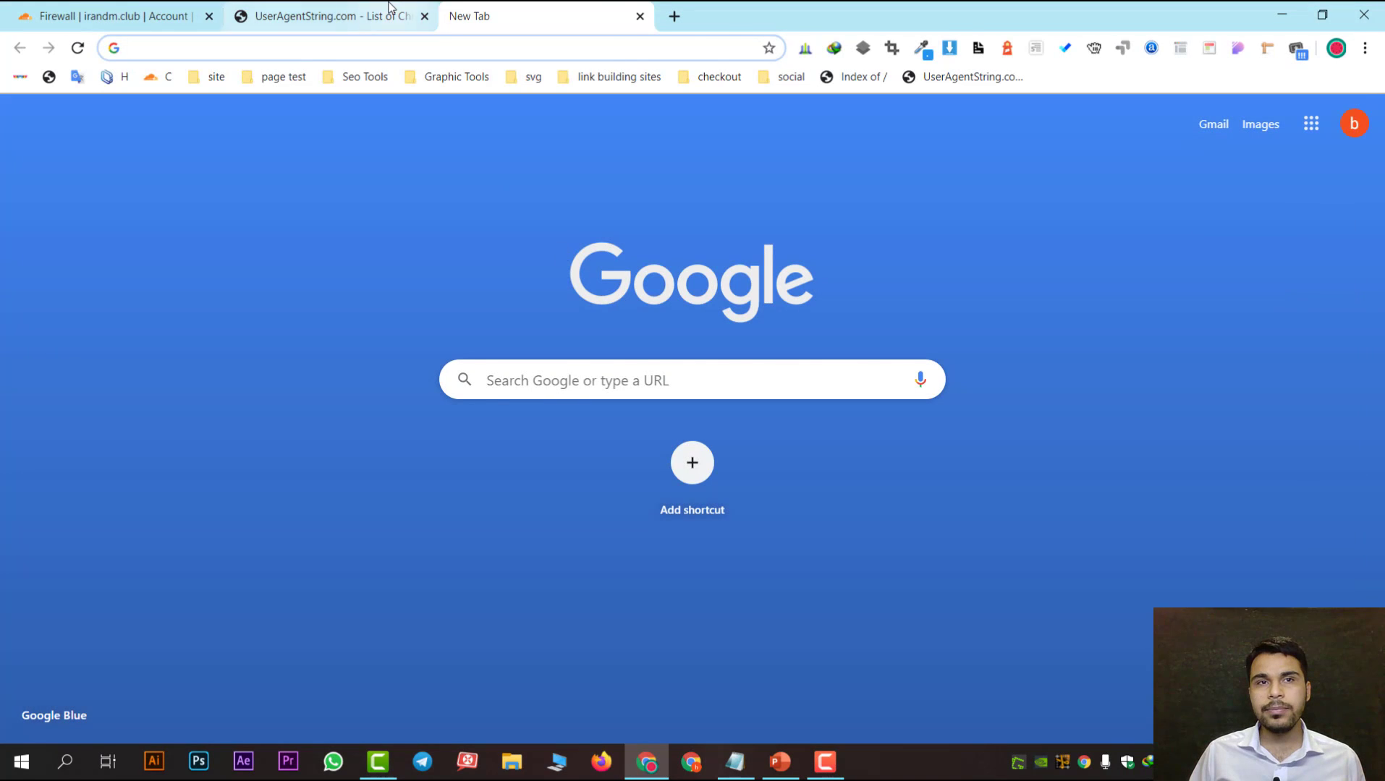
# Step: Set the action of Cloudflare's User Agent Blocking rule to JS Challenge and save it
pyautogui.click(405, 25)
pyautogui.scroll(-1, 635, 442)
pyautogui.click(193, 9)
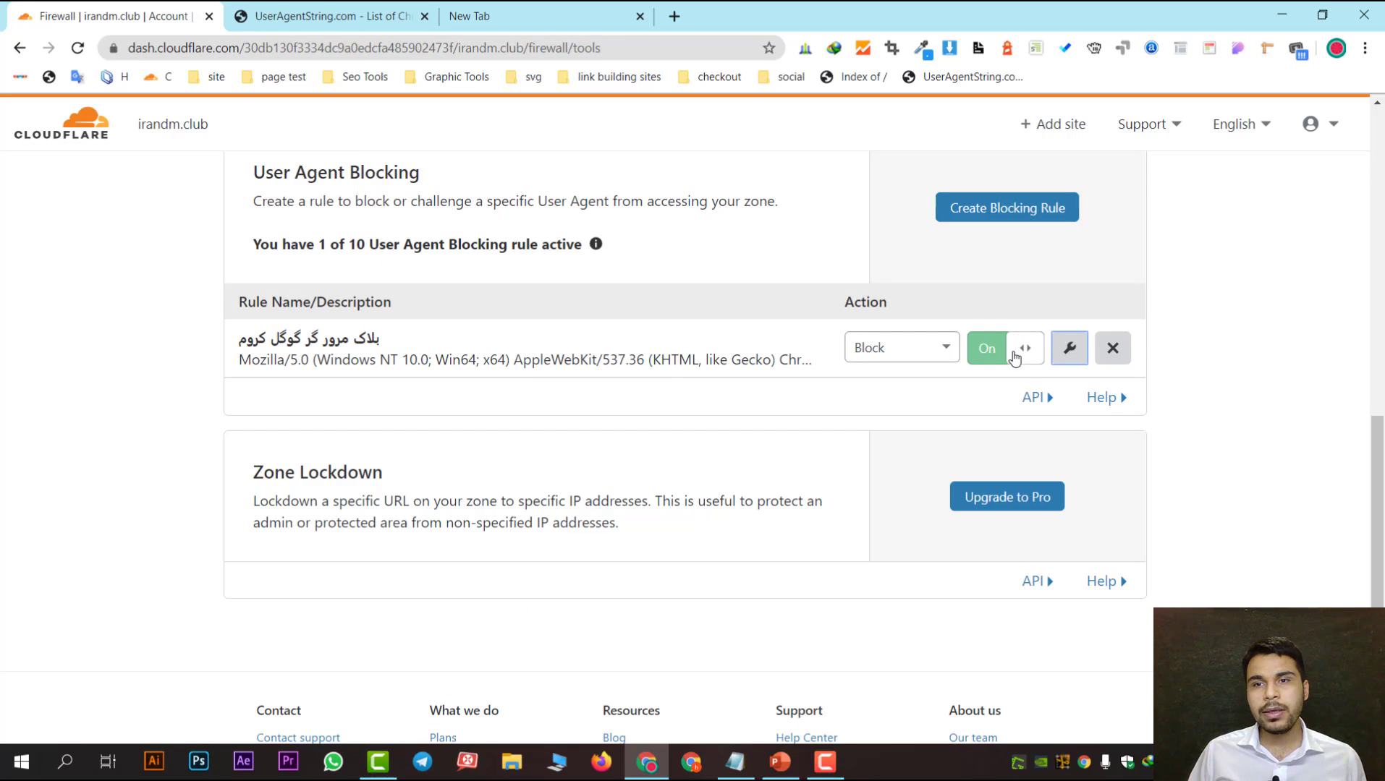
pyautogui.click(1069, 350)
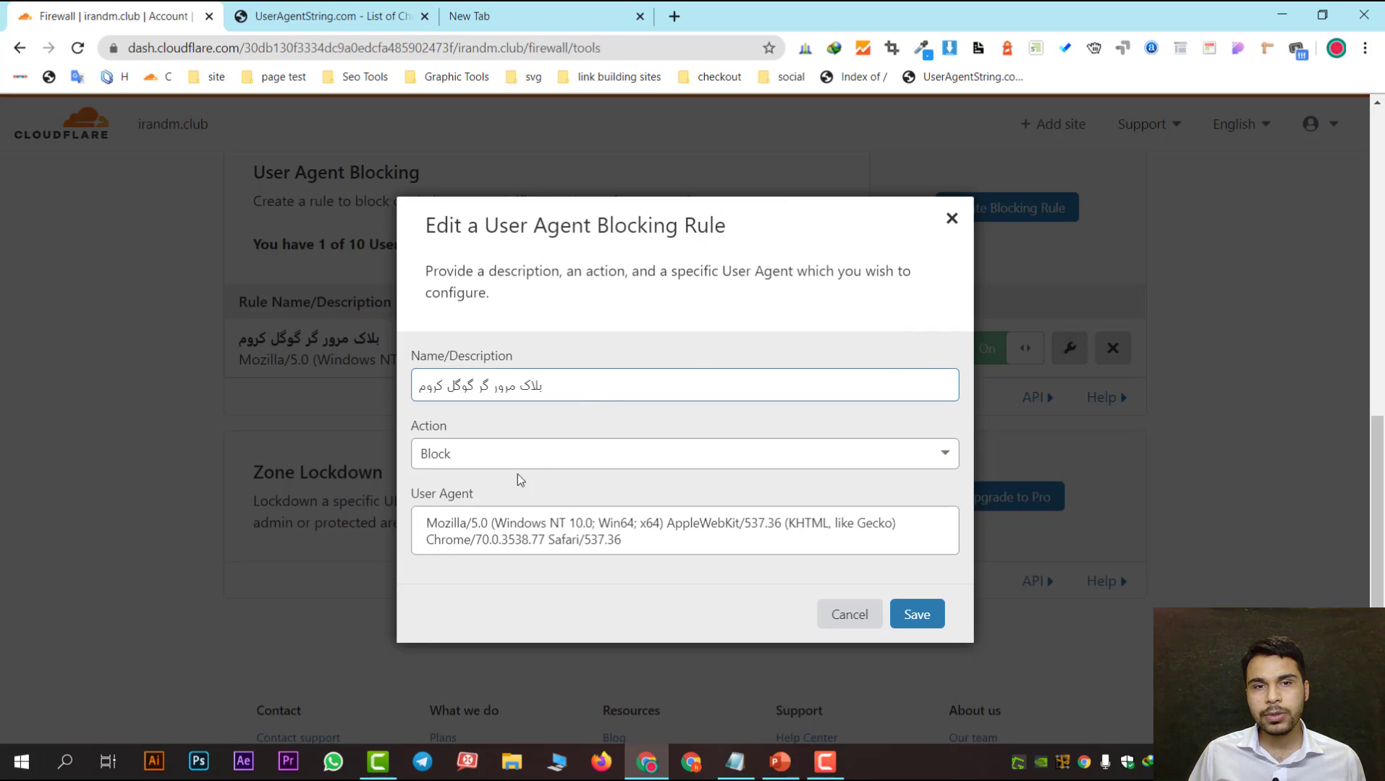
pyautogui.click(555, 443)
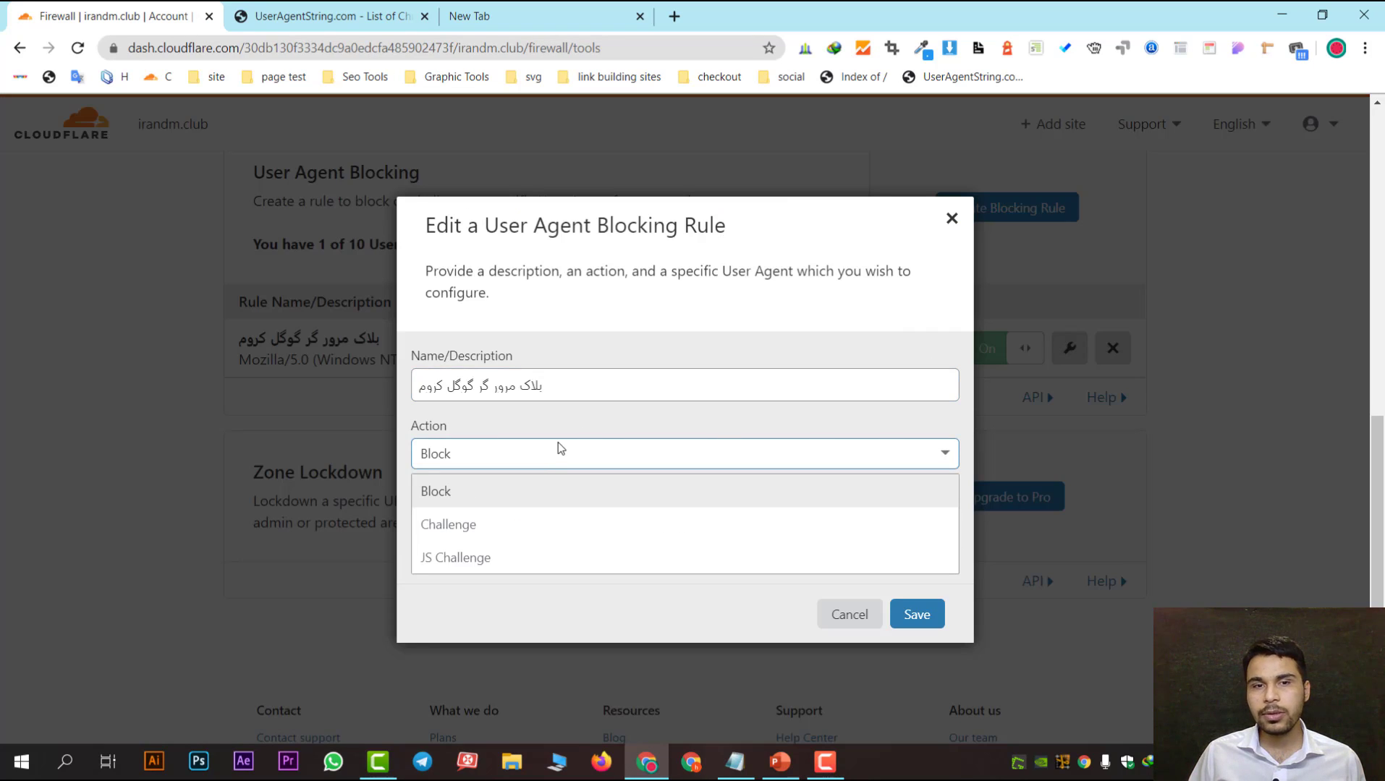
pyautogui.click(478, 556)
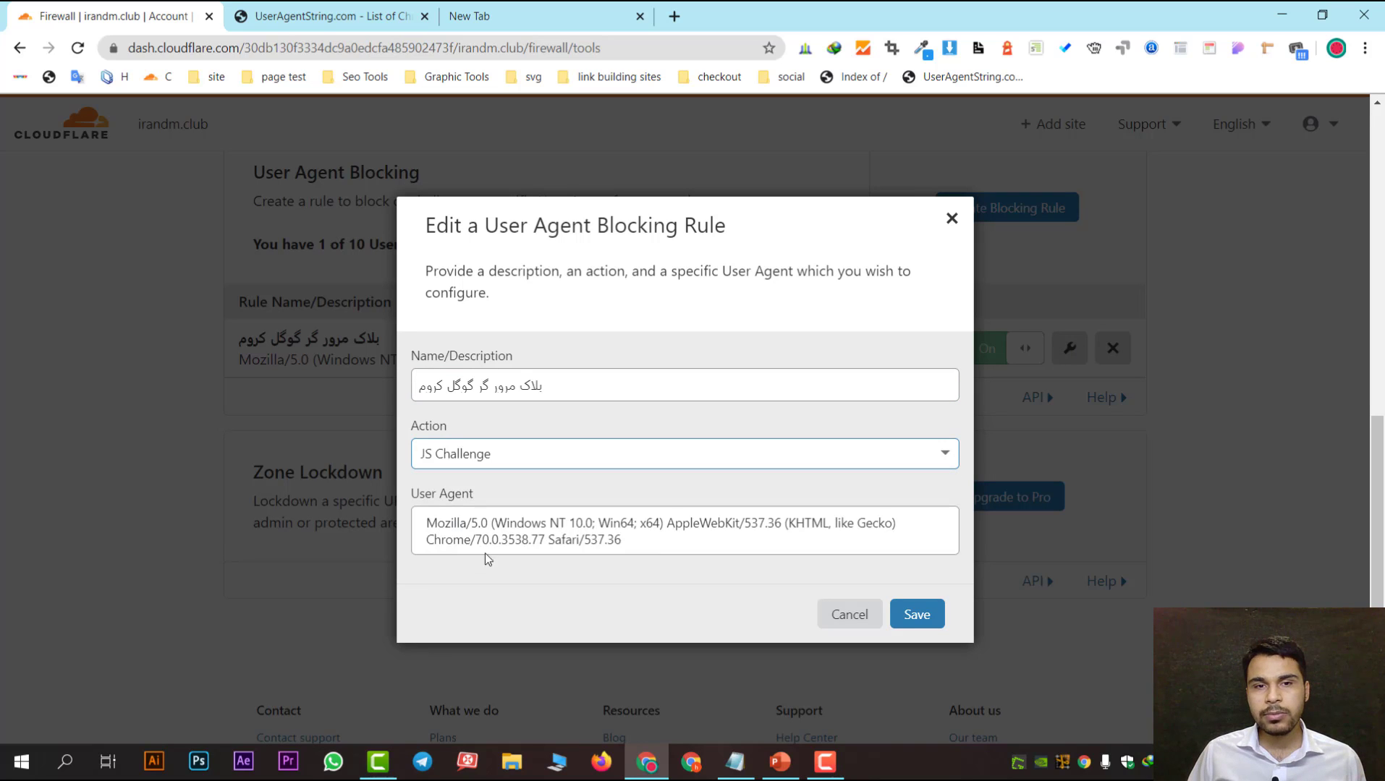
pyautogui.click(916, 614)
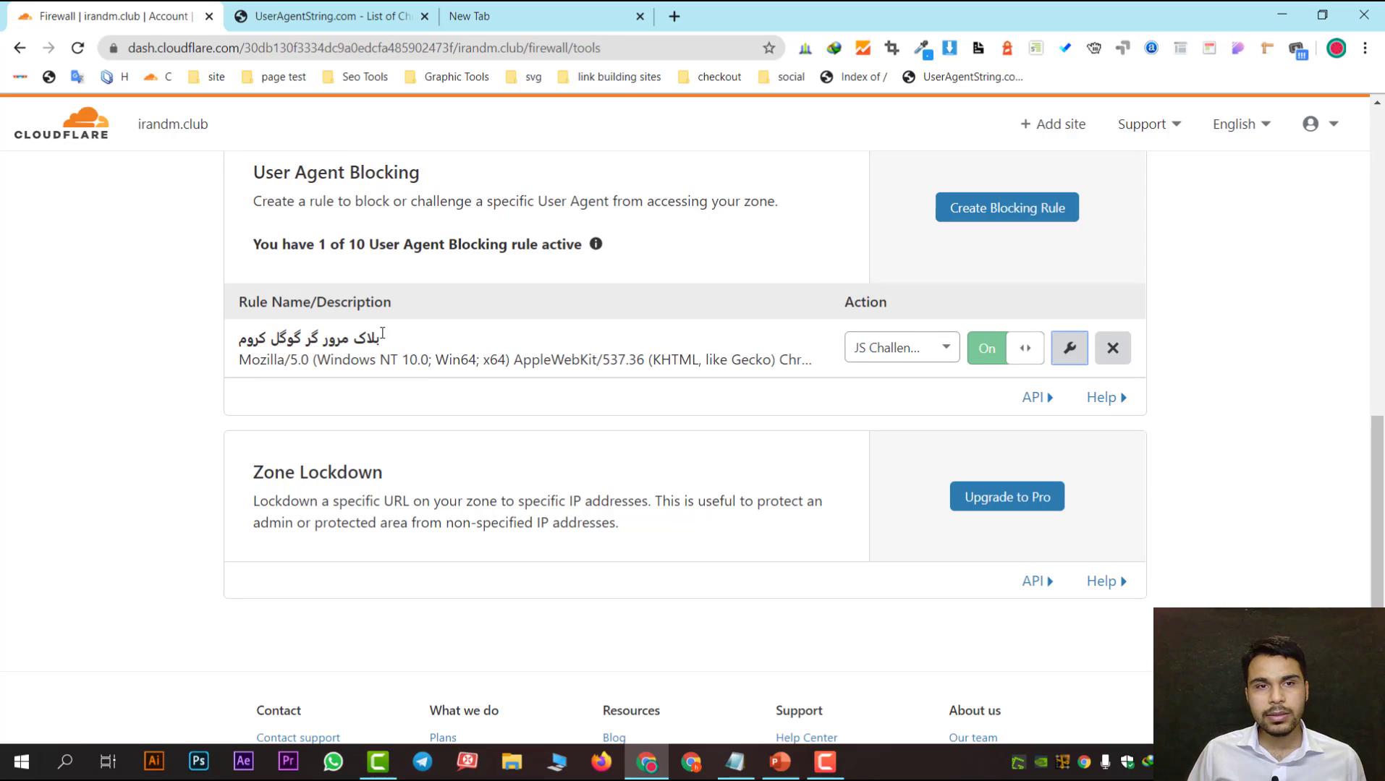
# Step: Examine the name and user agent of the saved JS Challenge rule in the User Agent Blocking list
pyautogui.moveTo(312, 342); pyautogui.dragTo(769, 361)
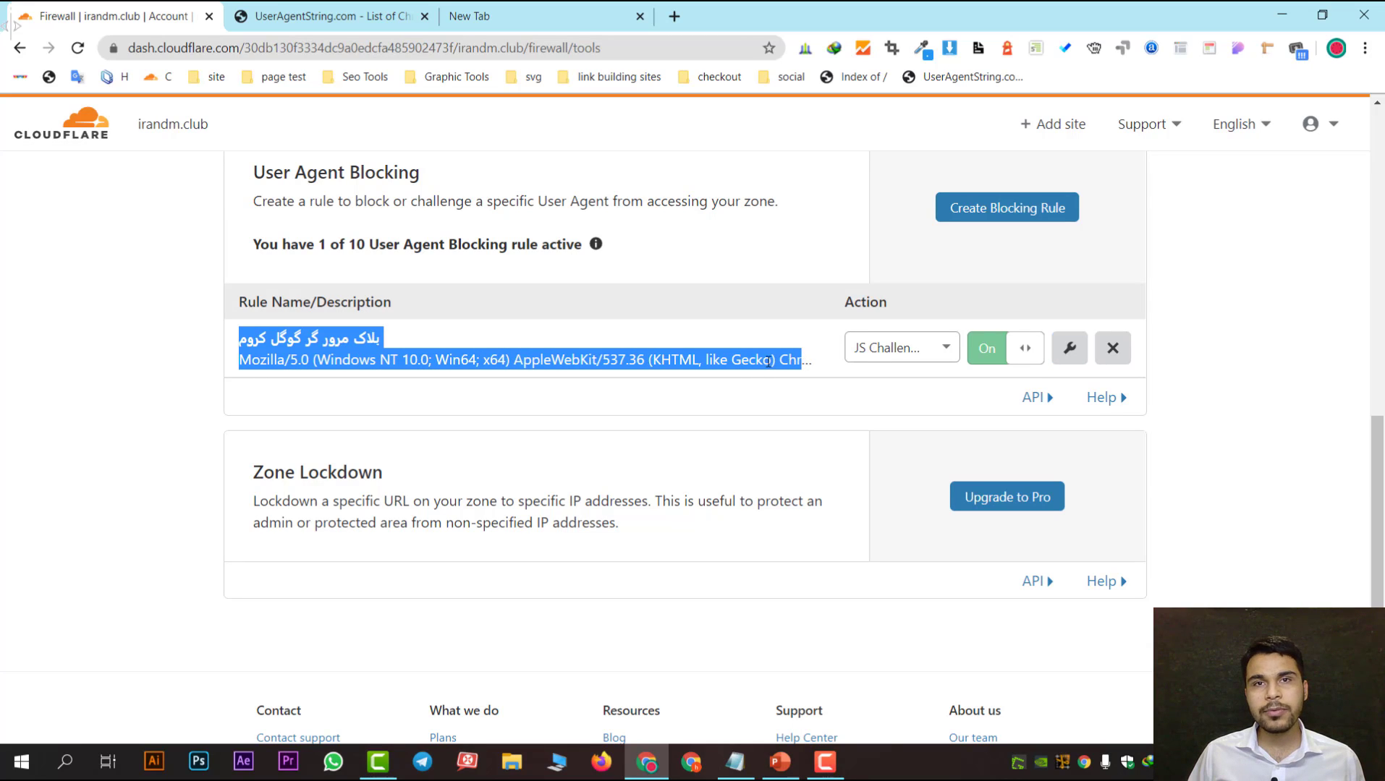
pyautogui.click(388, 7)
pyautogui.click(109, 16)
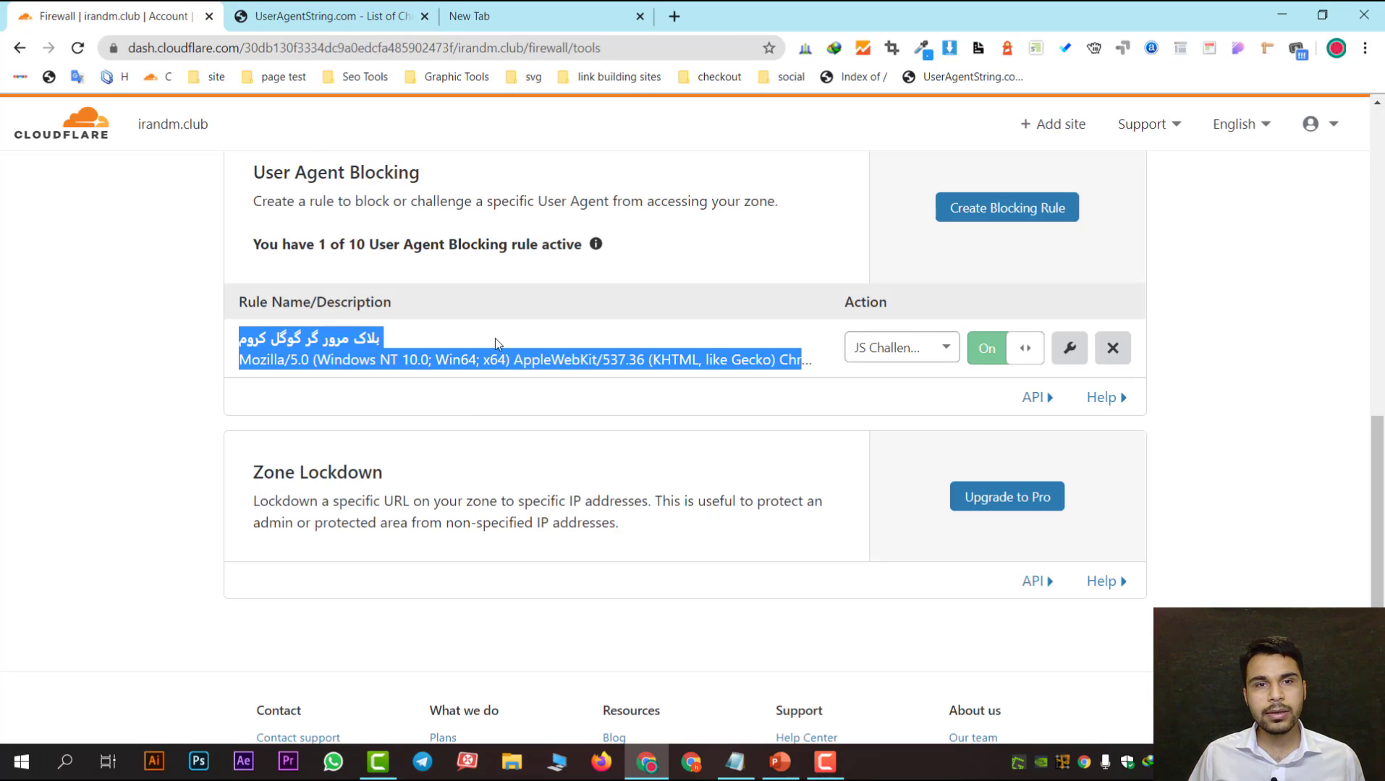
# Step: Load irandm.club in a new incognito window to test the JS Challenge rule, and close the window
pyautogui.click(617, 24)
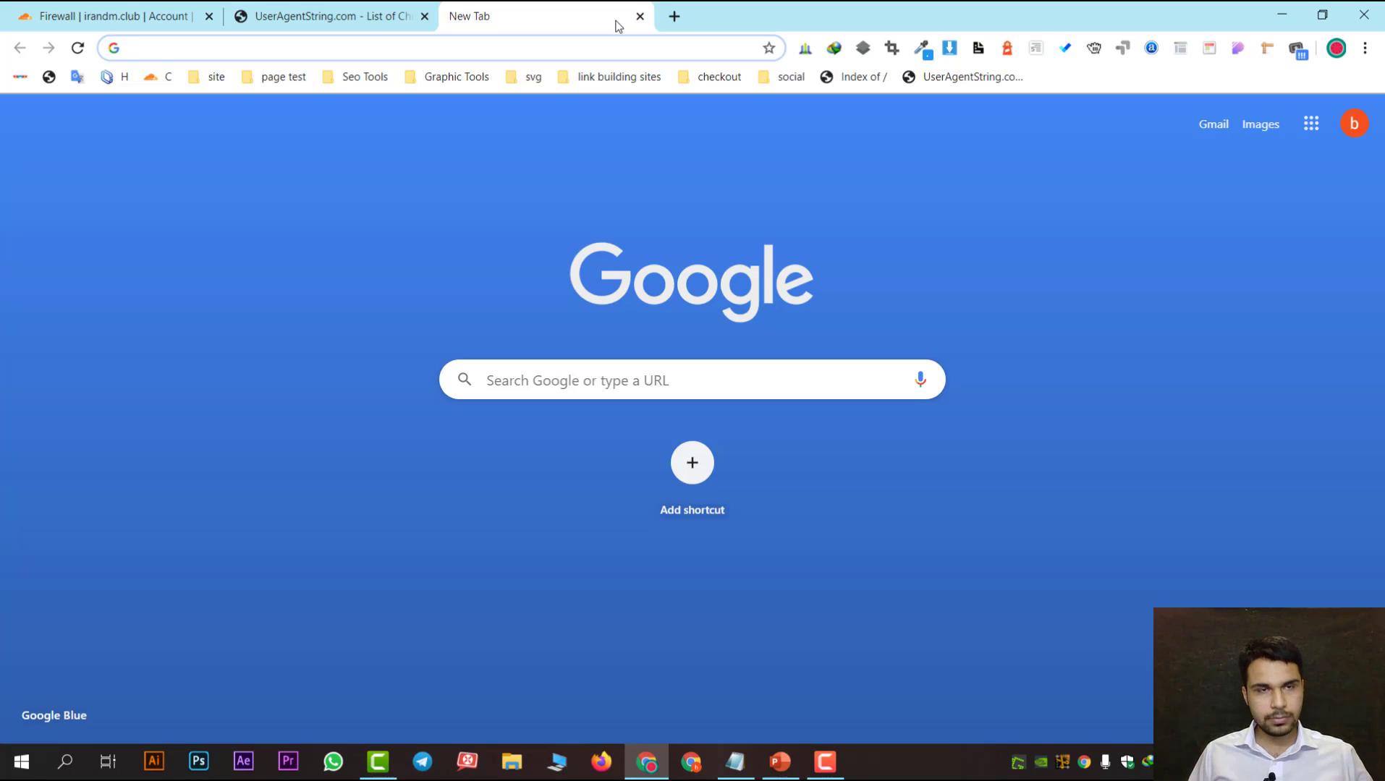
pyautogui.hotkey('ctrl', 'shift', 'n')
pyautogui.hotkey('ctrl', 'v')
pyautogui.press('Return')
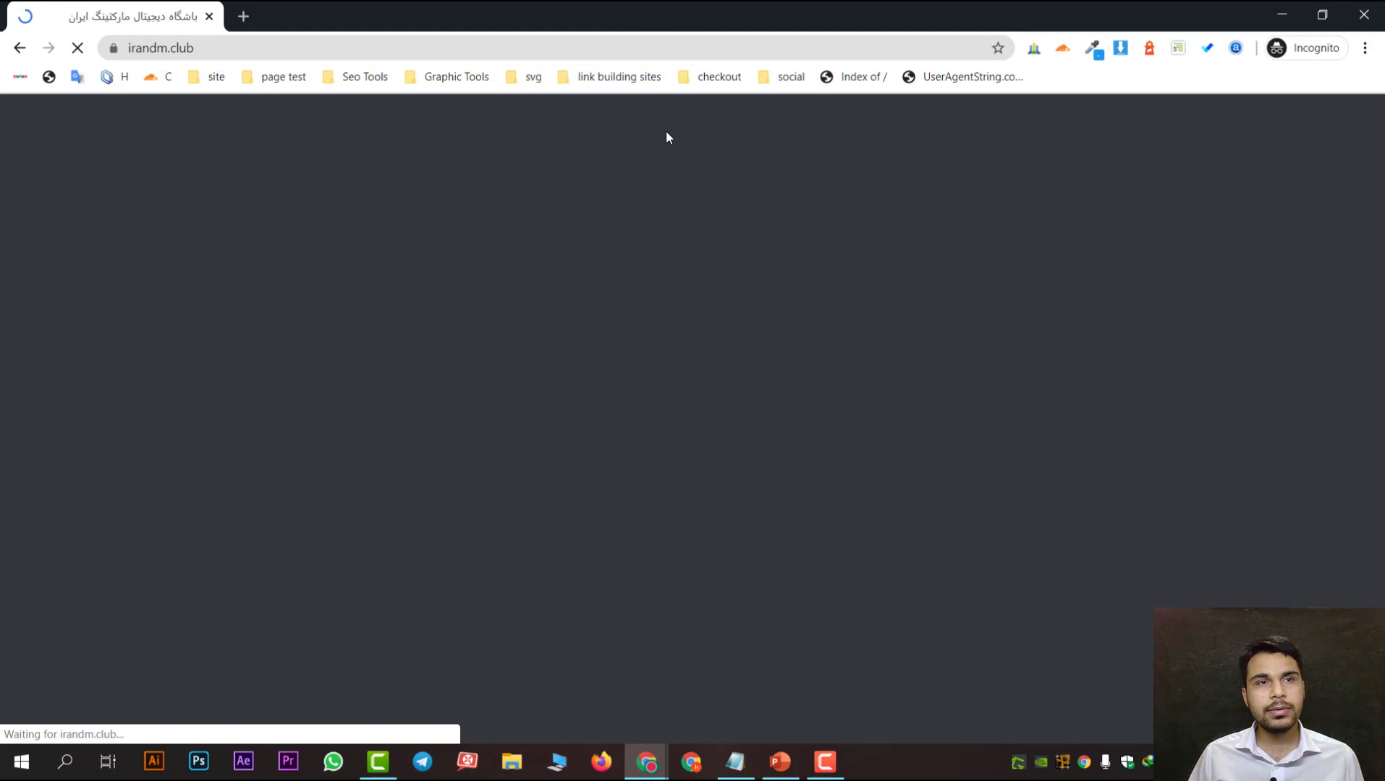
pyautogui.click(1364, 14)
# Step: Review the User Agent Blocking, Rate Limiting and IP Access Rules sections of Cloudflare's firewall tools
pyautogui.click(381, 7)
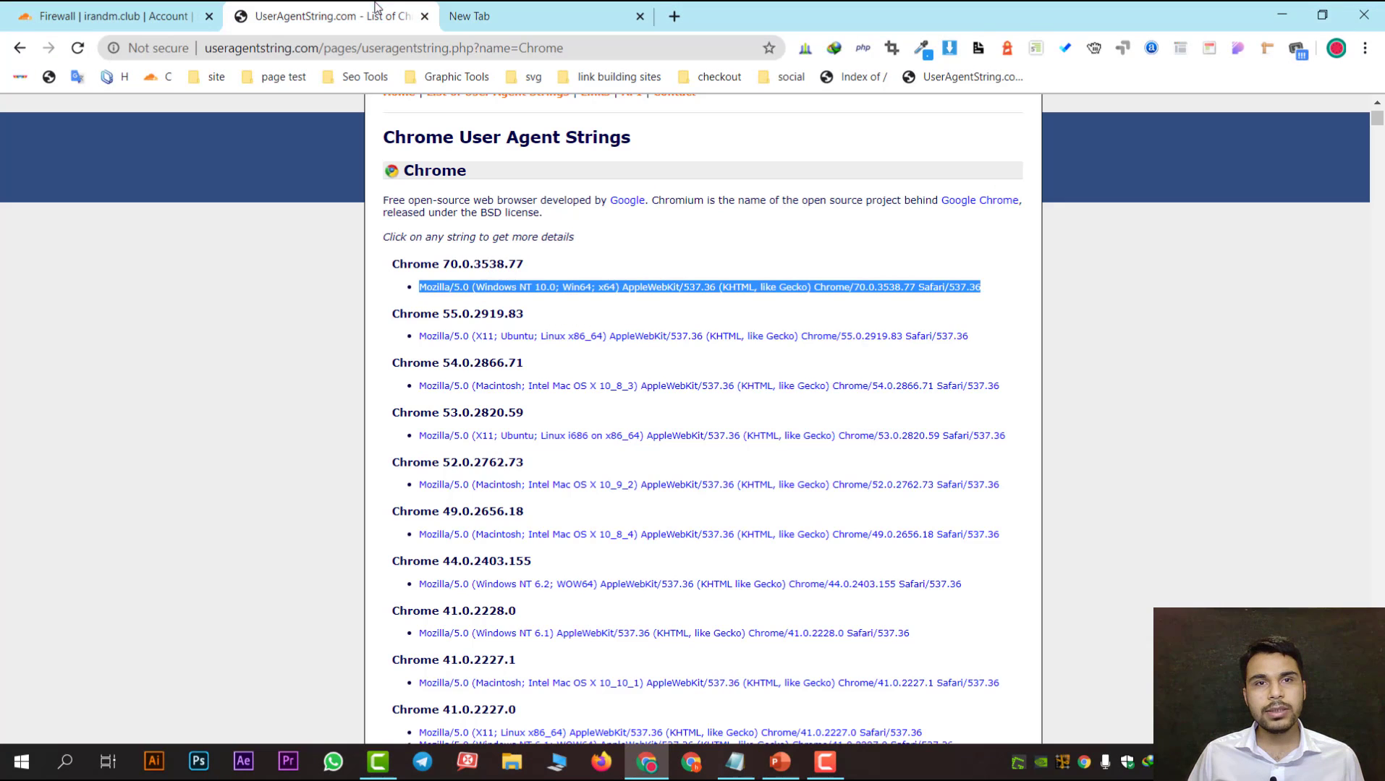
pyautogui.click(185, 9)
pyautogui.scroll(3, 715, 378)
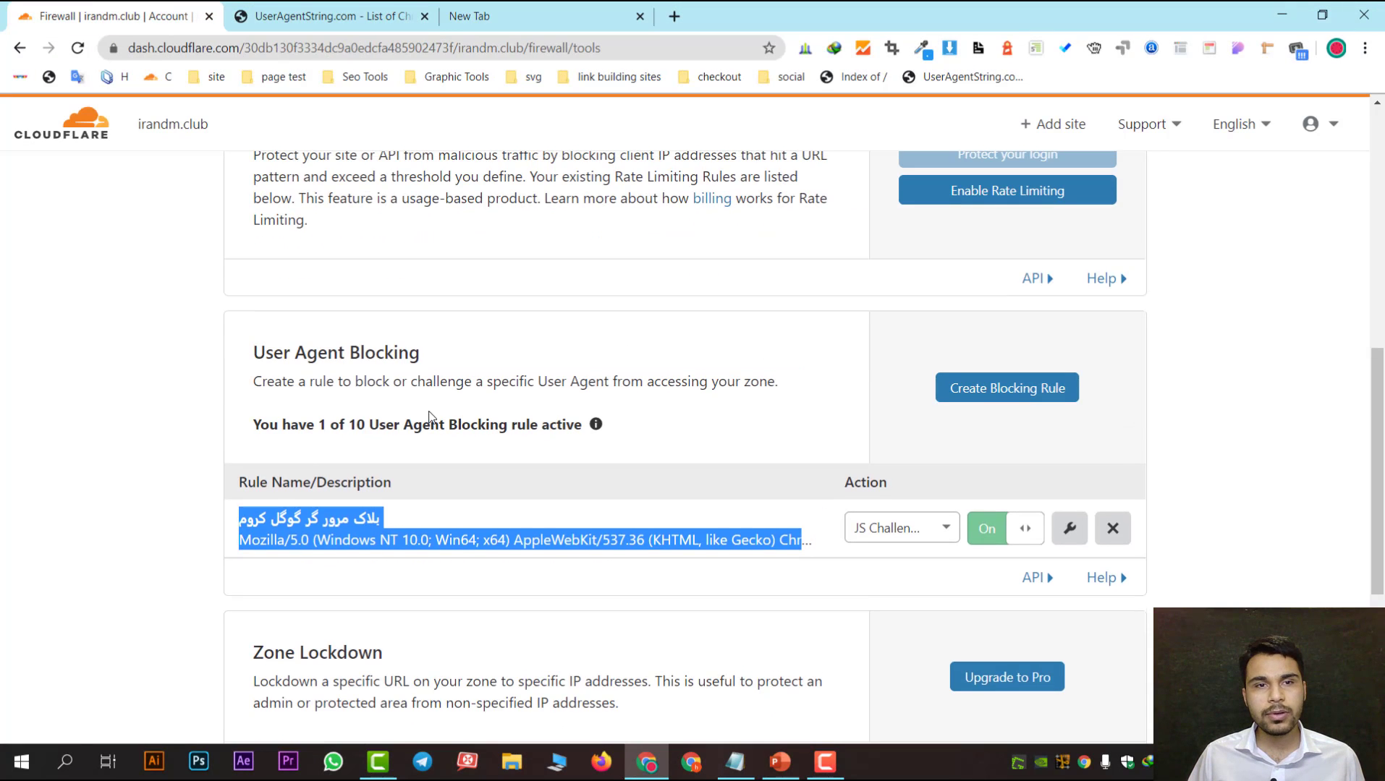
pyautogui.scroll(3, 892, 257)
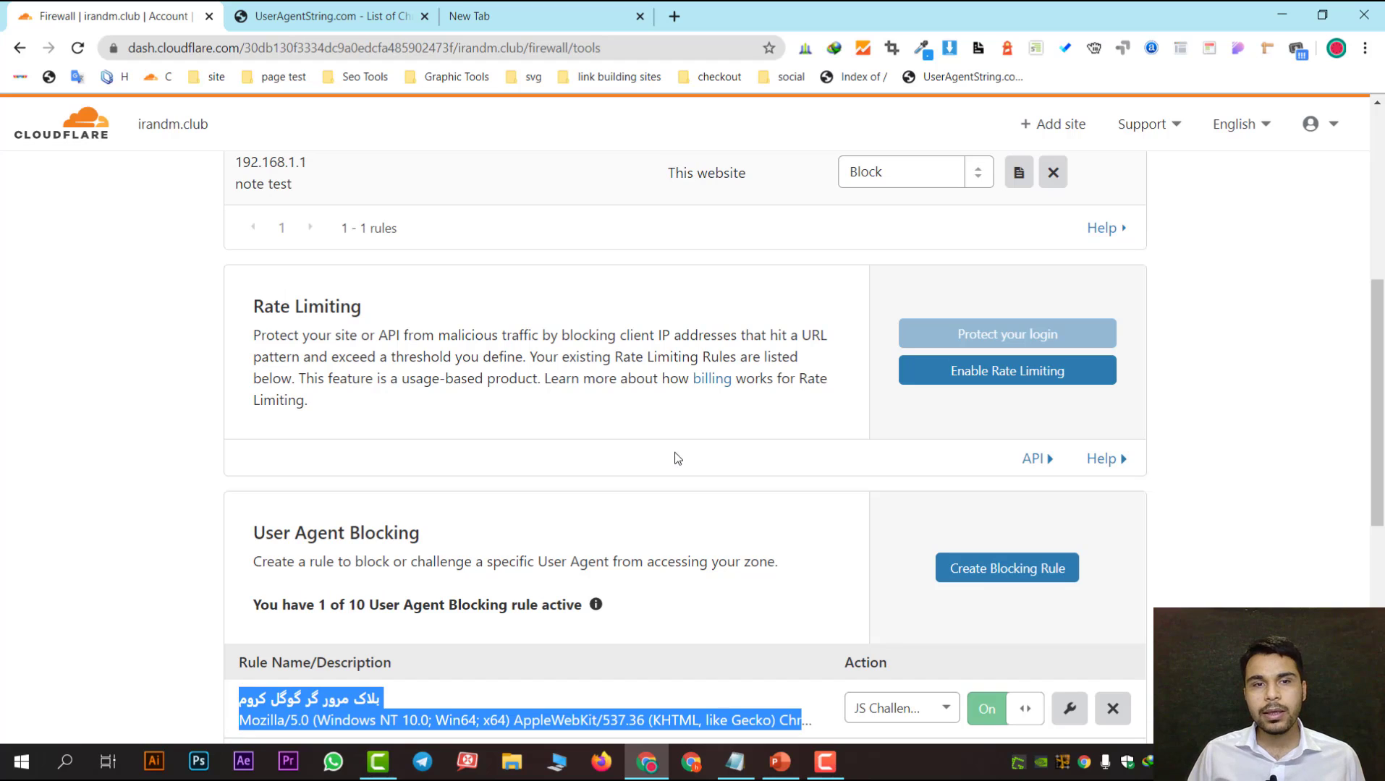
pyautogui.scroll(-2, 365, 532)
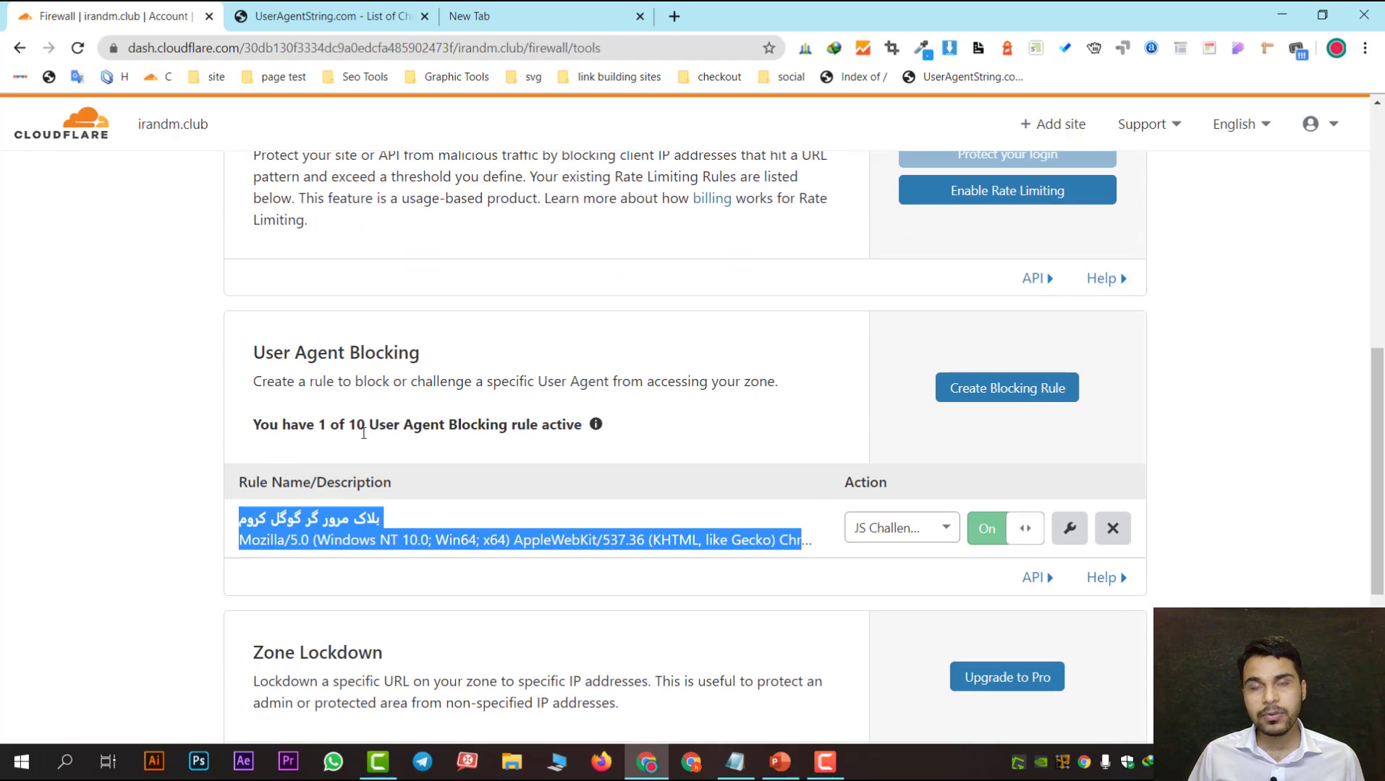
pyautogui.click(242, 535)
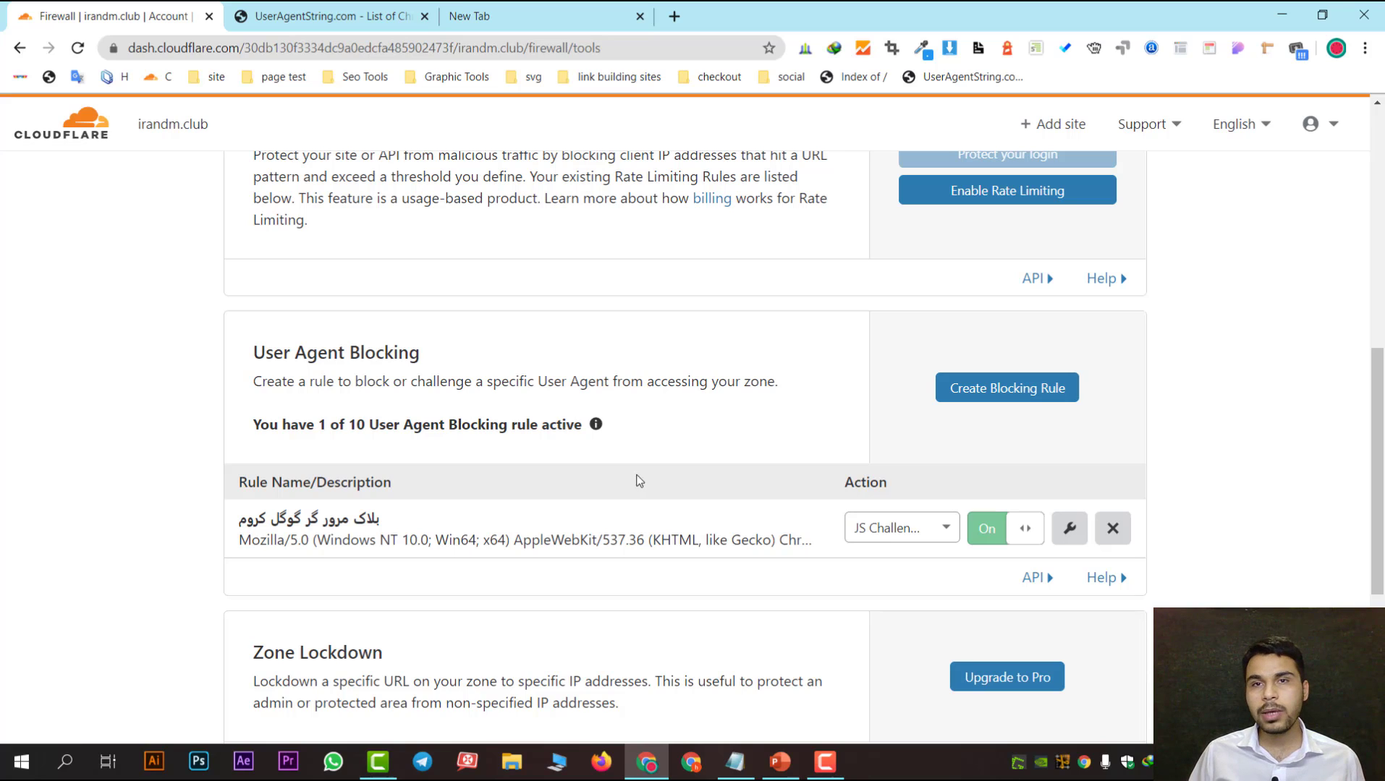
pyautogui.scroll(1, 673, 477)
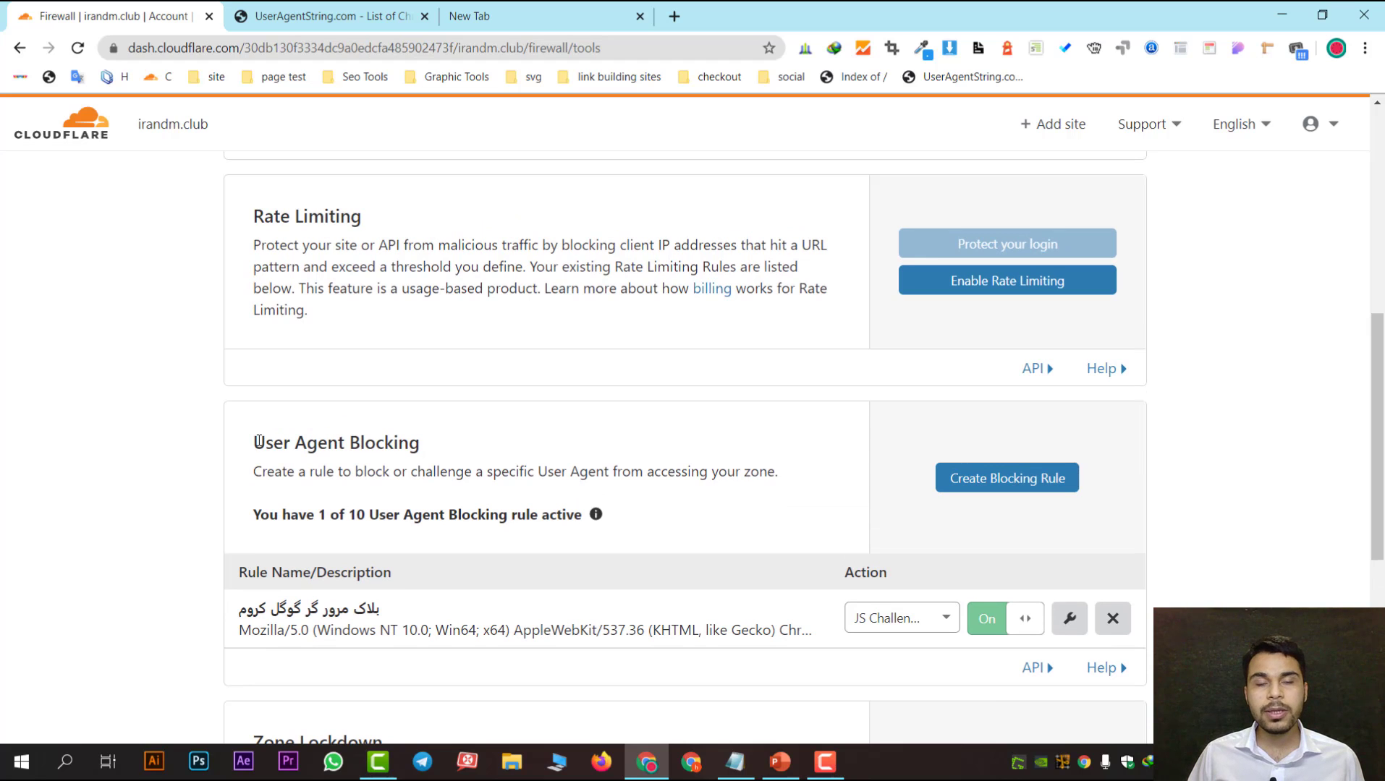
pyautogui.scroll(3, 560, 420)
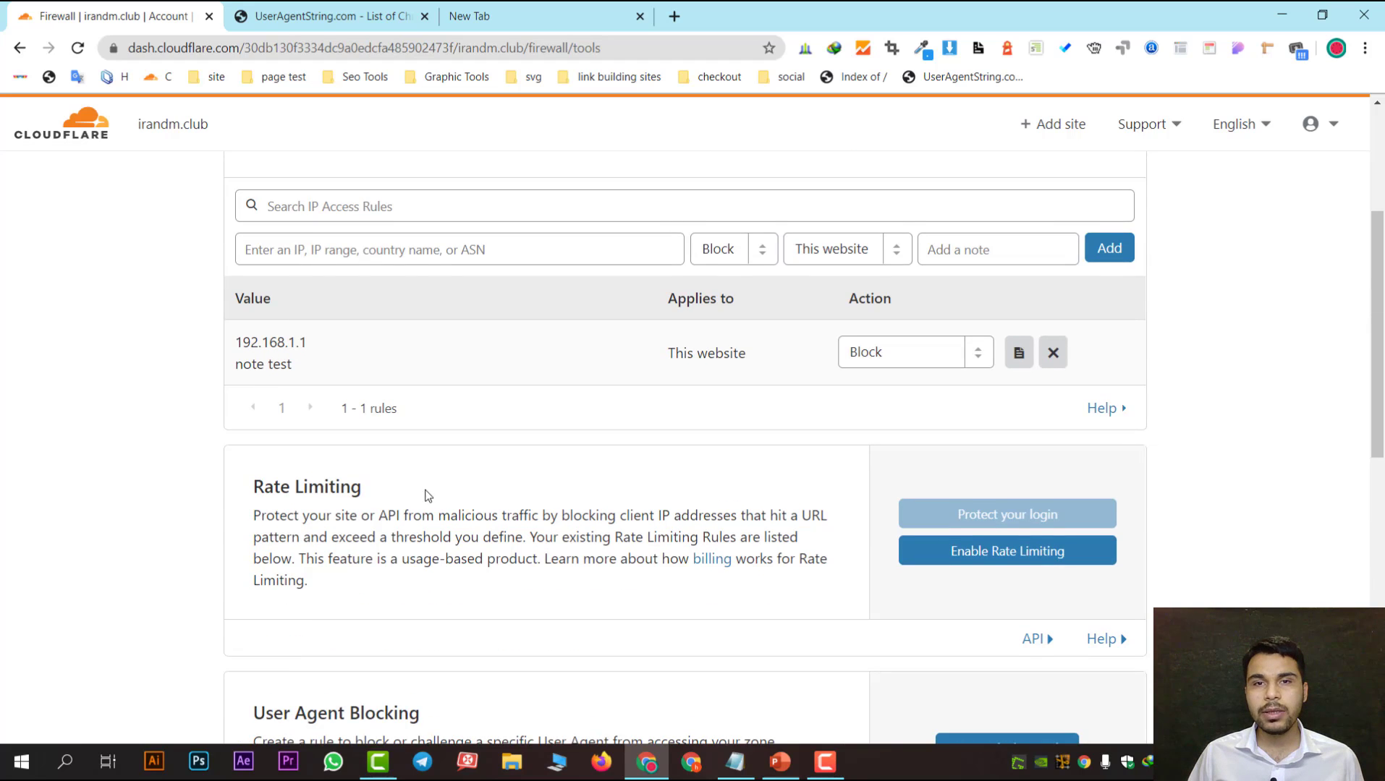
pyautogui.scroll(-2, 365, 504)
pyautogui.scroll(1, 740, 356)
pyautogui.scroll(4, 738, 351)
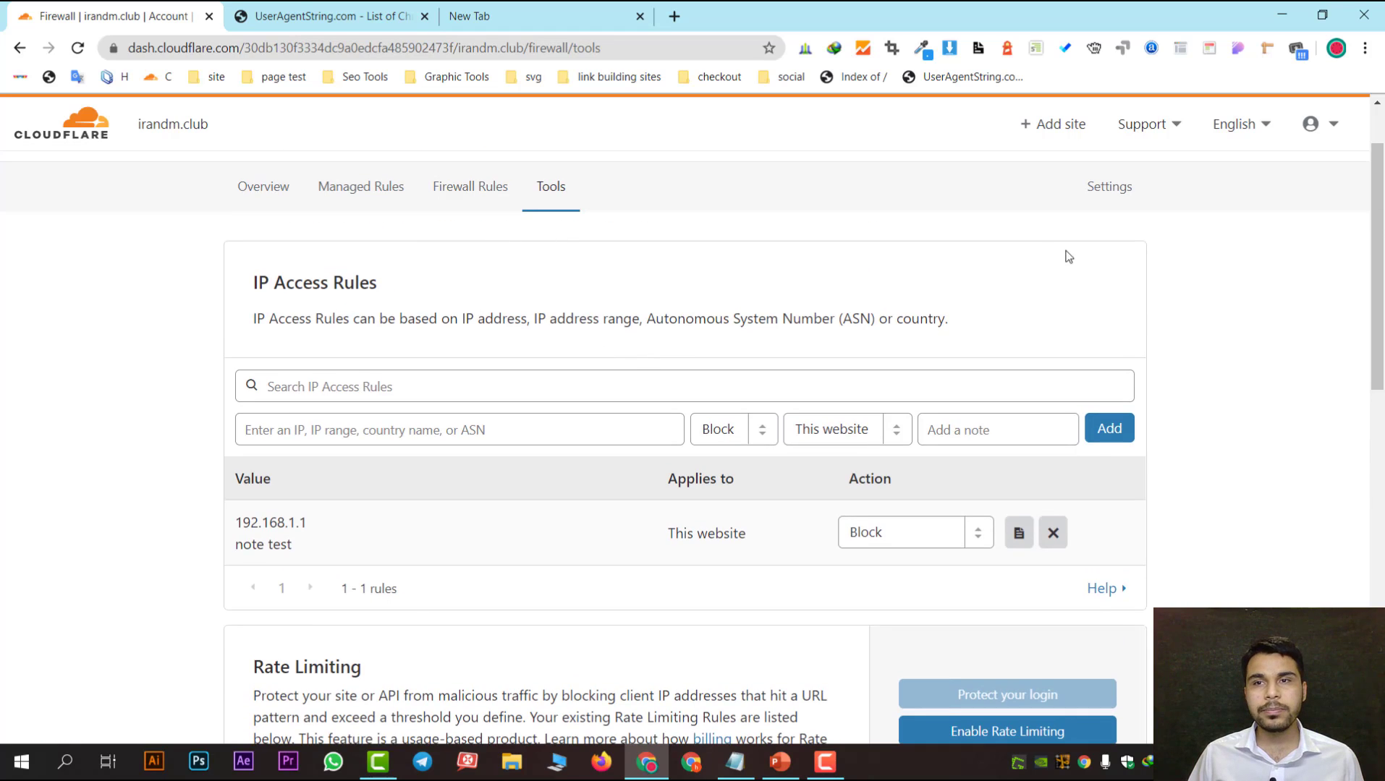
pyautogui.scroll(2, 575, 297)
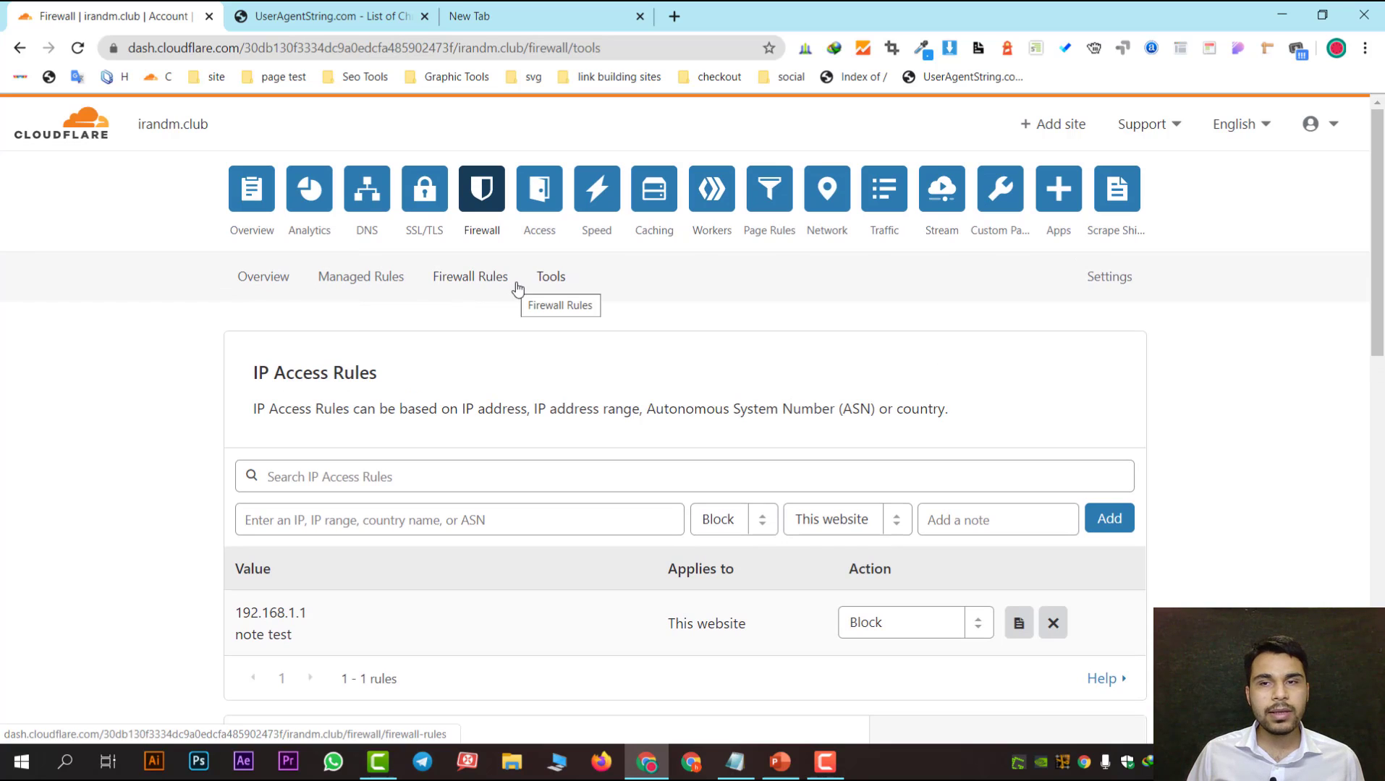
# Step: Open the firewall settings and examine the Security Level description and its available levels
pyautogui.click(1109, 280)
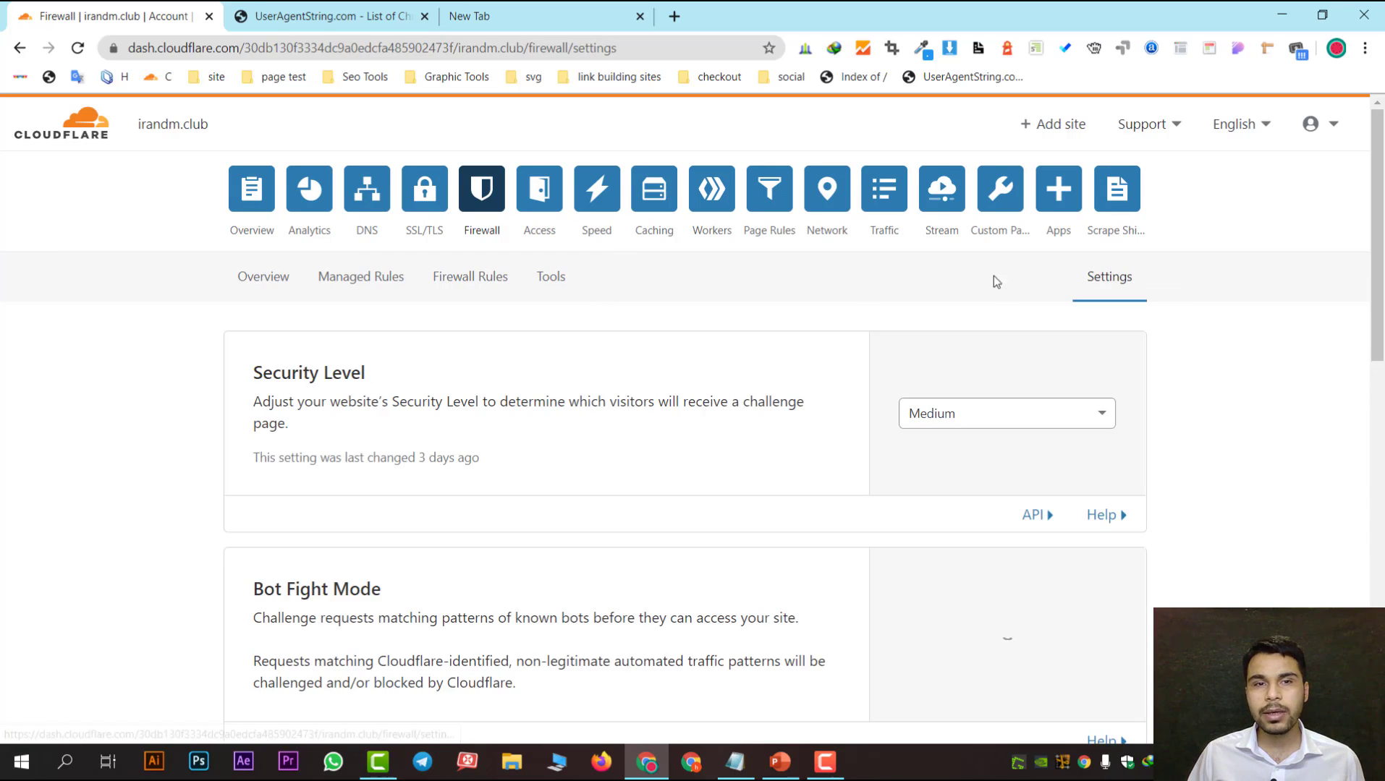
pyautogui.scroll(-1, 373, 311)
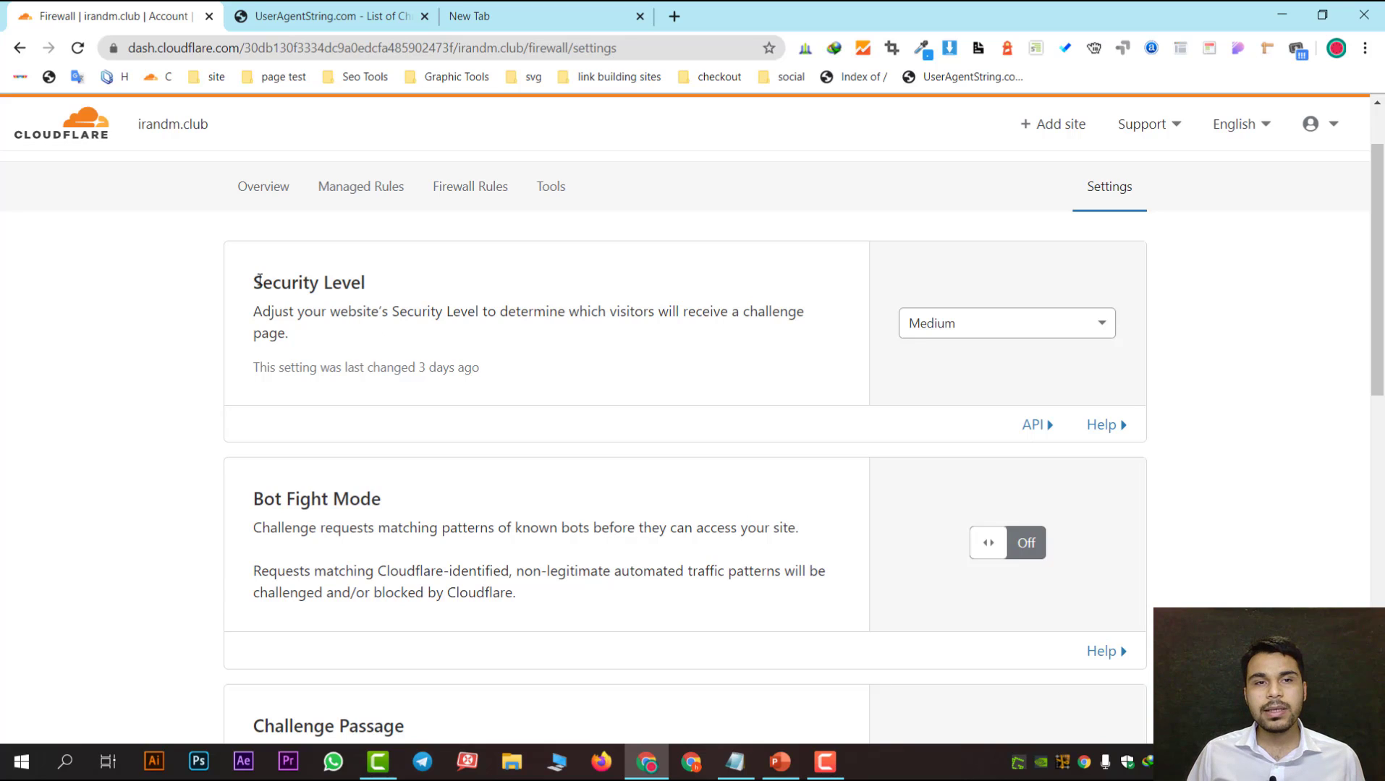
pyautogui.moveTo(259, 280); pyautogui.dragTo(423, 334)
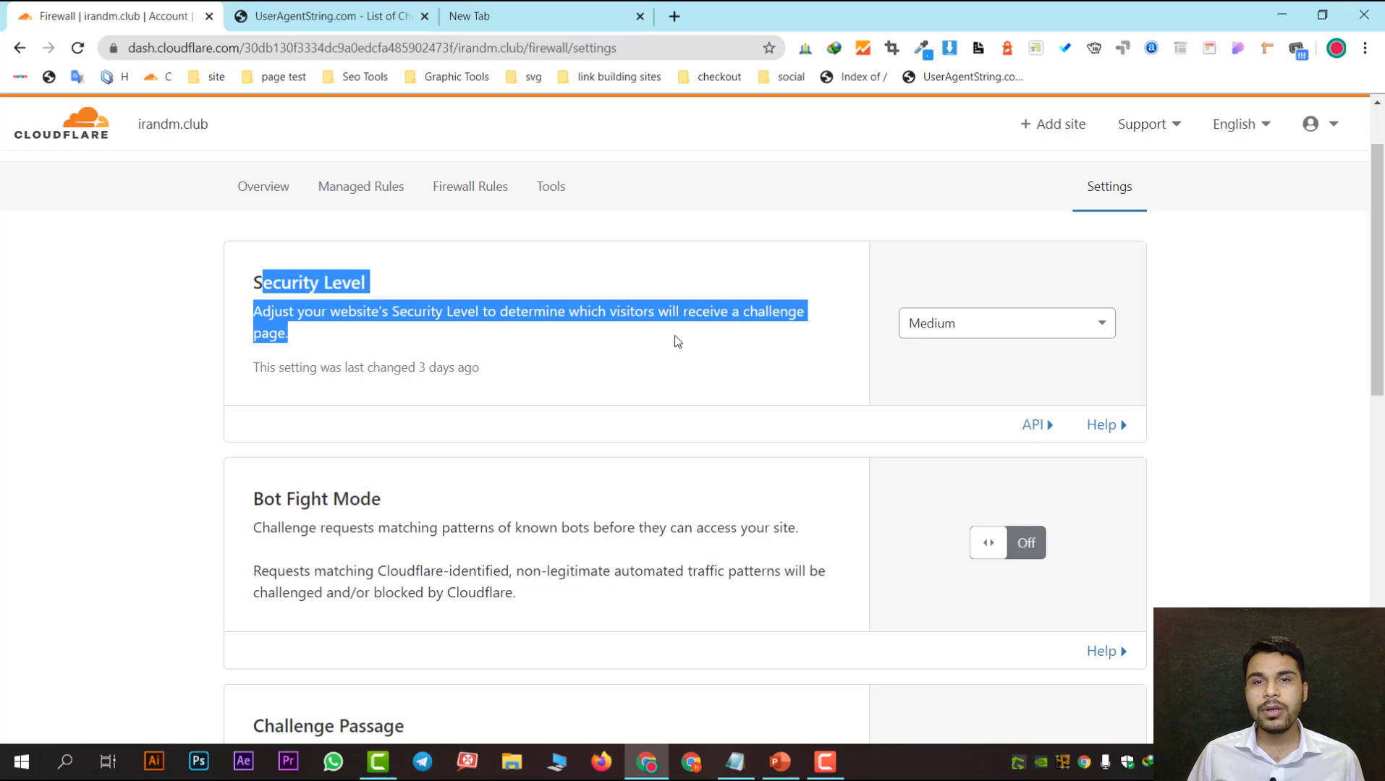
pyautogui.click(628, 341)
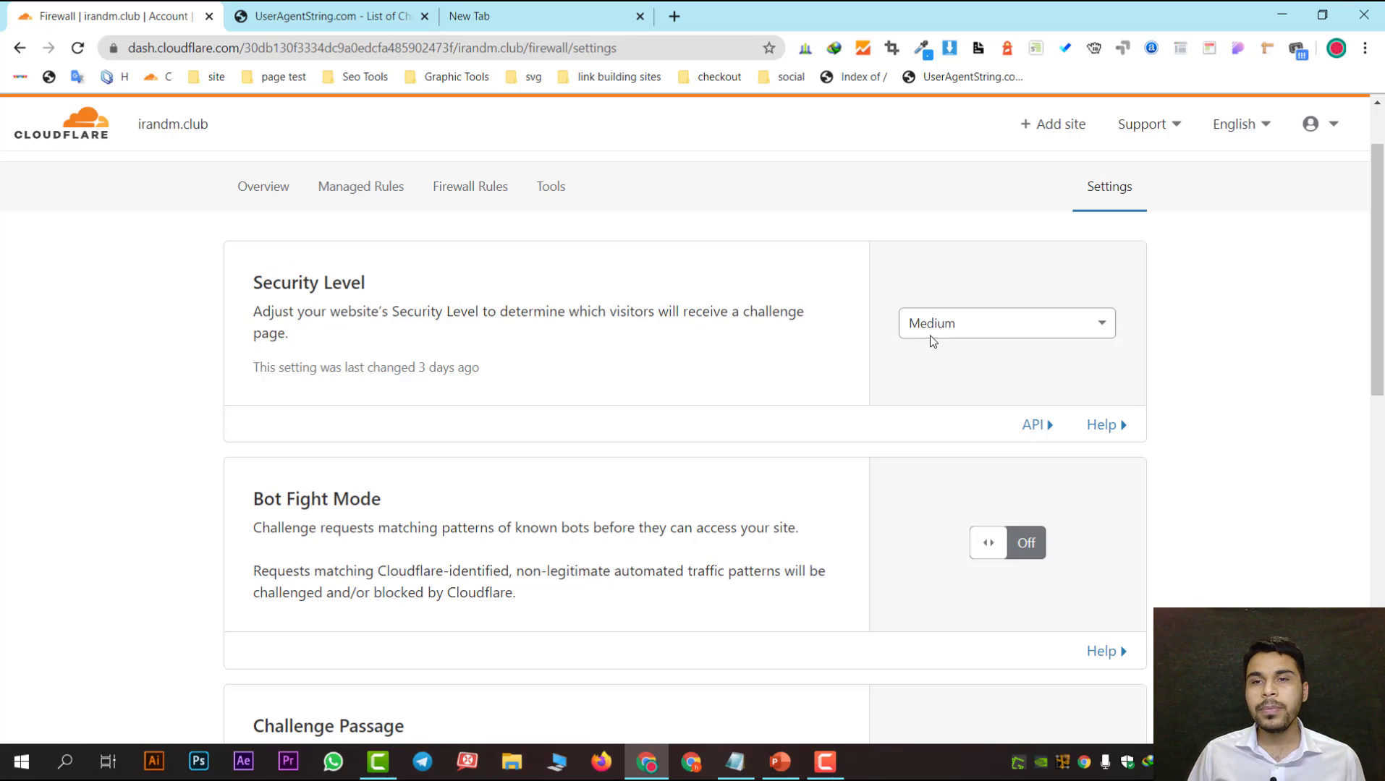
pyautogui.click(980, 321)
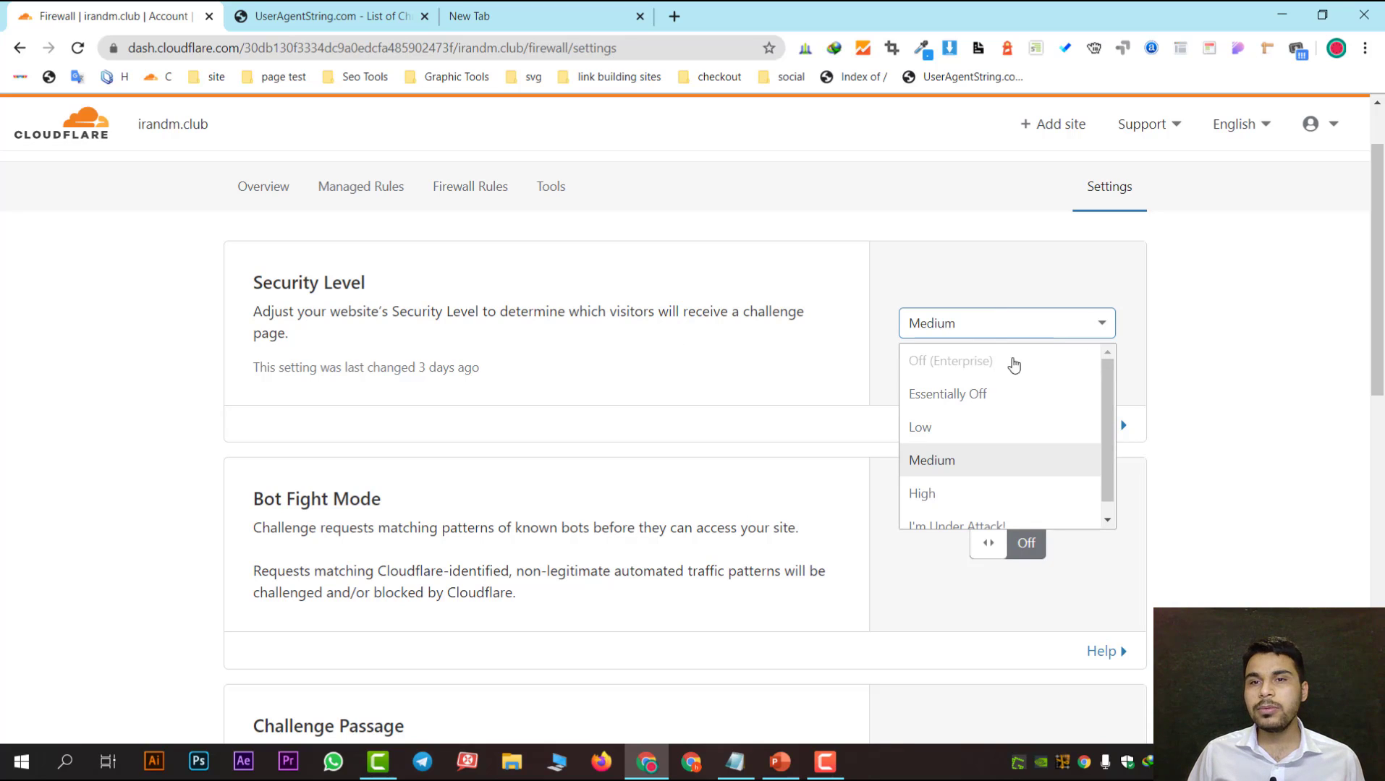
pyautogui.scroll(-1, 1005, 376)
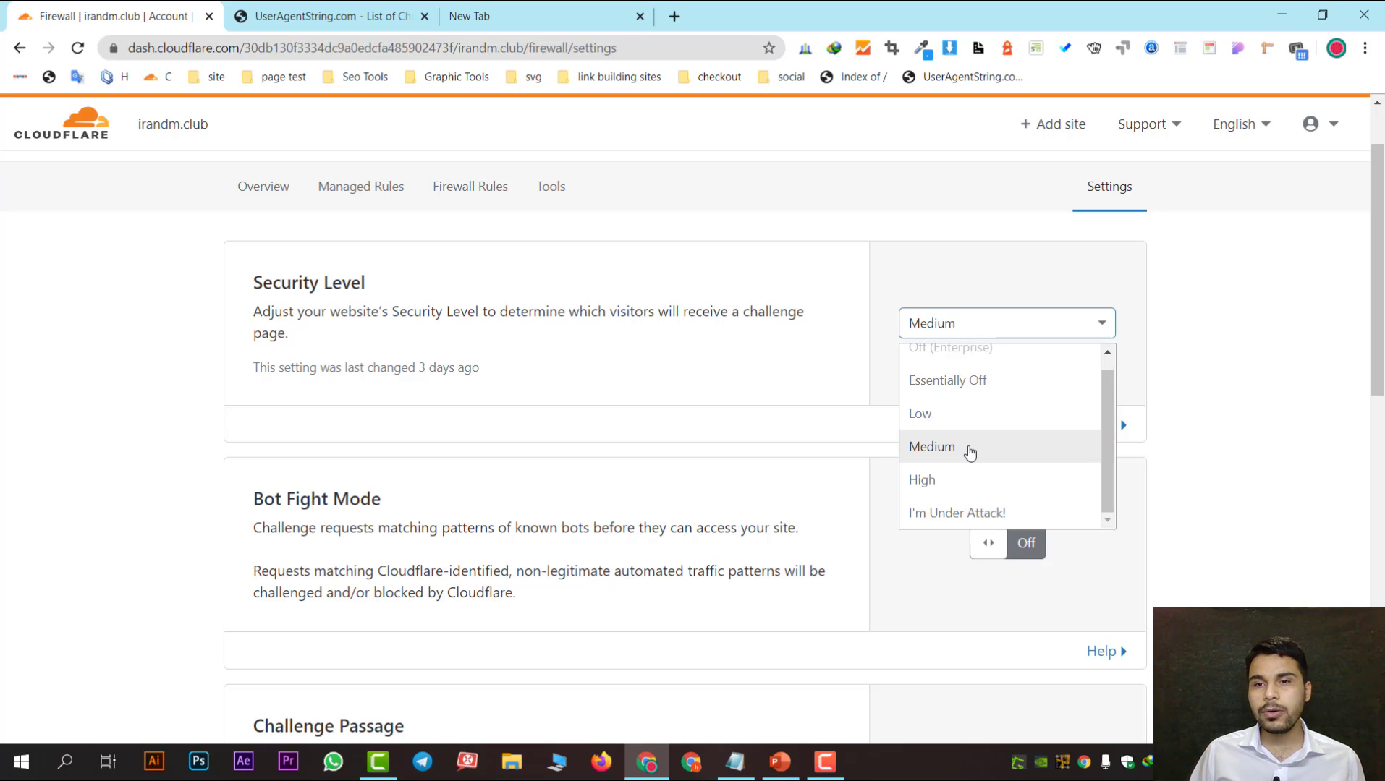
pyautogui.click(768, 457)
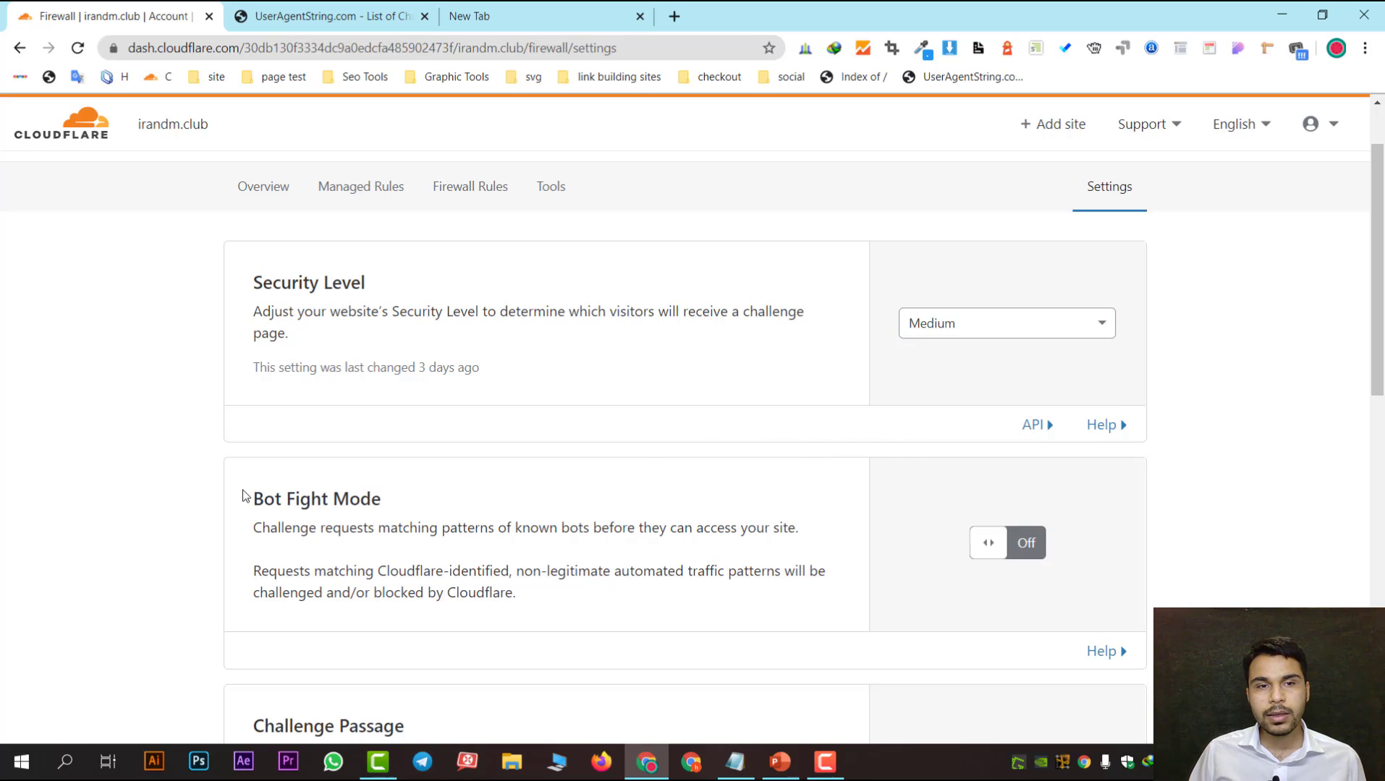
# Step: Read the Bot Fight Mode description, including how requests matching known bot patterns are challenged
pyautogui.moveTo(245, 497); pyautogui.dragTo(394, 498)
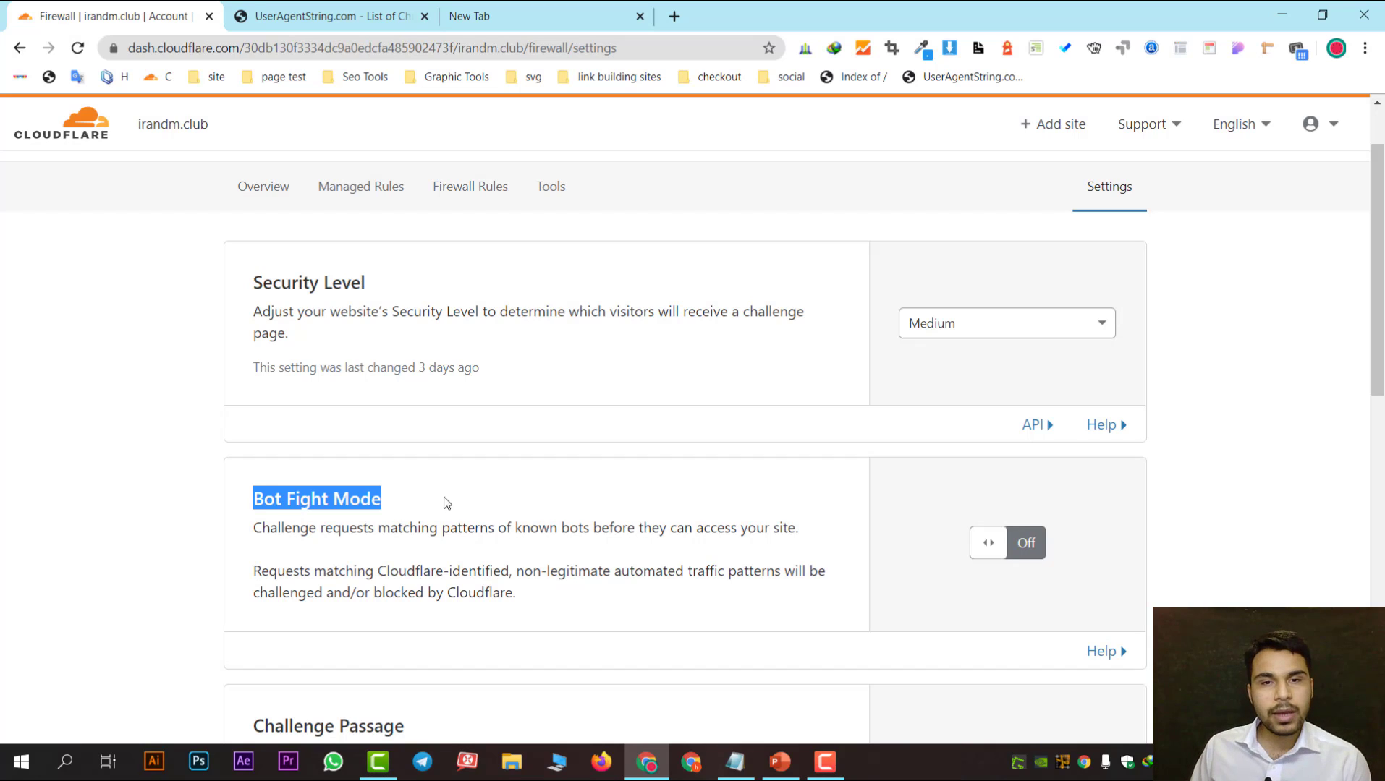
pyautogui.moveTo(249, 529); pyautogui.dragTo(594, 521)
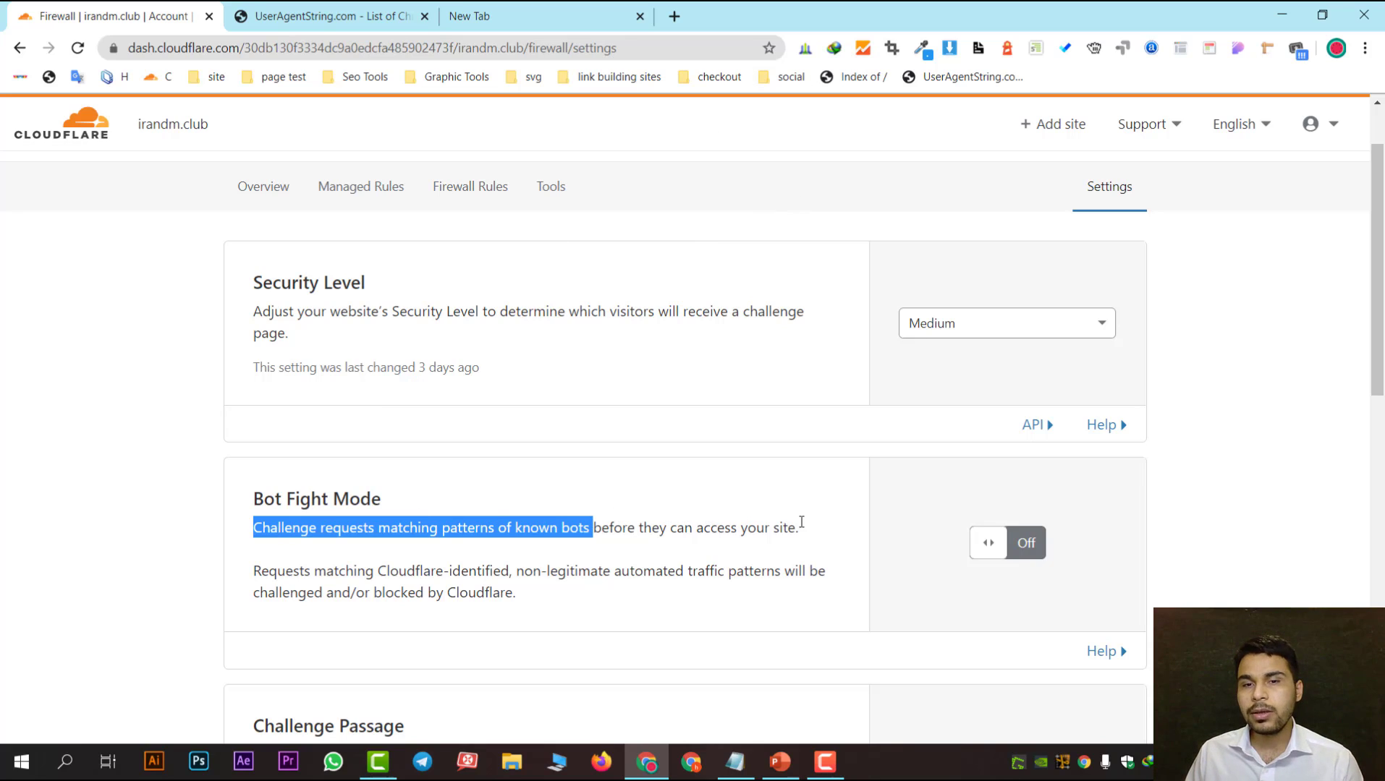
pyautogui.moveTo(800, 527); pyautogui.dragTo(301, 550)
pyautogui.click(930, 526)
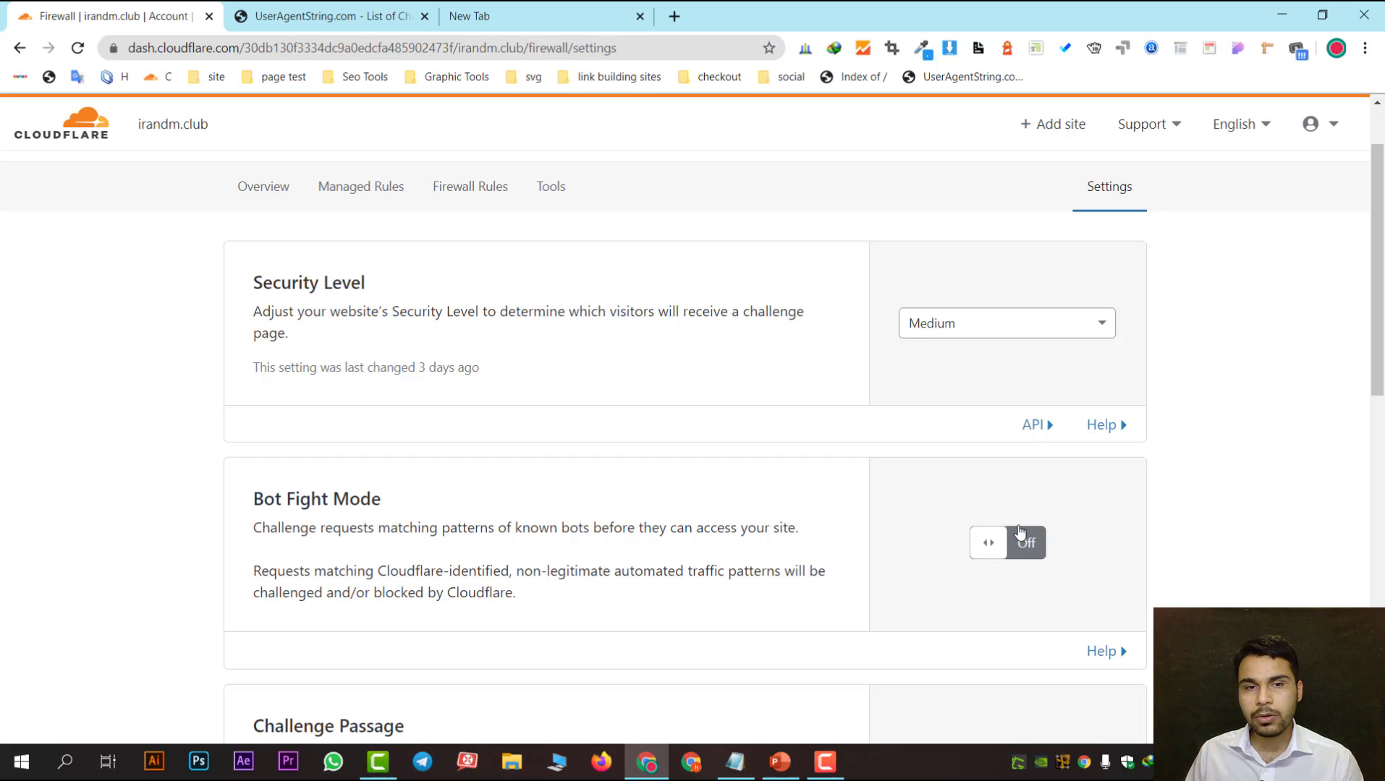
pyautogui.scroll(-1, 998, 521)
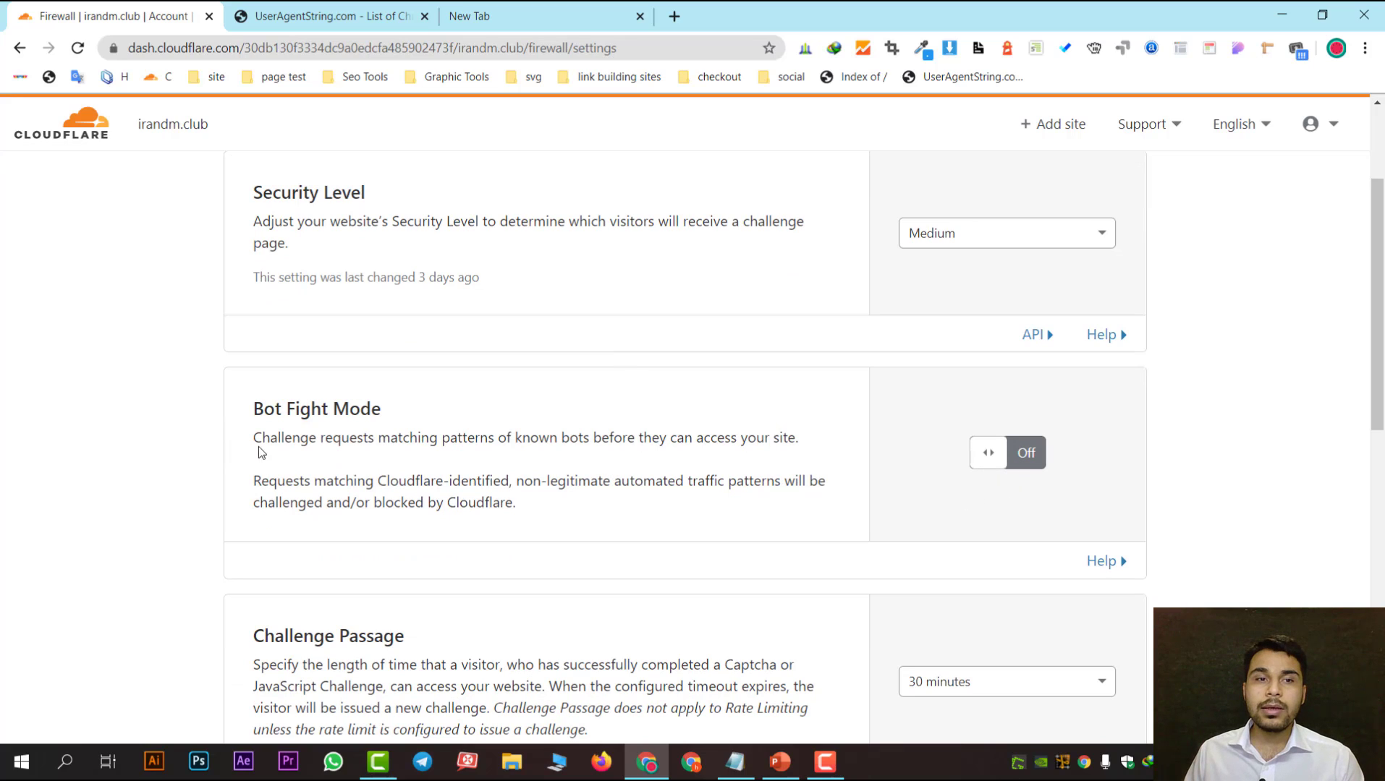
pyautogui.moveTo(254, 438); pyautogui.dragTo(319, 432)
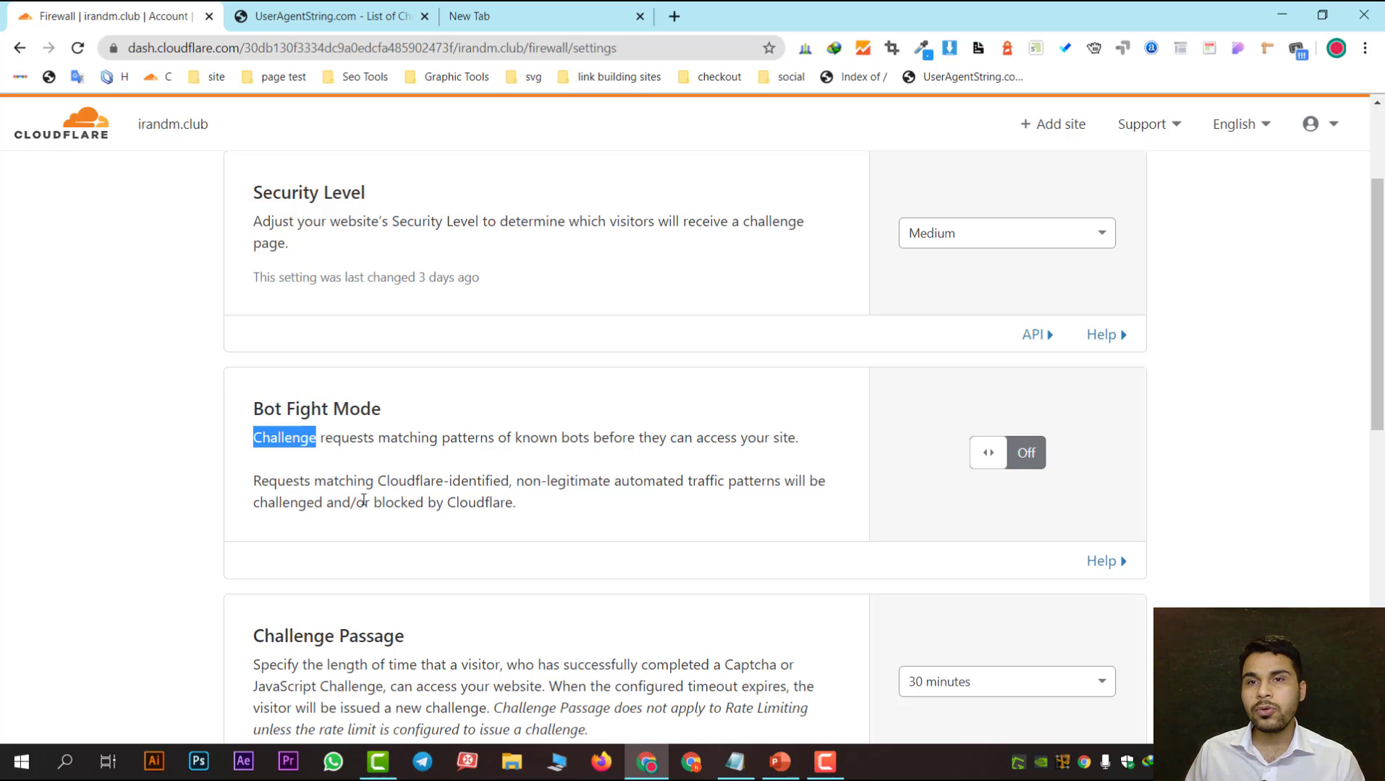
pyautogui.scroll(2, 532, 528)
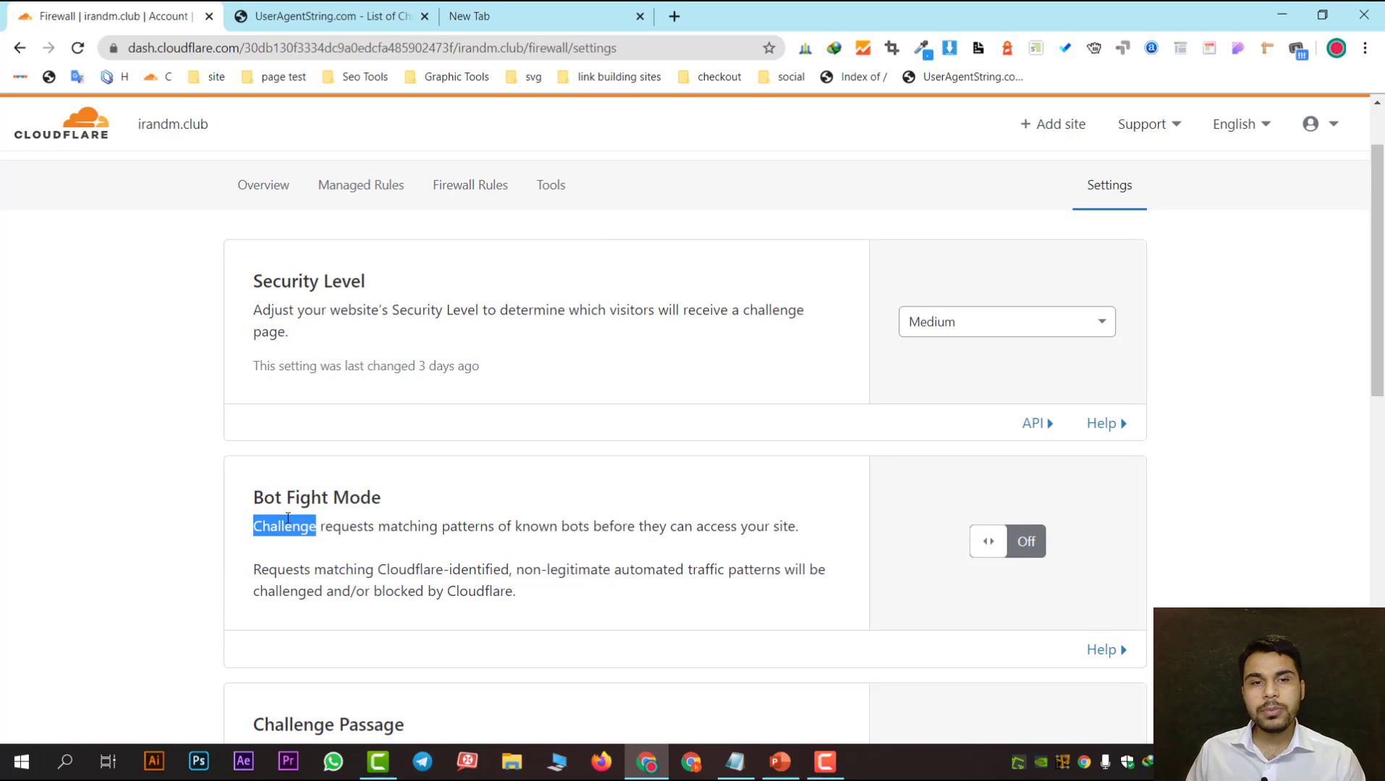
pyautogui.scroll(-1, 287, 519)
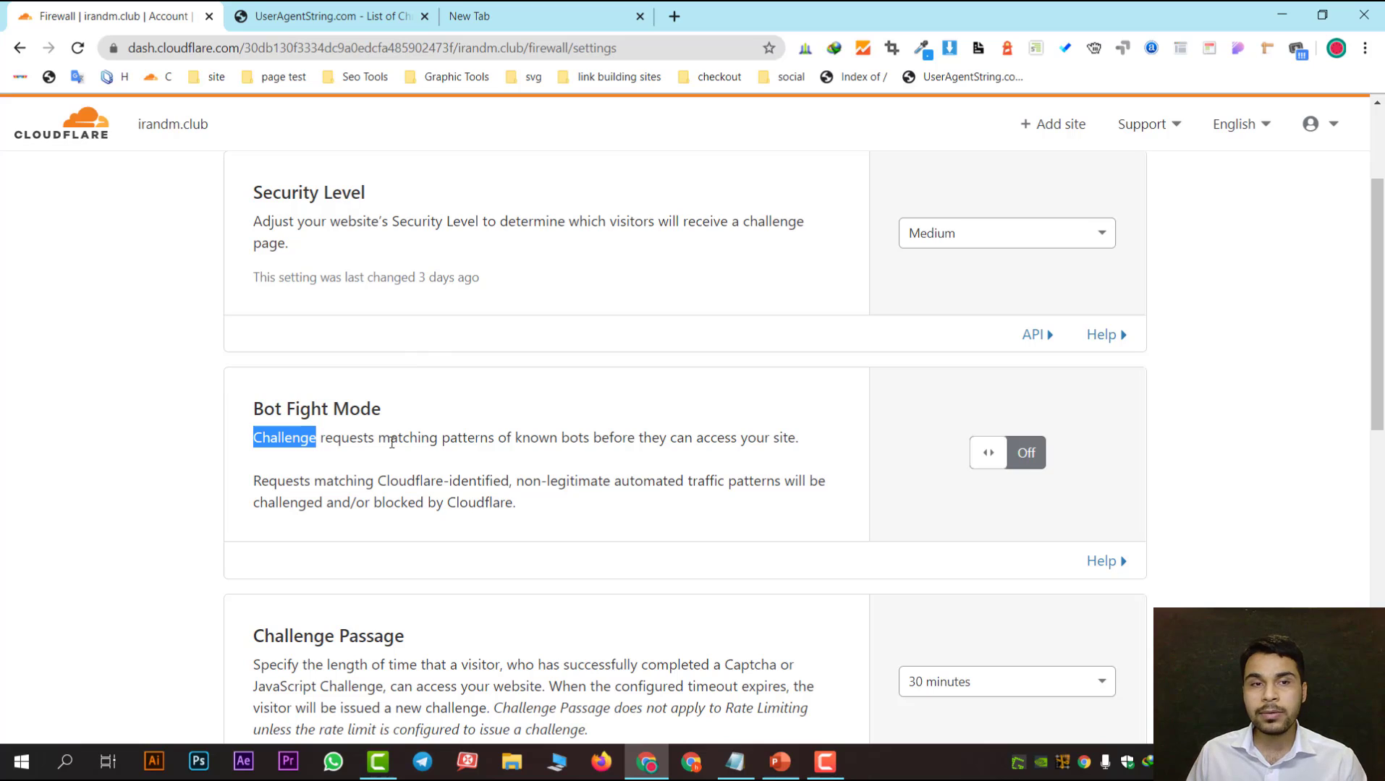
# Step: Switch Bot Fight Mode on and back off
pyautogui.click(978, 465)
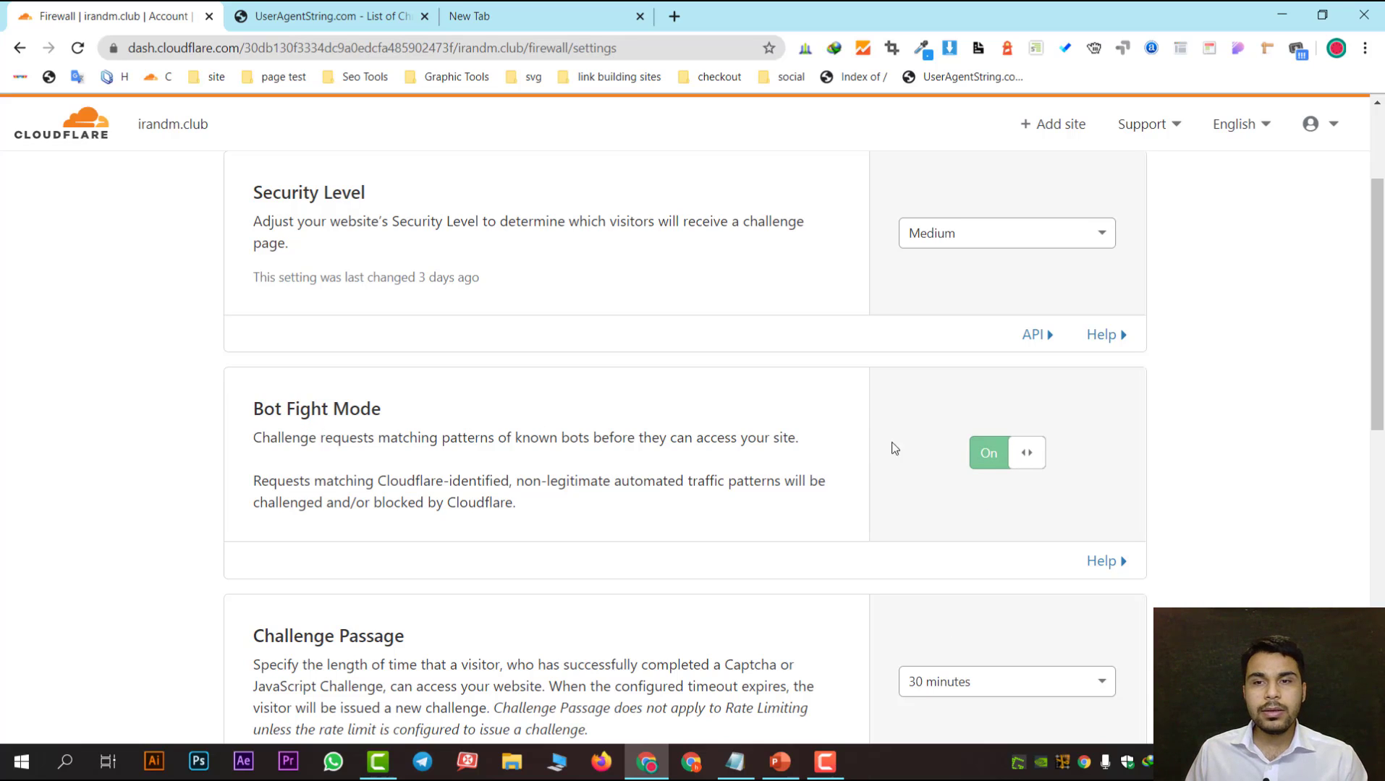
pyautogui.click(1003, 459)
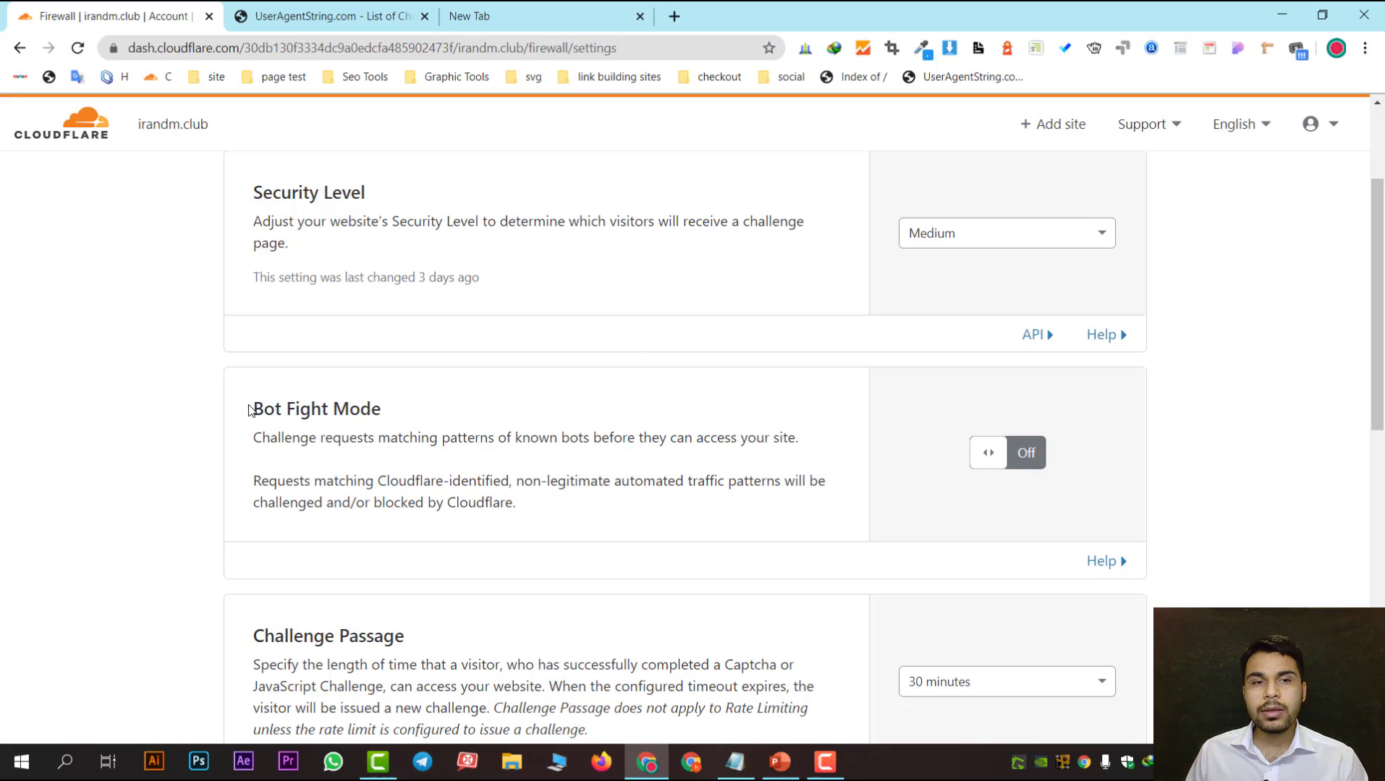
pyautogui.moveTo(253, 408); pyautogui.dragTo(398, 416)
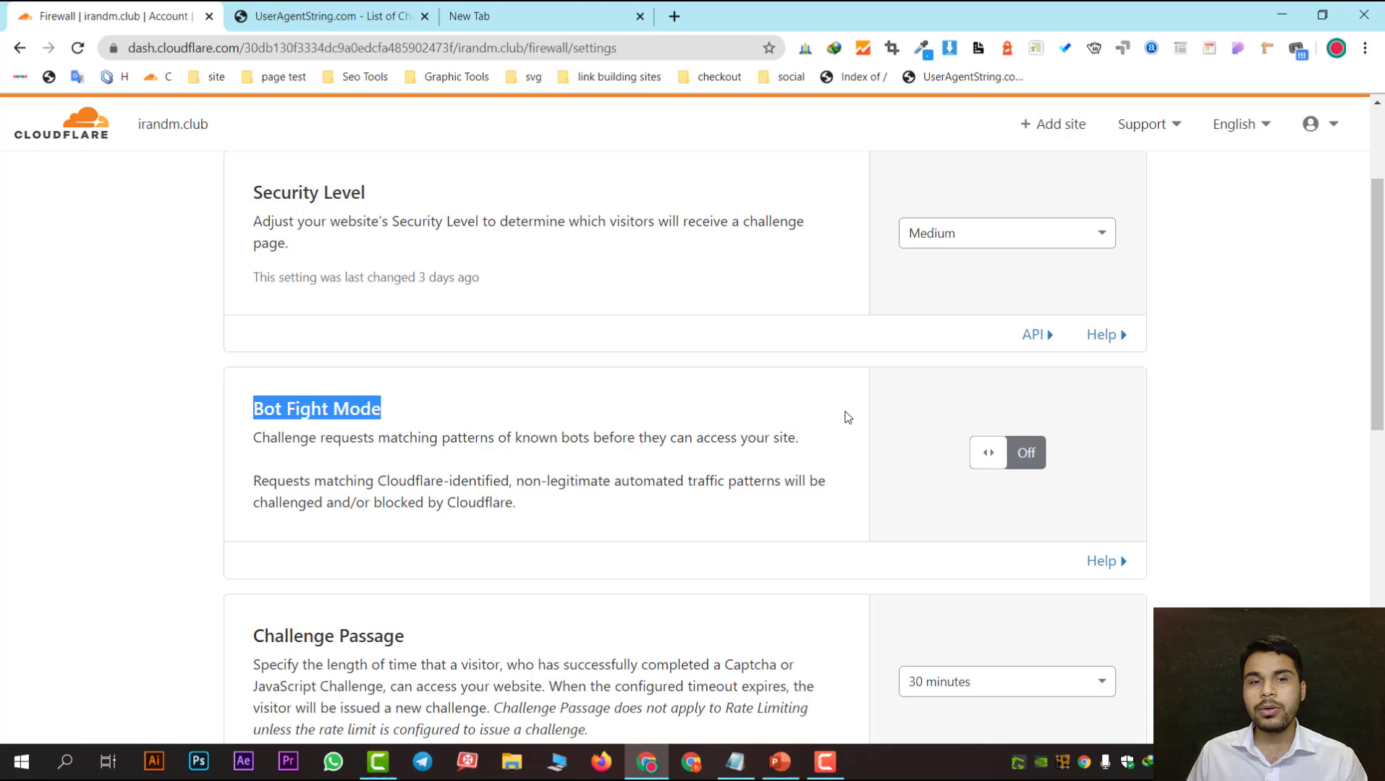
# Step: Read the Challenge Passage description, including how long a visitor who completed a challenge can access the website
pyautogui.scroll(-4, 807, 411)
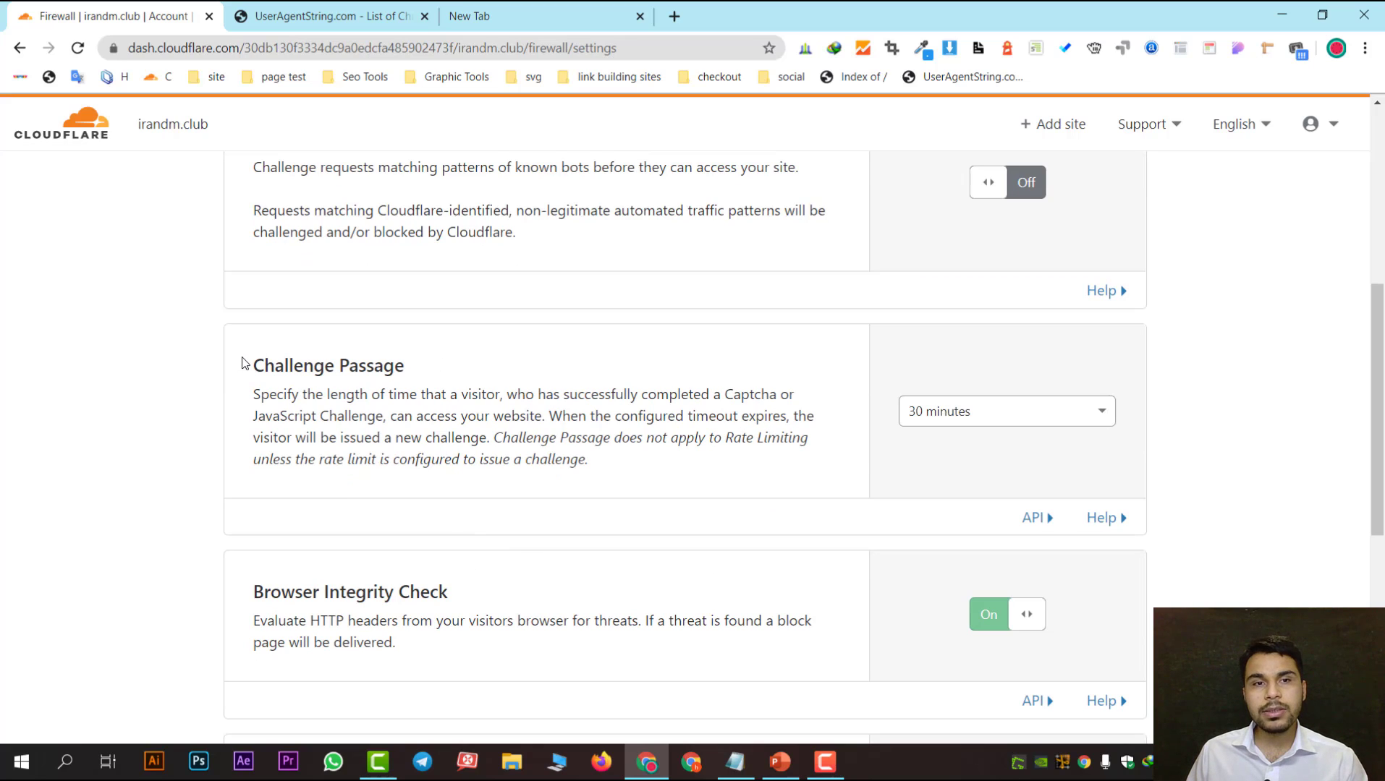
pyautogui.moveTo(247, 365); pyautogui.dragTo(519, 382)
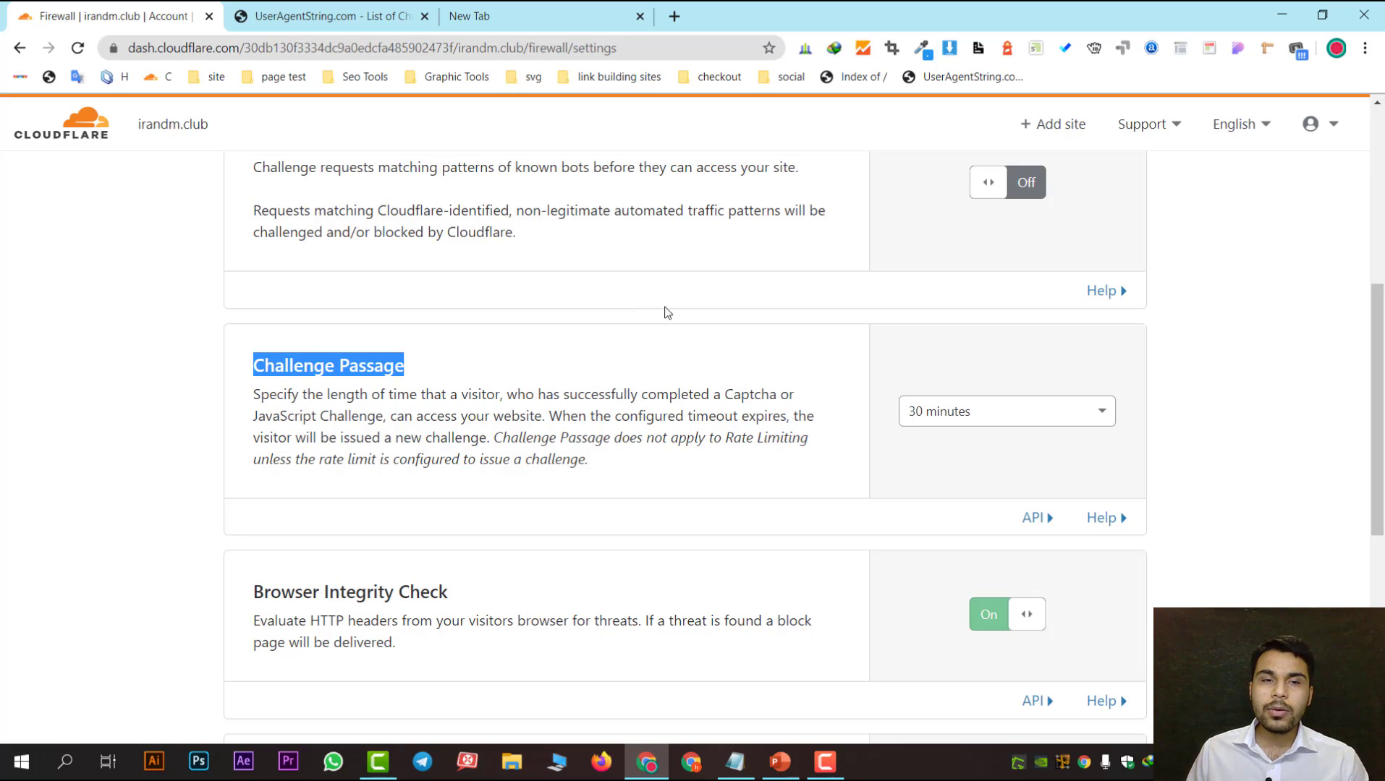
pyautogui.click(259, 365)
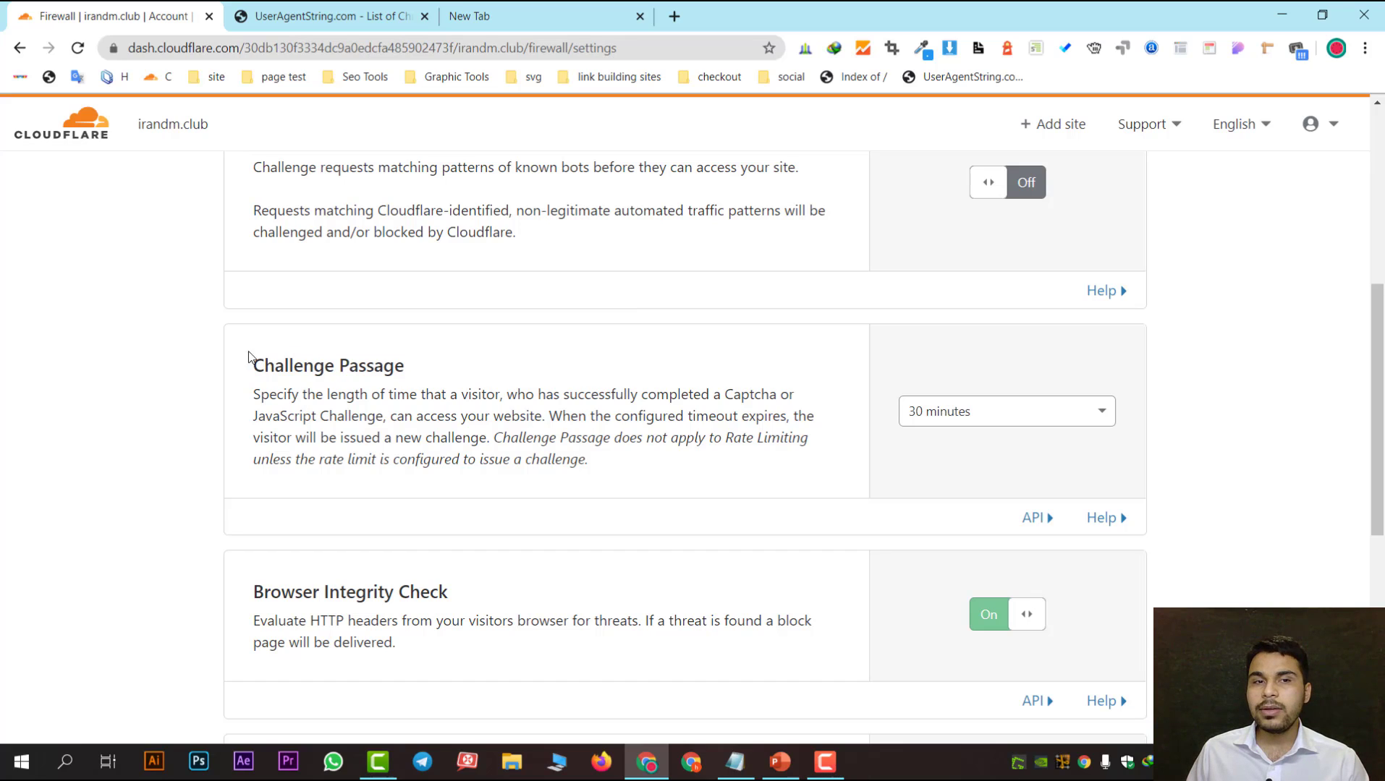
pyautogui.moveTo(284, 367); pyautogui.dragTo(326, 384)
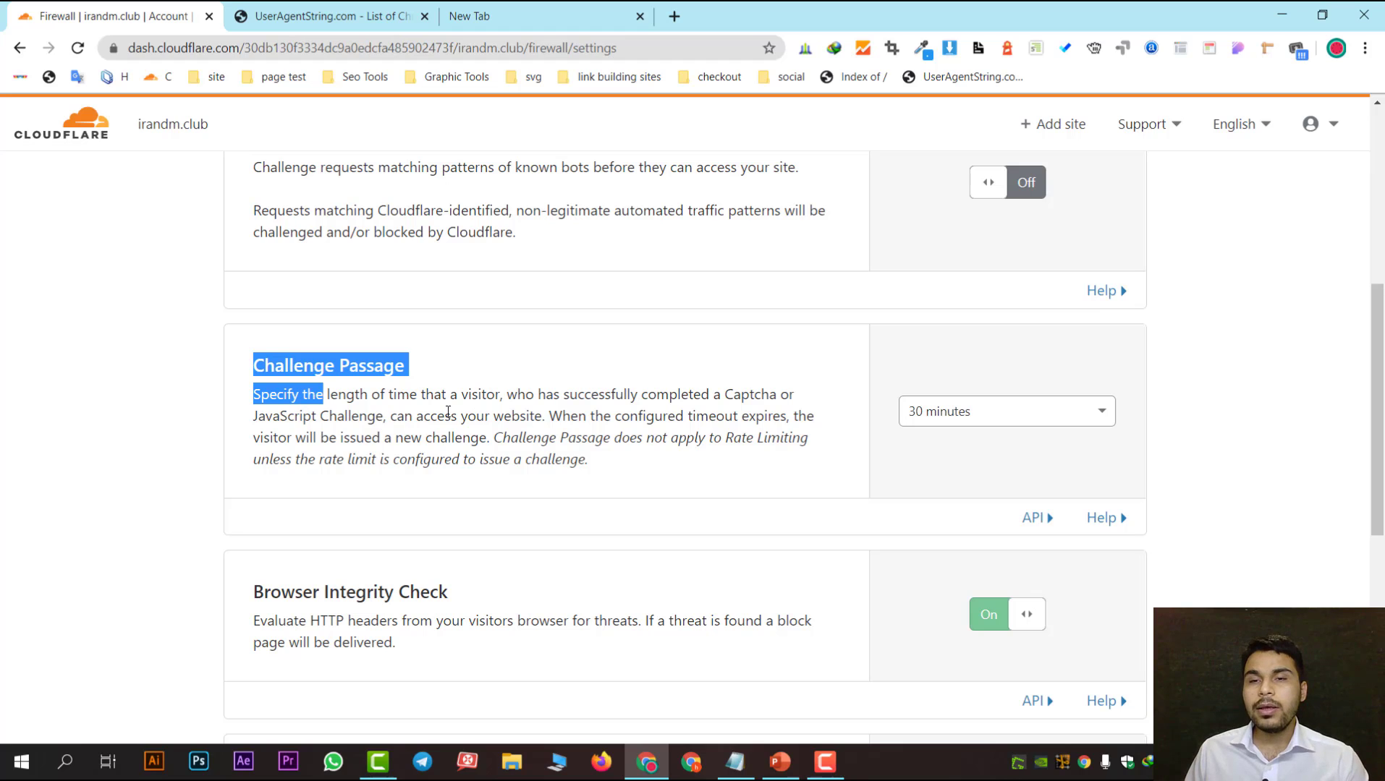
# Step: Look through the available Challenge Passage durations and set the duration to 2 hours
pyautogui.click(995, 418)
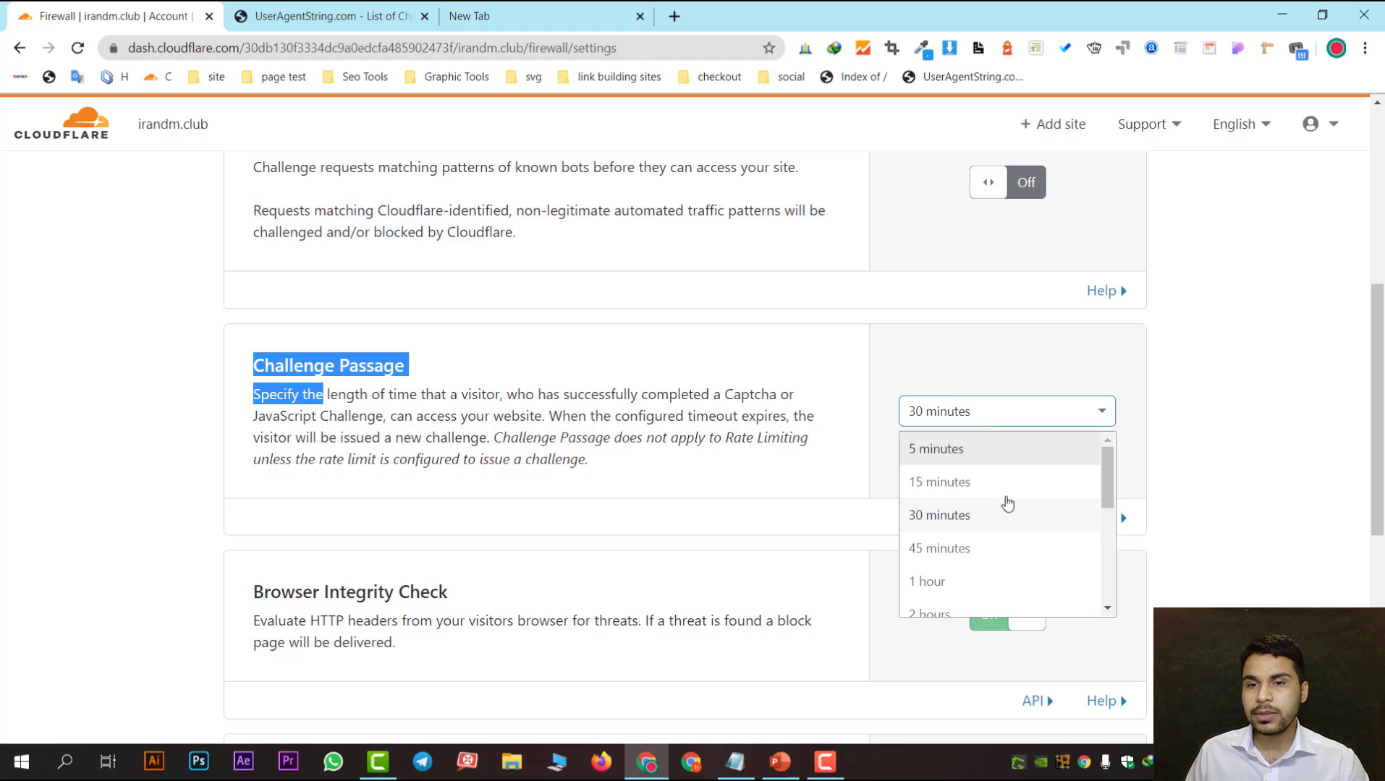
pyautogui.scroll(3, 996, 538)
pyautogui.scroll(-5, 997, 543)
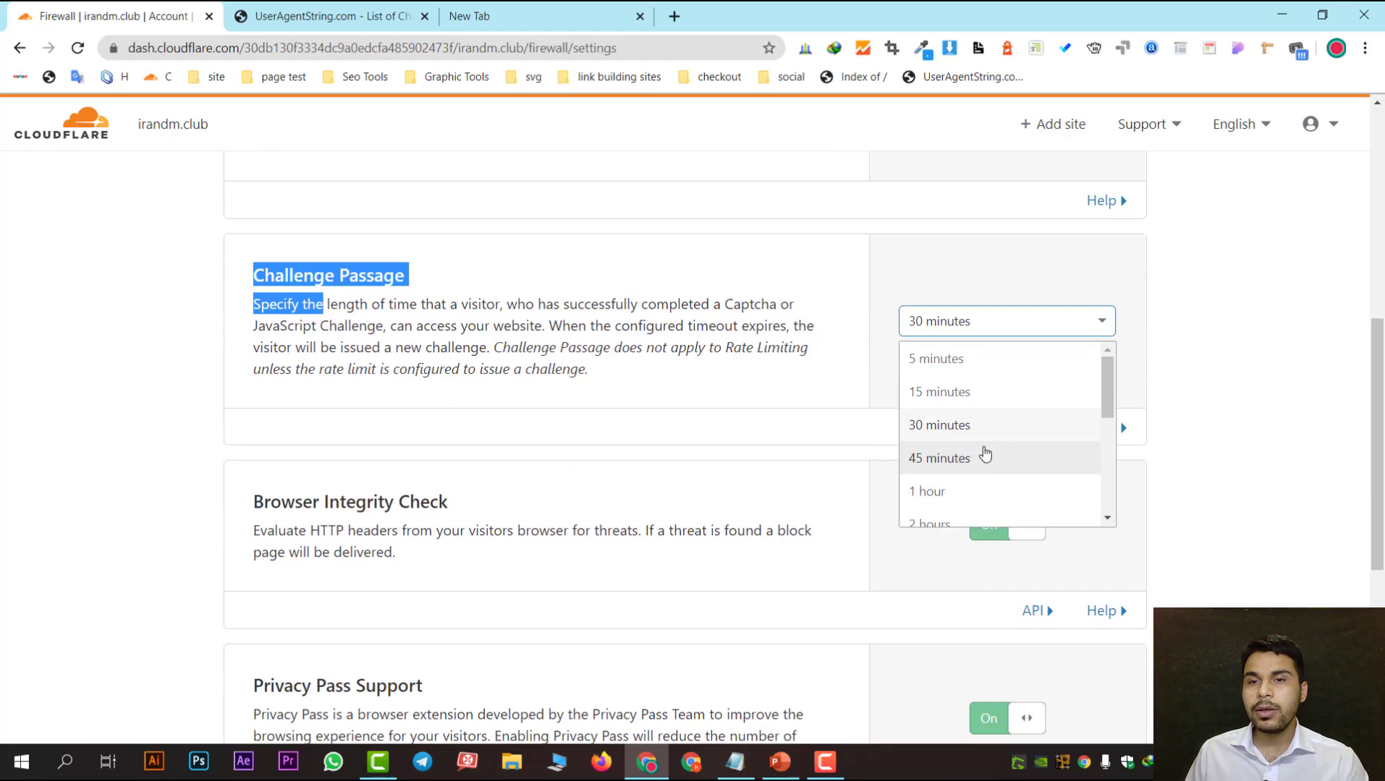
pyautogui.scroll(-4, 1000, 450)
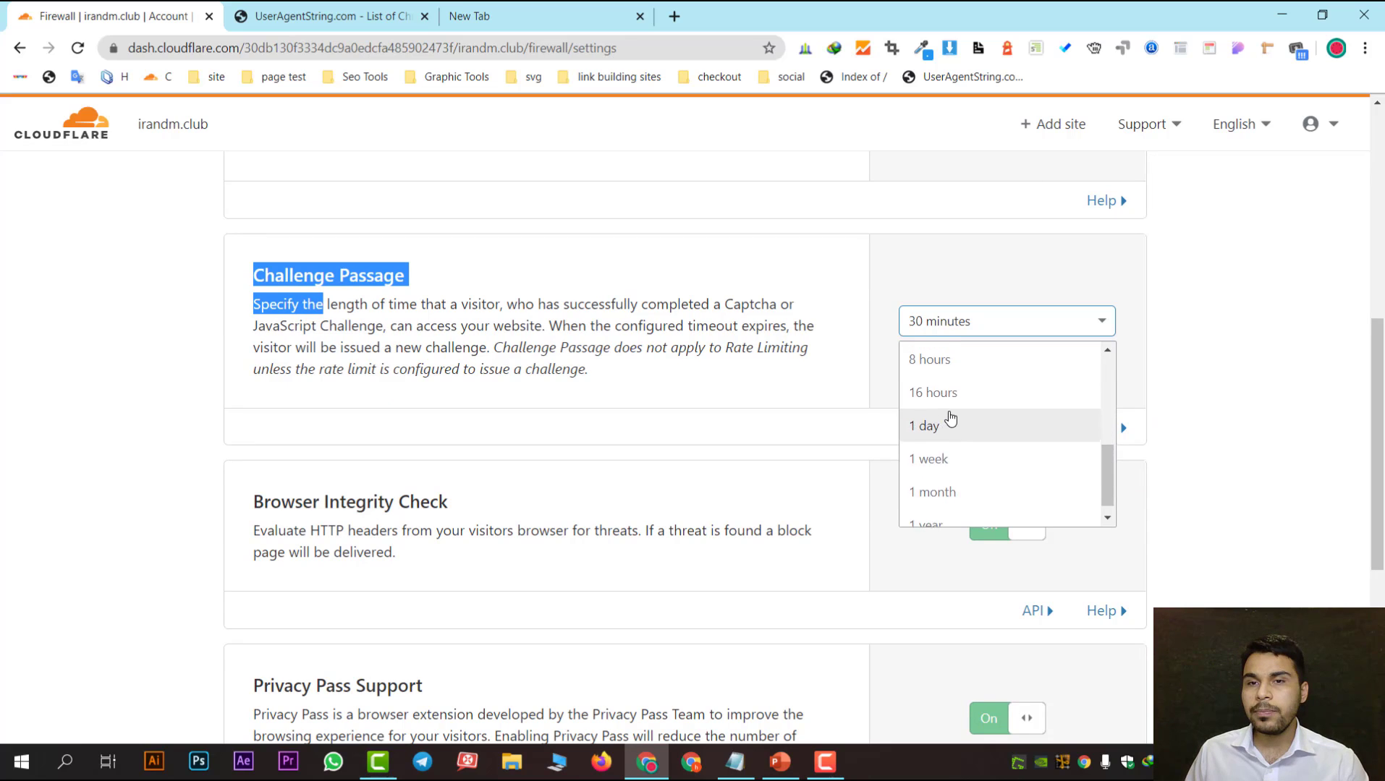
pyautogui.scroll(3, 955, 416)
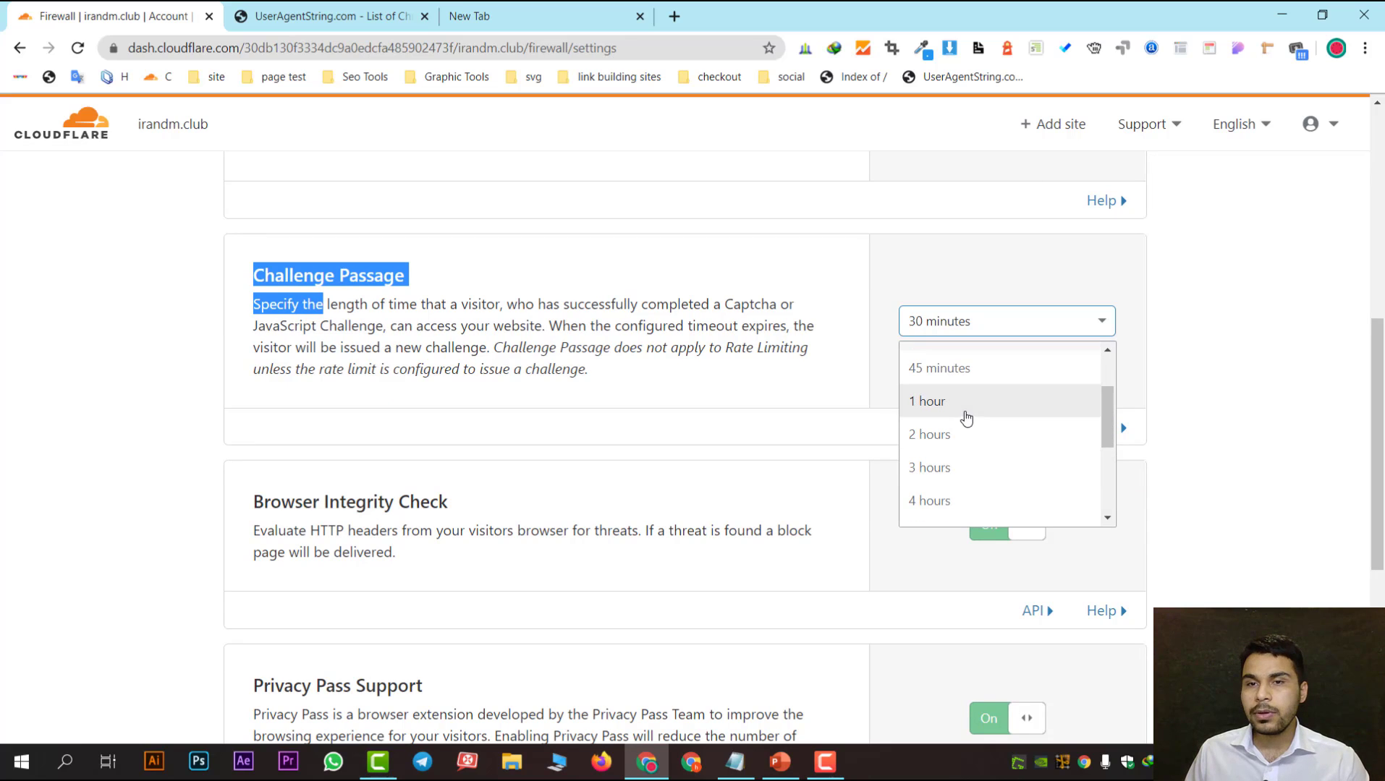
pyautogui.click(950, 448)
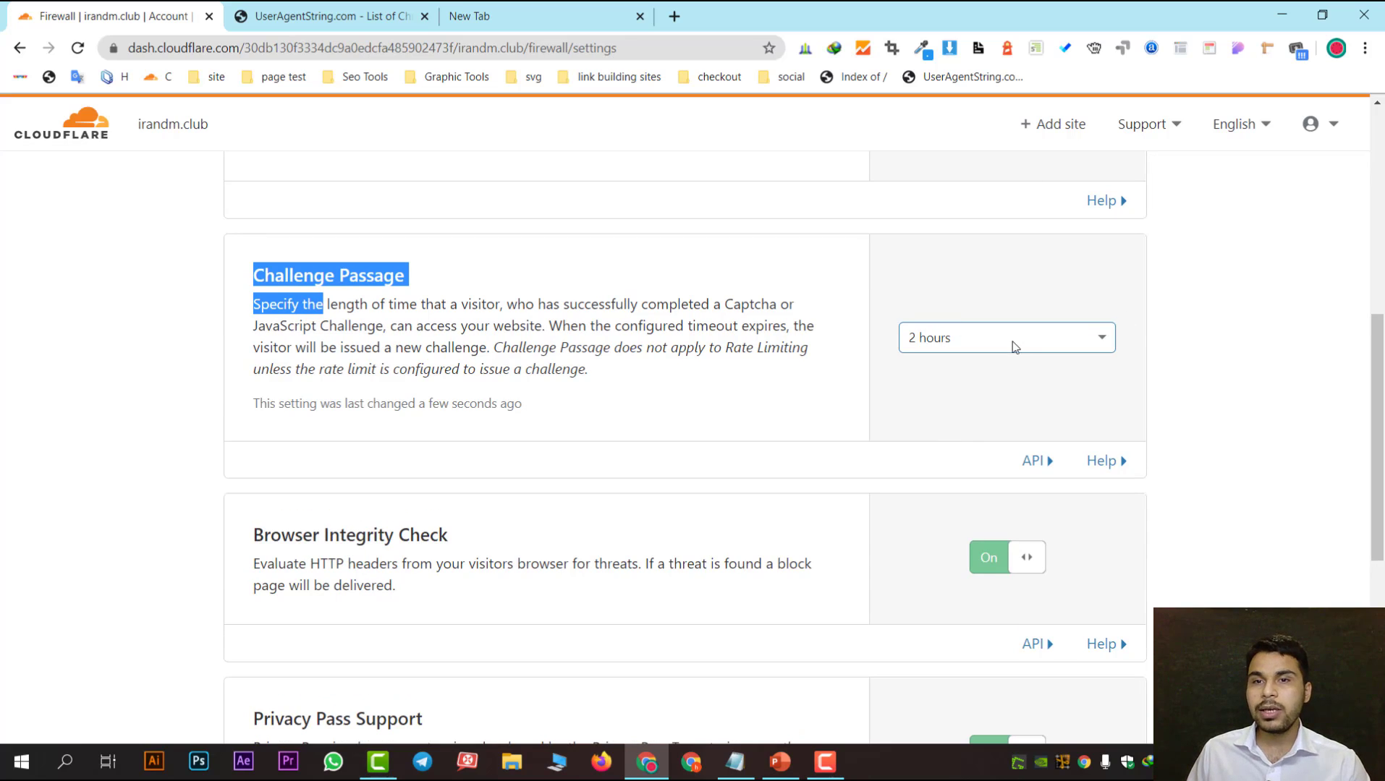
# Step: Set the Challenge Passage duration to 30 minutes
pyautogui.click(1013, 342)
pyautogui.scroll(4, 825, 544)
pyautogui.scroll(-1, 853, 542)
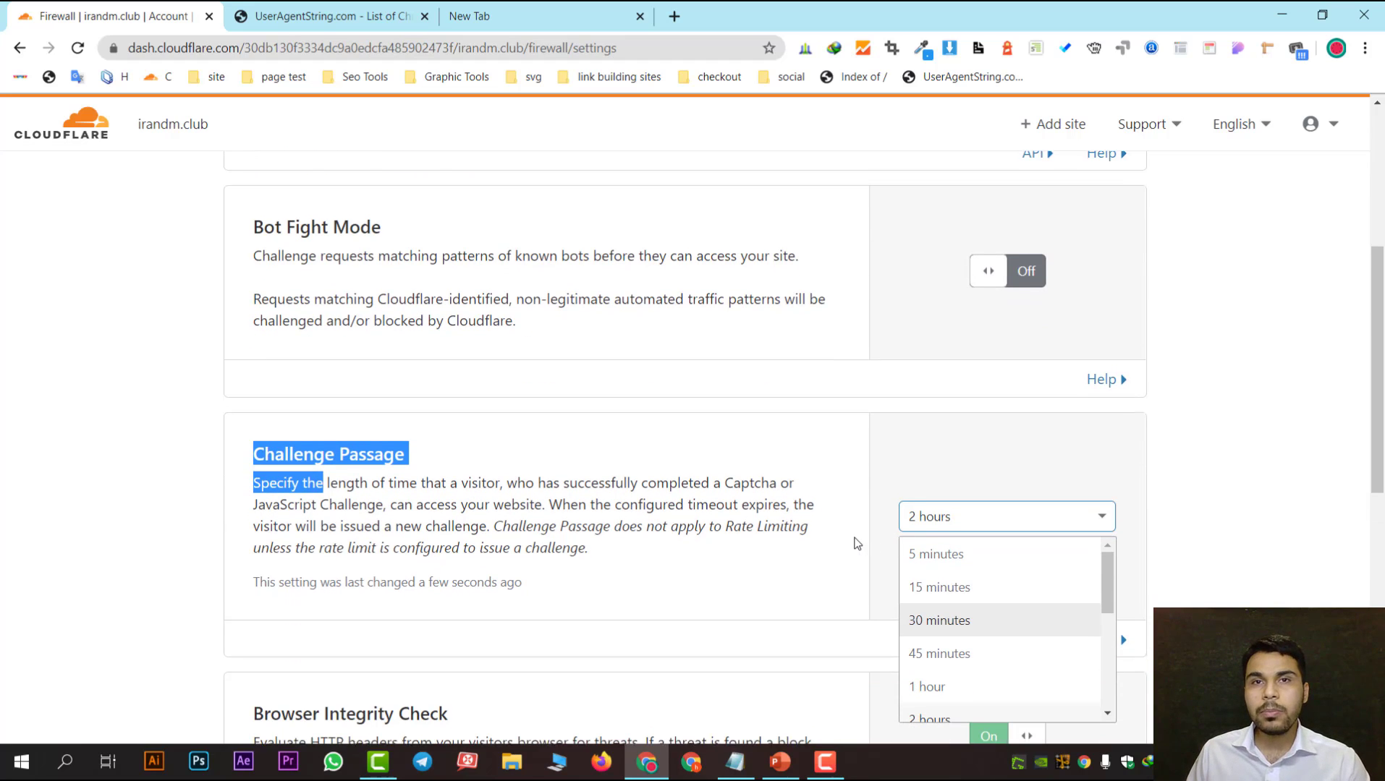
pyautogui.scroll(-1, 864, 539)
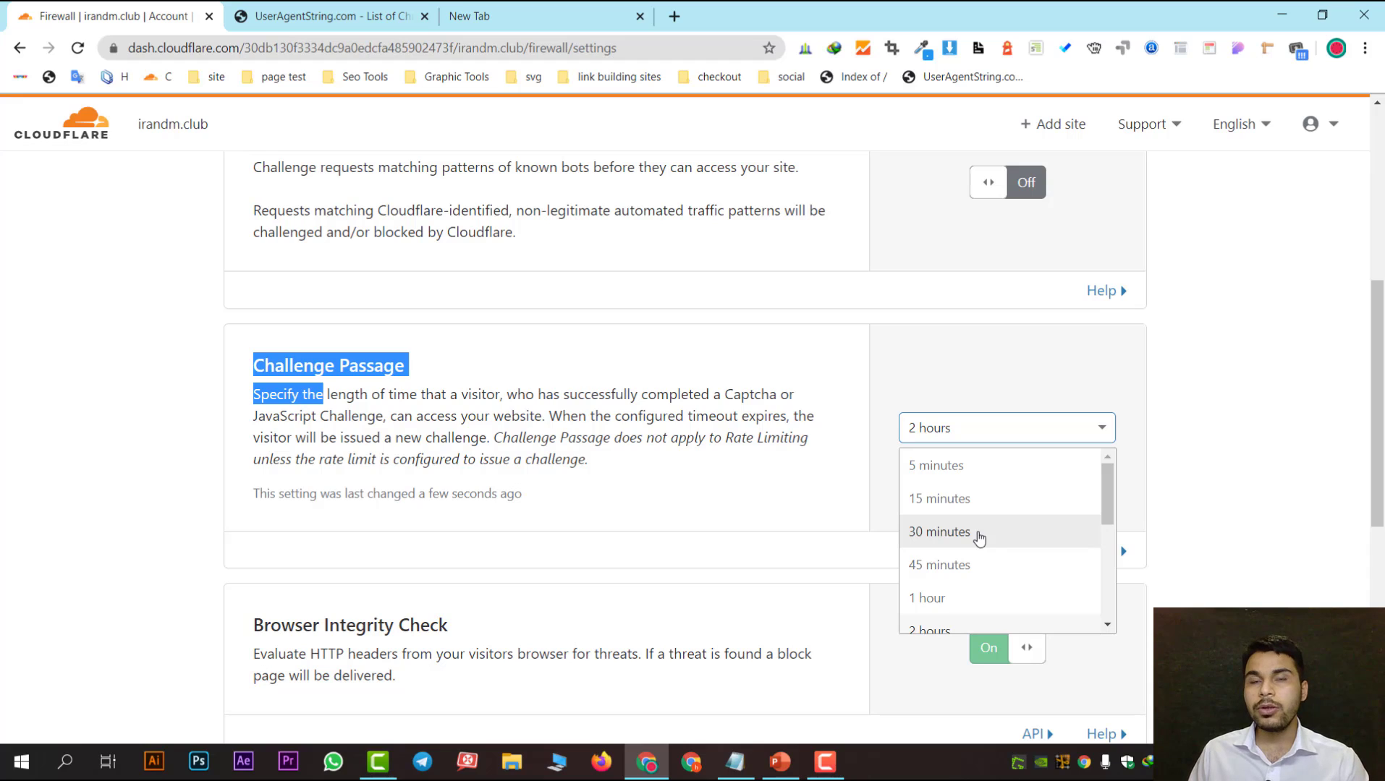
pyautogui.click(940, 535)
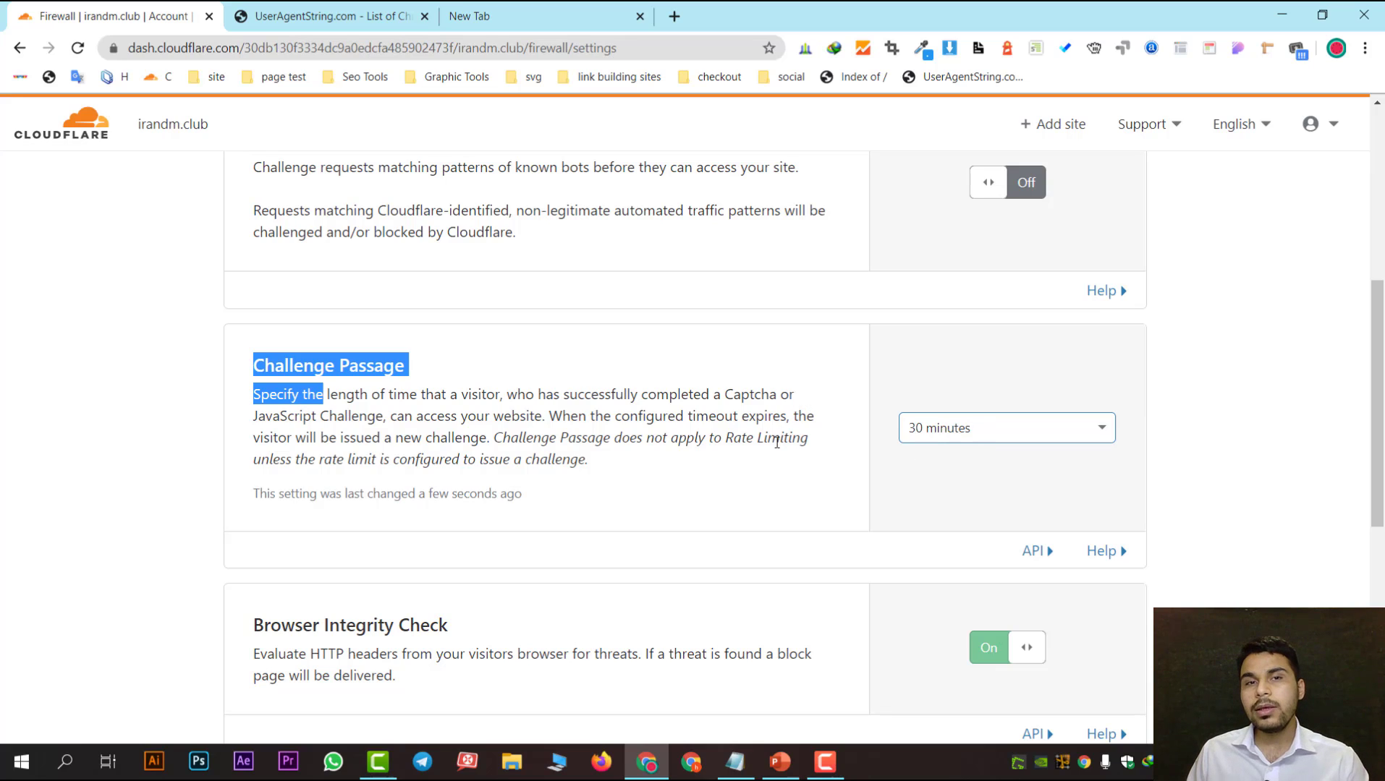
pyautogui.click(828, 462)
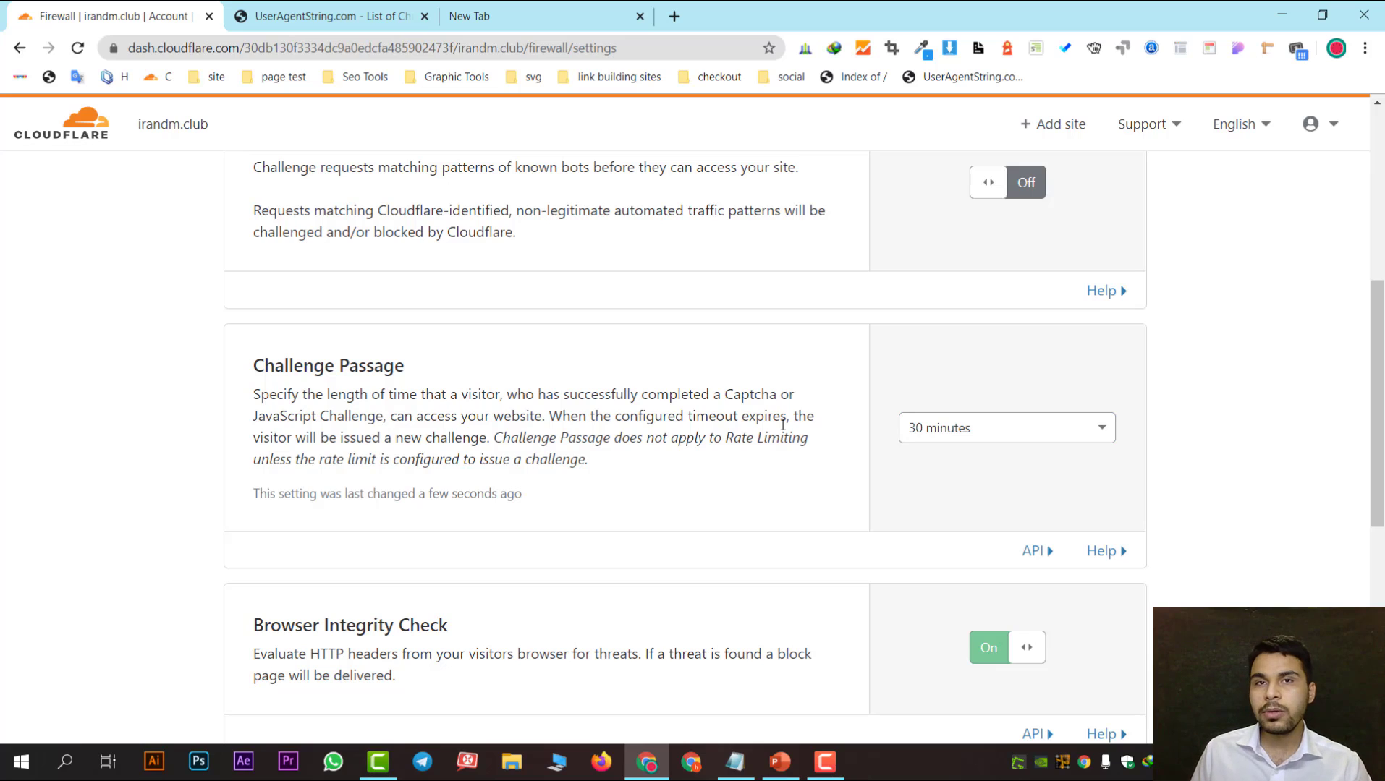
# Step: Examine the Browser Integrity Check and Privacy Pass Support sections of the firewall settings
pyautogui.scroll(-4, 523, 427)
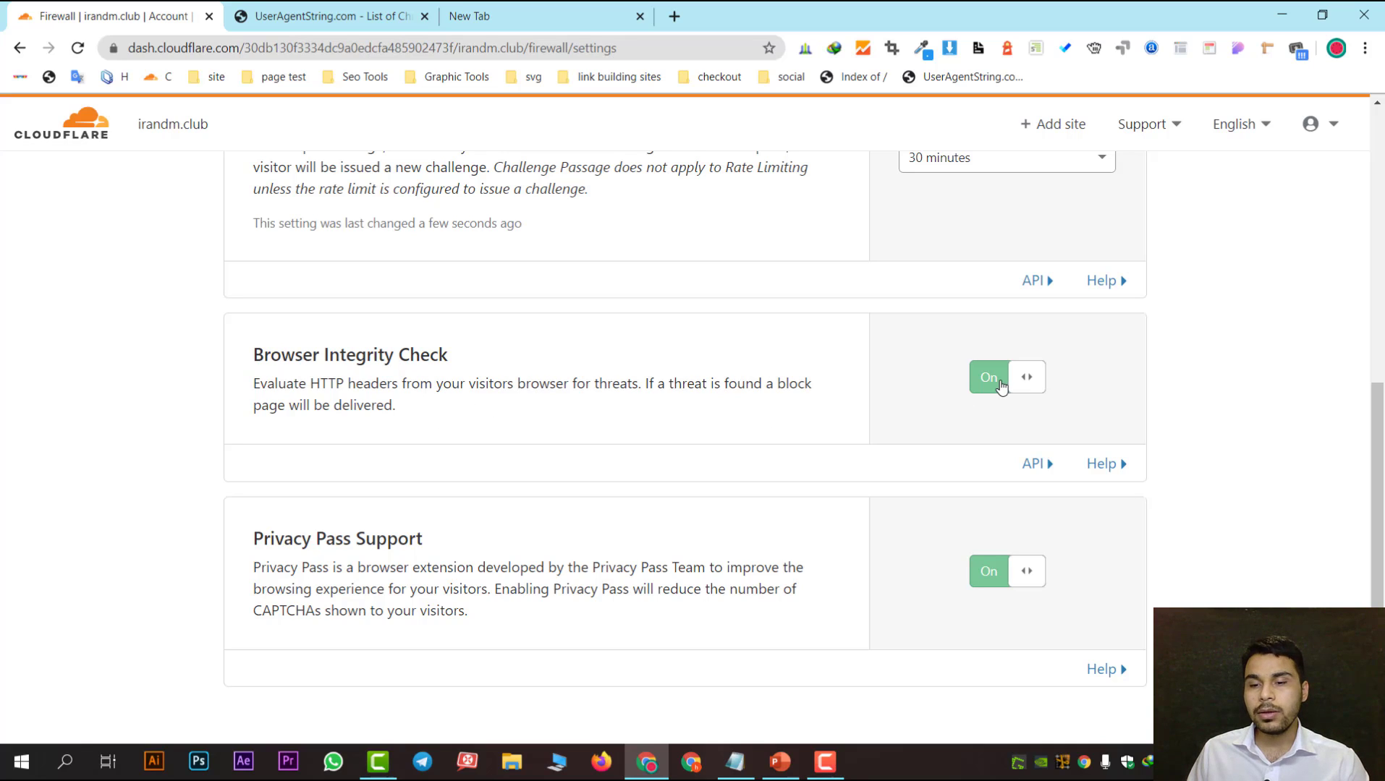
pyautogui.click(825, 762)
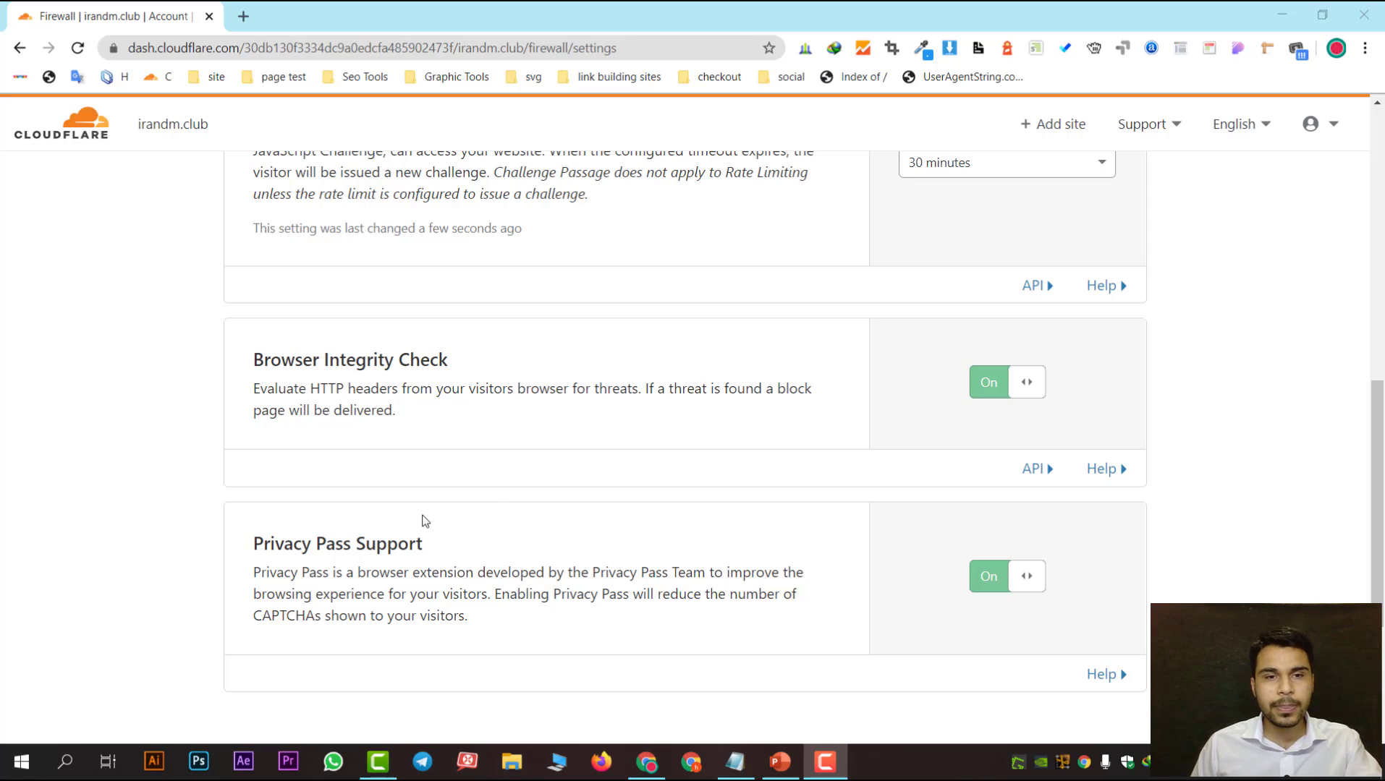
pyautogui.scroll(-1, 392, 482)
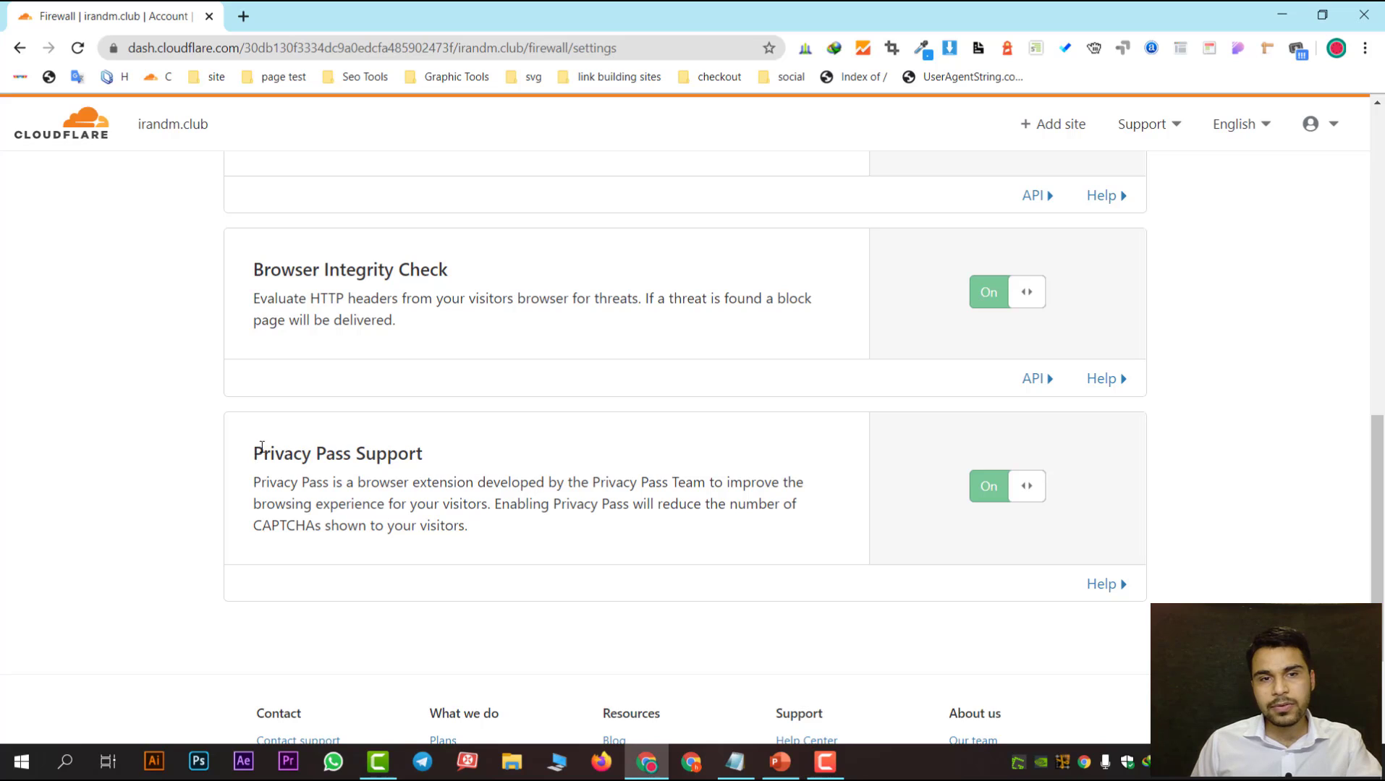
# Step: Copy "Privacy Pass" from the Privacy Pass Support heading and search Google for it in a new tab
pyautogui.moveTo(253, 451); pyautogui.dragTo(359, 448)
pyautogui.hotkey('ctrl', 'c')
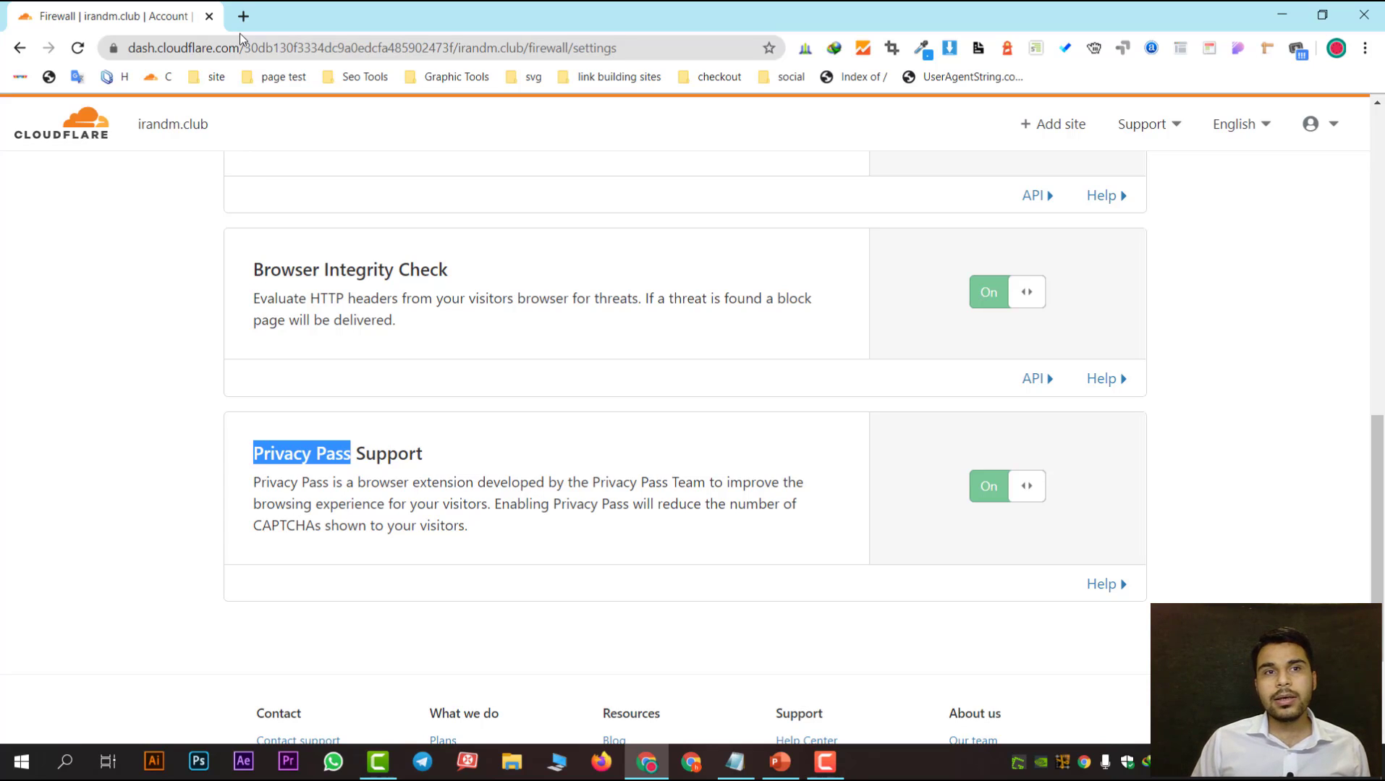
pyautogui.click(244, 16)
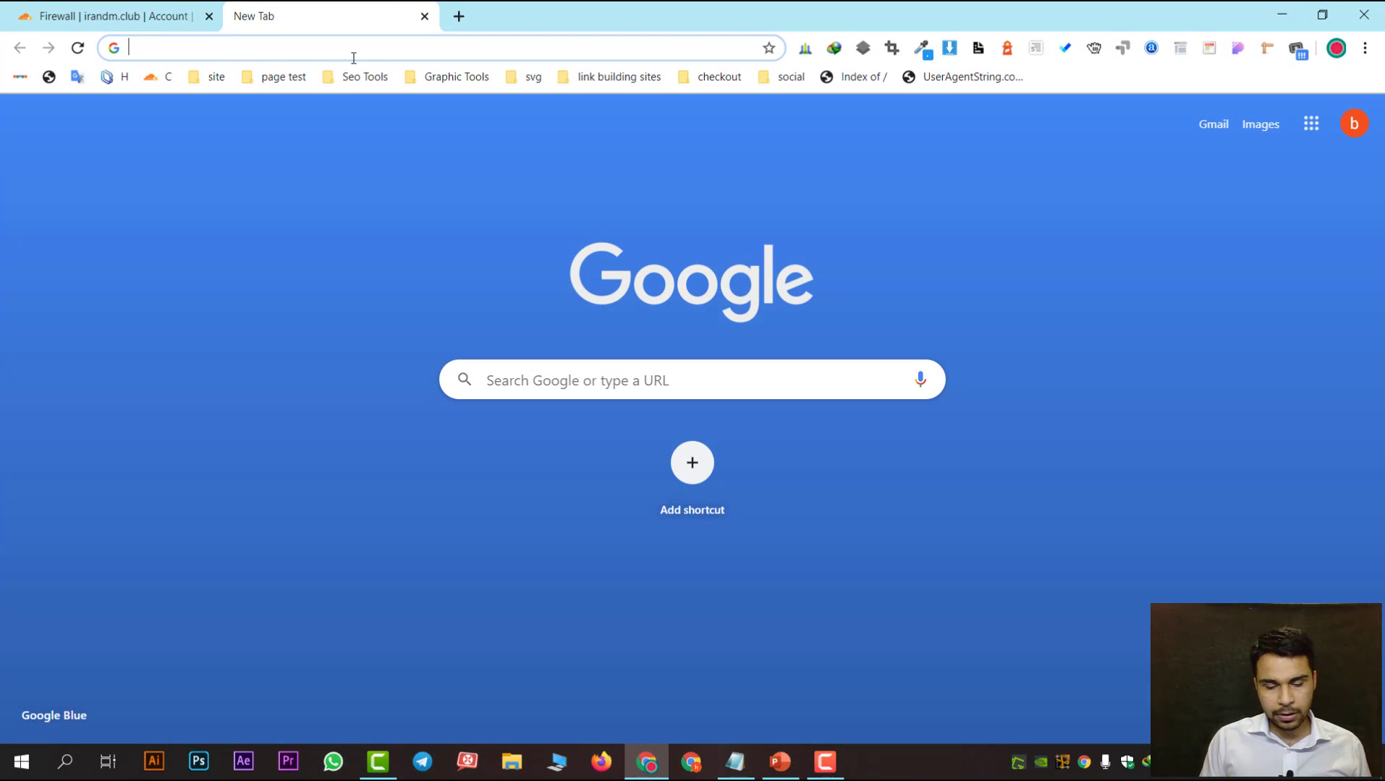
pyautogui.write('حق')
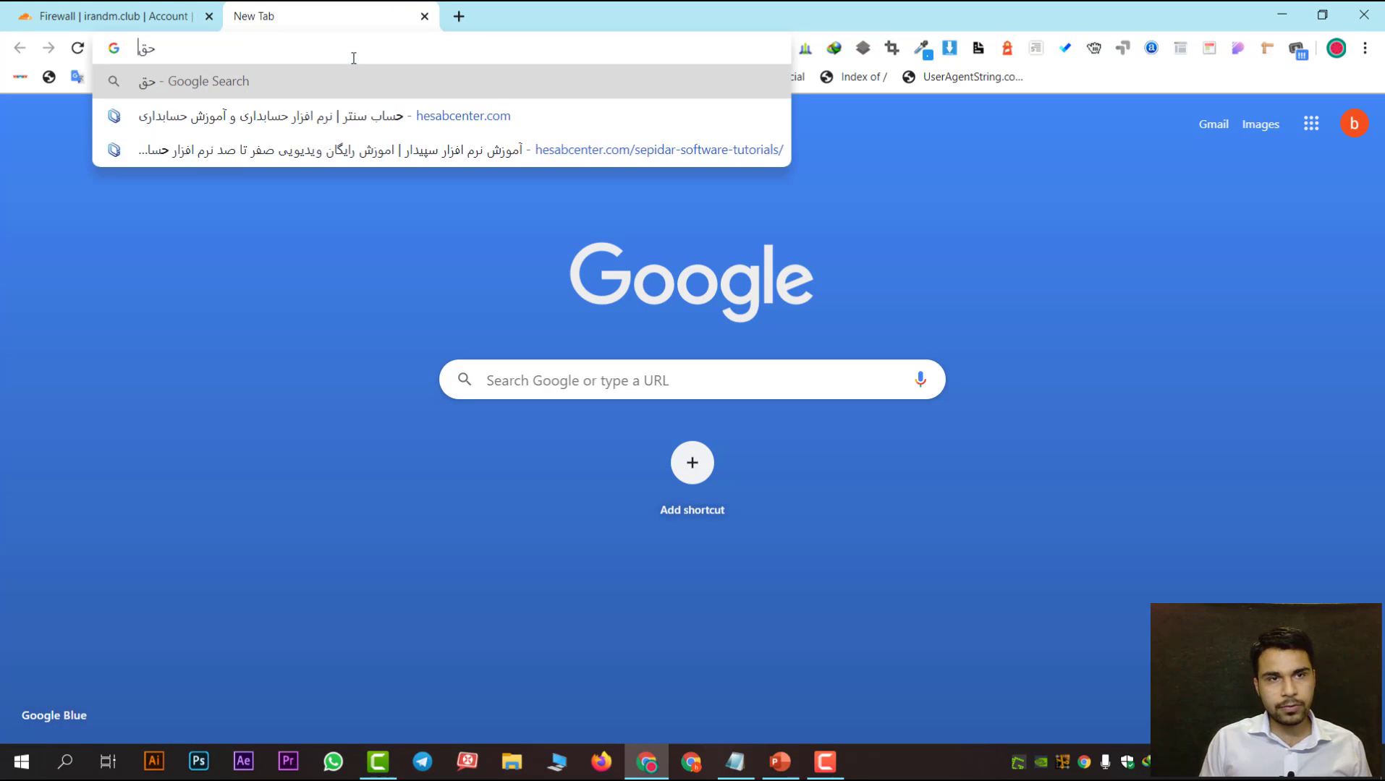
pyautogui.press('Escape')
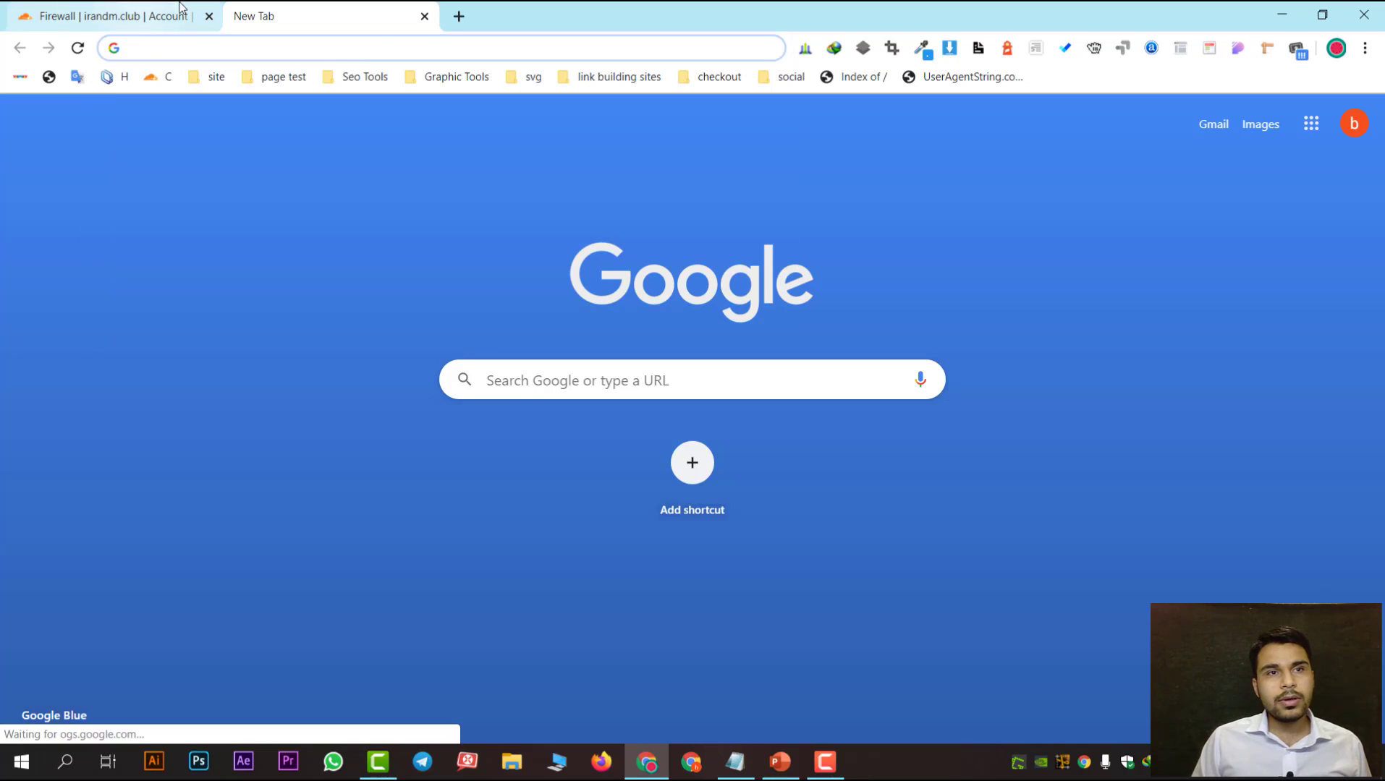
pyautogui.click(115, 16)
pyautogui.click(344, 29)
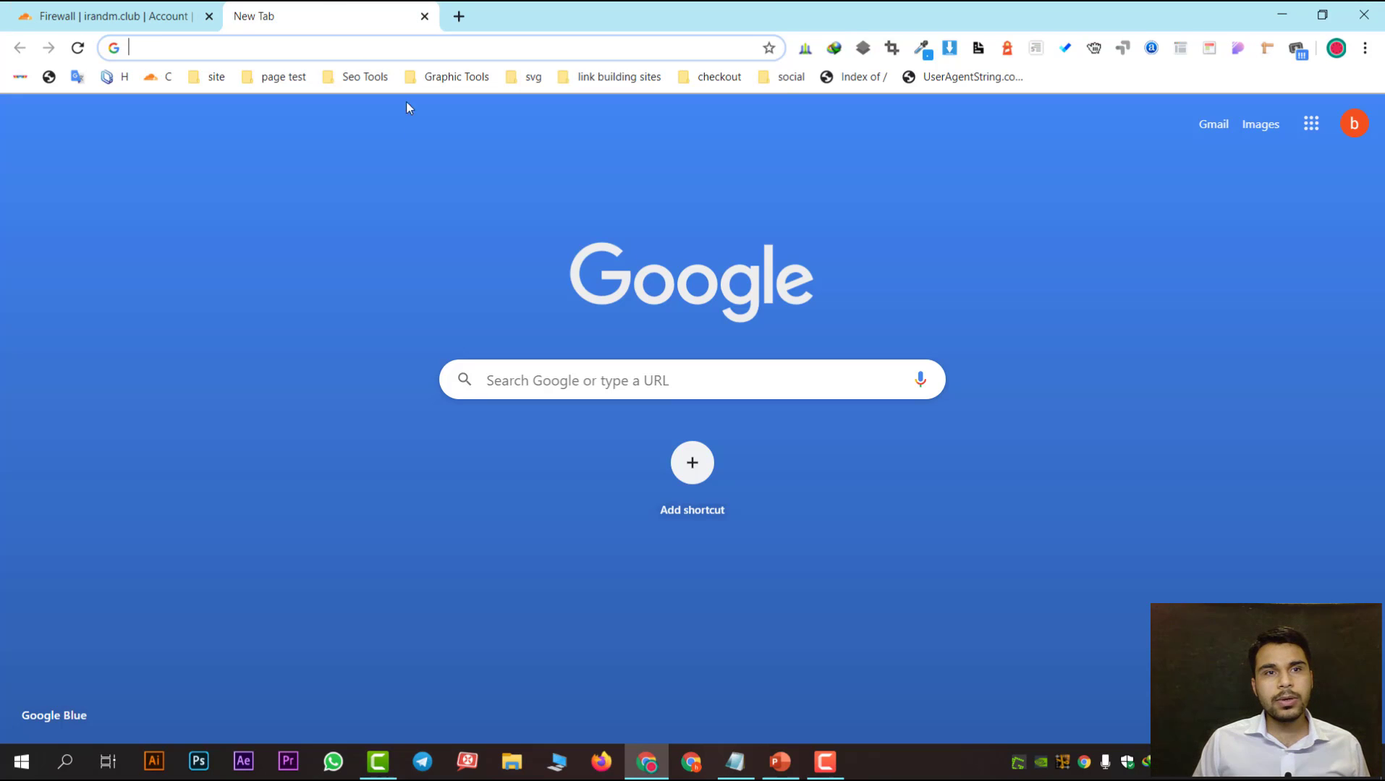
pyautogui.hotkey('ctrl', 'v')
pyautogui.press('Return')
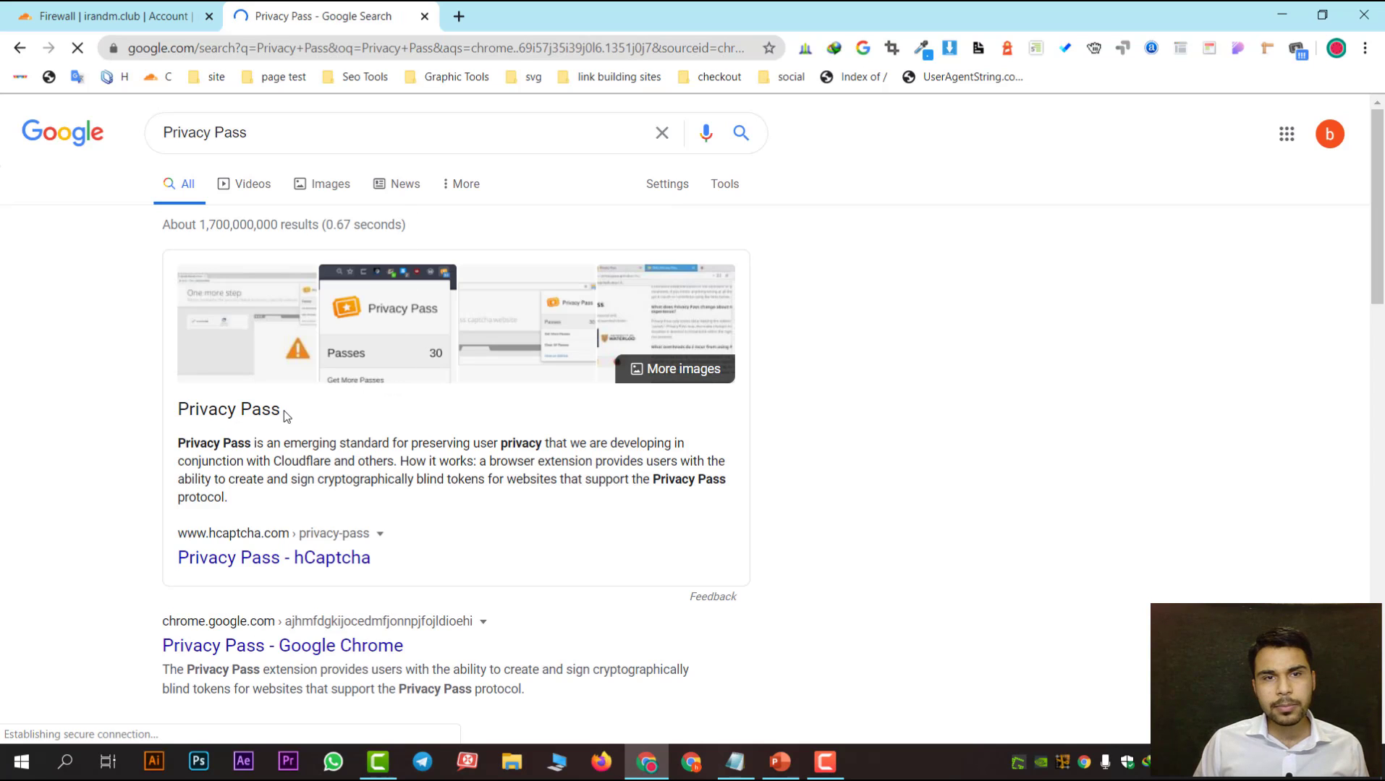
# Step: Refine the Google search to "privacy pass opera"
pyautogui.click(297, 133)
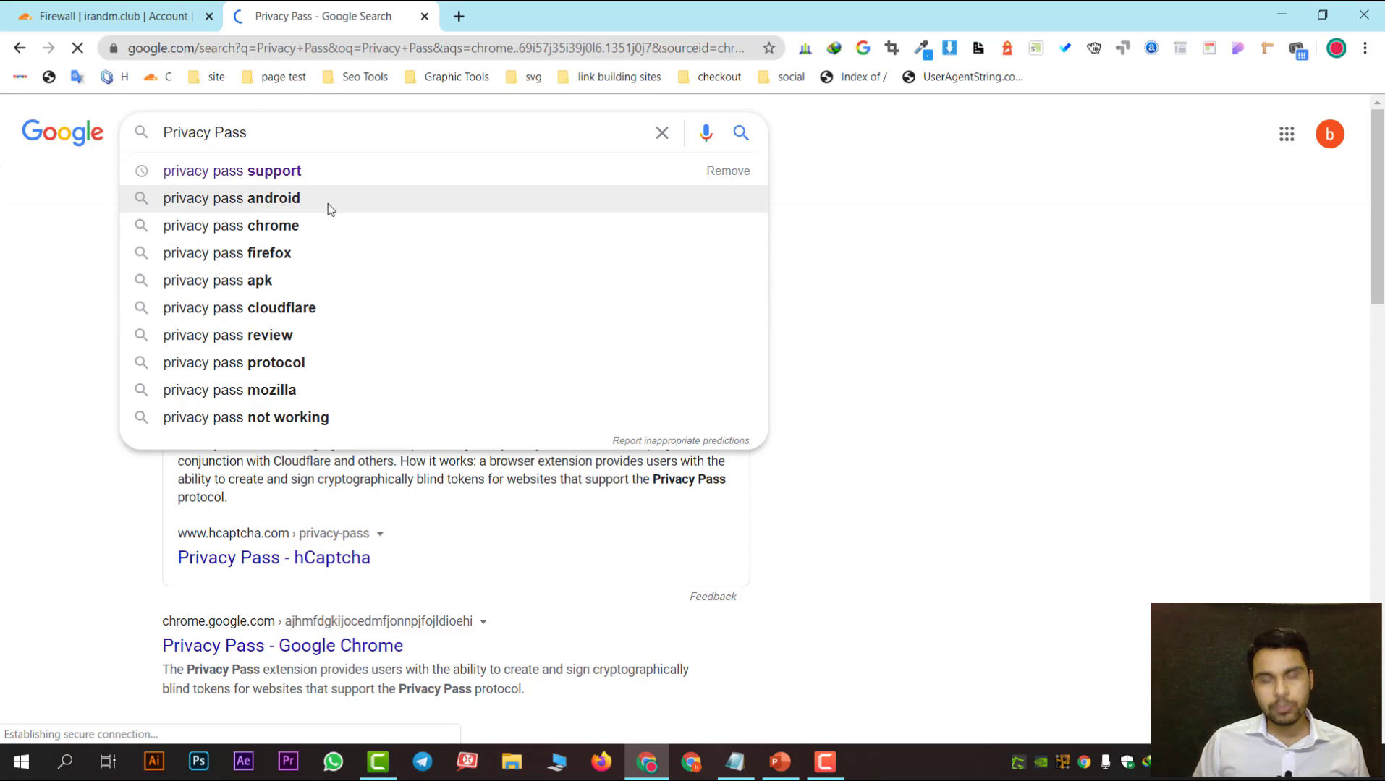
pyautogui.write('خحتقش')
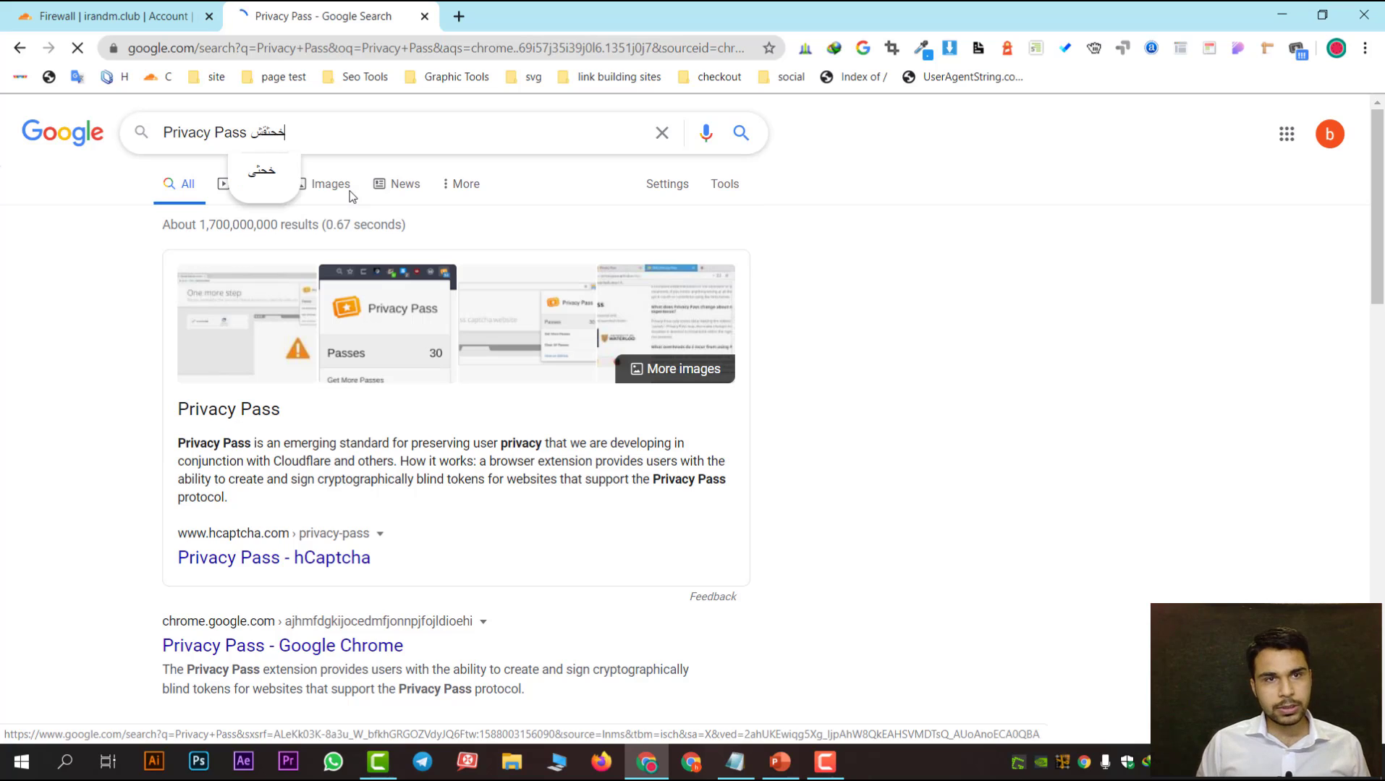
pyautogui.press('BackSpace')
pyautogui.press('BackSpace')
pyautogui.press('BackSpace')
pyautogui.press('BackSpace')
pyautogui.press('BackSpace')
pyautogui.write('o')
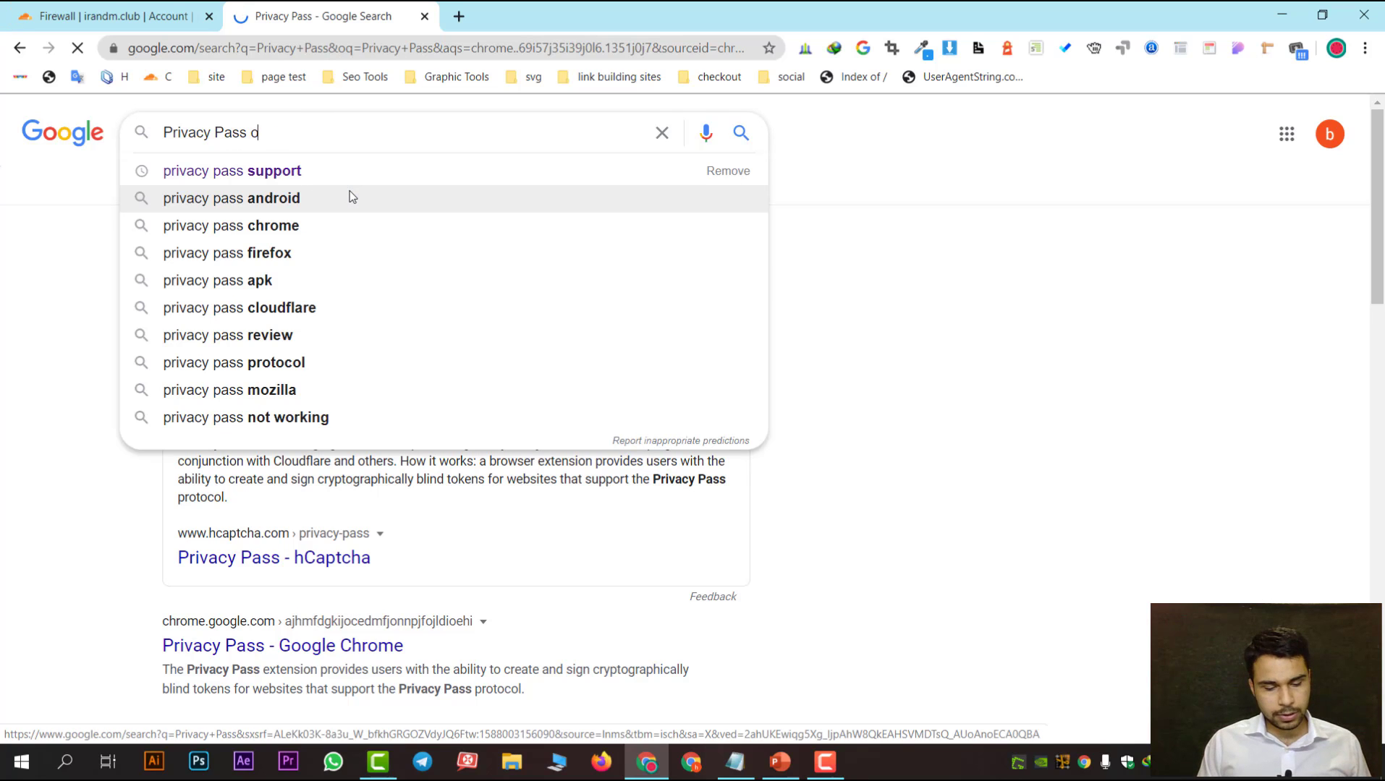
pyautogui.write('pera')
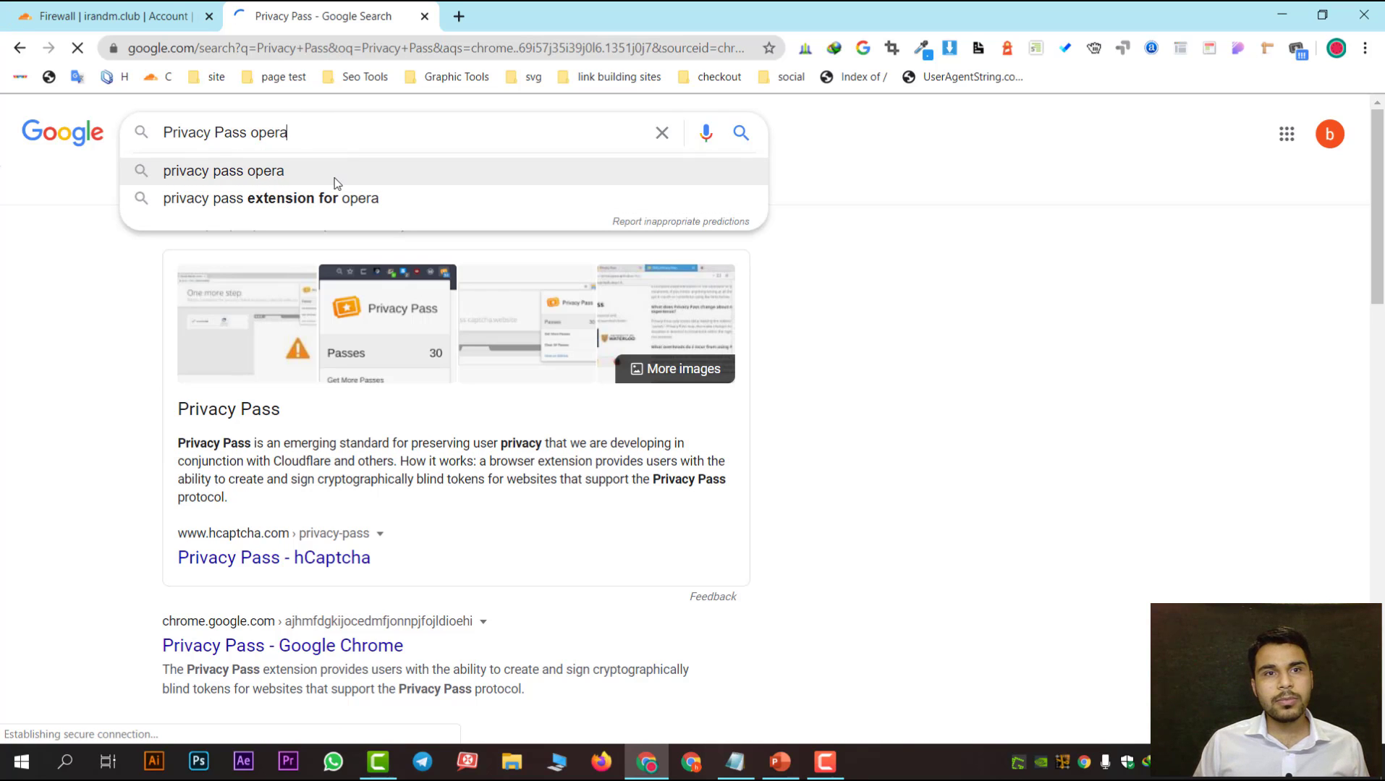
pyautogui.click(352, 169)
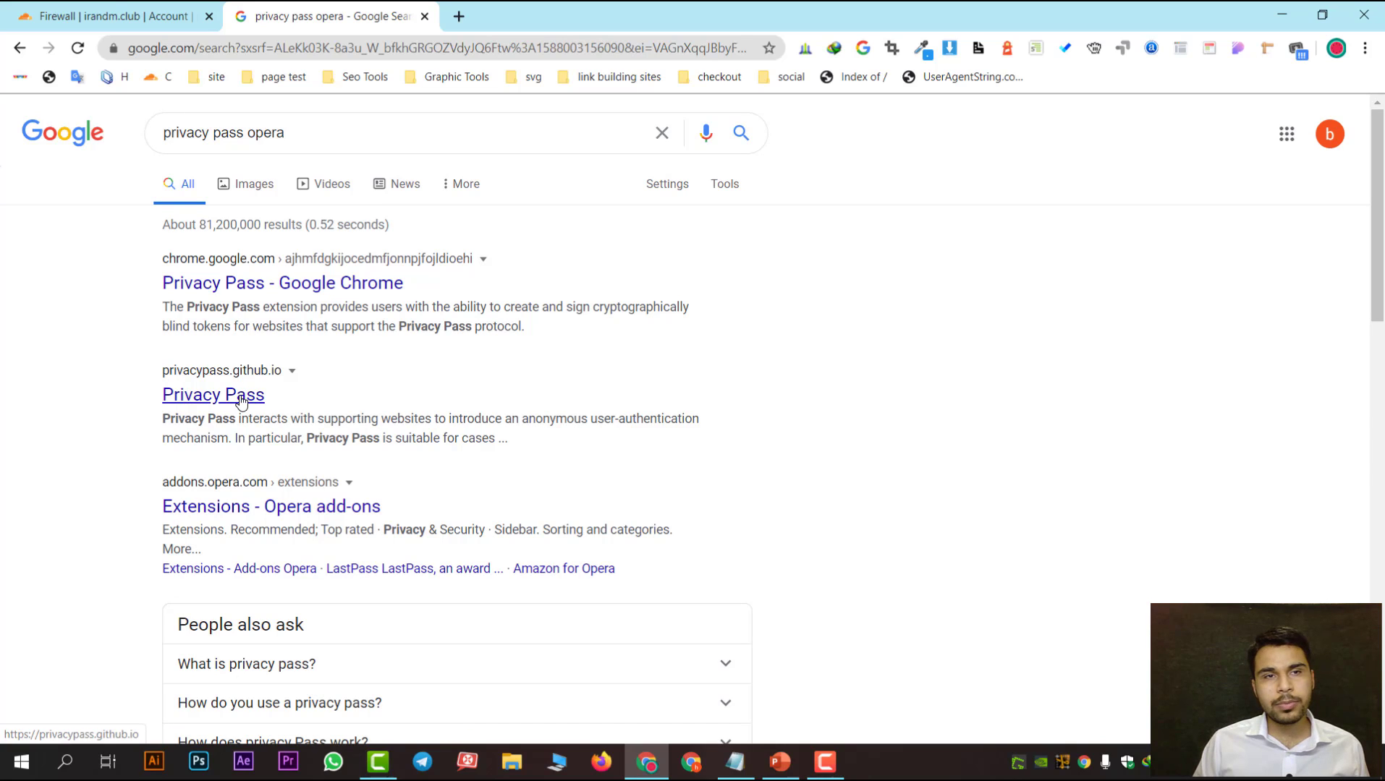
# Step: Return to Cloudflare's firewall settings and view the passes held by the Privacy Pass browser extension
pyautogui.click(108, 16)
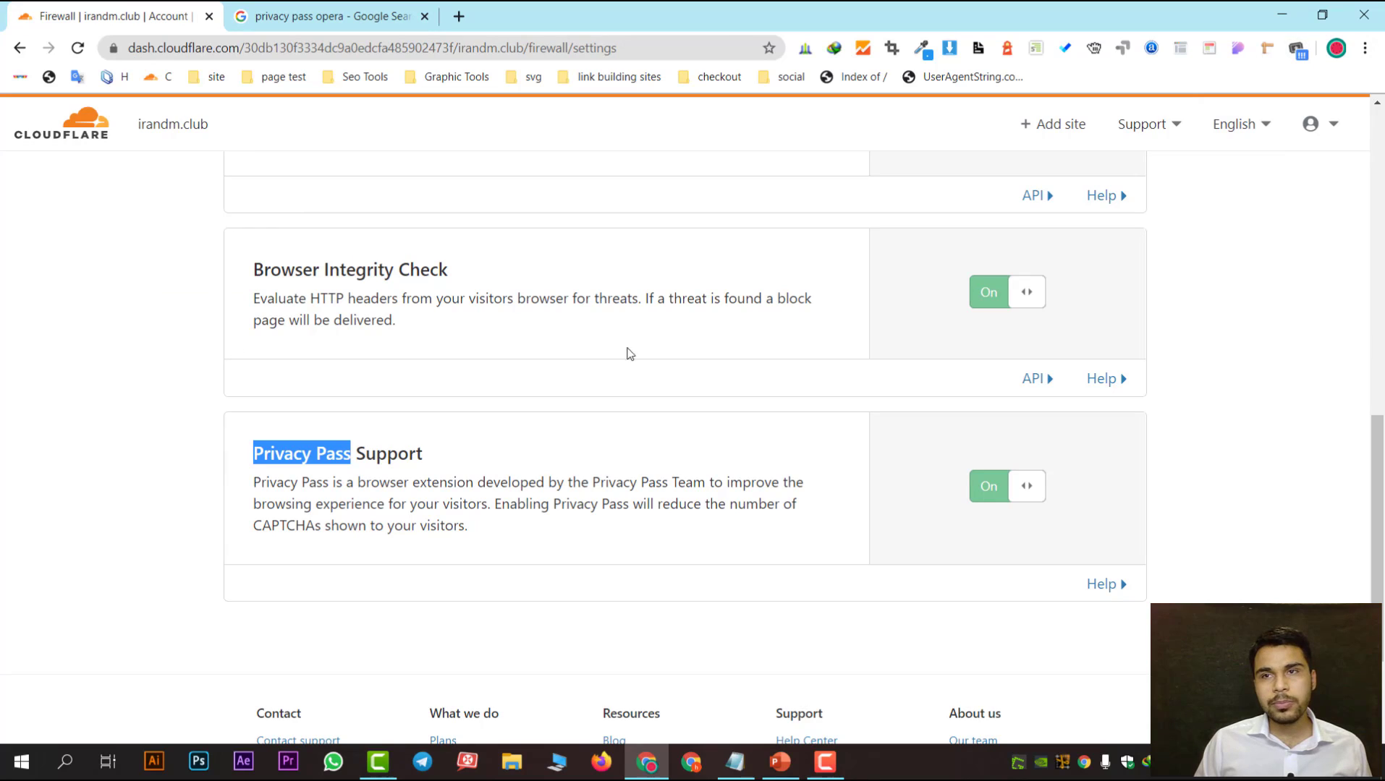
pyautogui.click(1299, 49)
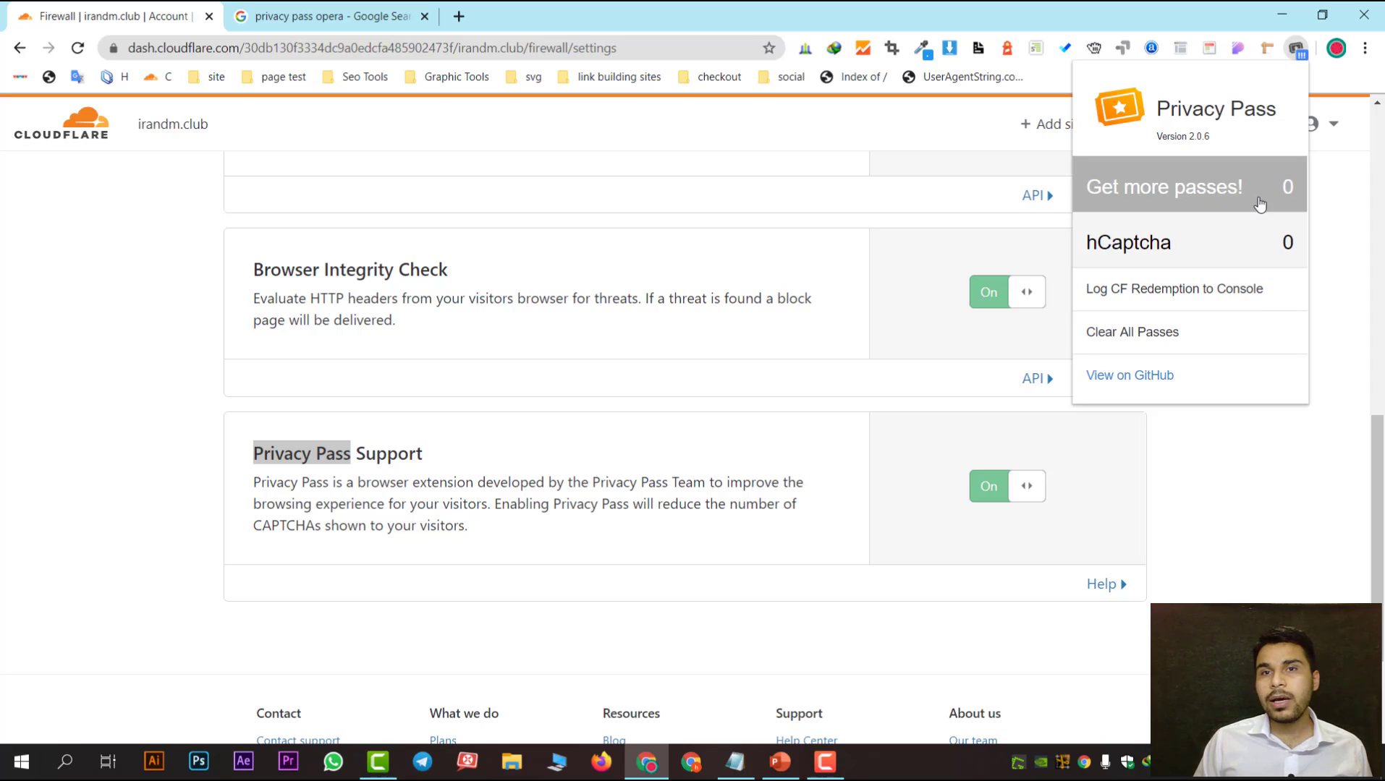
# Step: Read the Privacy Pass Support description, including its effect on the CAPTCHAs shown to visitors
pyautogui.moveTo(241, 485); pyautogui.dragTo(821, 514)
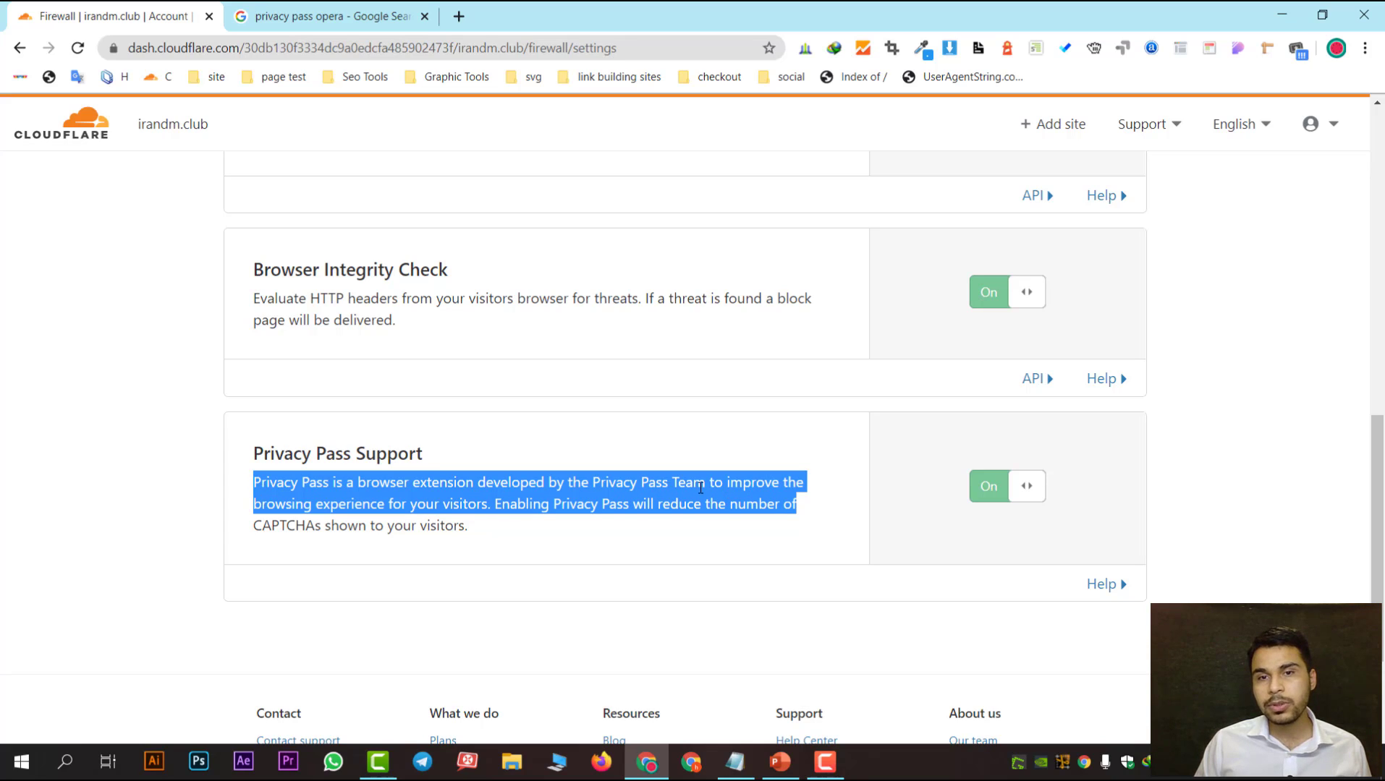
pyautogui.click(486, 503)
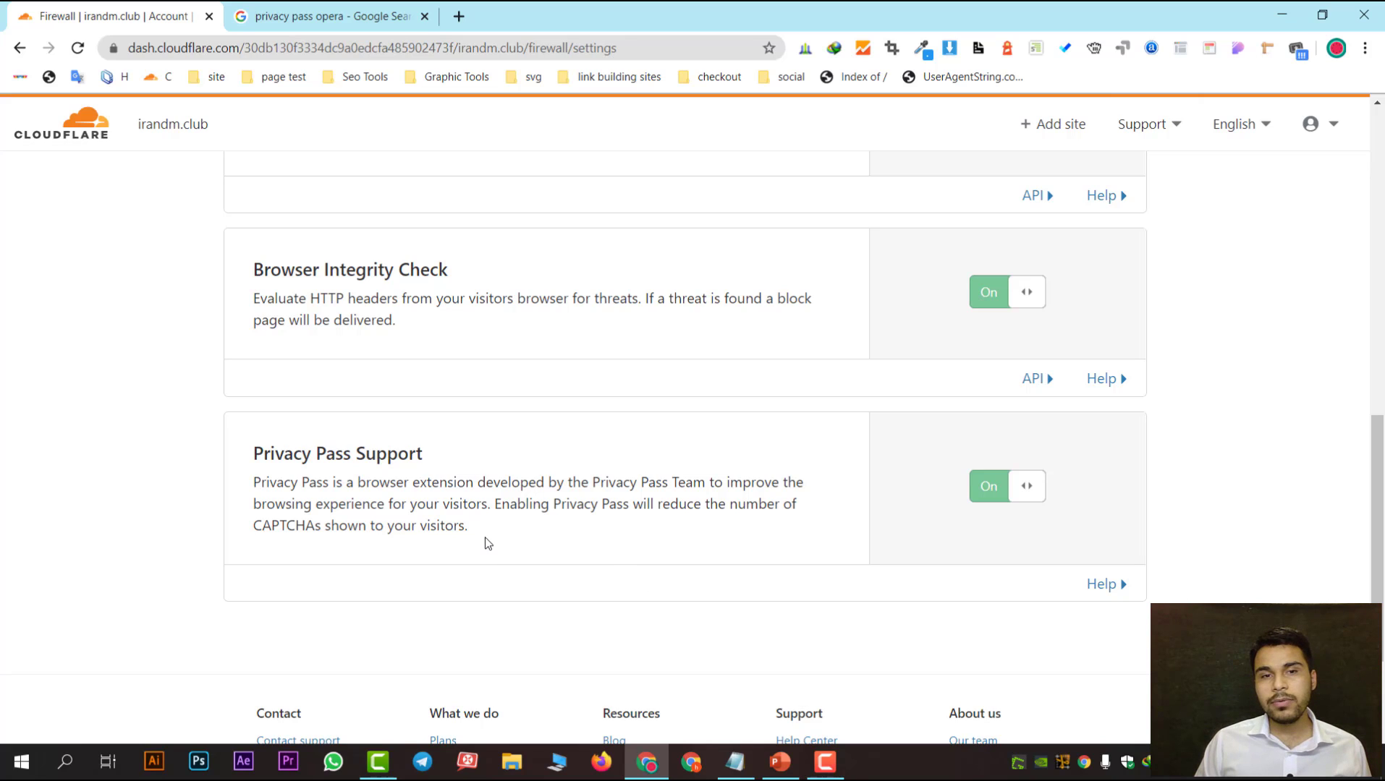
pyautogui.moveTo(468, 528); pyautogui.dragTo(259, 462)
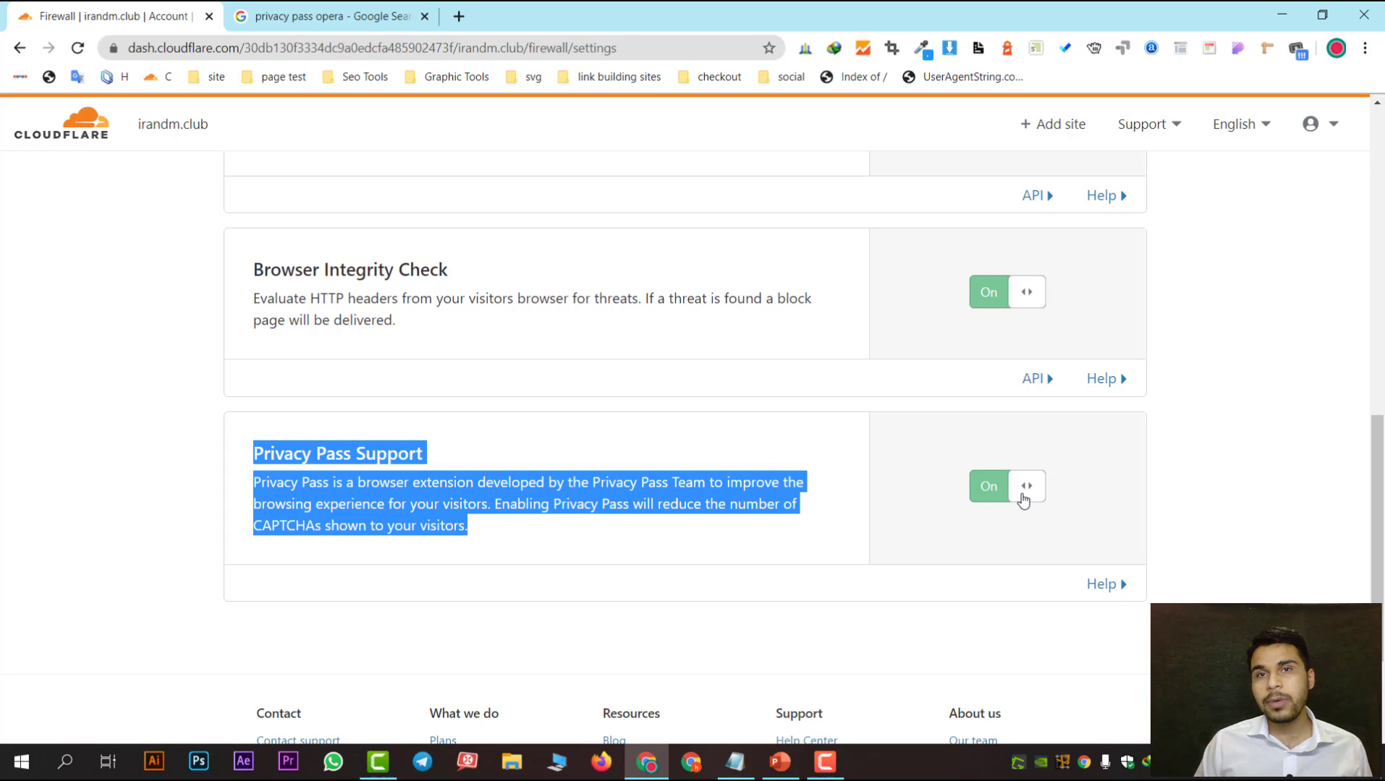
pyautogui.click(913, 559)
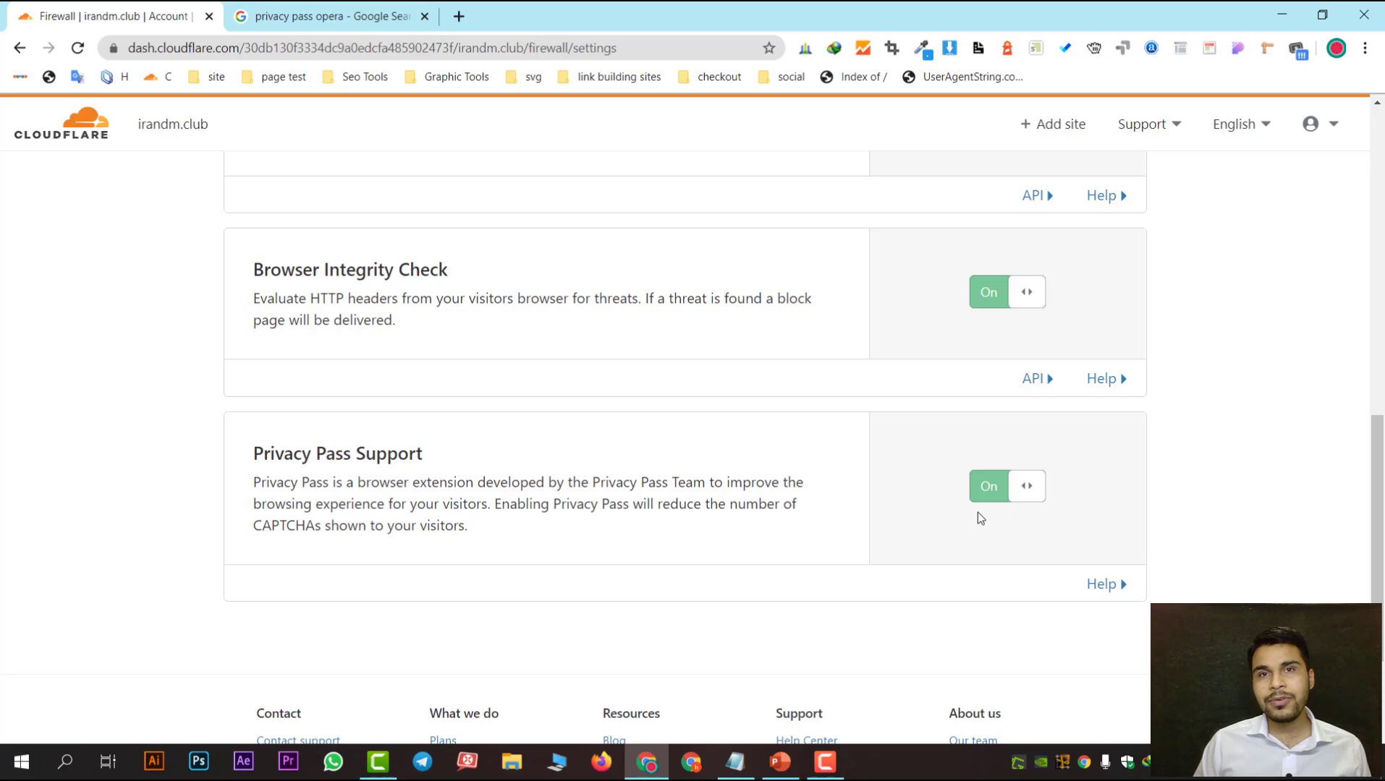
pyautogui.rightClick(809, 528)
pyautogui.click(734, 528)
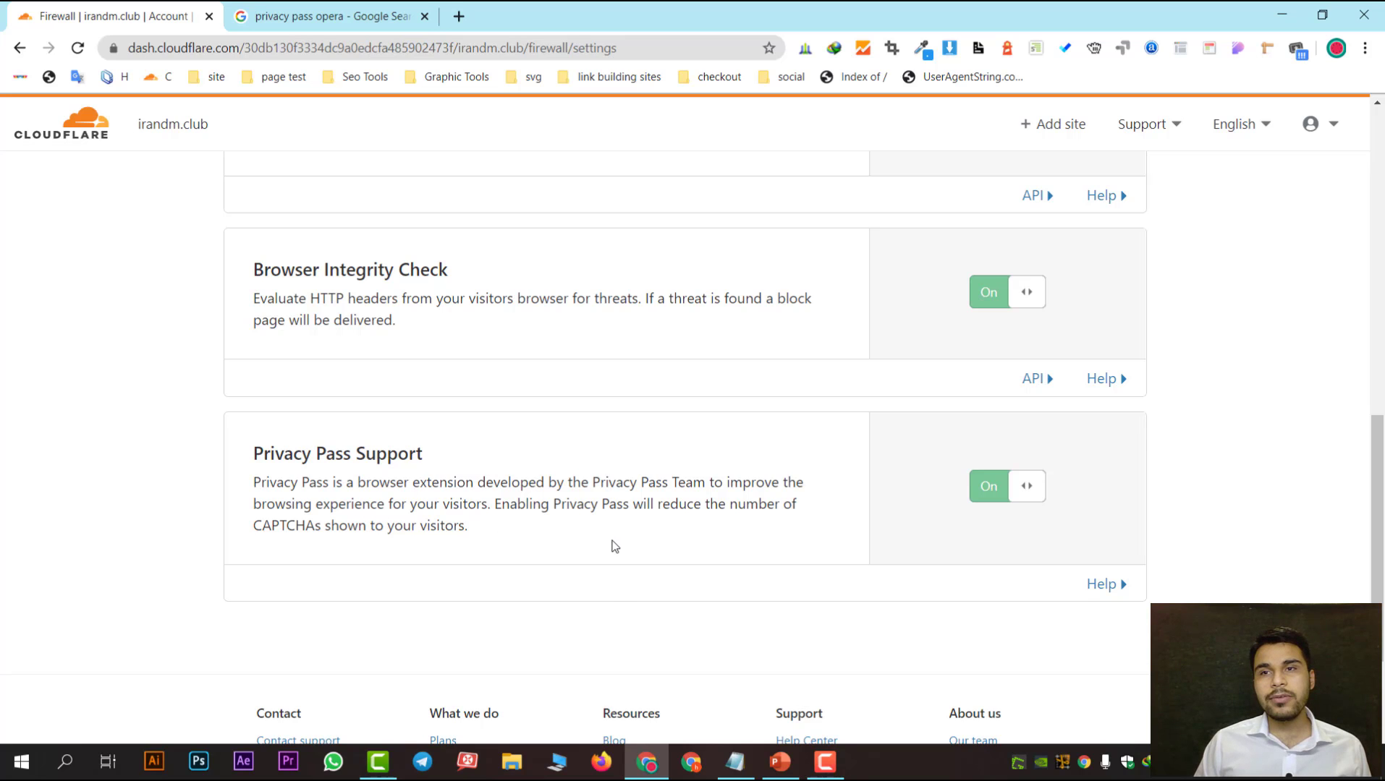
pyautogui.scroll(10, 614, 547)
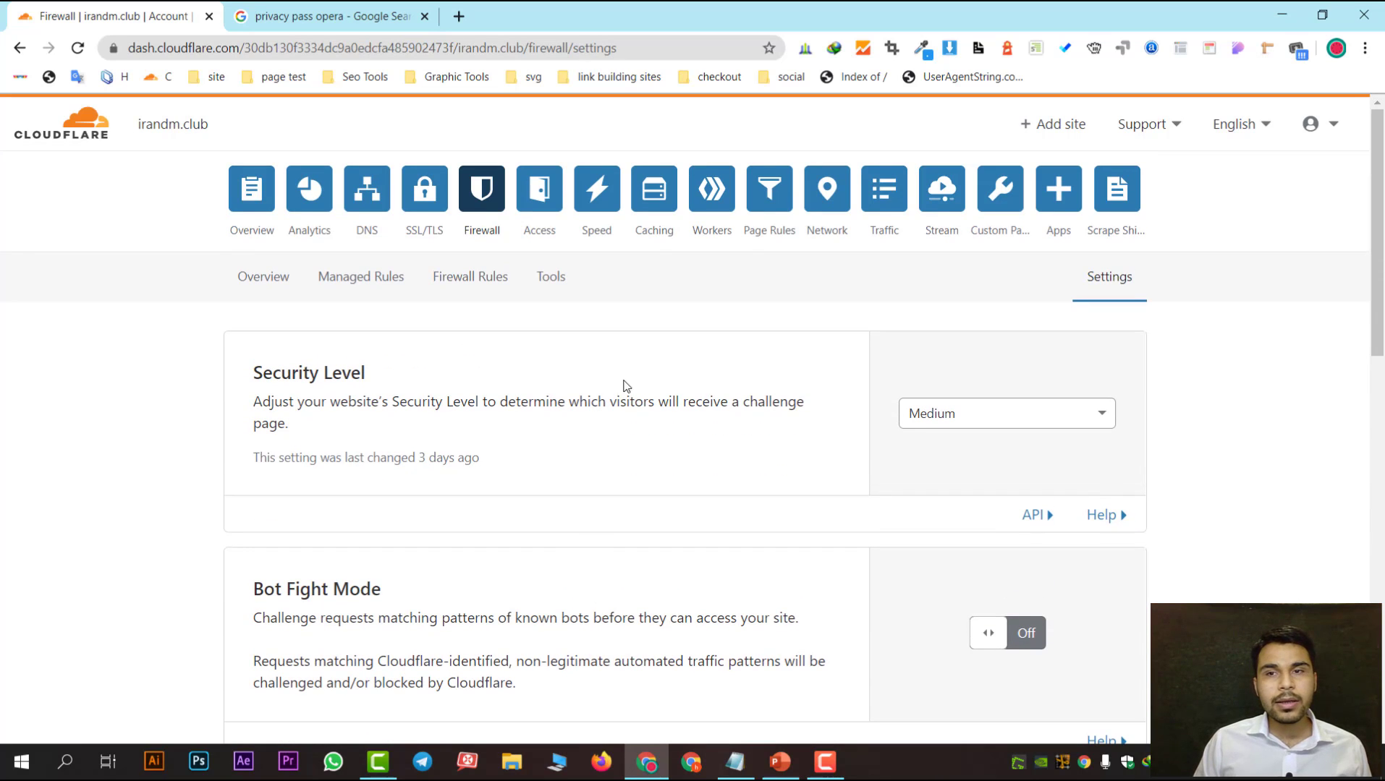
# Step: Go to the Access section of irandm.club and read how it manages access to applications
pyautogui.scroll(-3, 654, 343)
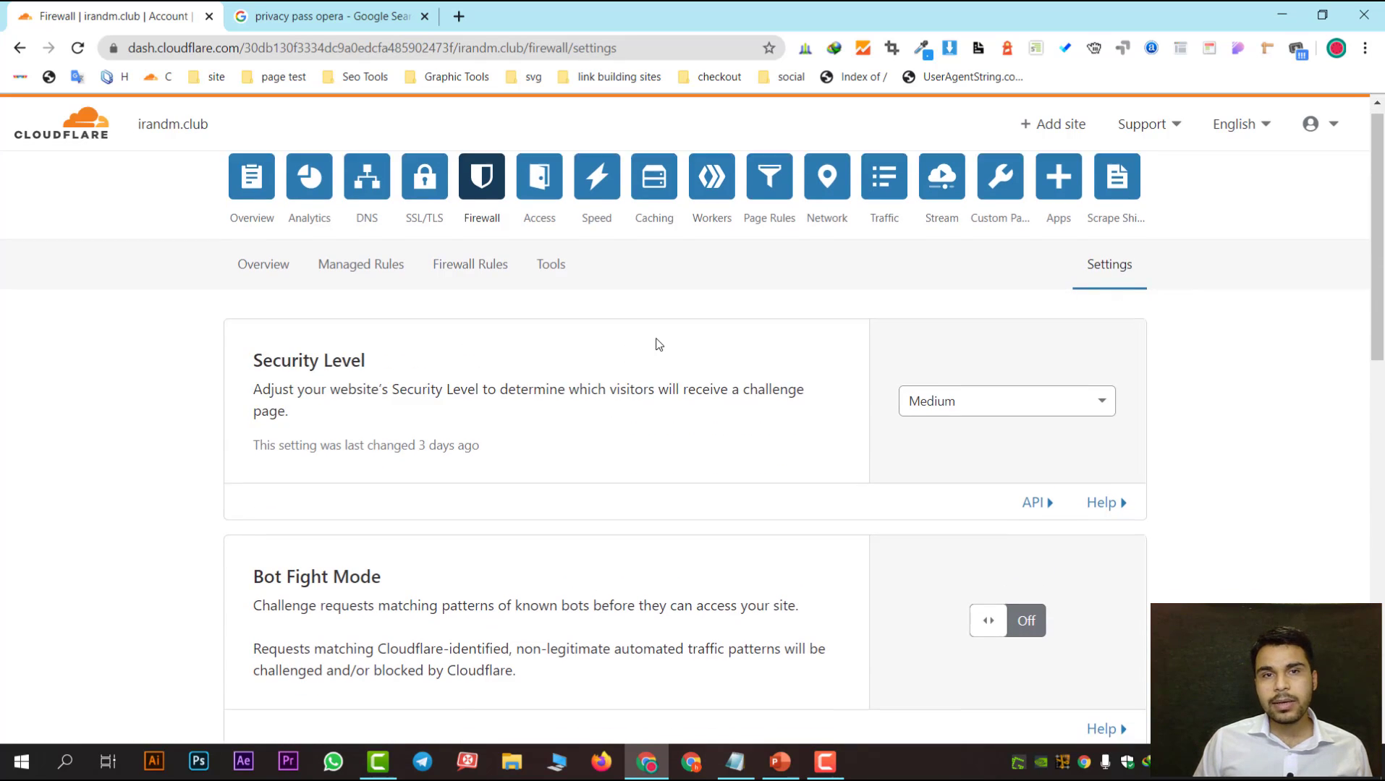
pyautogui.scroll(3, 687, 341)
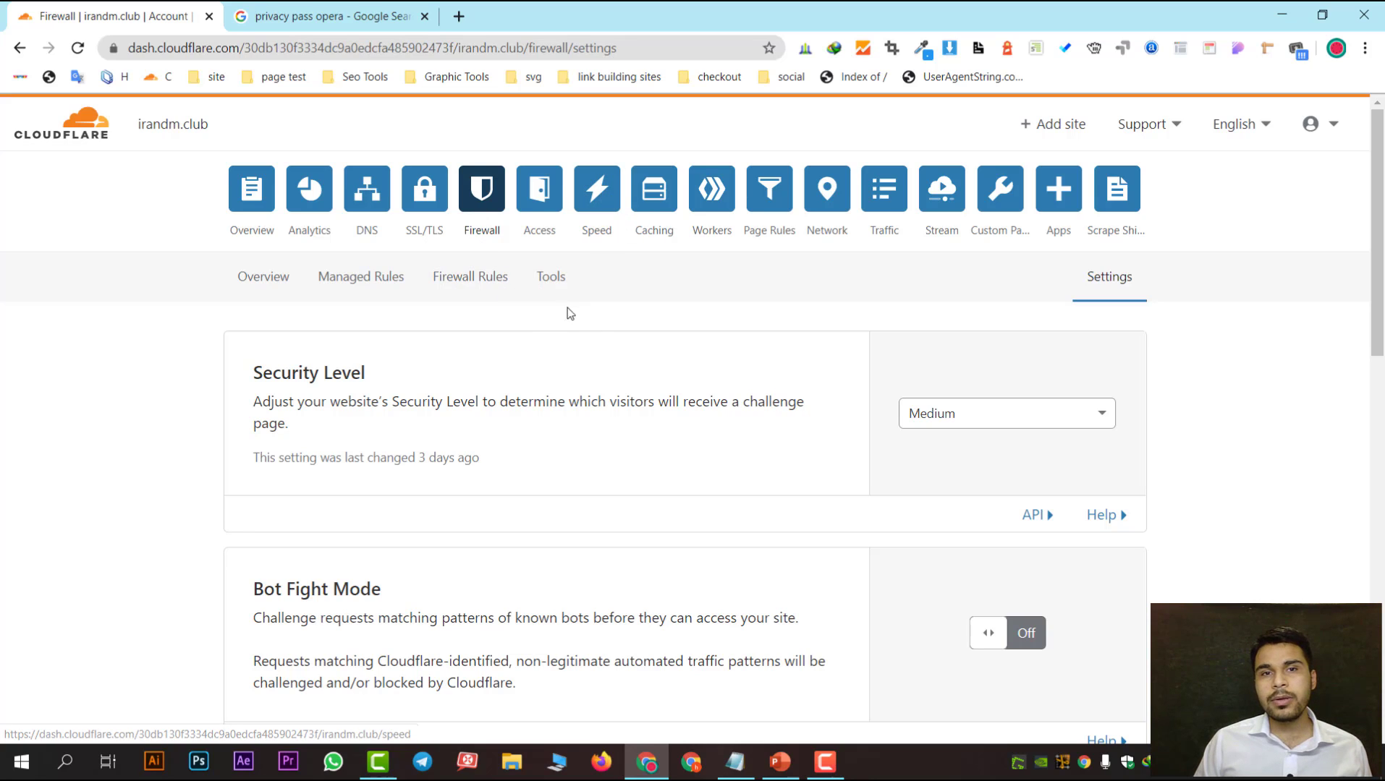
pyautogui.click(539, 210)
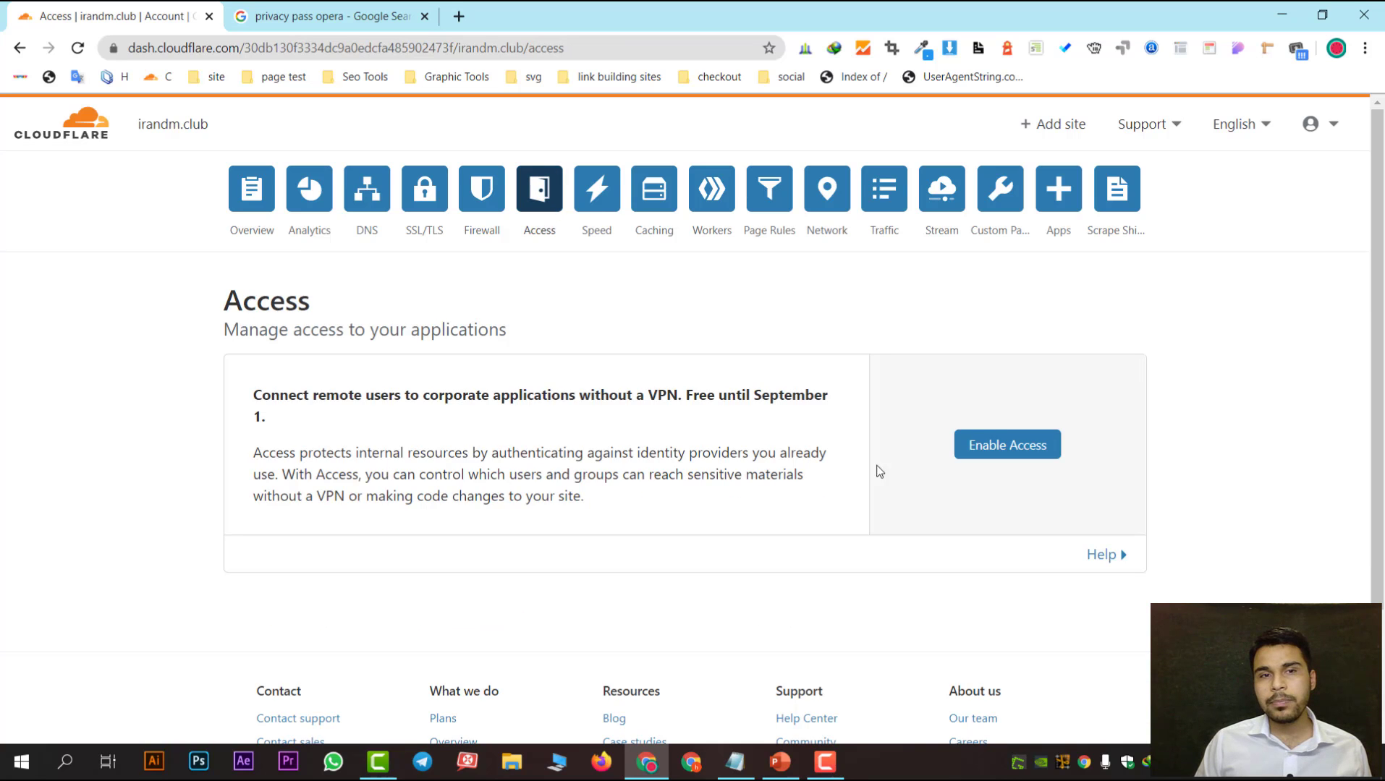
pyautogui.scroll(-1, 758, 464)
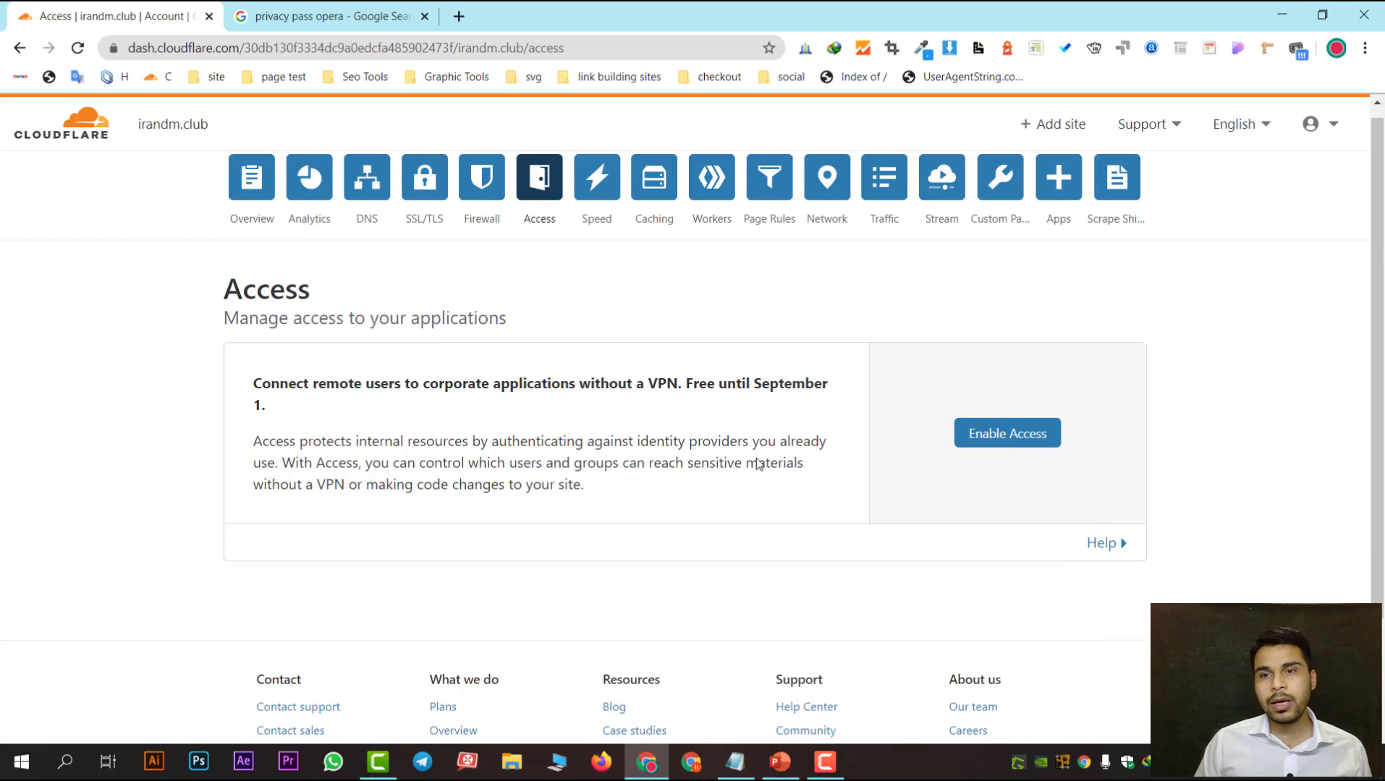
pyautogui.scroll(1, 758, 465)
pyautogui.scroll(-3, 788, 463)
pyautogui.scroll(3, 785, 429)
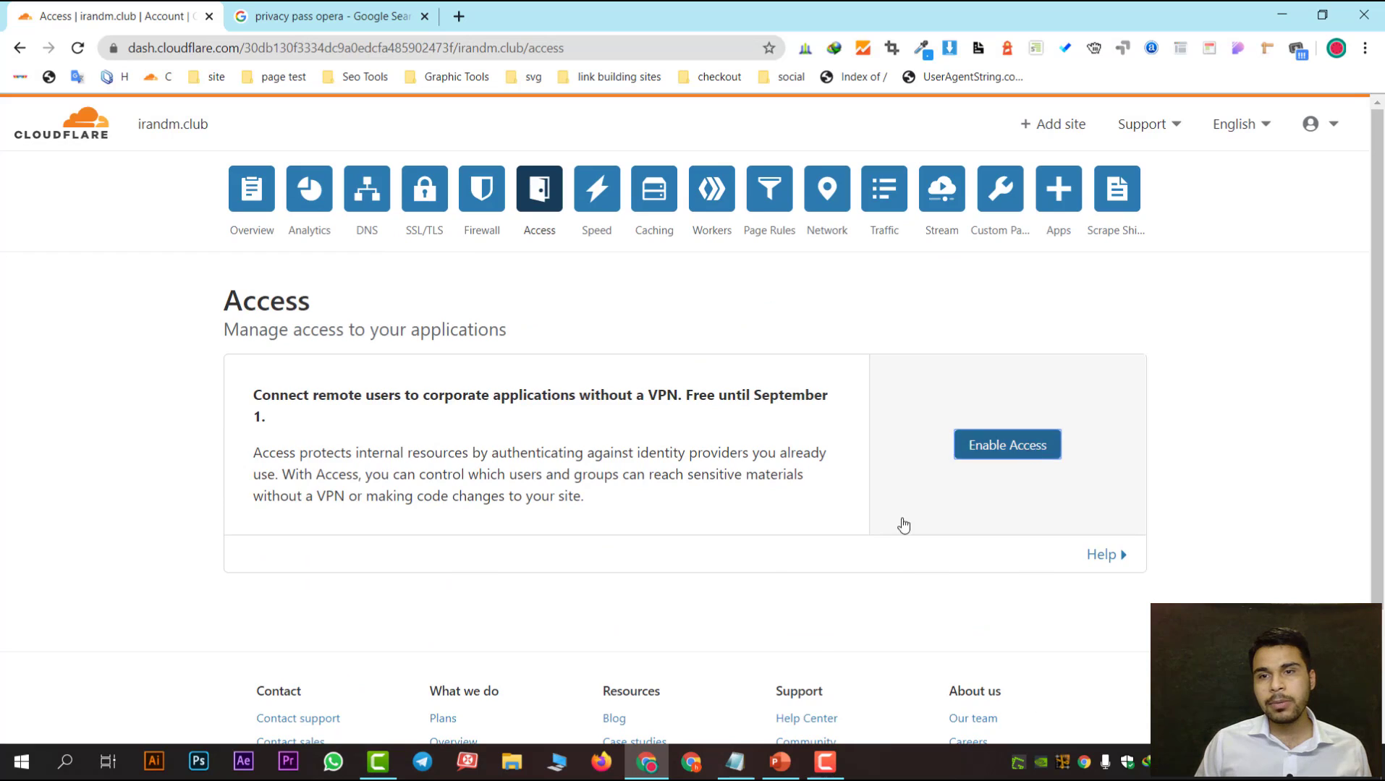
# Step: Start enabling Access, compare the Access Basic and Access Premium plans with their prices and active users, and cancel the sign-up
pyautogui.click(1006, 444)
pyautogui.scroll(-3, 674, 547)
pyautogui.scroll(2, 579, 454)
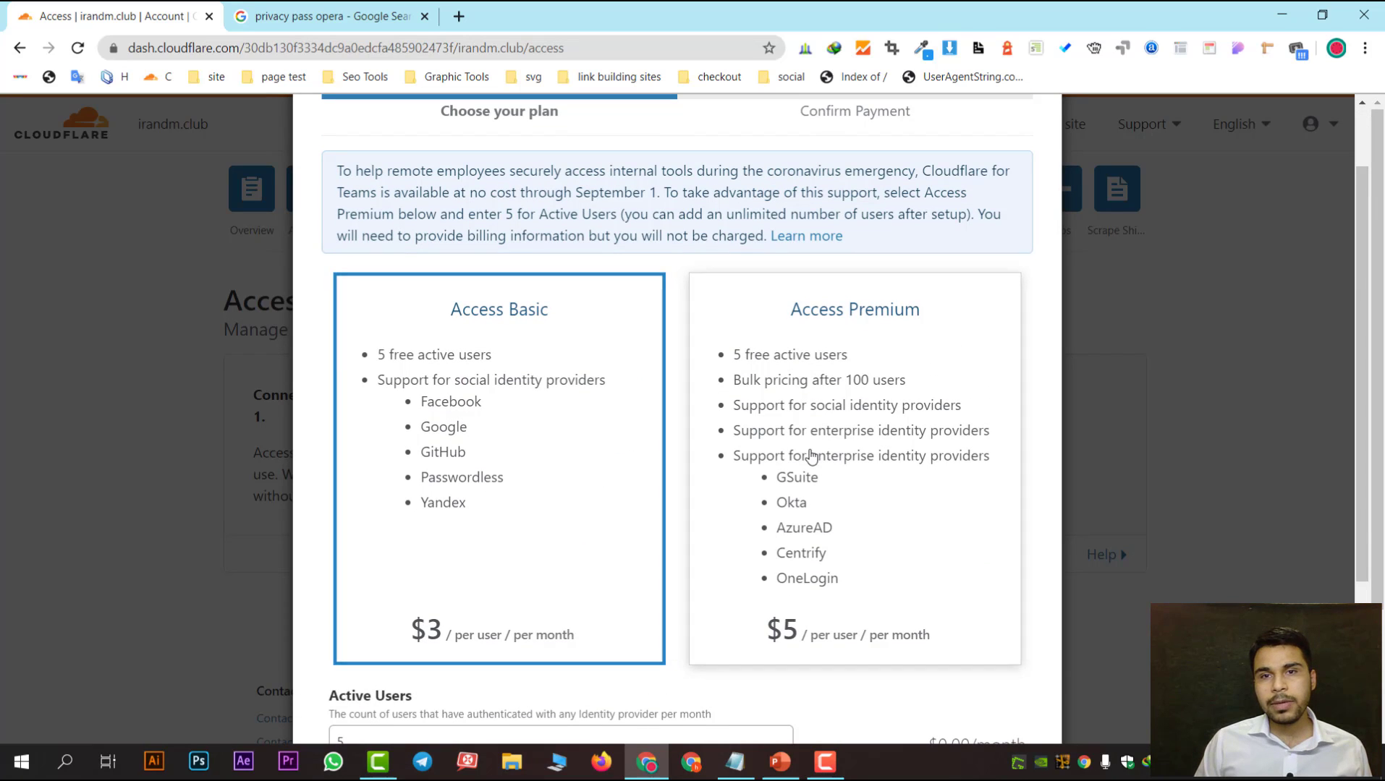
pyautogui.scroll(2, 559, 356)
pyautogui.scroll(-4, 557, 528)
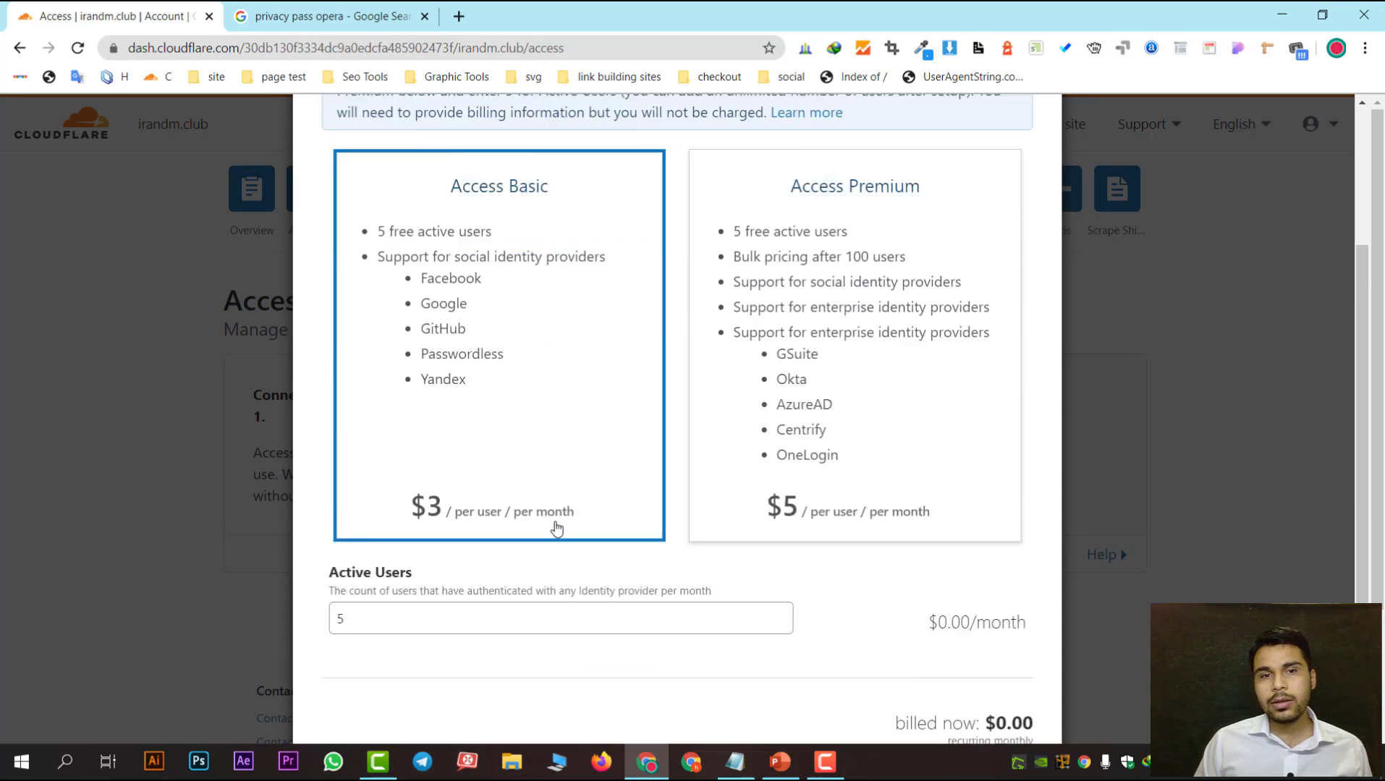
pyautogui.scroll(-1, 556, 529)
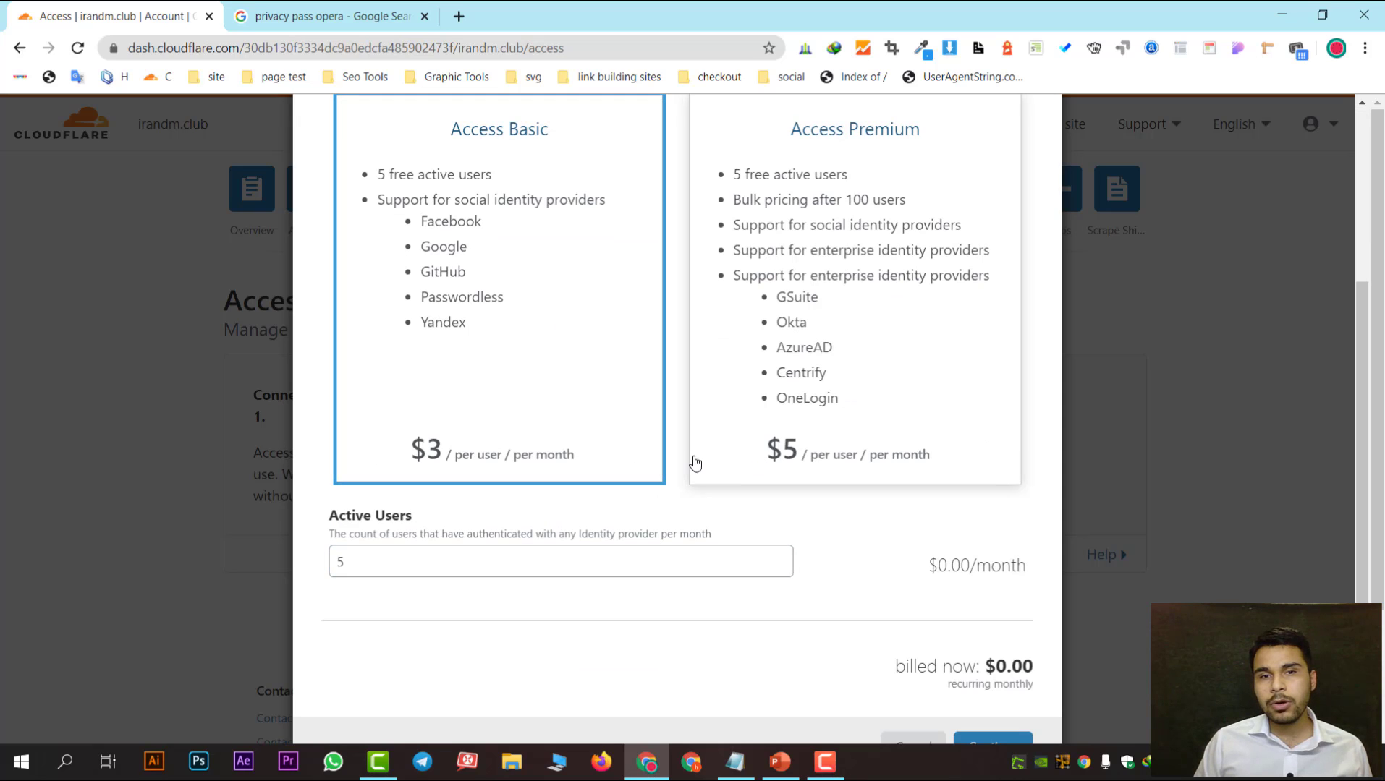
pyautogui.scroll(3, 911, 356)
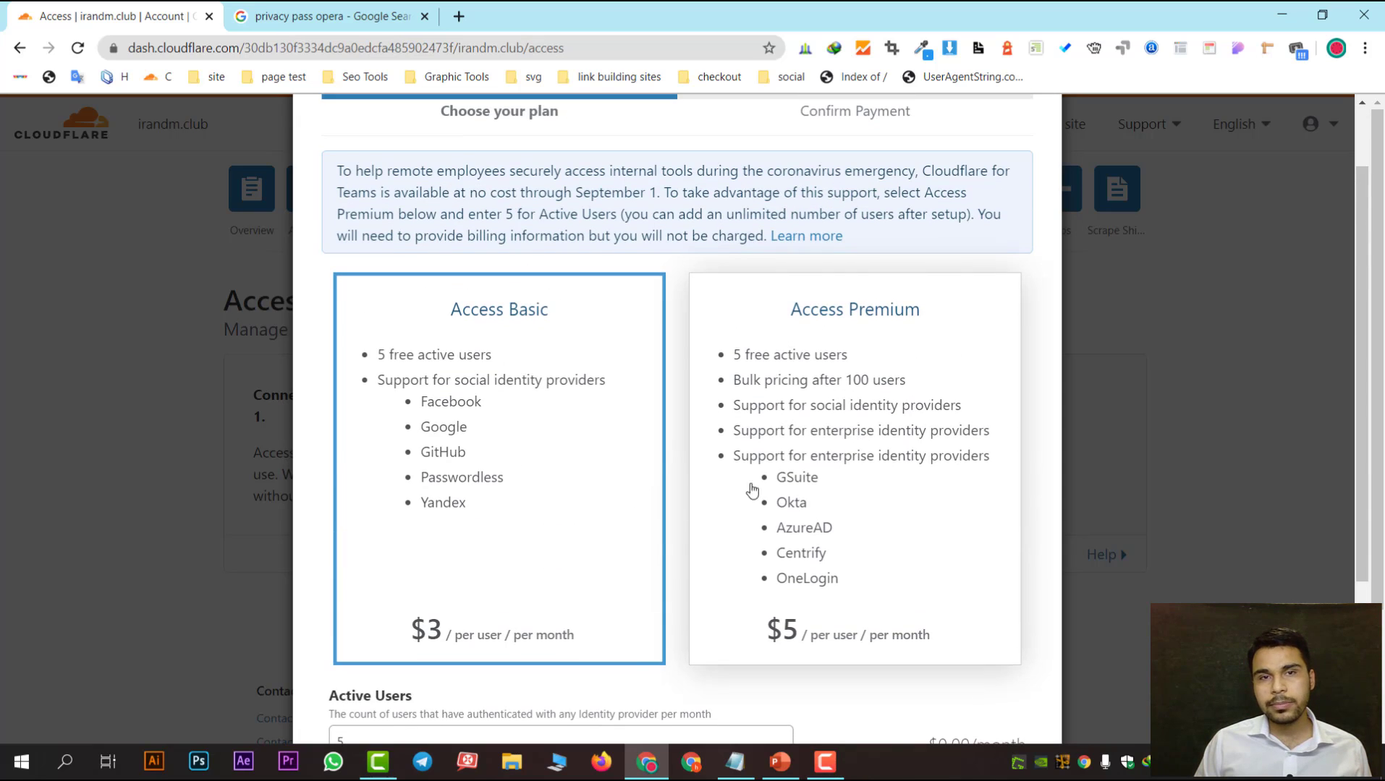
pyautogui.scroll(2, 753, 491)
pyautogui.scroll(-4, 690, 479)
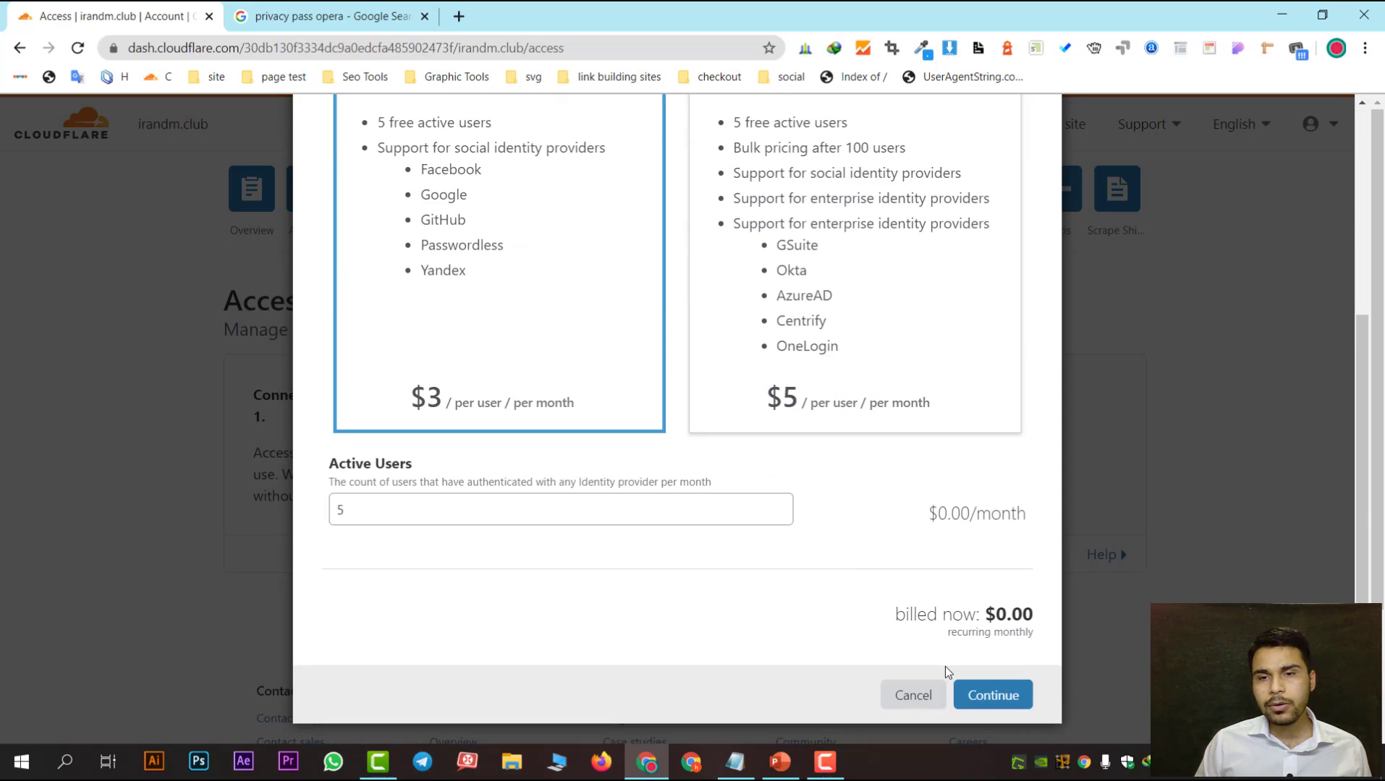
pyautogui.click(915, 695)
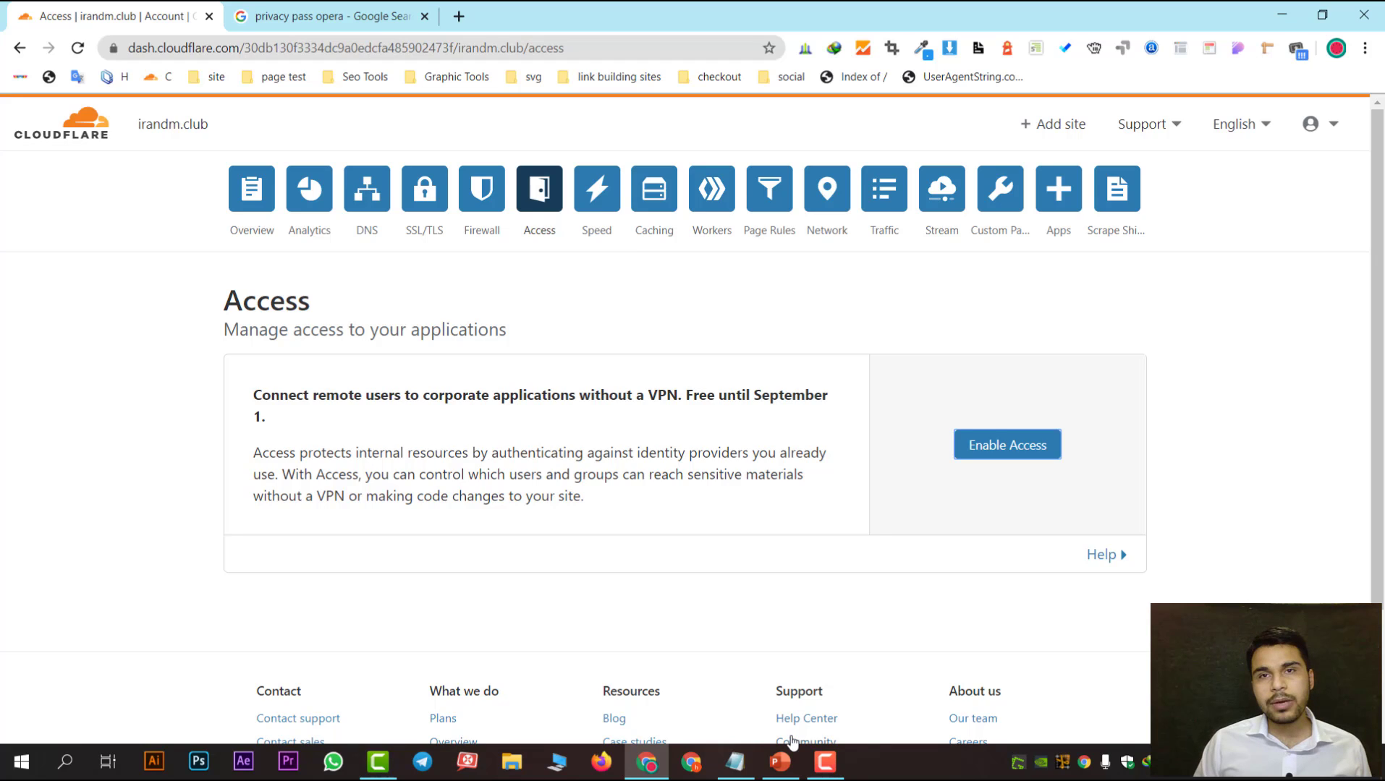
pyautogui.click(829, 761)
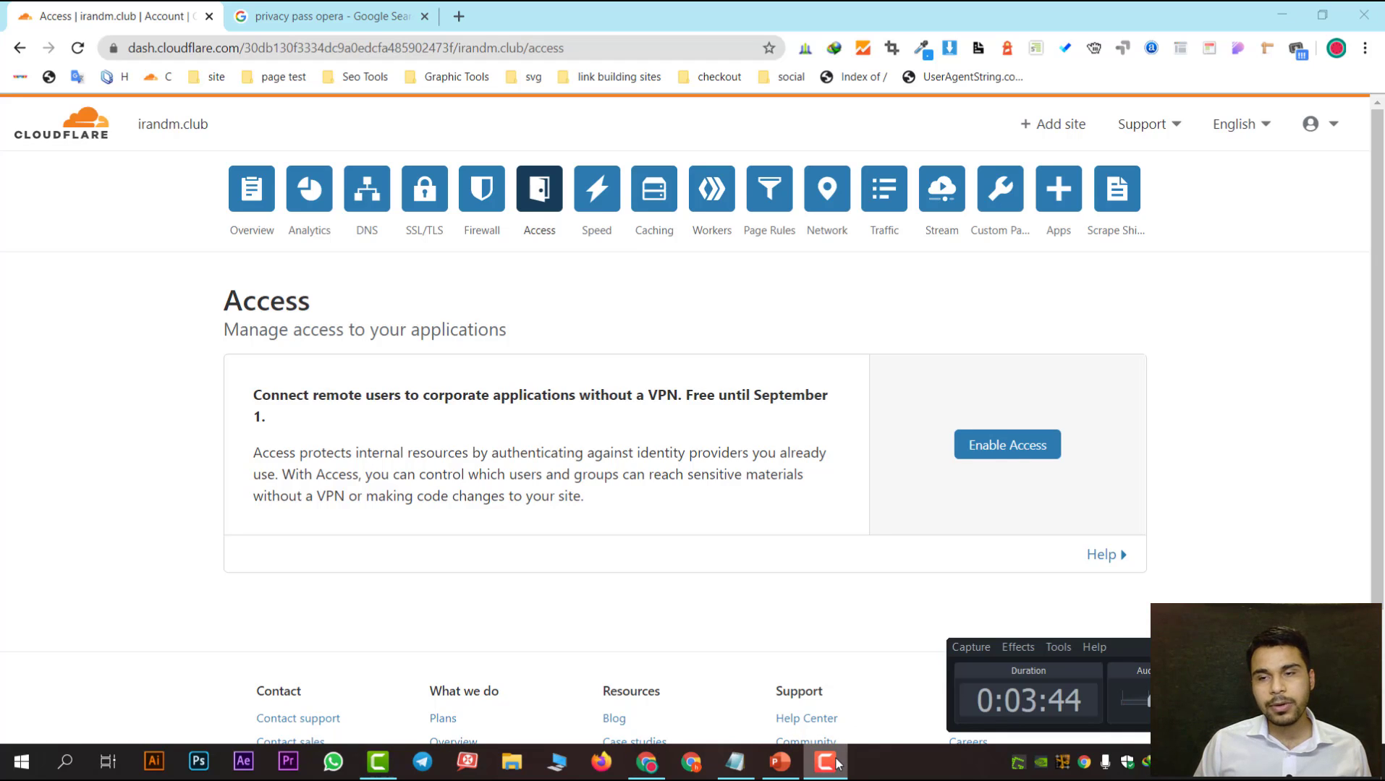